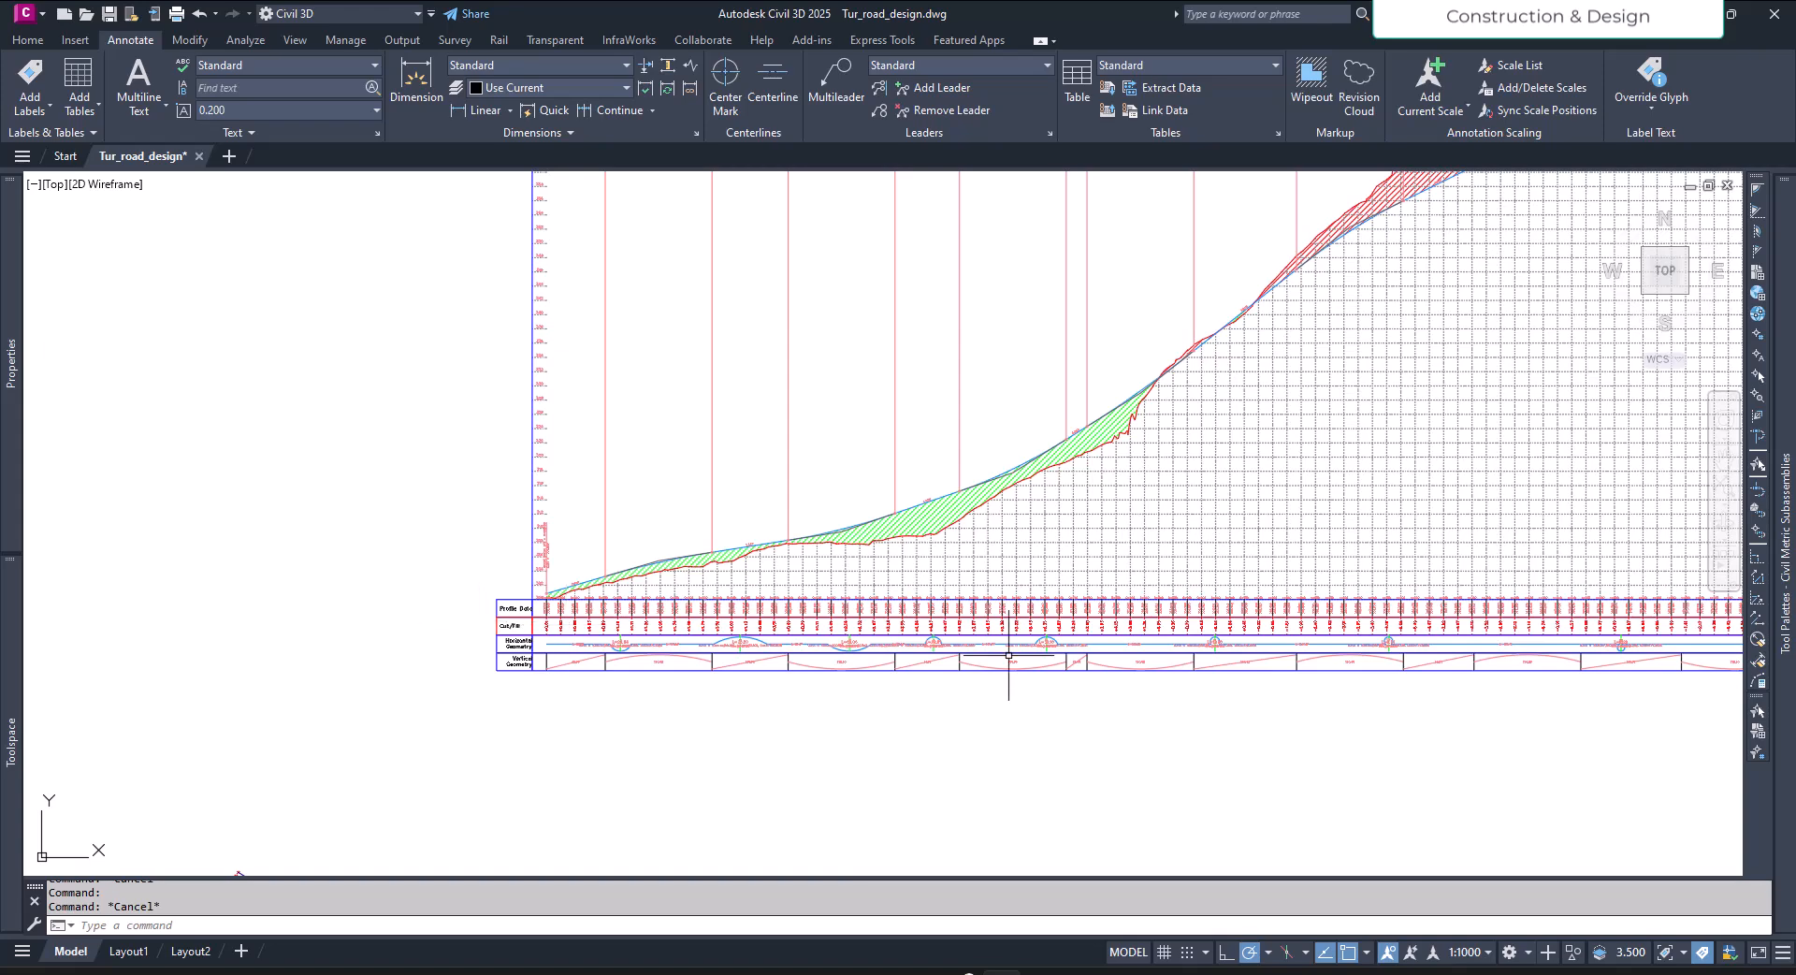
Step: Examine the cross-section view at CH 0+120.00, including its offset, existing elevation and proposed elevation bands
{"action": "scroll", "coordinate": [860, 659], "scroll_direction": "down", "scroll_amount": 2}
{"action": "scroll", "coordinate": [860, 659], "scroll_direction": "down", "scroll_amount": 5}
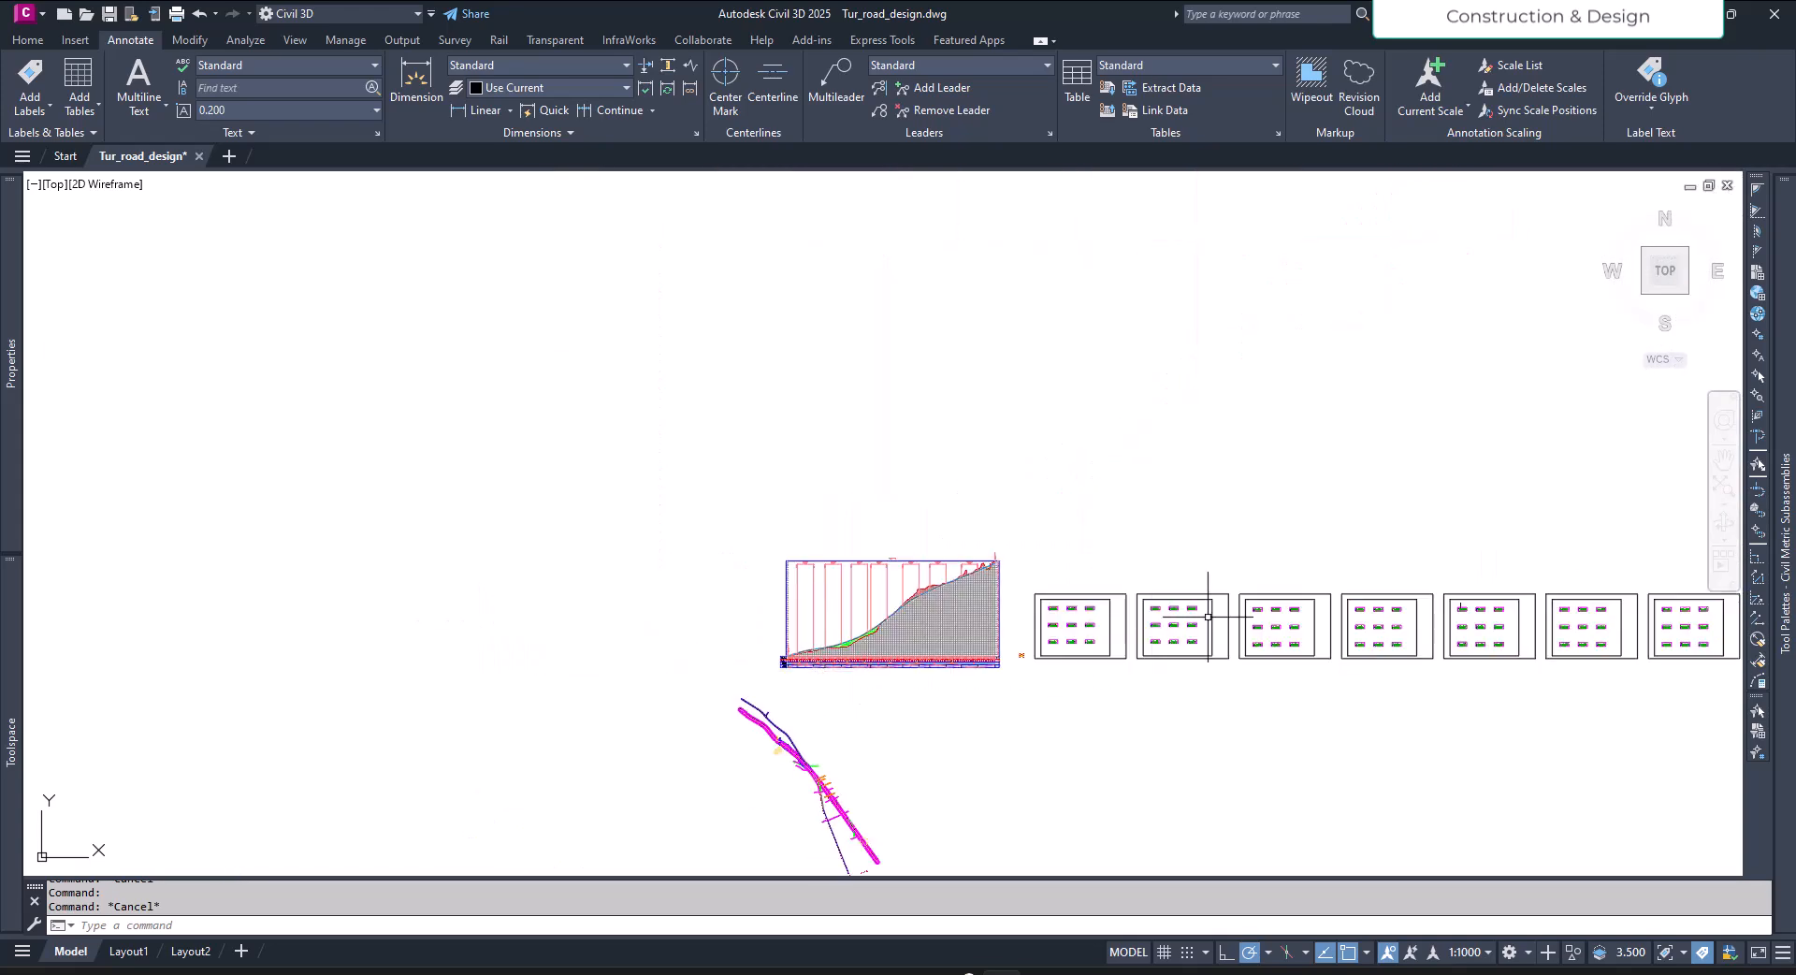
{"action": "scroll", "coordinate": [1080, 594], "scroll_direction": "up", "scroll_amount": 4}
{"action": "scroll", "coordinate": [1119, 562], "scroll_direction": "up", "scroll_amount": 4}
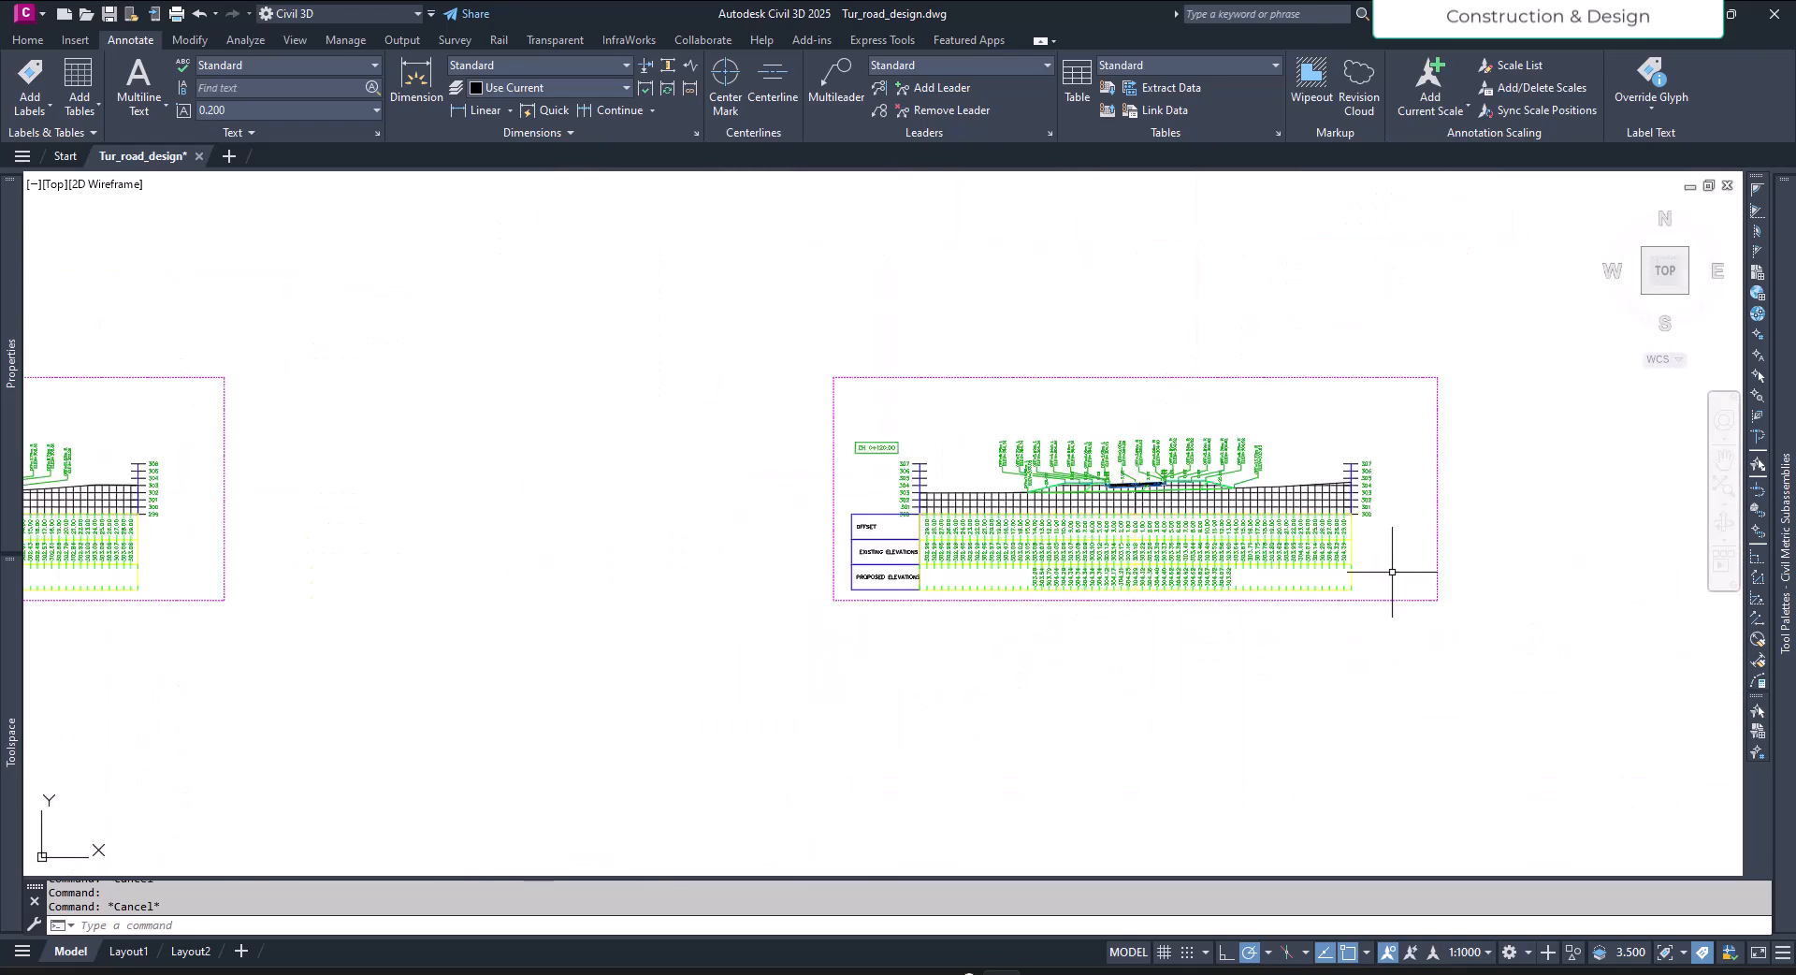
{"action": "middle_click_drag", "start_coordinate": [1384, 562], "coordinate": [1075, 619]}
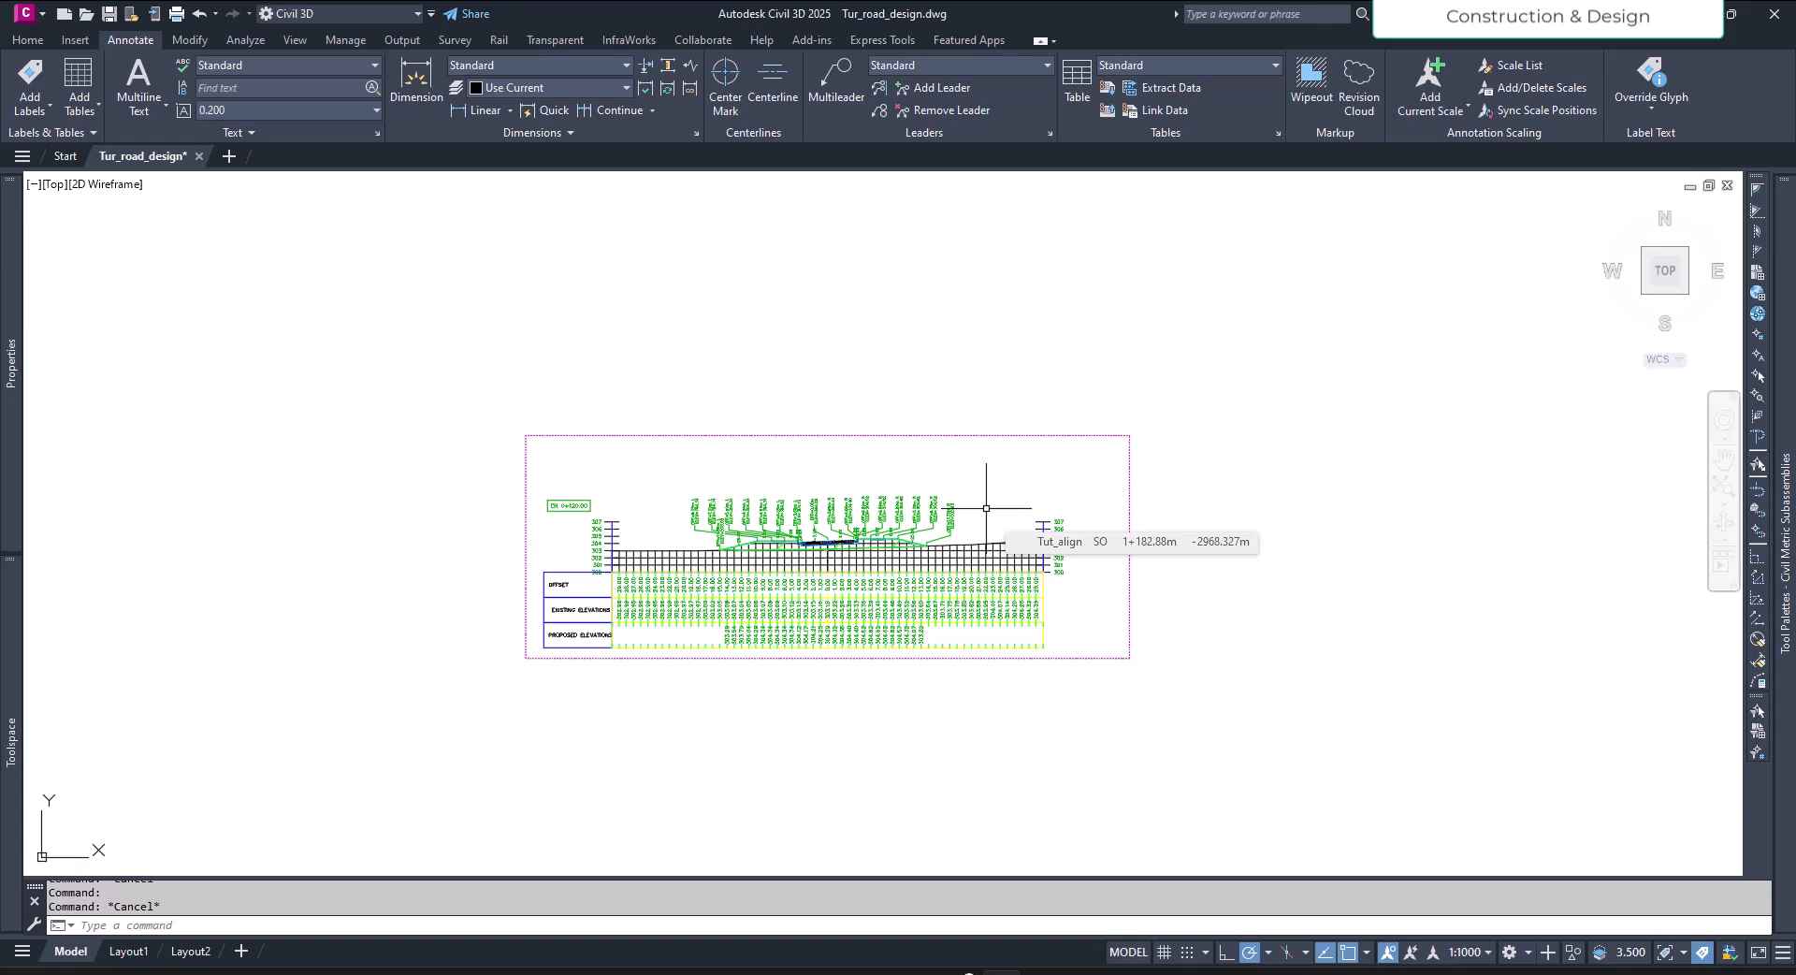
{"action": "scroll", "coordinate": [986, 508], "scroll_direction": "up", "scroll_amount": 2}
{"action": "middle_click_drag", "start_coordinate": [986, 508], "coordinate": [1306, 363]}
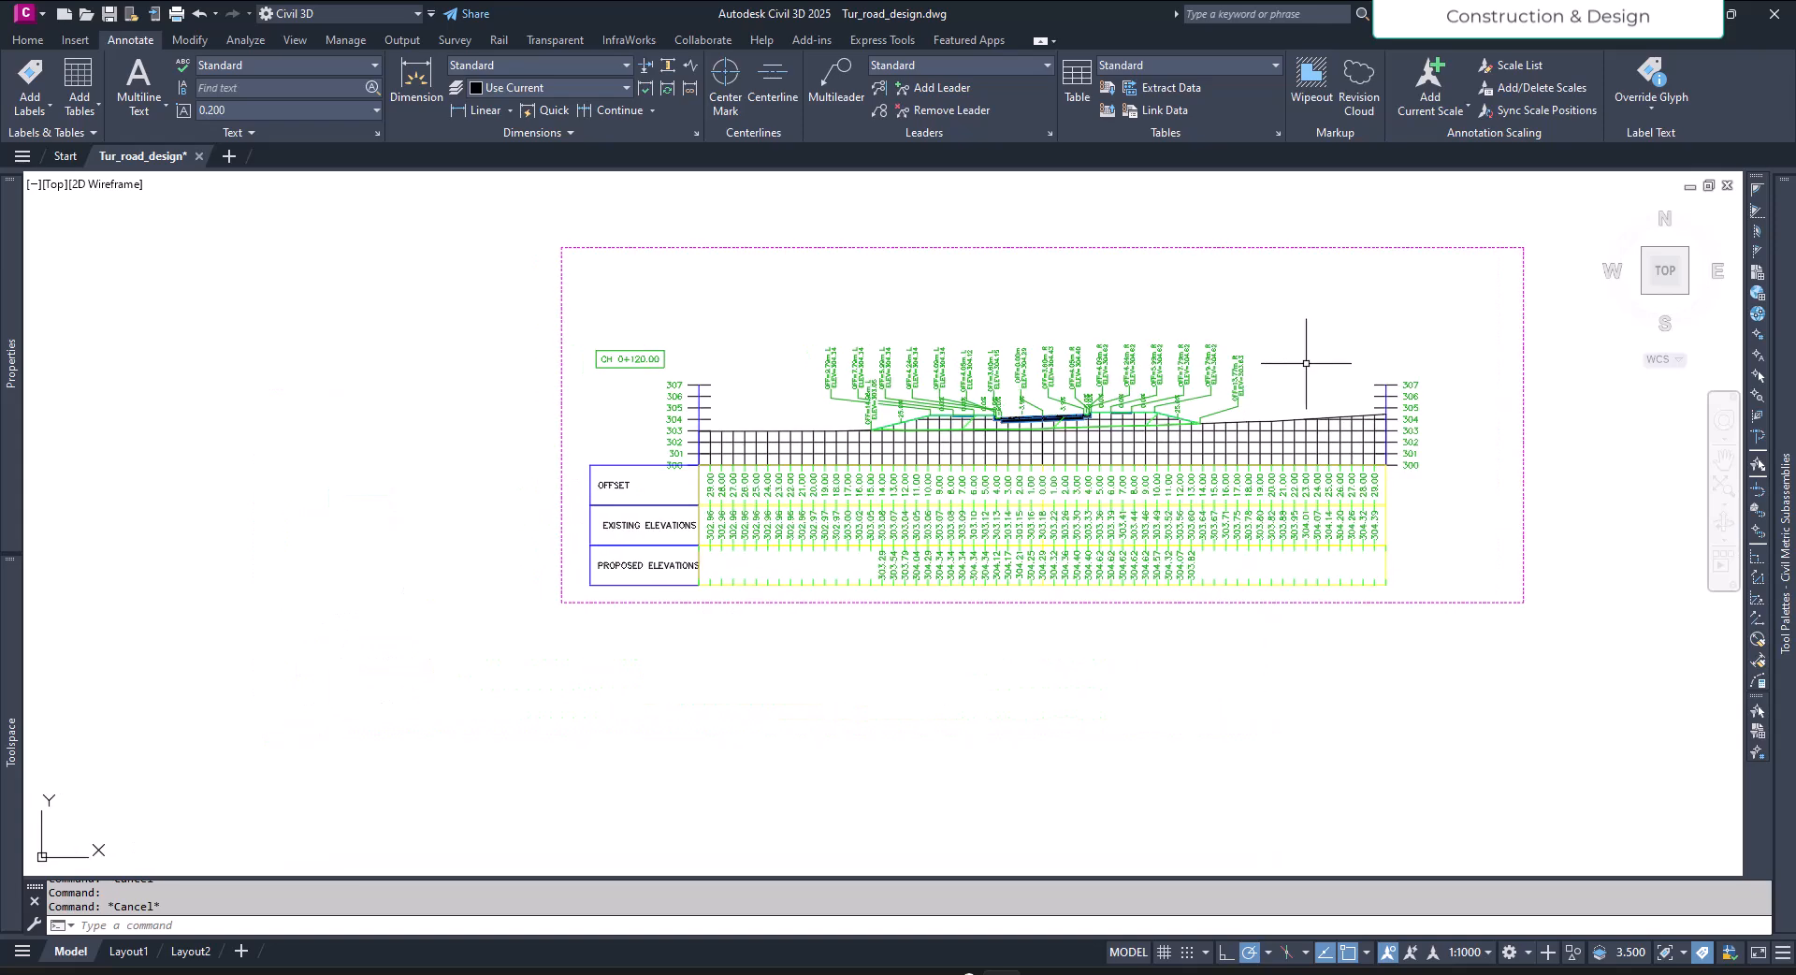
{"action": "scroll", "coordinate": [1259, 348], "scroll_direction": "up", "scroll_amount": 2}
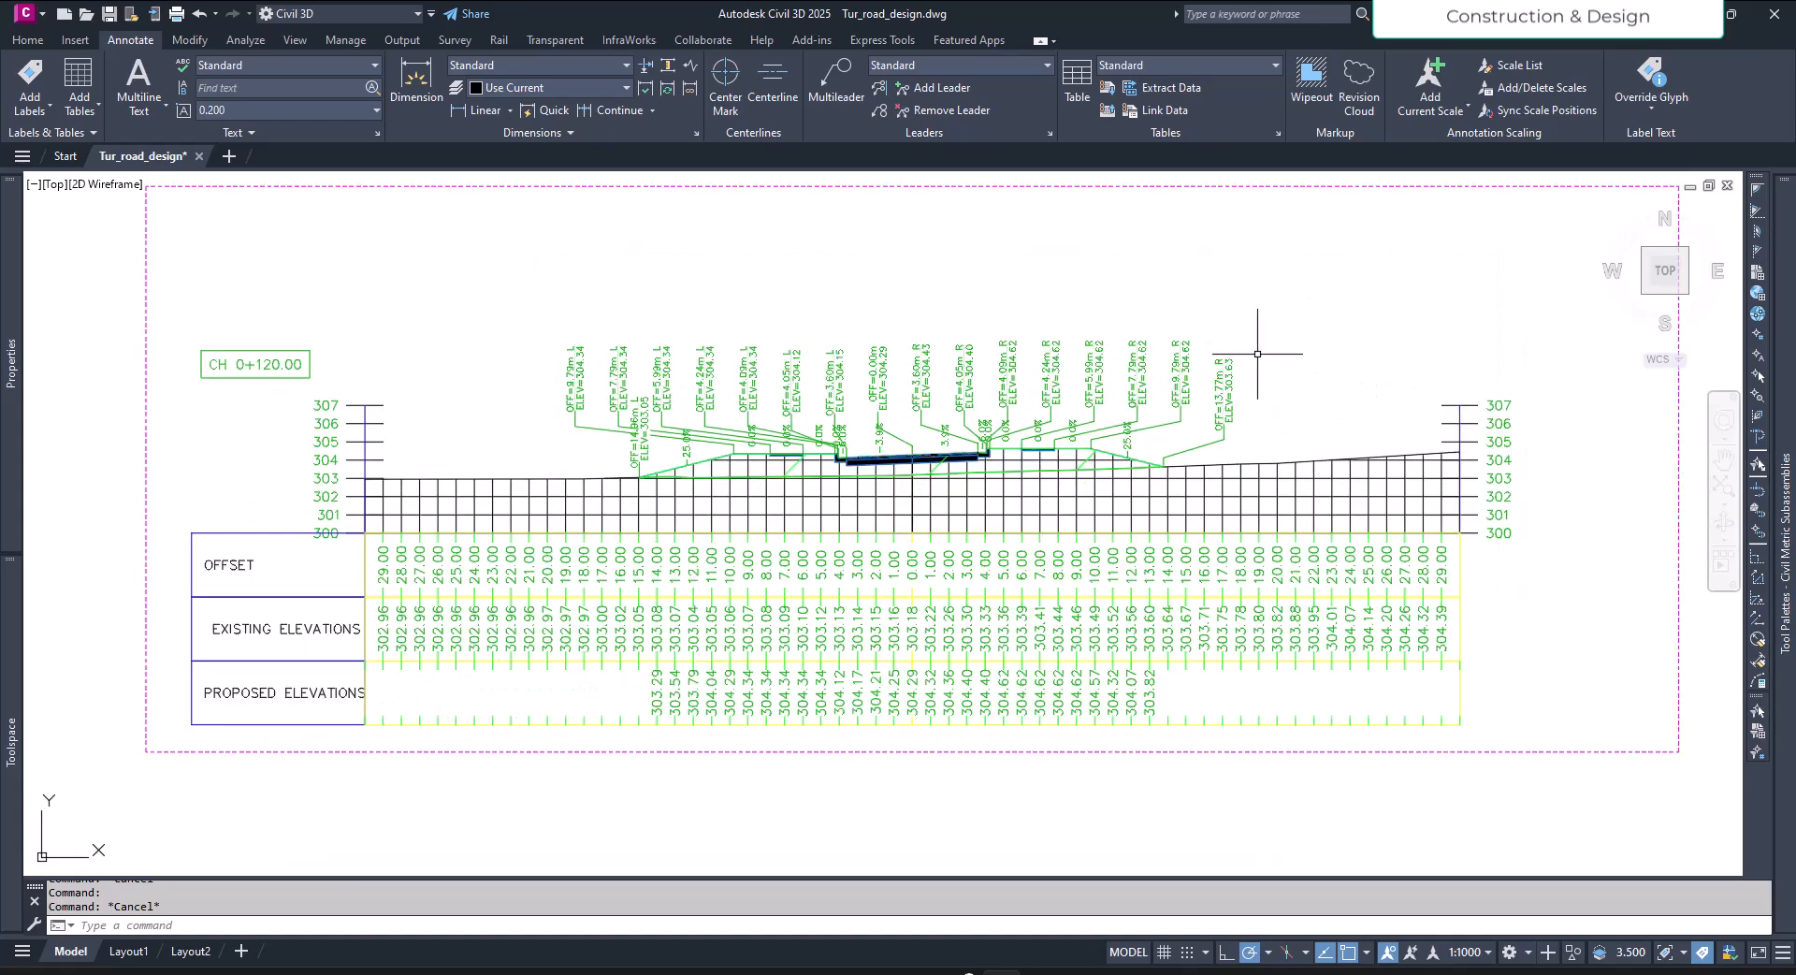
{"action": "middle_click_drag", "start_coordinate": [1319, 365], "coordinate": [1242, 450]}
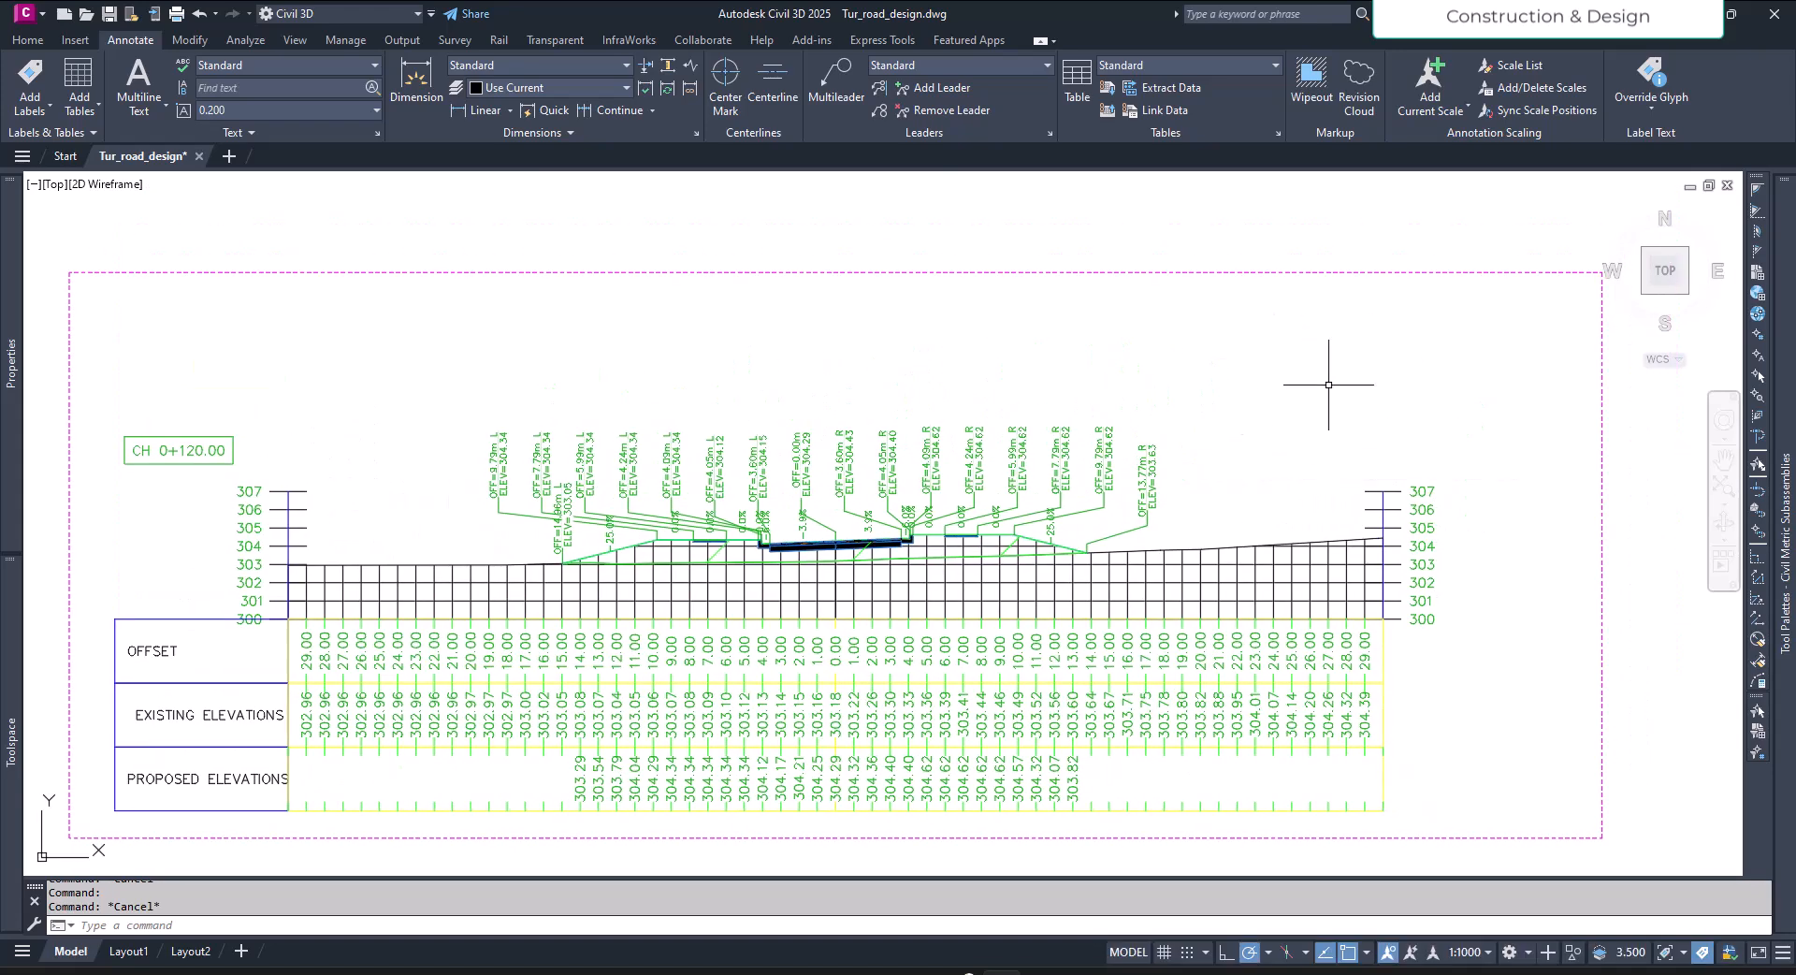
Step: Examine the data bands beneath the road profile view, covering profile data, cut/fill, horizontal geometry and vertical geometry
{"action": "scroll", "coordinate": [1391, 432], "scroll_direction": "down", "scroll_amount": 9}
{"action": "scroll", "coordinate": [646, 644], "scroll_direction": "up", "scroll_amount": 5}
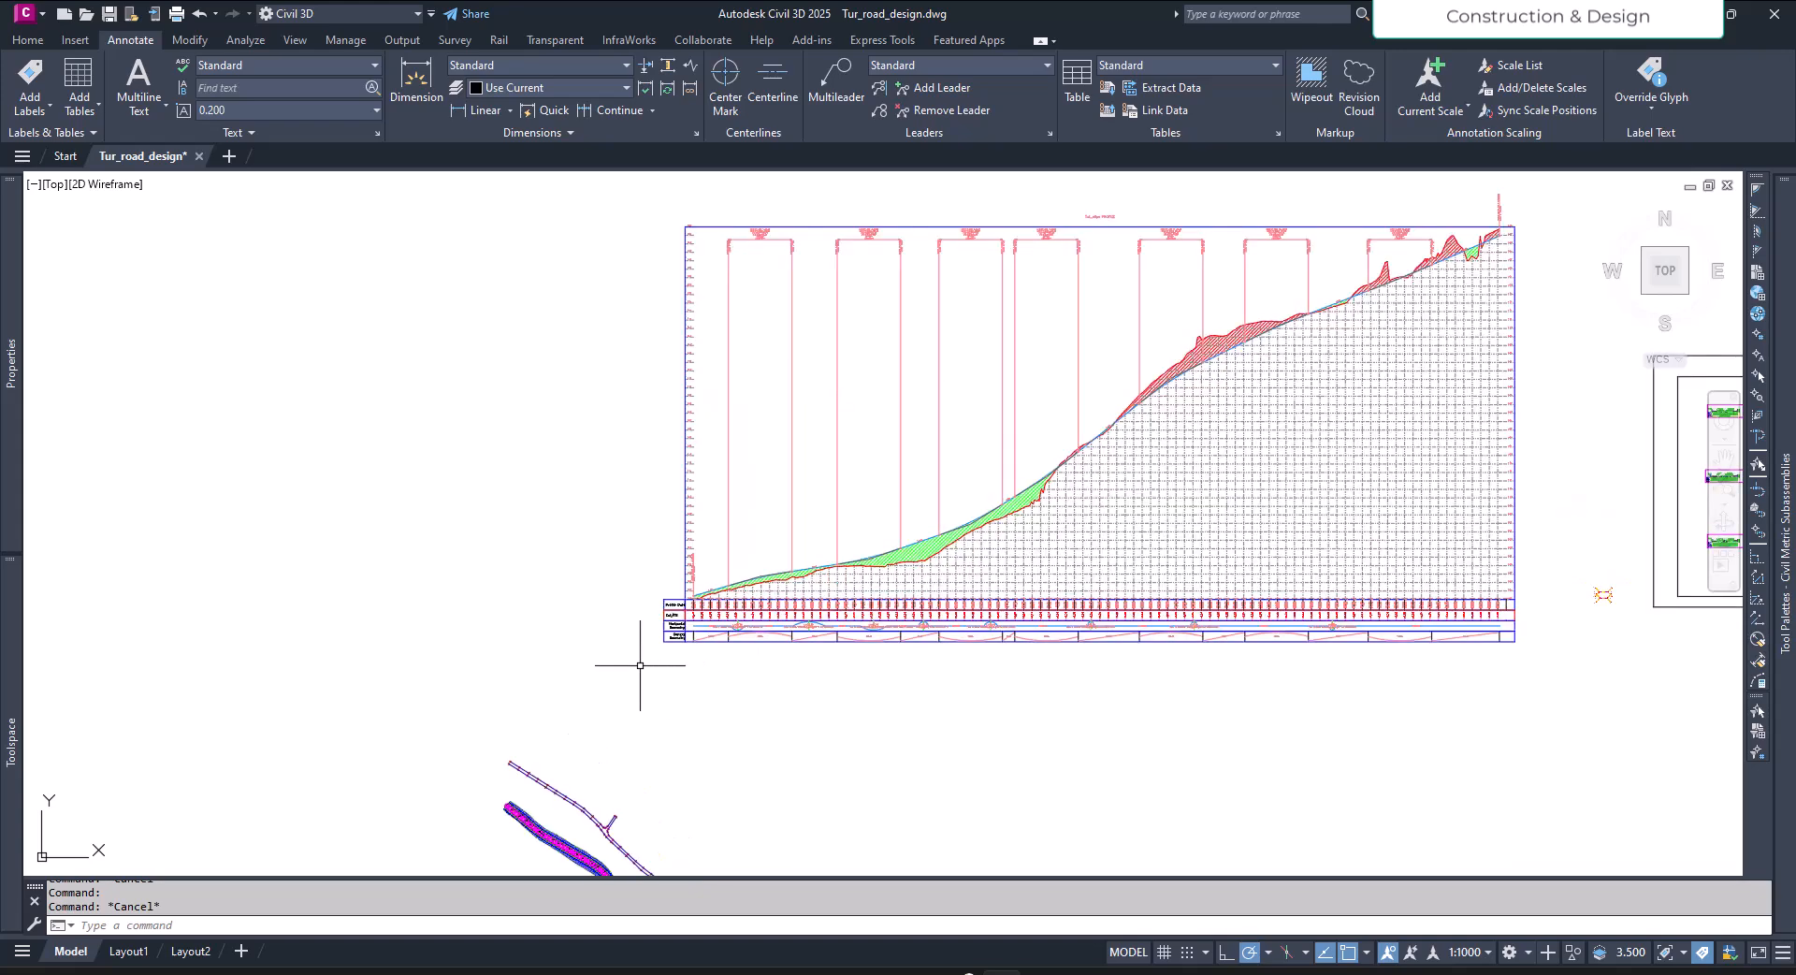
{"action": "middle_click_drag", "start_coordinate": [914, 666], "coordinate": [625, 753]}
{"action": "scroll", "coordinate": [625, 753], "scroll_direction": "up", "scroll_amount": 3}
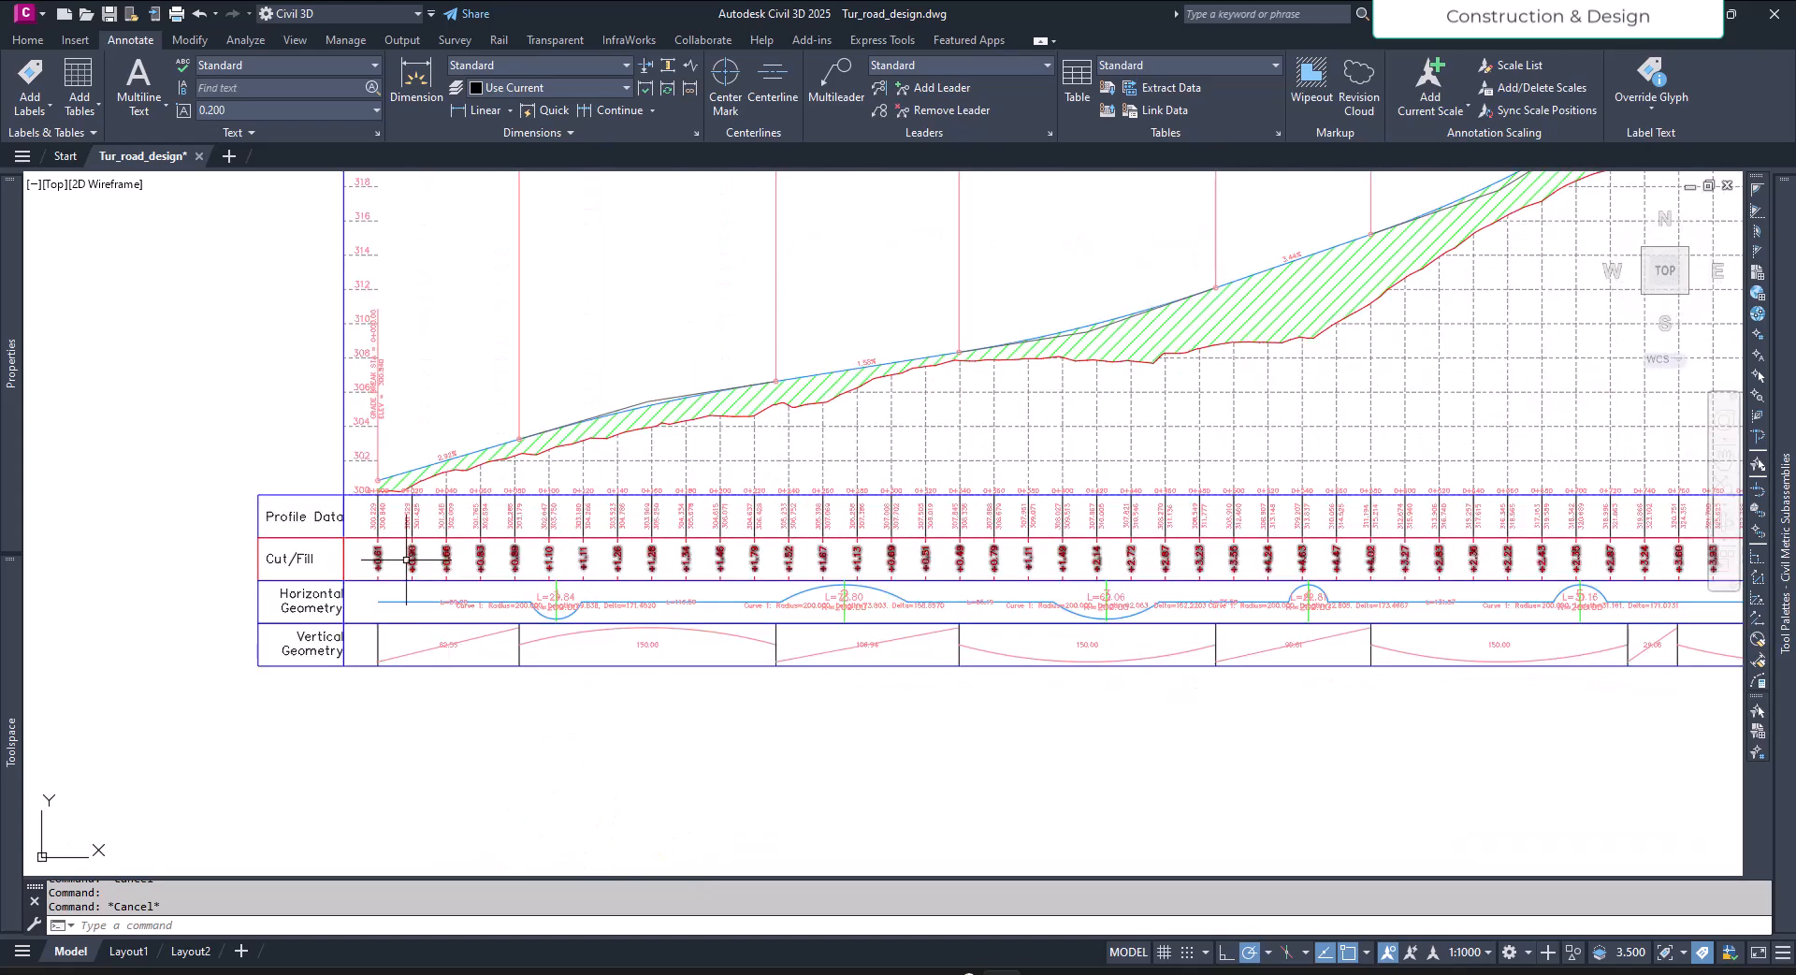
{"action": "scroll", "coordinate": [364, 552], "scroll_direction": "up", "scroll_amount": 2}
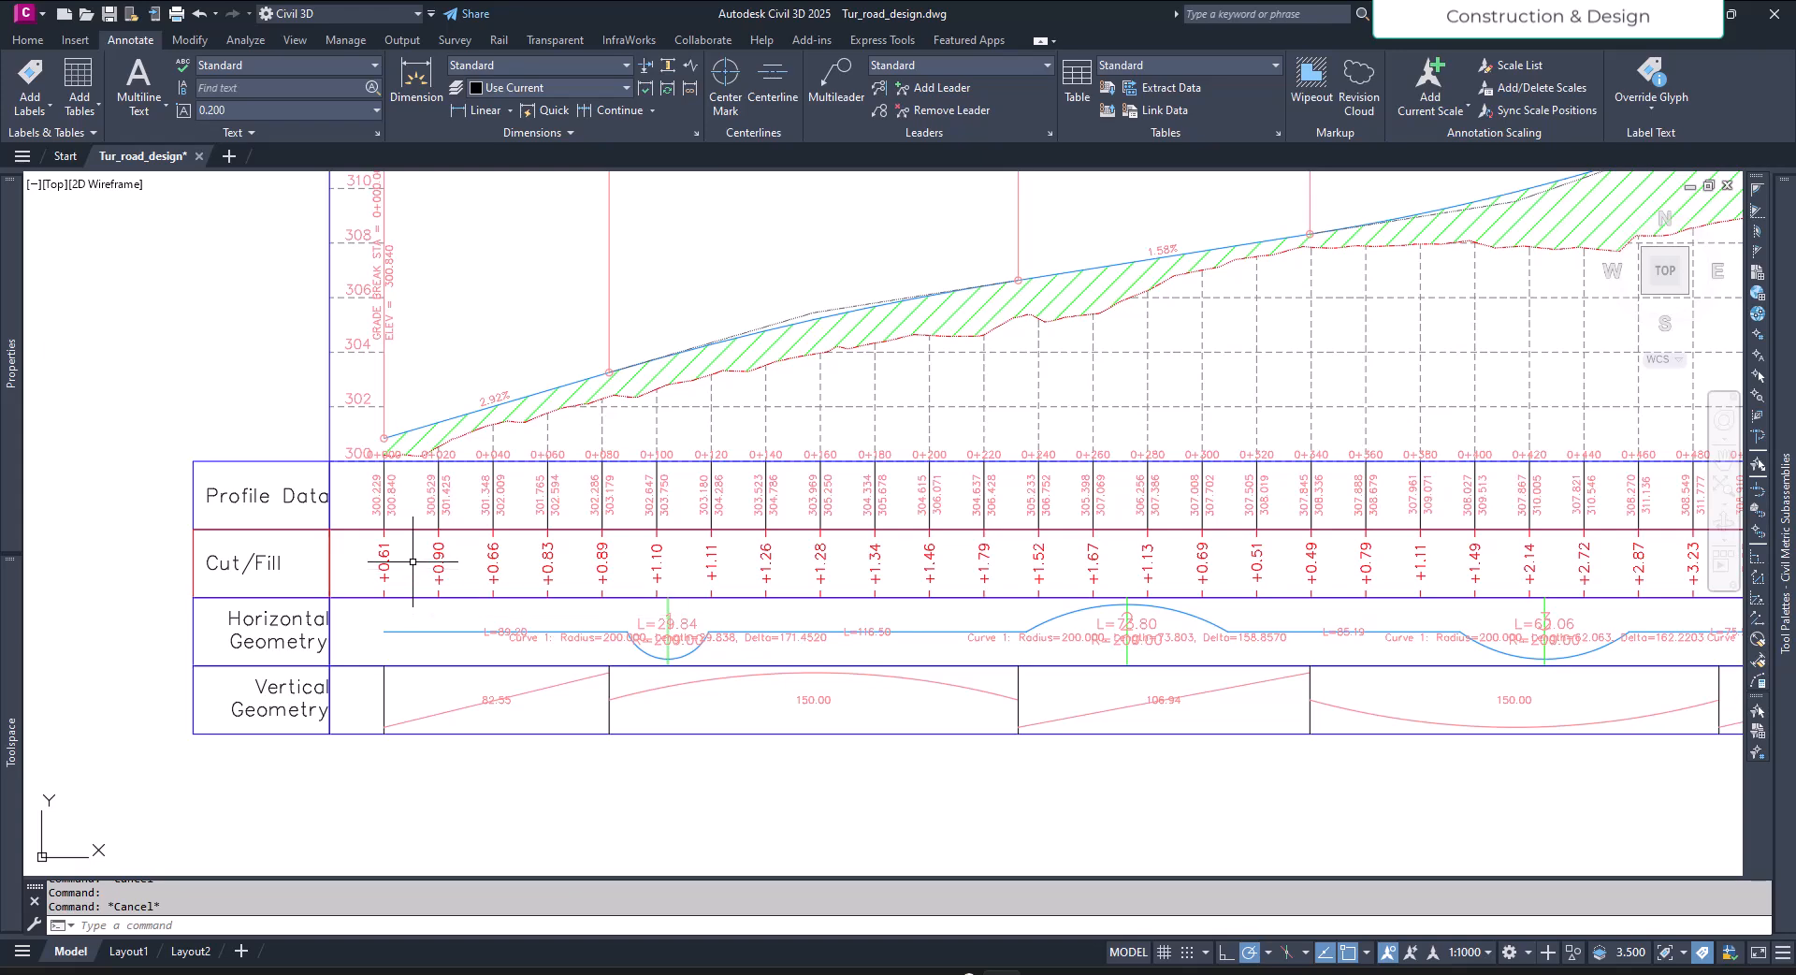
{"action": "scroll", "coordinate": [412, 568], "scroll_direction": "up", "scroll_amount": 2}
{"action": "middle_click_drag", "start_coordinate": [413, 561], "coordinate": [540, 565]}
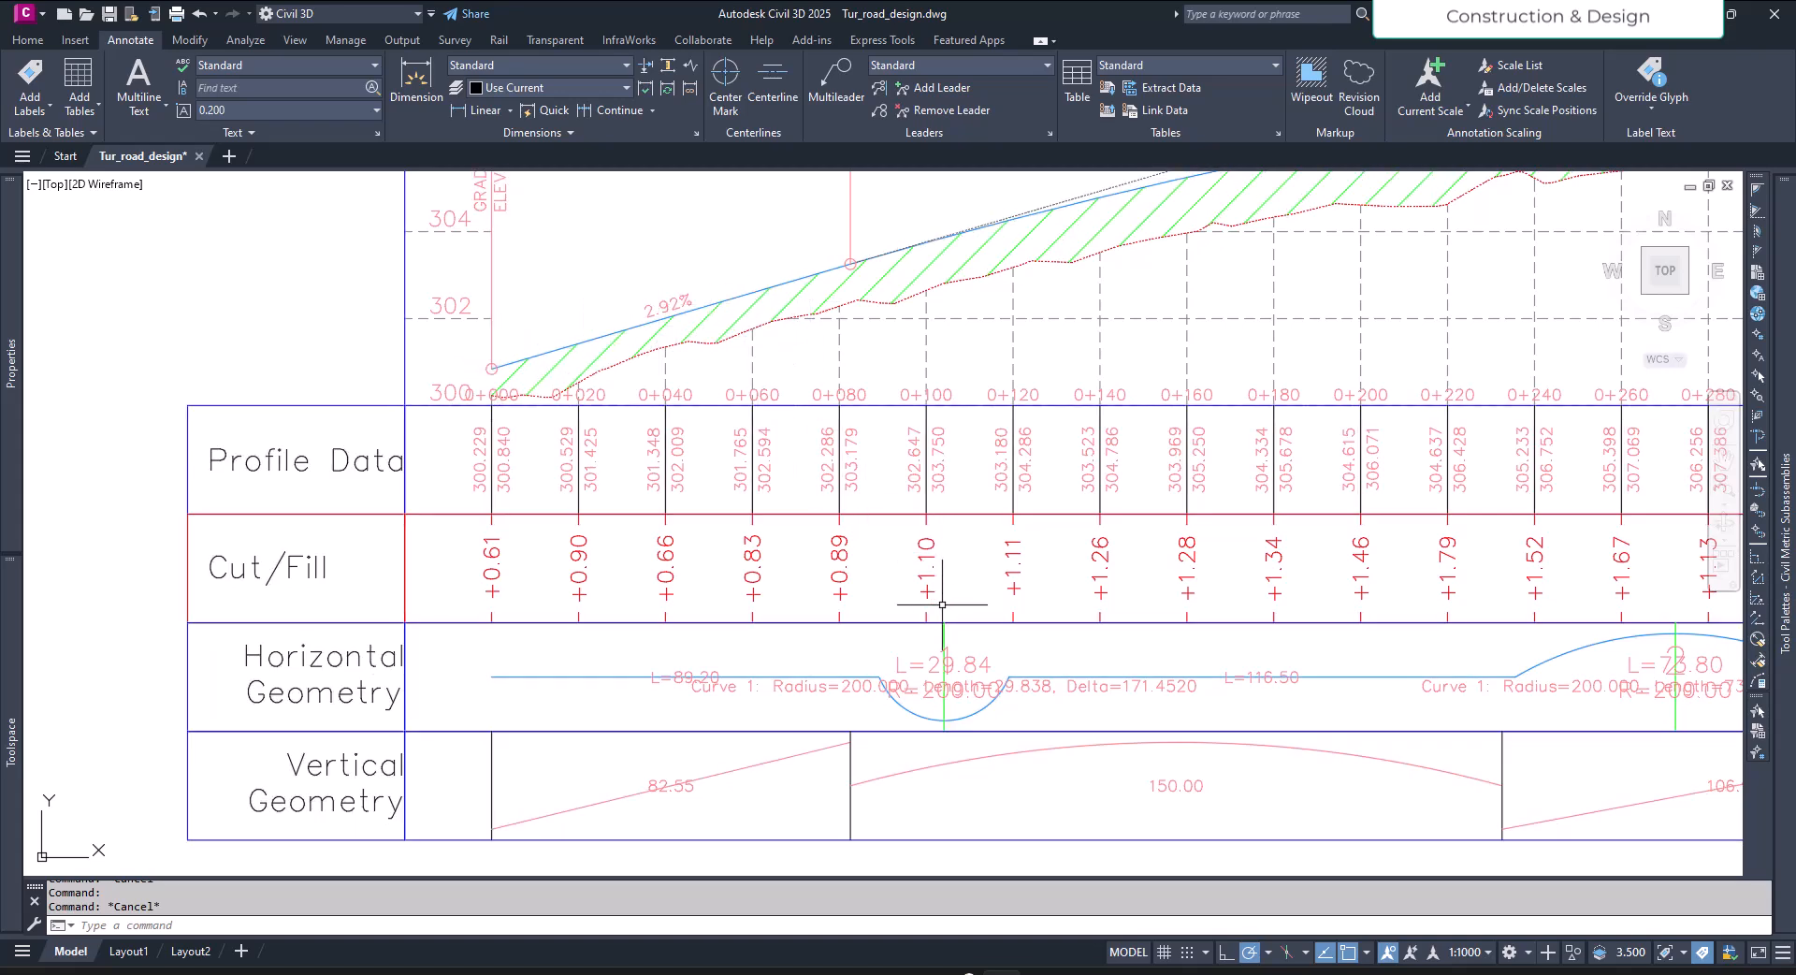
{"action": "mouse_move", "coordinate": [942, 602]}
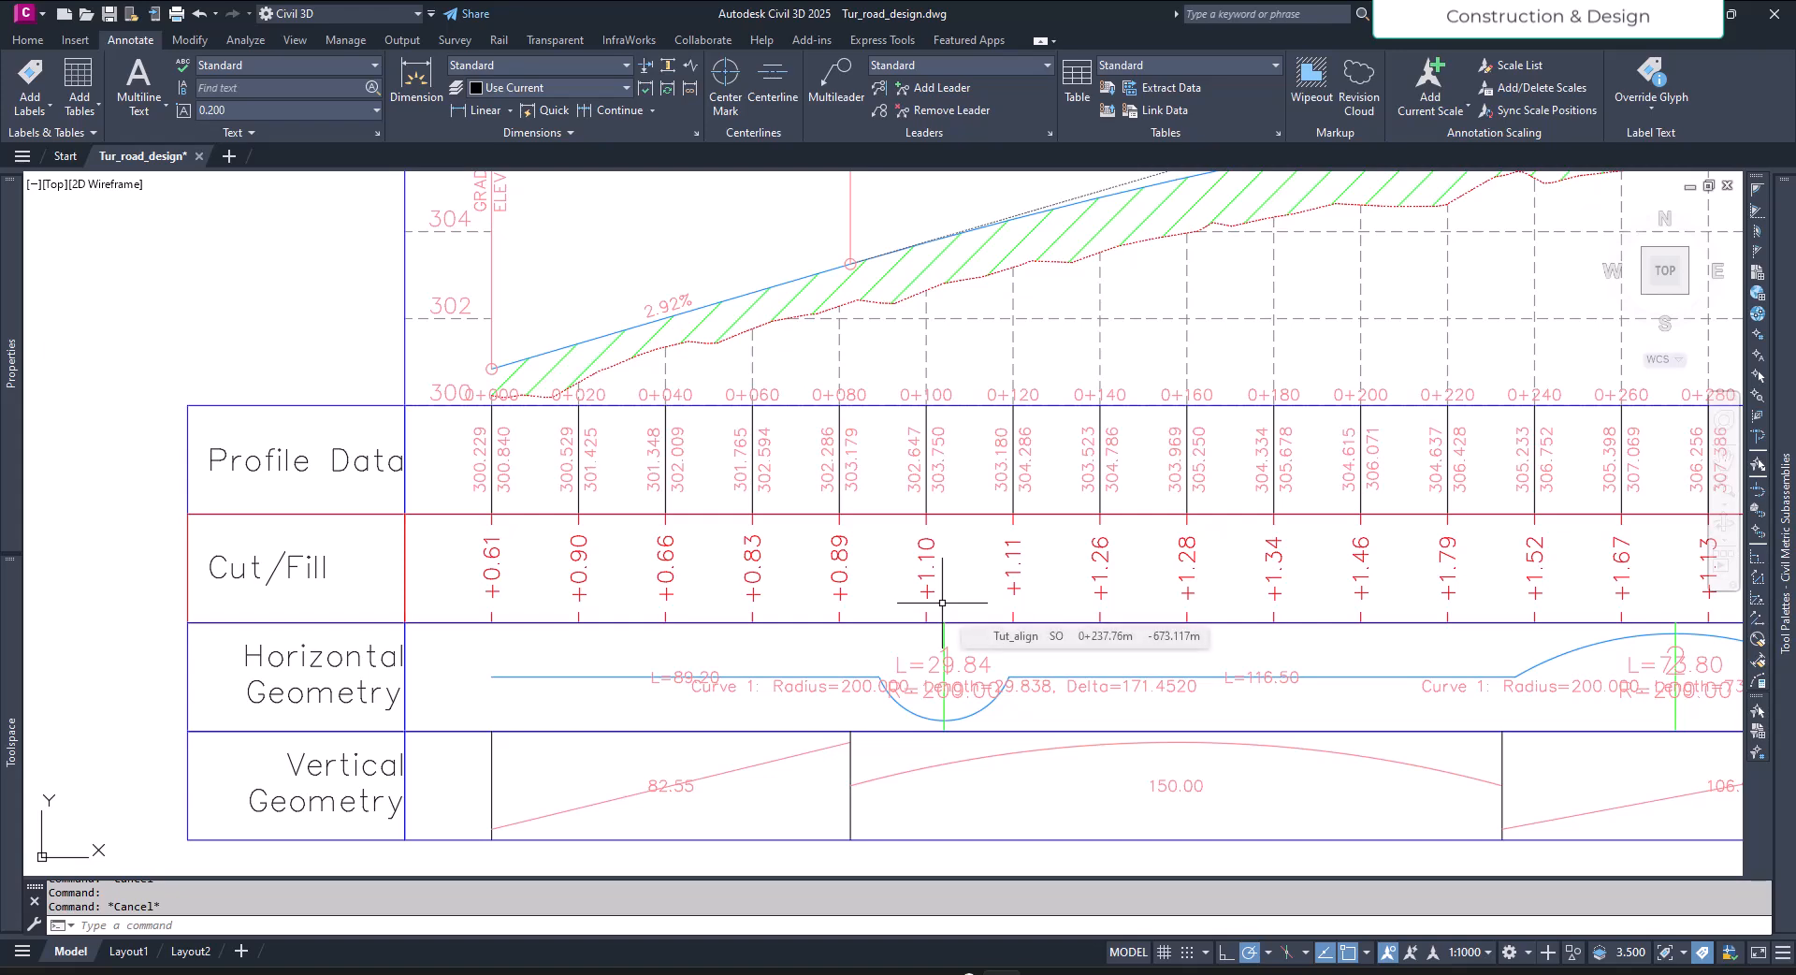
{"action": "scroll", "coordinate": [942, 603], "scroll_direction": "down", "scroll_amount": 2}
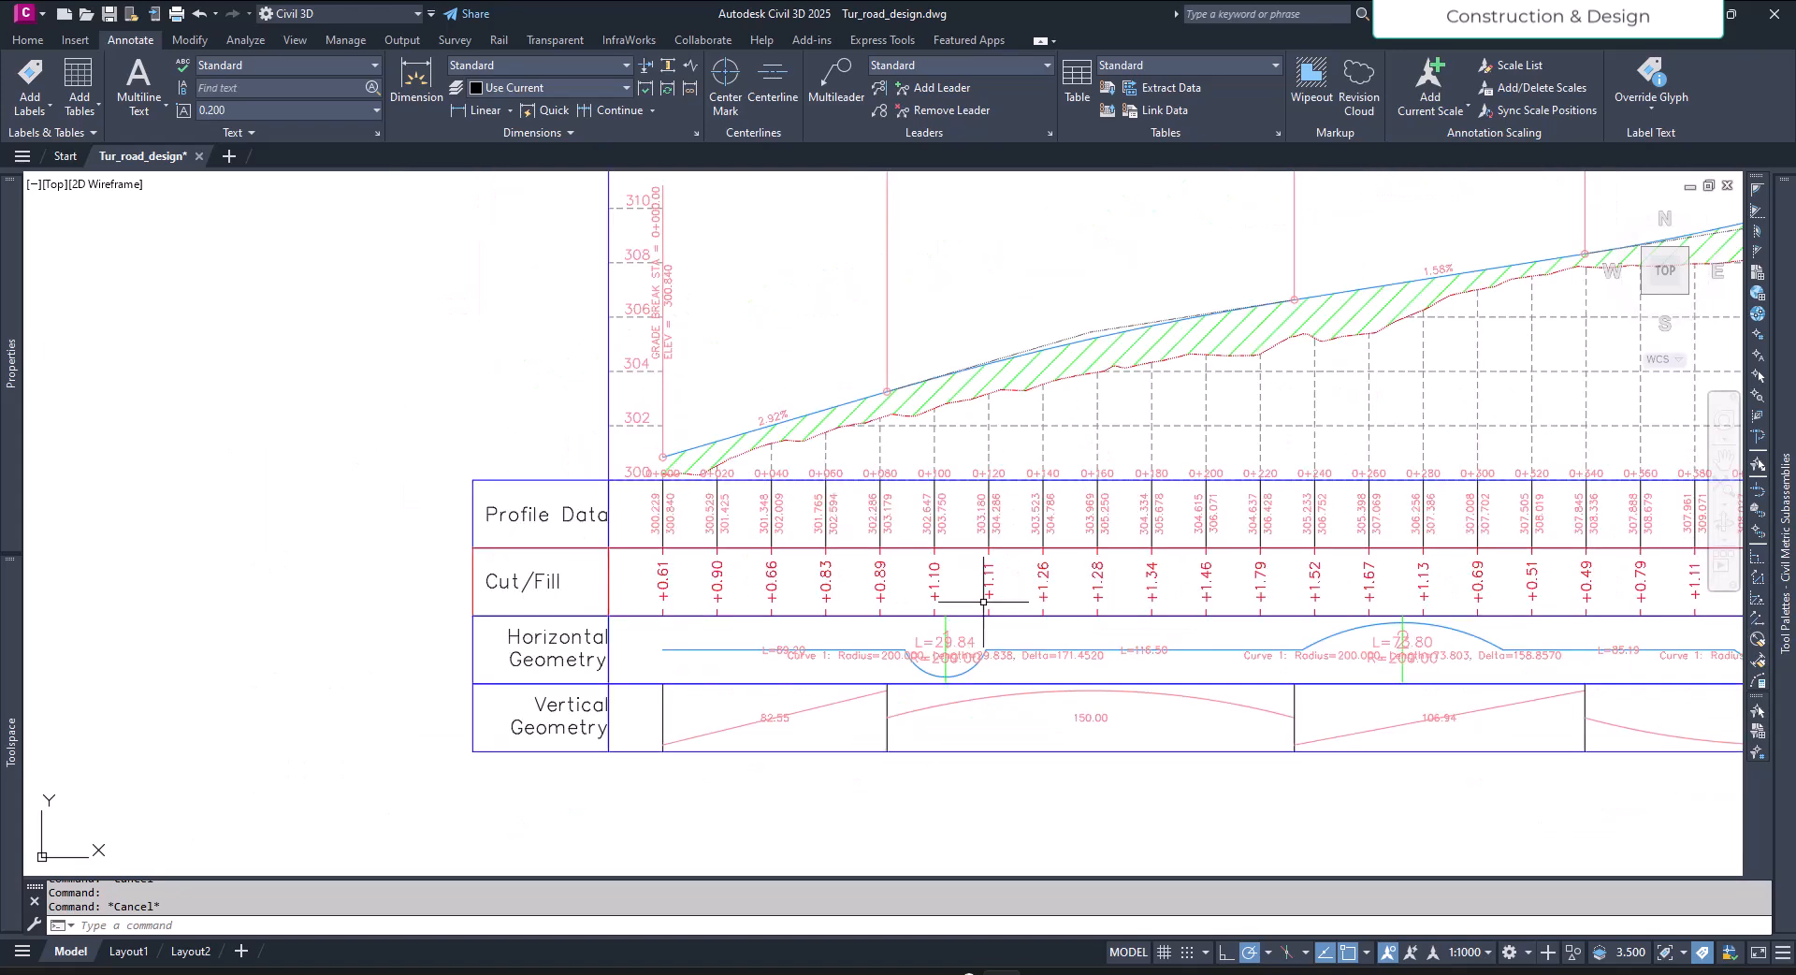
{"action": "middle_click_drag", "start_coordinate": [1031, 589], "coordinate": [802, 593]}
{"action": "left_click", "coordinate": [905, 586]}
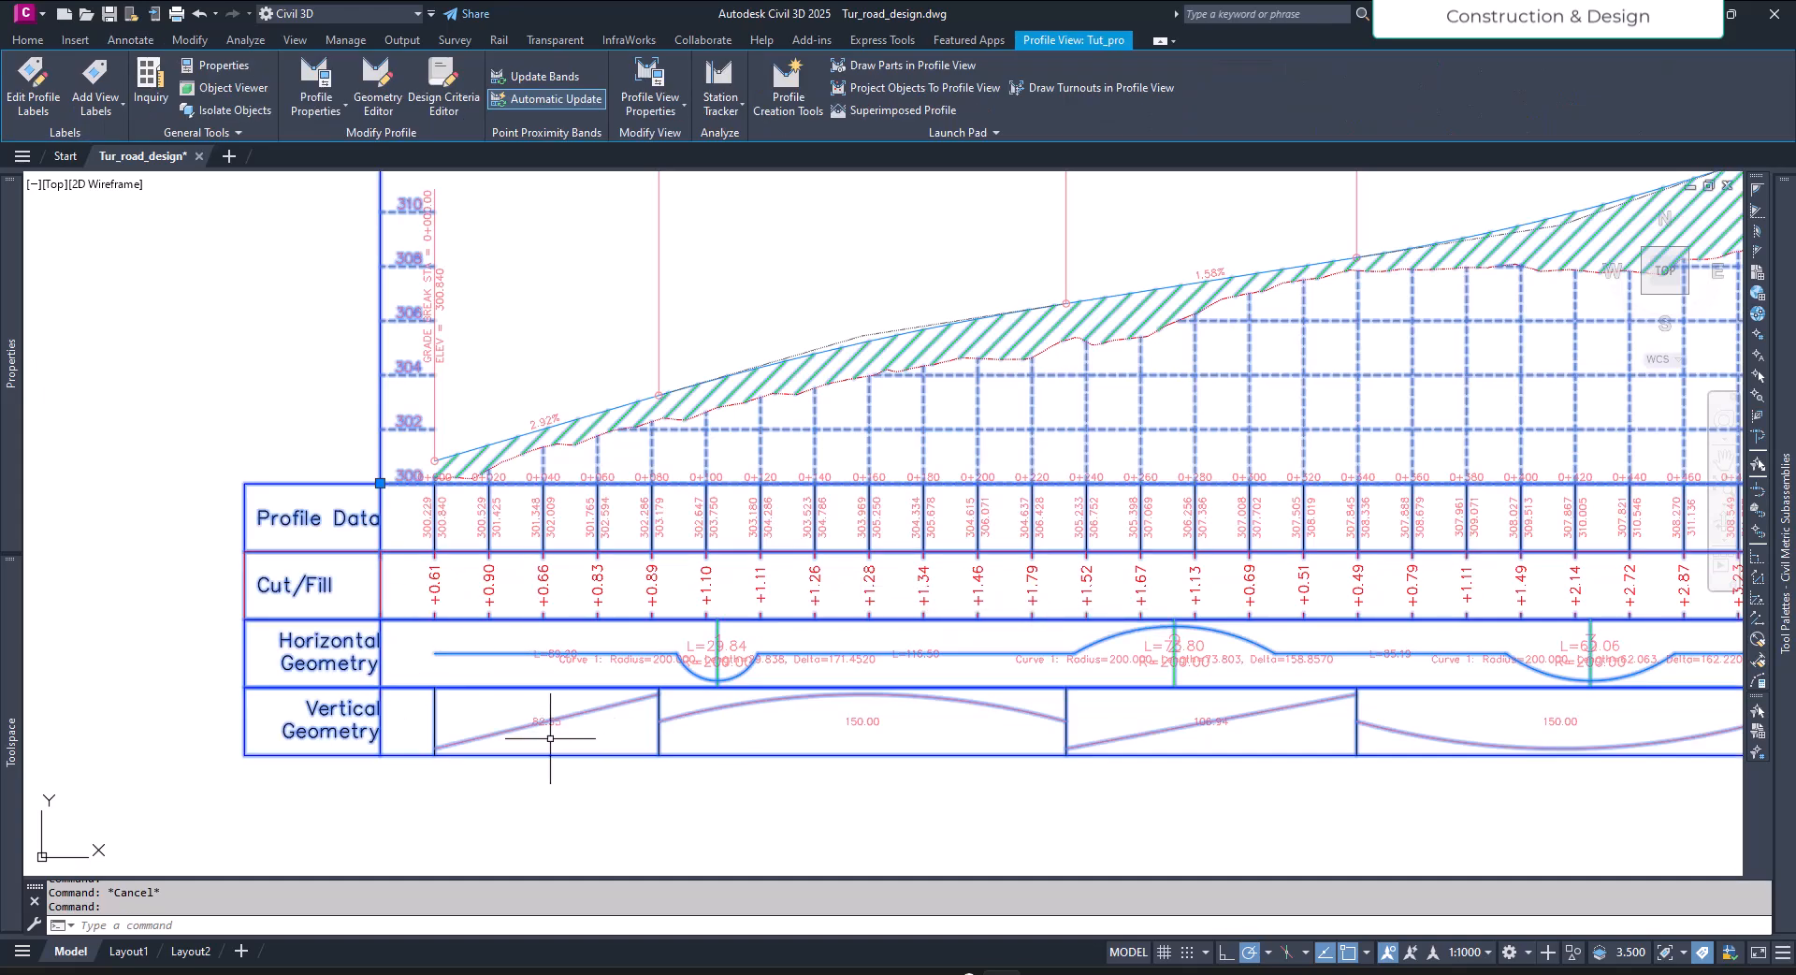
{"action": "key", "text": "Escape"}
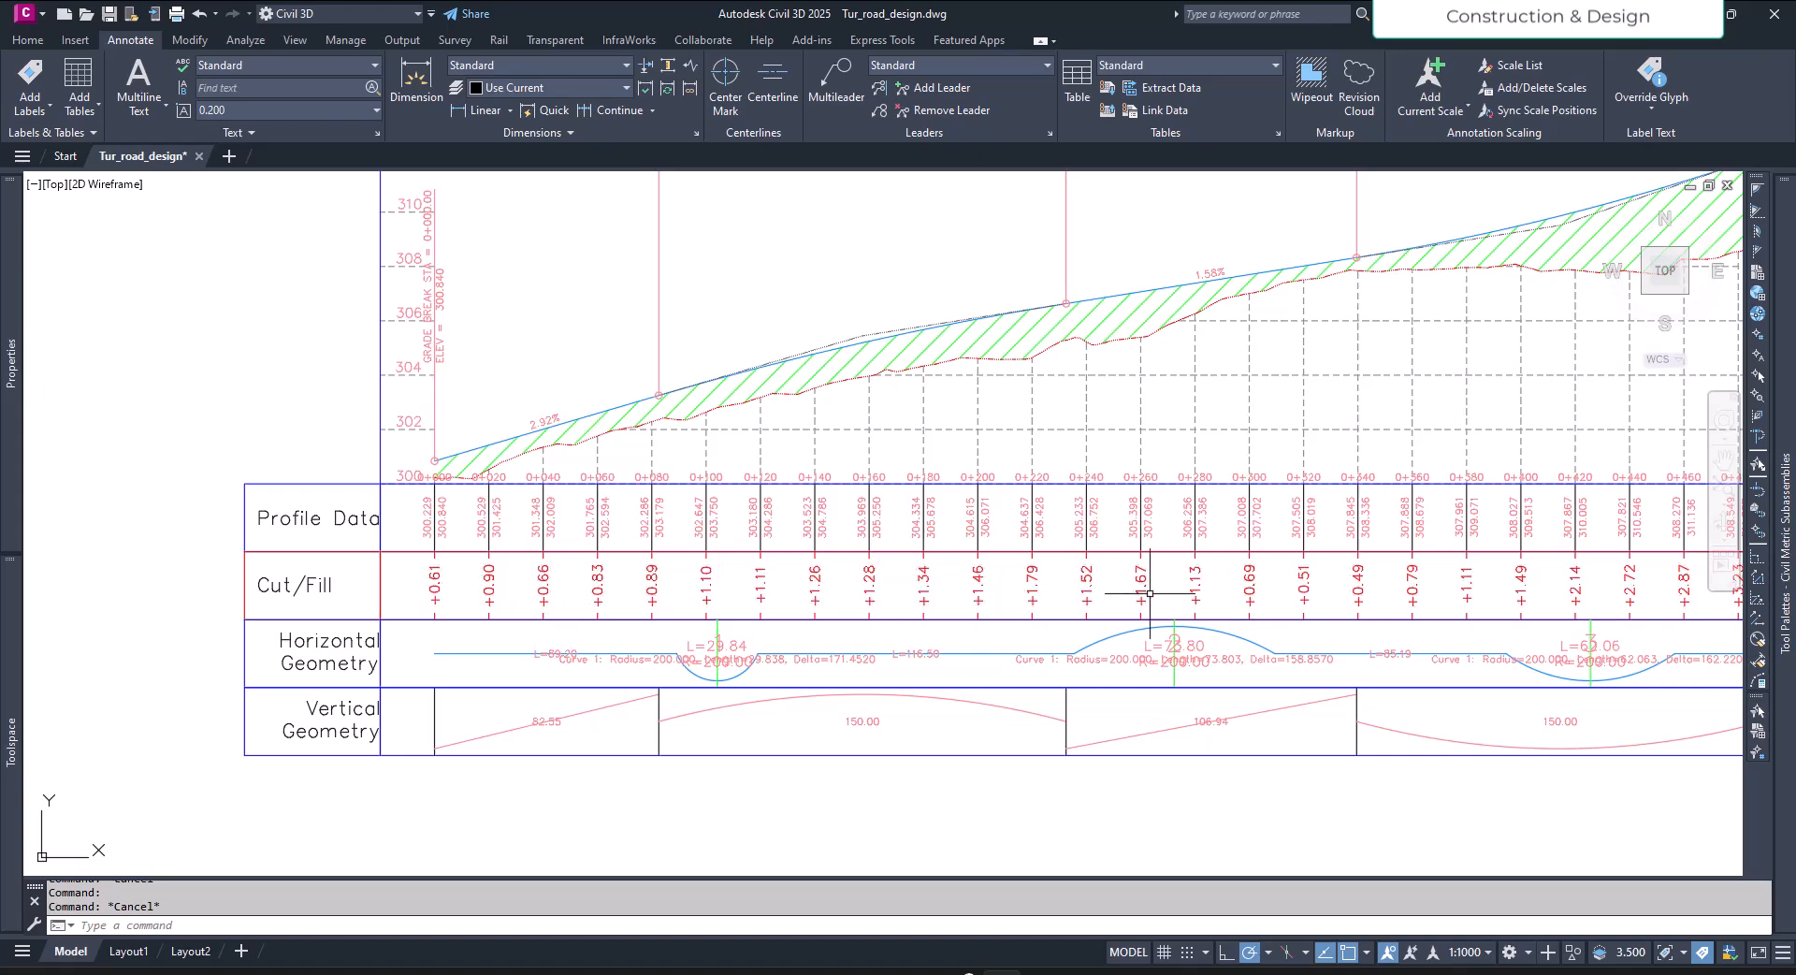
{"action": "scroll", "coordinate": [421, 762], "scroll_direction": "down", "scroll_amount": 4}
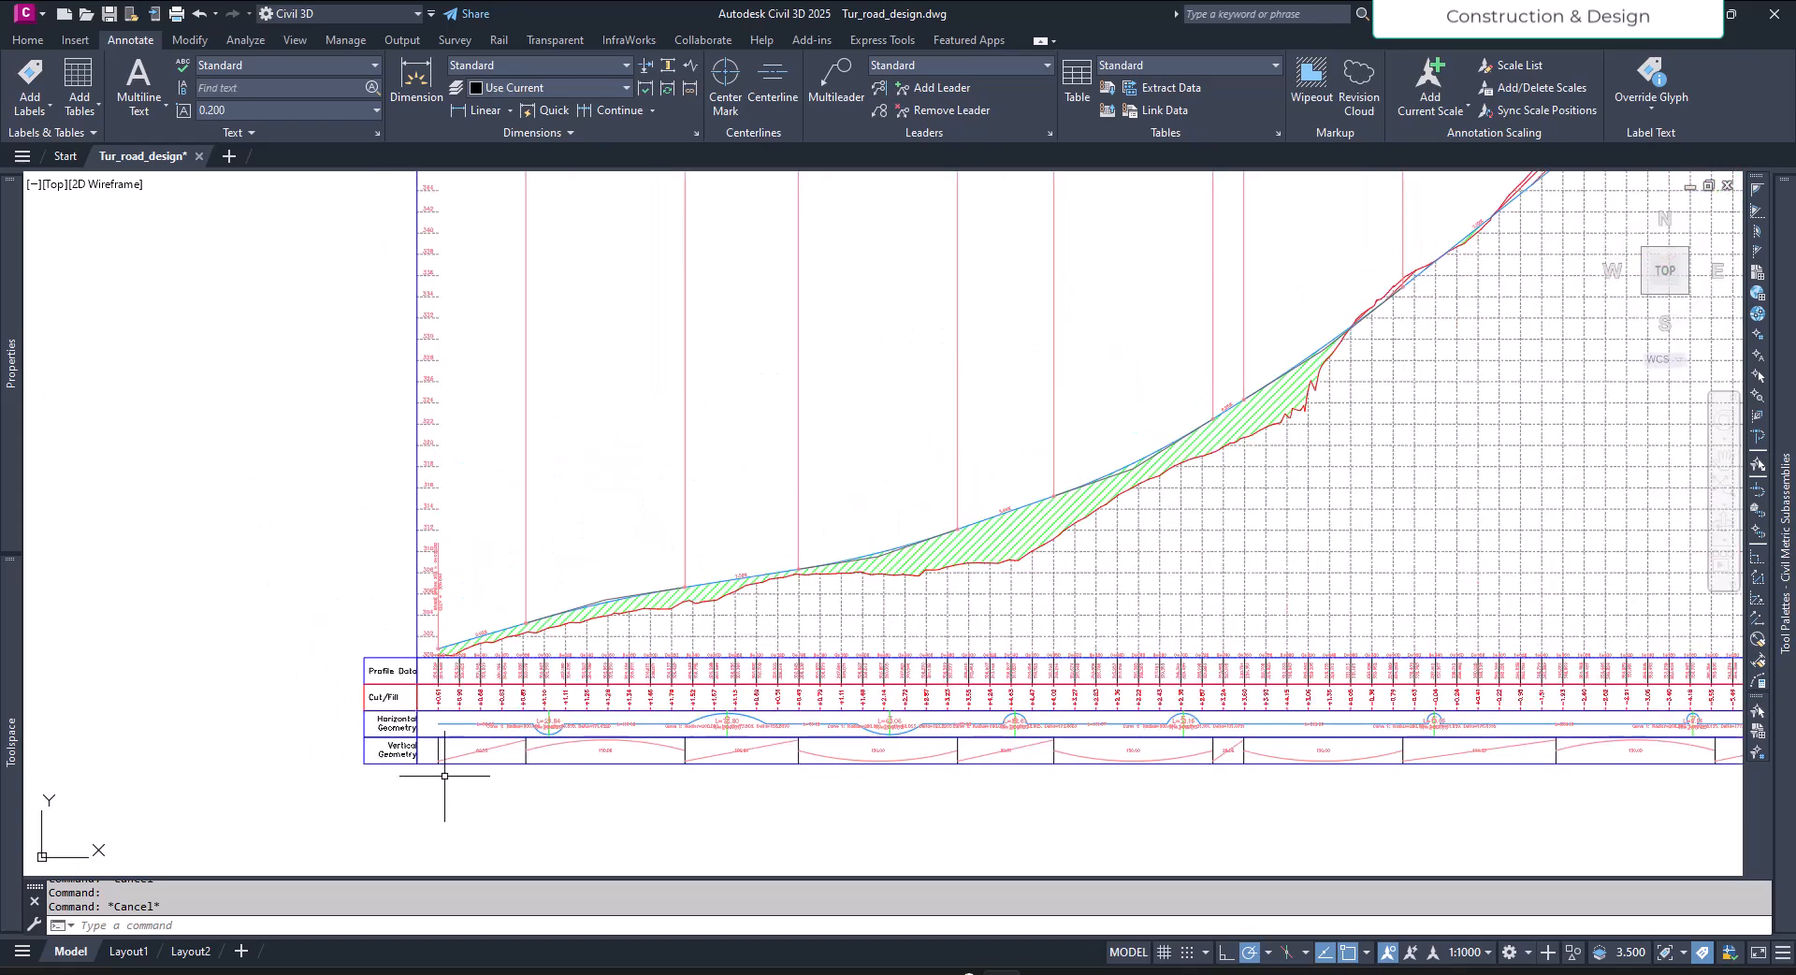
{"action": "scroll", "coordinate": [468, 753], "scroll_direction": "up", "scroll_amount": 3}
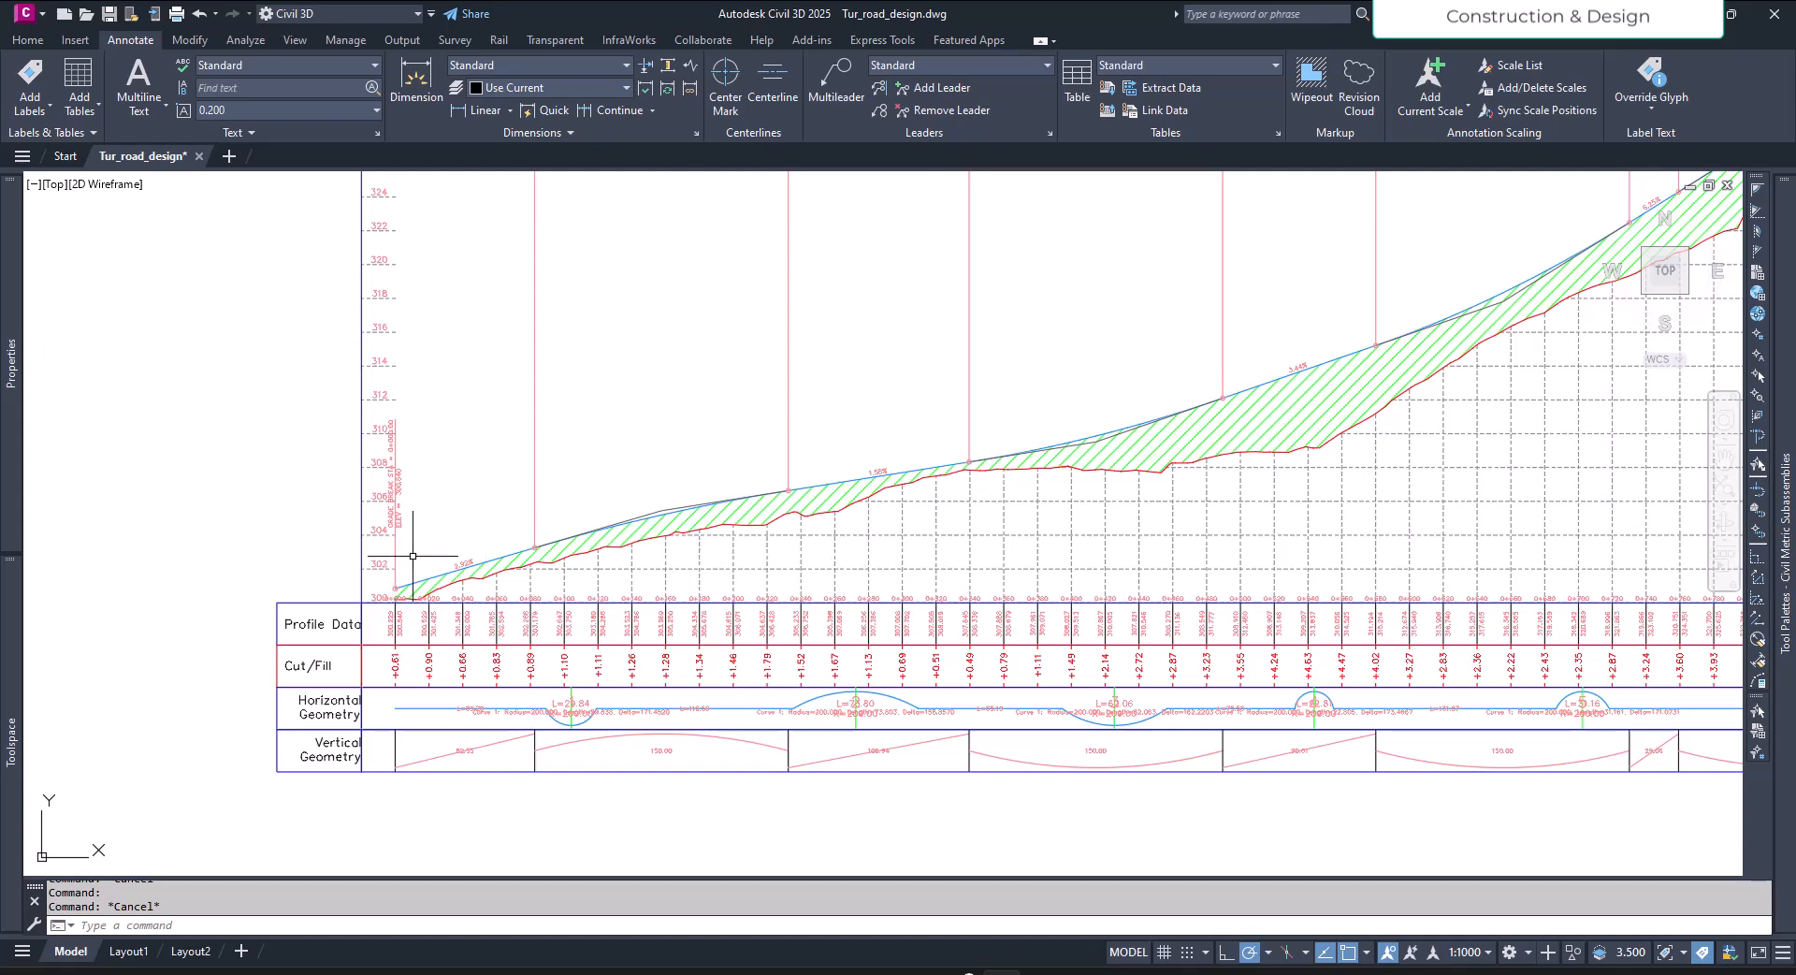
Step: Add a Sectional Data band with the Sample Line Name and Distance style at the bottom of the Tut_pro profile view
{"action": "left_click", "coordinate": [364, 525]}
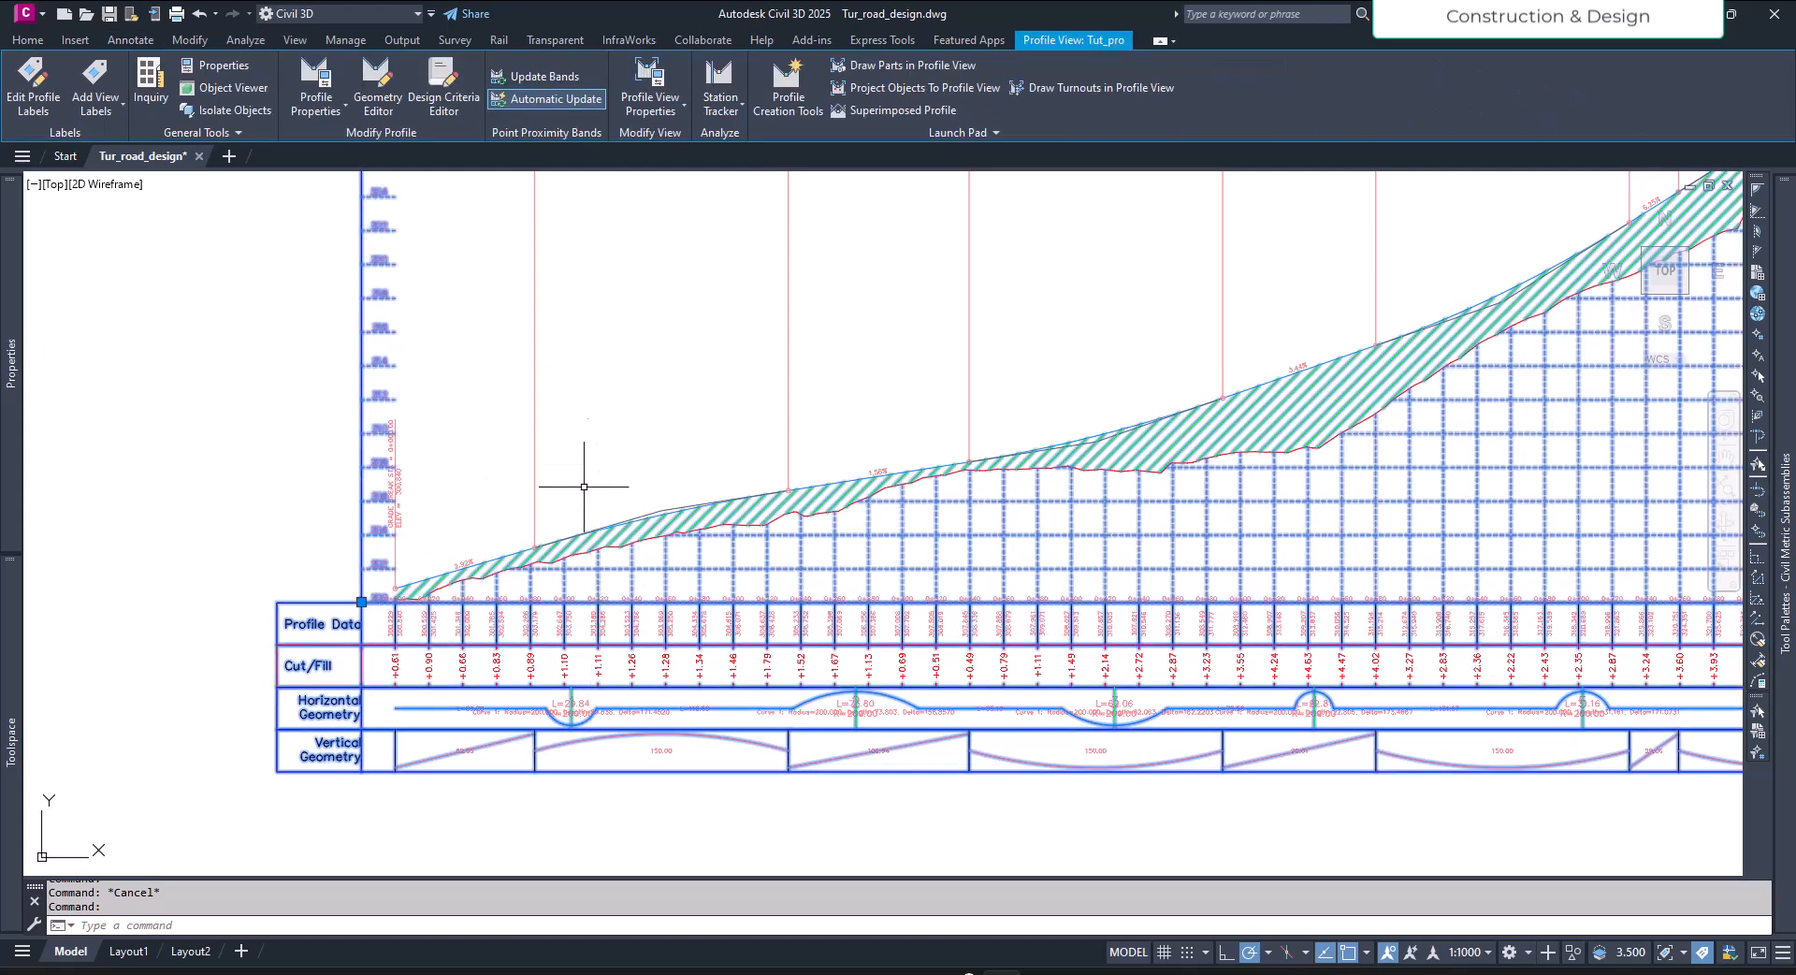
{"action": "left_click", "coordinate": [659, 81]}
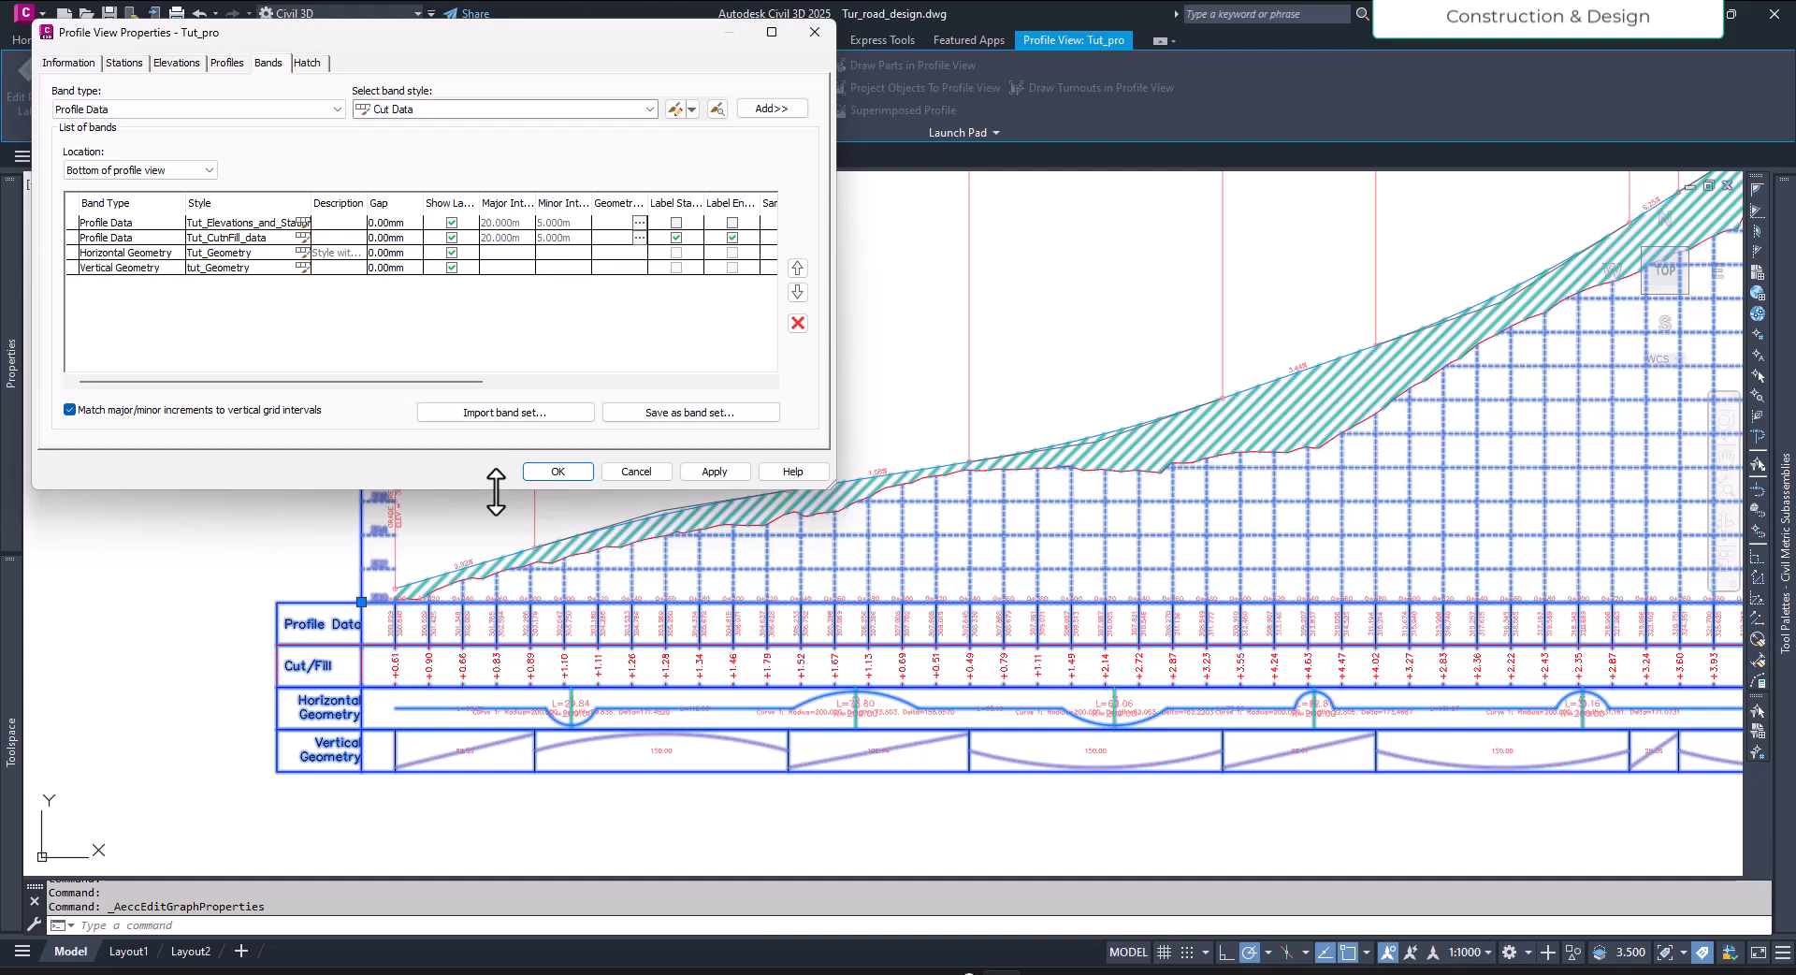
{"action": "left_click_drag", "start_coordinate": [486, 32], "coordinate": [1191, 121]}
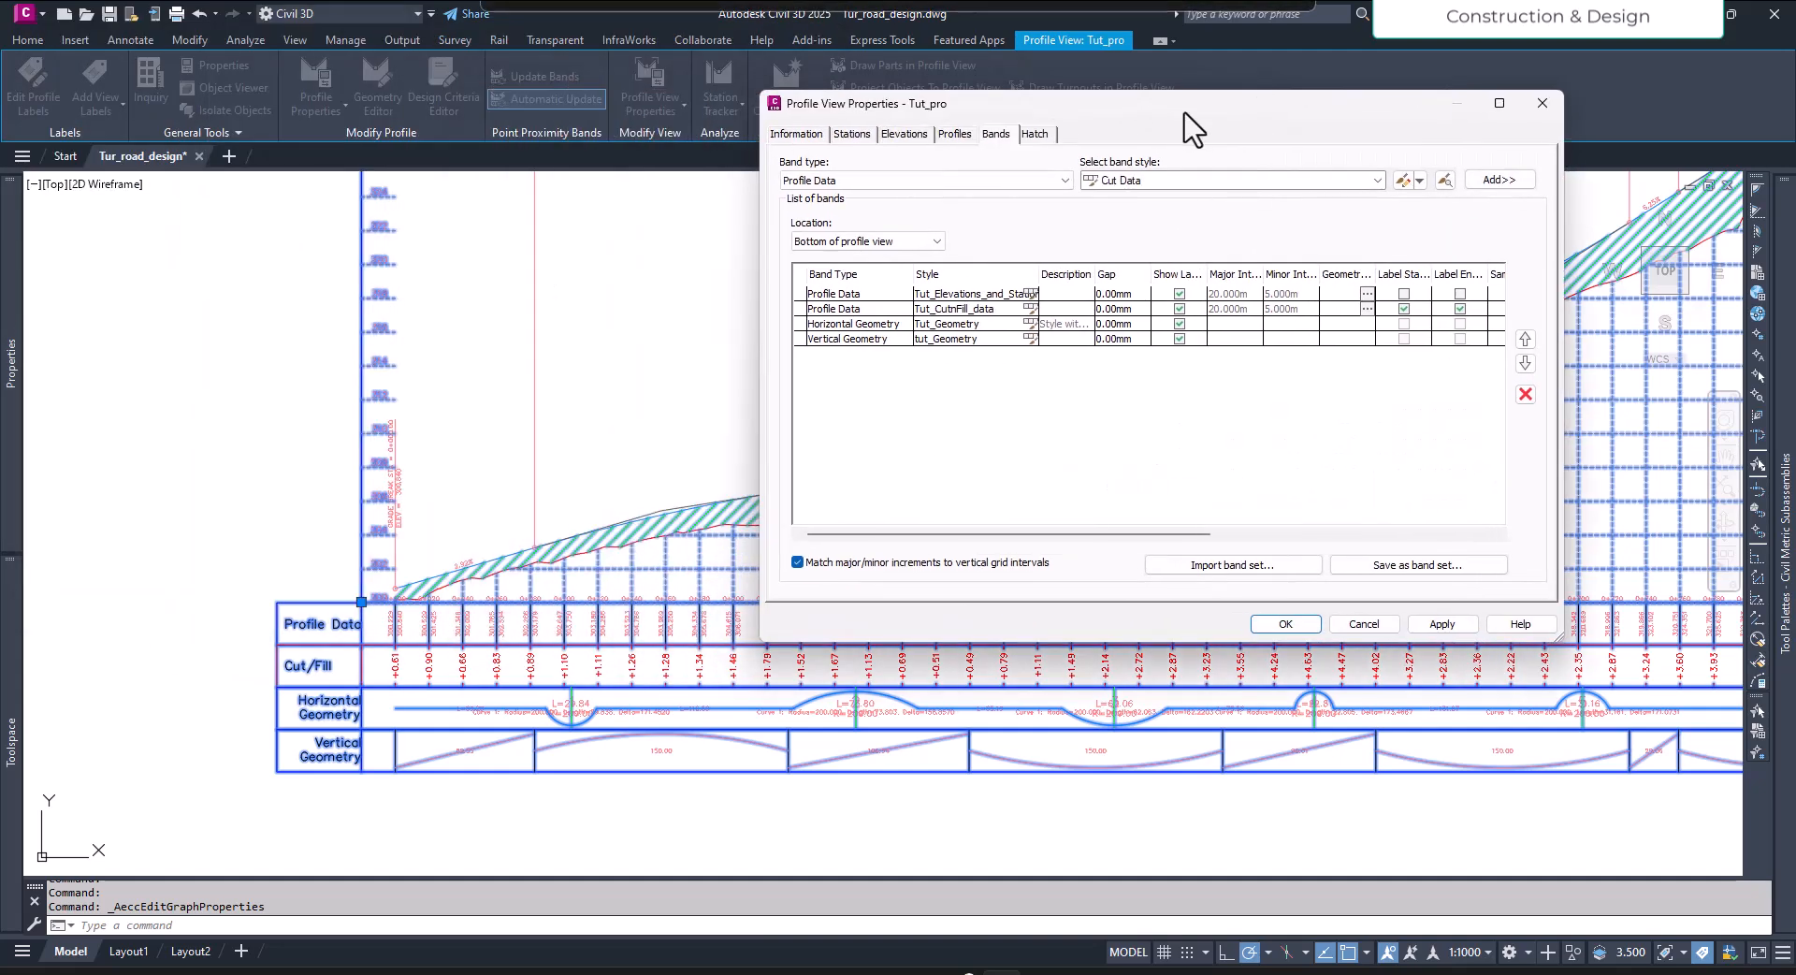
{"action": "left_click", "coordinate": [964, 179]}
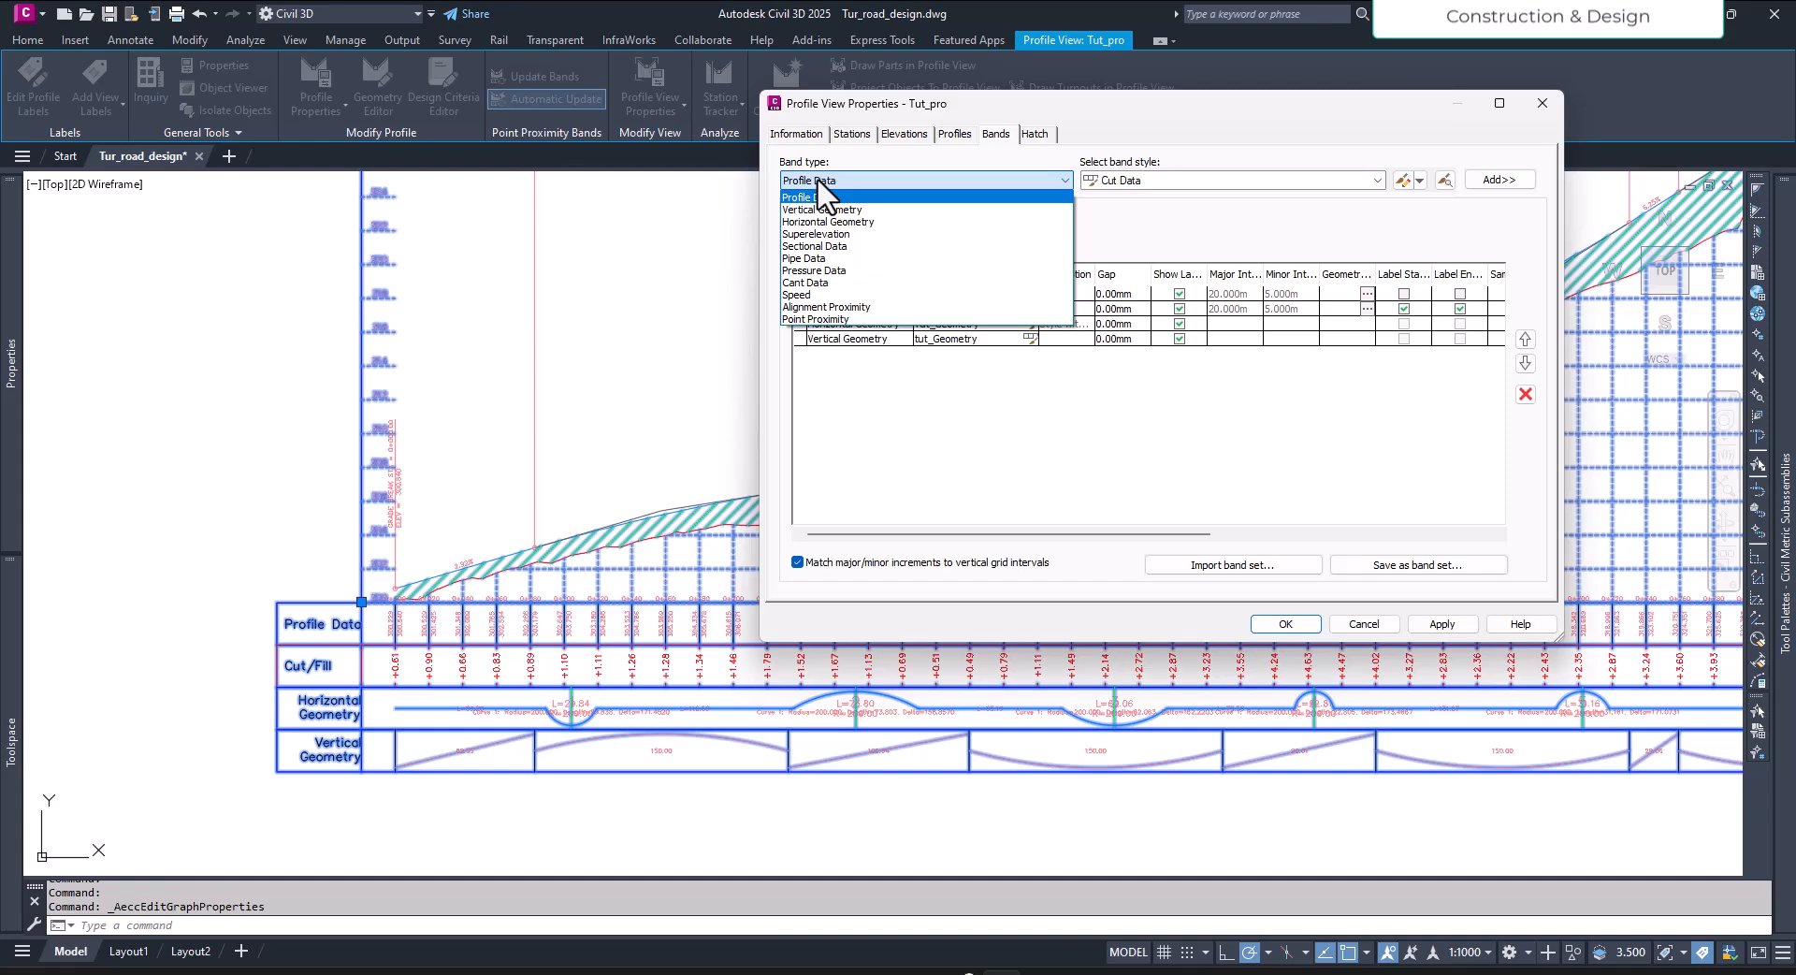
{"action": "left_click", "coordinate": [836, 247]}
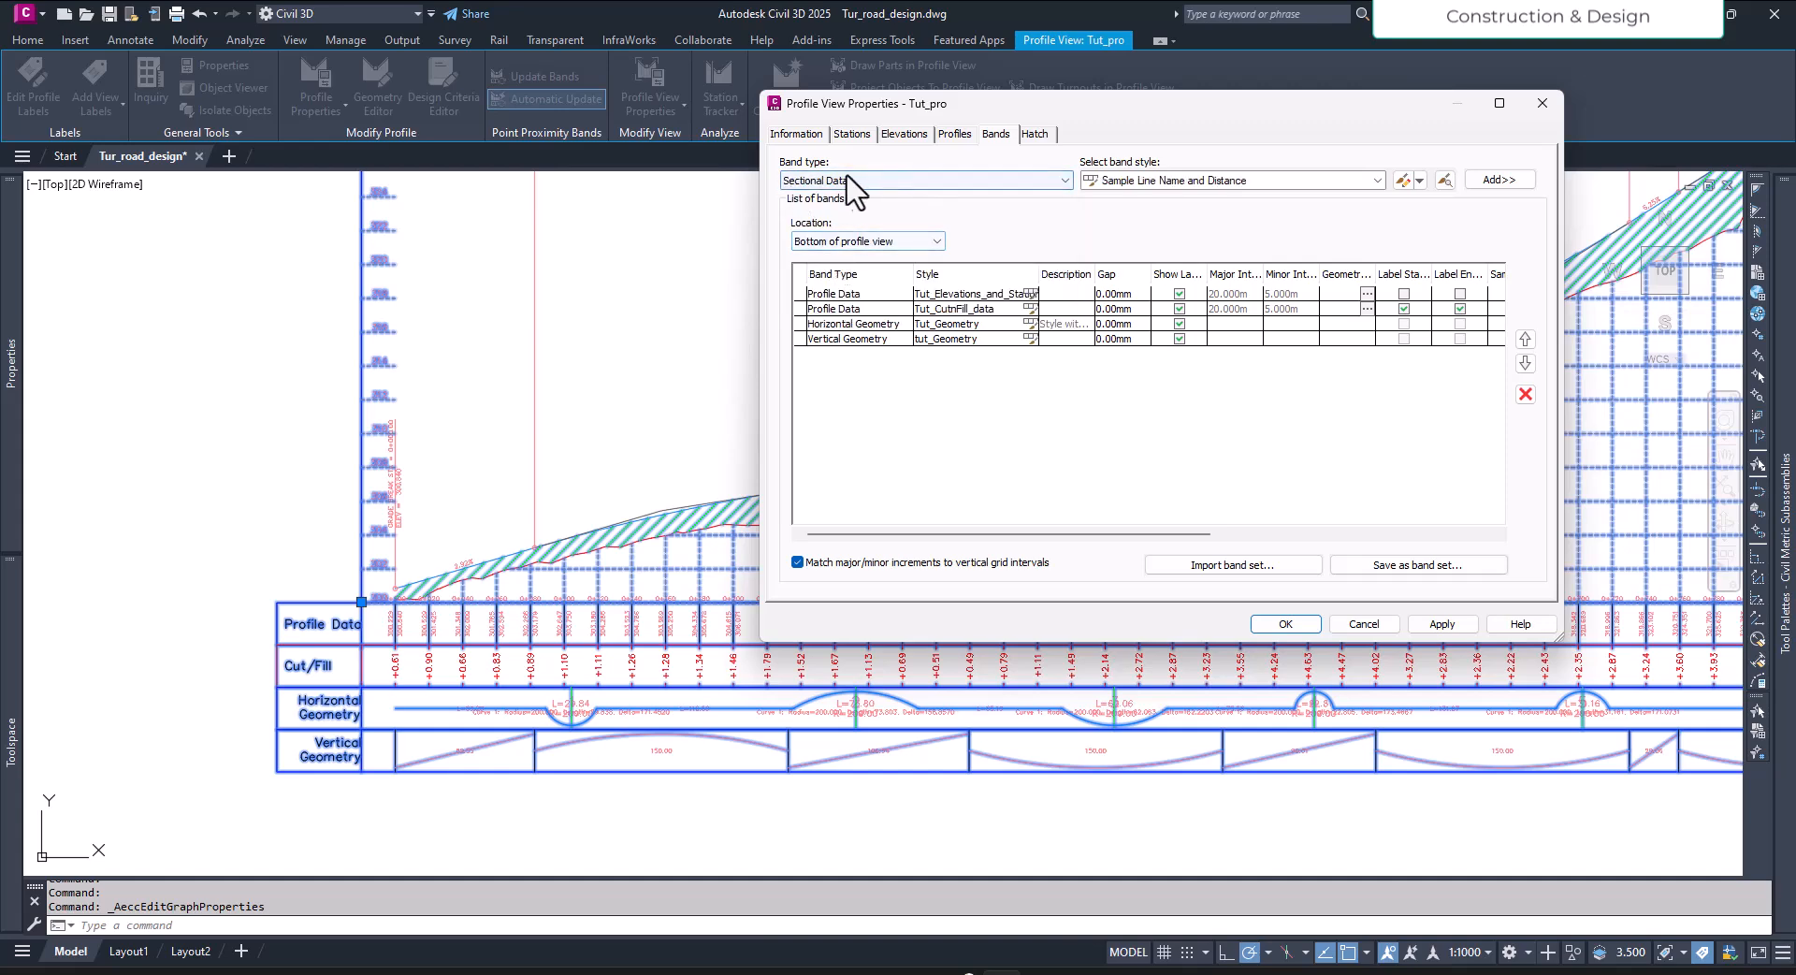
{"action": "left_click", "coordinate": [1191, 184]}
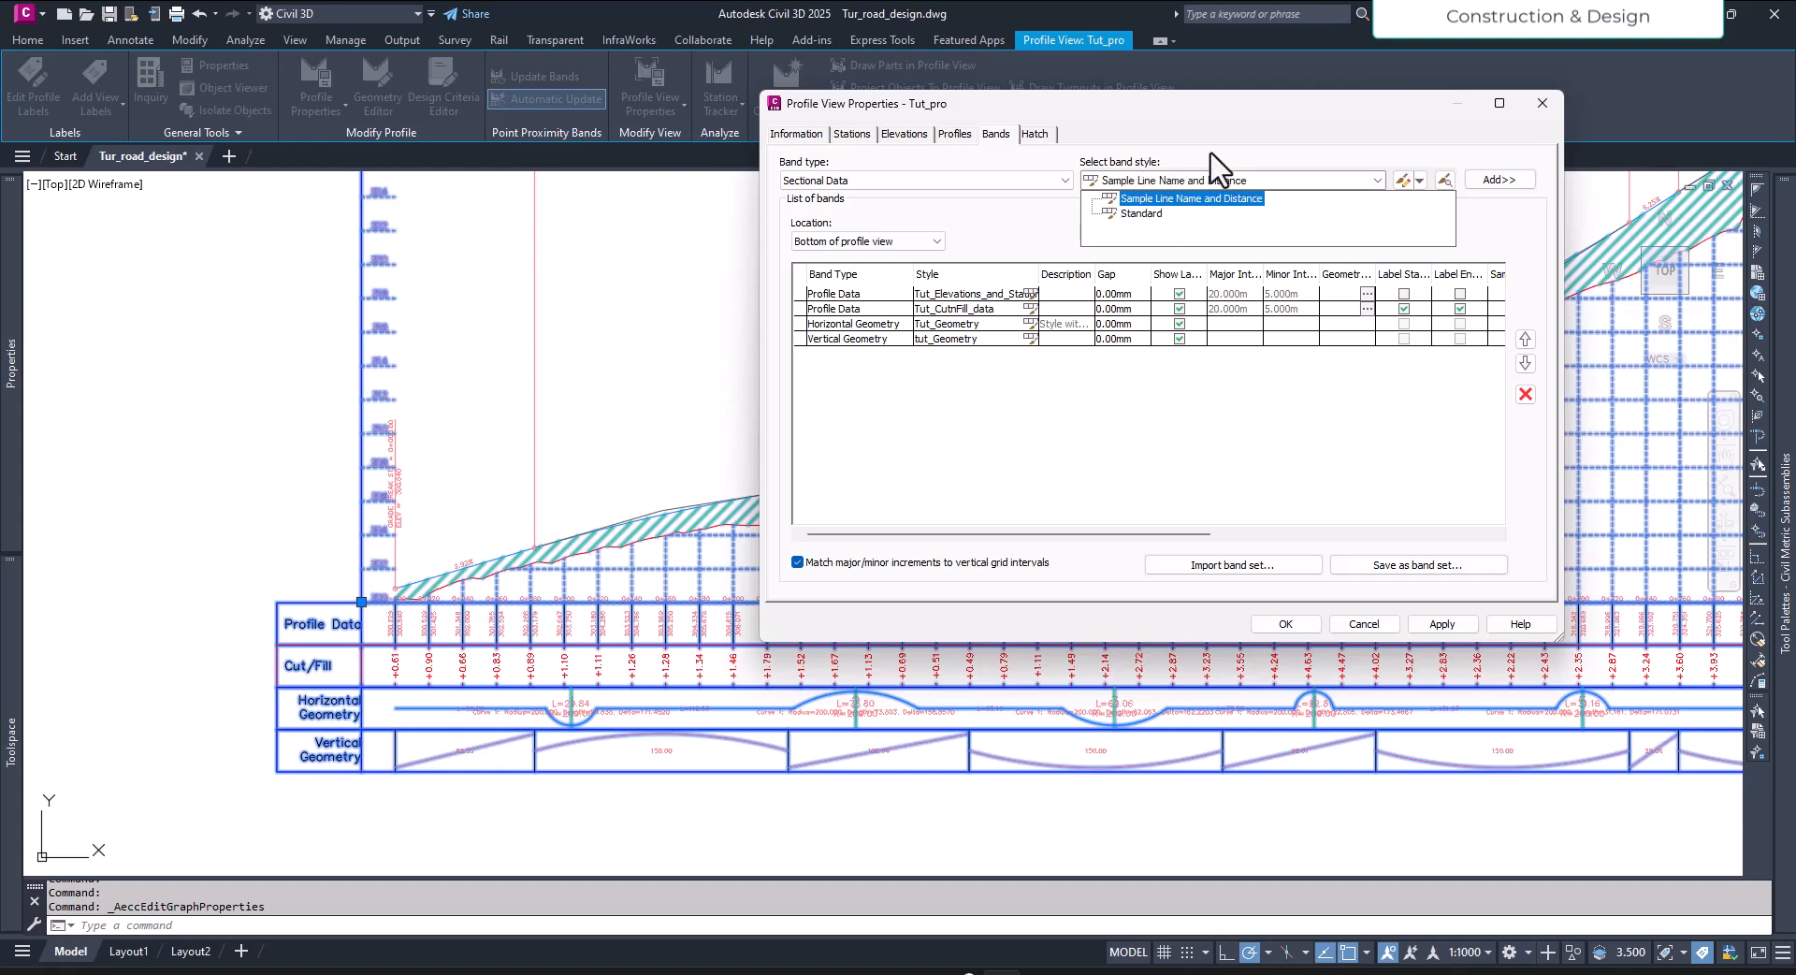
{"action": "left_click", "coordinate": [1212, 180]}
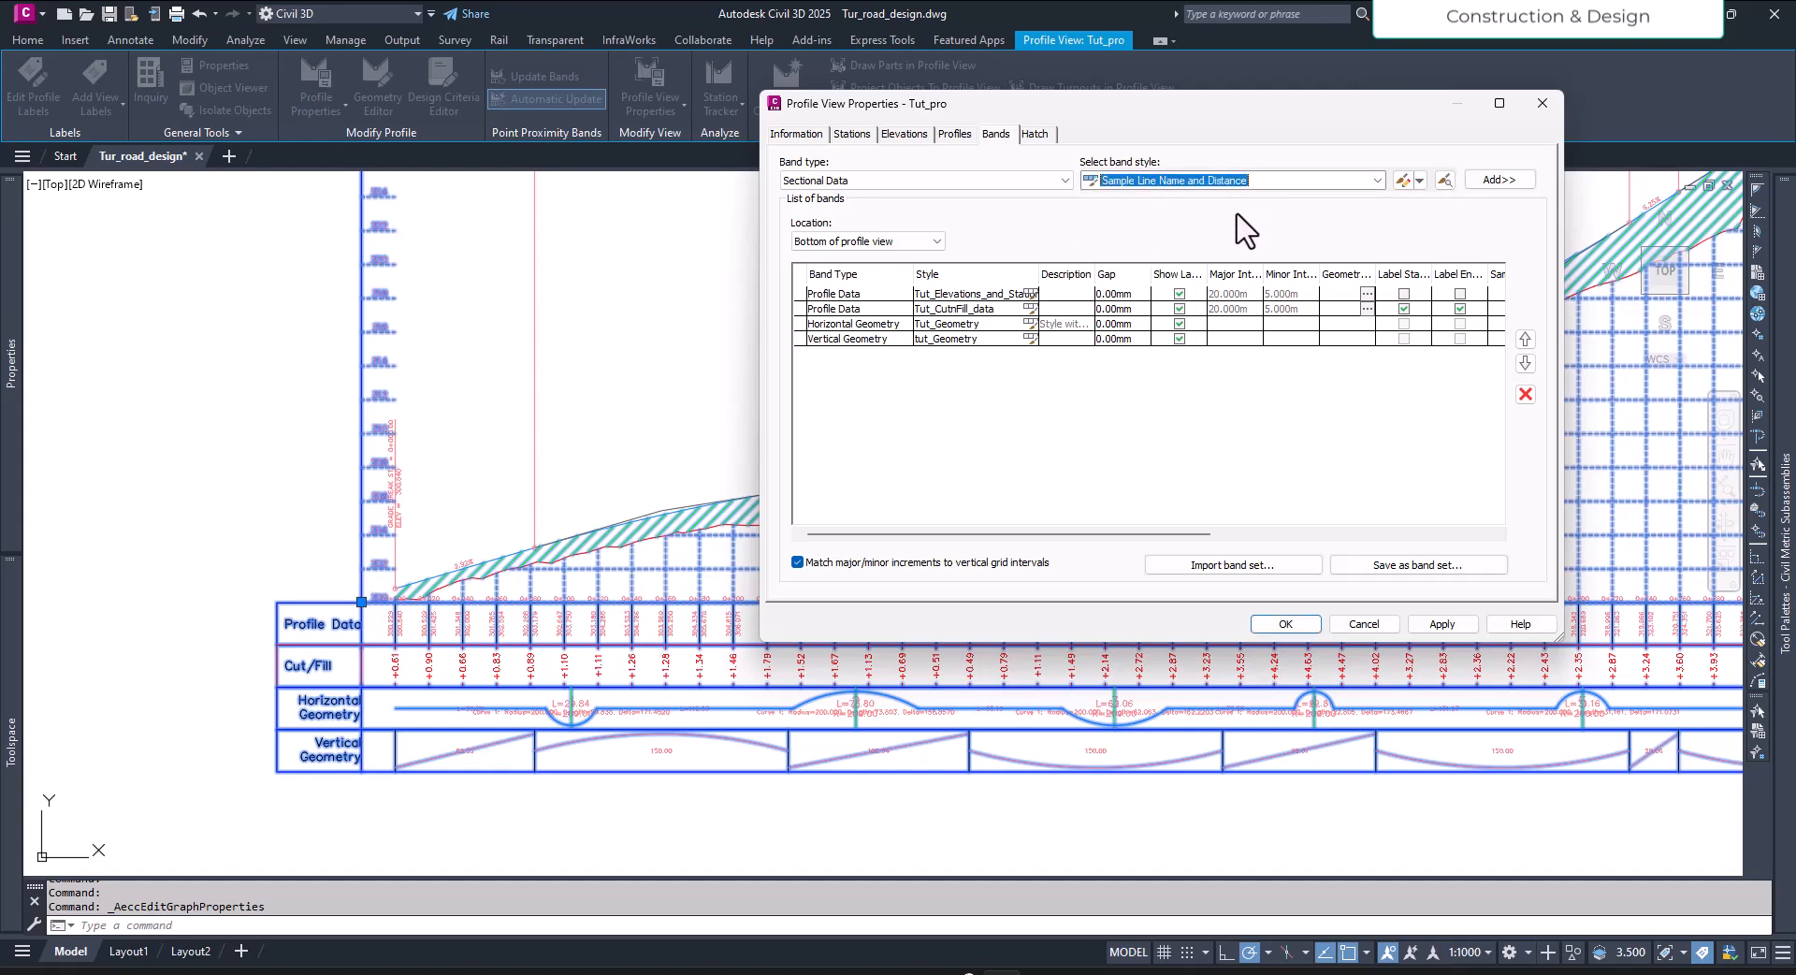
{"action": "left_click", "coordinate": [1420, 180]}
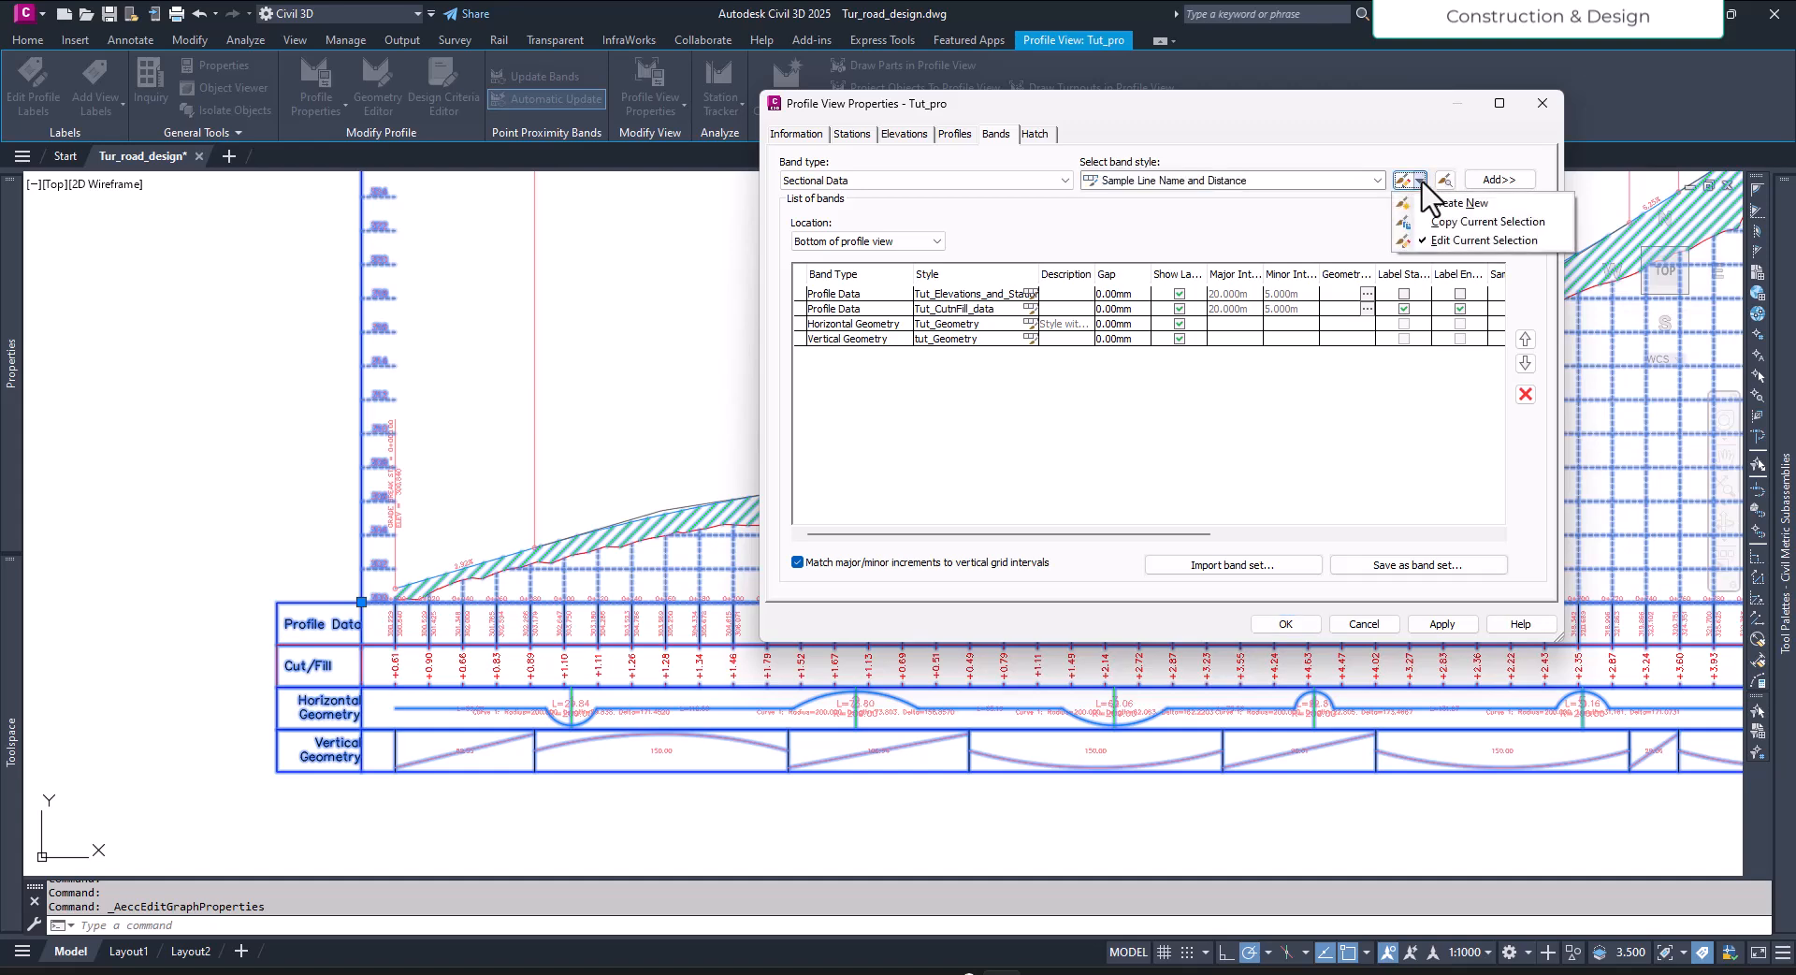
{"action": "left_click", "coordinate": [1400, 137]}
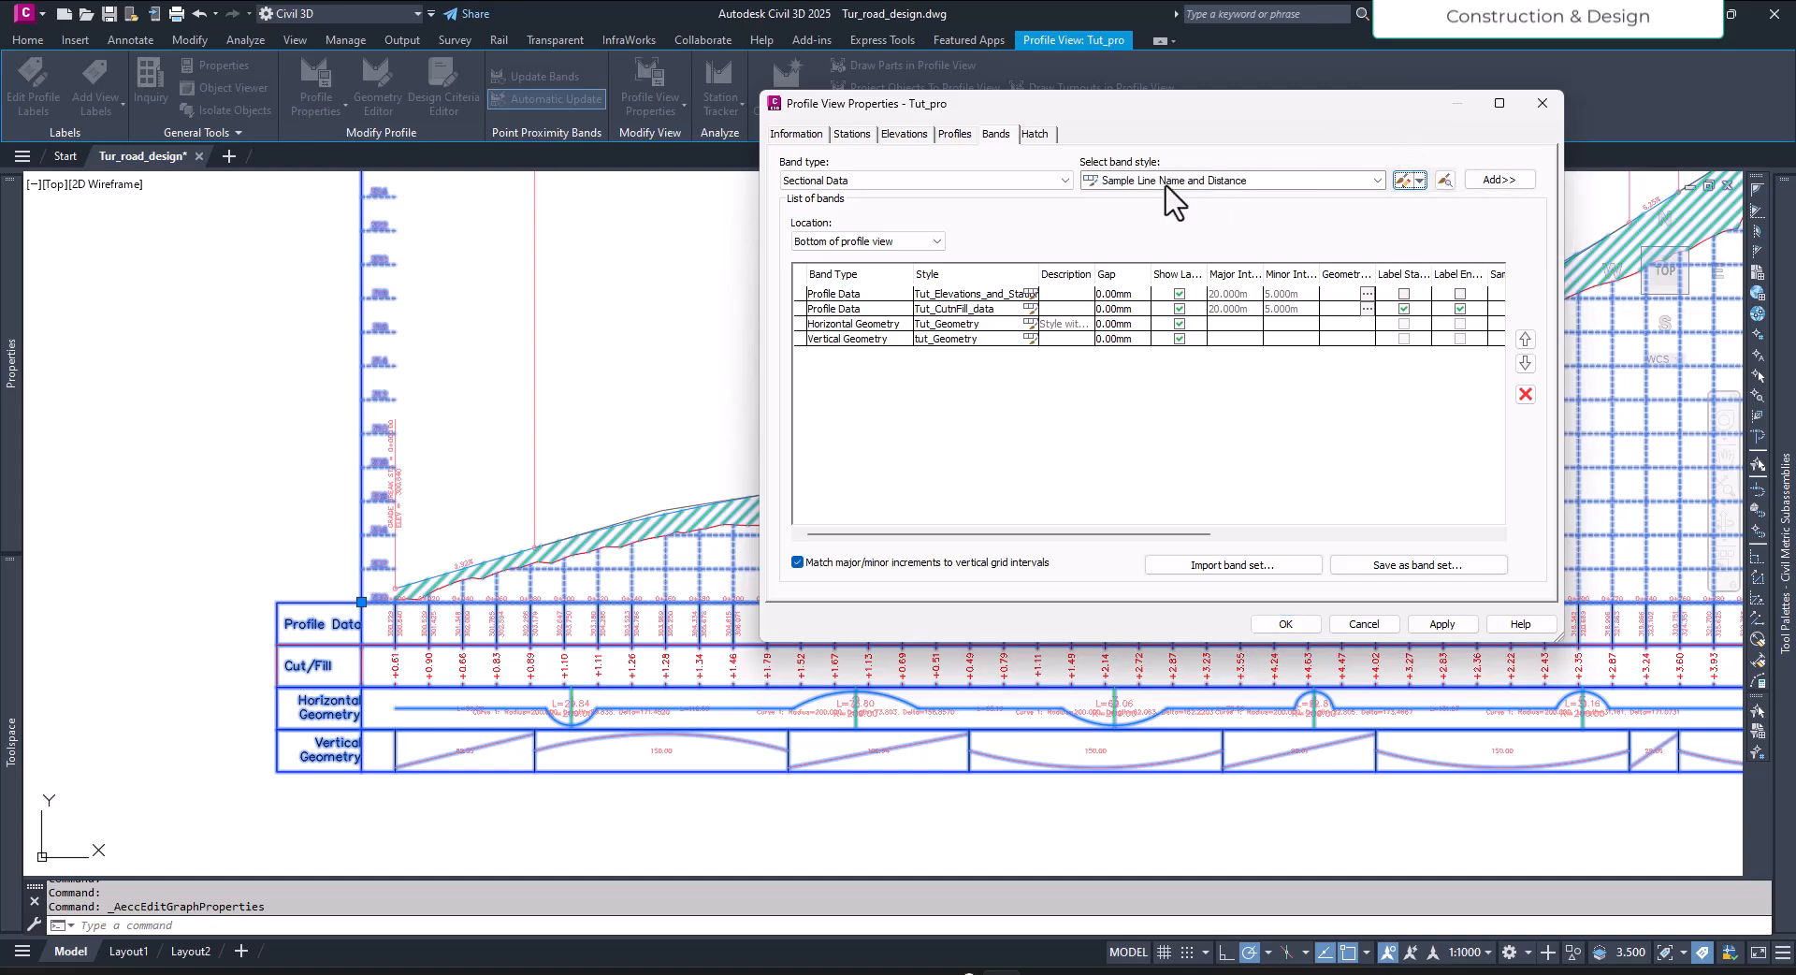
{"action": "left_click", "coordinate": [1487, 181]}
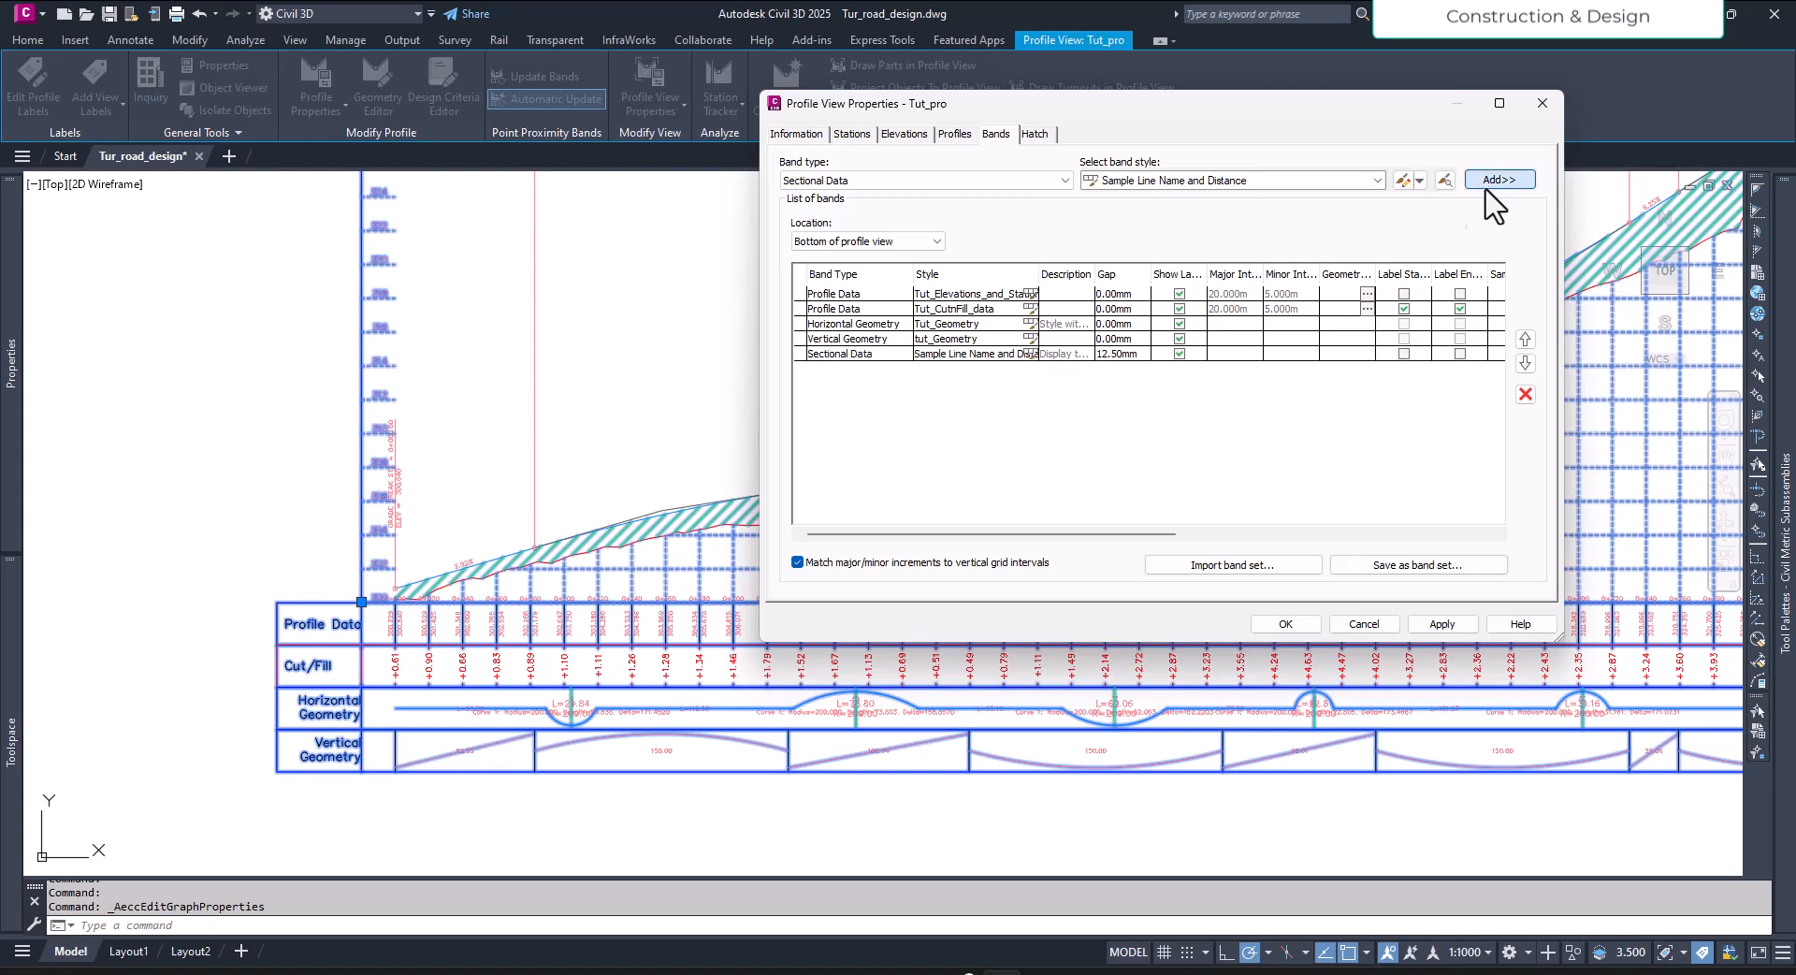
{"action": "left_click", "coordinate": [1429, 627]}
{"action": "left_click", "coordinate": [1263, 625]}
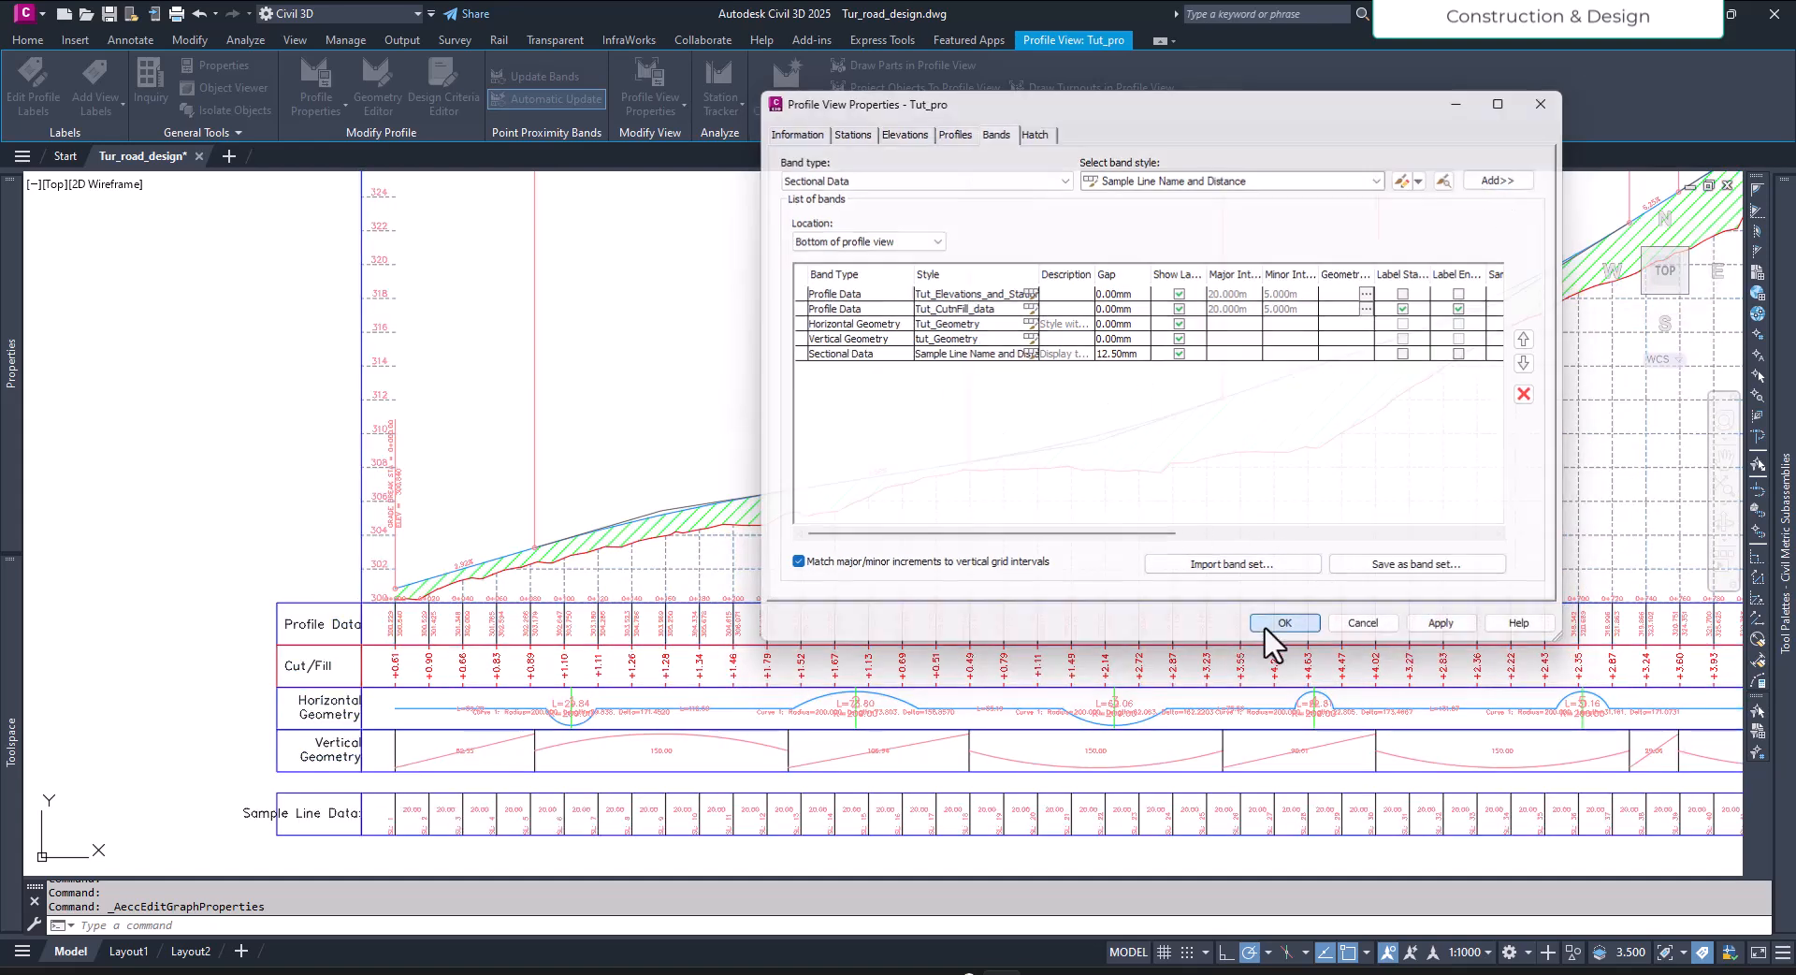
Step: Inspect the Sample Line Data band along the profile view, checking its title, sample line names and distances
{"action": "scroll", "coordinate": [379, 827], "scroll_direction": "up", "scroll_amount": 6}
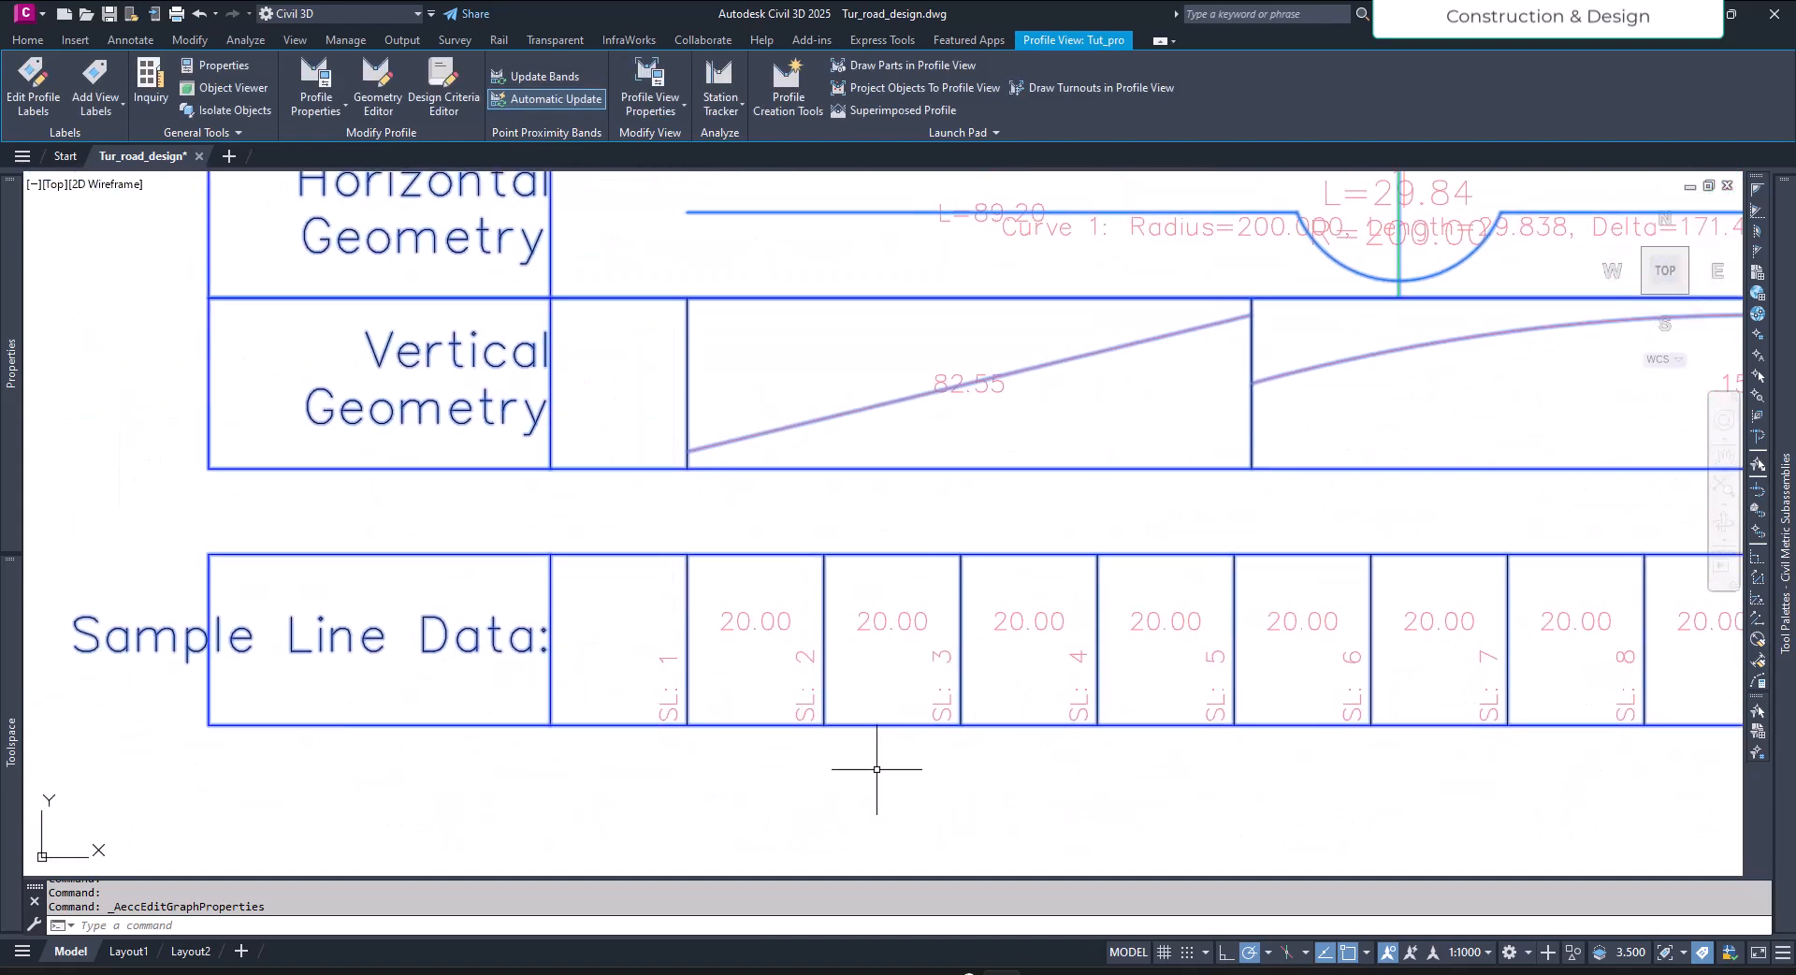
{"action": "middle_click_drag", "start_coordinate": [946, 770], "coordinate": [1027, 766]}
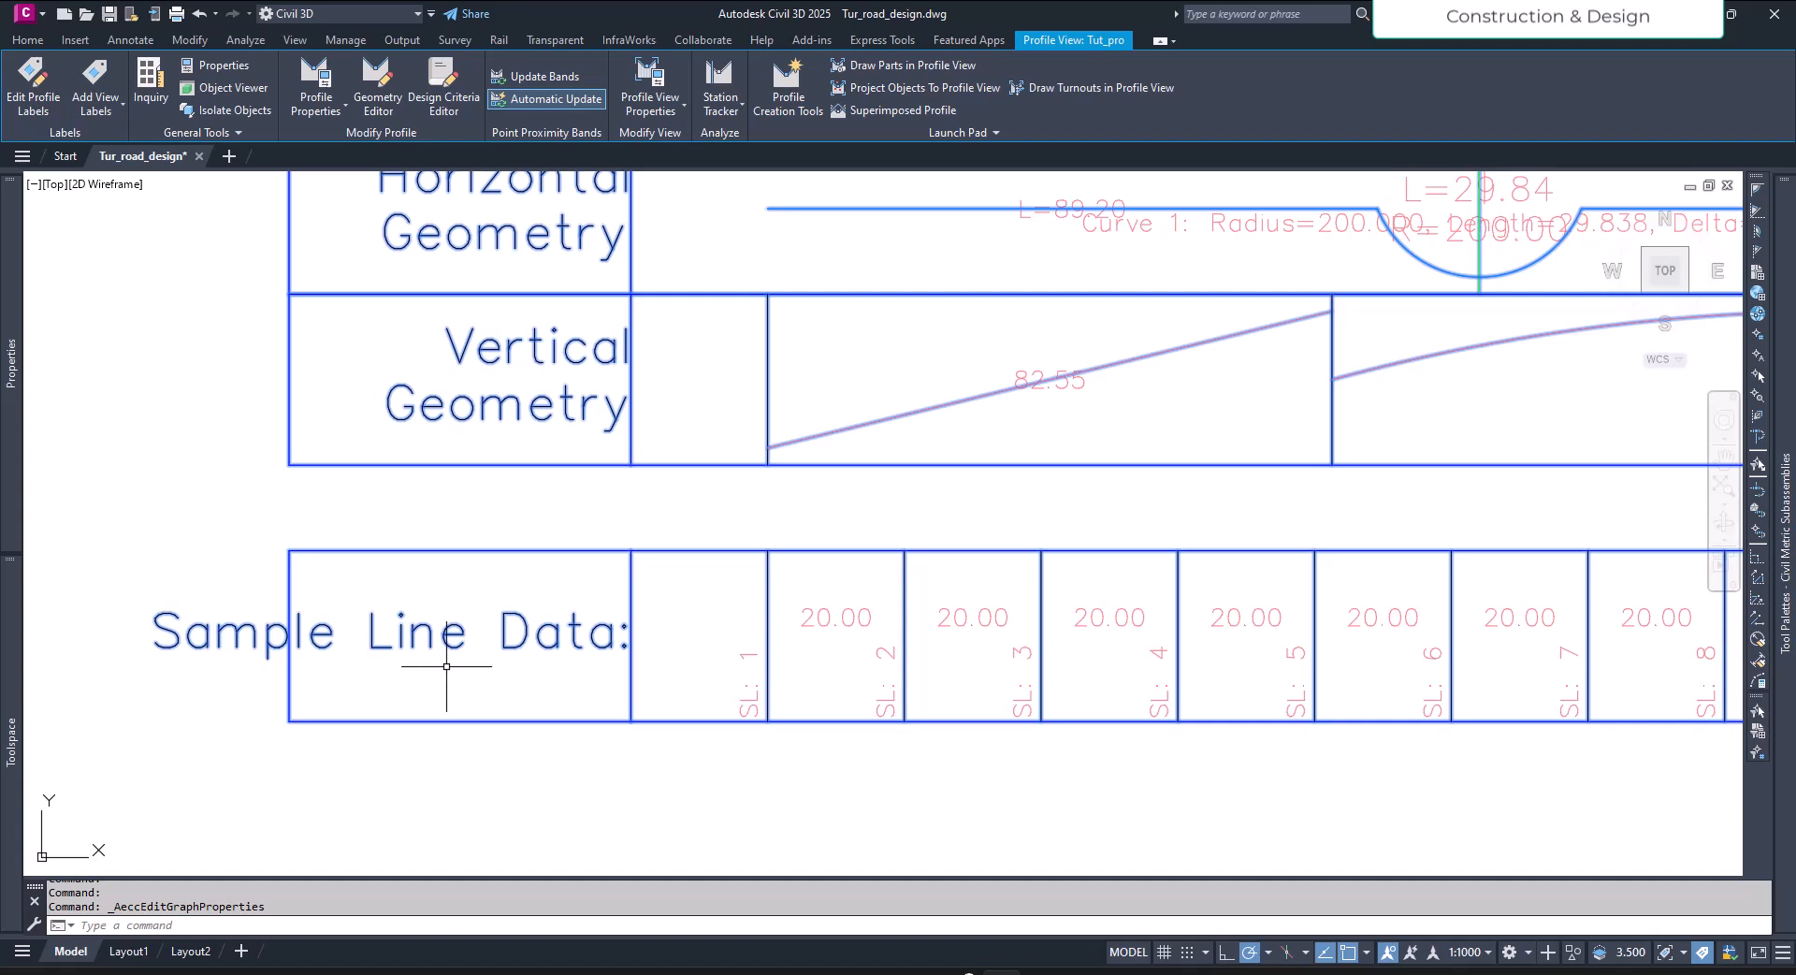
{"action": "key", "text": "Escape"}
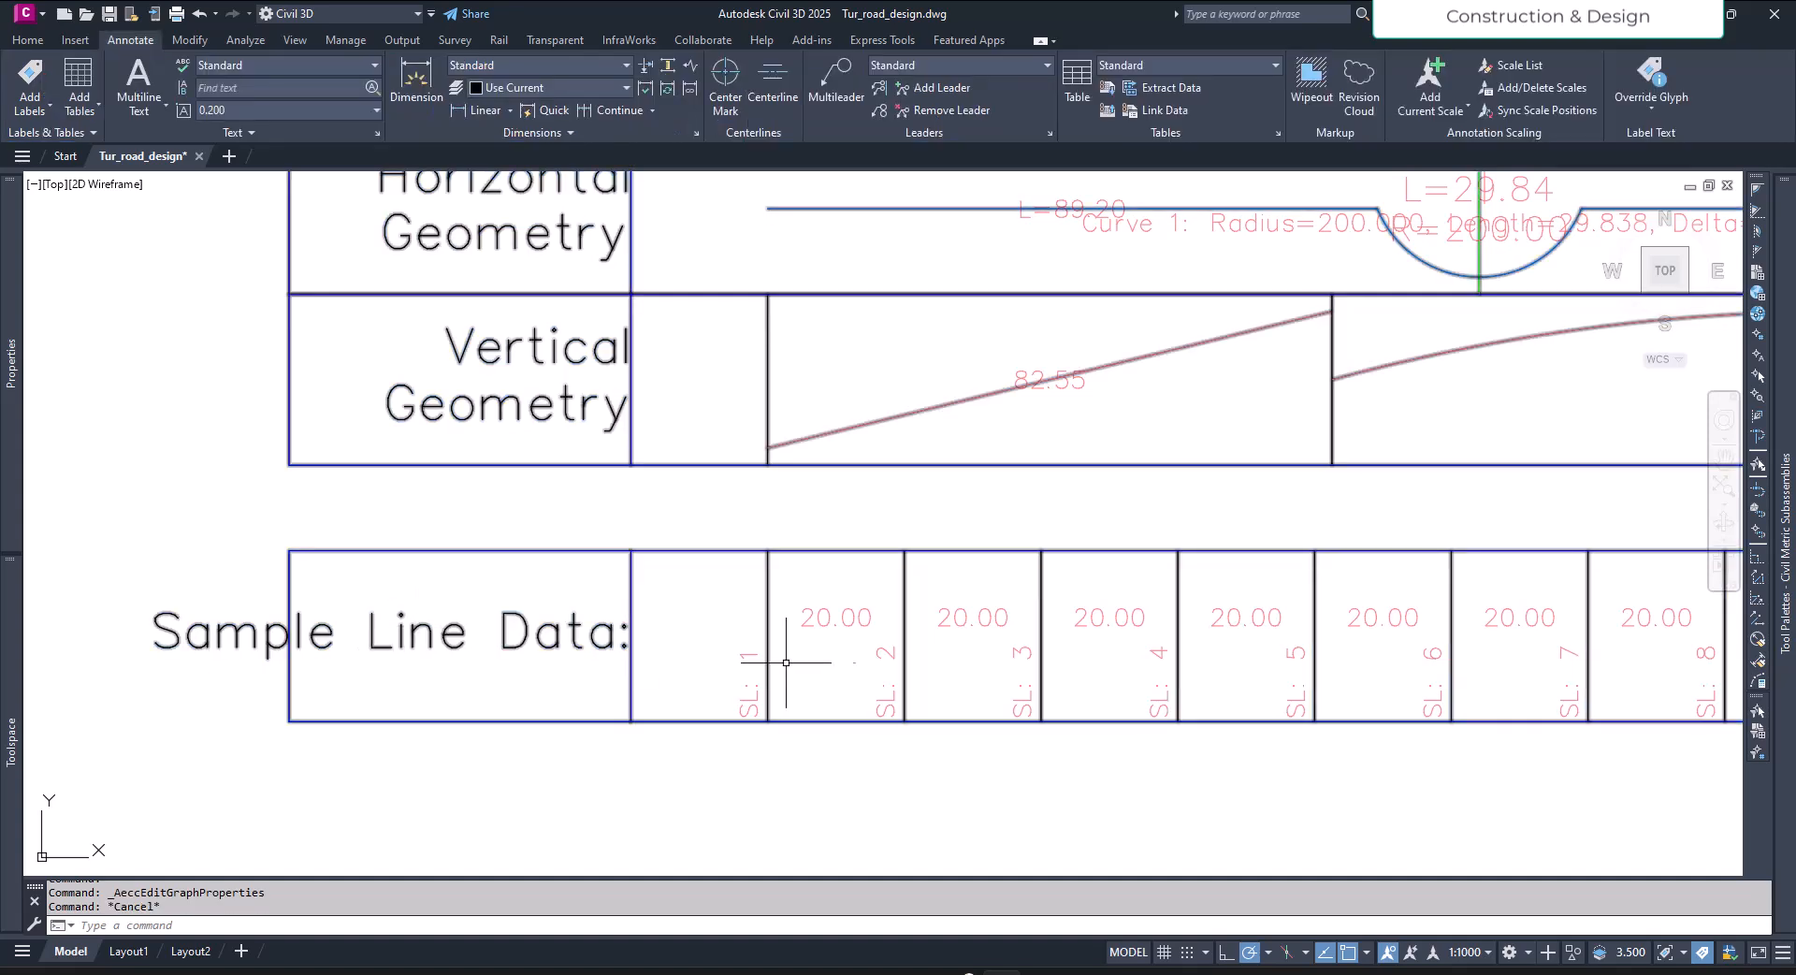
{"action": "middle_click_drag", "start_coordinate": [842, 669], "coordinate": [772, 669]}
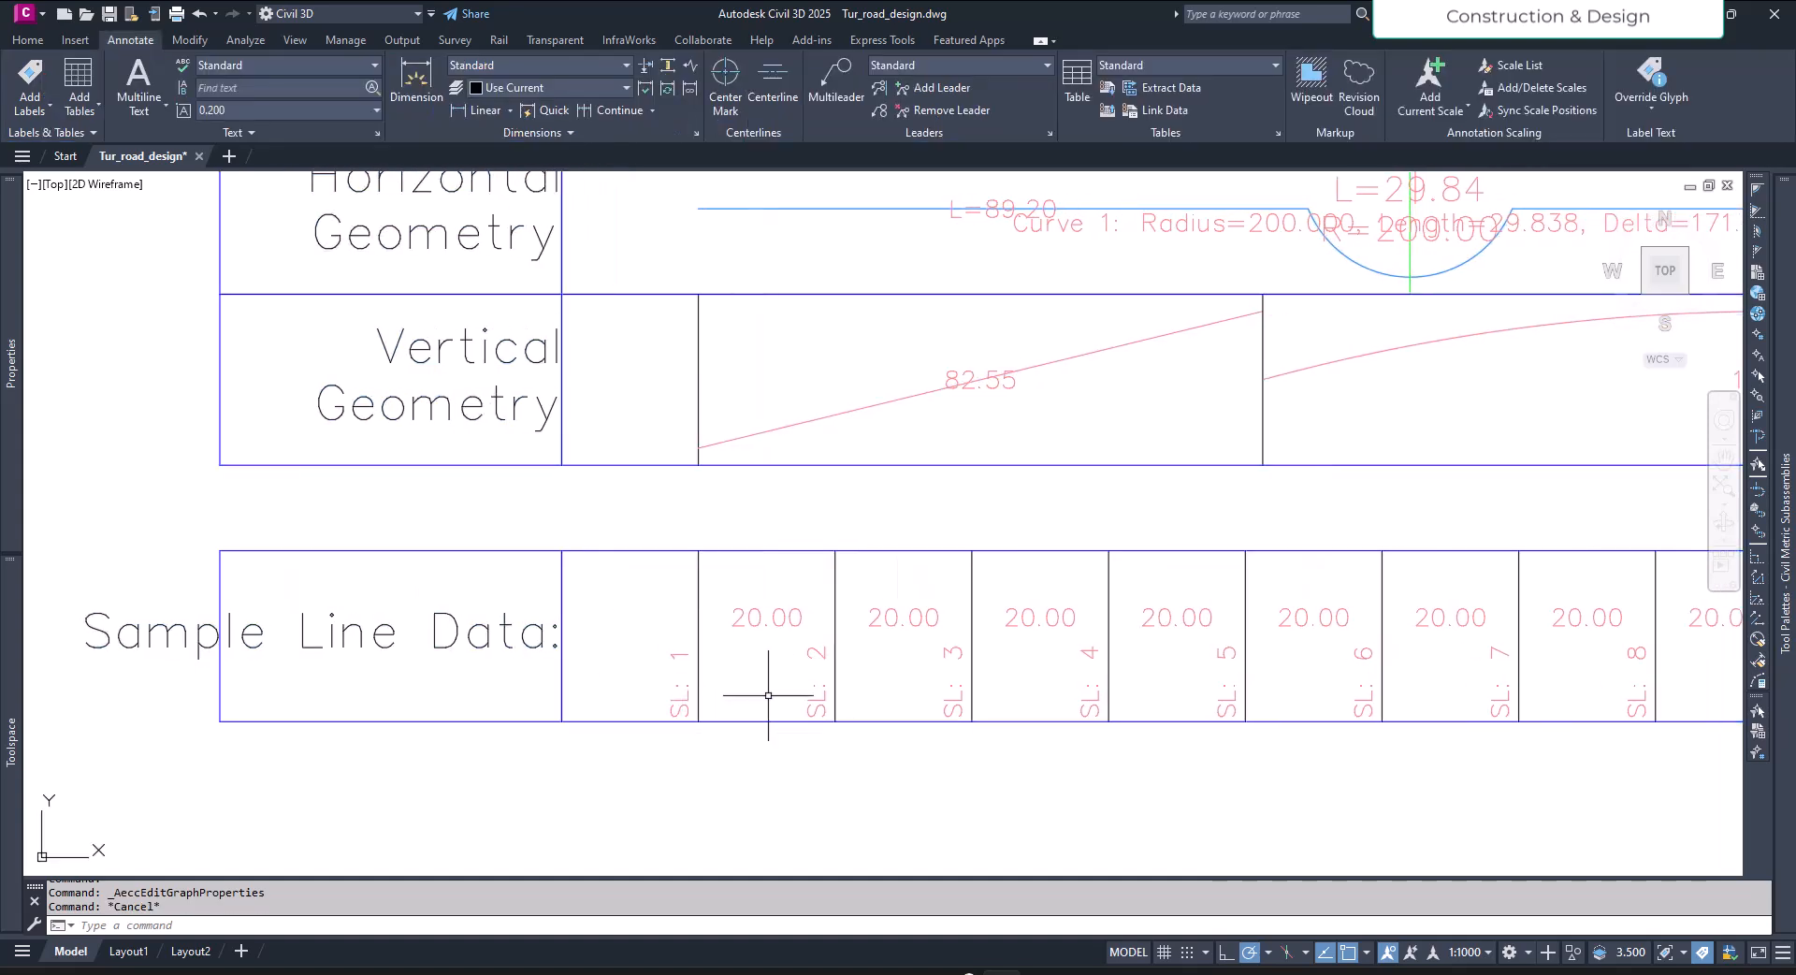
{"action": "middle_click_drag", "start_coordinate": [914, 666], "coordinate": [338, 593]}
{"action": "middle_click_drag", "start_coordinate": [1135, 646], "coordinate": [458, 721]}
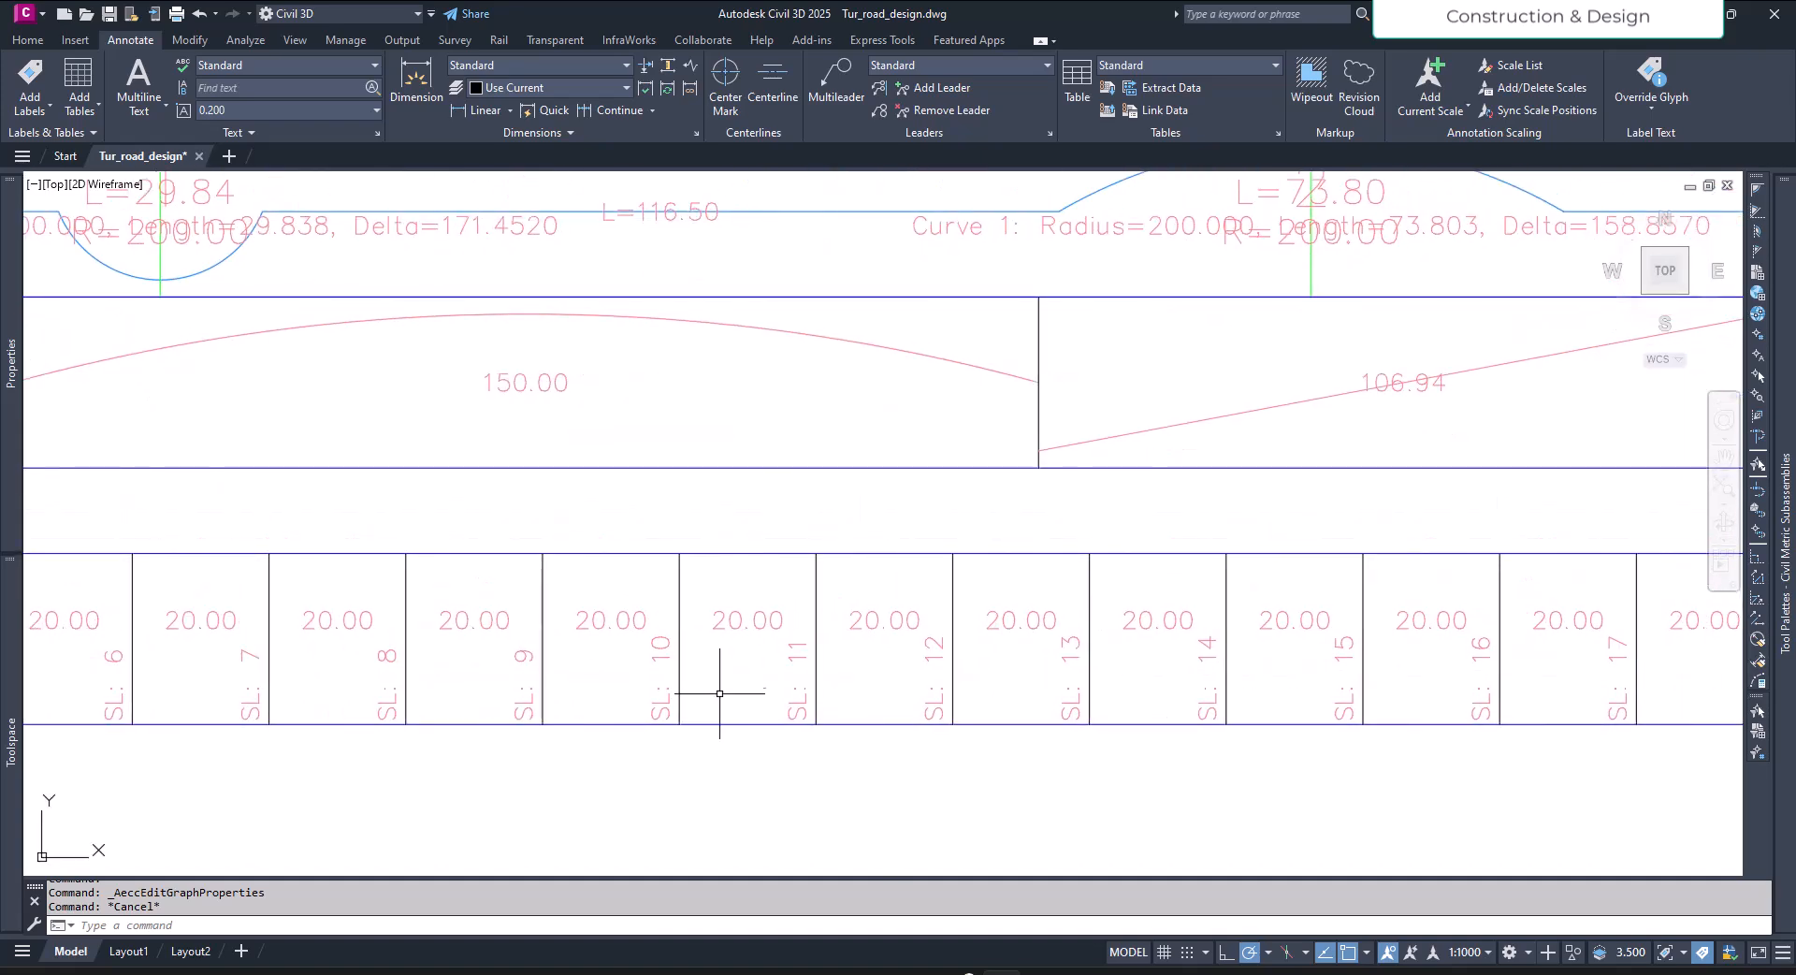
{"action": "scroll", "coordinate": [716, 697], "scroll_direction": "down", "scroll_amount": 5}
{"action": "scroll", "coordinate": [1535, 645], "scroll_direction": "up", "scroll_amount": 5}
{"action": "middle_click_drag", "start_coordinate": [1536, 645], "coordinate": [946, 709]}
{"action": "middle_click_drag", "start_coordinate": [1282, 726], "coordinate": [369, 726]}
{"action": "middle_click_drag", "start_coordinate": [1202, 726], "coordinate": [642, 734]}
{"action": "scroll", "coordinate": [1395, 739], "scroll_direction": "down", "scroll_amount": 3}
{"action": "scroll", "coordinate": [1261, 812], "scroll_direction": "down", "scroll_amount": 2}
{"action": "scroll", "coordinate": [641, 749], "scroll_direction": "up", "scroll_amount": 4}
{"action": "scroll", "coordinate": [641, 750], "scroll_direction": "up", "scroll_amount": 1}
{"action": "mouse_move", "coordinate": [722, 616]}
{"action": "middle_mouse_down"}
{"action": "mouse_move", "coordinate": [605, 782]}
{"action": "mouse_move", "coordinate": [552, 749]}
{"action": "middle_mouse_up"}
{"action": "scroll", "coordinate": [609, 781], "scroll_direction": "down", "scroll_amount": 1}
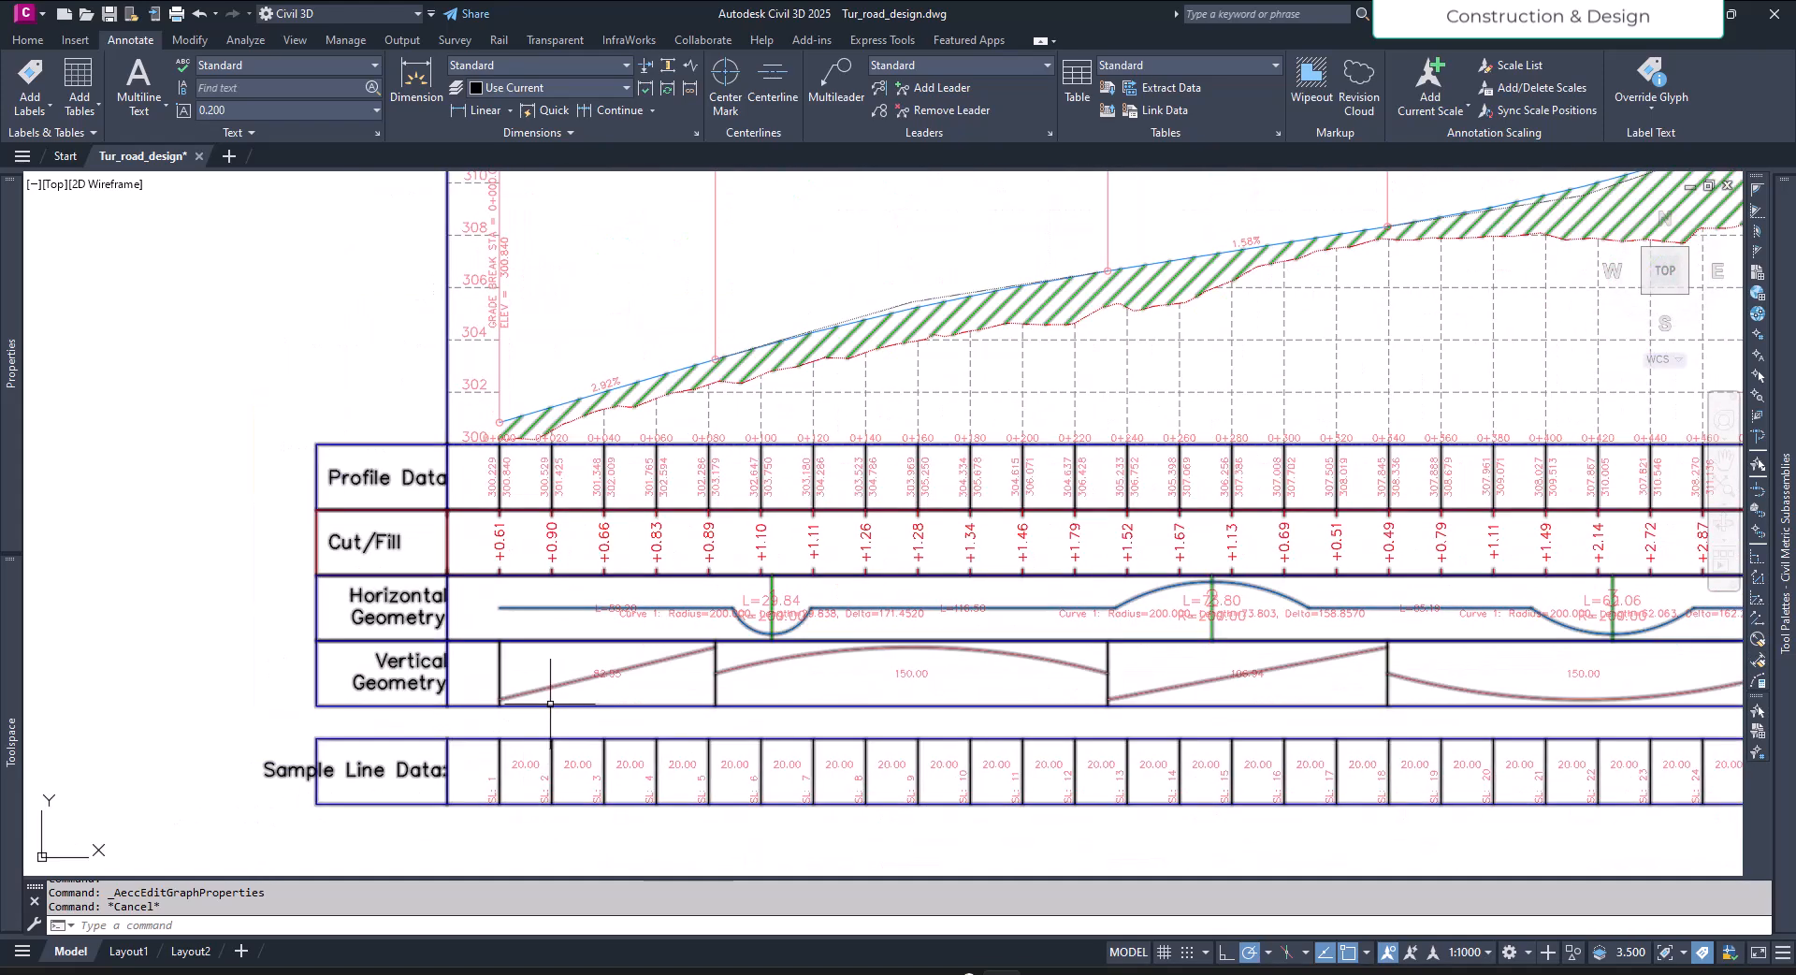
Step: Create a copy of the Sample Line Name and Distance style used by the Tut_pro profile view's Sectional Data band
{"action": "left_click", "coordinate": [550, 703]}
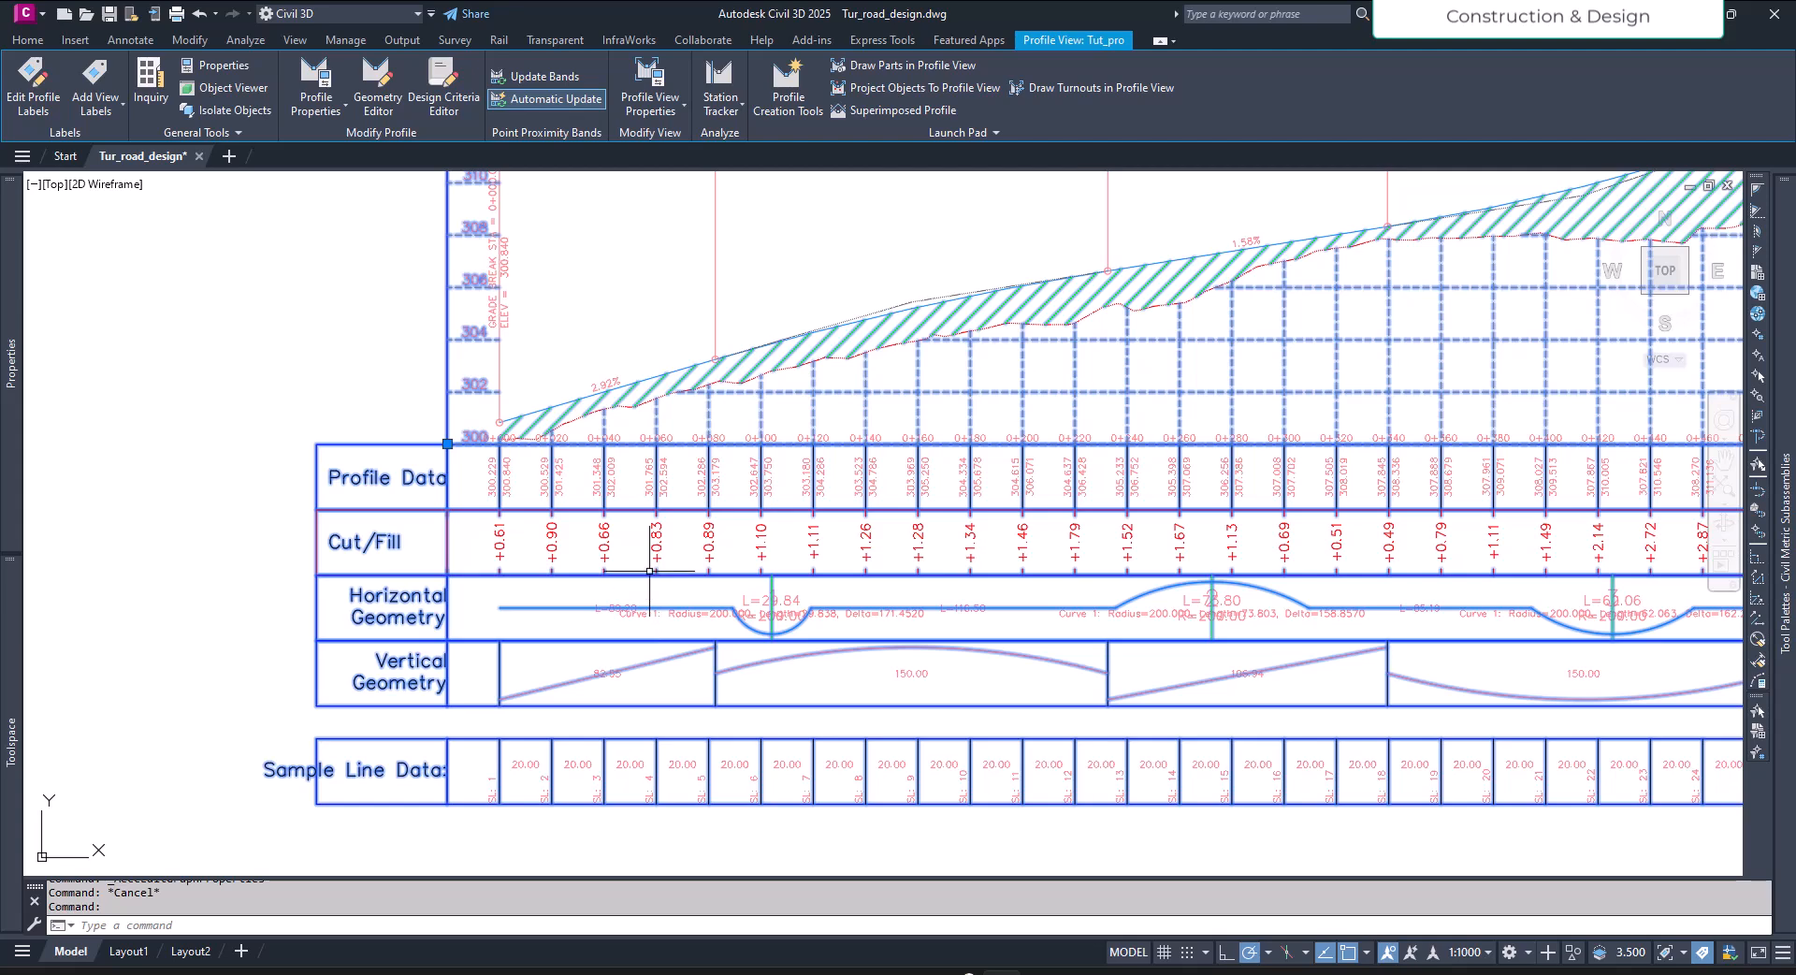
{"action": "left_click", "coordinate": [651, 78]}
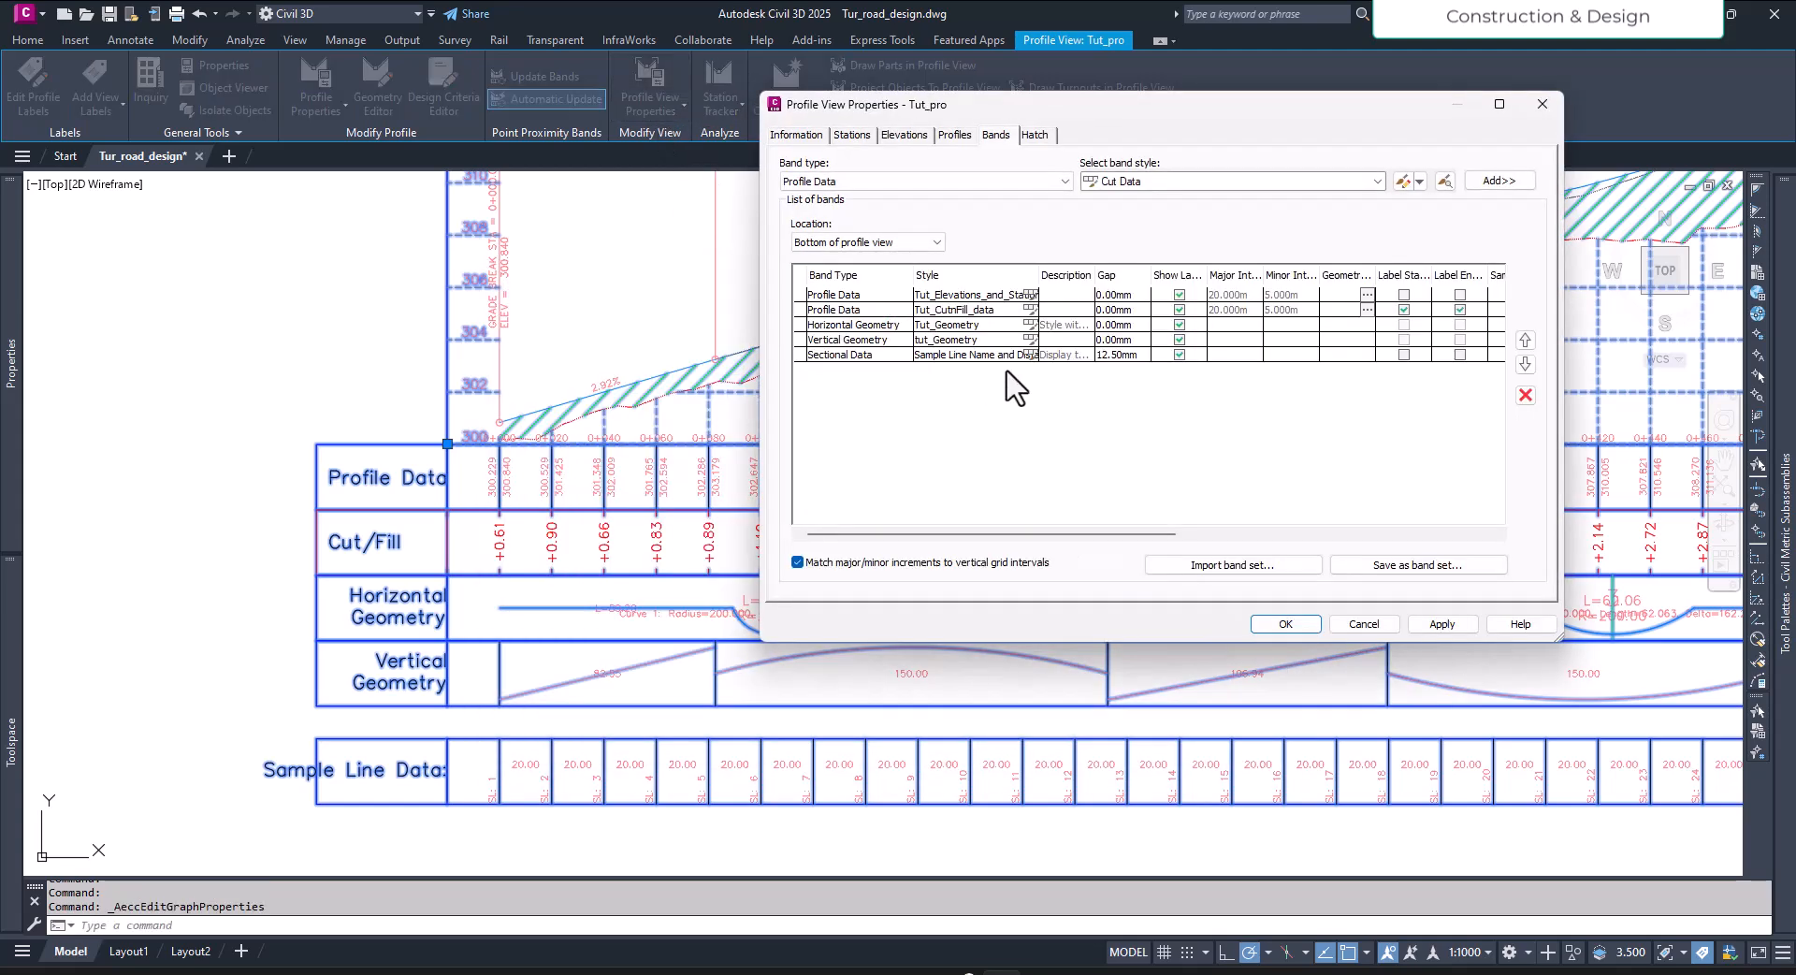
{"action": "left_click", "coordinate": [819, 355]}
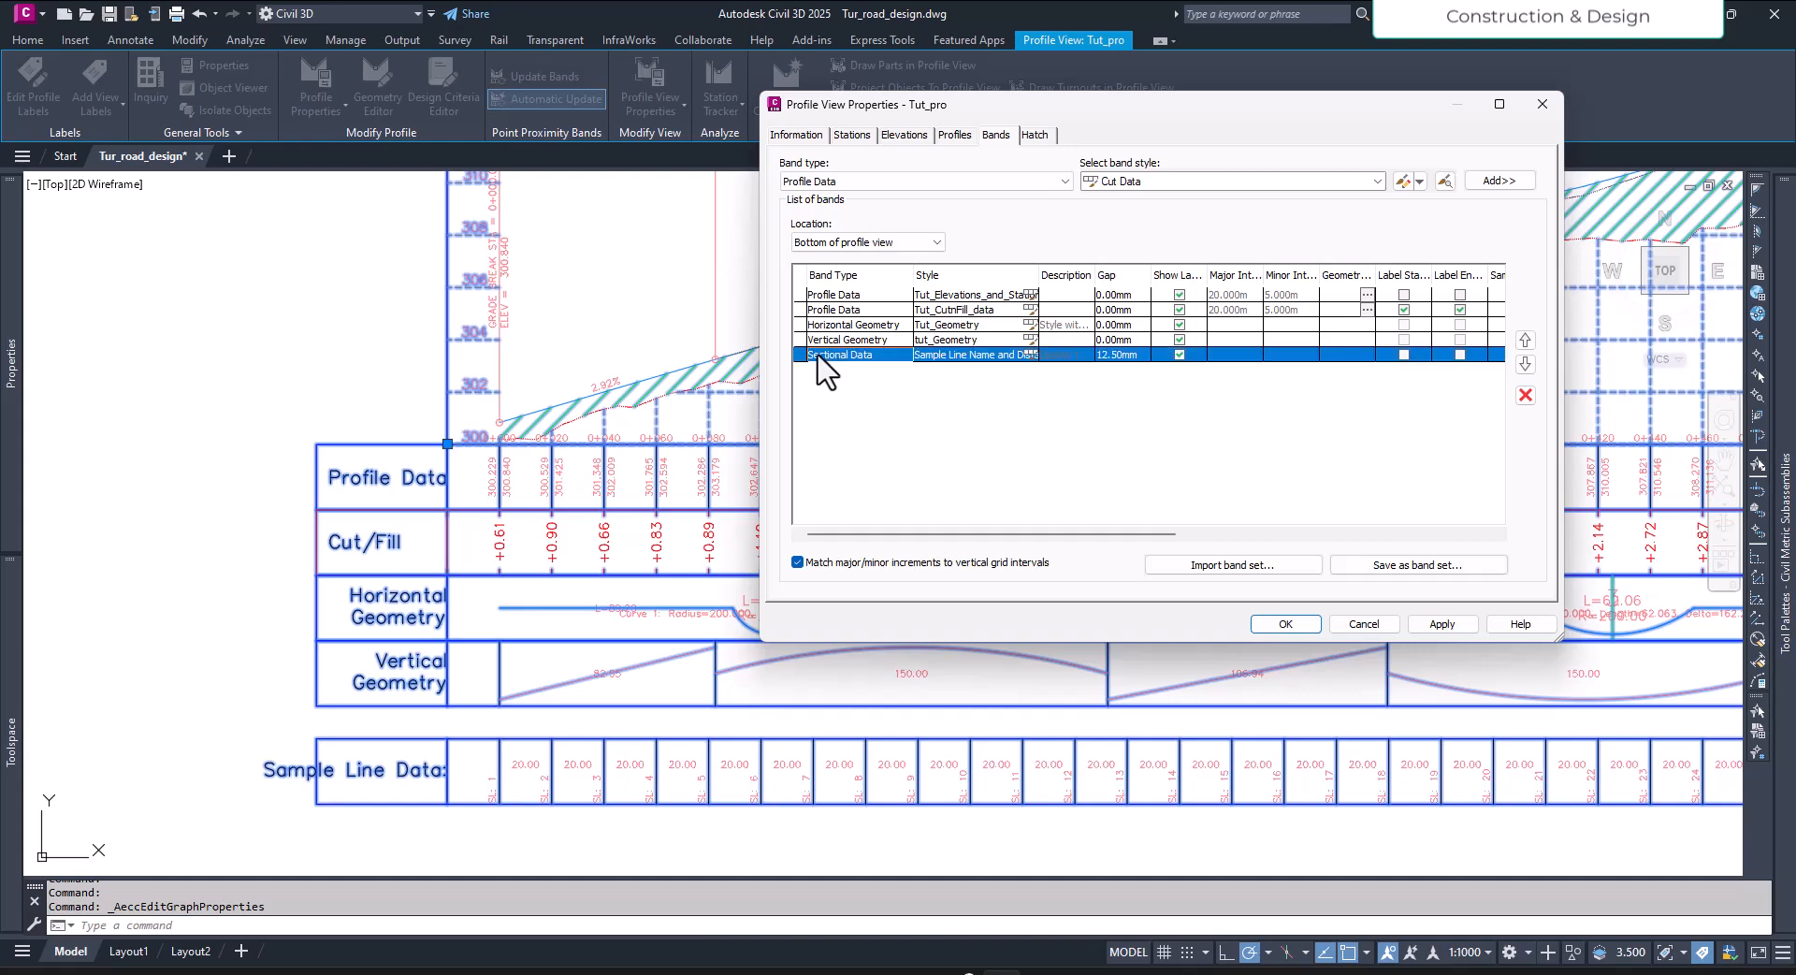
{"action": "left_click", "coordinate": [1029, 355]}
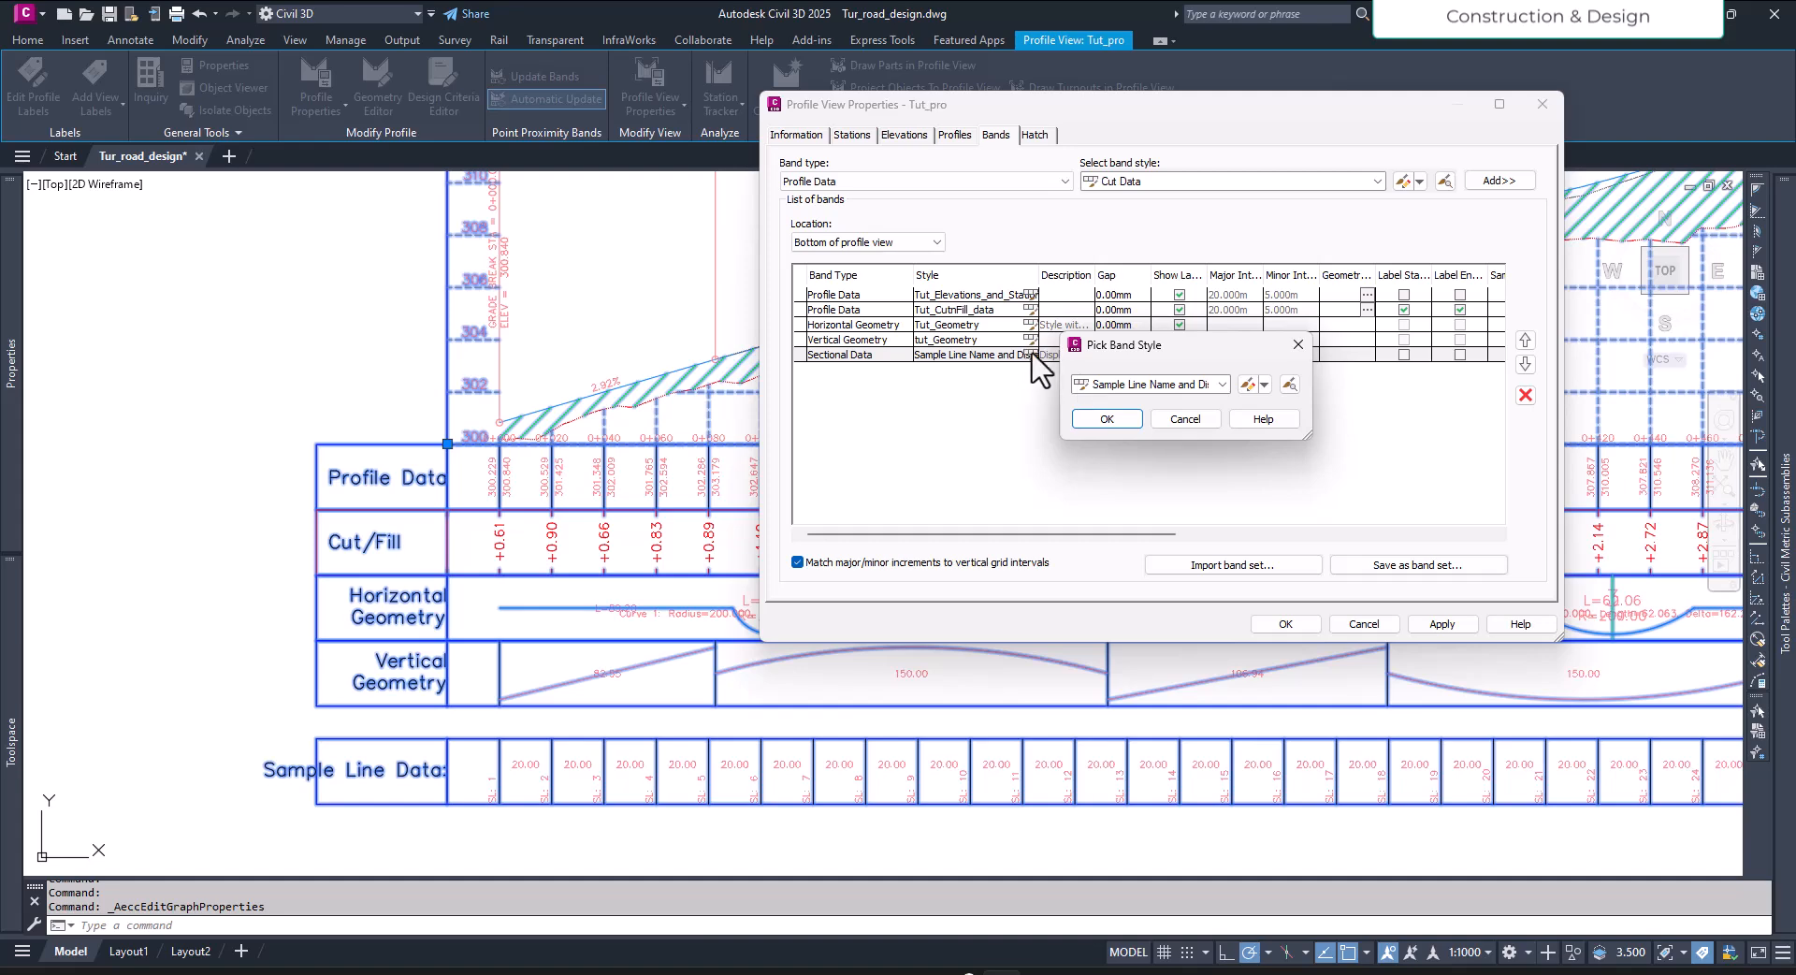
{"action": "left_click", "coordinate": [1264, 386]}
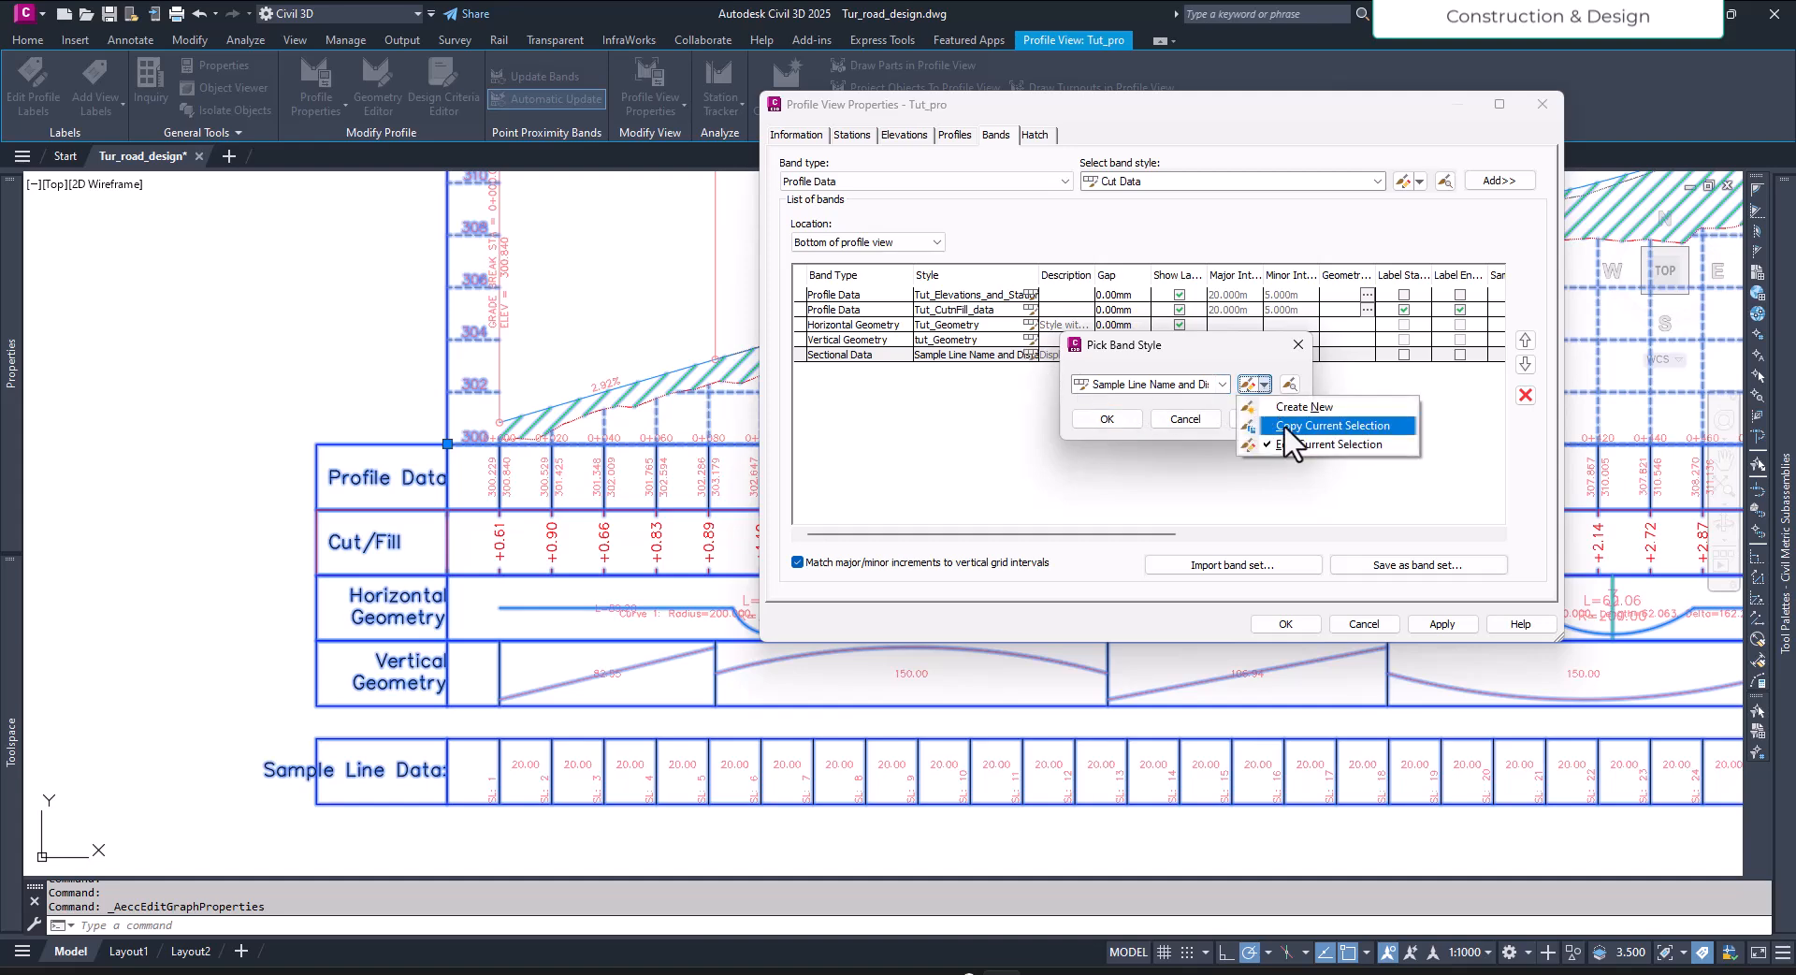
{"action": "left_click", "coordinate": [1286, 427]}
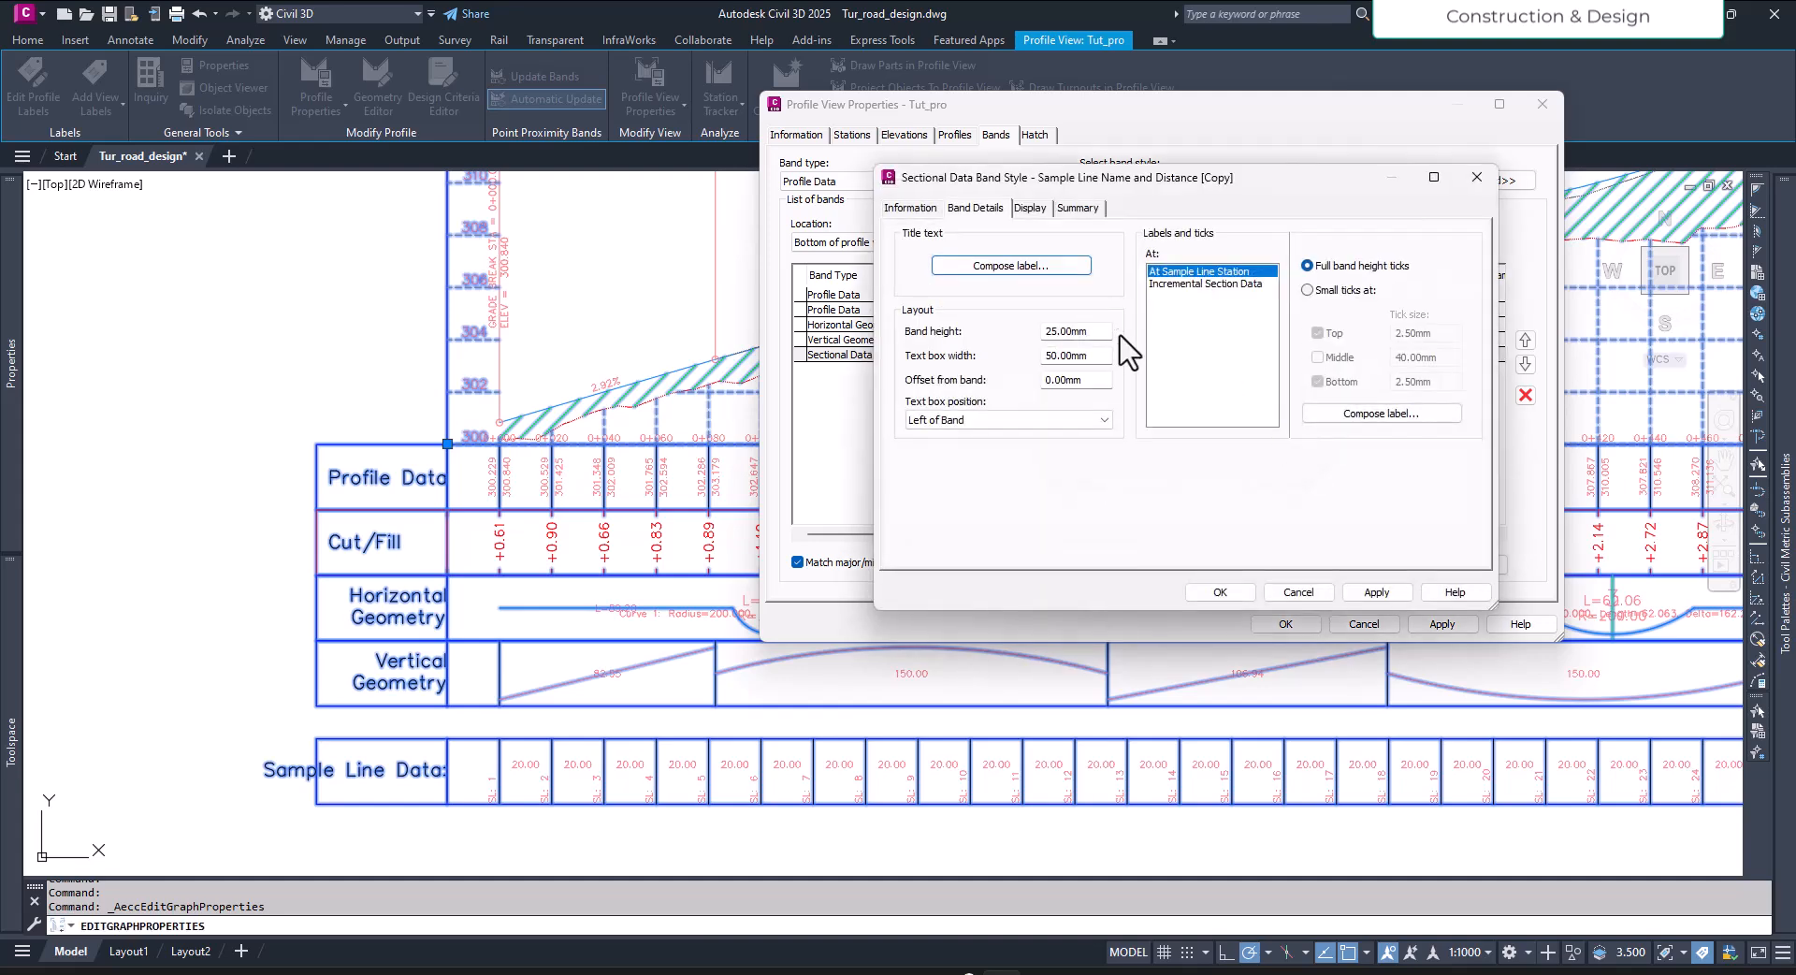
Step: Name the copied sectional data band style Tut_Cut_vol
{"action": "left_click", "coordinate": [910, 208]}
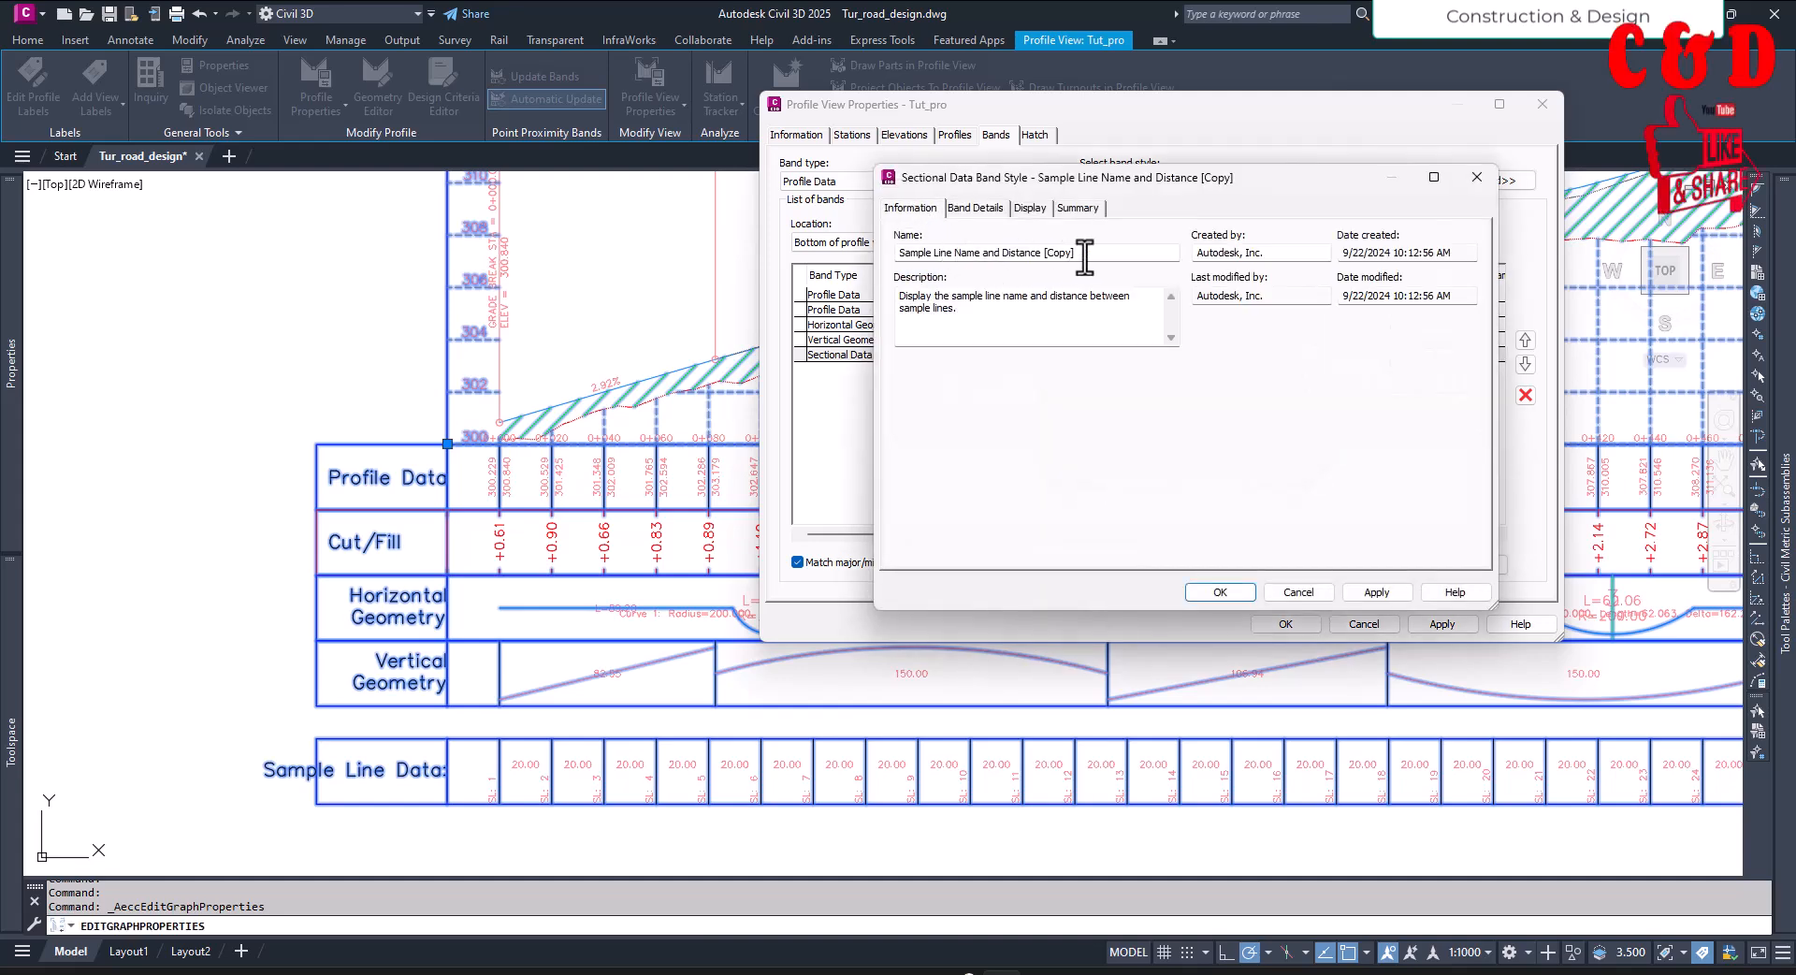
{"action": "left_click_drag", "start_coordinate": [1082, 253], "coordinate": [783, 271]}
{"action": "key", "text": "BackSpace"}
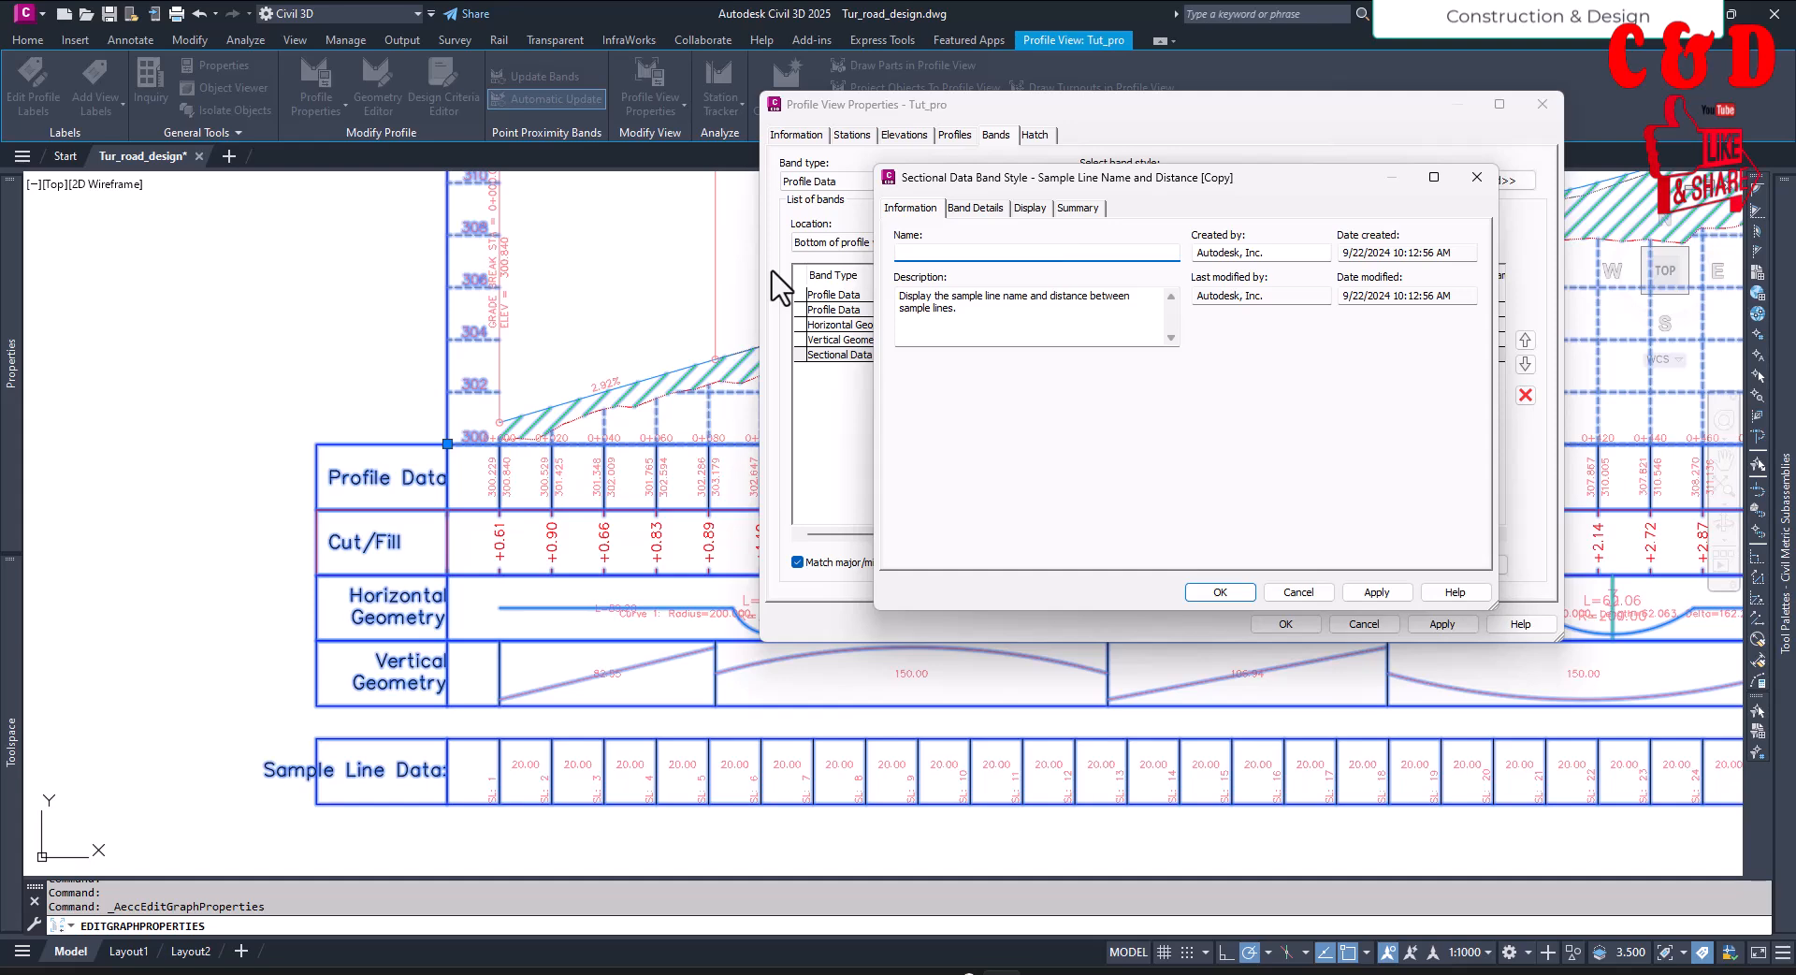
{"action": "type", "text": "Cut_vol"}
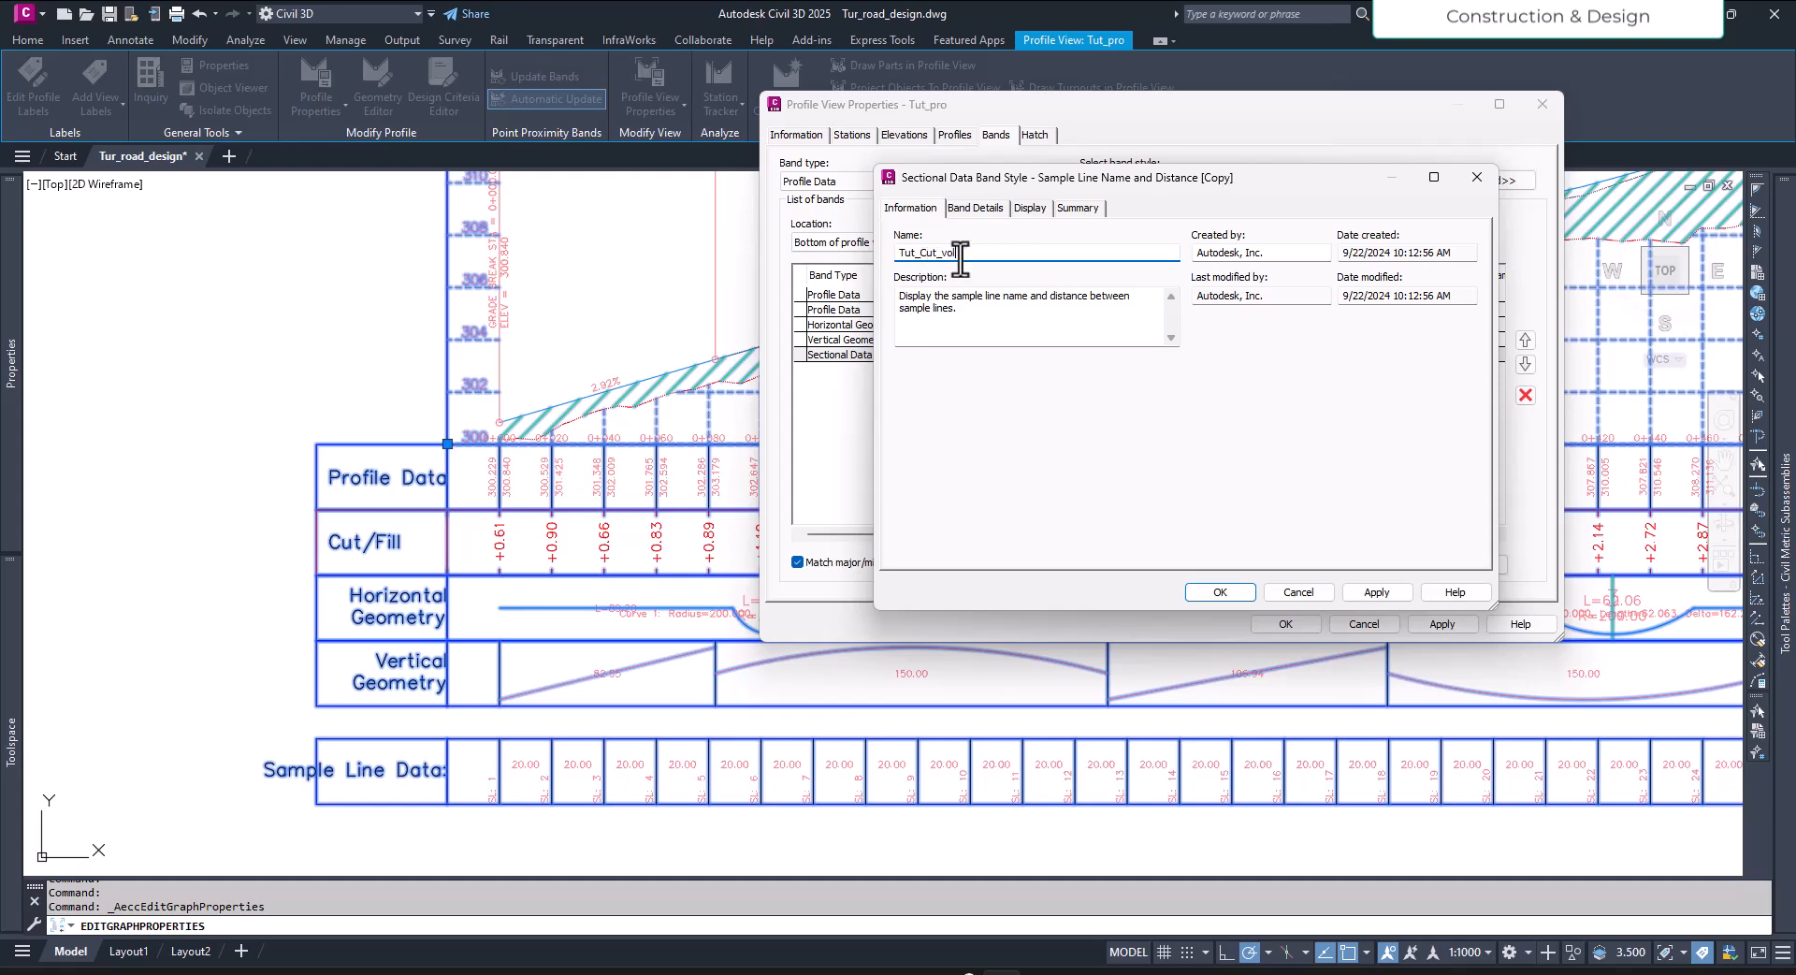
Step: Set the font of the Tut_Cut_vol band's title text to Arial
{"action": "left_click", "coordinate": [973, 209]}
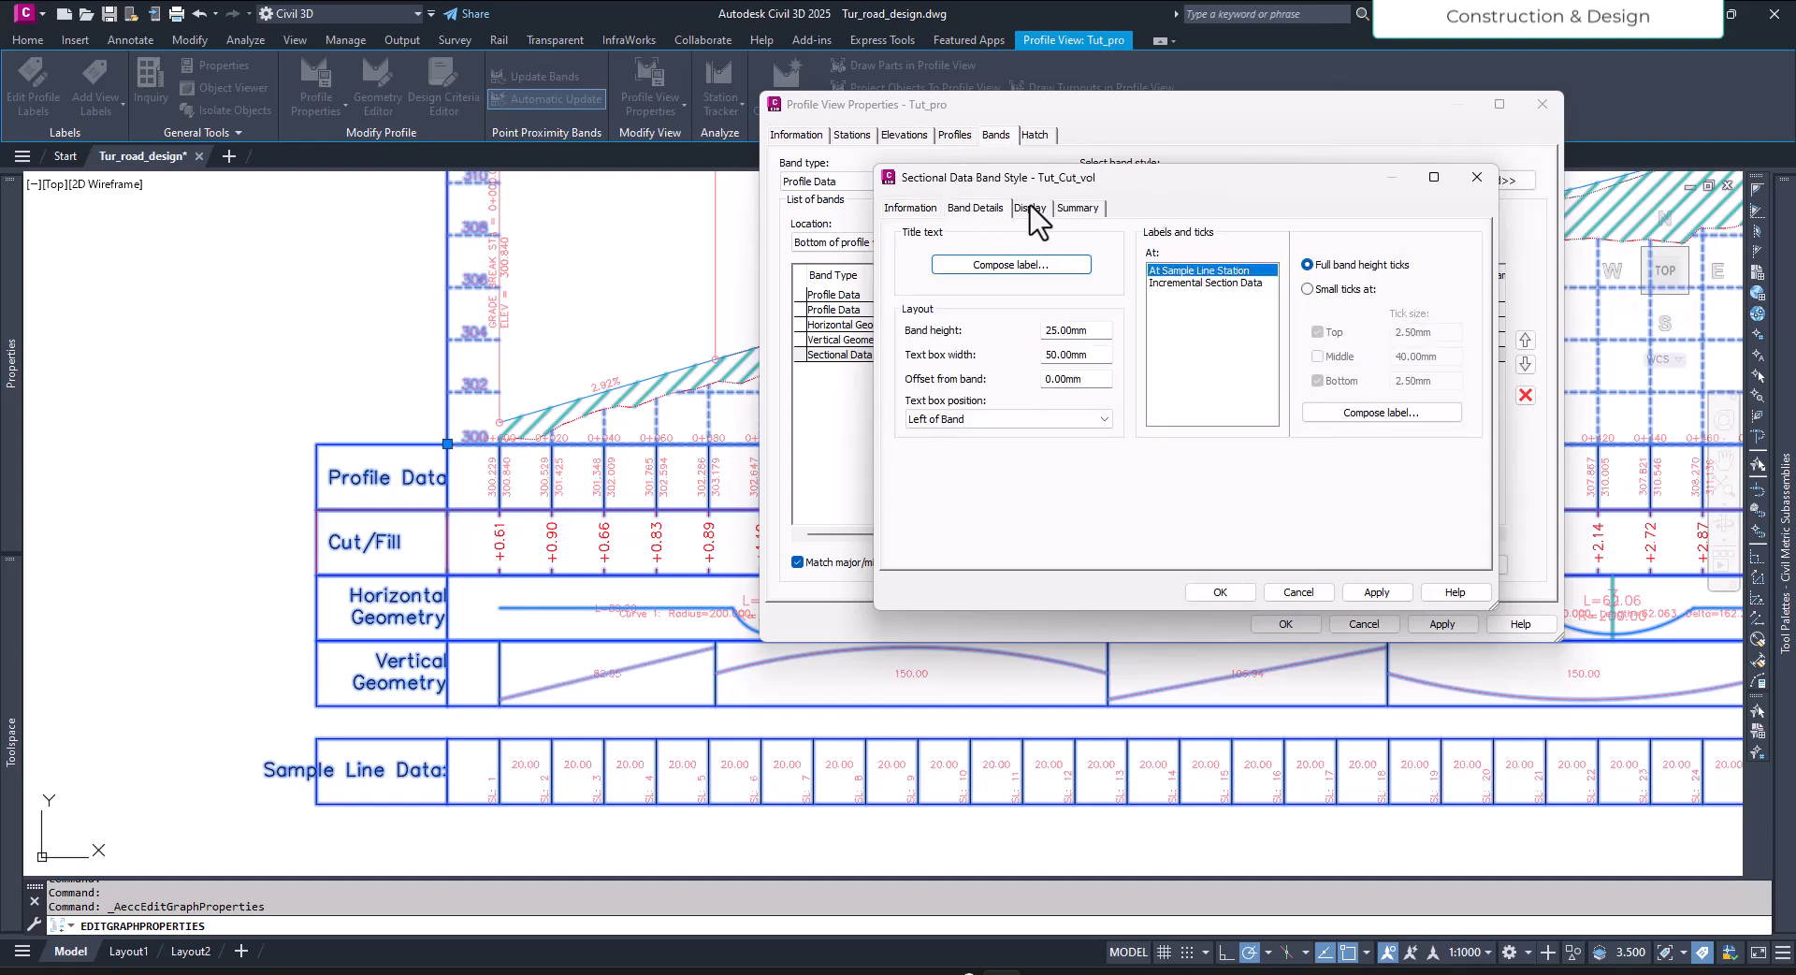
{"action": "left_click", "coordinate": [1034, 265]}
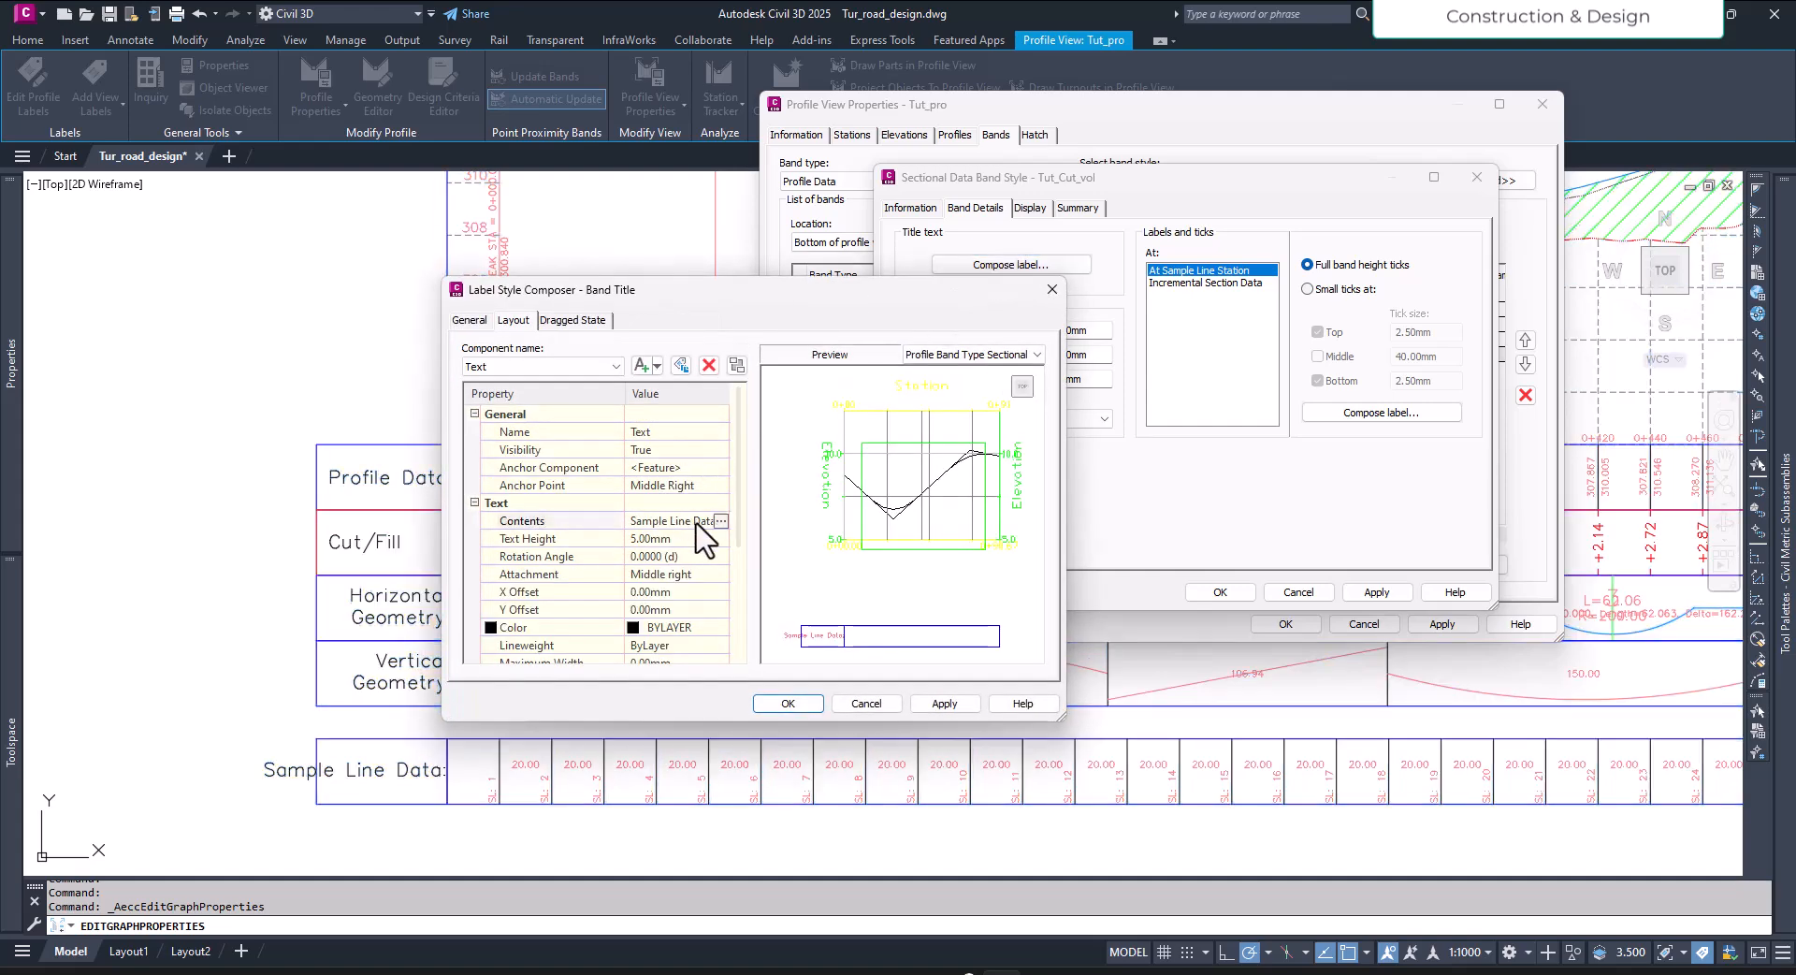
{"action": "left_click", "coordinate": [720, 521]}
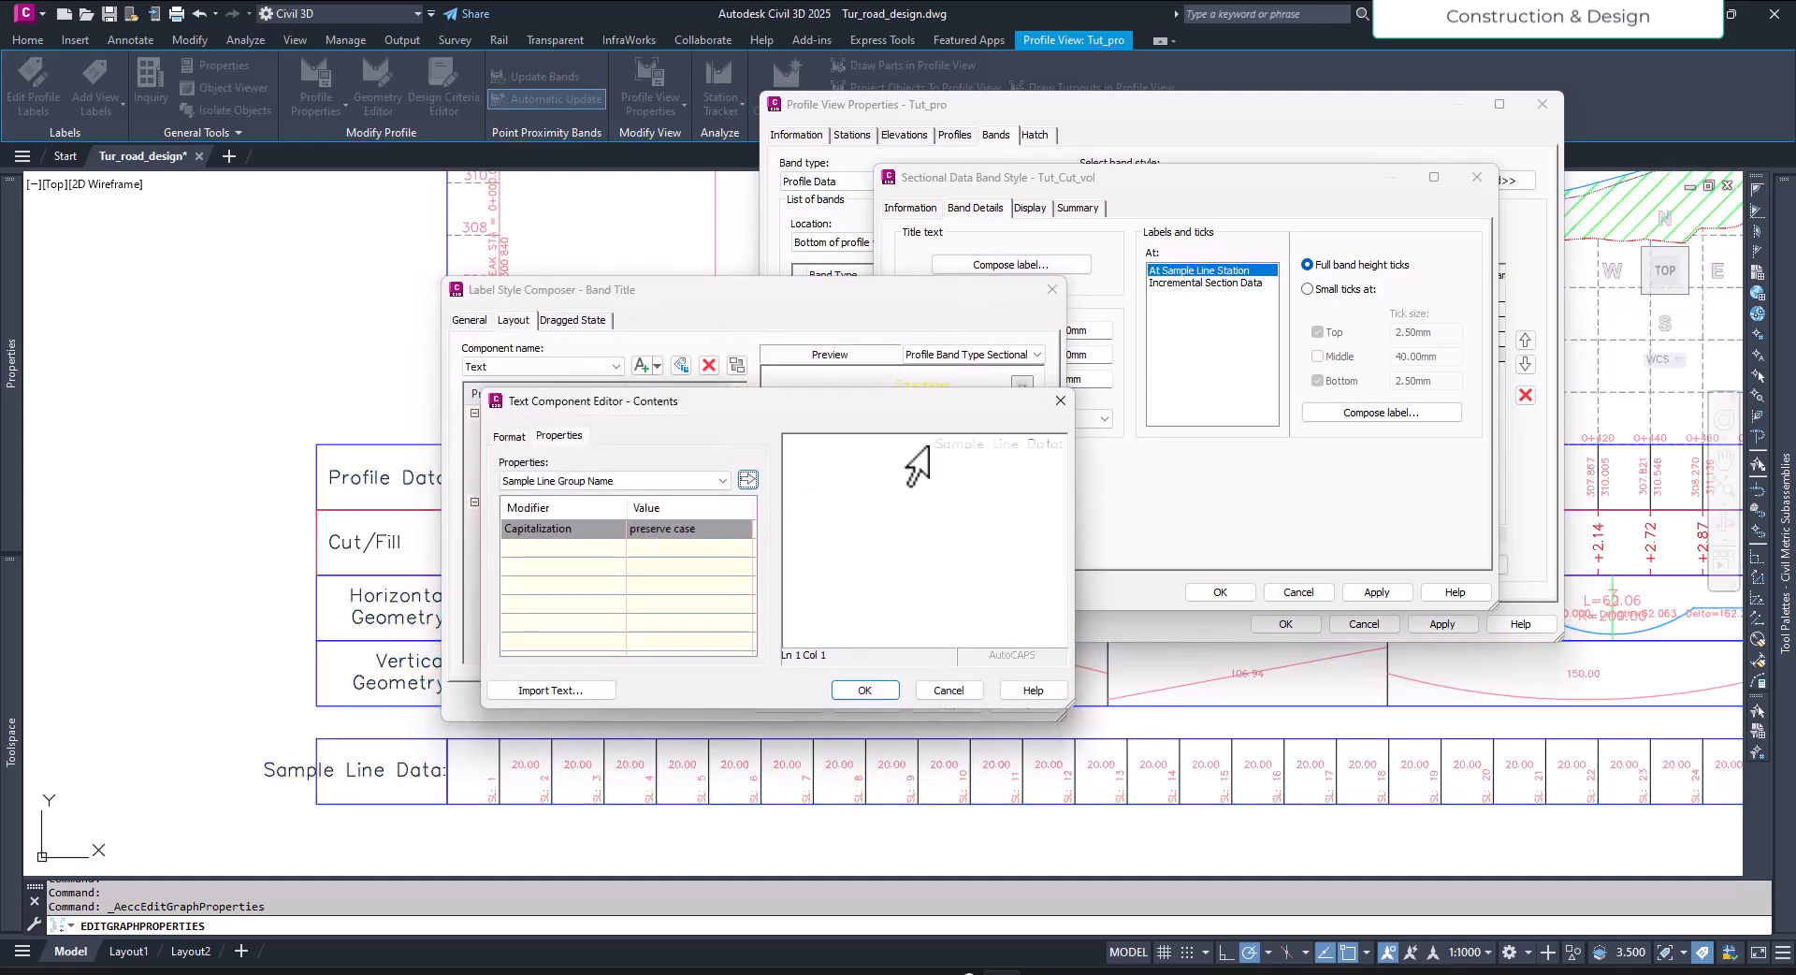
{"action": "left_click", "coordinate": [508, 436]}
{"action": "left_click", "coordinate": [544, 552]}
{"action": "key", "text": "a"}
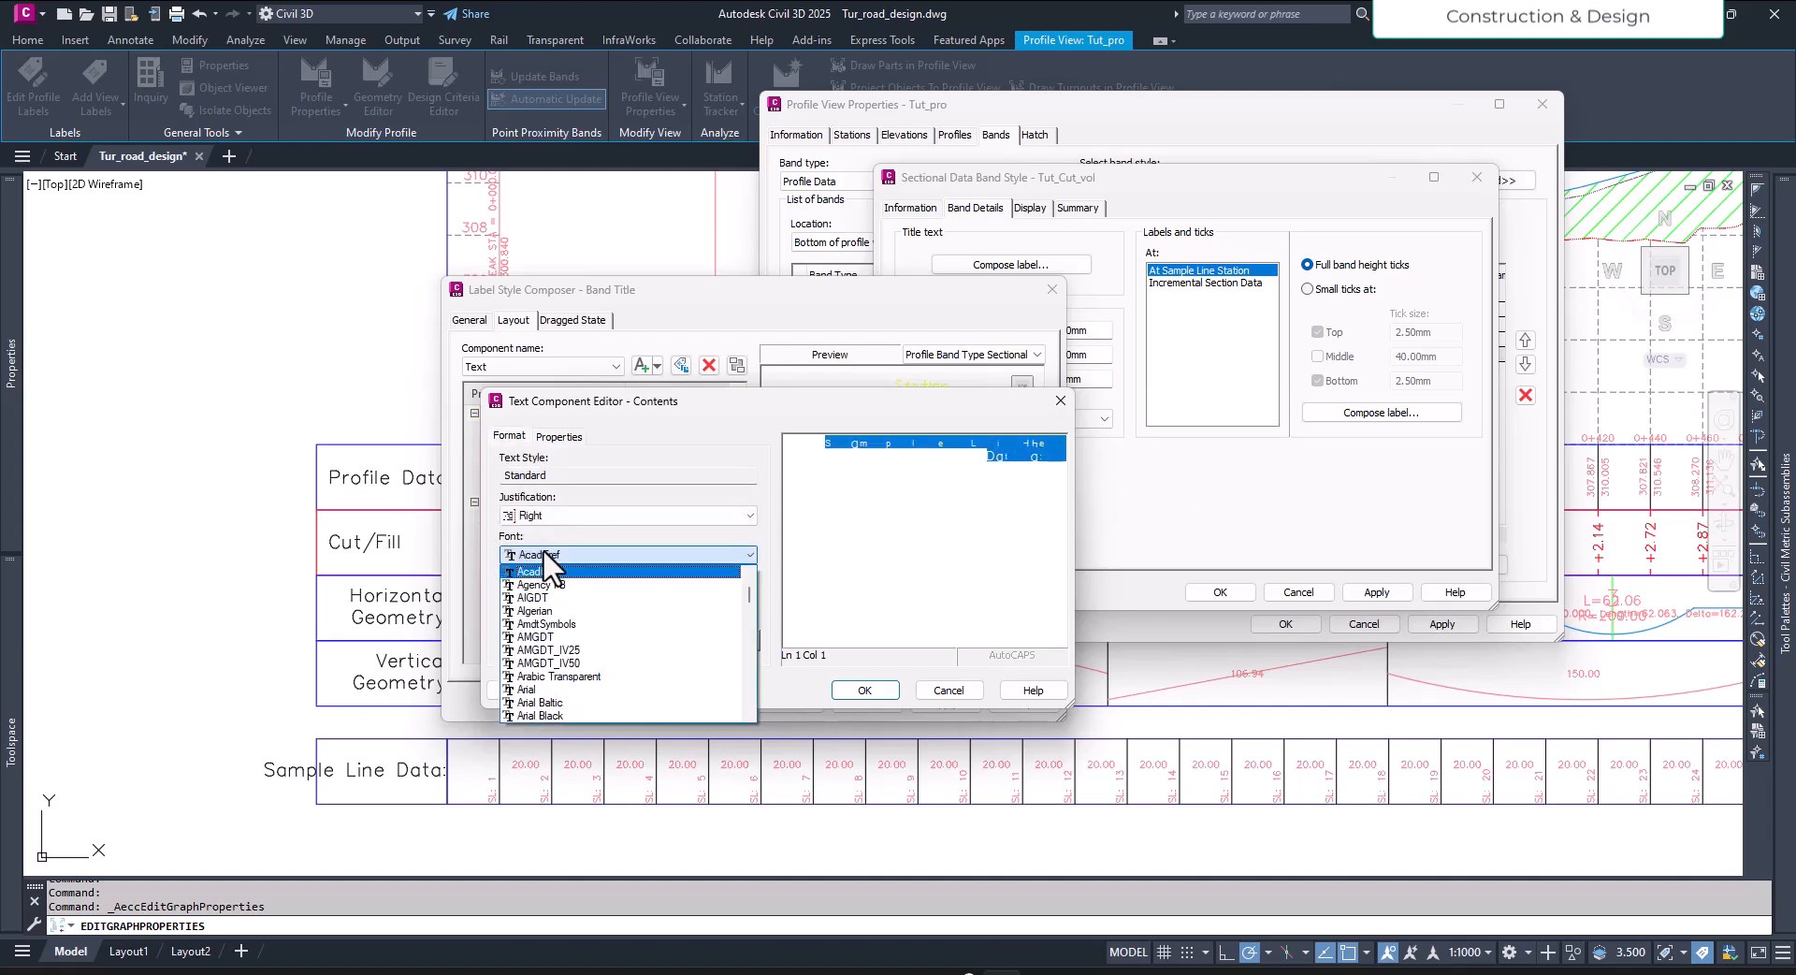
{"action": "left_click", "coordinate": [567, 689]}
Step: Replace the band title text with "Cut data" and set its justification to Center
{"action": "left_click", "coordinate": [1007, 464]}
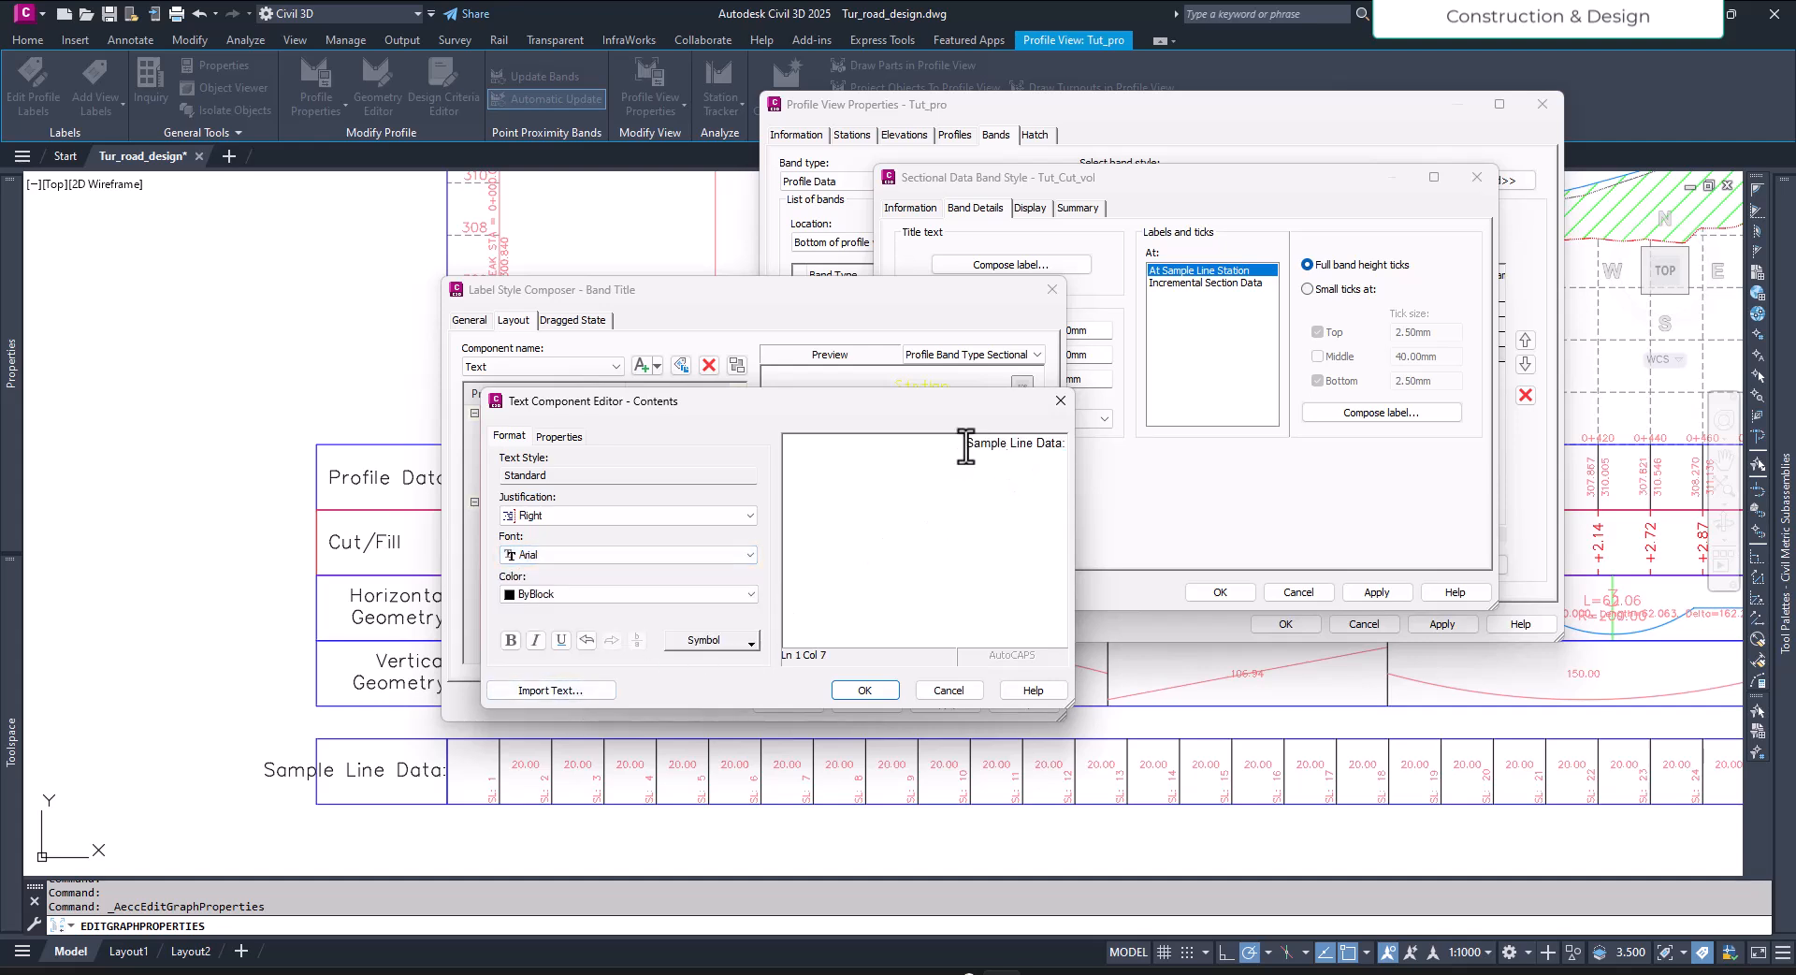
{"action": "left_click_drag", "start_coordinate": [965, 447], "coordinate": [1120, 455]}
{"action": "type", "text": "Cut data"}
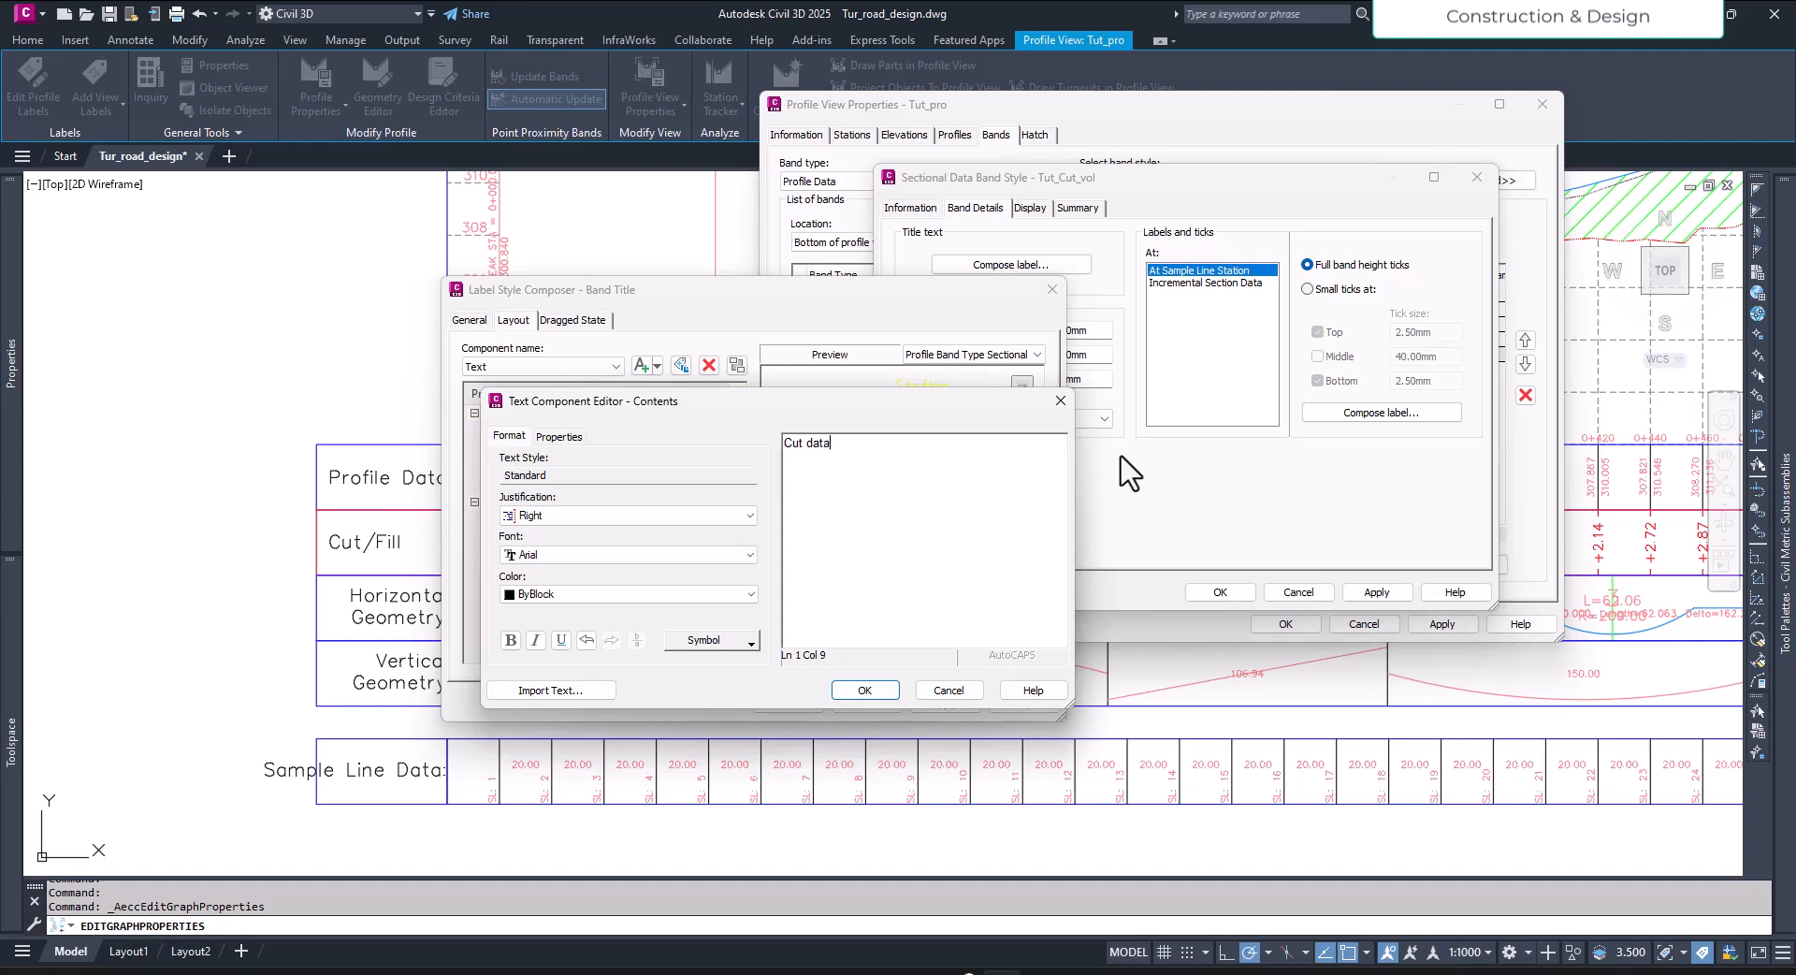
{"action": "left_click_drag", "start_coordinate": [966, 458], "coordinate": [737, 438]}
{"action": "left_click", "coordinate": [688, 515]}
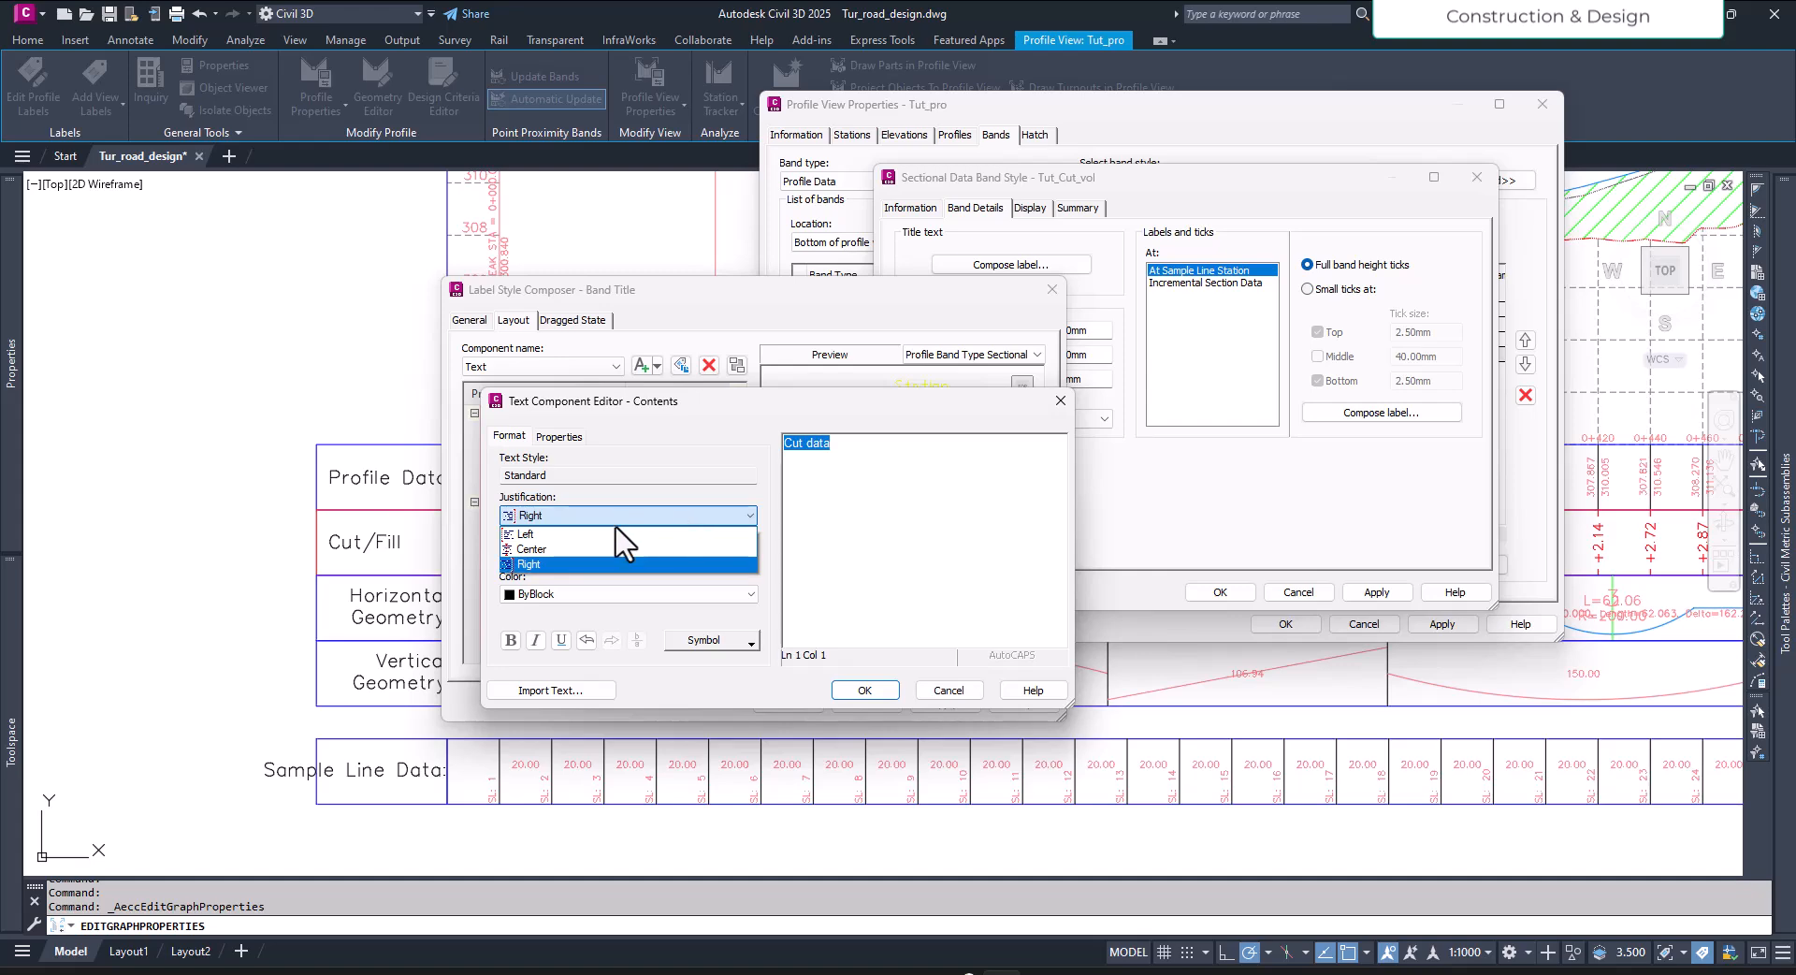
{"action": "left_click", "coordinate": [595, 550]}
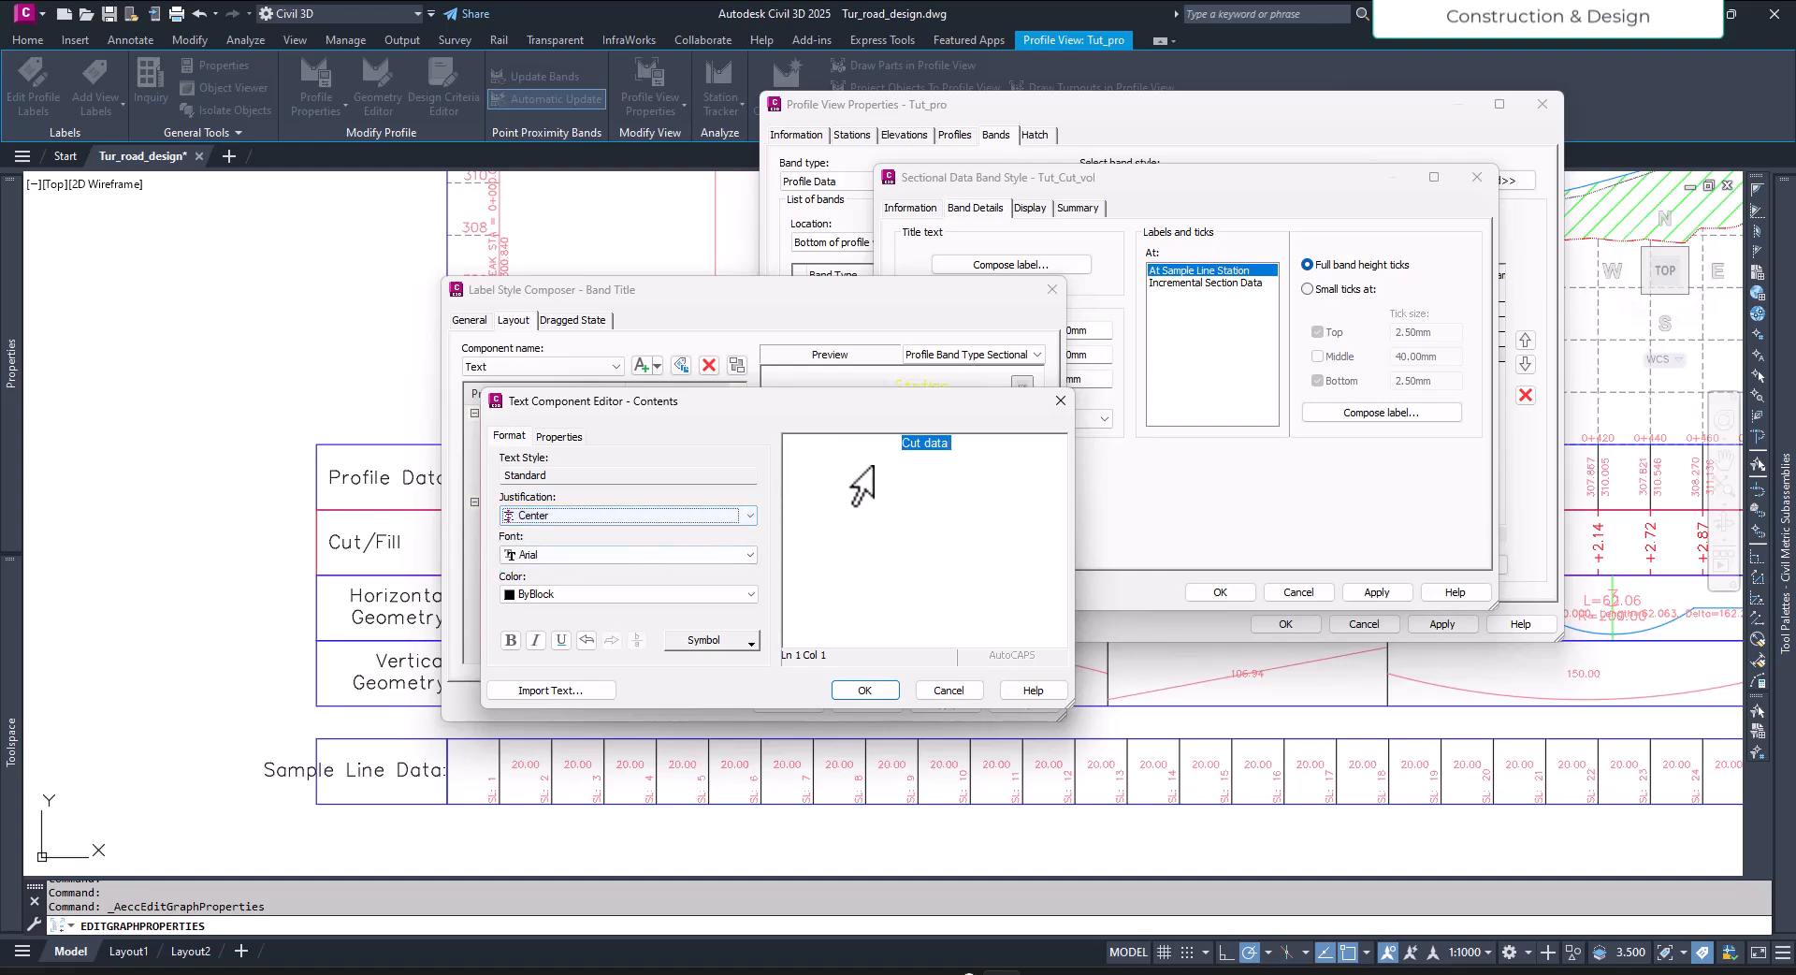
{"action": "left_click", "coordinate": [865, 691]}
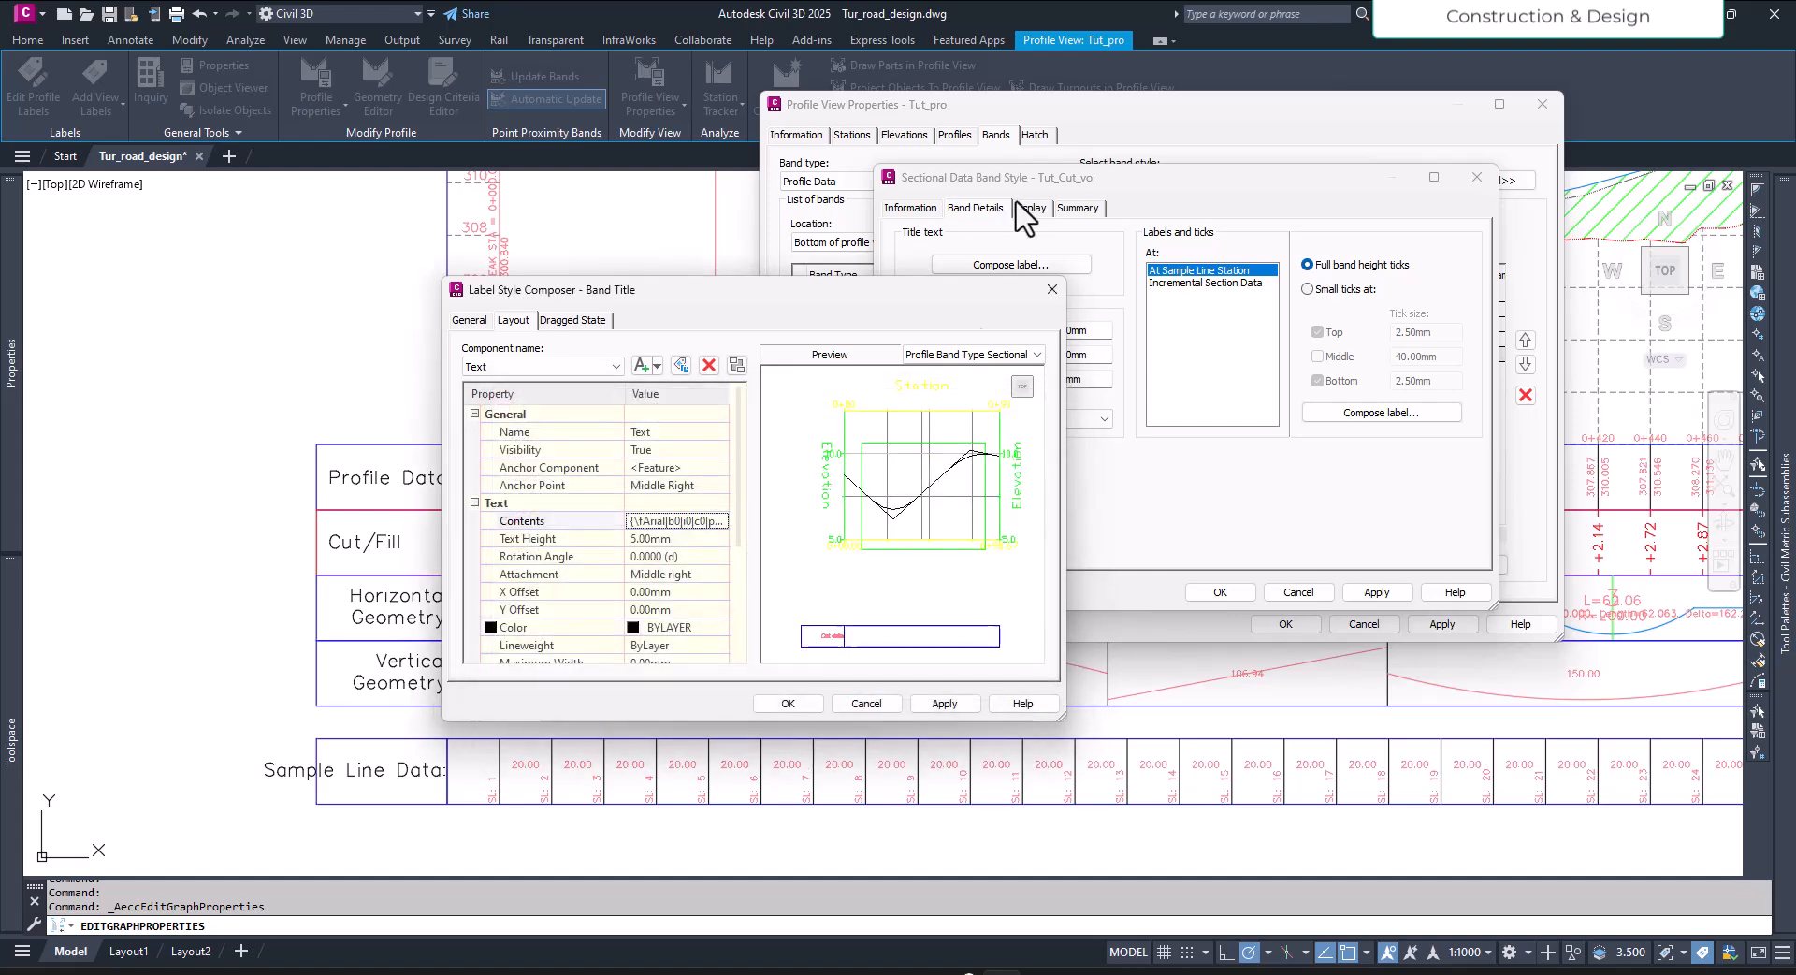
{"action": "left_click", "coordinate": [788, 704]}
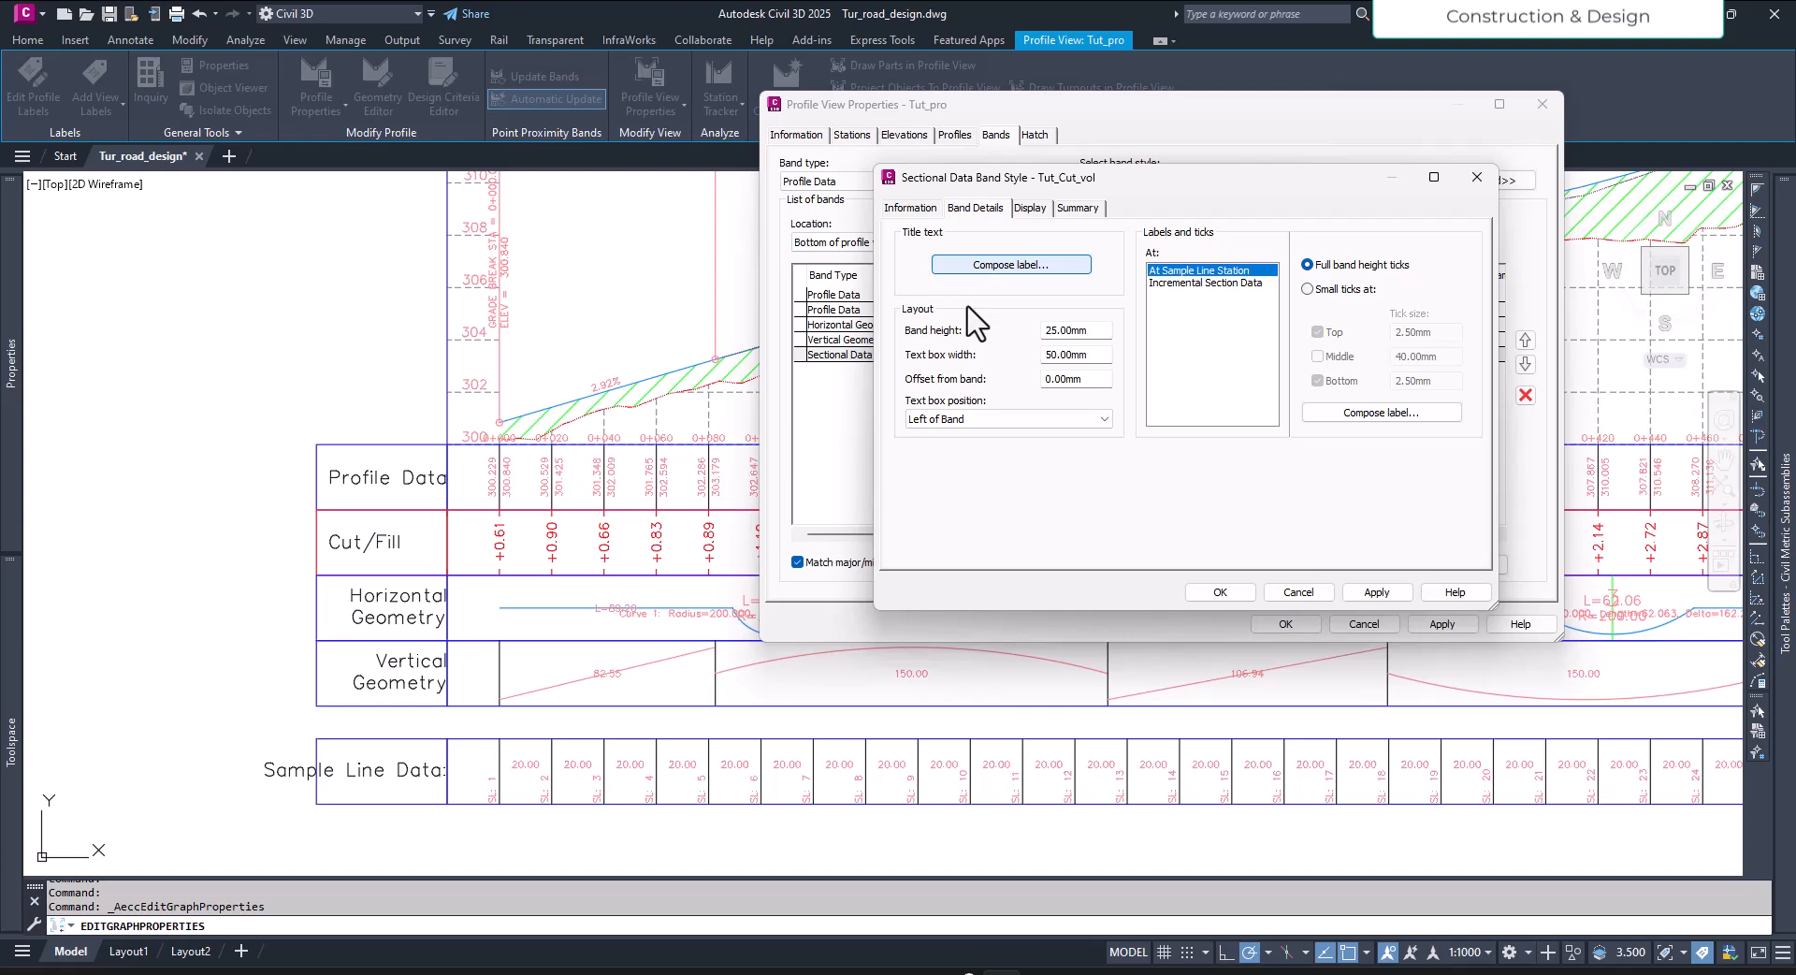
Step: Compare the At Sample Line Station and Incremental Section Data label settings with the labels in the drawn band
{"action": "left_click", "coordinate": [1181, 283]}
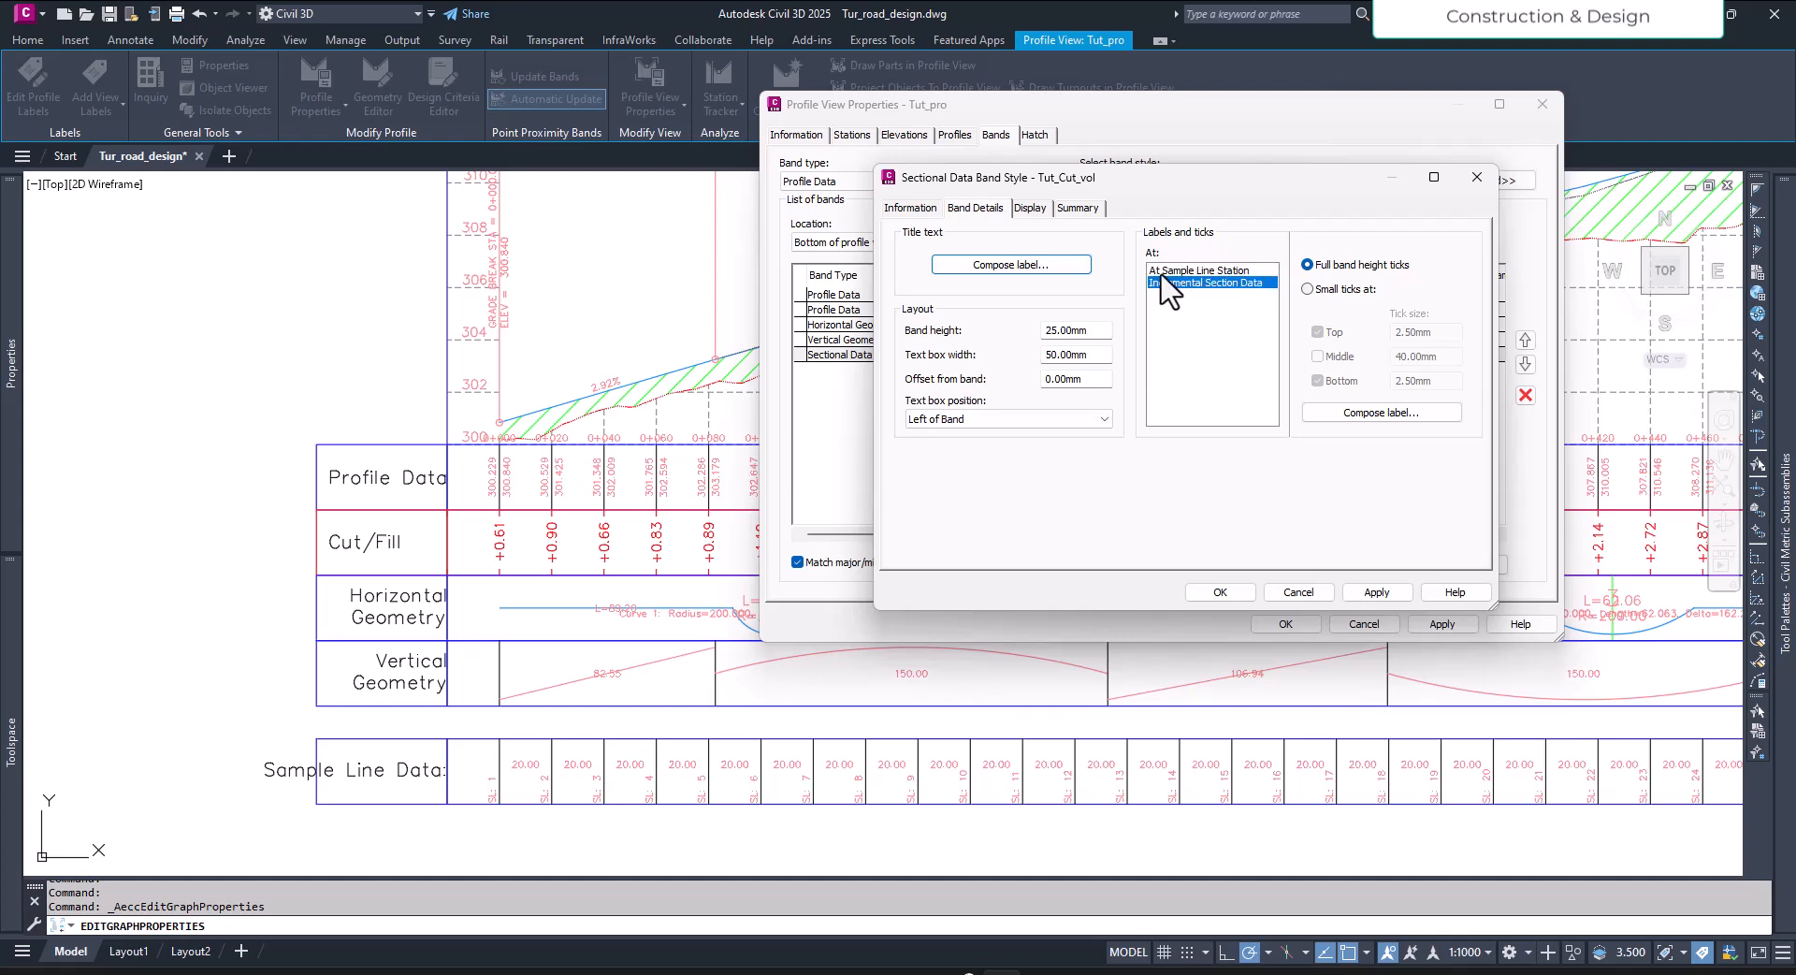
{"action": "left_click", "coordinate": [1162, 271]}
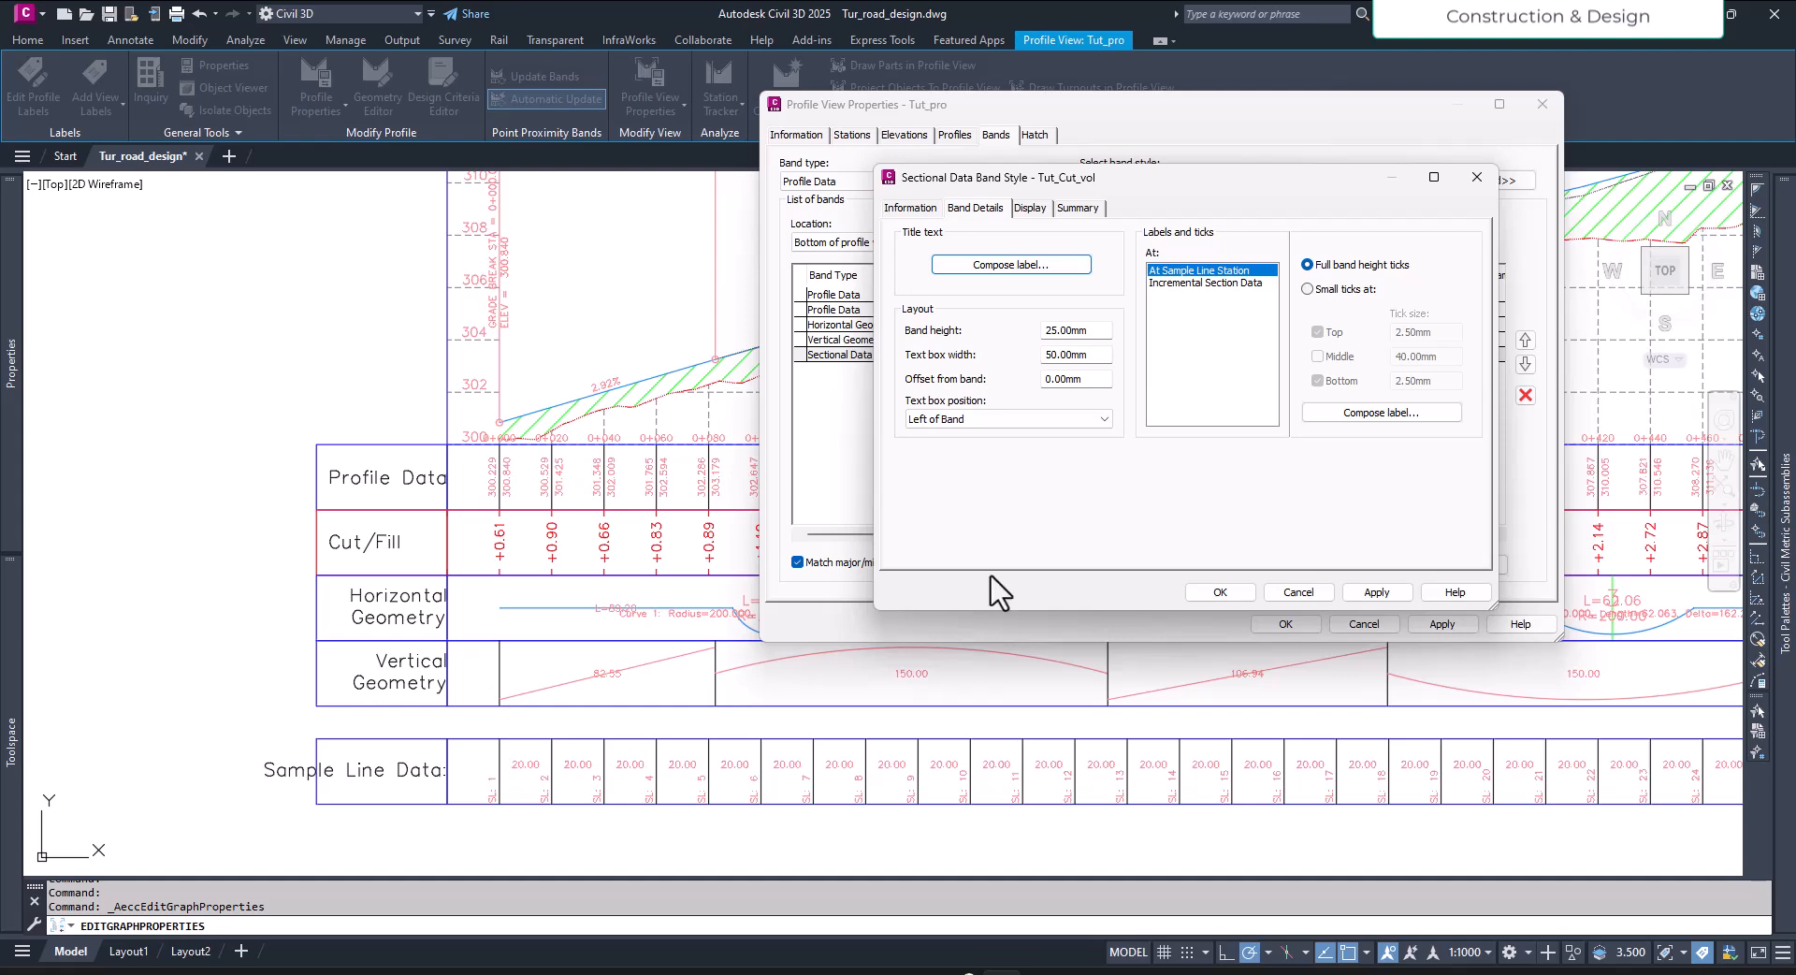
{"action": "left_click", "coordinate": [1209, 283]}
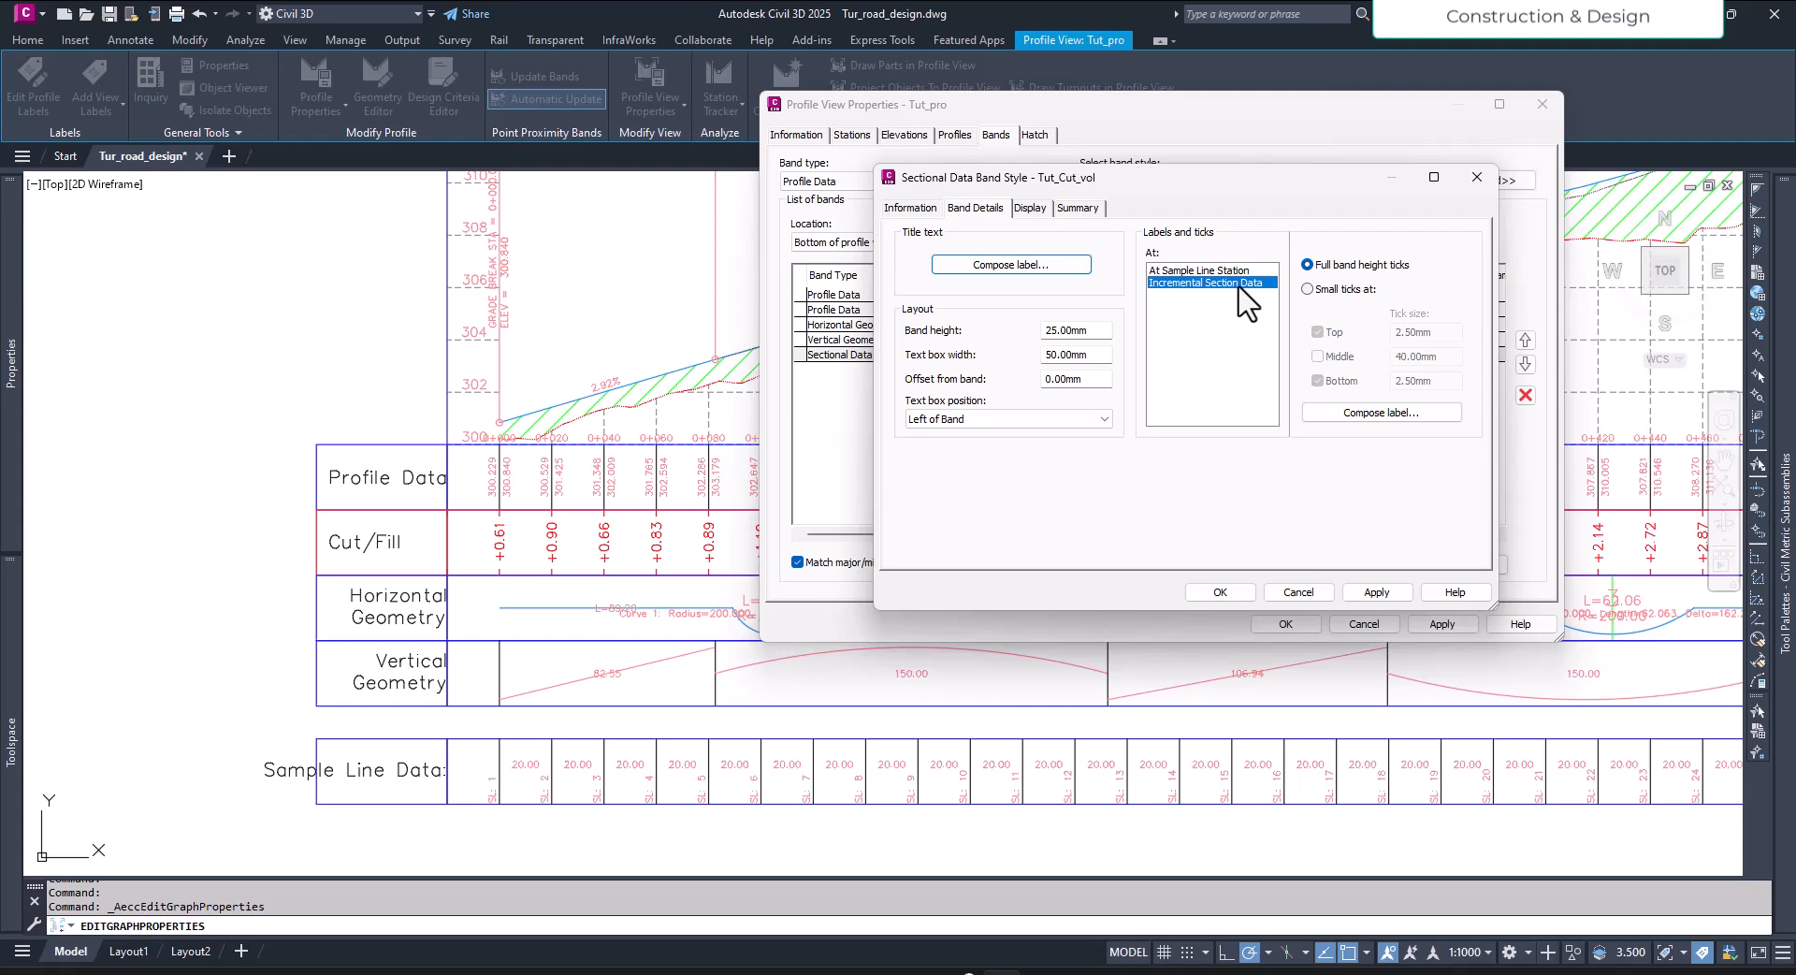
{"action": "left_click", "coordinate": [1195, 271]}
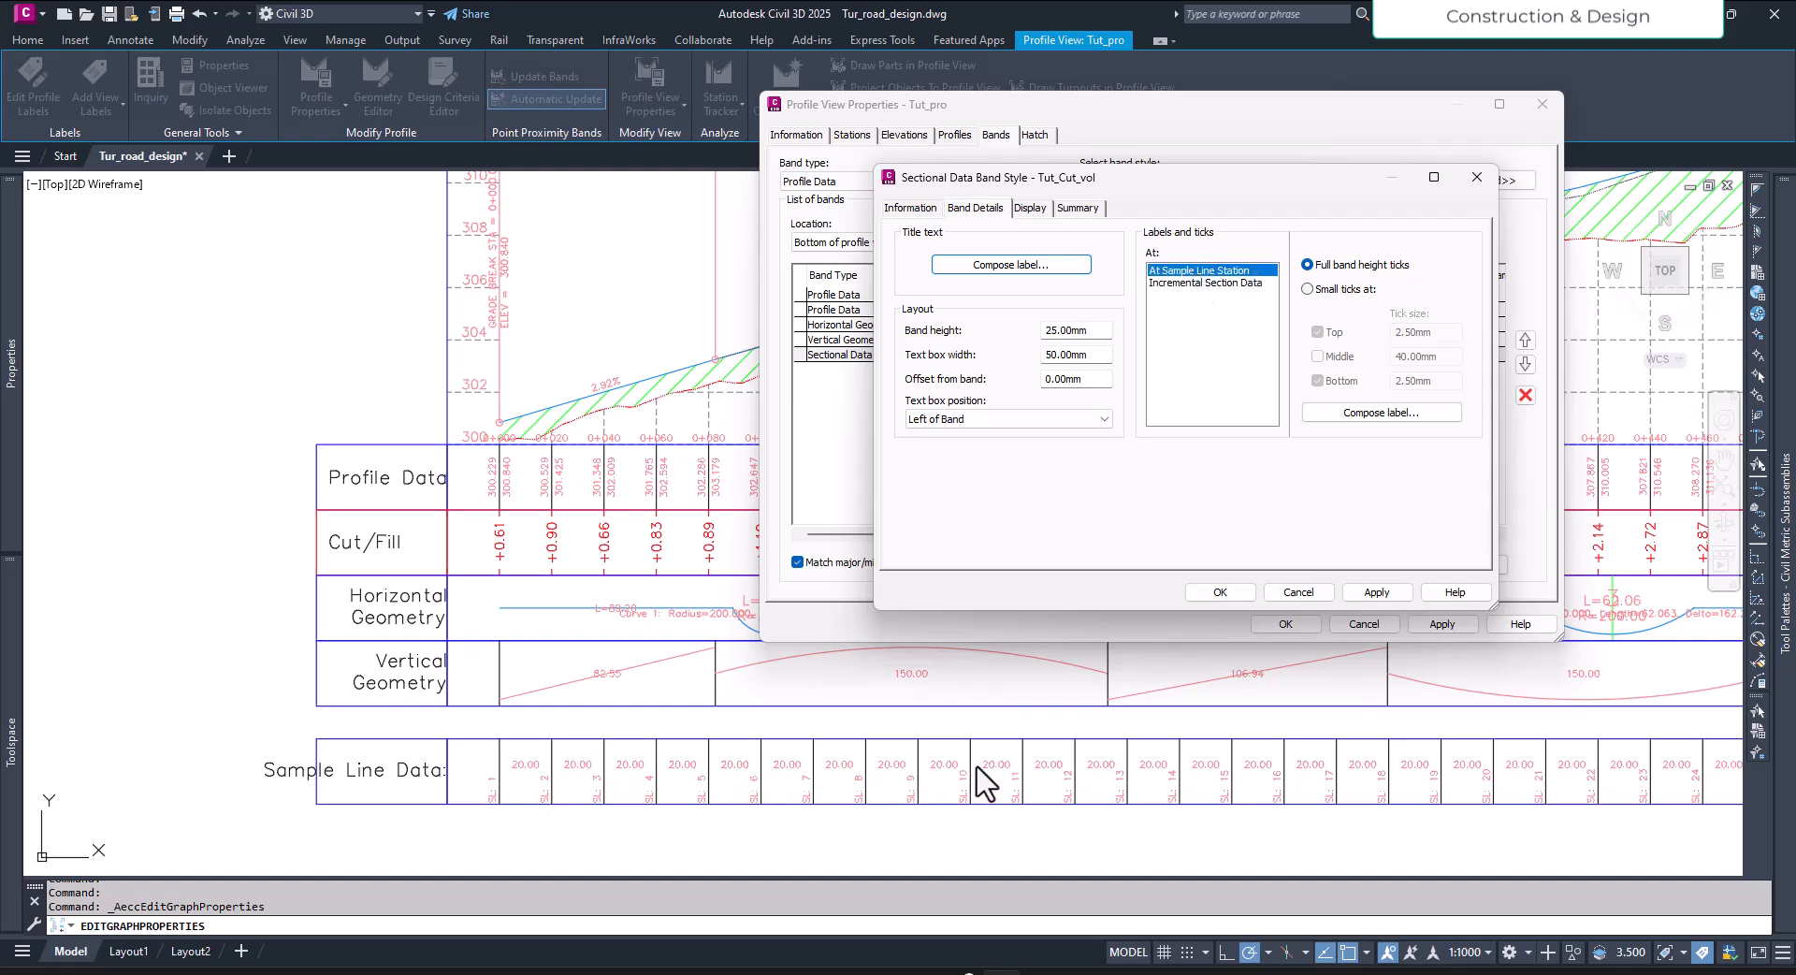
{"action": "left_click", "coordinate": [1228, 282]}
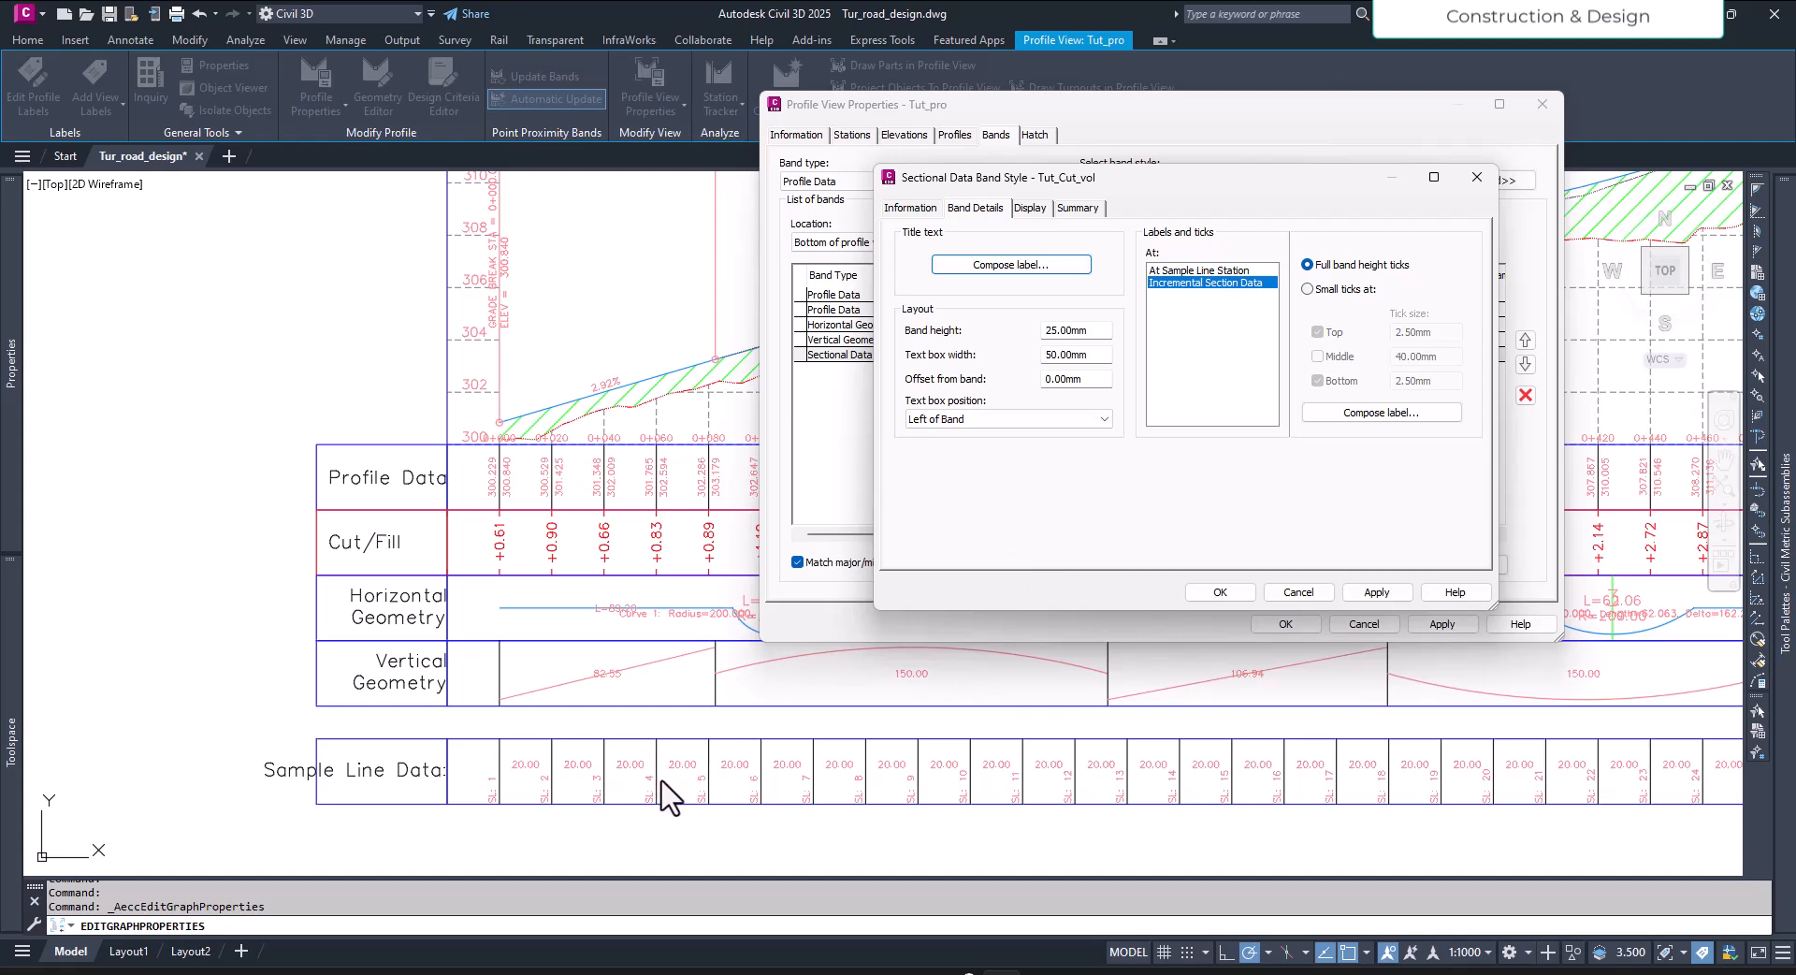
Step: Set the font of the Section Number component in the At Sample Line Station label to Arial
{"action": "left_click", "coordinate": [1180, 272]}
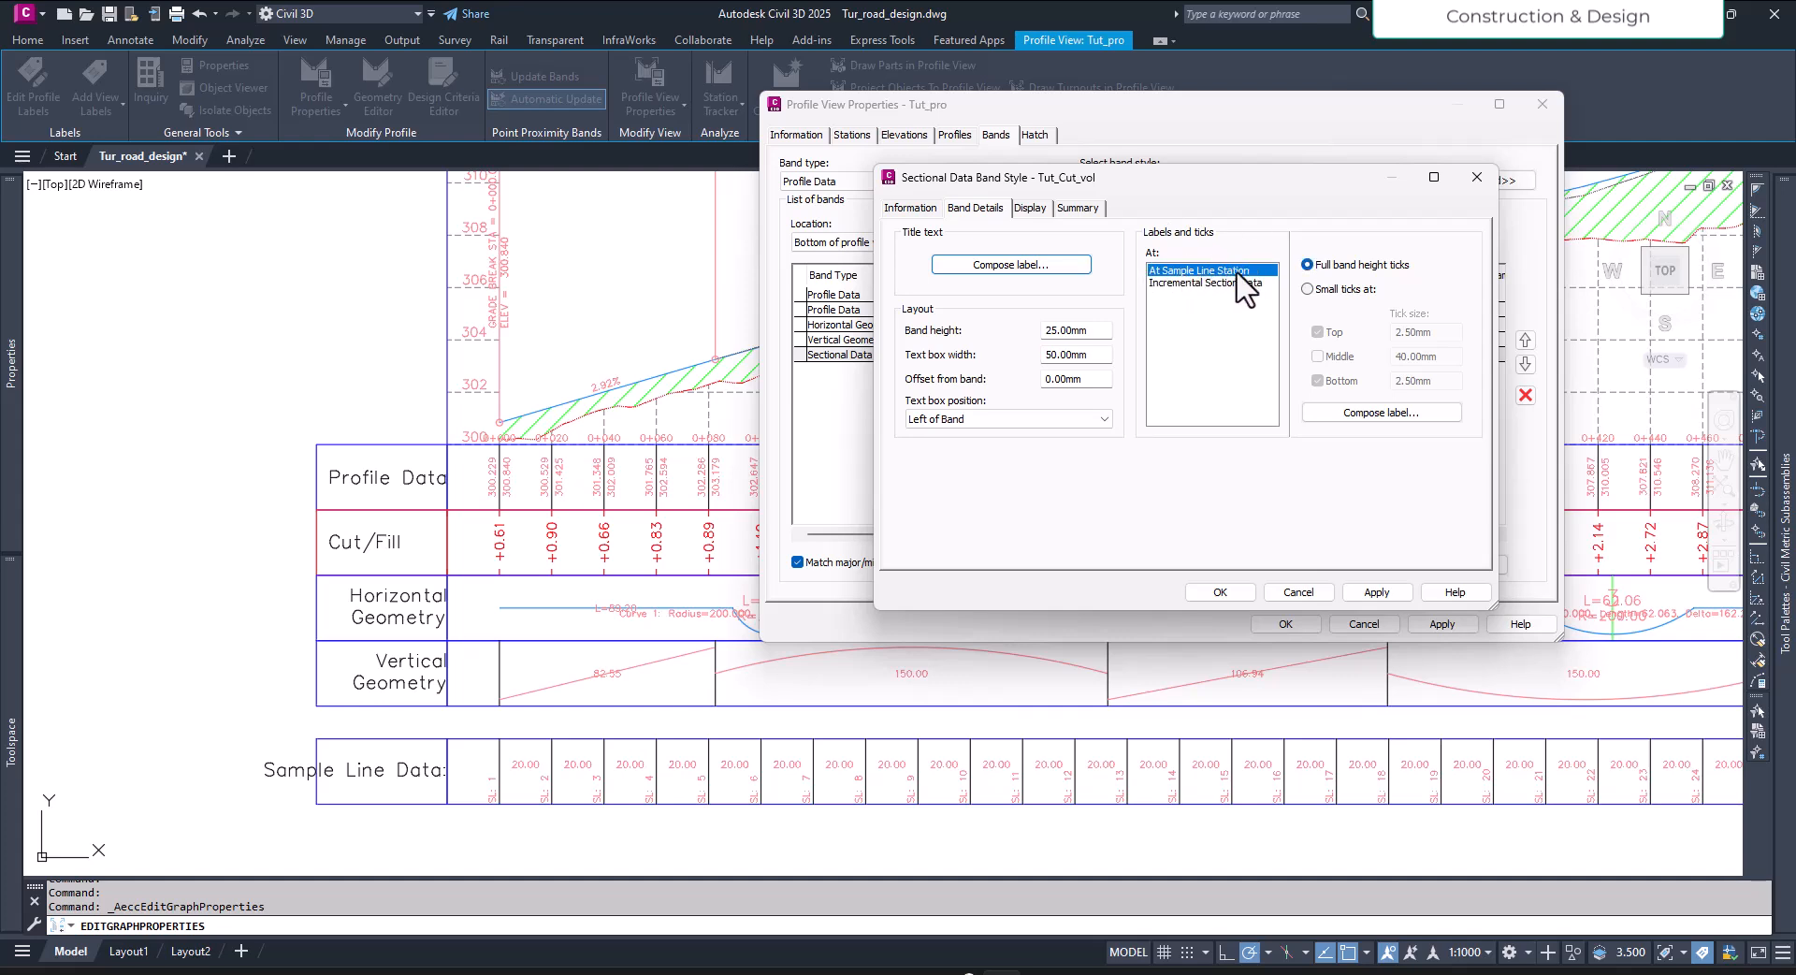
{"action": "left_click", "coordinate": [1365, 412]}
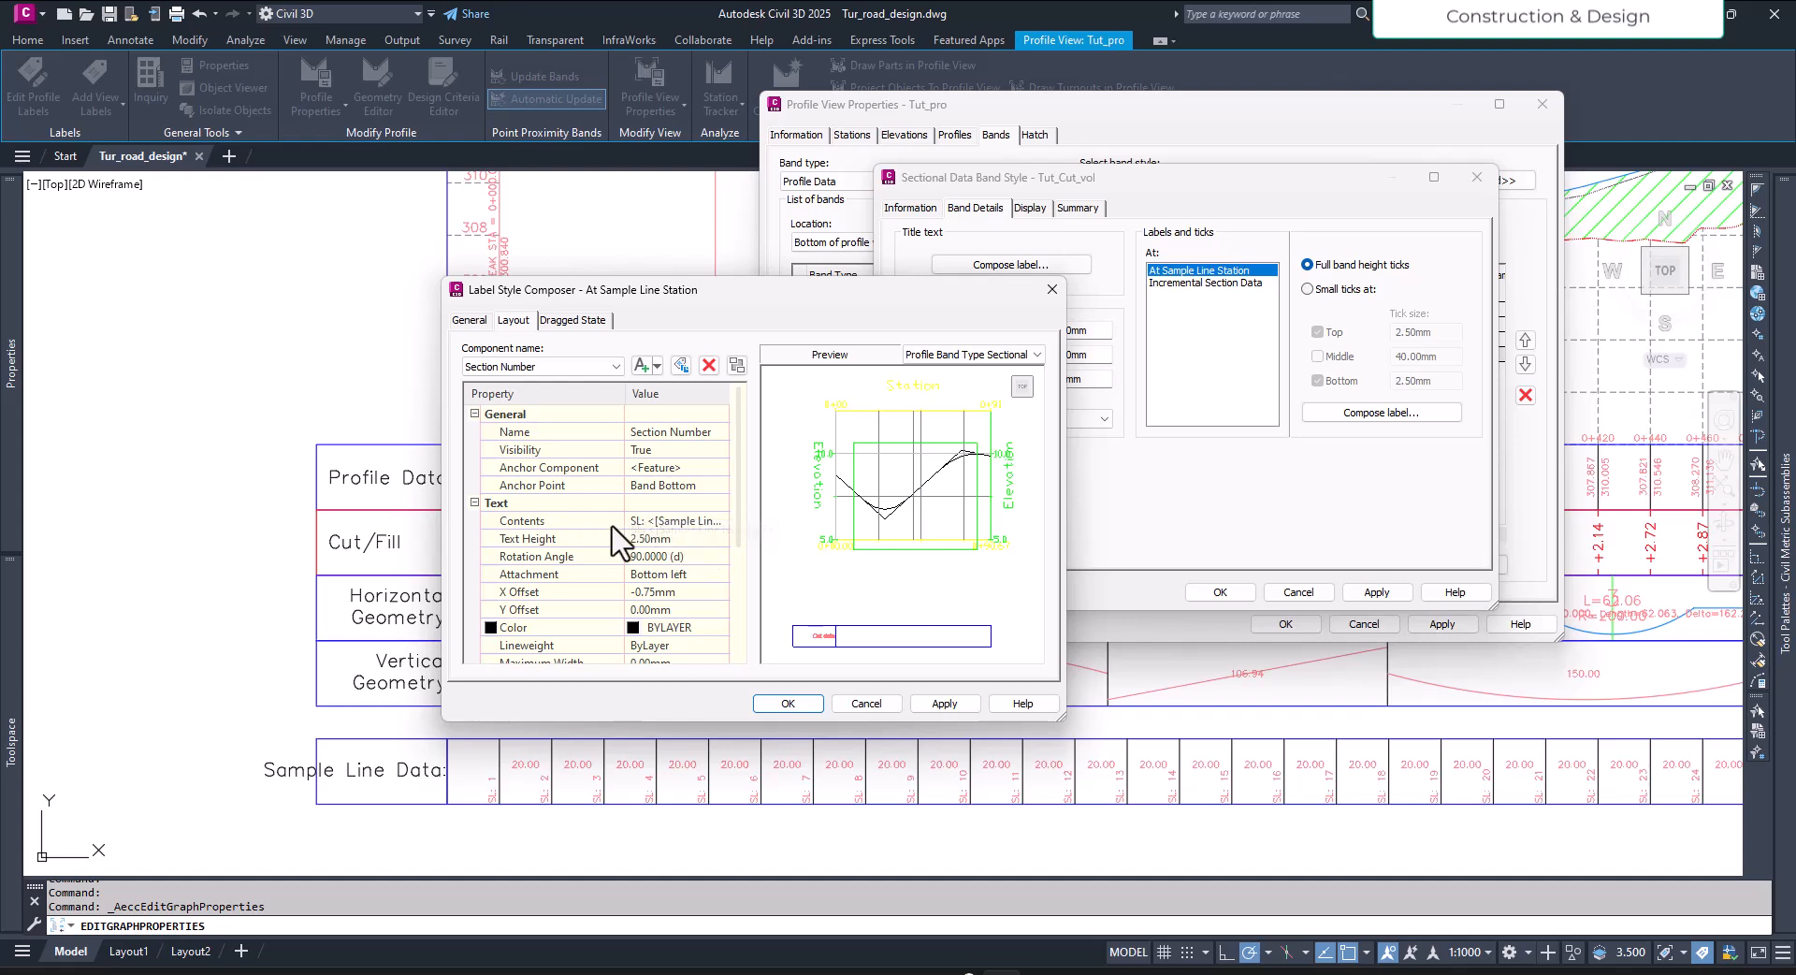
{"action": "left_click", "coordinate": [721, 530]}
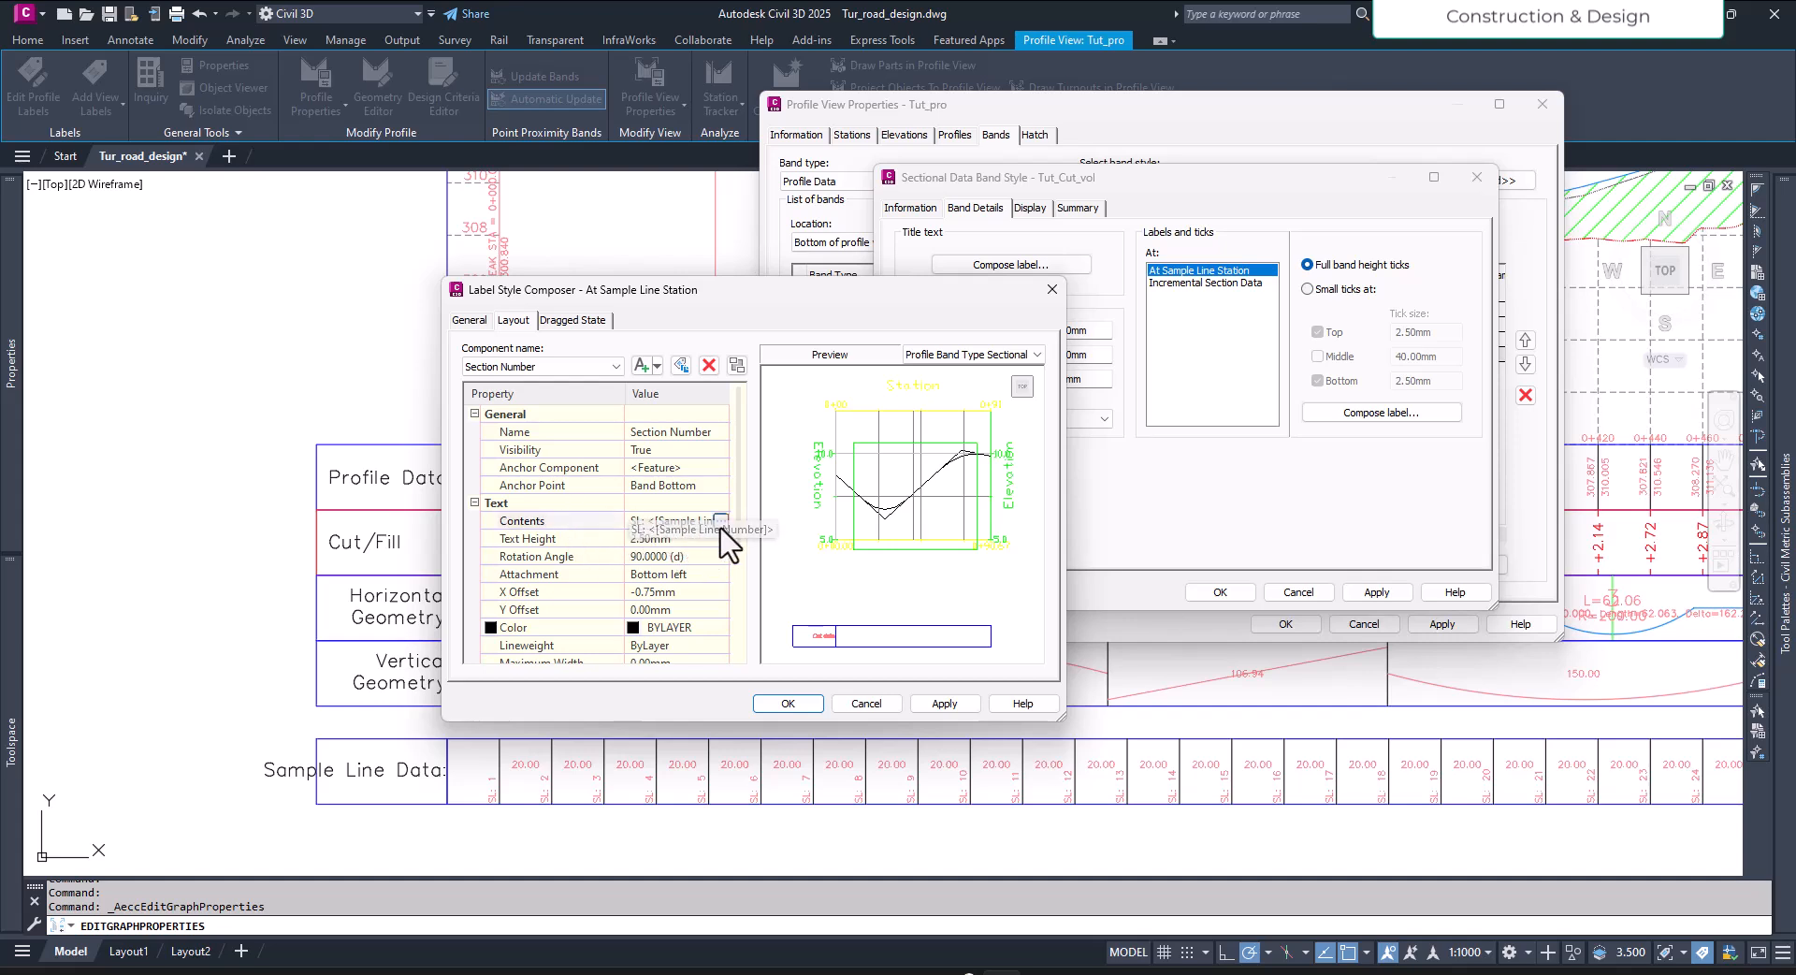
{"action": "left_click", "coordinate": [721, 521]}
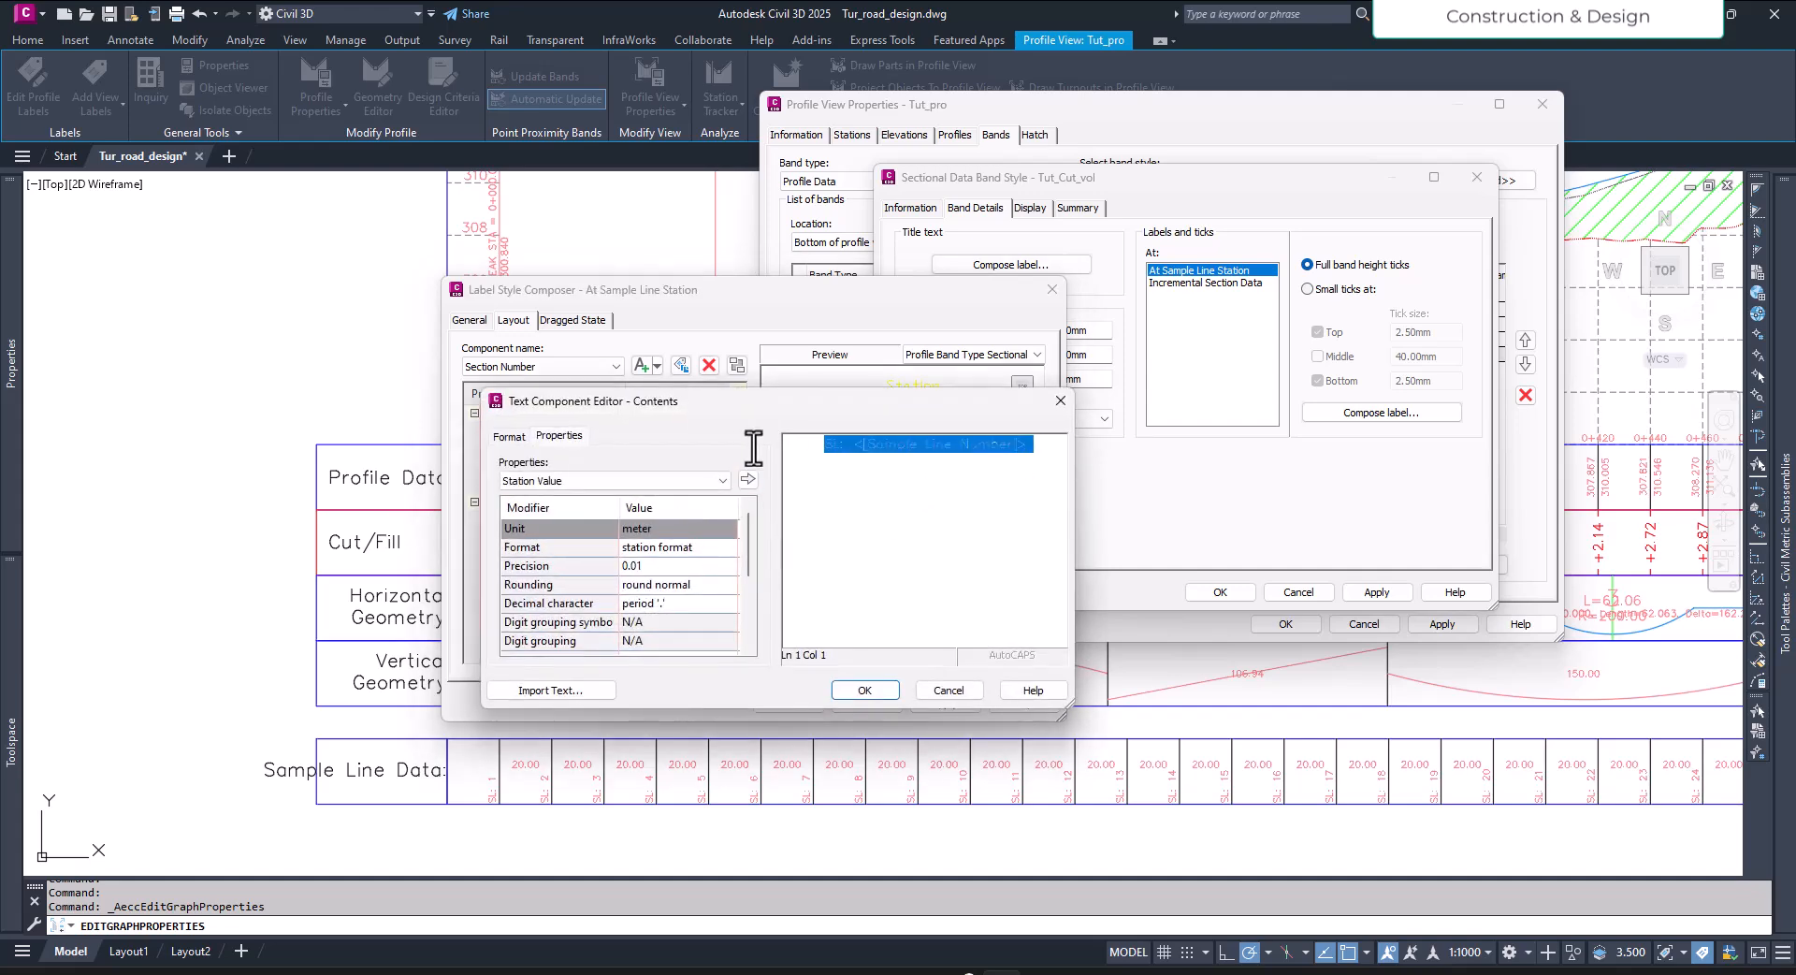
{"action": "left_click", "coordinate": [521, 437]}
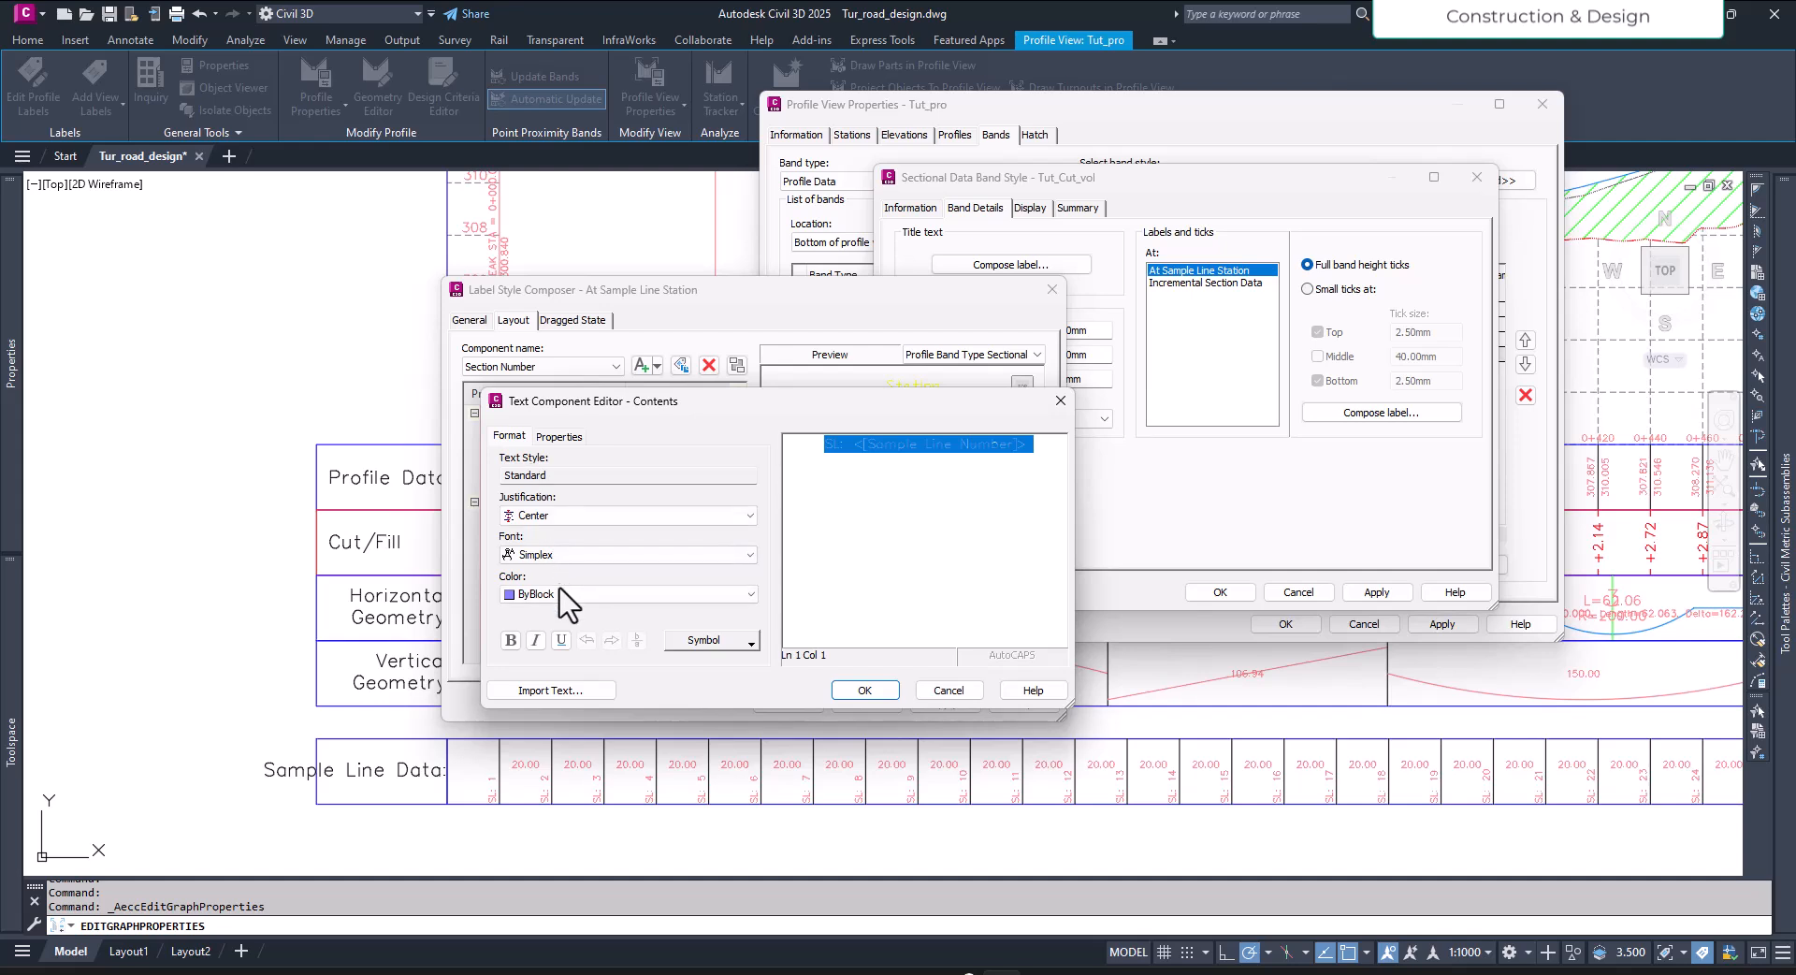
{"action": "left_click", "coordinate": [546, 555]}
{"action": "key", "text": "a"}
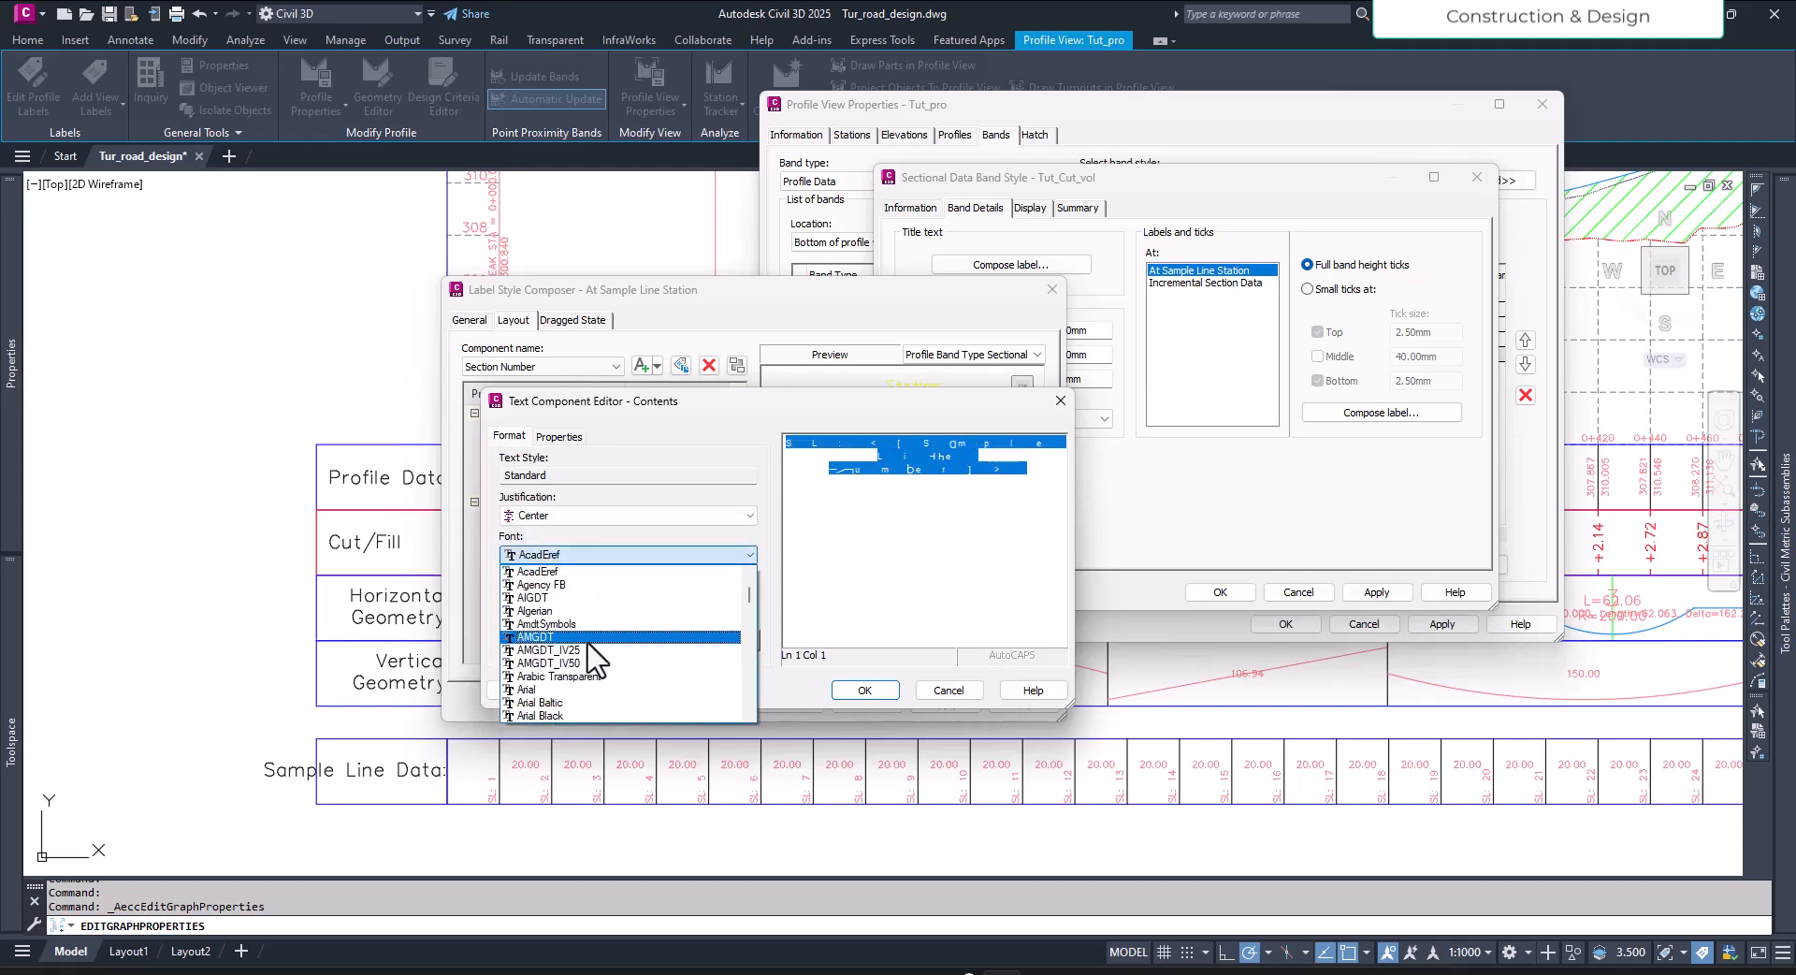
{"action": "left_click", "coordinate": [568, 689]}
Step: Replace the Section Number contents in the At Sample Line Station label with Cut Area at Station in square meters, precision 0.01
{"action": "left_click", "coordinate": [1038, 444]}
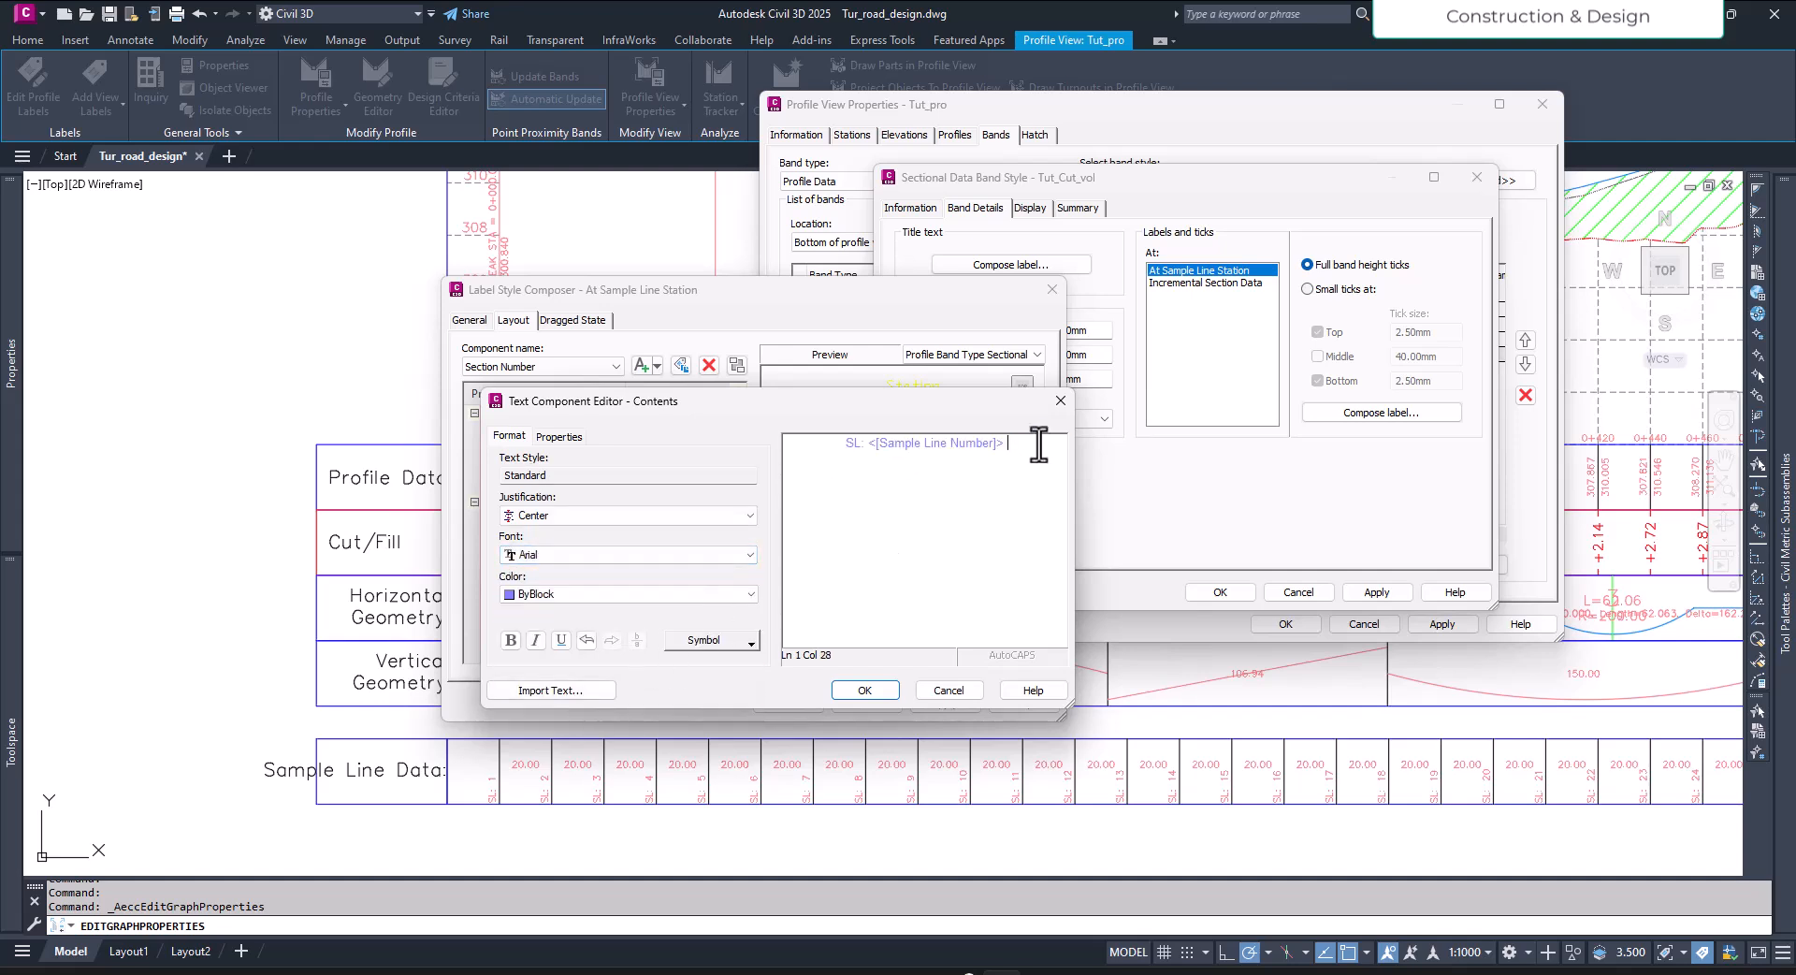
{"action": "left_click_drag", "start_coordinate": [1039, 445], "coordinate": [792, 446]}
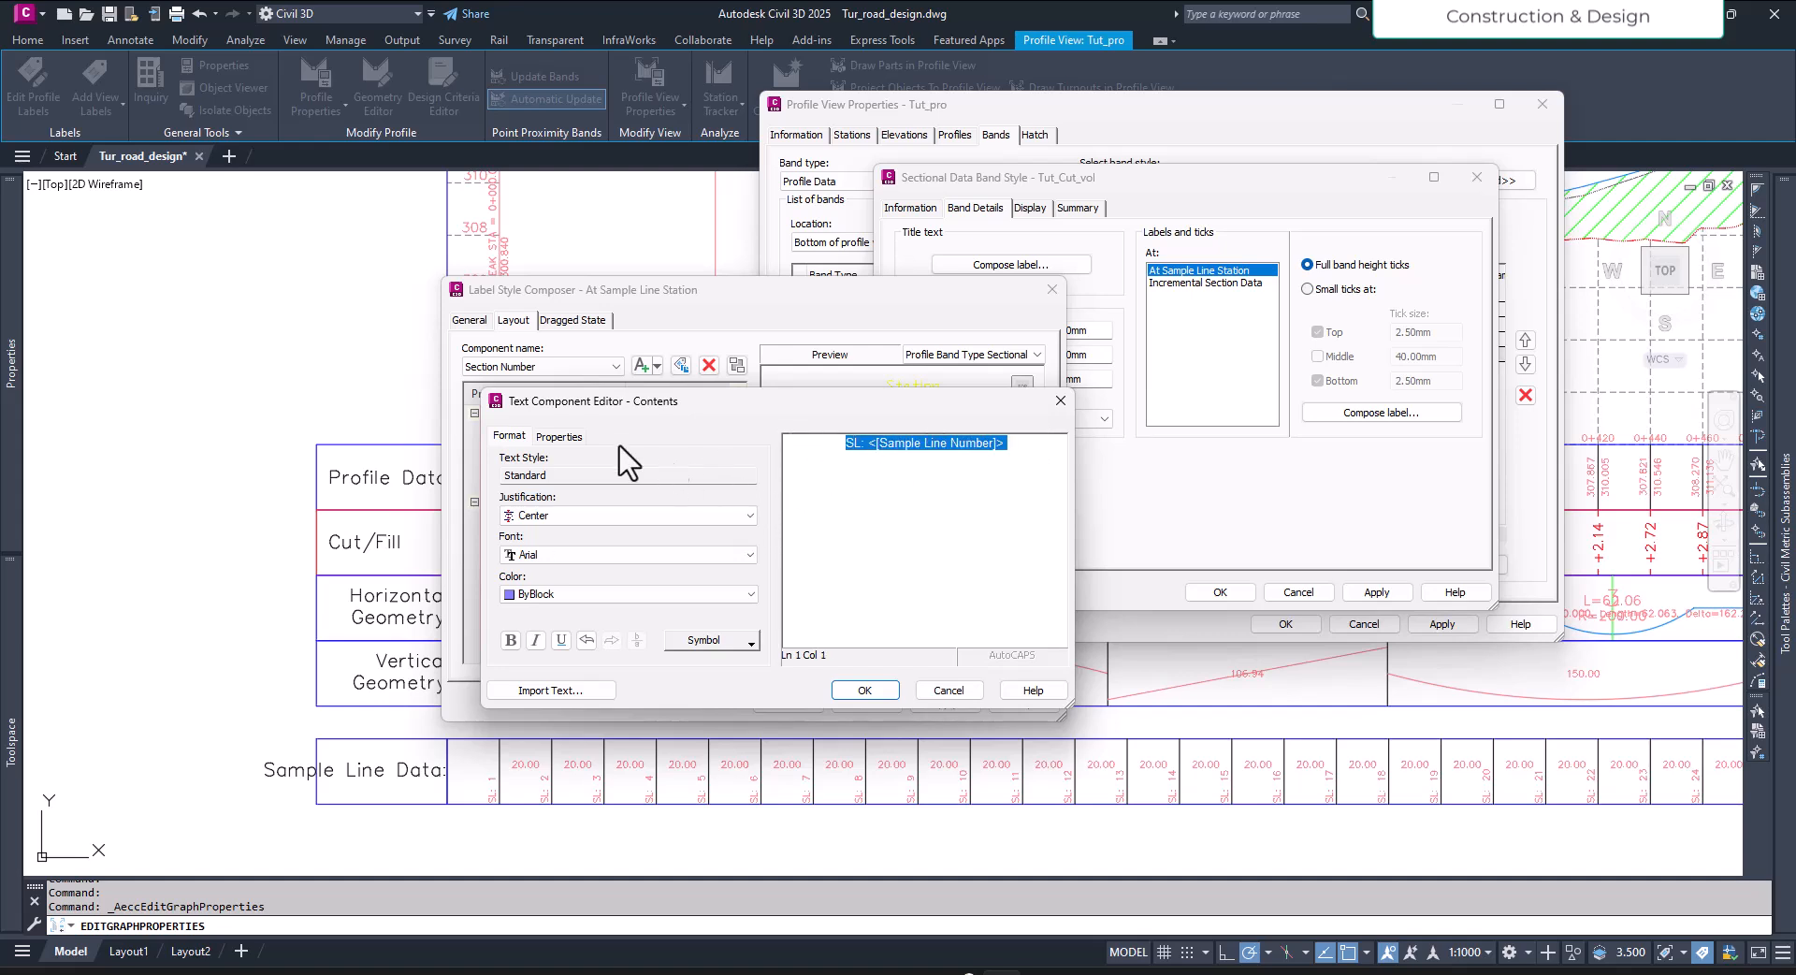
{"action": "left_click", "coordinate": [565, 435]}
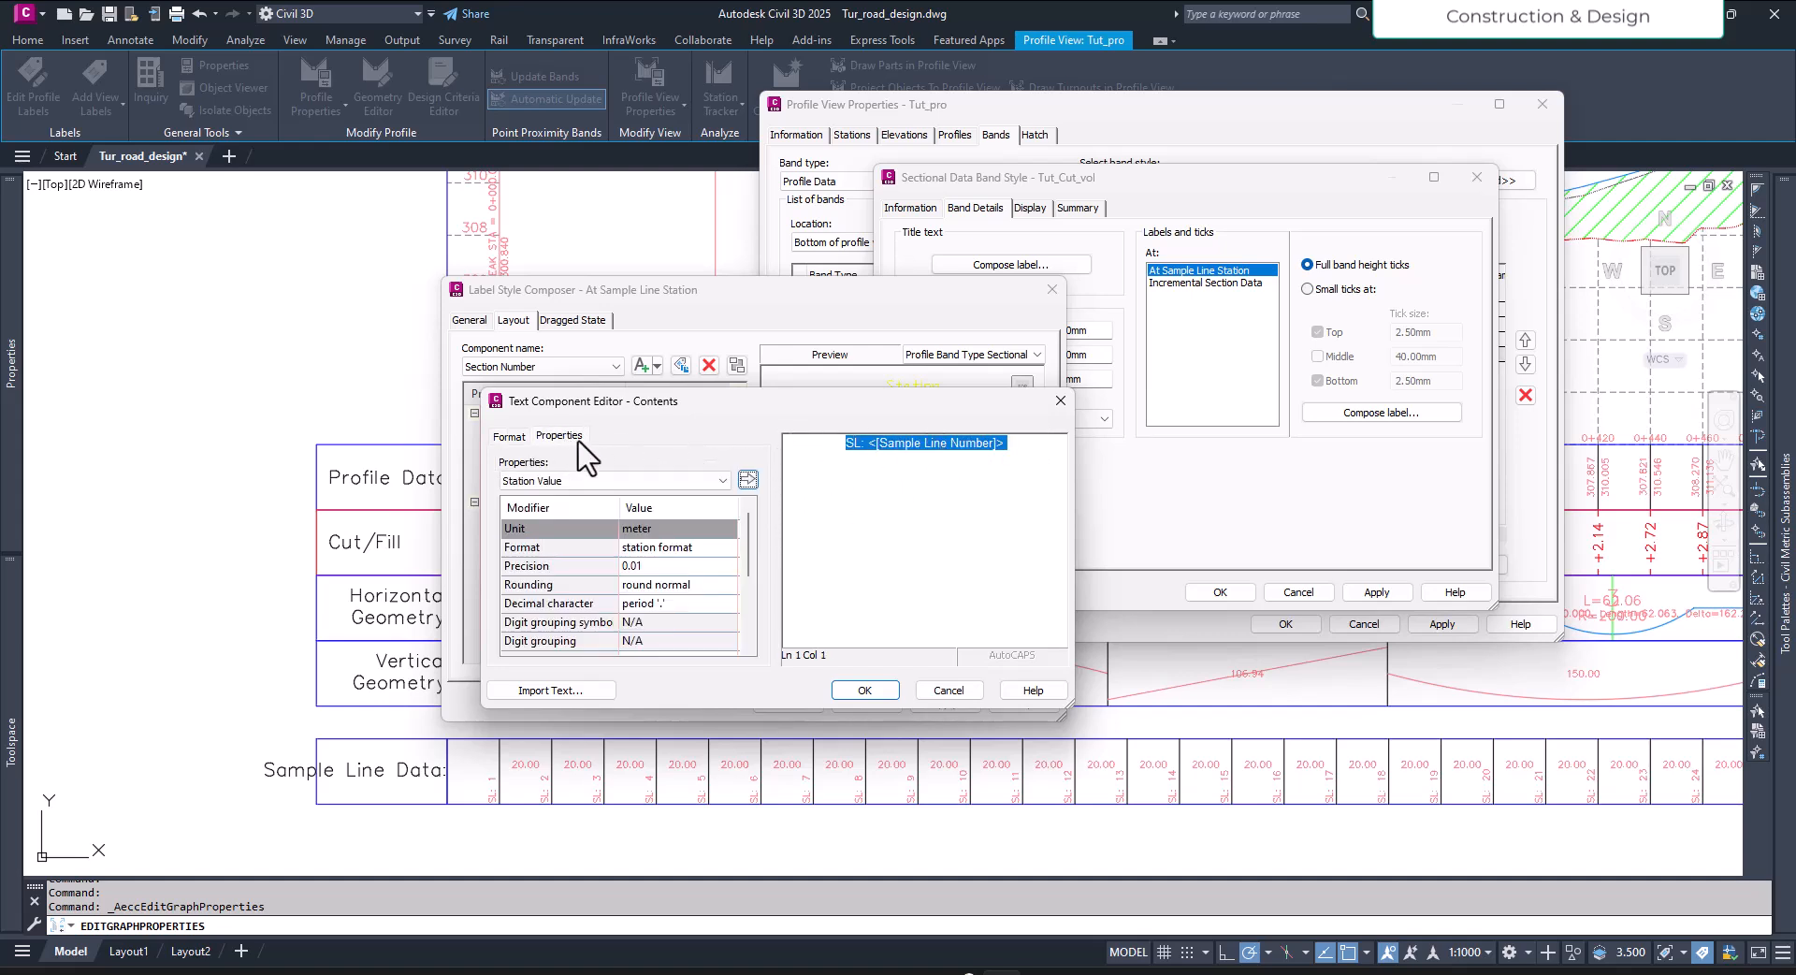
{"action": "left_click", "coordinate": [635, 483]}
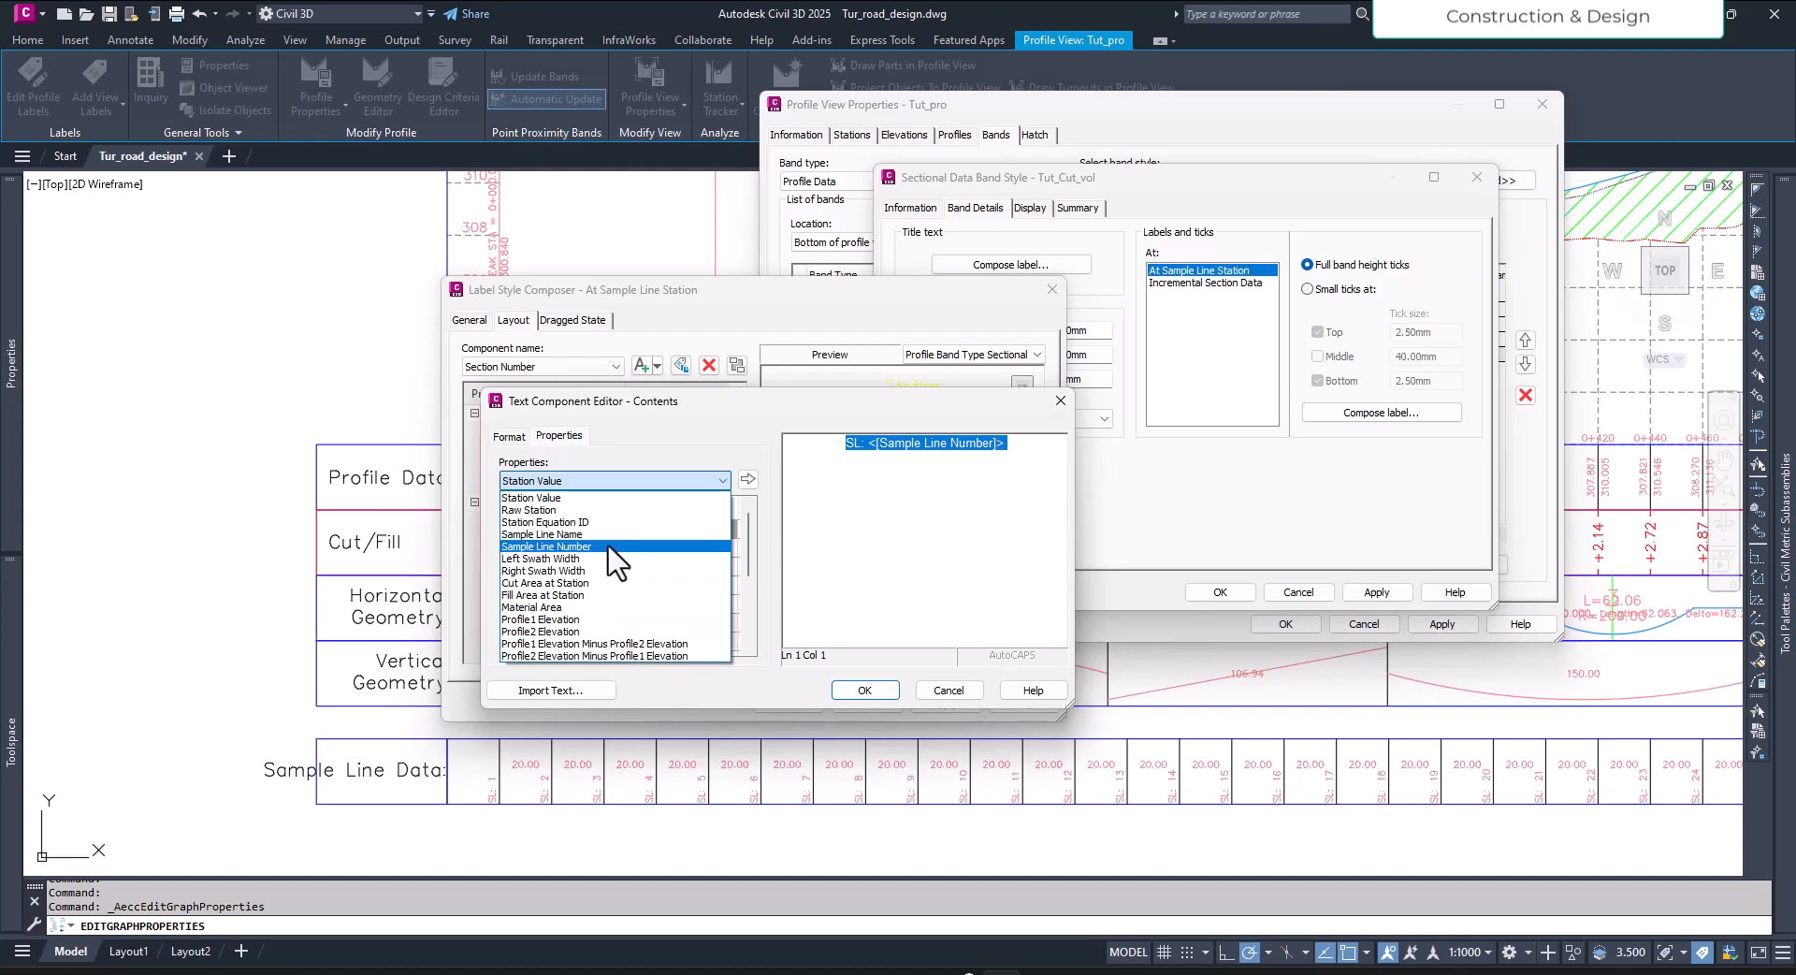
{"action": "left_click", "coordinate": [576, 584]}
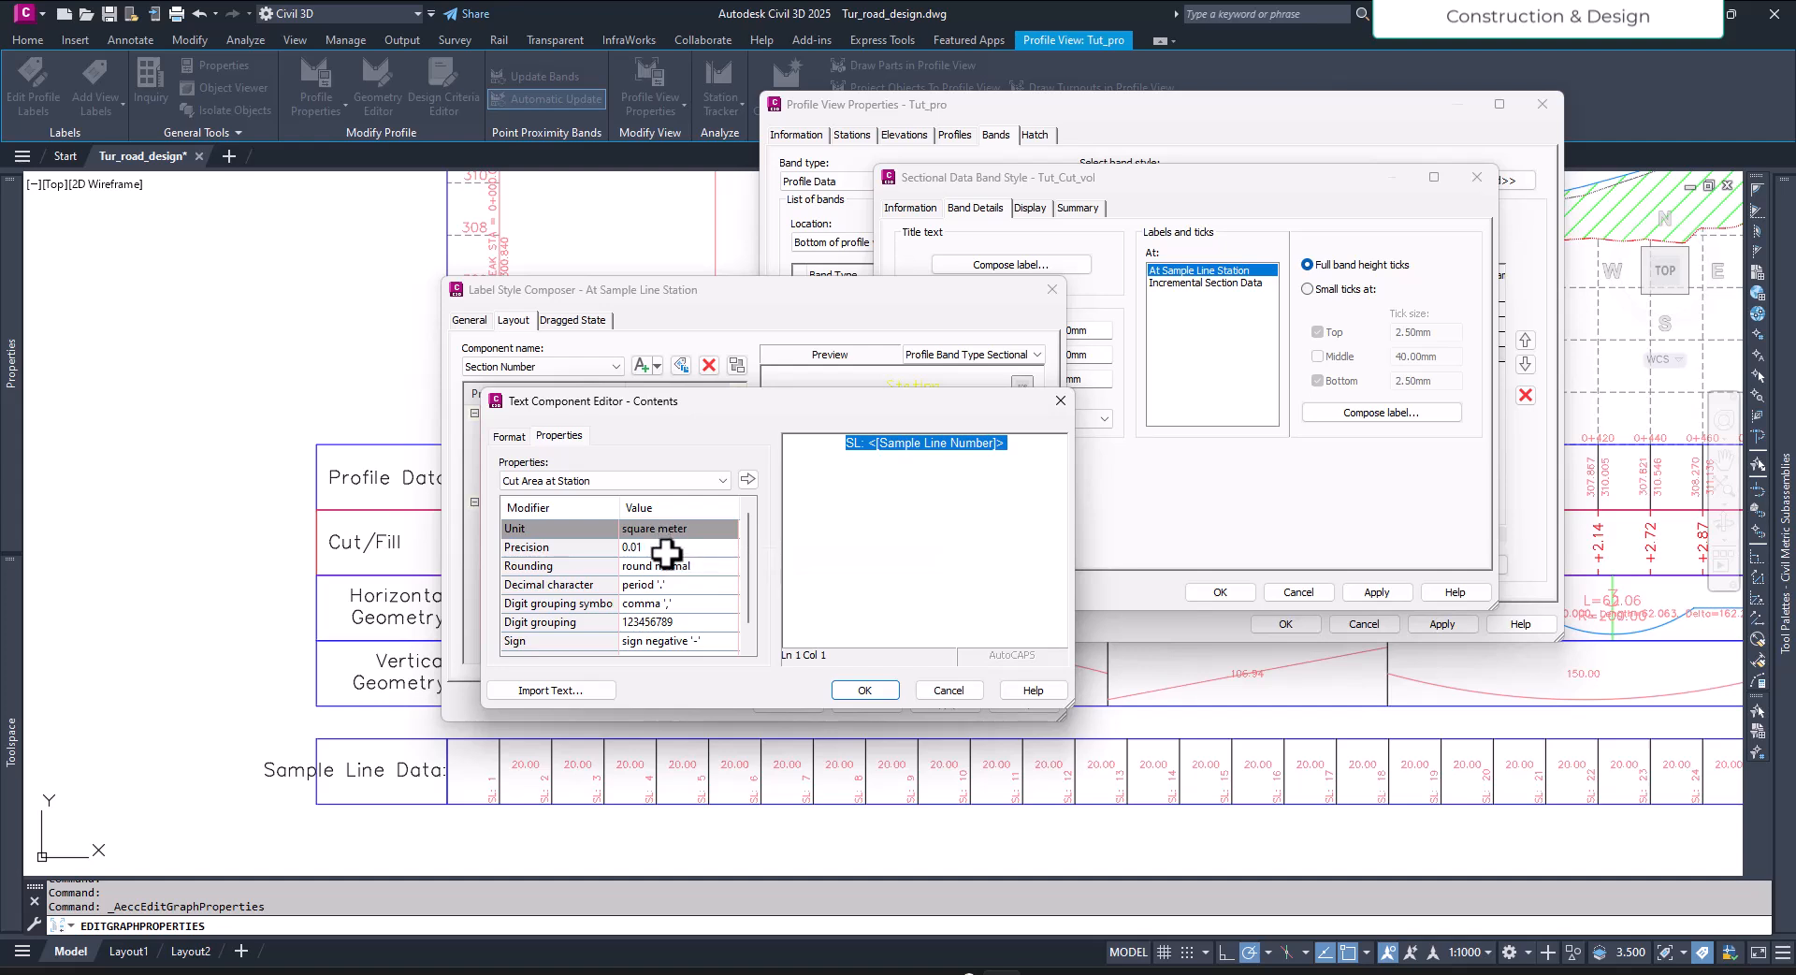
{"action": "scroll", "coordinate": [750, 575], "scroll_direction": "down", "scroll_amount": 1}
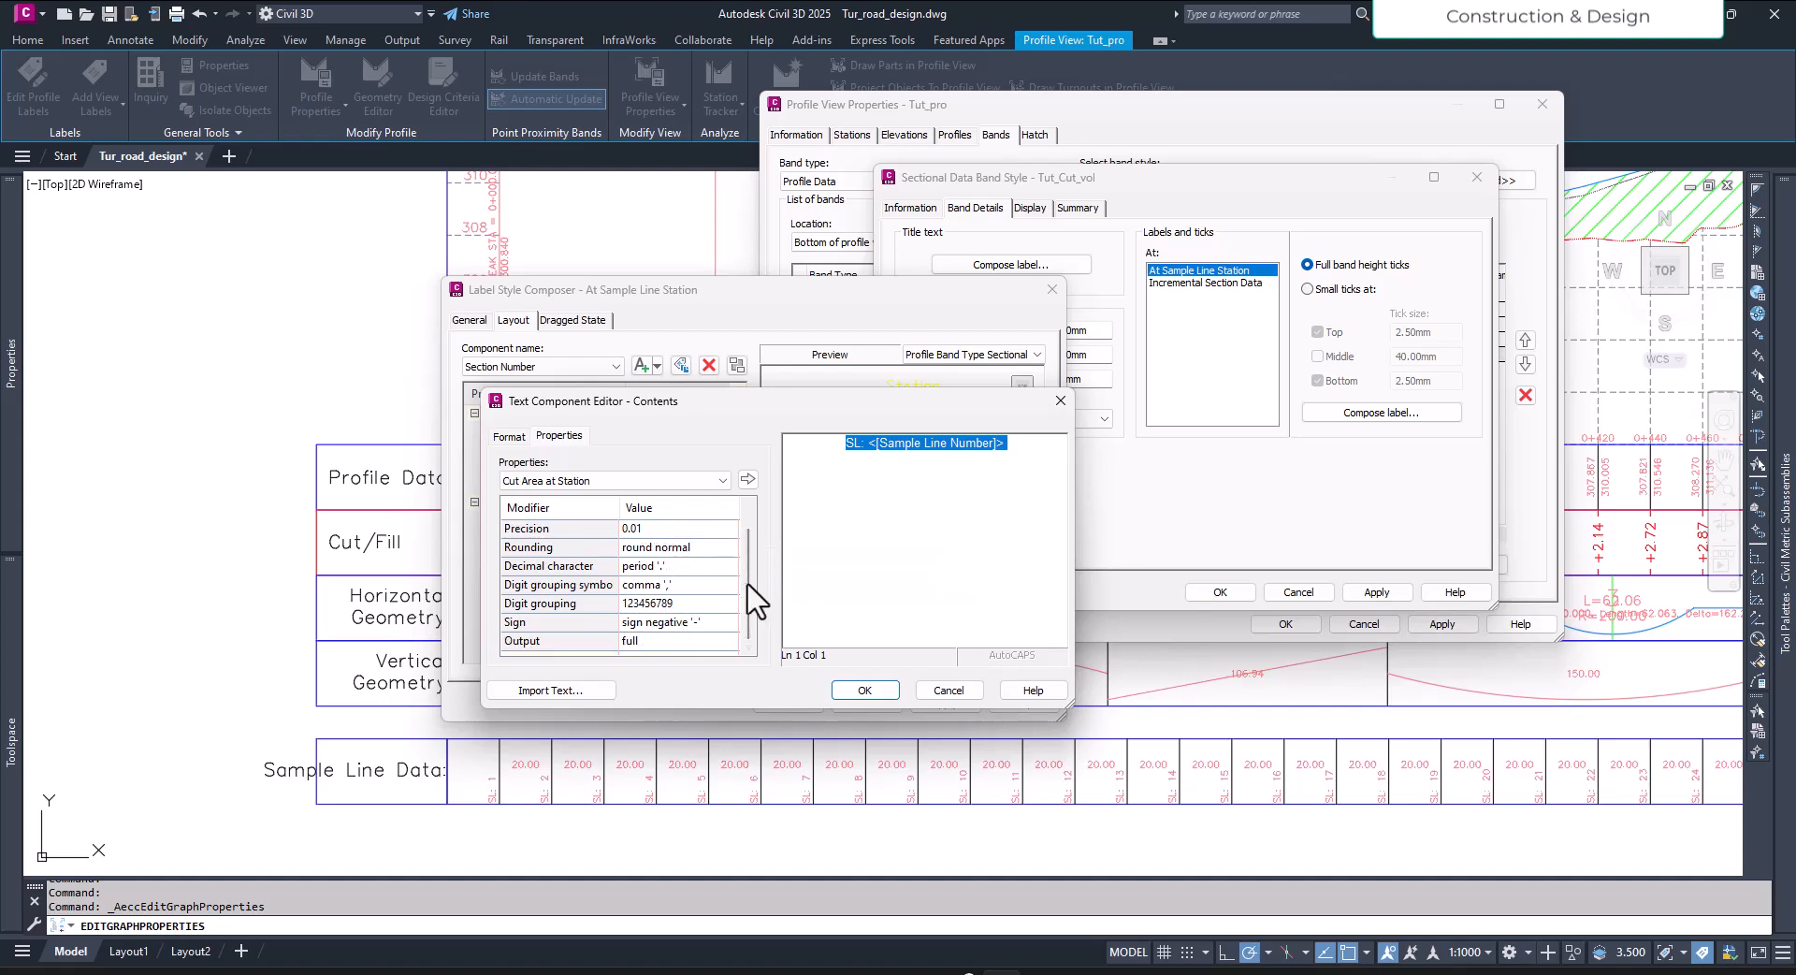
{"action": "scroll", "coordinate": [753, 572], "scroll_direction": "up", "scroll_amount": 1}
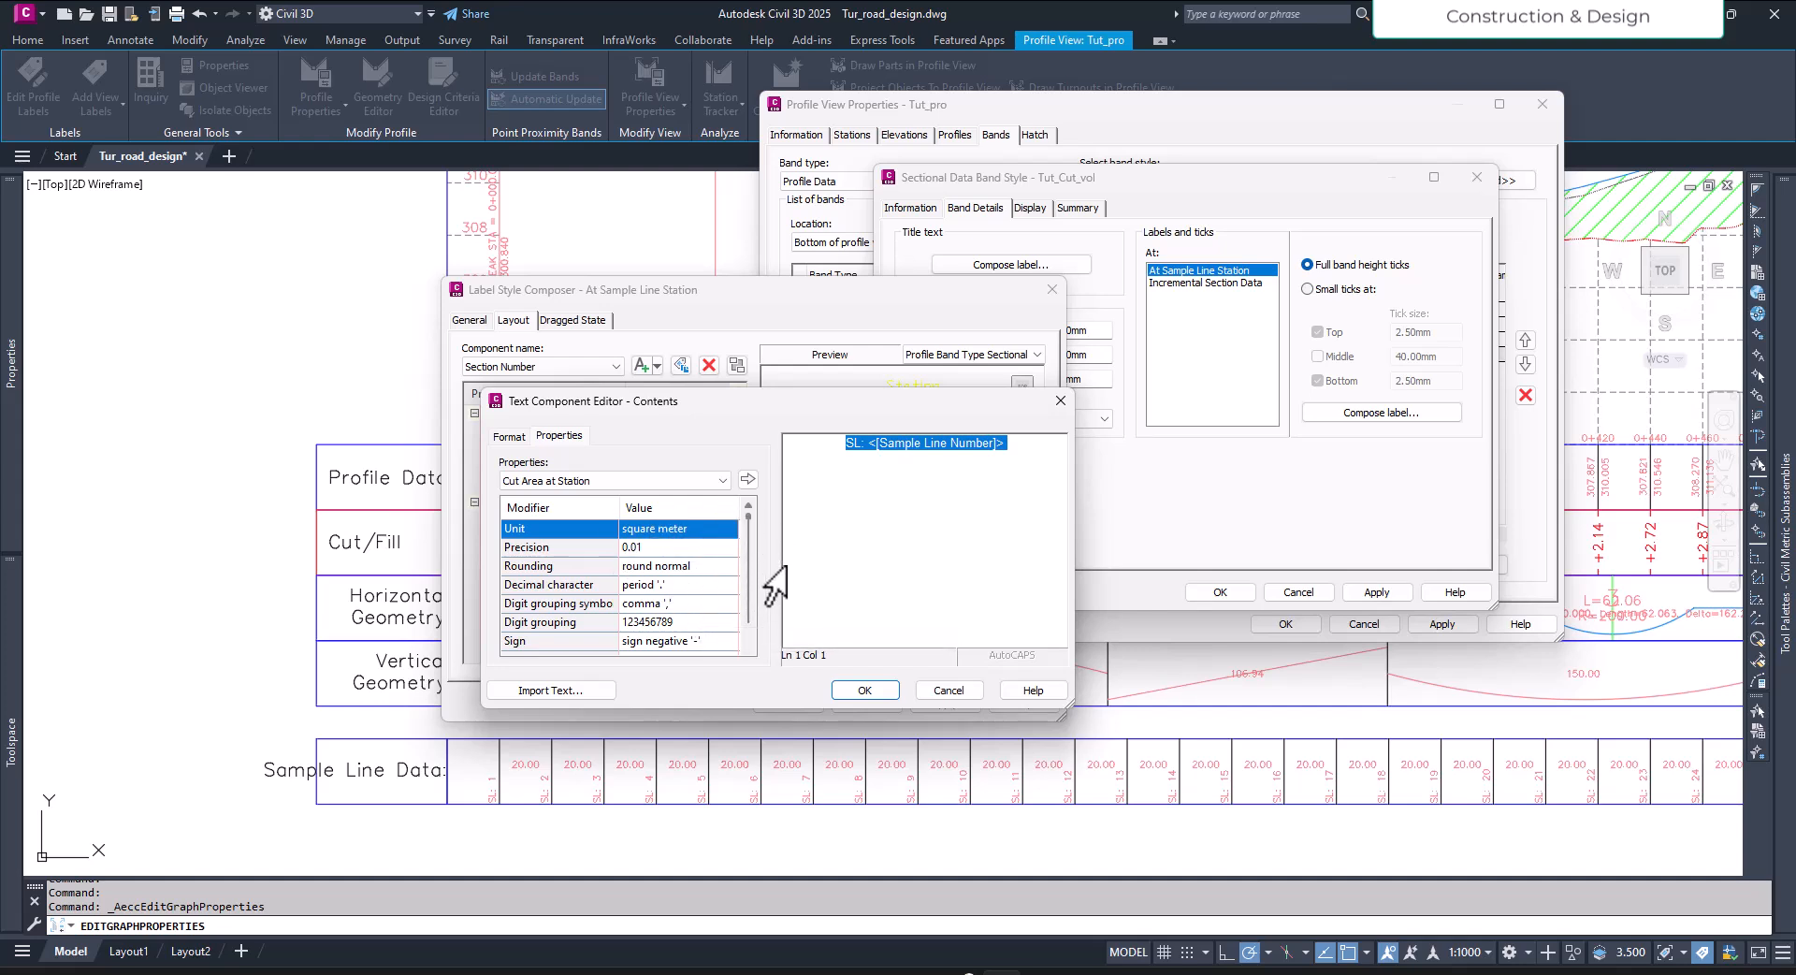
{"action": "left_click", "coordinate": [747, 479]}
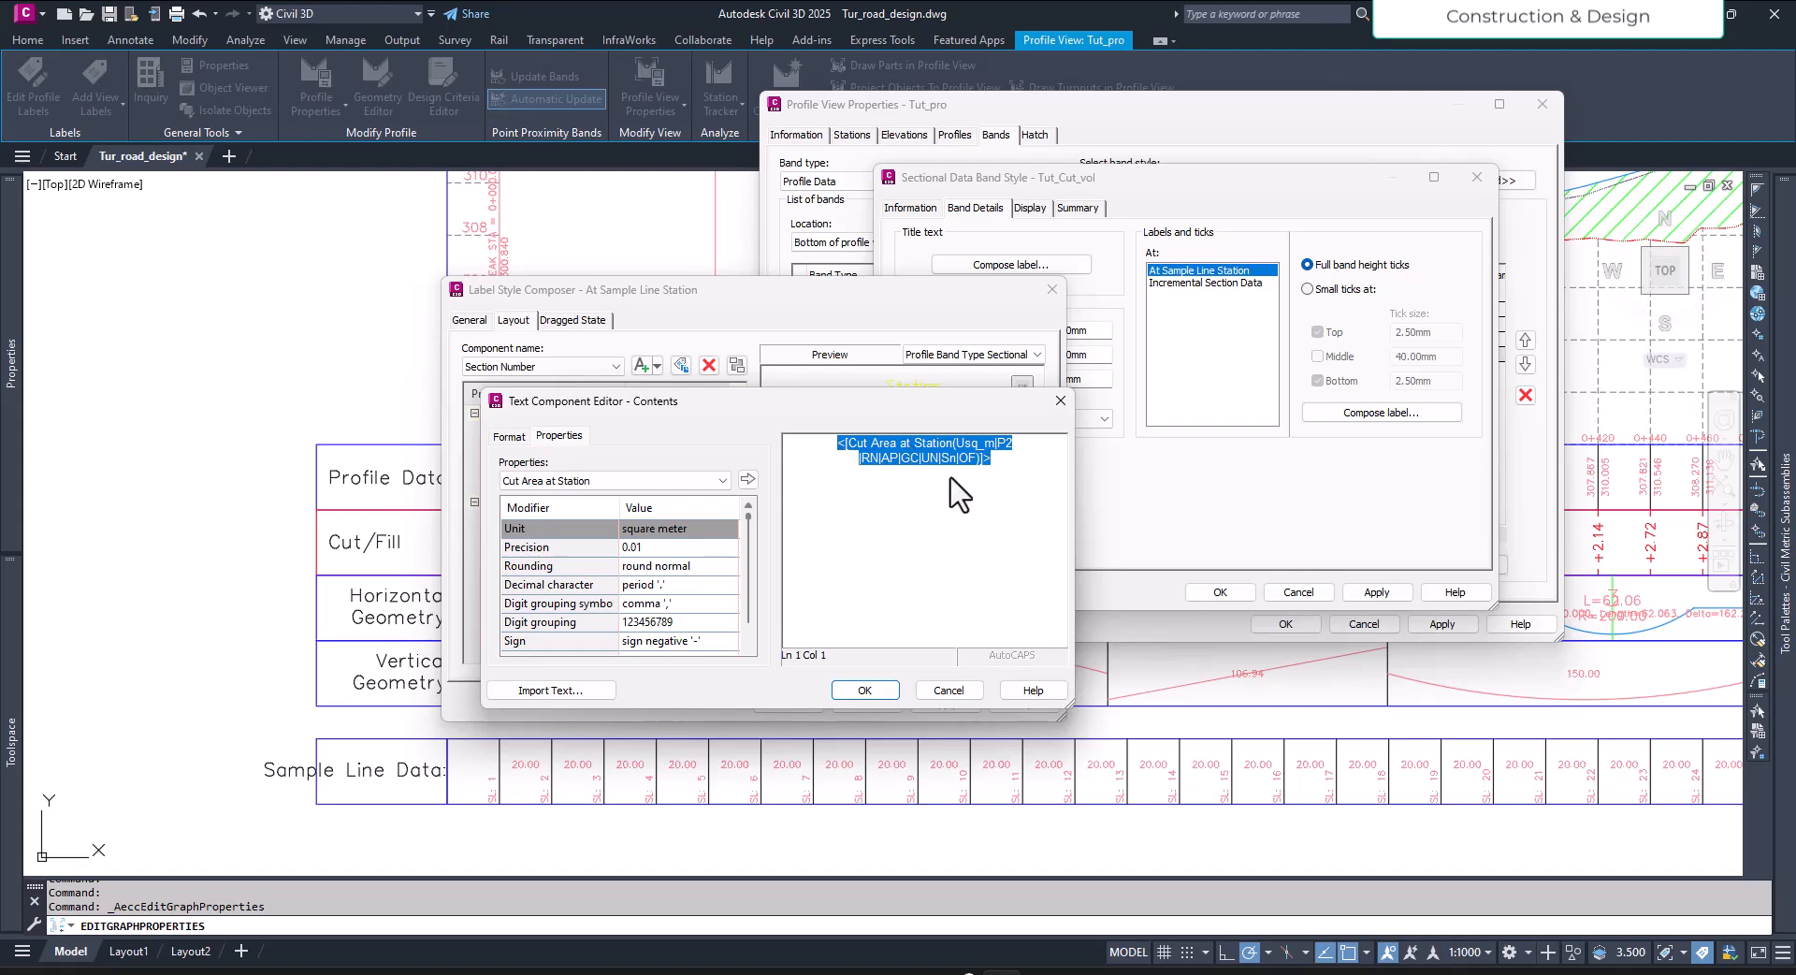
{"action": "left_click", "coordinate": [875, 692]}
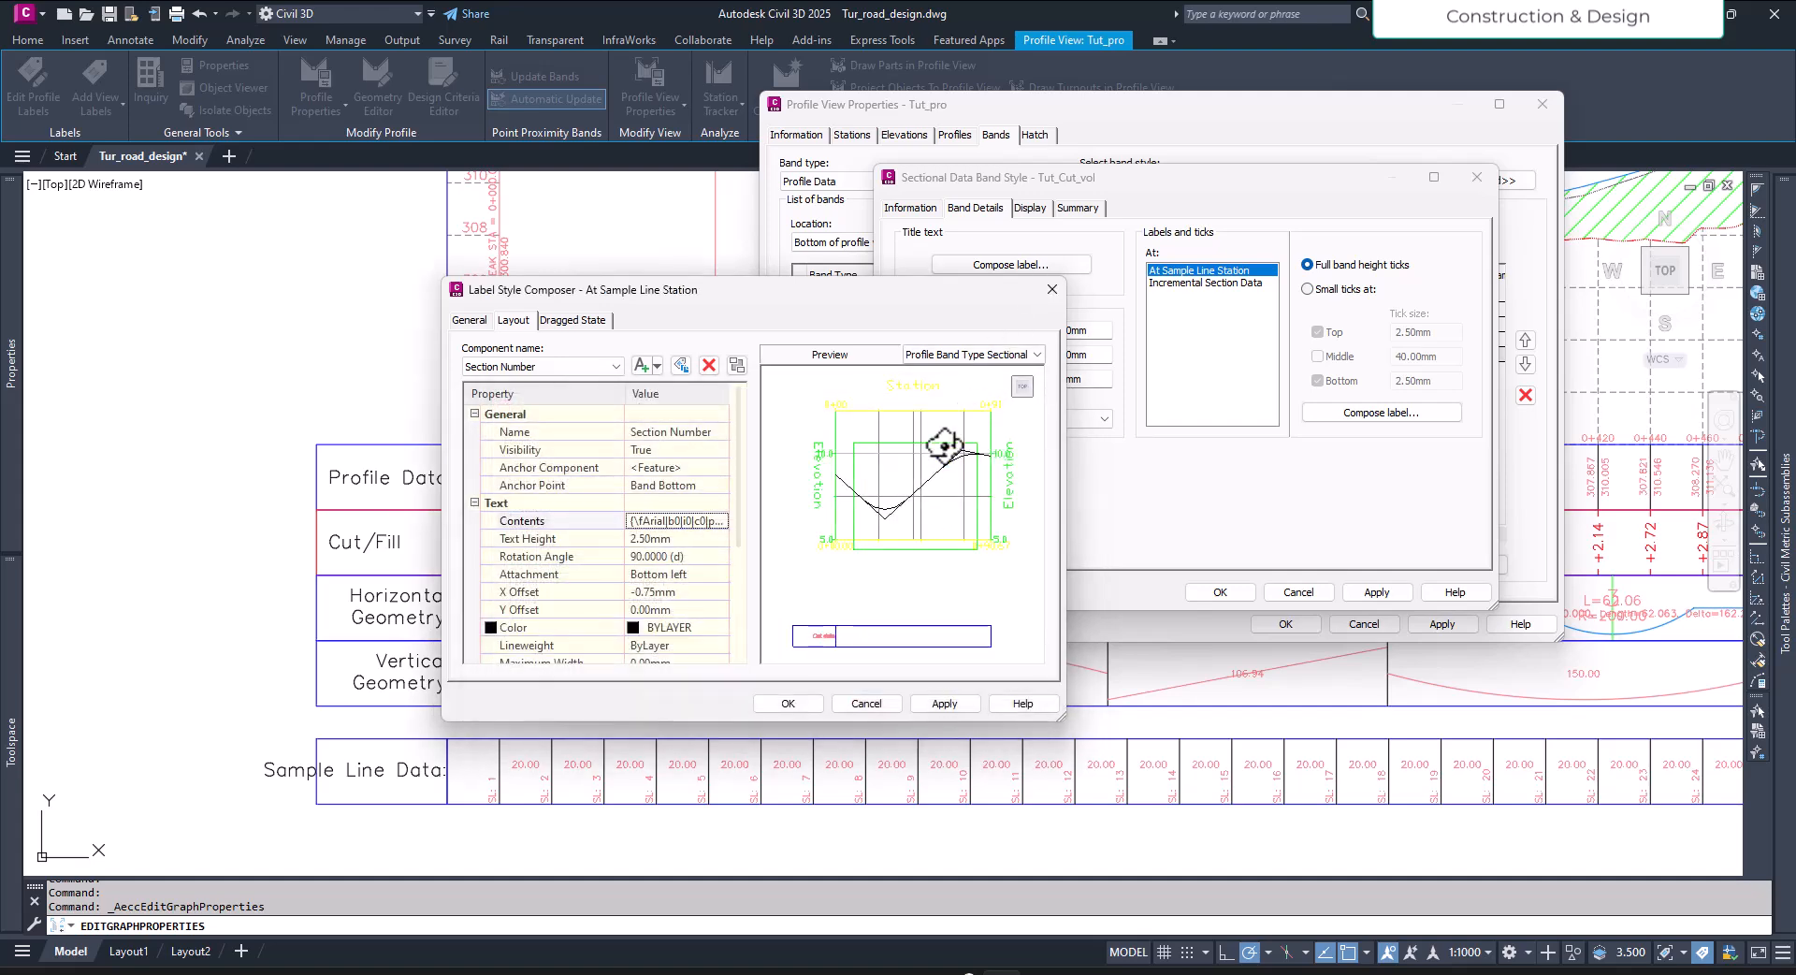
{"action": "left_click", "coordinate": [788, 703]}
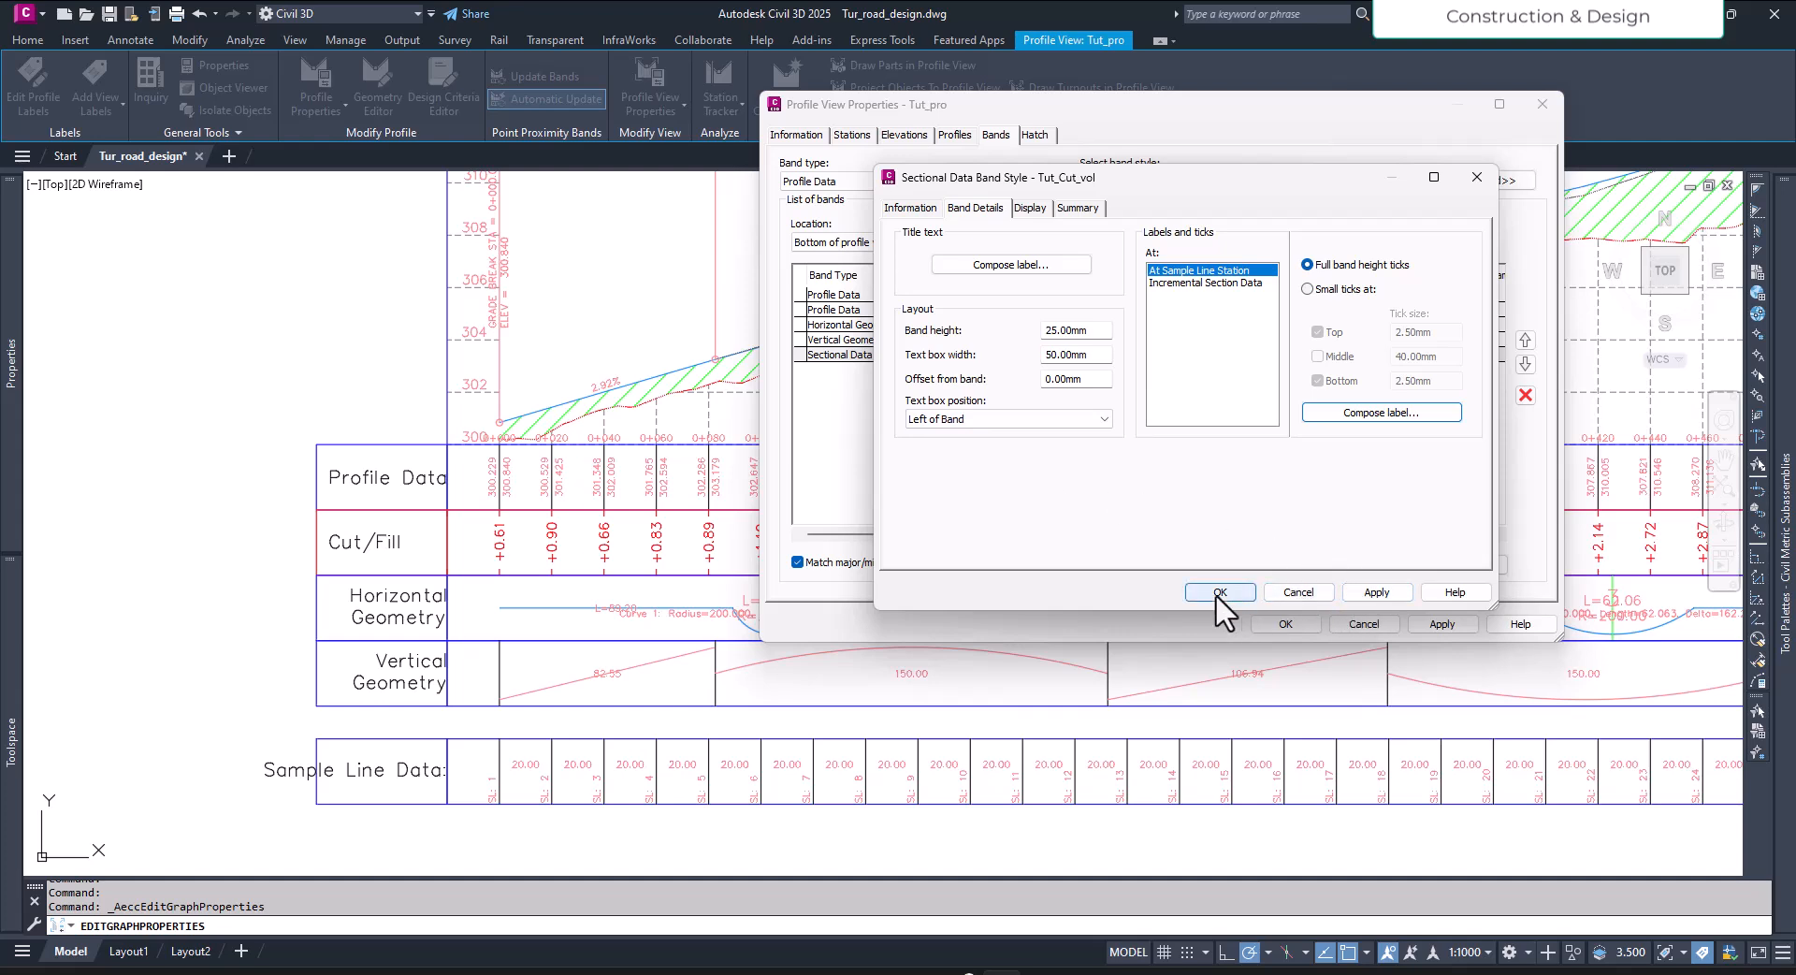
Step: Accept the Tut_Cut_vol style for the sectional data band and apply it to the Tut_pro profile view
{"action": "left_click", "coordinate": [1219, 282]}
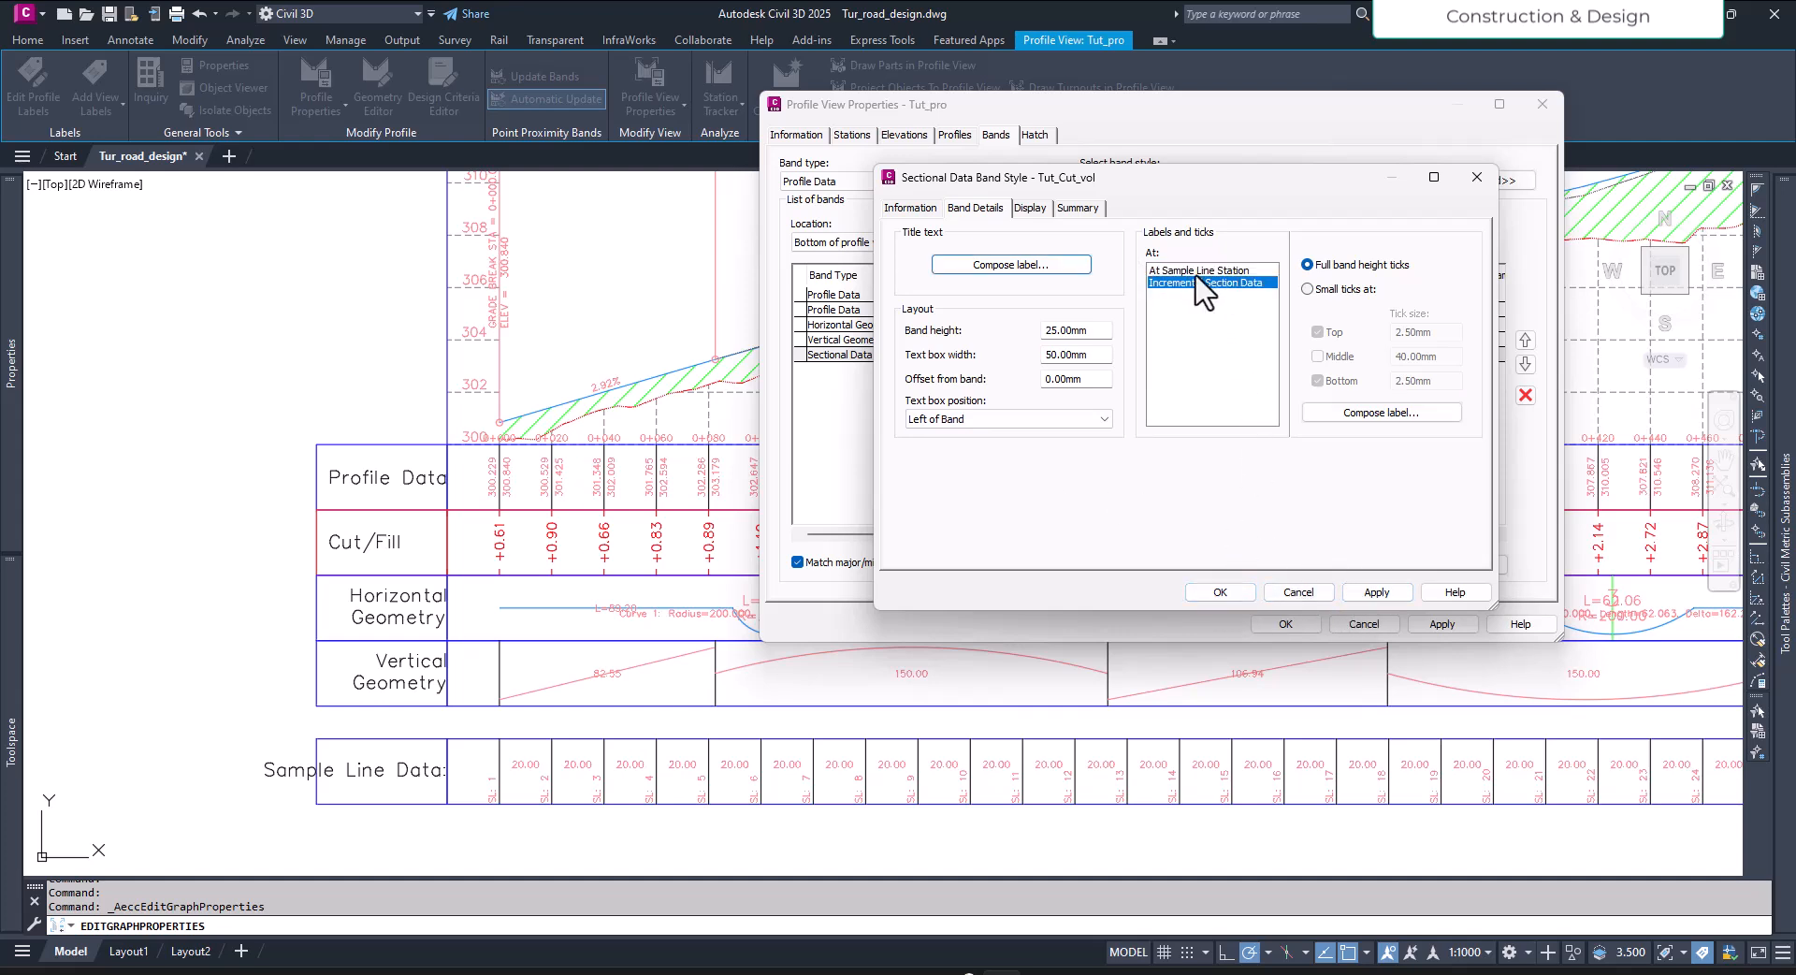
{"action": "left_click", "coordinate": [1197, 274]}
{"action": "left_click", "coordinate": [1219, 591]}
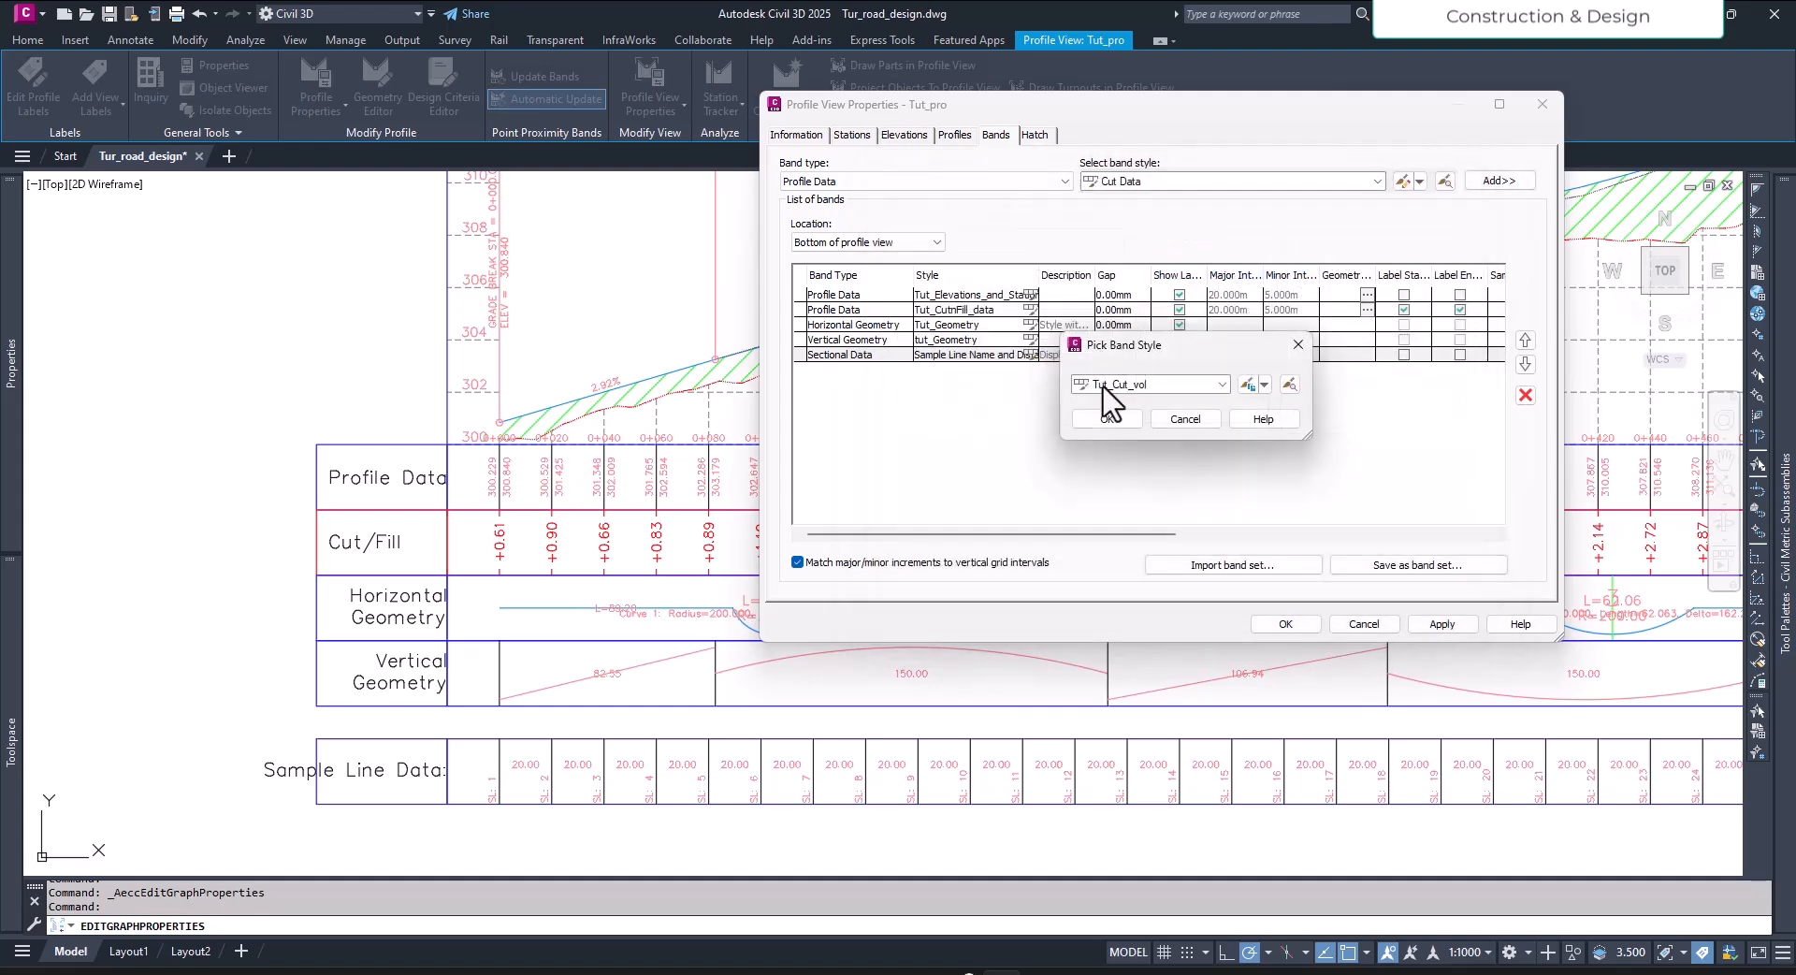
{"action": "left_click", "coordinate": [1104, 417]}
{"action": "left_click", "coordinate": [1448, 625]}
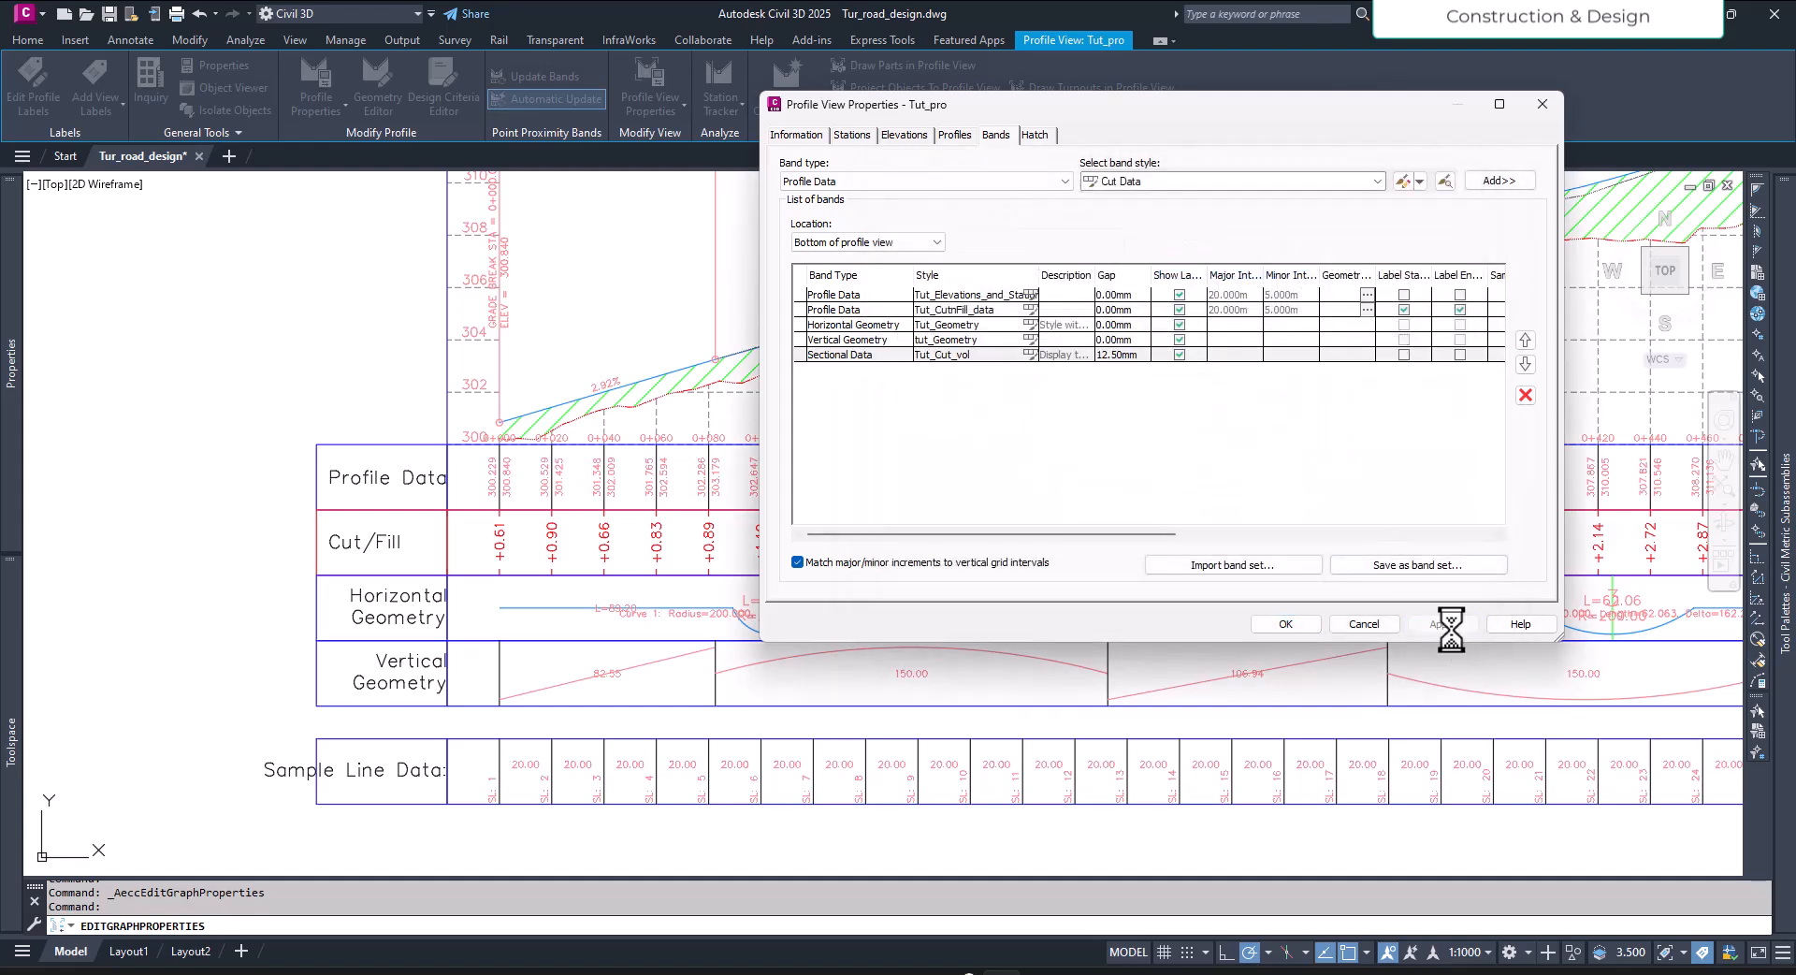
{"action": "left_click", "coordinate": [1288, 624]}
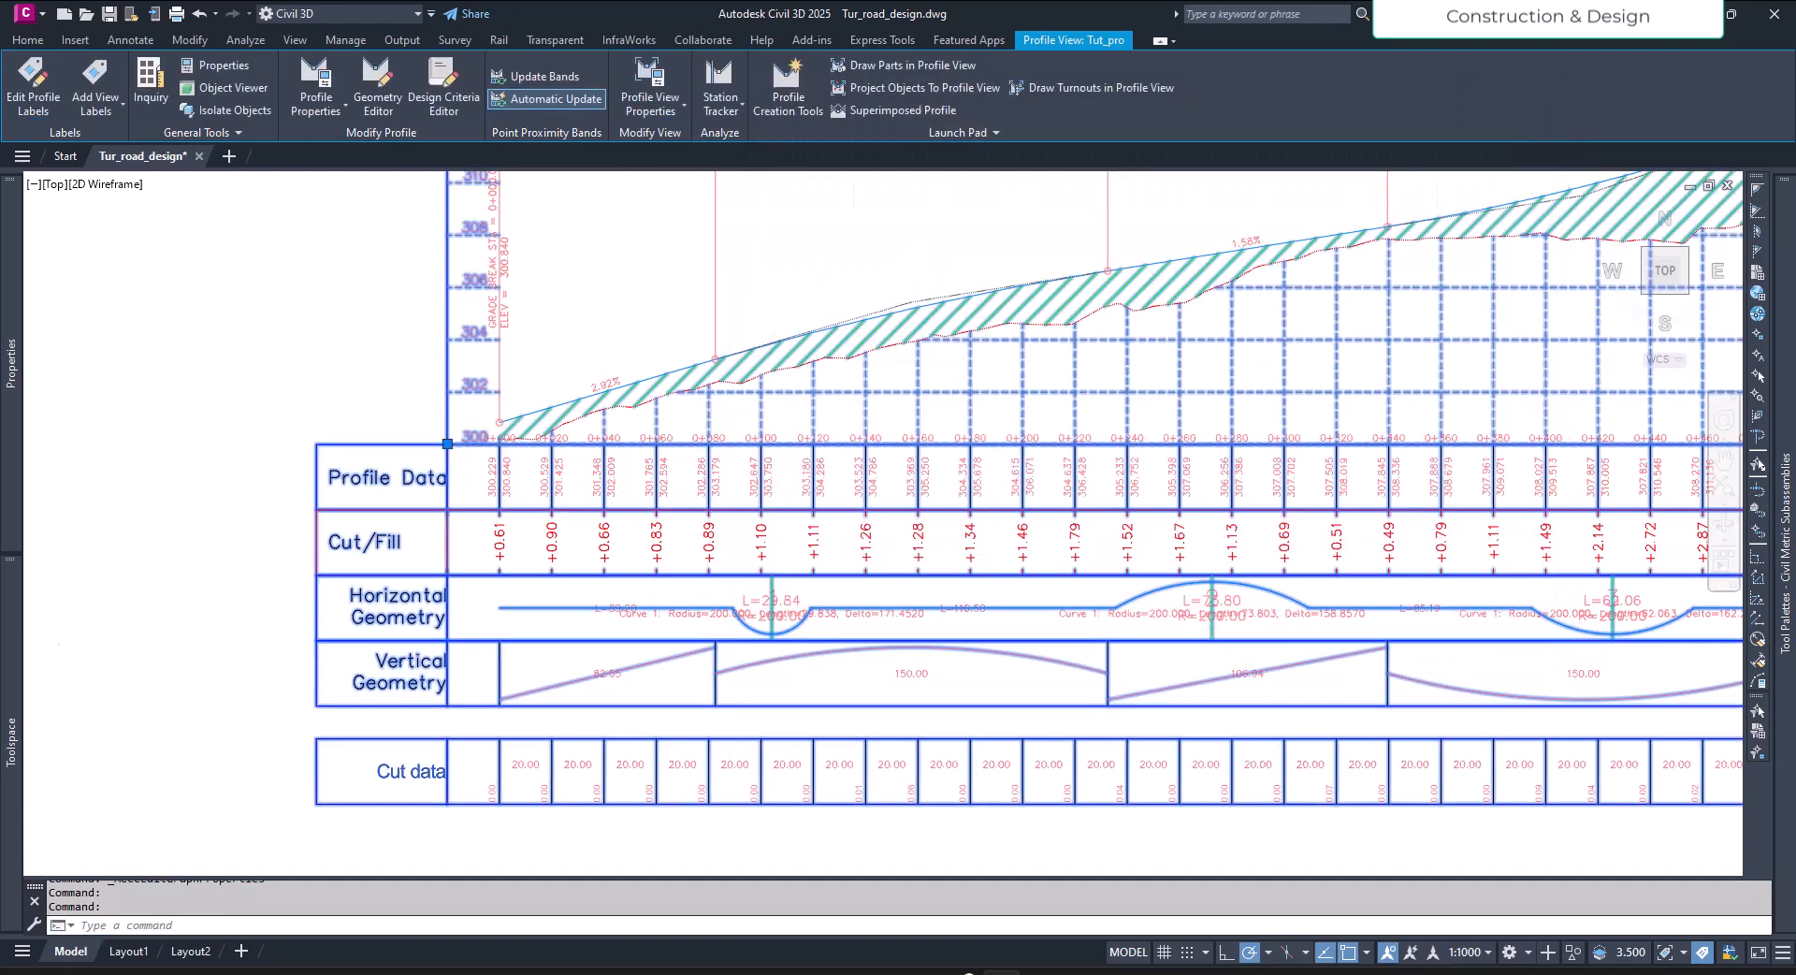
Step: Examine the cut area labels along the Cut data band and match a small non-zero one to its station
{"action": "scroll", "coordinate": [744, 810], "scroll_direction": "up", "scroll_amount": 4}
{"action": "key", "text": "Escape"}
{"action": "scroll", "coordinate": [802, 780], "scroll_direction": "down", "scroll_amount": 3}
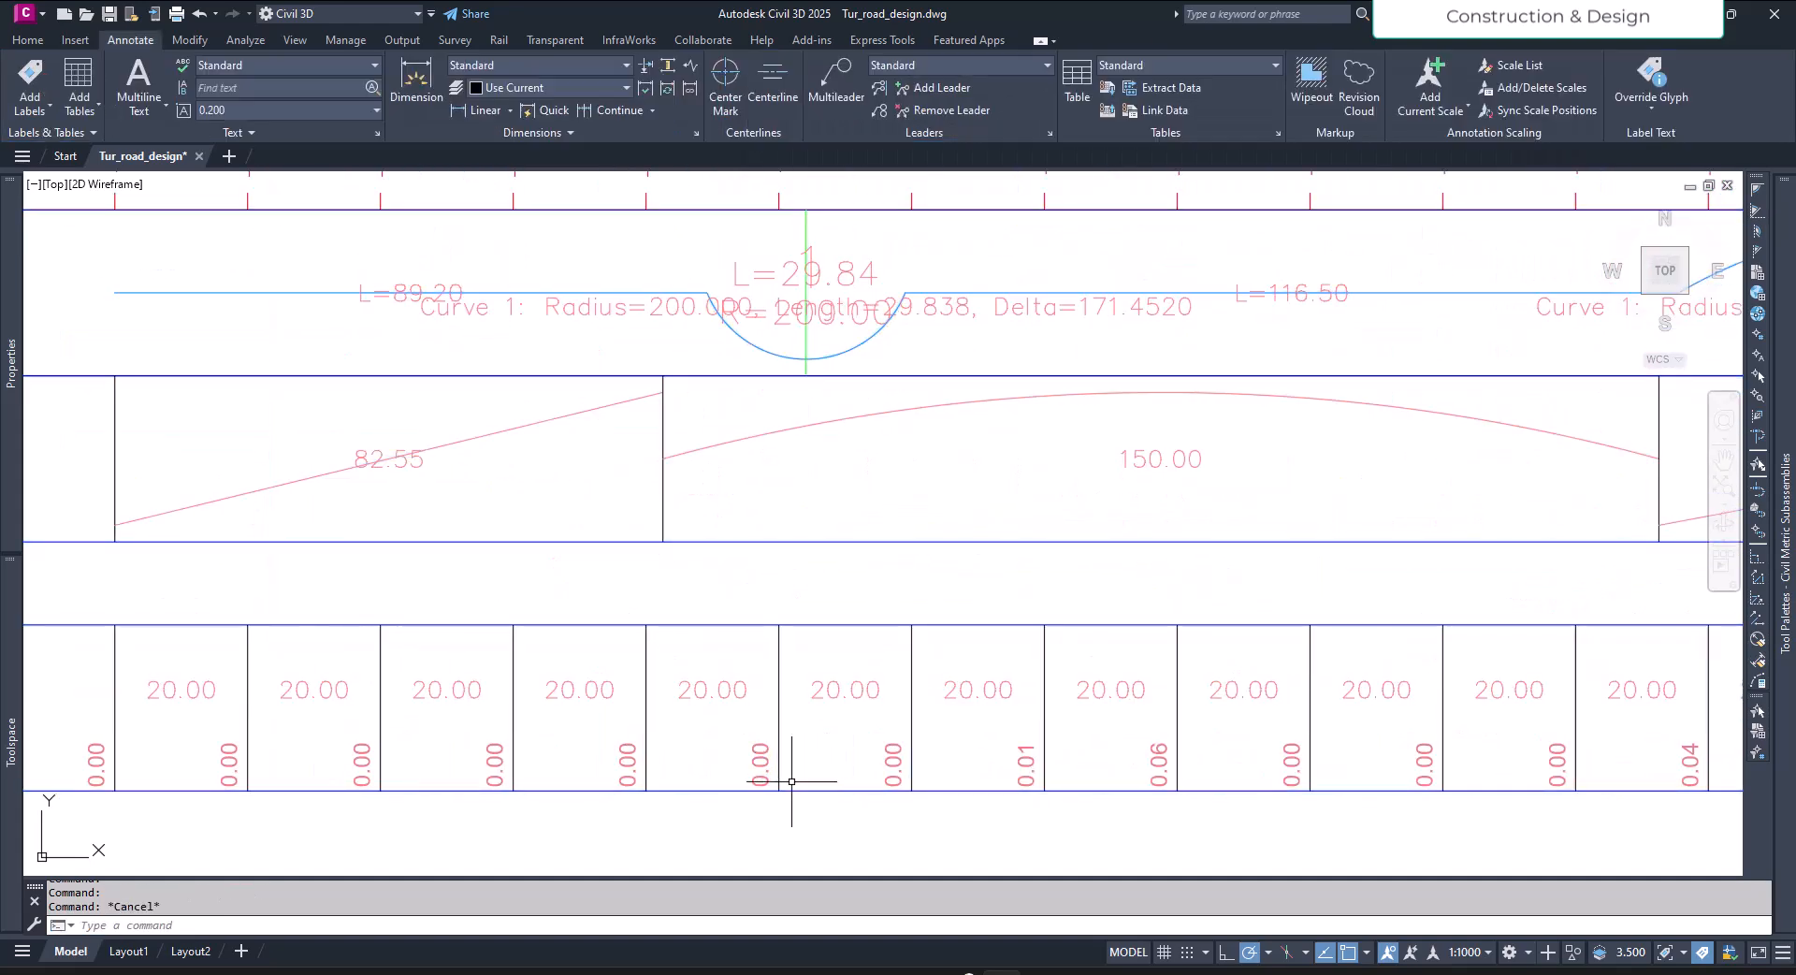
{"action": "middle_click_drag", "start_coordinate": [1387, 506], "coordinate": [1163, 458]}
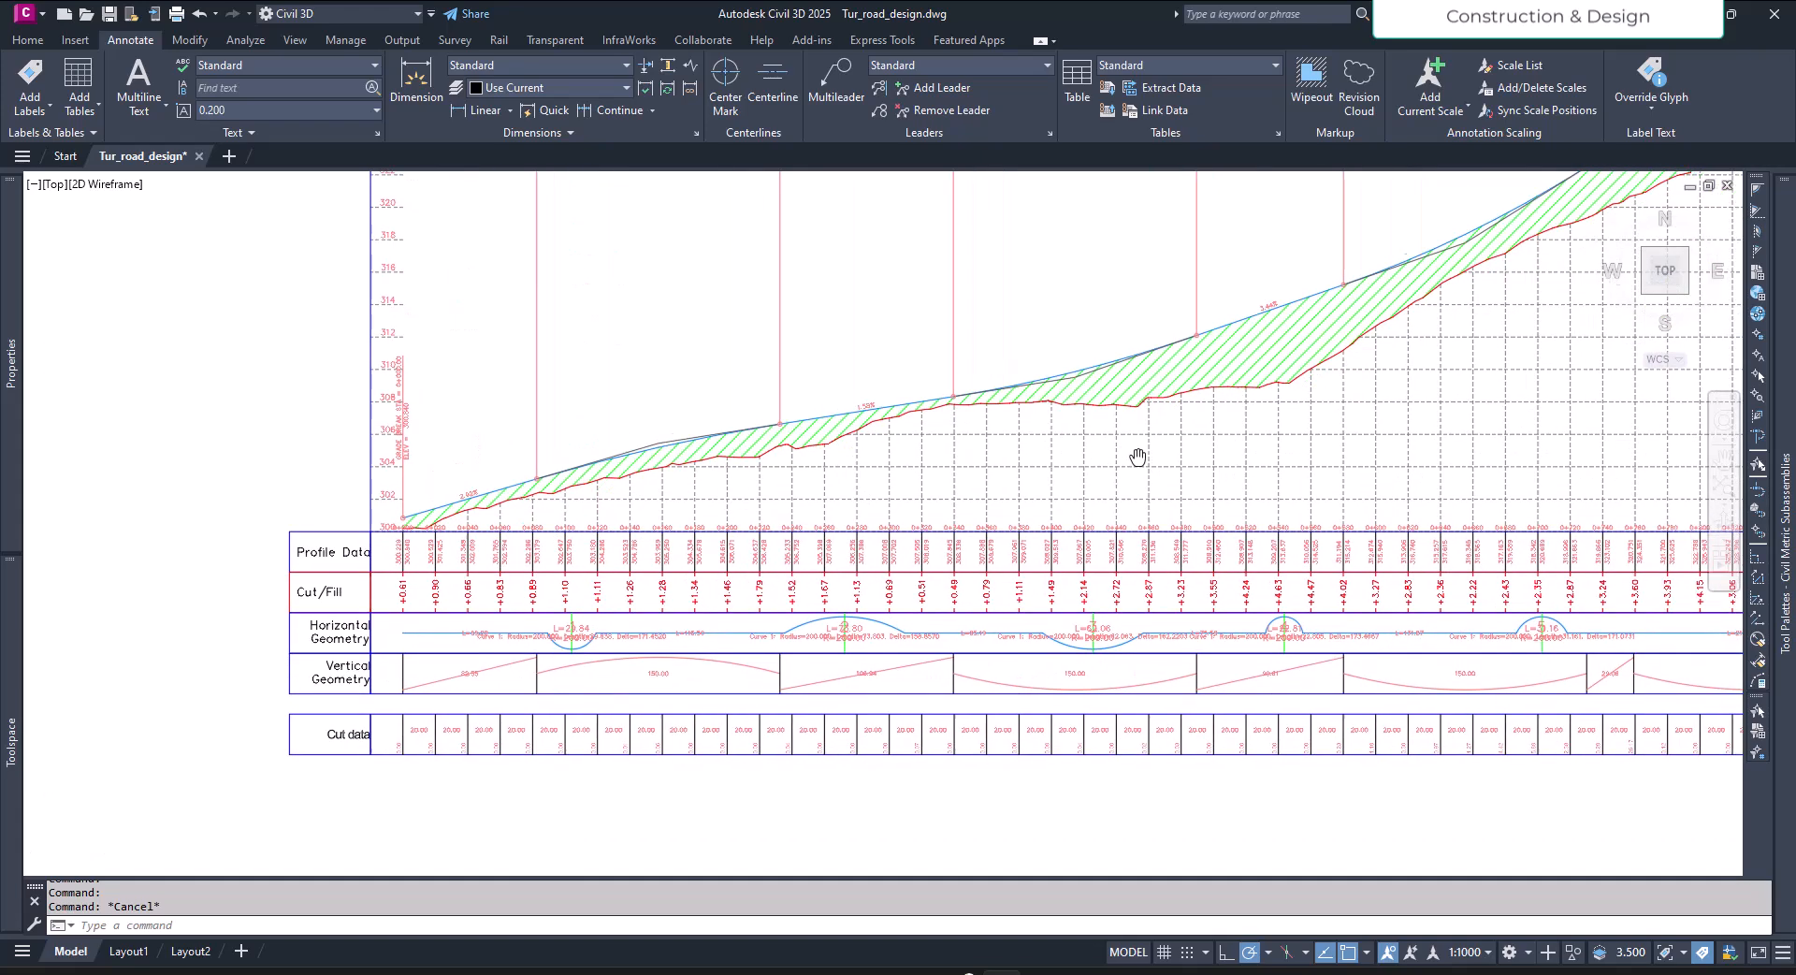
{"action": "scroll", "coordinate": [1038, 739], "scroll_direction": "up", "scroll_amount": 4}
{"action": "scroll", "coordinate": [1055, 763], "scroll_direction": "up", "scroll_amount": 2}
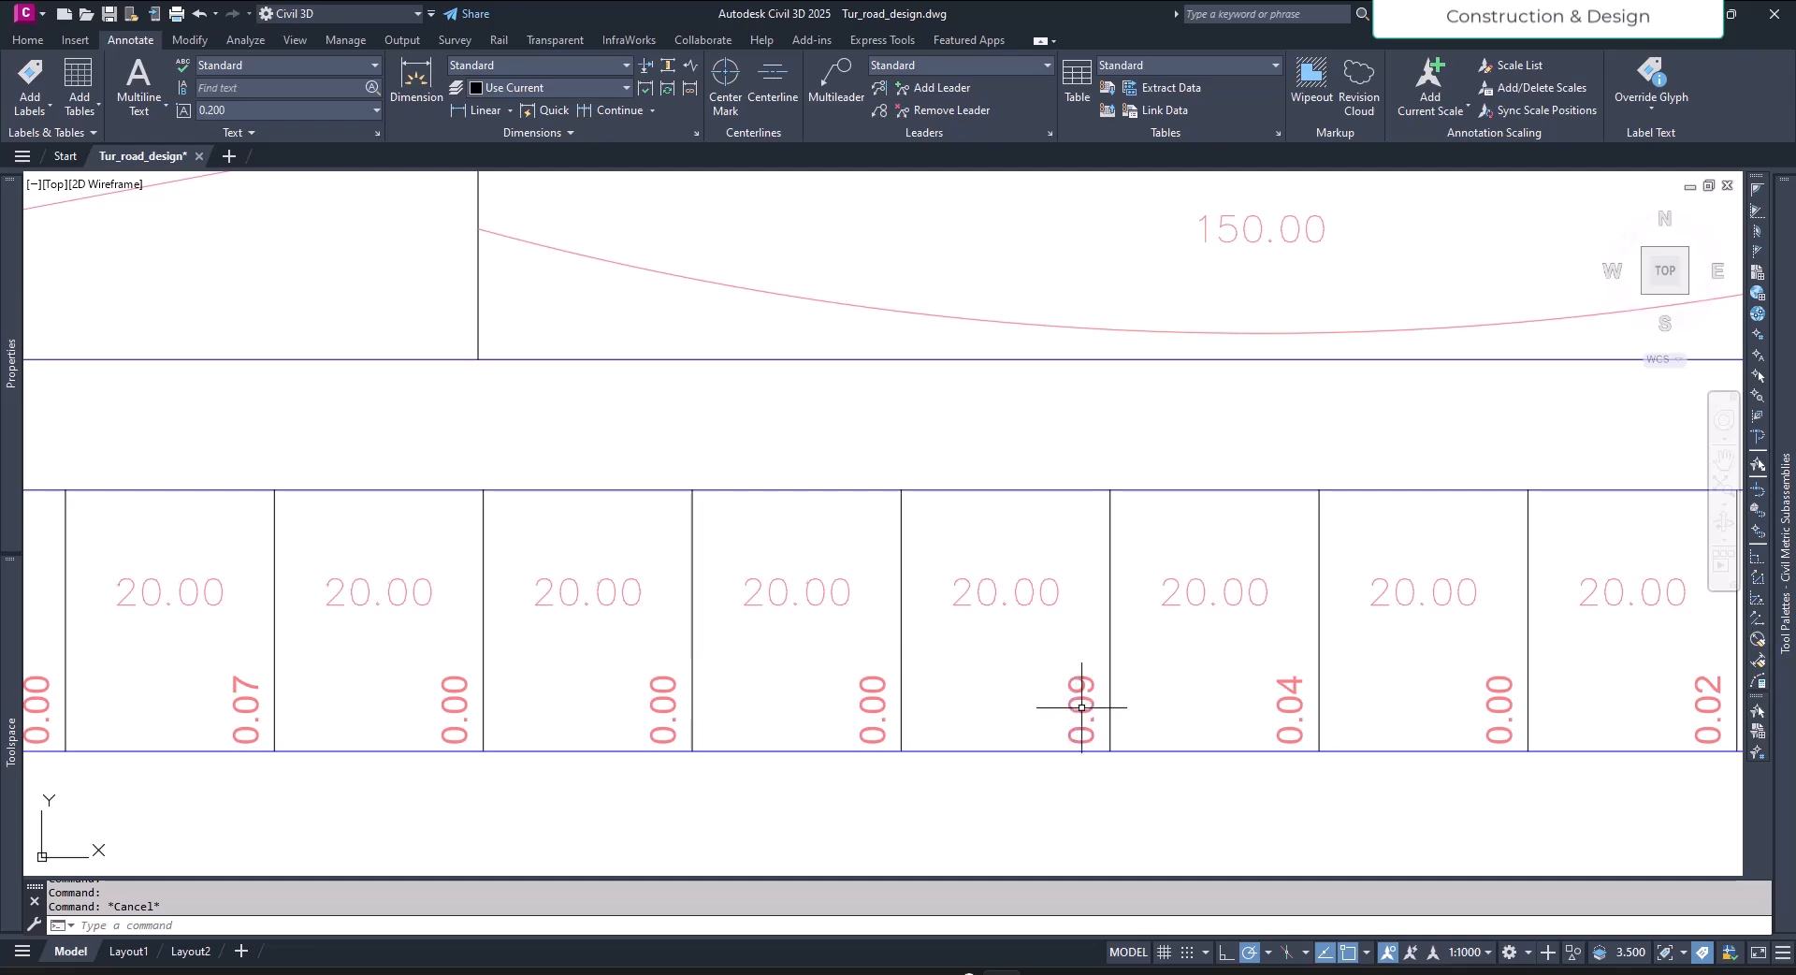
{"action": "scroll", "coordinate": [1078, 706], "scroll_direction": "down", "scroll_amount": 5}
{"action": "scroll", "coordinate": [1080, 716], "scroll_direction": "up", "scroll_amount": 5}
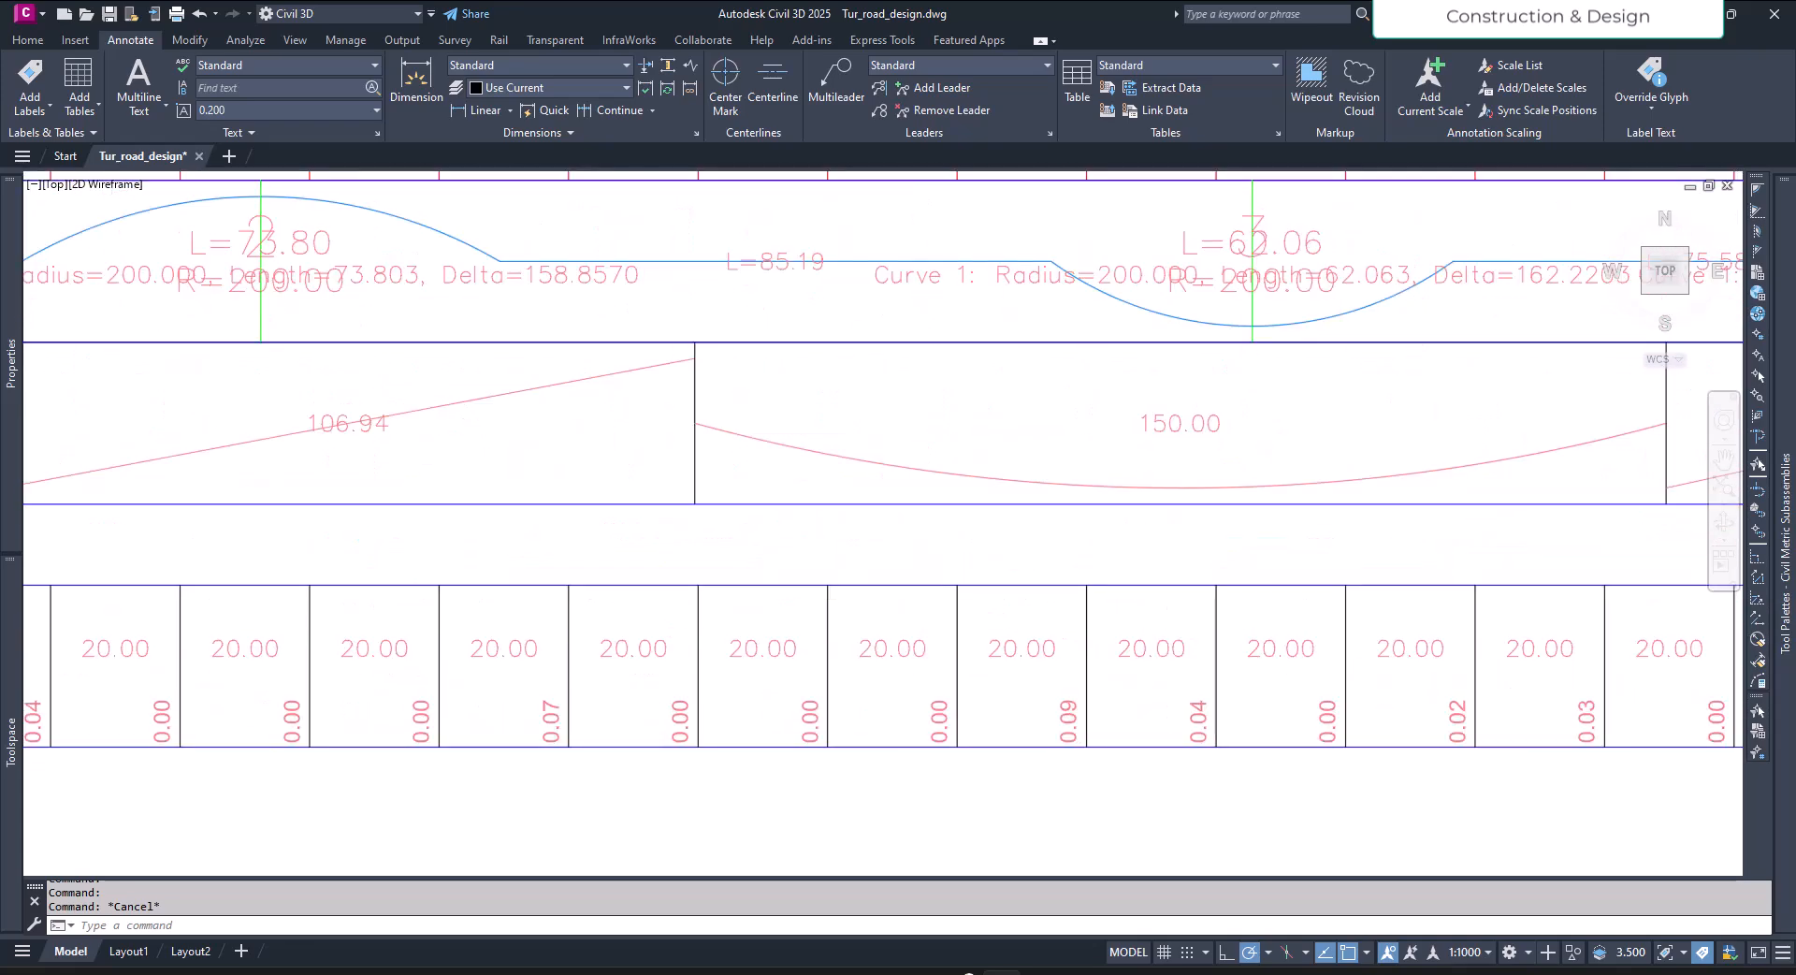
{"action": "scroll", "coordinate": [1087, 714], "scroll_direction": "down", "scroll_amount": 3}
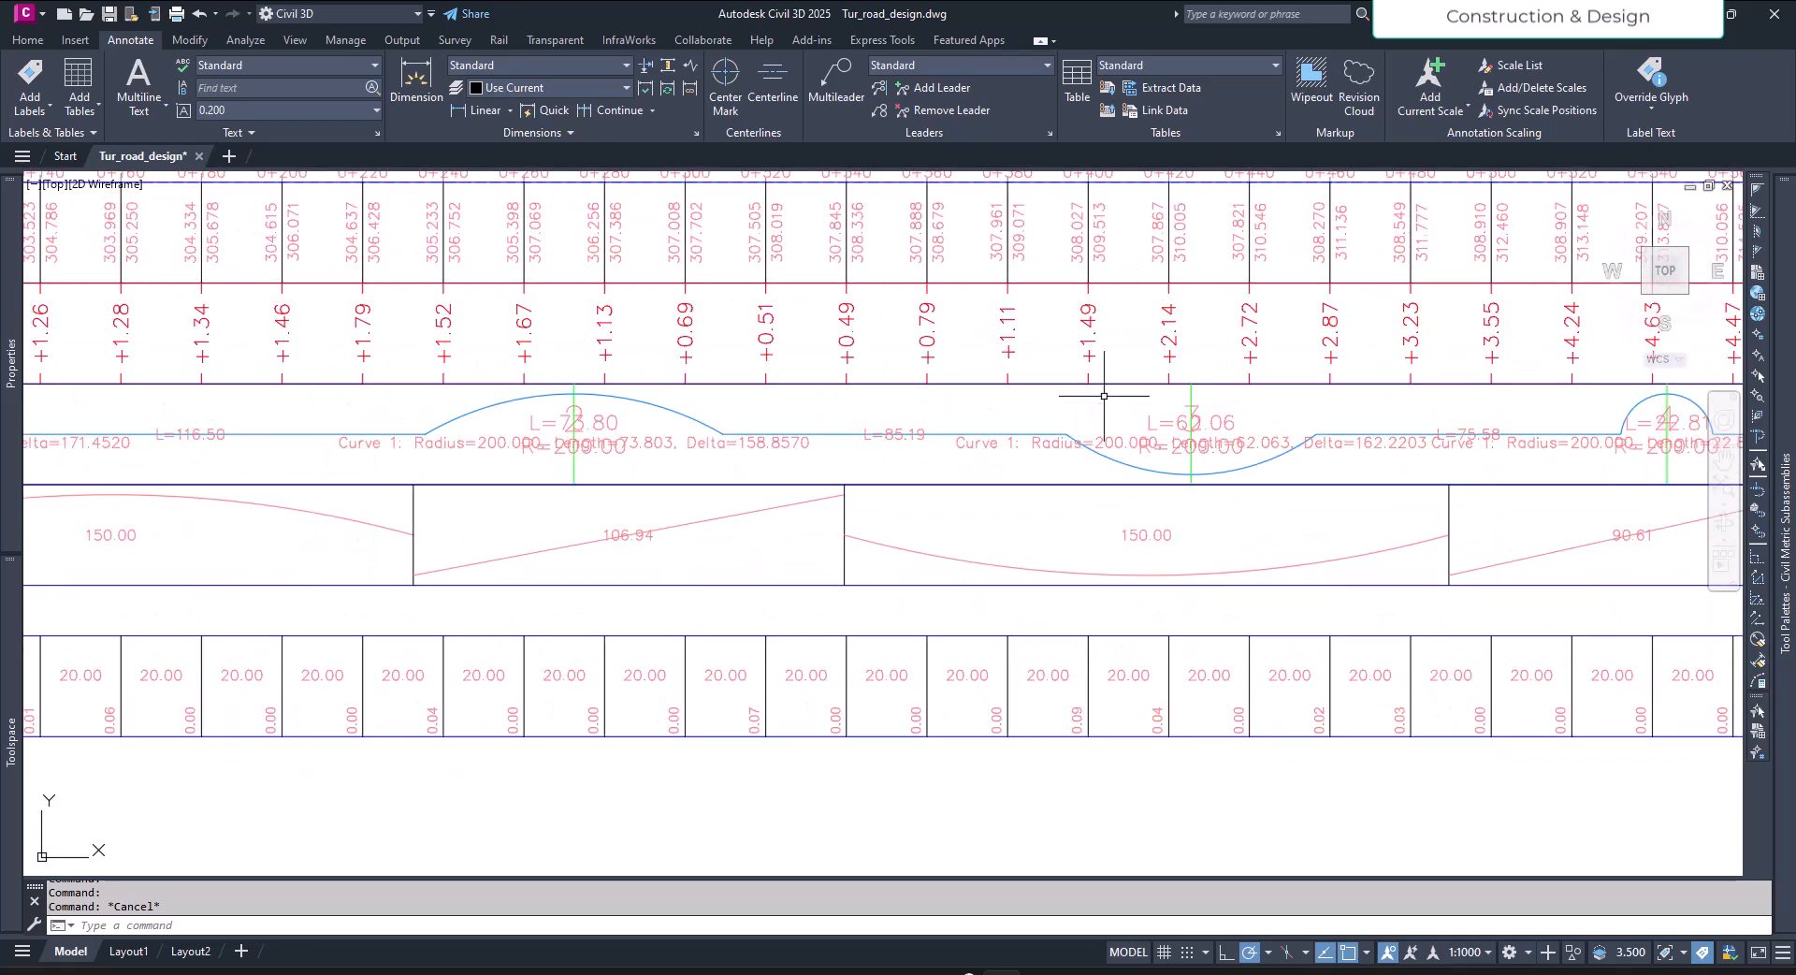
{"action": "scroll", "coordinate": [1100, 416], "scroll_direction": "down", "scroll_amount": 1}
{"action": "scroll", "coordinate": [1108, 370], "scroll_direction": "up", "scroll_amount": 5}
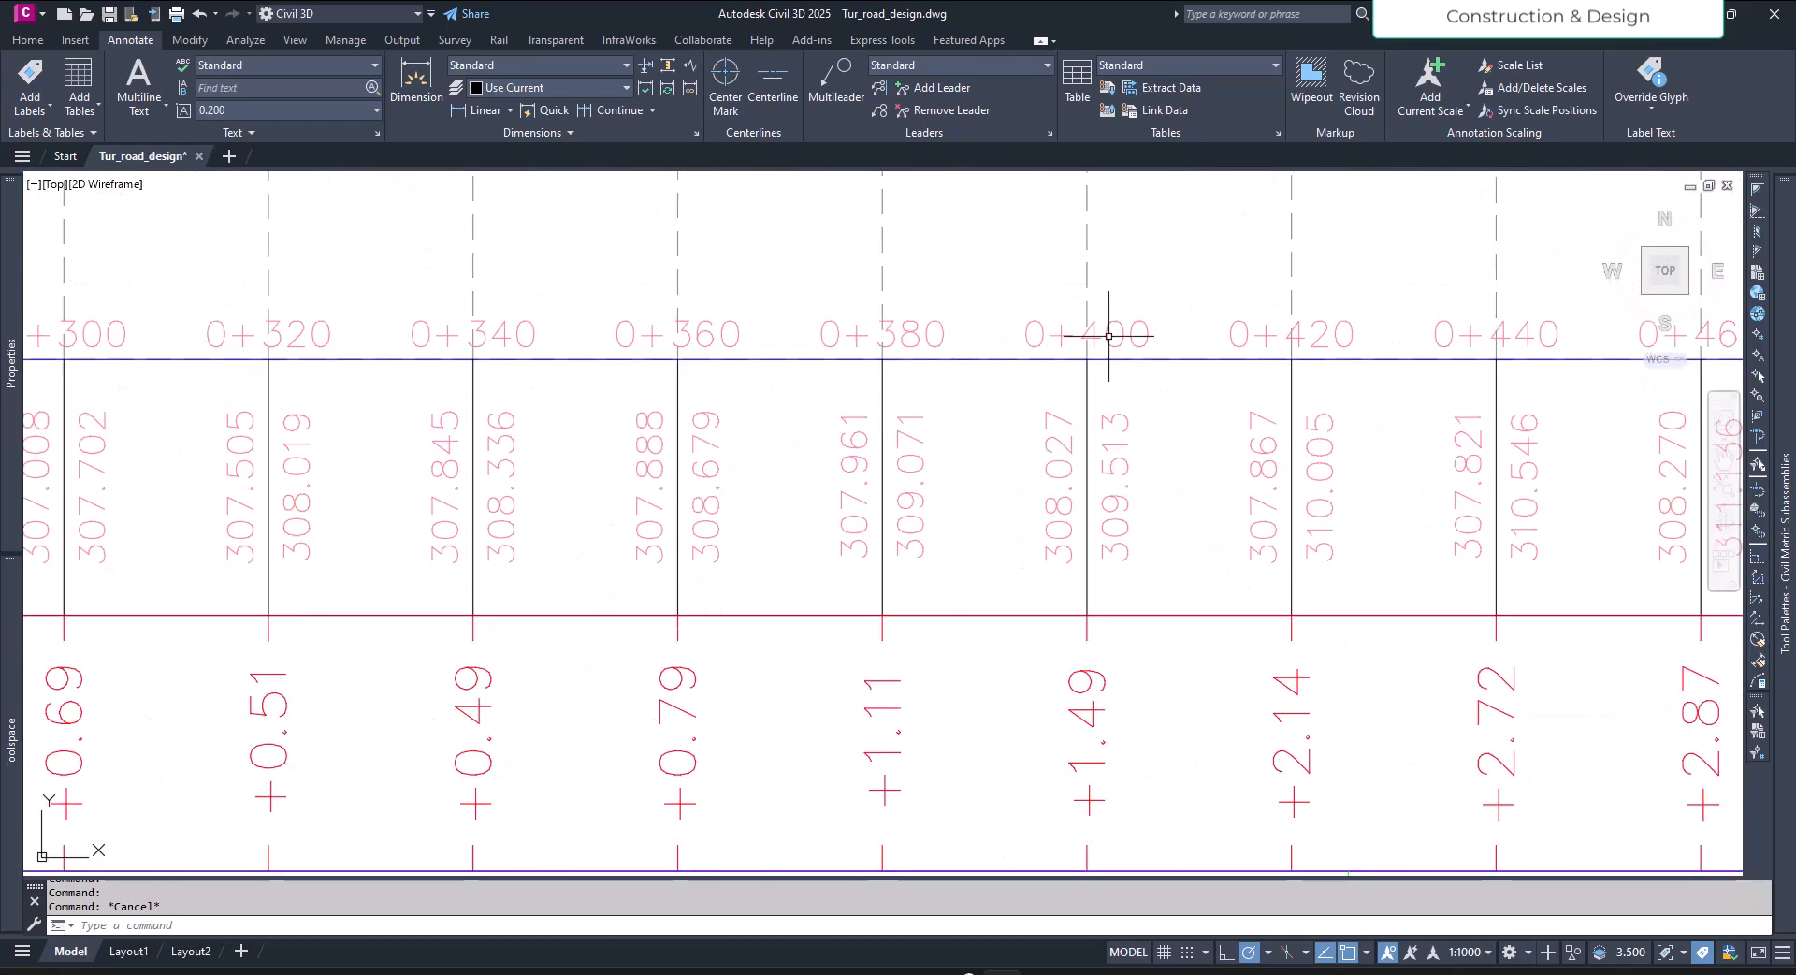
{"action": "scroll", "coordinate": [1063, 337], "scroll_direction": "down", "scroll_amount": 4}
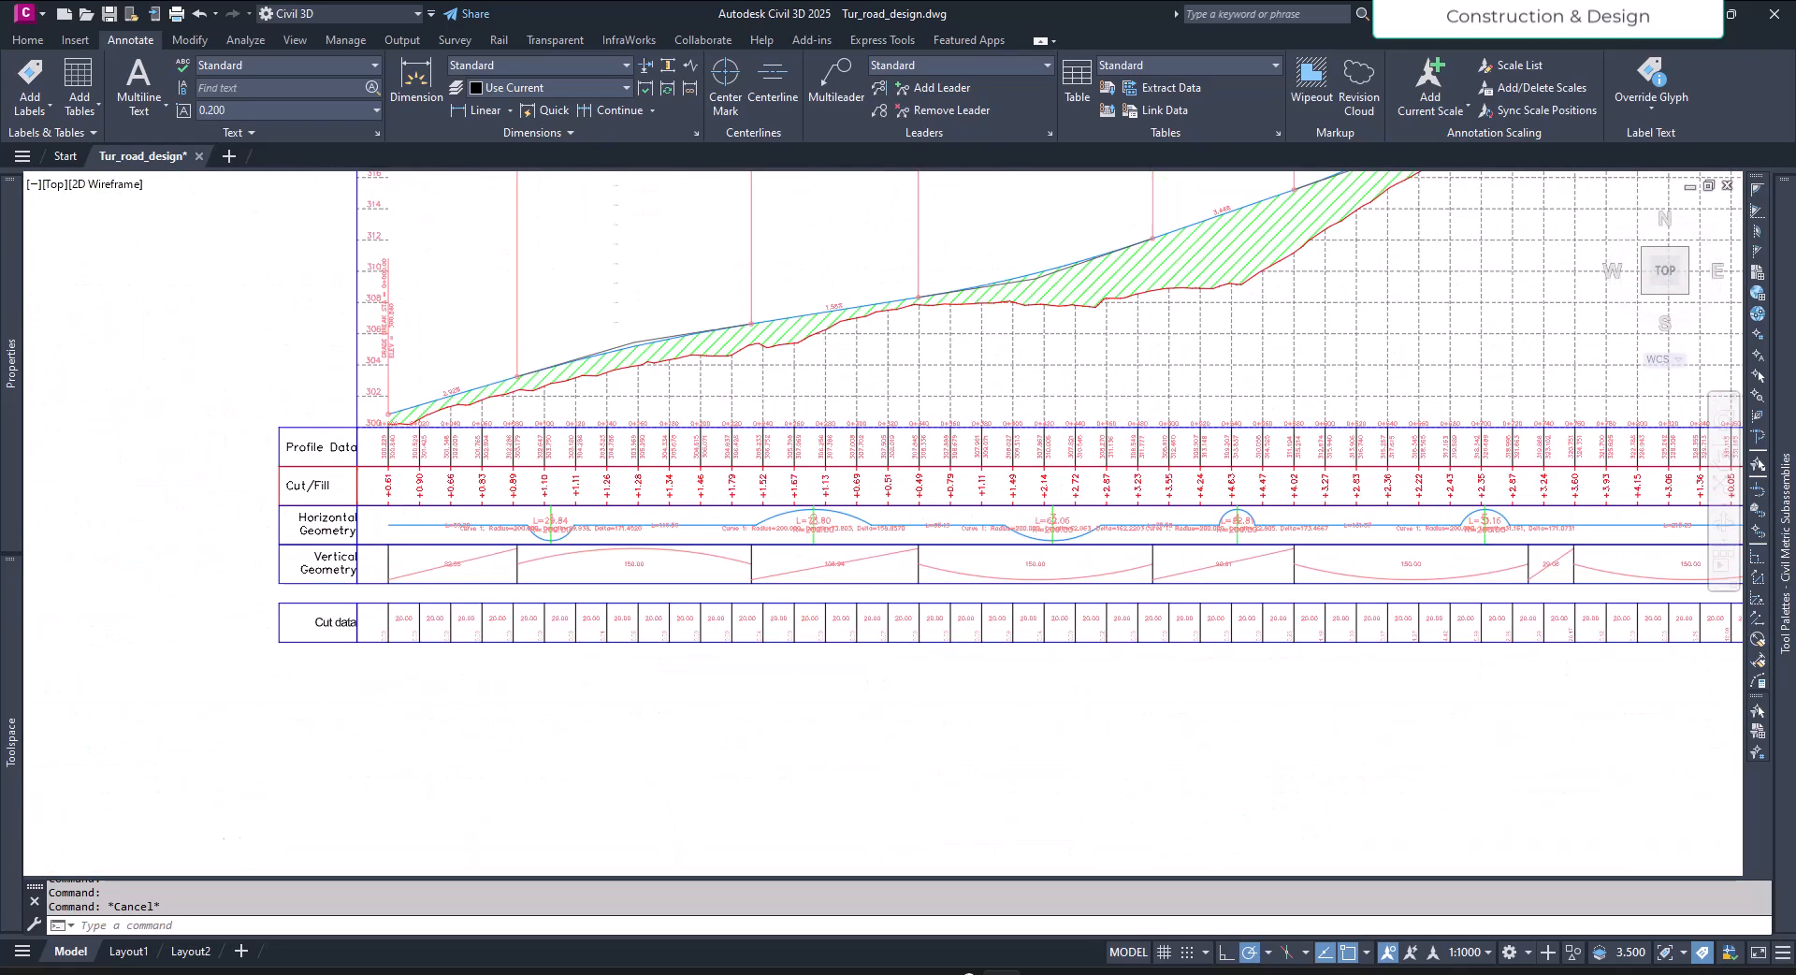
Step: Inspect the red cut region against the existing ground line in the cross section at station 0+400
{"action": "scroll", "coordinate": [999, 439], "scroll_direction": "down", "scroll_amount": 5}
{"action": "scroll", "coordinate": [1356, 458], "scroll_direction": "up", "scroll_amount": 4}
{"action": "scroll", "coordinate": [1305, 441], "scroll_direction": "up", "scroll_amount": 5}
{"action": "scroll", "coordinate": [1072, 581], "scroll_direction": "down", "scroll_amount": 2}
{"action": "scroll", "coordinate": [1203, 540], "scroll_direction": "up", "scroll_amount": 4}
{"action": "middle_click_drag", "start_coordinate": [1298, 598], "coordinate": [877, 503]}
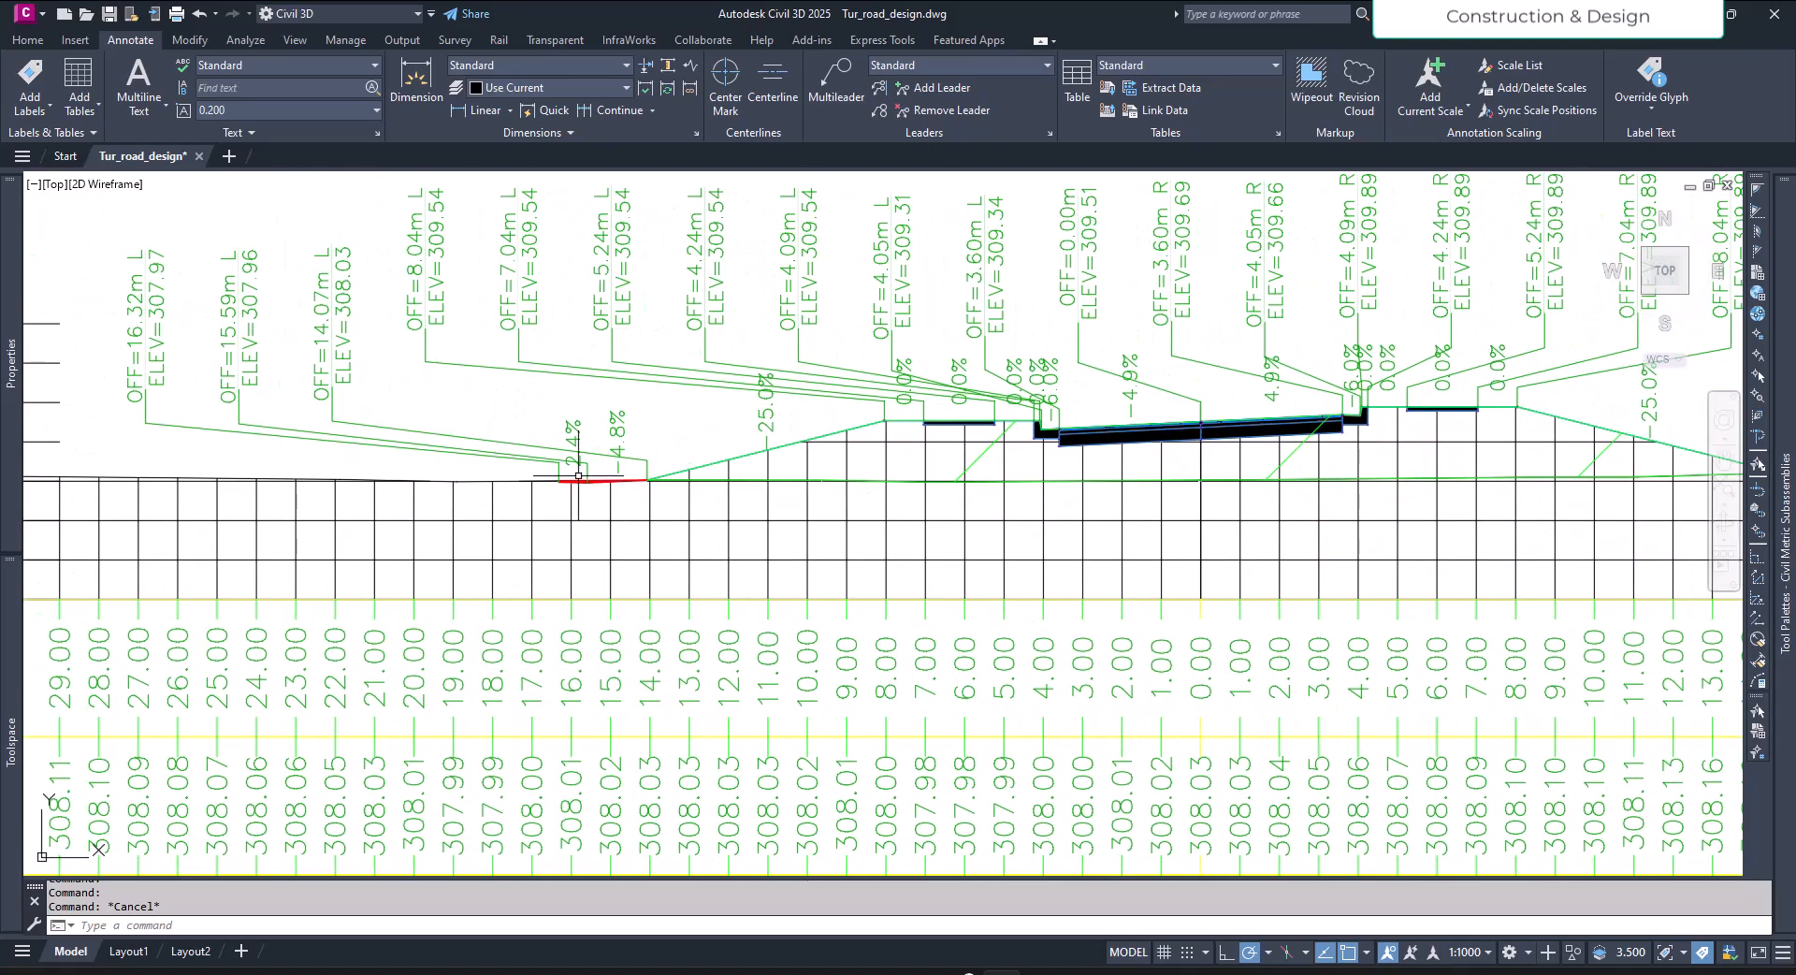
{"action": "scroll", "coordinate": [578, 475], "scroll_direction": "up", "scroll_amount": 8}
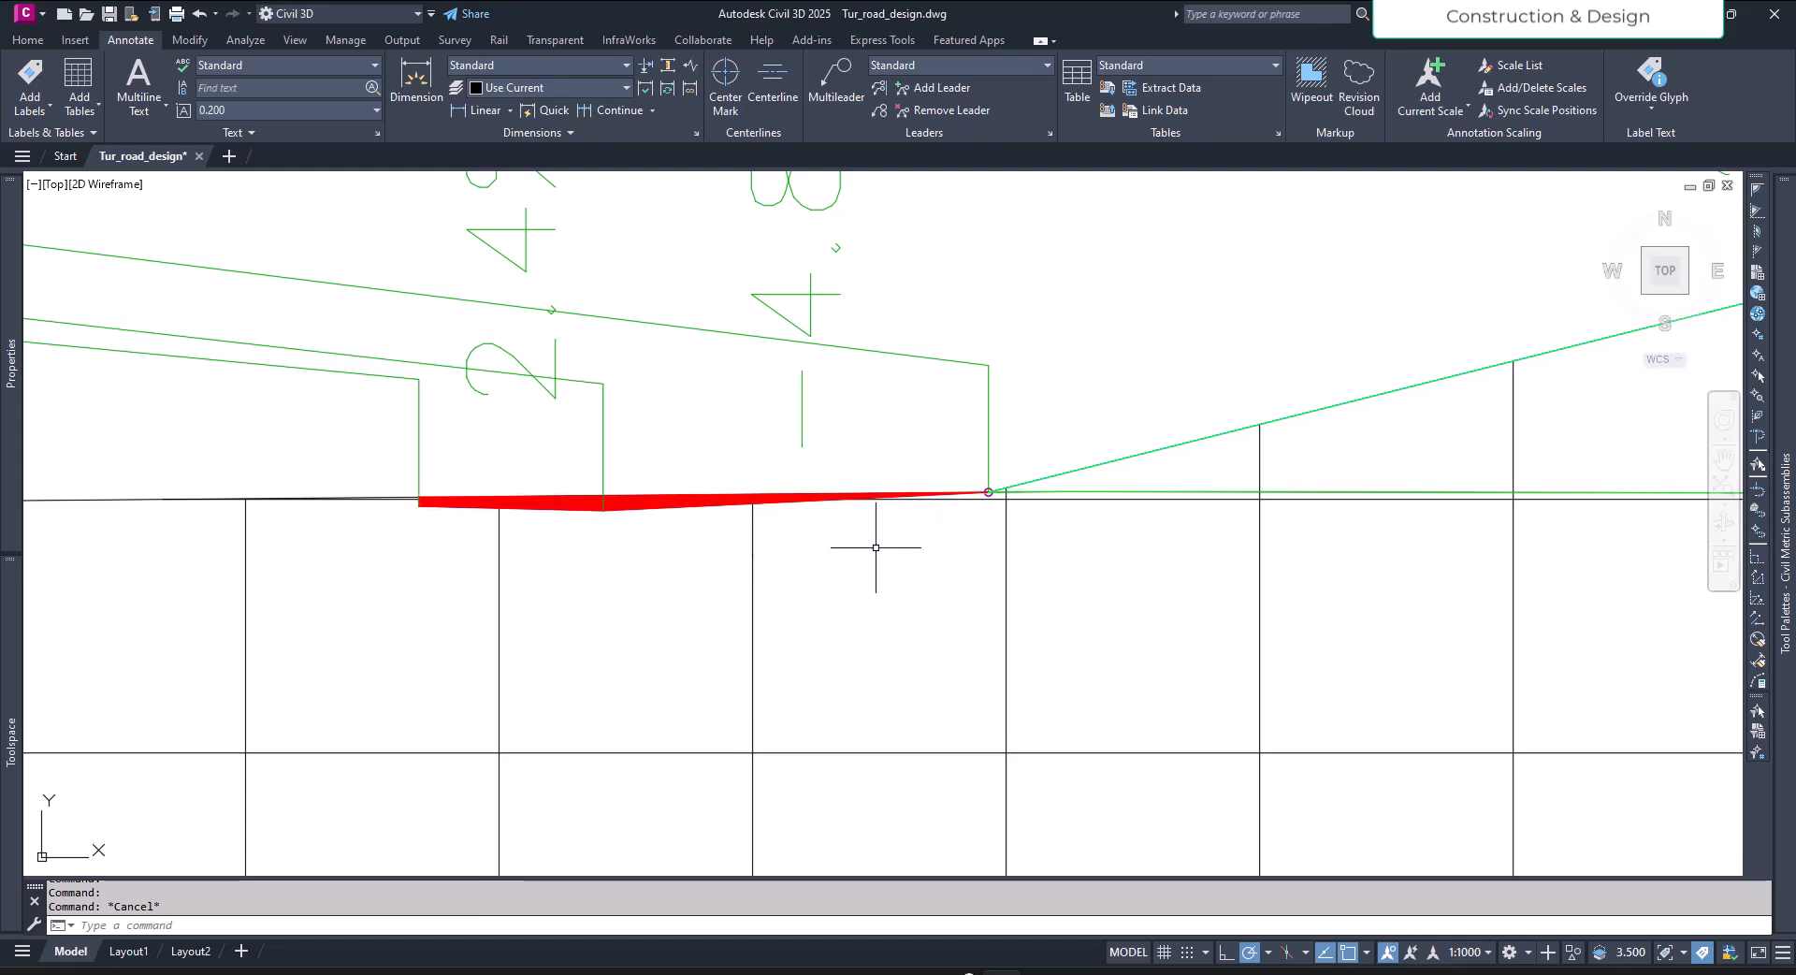
{"action": "scroll", "coordinate": [869, 540], "scroll_direction": "down", "scroll_amount": 6}
{"action": "middle_click_drag", "start_coordinate": [1112, 516], "coordinate": [1006, 512]}
{"action": "scroll", "coordinate": [718, 549], "scroll_direction": "up", "scroll_amount": 6}
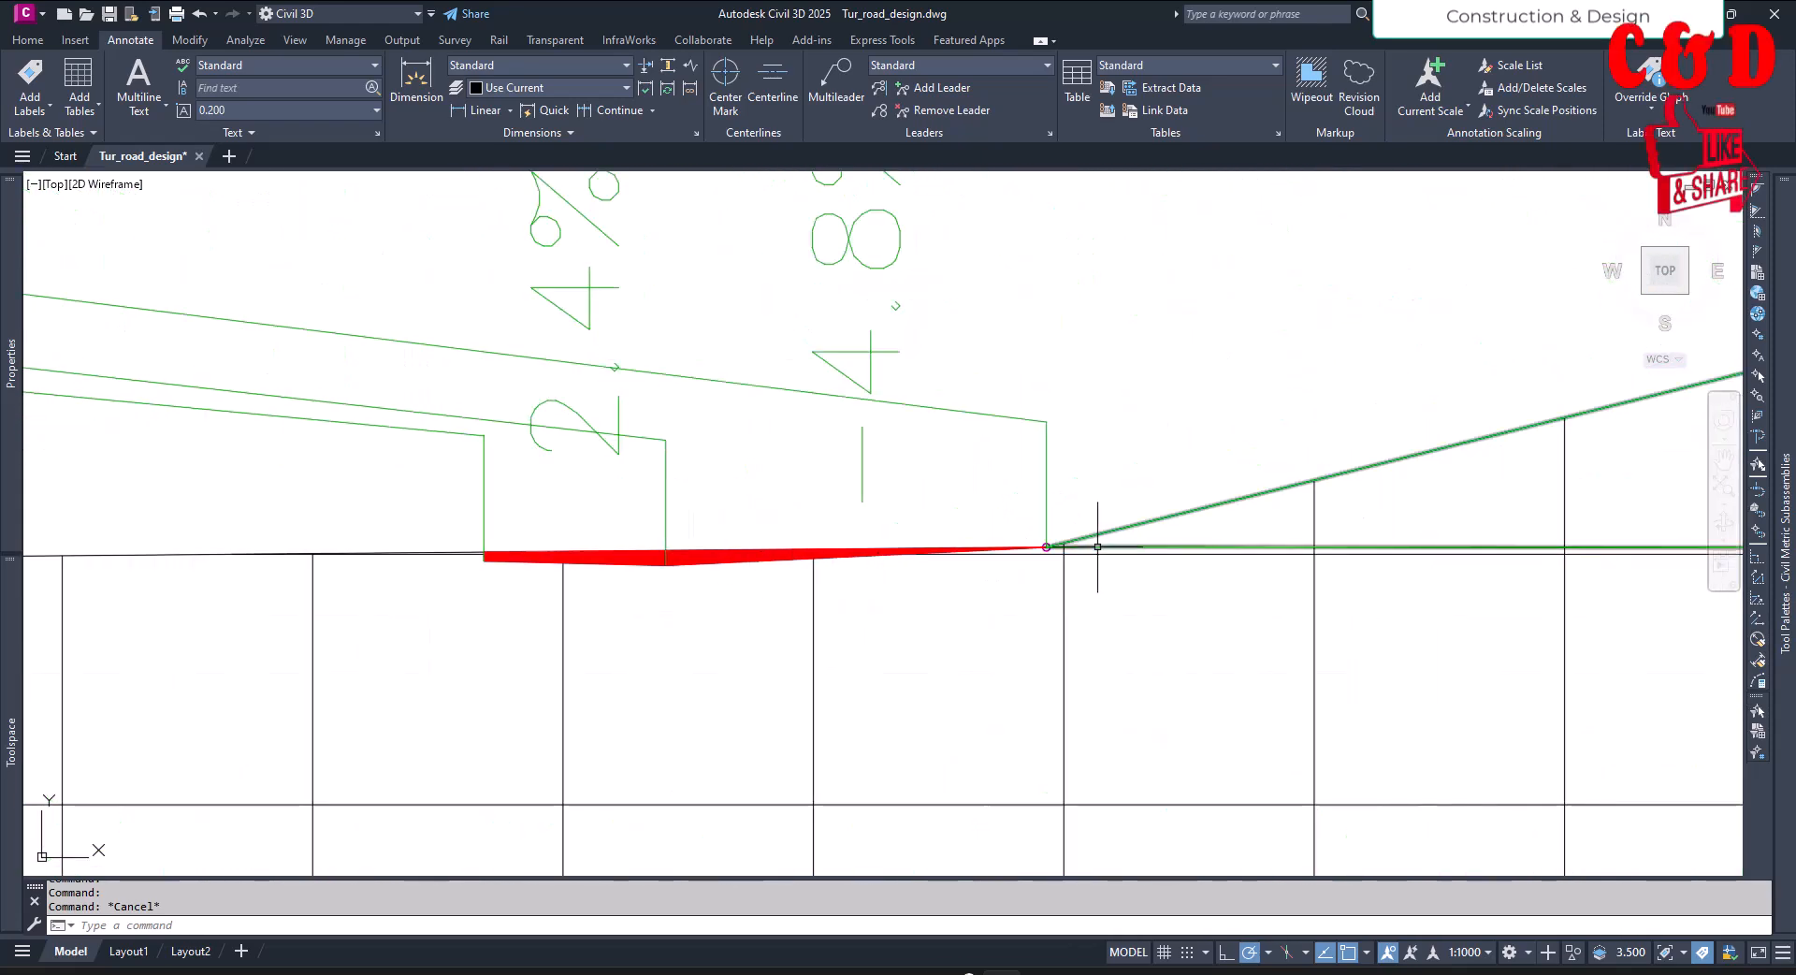
{"action": "left_click", "coordinate": [436, 551]}
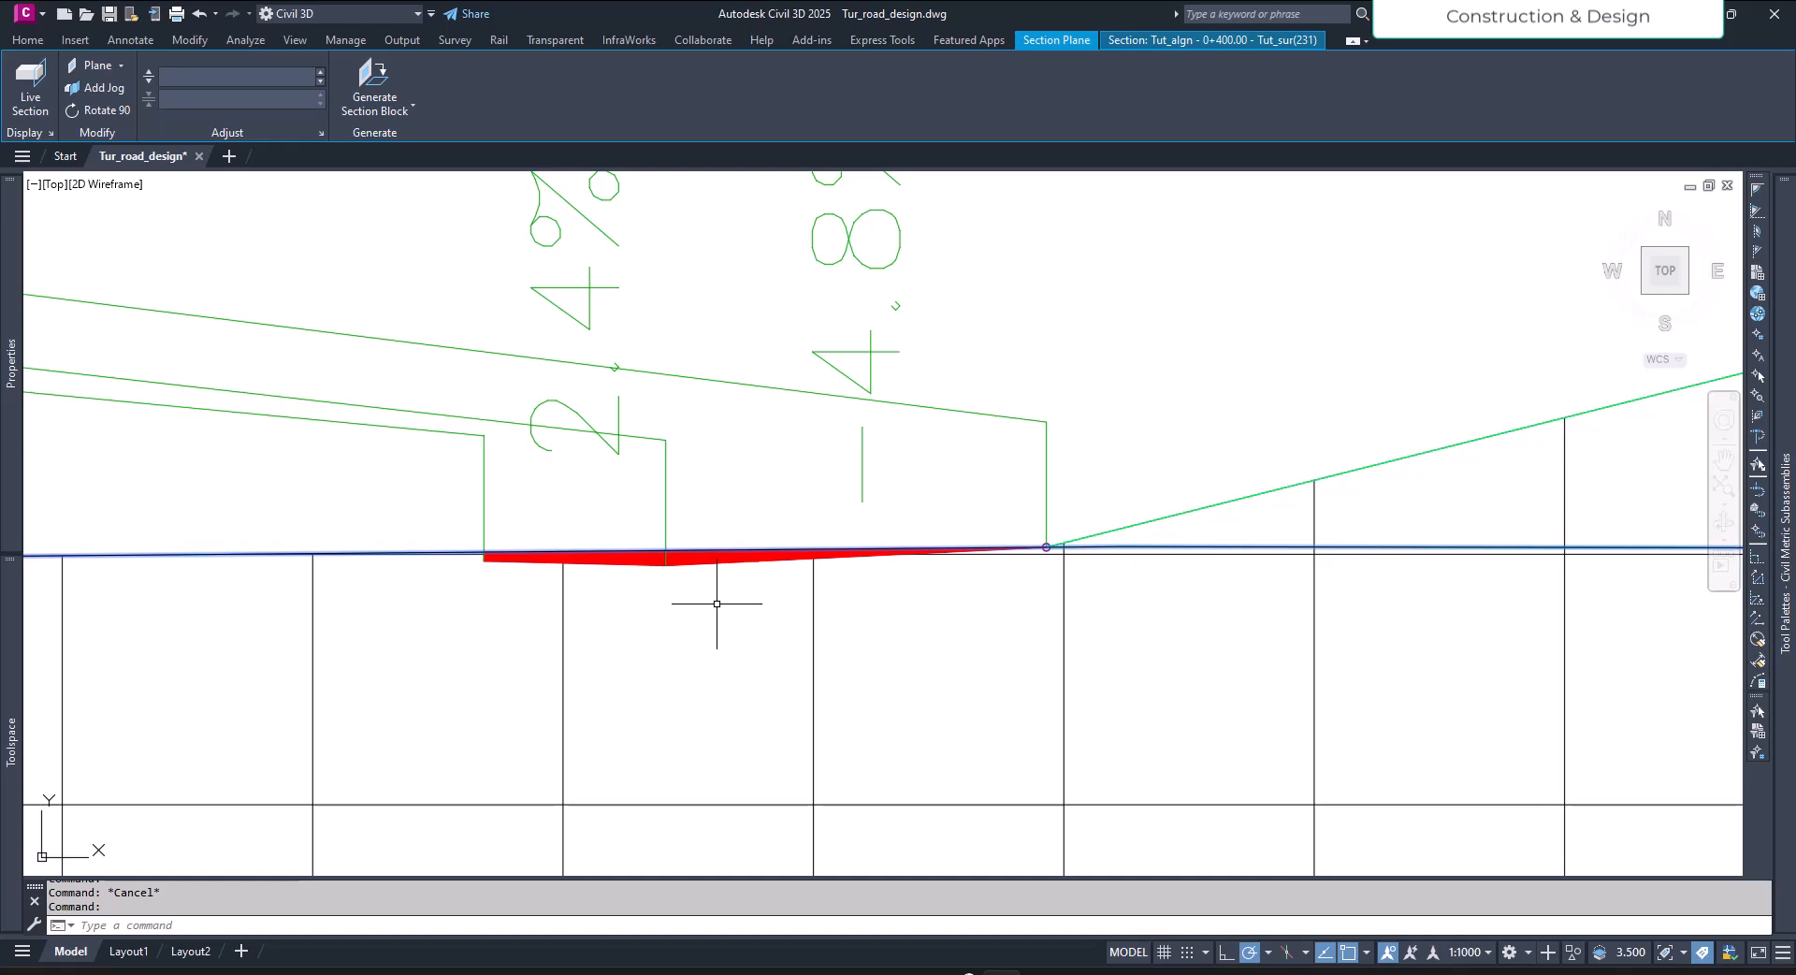
{"action": "scroll", "coordinate": [720, 608], "scroll_direction": "down", "scroll_amount": 4}
{"action": "key", "text": "Escape"}
Step: Compare the cut area labels along the Cut data band with the fill and cut stretches of the road profile
{"action": "scroll", "coordinate": [1002, 608], "scroll_direction": "down", "scroll_amount": 10}
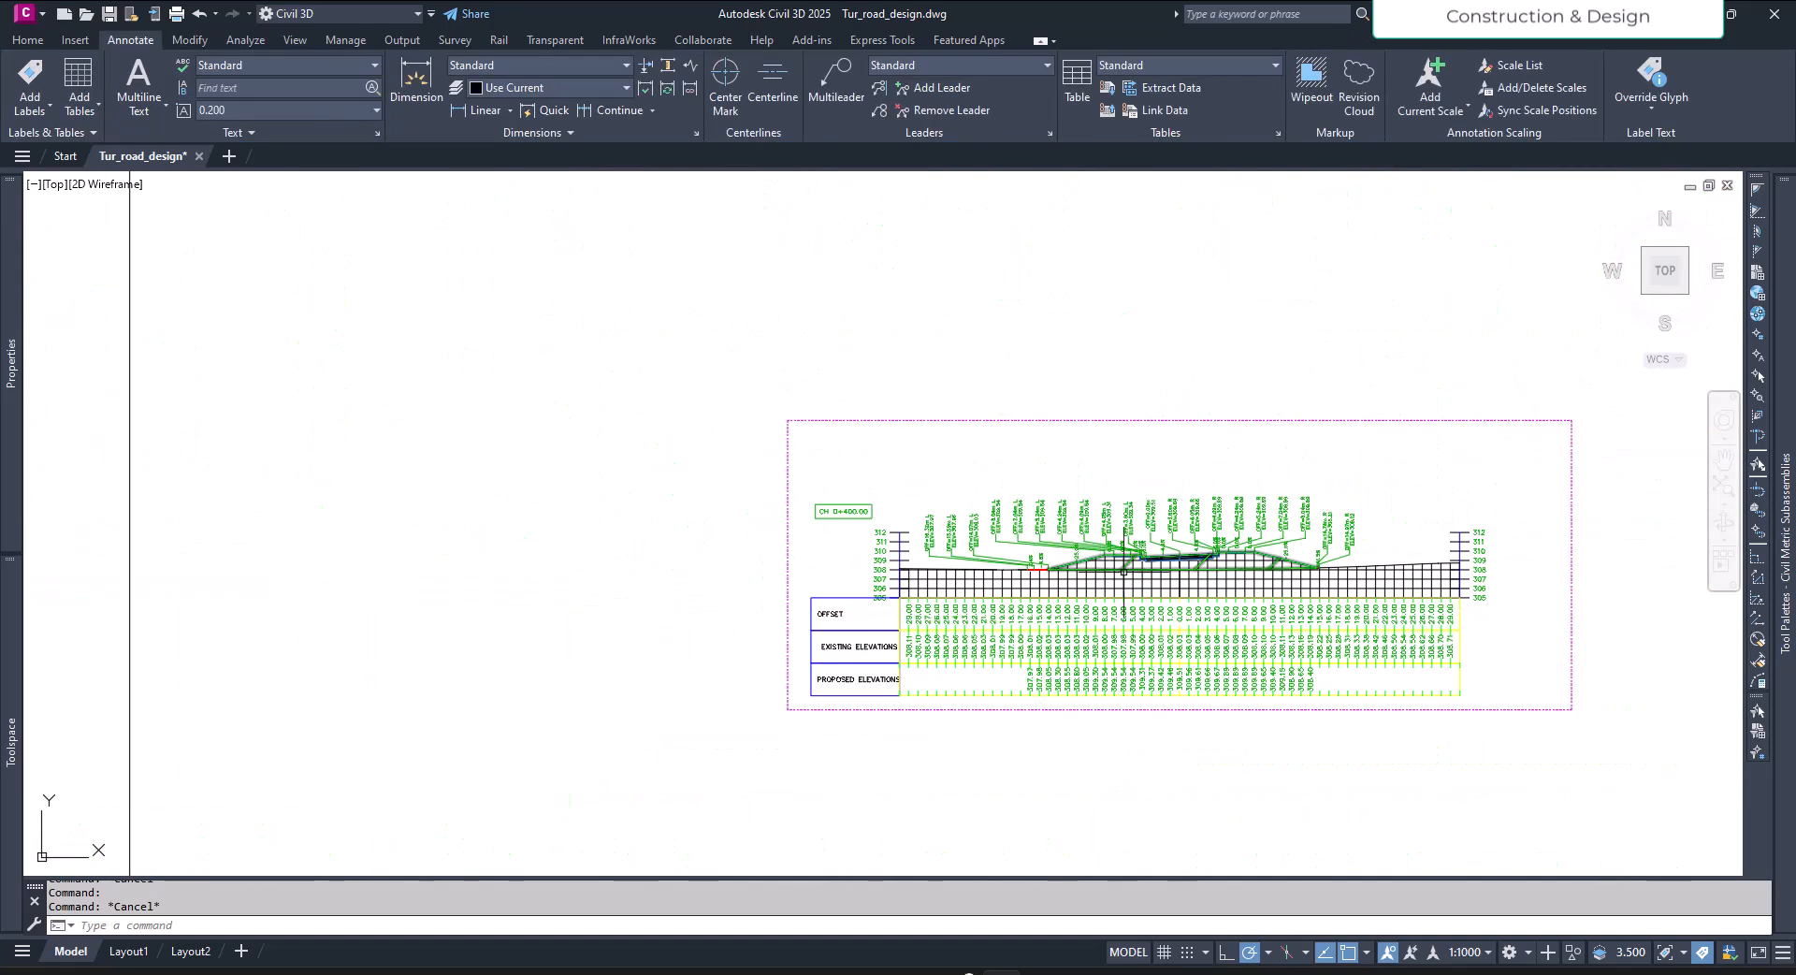
{"action": "scroll", "coordinate": [734, 655], "scroll_direction": "up", "scroll_amount": 5}
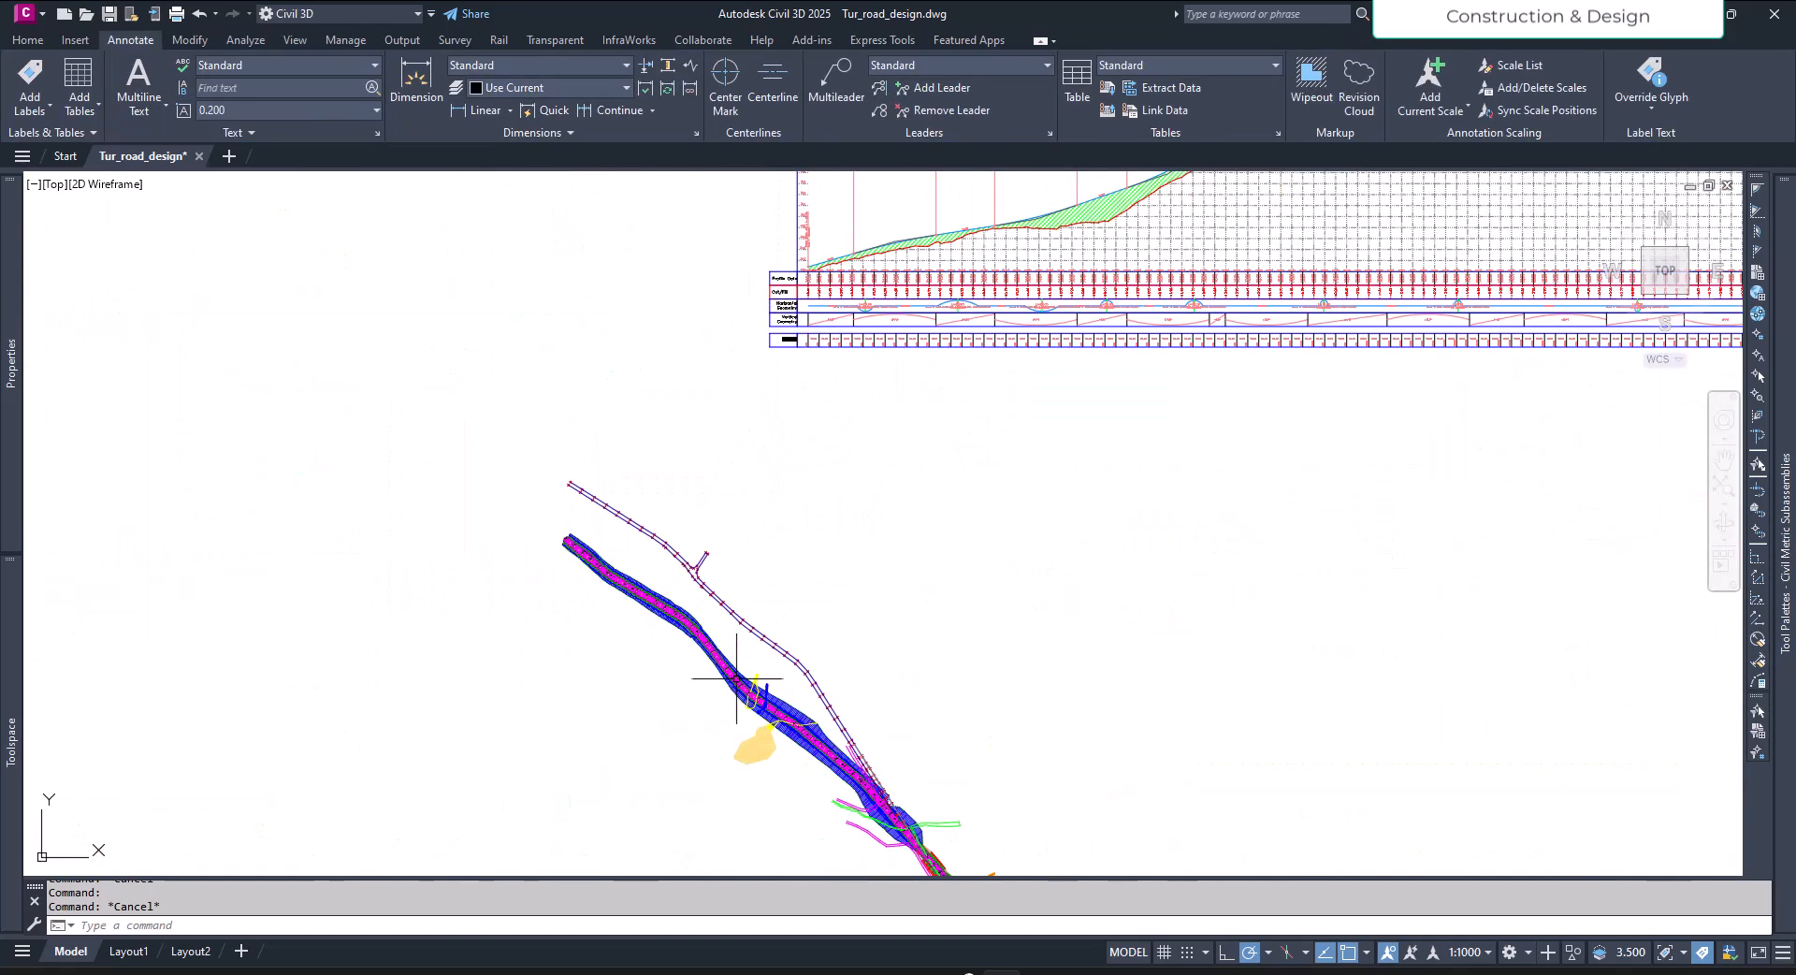
{"action": "middle_click_drag", "start_coordinate": [1191, 321], "coordinate": [1013, 518]}
{"action": "scroll", "coordinate": [1013, 518], "scroll_direction": "up", "scroll_amount": 8}
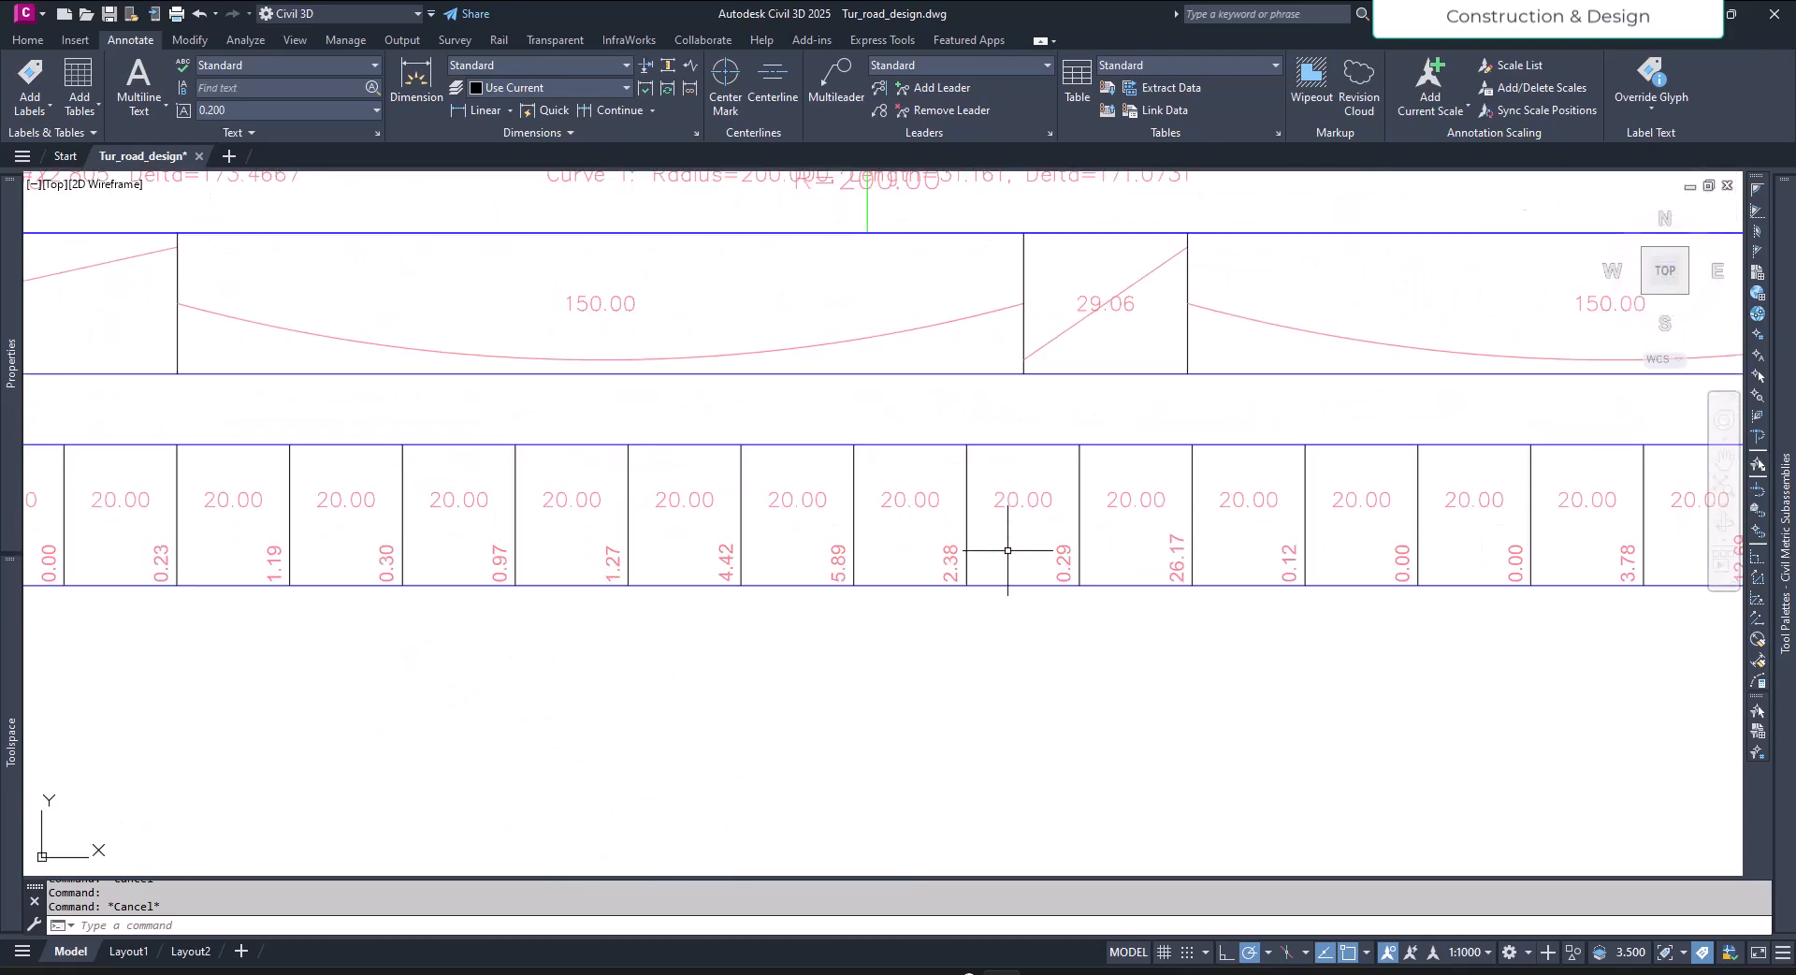
{"action": "scroll", "coordinate": [944, 594], "scroll_direction": "down", "scroll_amount": 8}
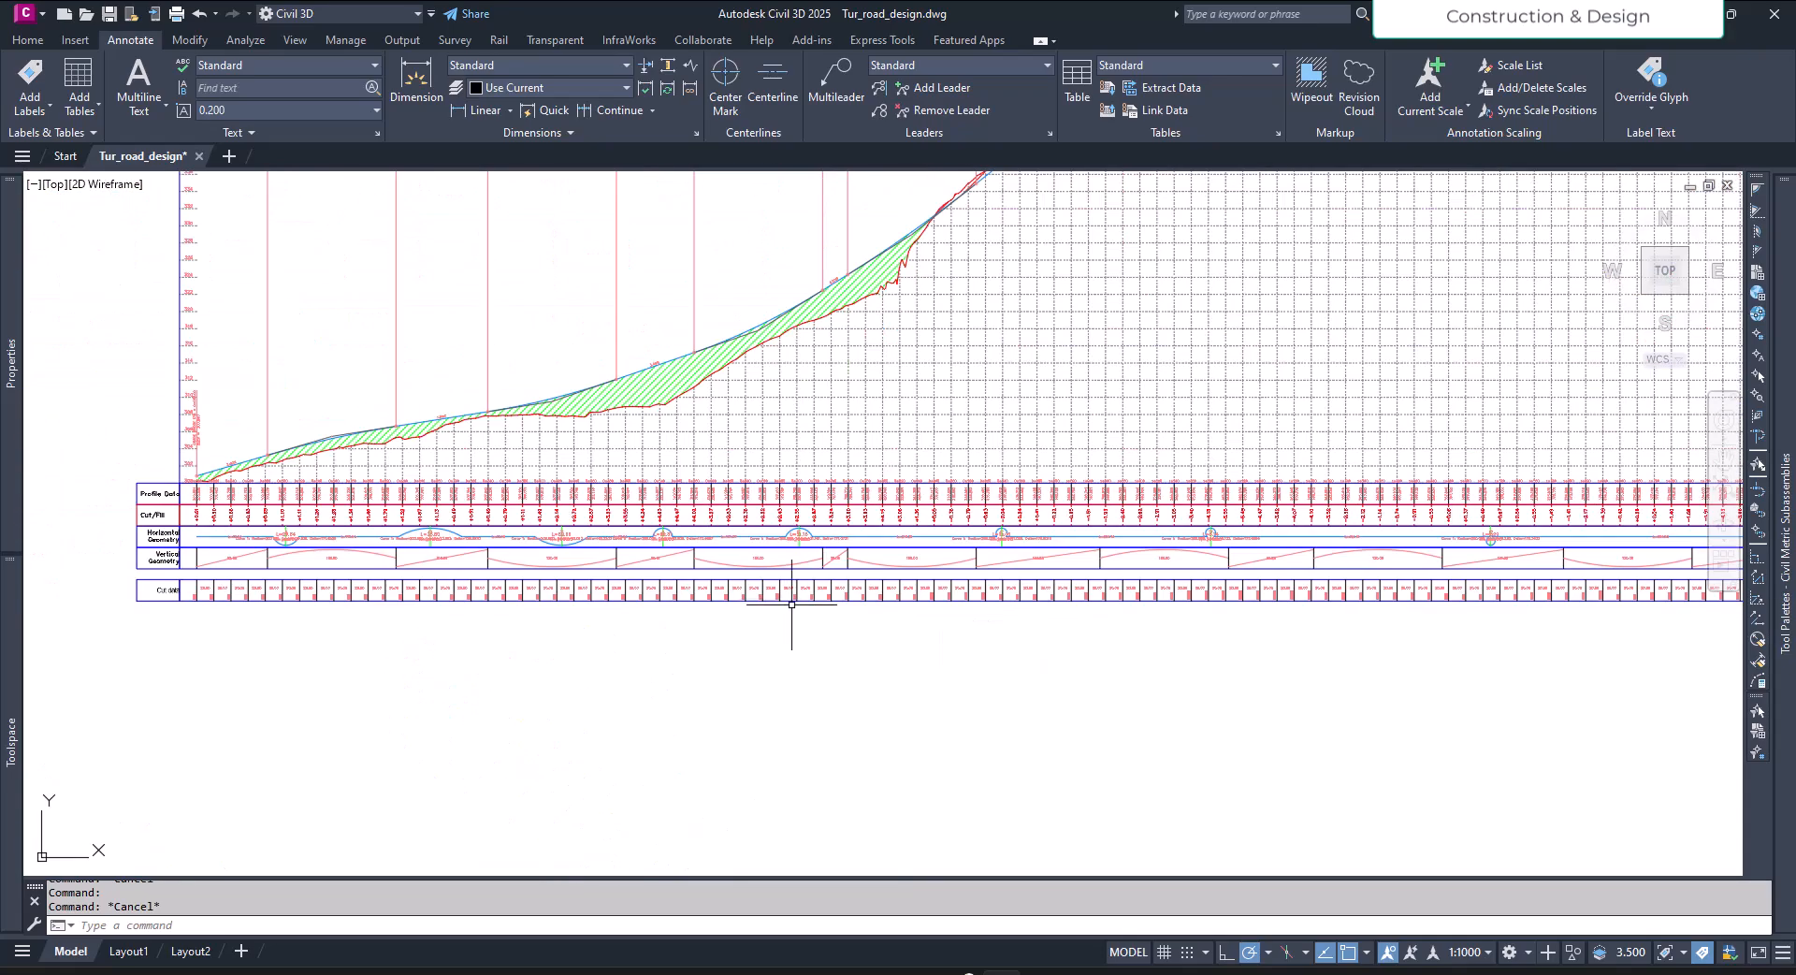
{"action": "scroll", "coordinate": [892, 618], "scroll_direction": "up", "scroll_amount": 10}
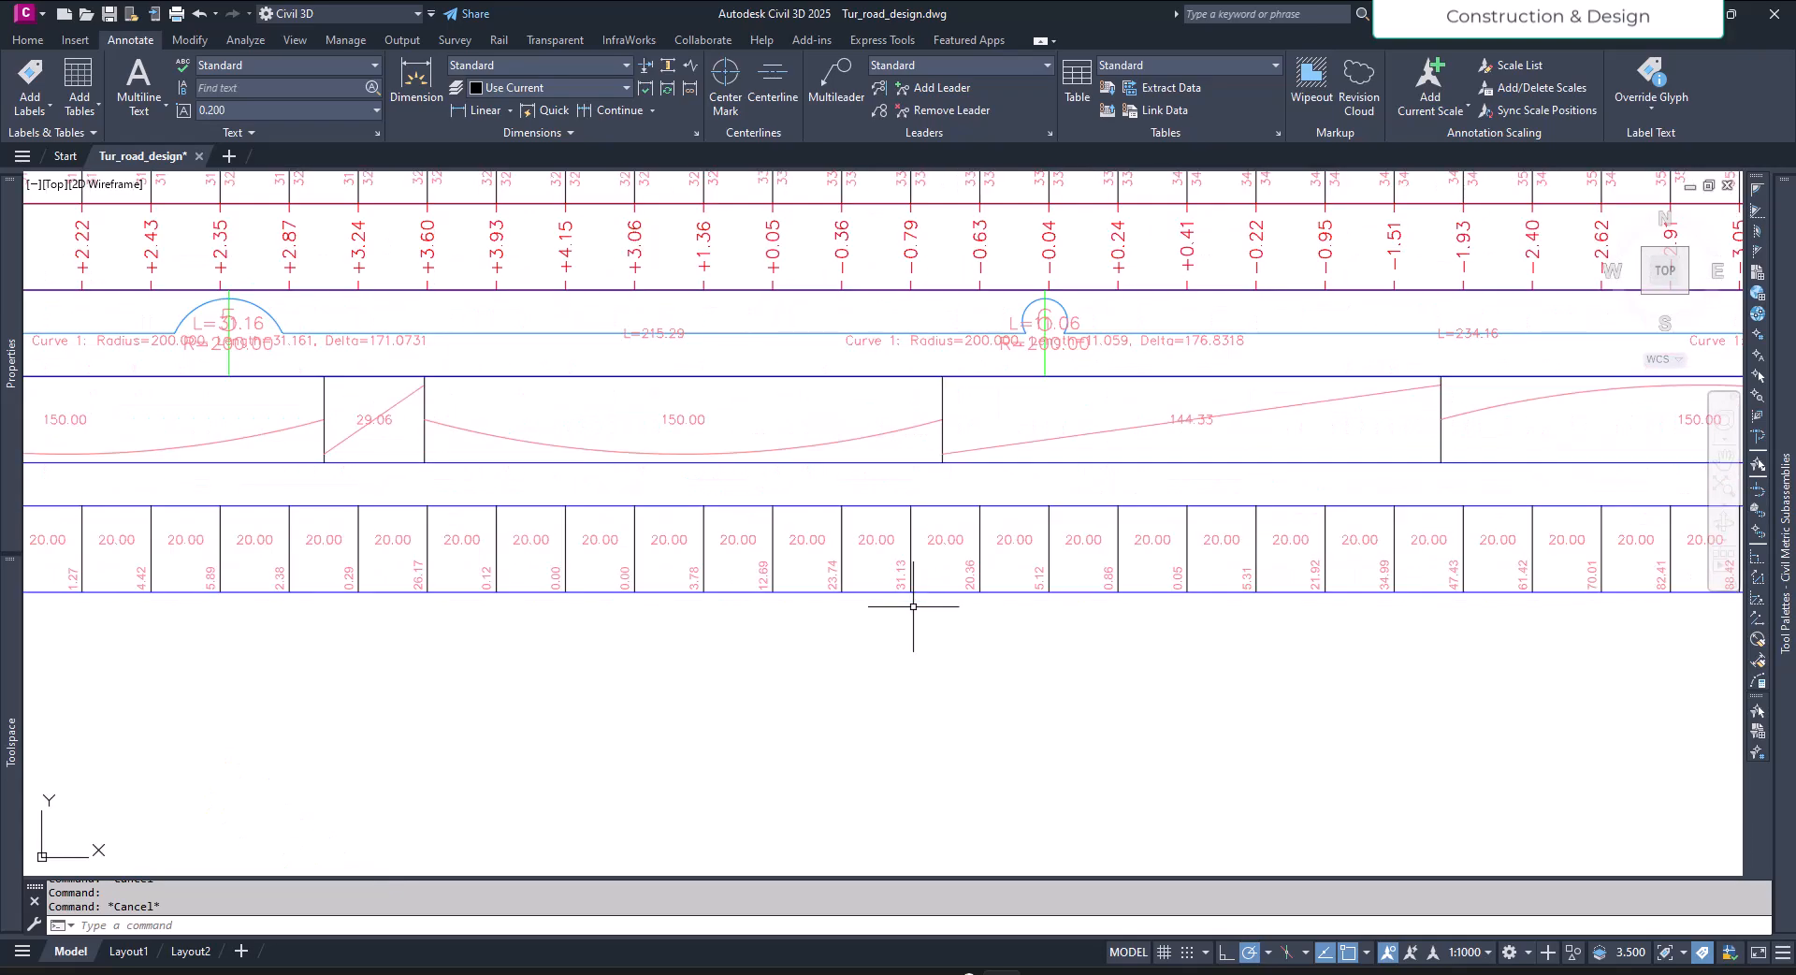
{"action": "scroll", "coordinate": [966, 690], "scroll_direction": "down", "scroll_amount": 8}
{"action": "middle_click_drag", "start_coordinate": [1123, 682], "coordinate": [756, 807]}
{"action": "scroll", "coordinate": [849, 792], "scroll_direction": "down", "scroll_amount": 6}
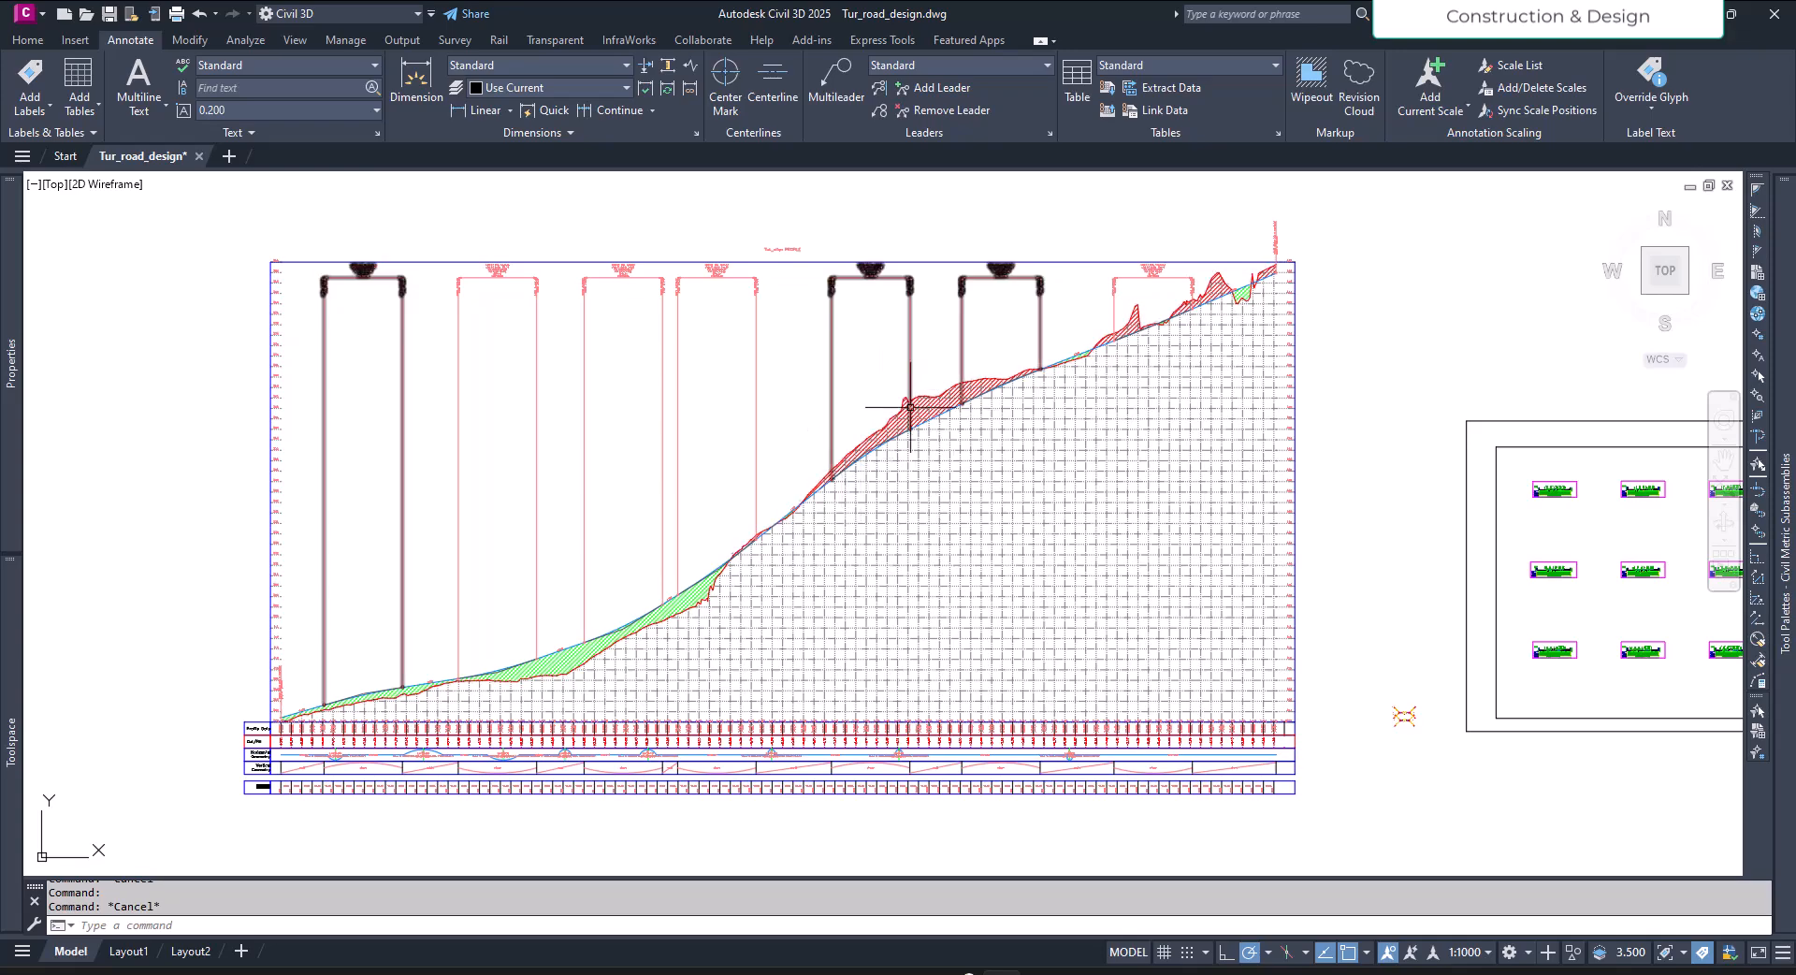
{"action": "scroll", "coordinate": [905, 794], "scroll_direction": "up", "scroll_amount": 7}
{"action": "scroll", "coordinate": [905, 794], "scroll_direction": "up", "scroll_amount": 3}
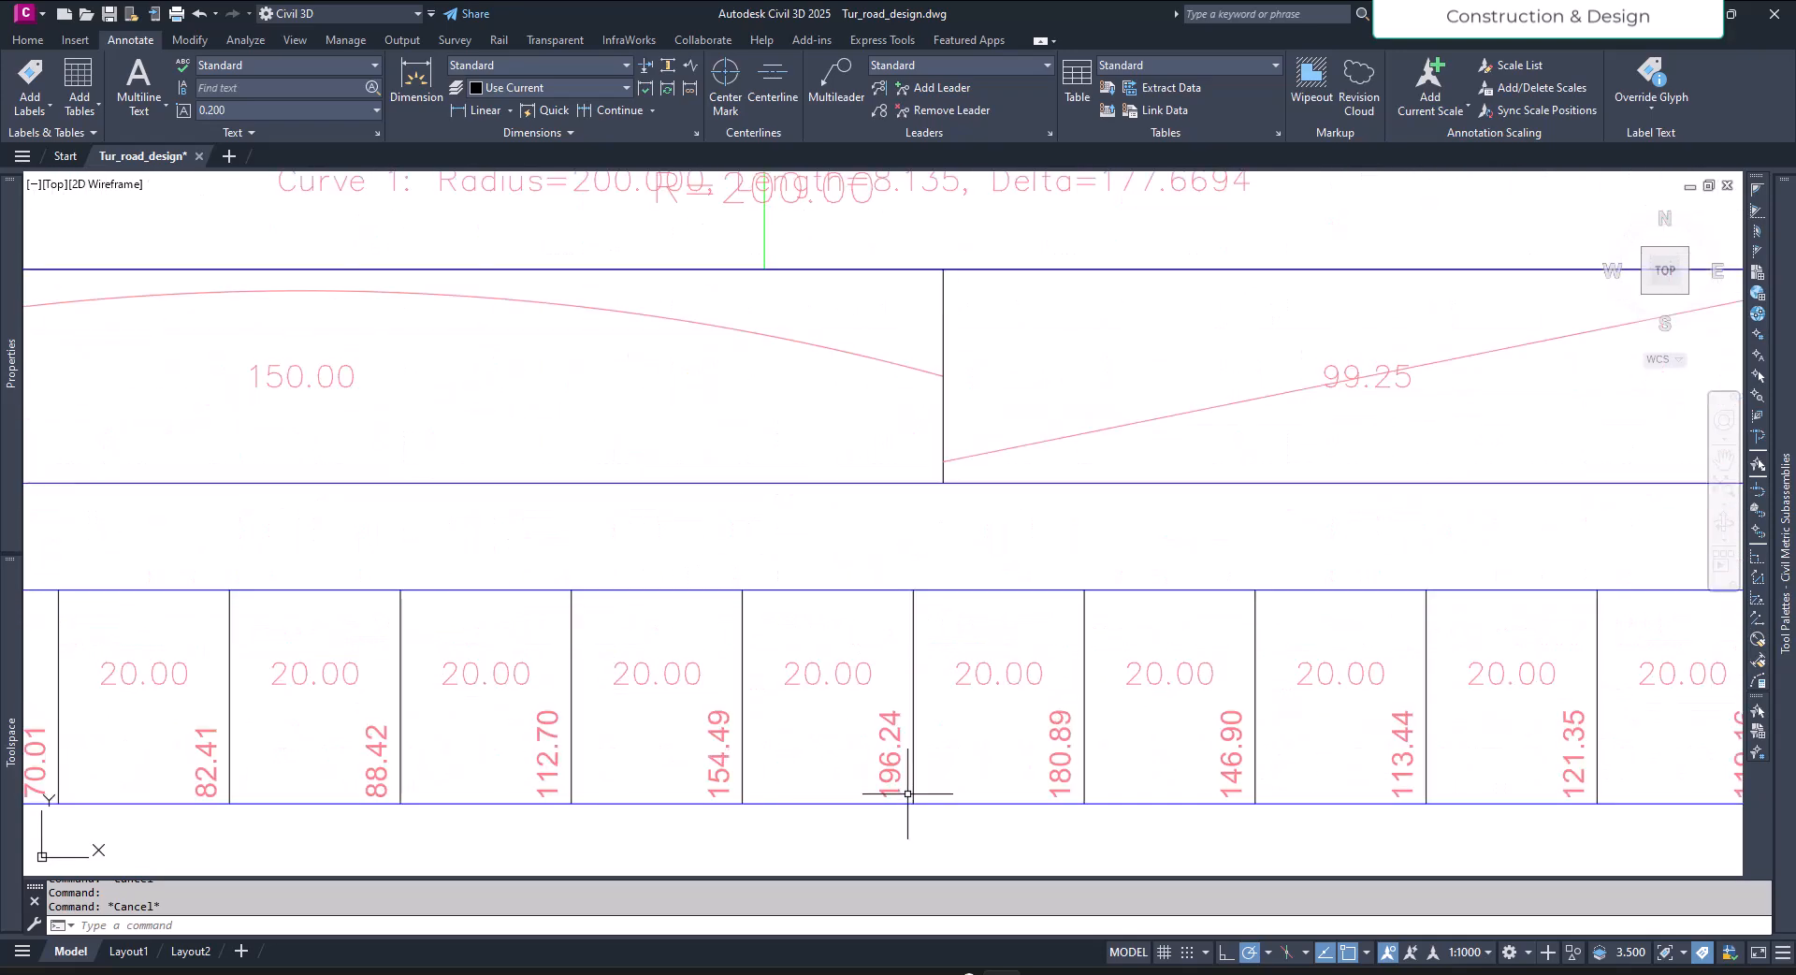
{"action": "scroll", "coordinate": [1070, 772], "scroll_direction": "up", "scroll_amount": 4}
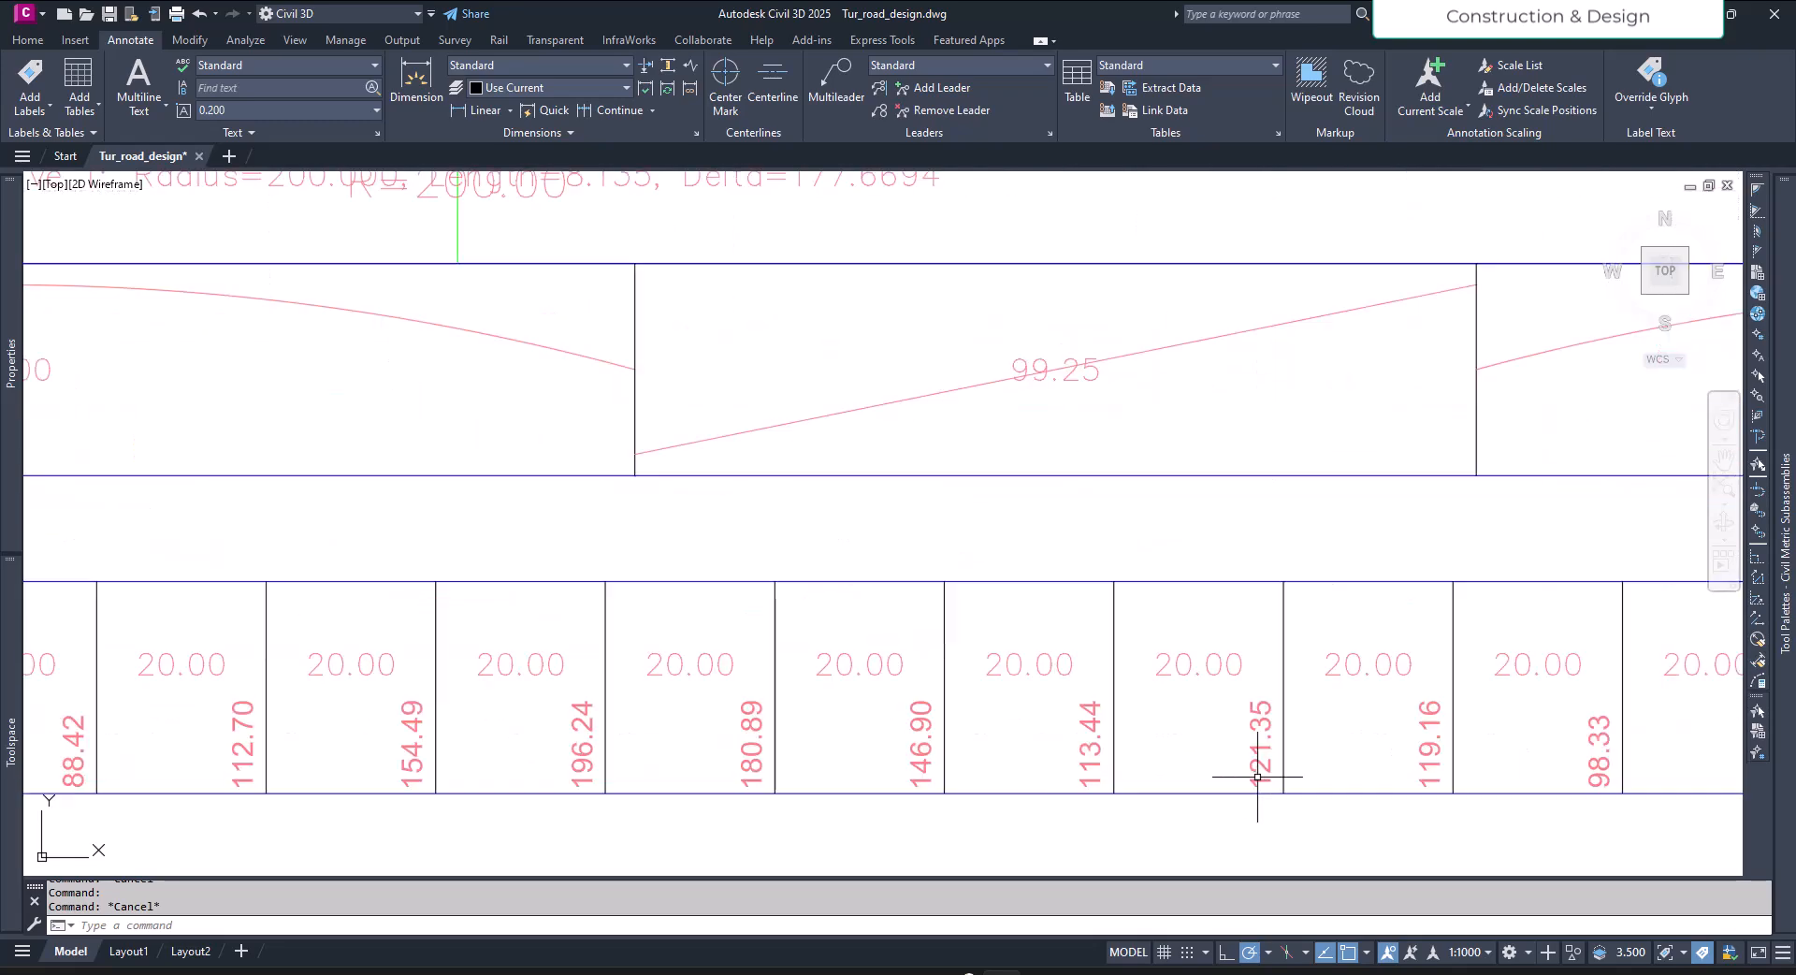
Step: Trace a cut area label in the Cut data band up to its station on the profile view
{"action": "scroll", "coordinate": [1151, 761], "scroll_direction": "down", "scroll_amount": 6}
{"action": "scroll", "coordinate": [1048, 767], "scroll_direction": "up", "scroll_amount": 5}
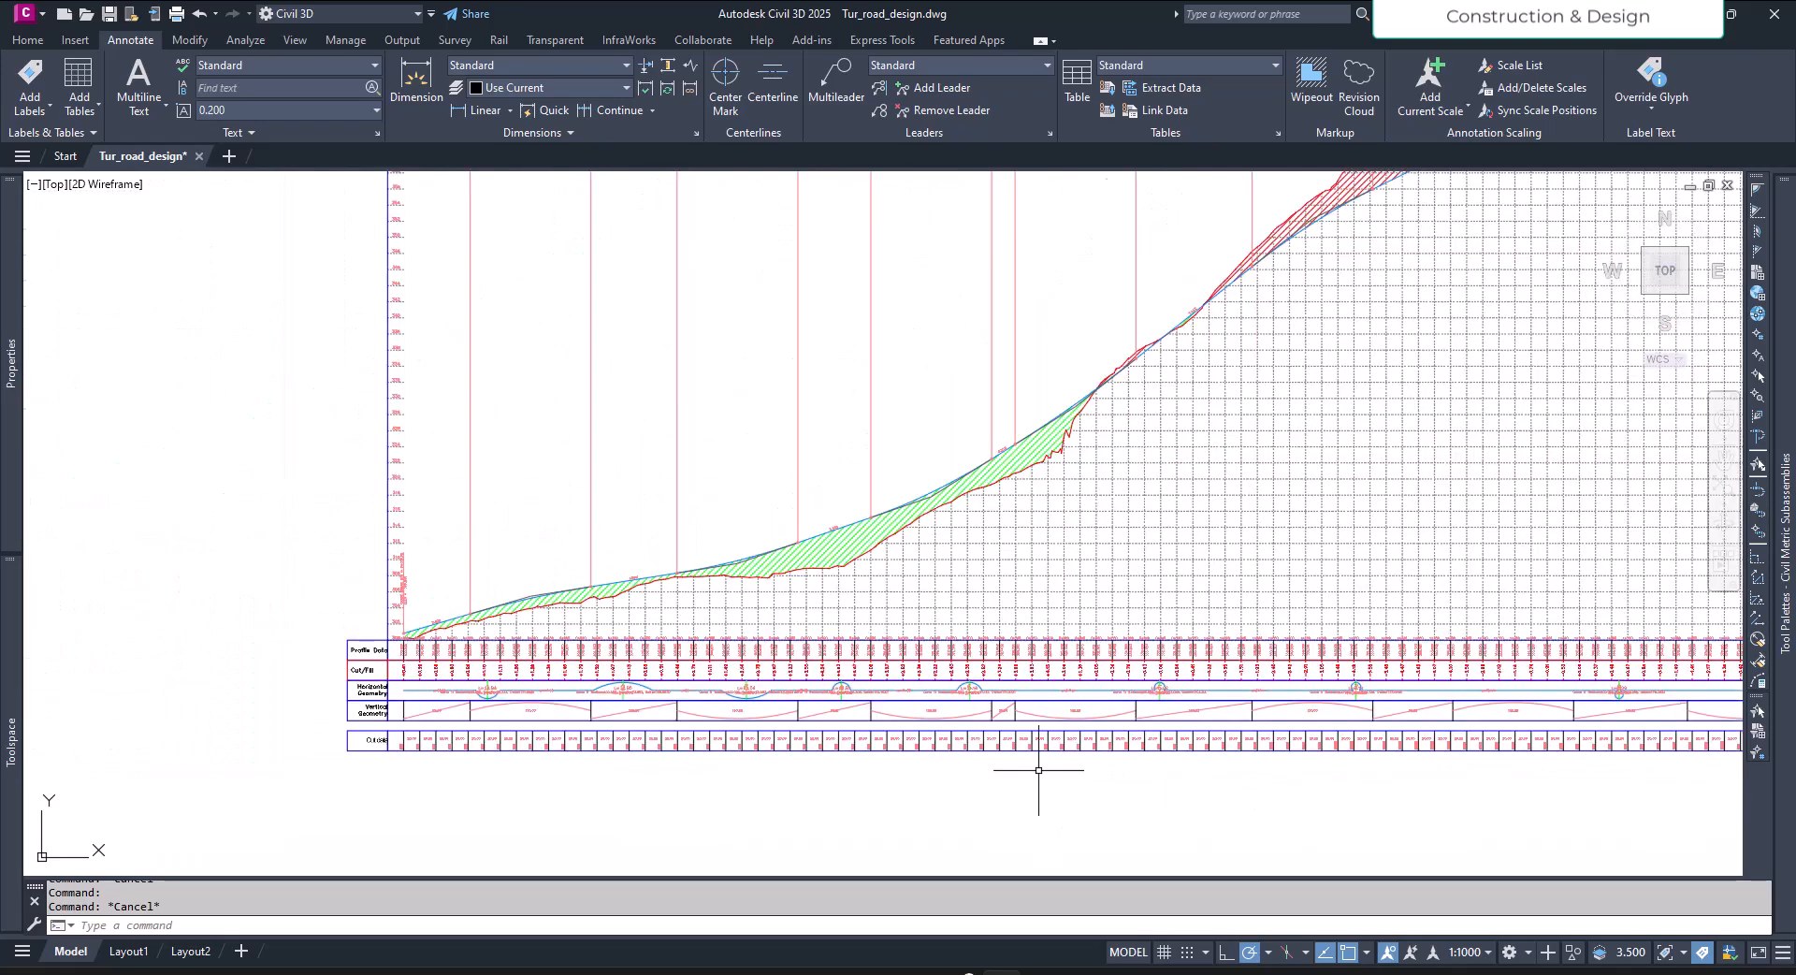
{"action": "scroll", "coordinate": [936, 739], "scroll_direction": "up", "scroll_amount": 4}
{"action": "scroll", "coordinate": [1113, 720], "scroll_direction": "down", "scroll_amount": 4}
{"action": "scroll", "coordinate": [1104, 737], "scroll_direction": "down", "scroll_amount": 3}
{"action": "scroll", "coordinate": [1113, 477], "scroll_direction": "up", "scroll_amount": 6}
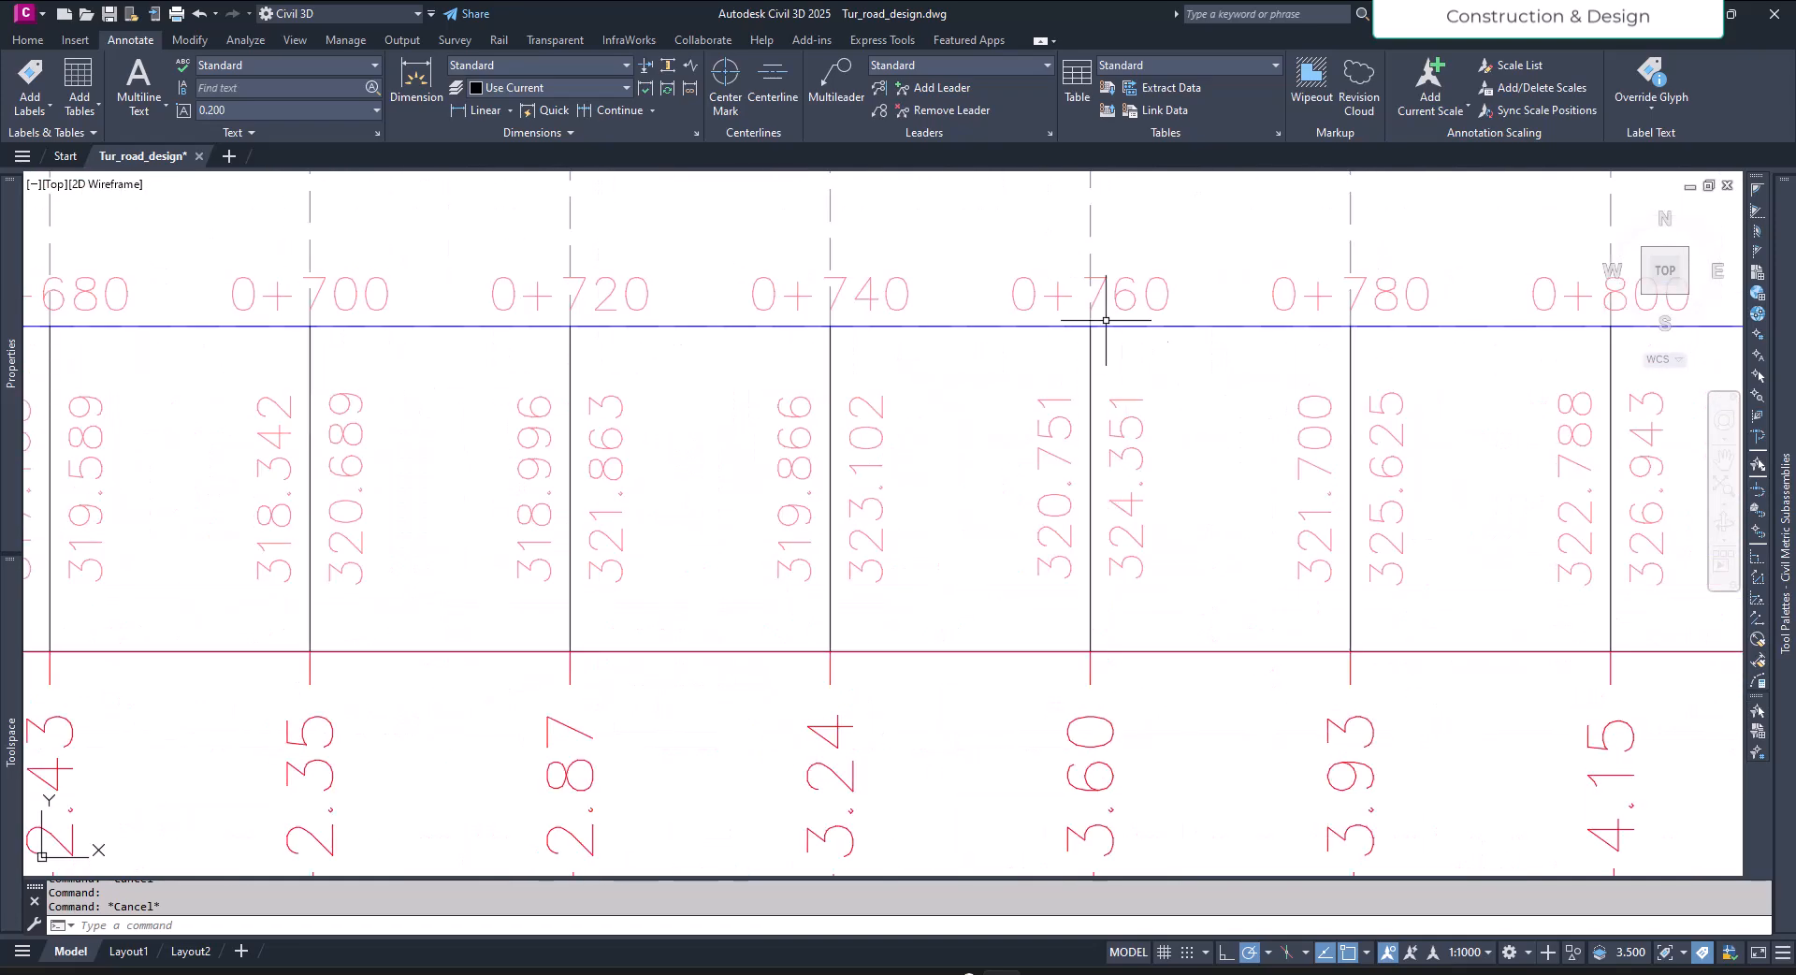
Step: Locate the cross section at station 0+760 among the section sheets
{"action": "scroll", "coordinate": [995, 417], "scroll_direction": "down", "scroll_amount": 7}
{"action": "scroll", "coordinate": [1156, 586], "scroll_direction": "up", "scroll_amount": 3}
{"action": "scroll", "coordinate": [1162, 586], "scroll_direction": "down", "scroll_amount": 3}
{"action": "scroll", "coordinate": [921, 514], "scroll_direction": "up", "scroll_amount": 6}
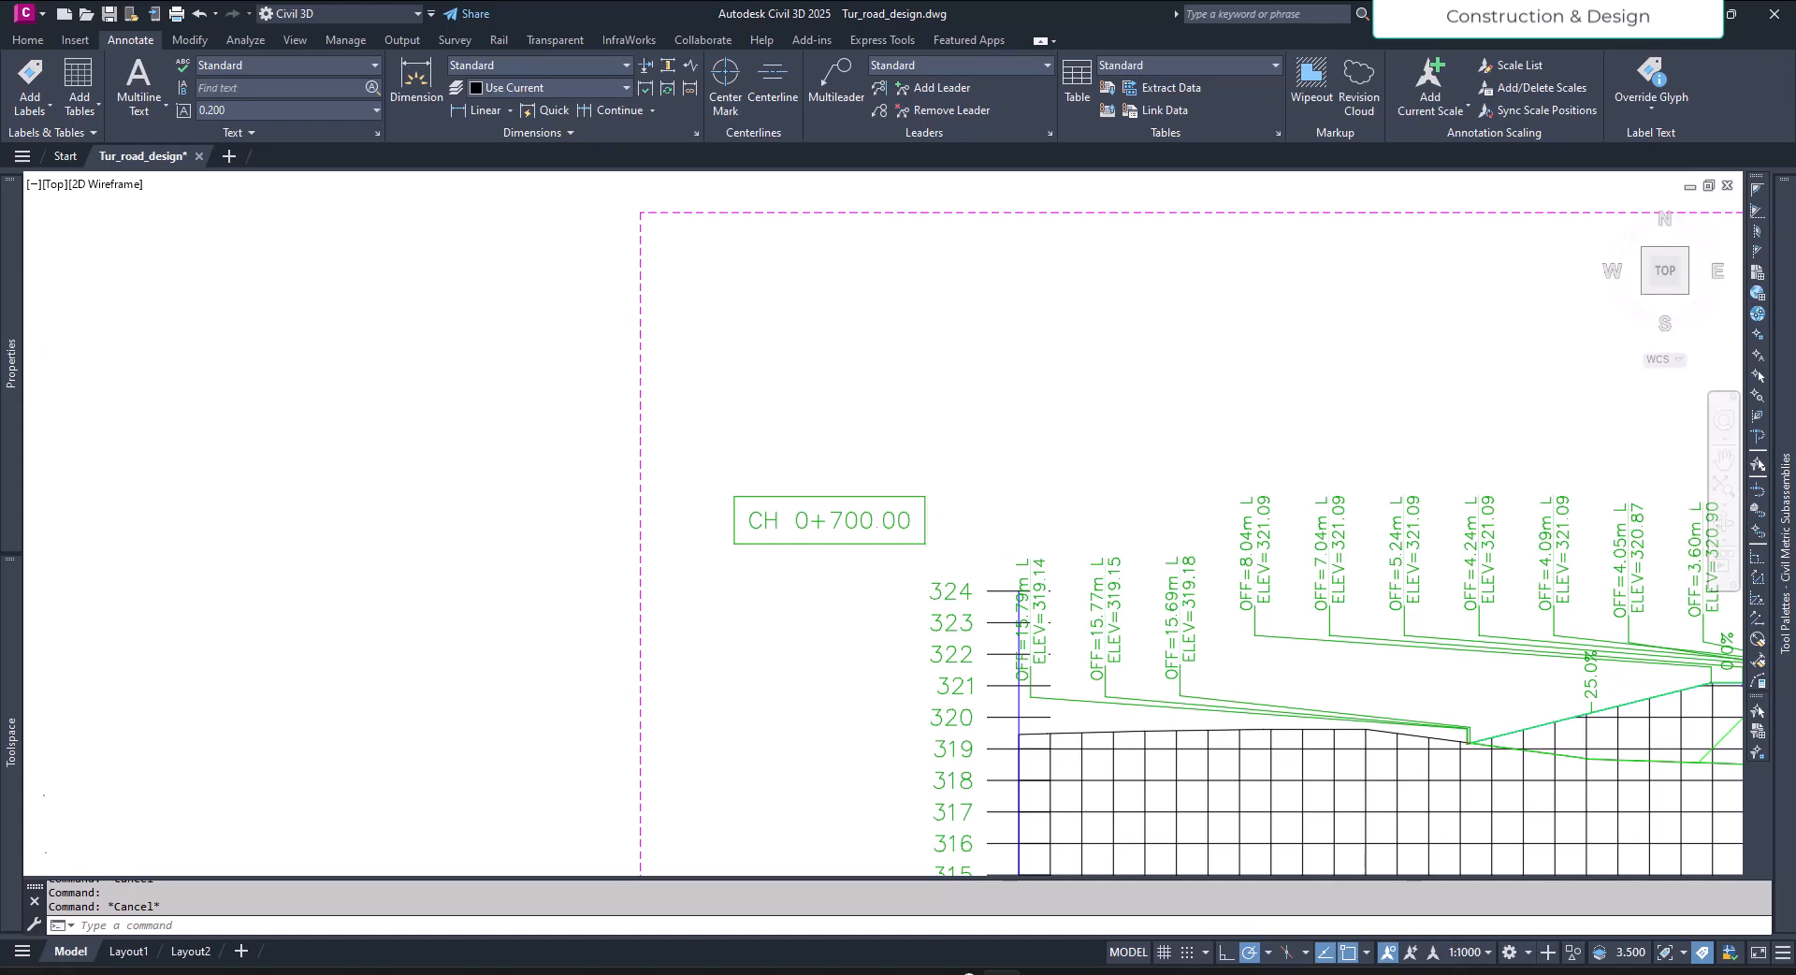
{"action": "scroll", "coordinate": [896, 586], "scroll_direction": "down", "scroll_amount": 5}
{"action": "scroll", "coordinate": [1160, 621], "scroll_direction": "up", "scroll_amount": 7}
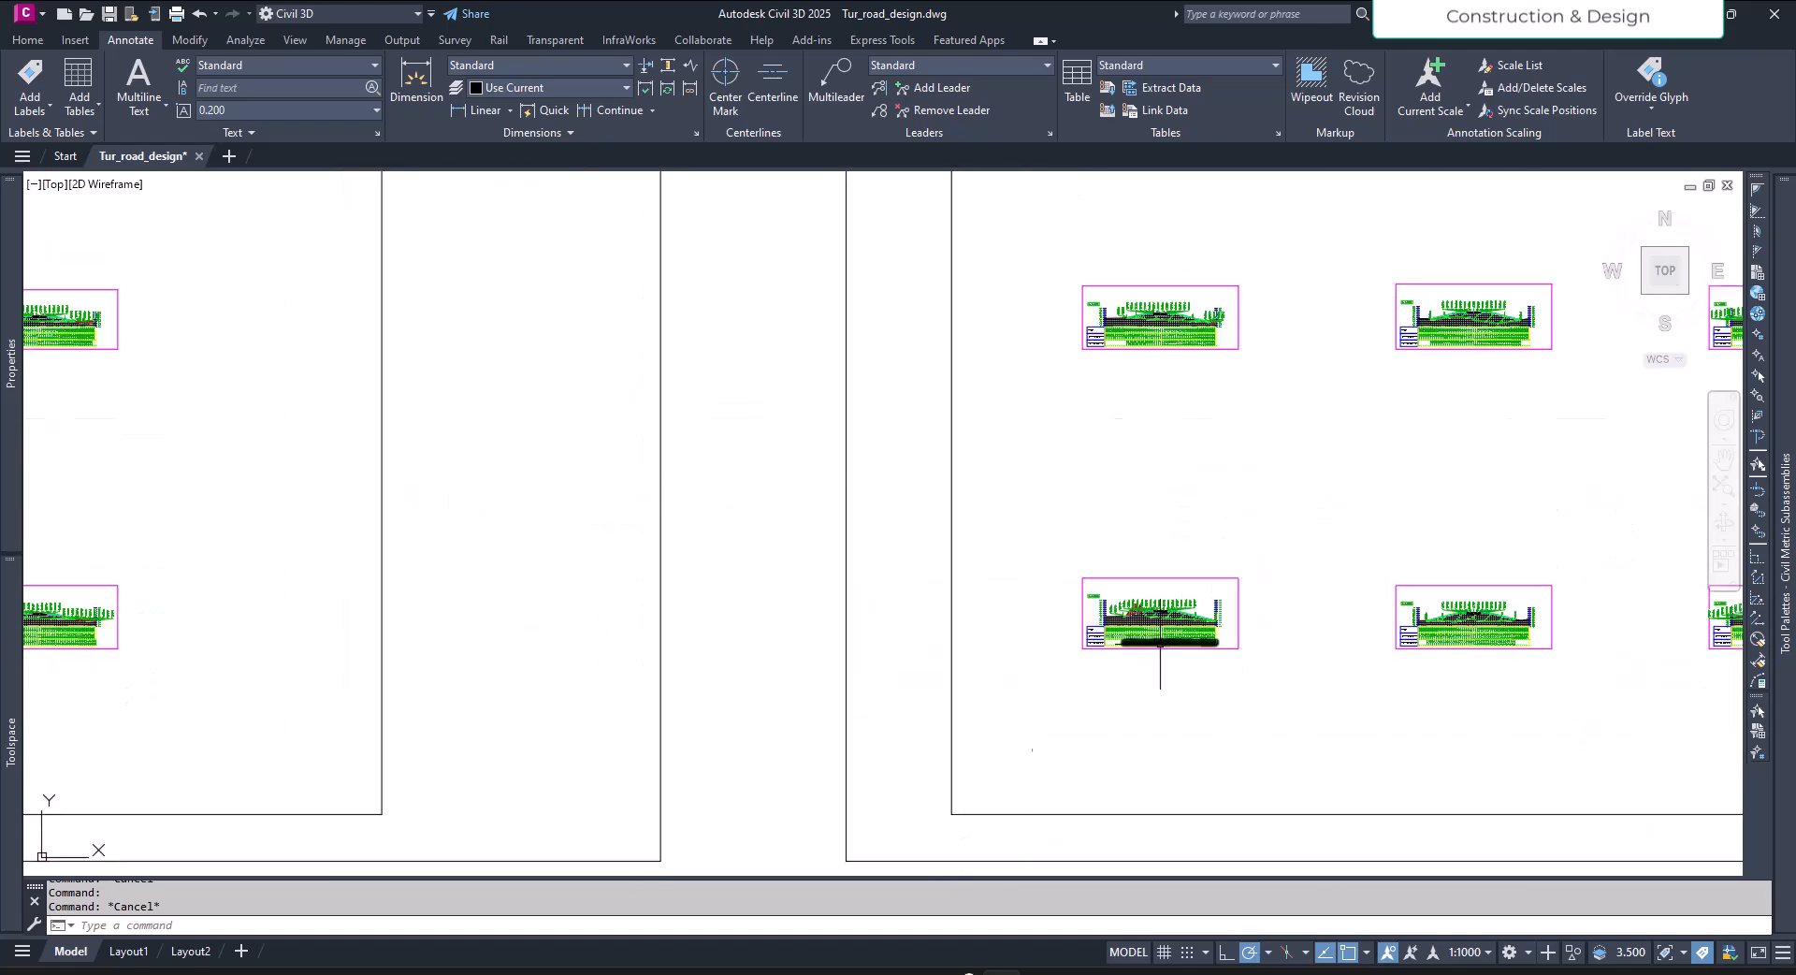
{"action": "scroll", "coordinate": [1082, 589], "scroll_direction": "up", "scroll_amount": 5}
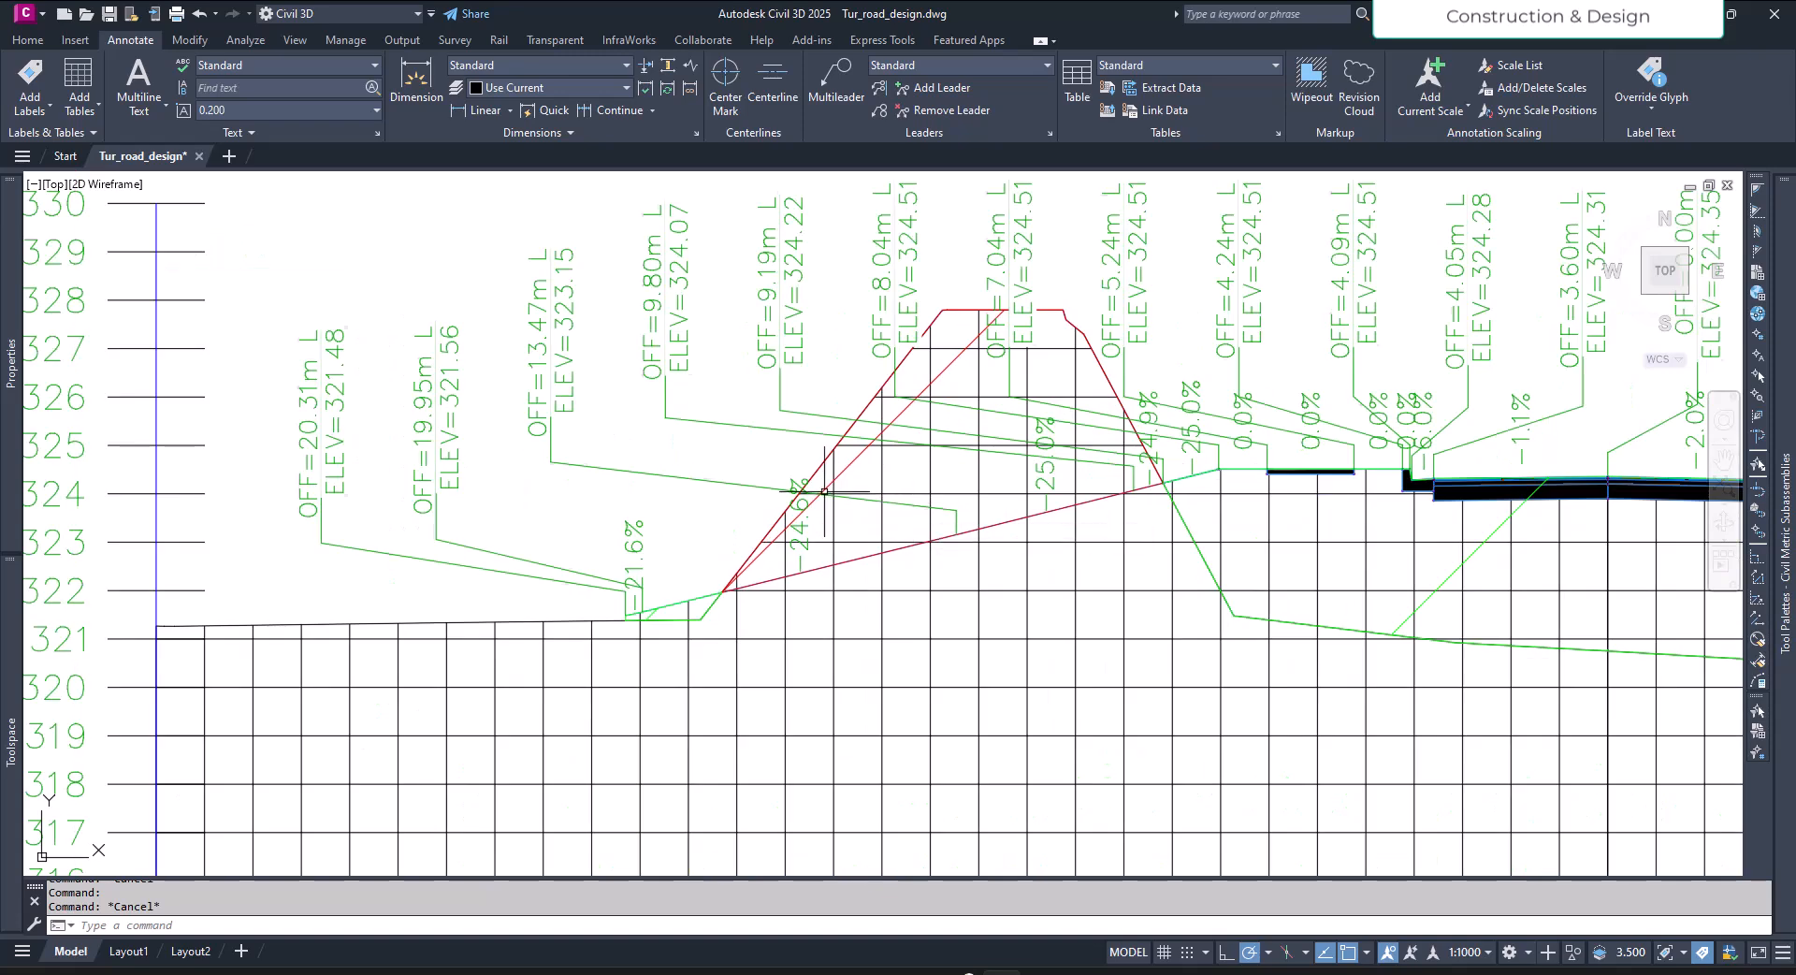
Step: Inspect the red ground-removed material section against the elevation and offset data in the 0+760 cross section
{"action": "scroll", "coordinate": [1059, 525], "scroll_direction": "down", "scroll_amount": 4}
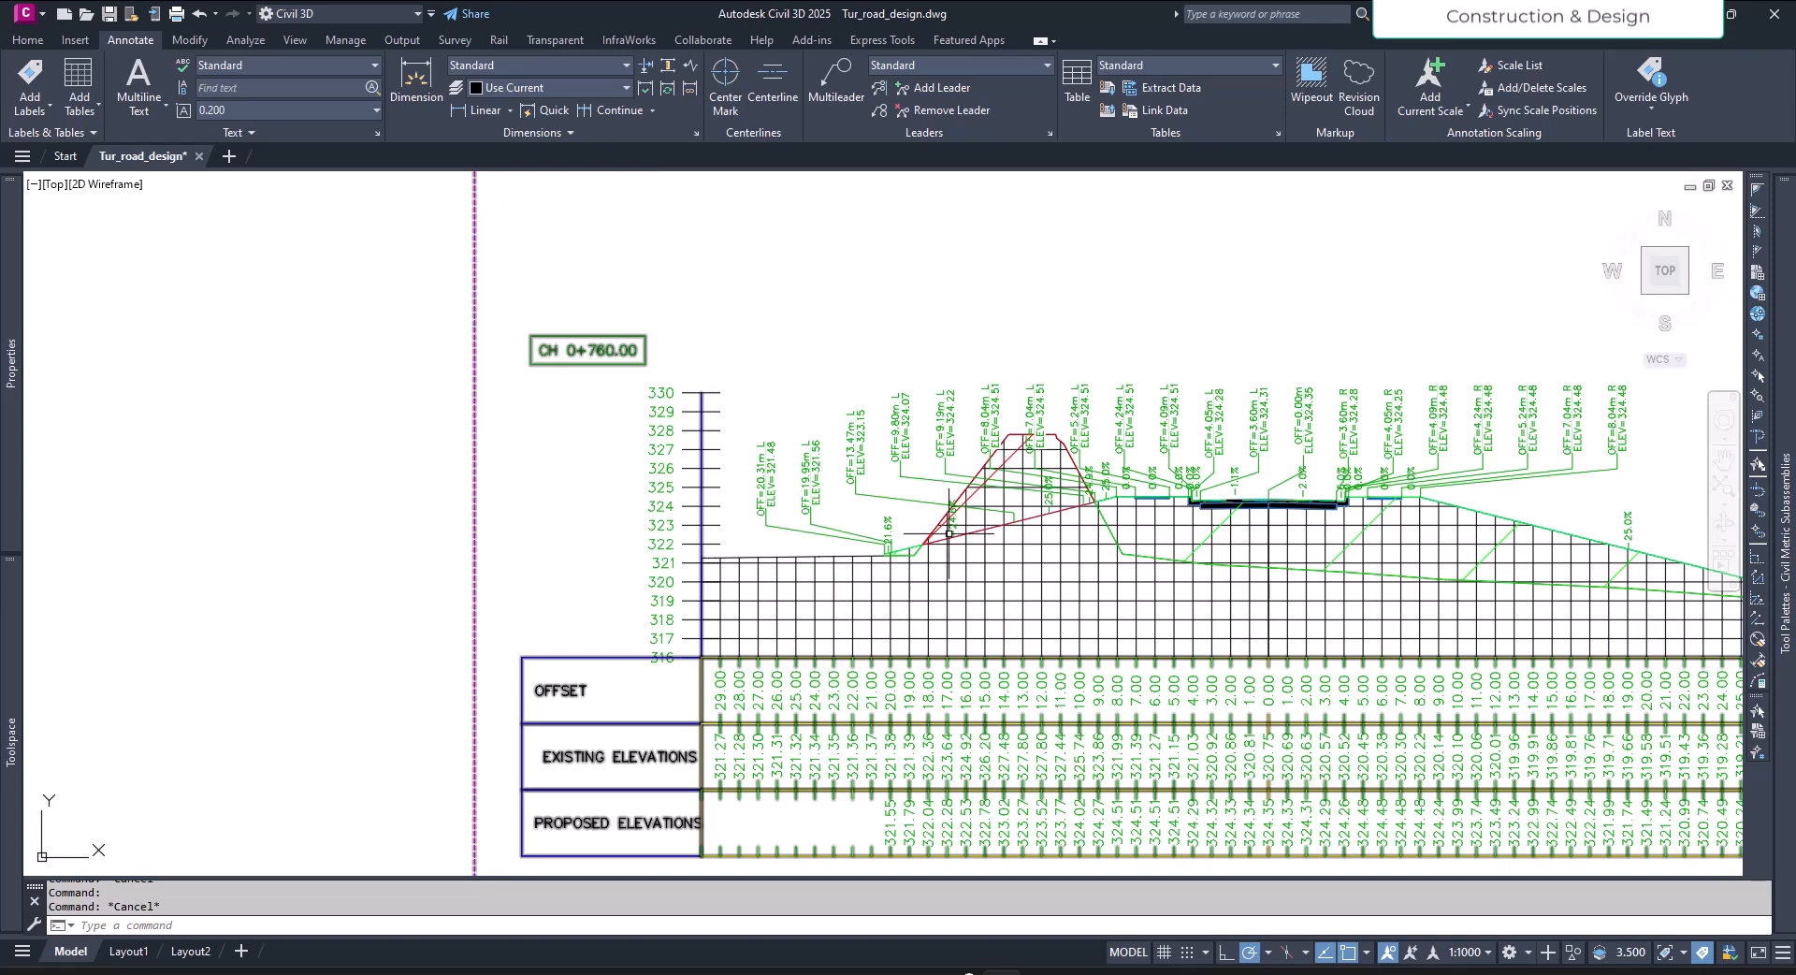
{"action": "scroll", "coordinate": [927, 535], "scroll_direction": "up", "scroll_amount": 2}
{"action": "scroll", "coordinate": [927, 535], "scroll_direction": "up", "scroll_amount": 2}
{"action": "left_click", "coordinate": [936, 534]}
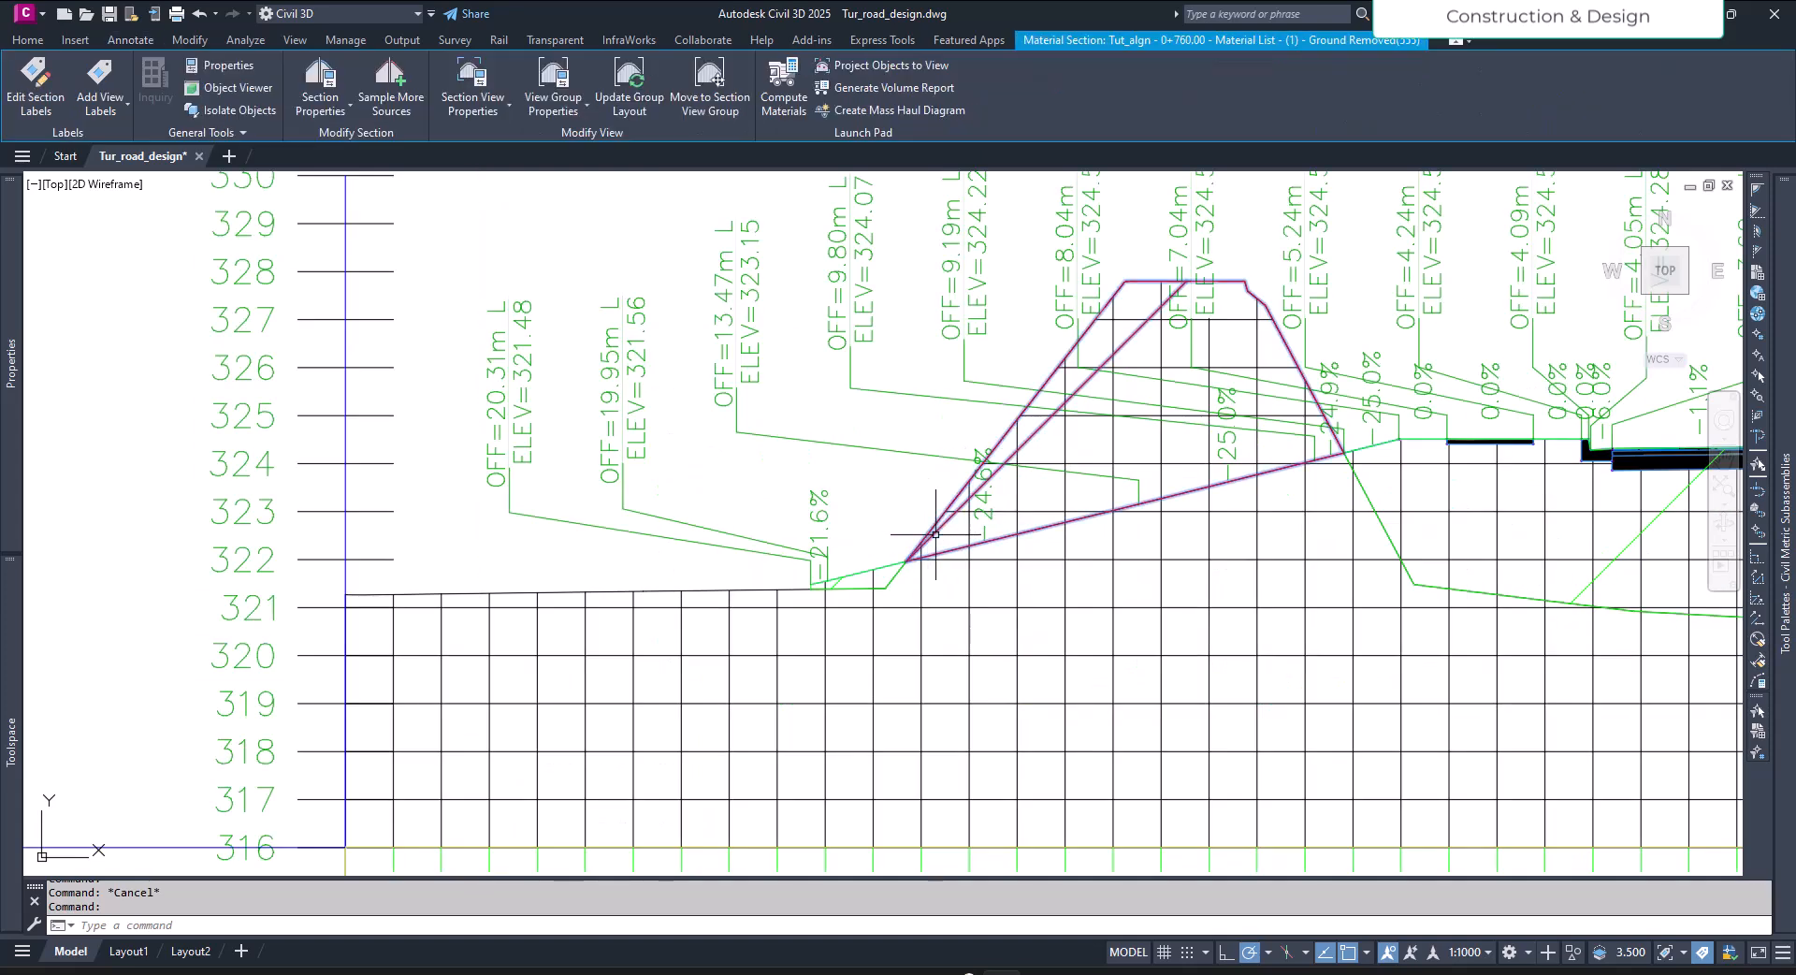
{"action": "key", "text": "Escape"}
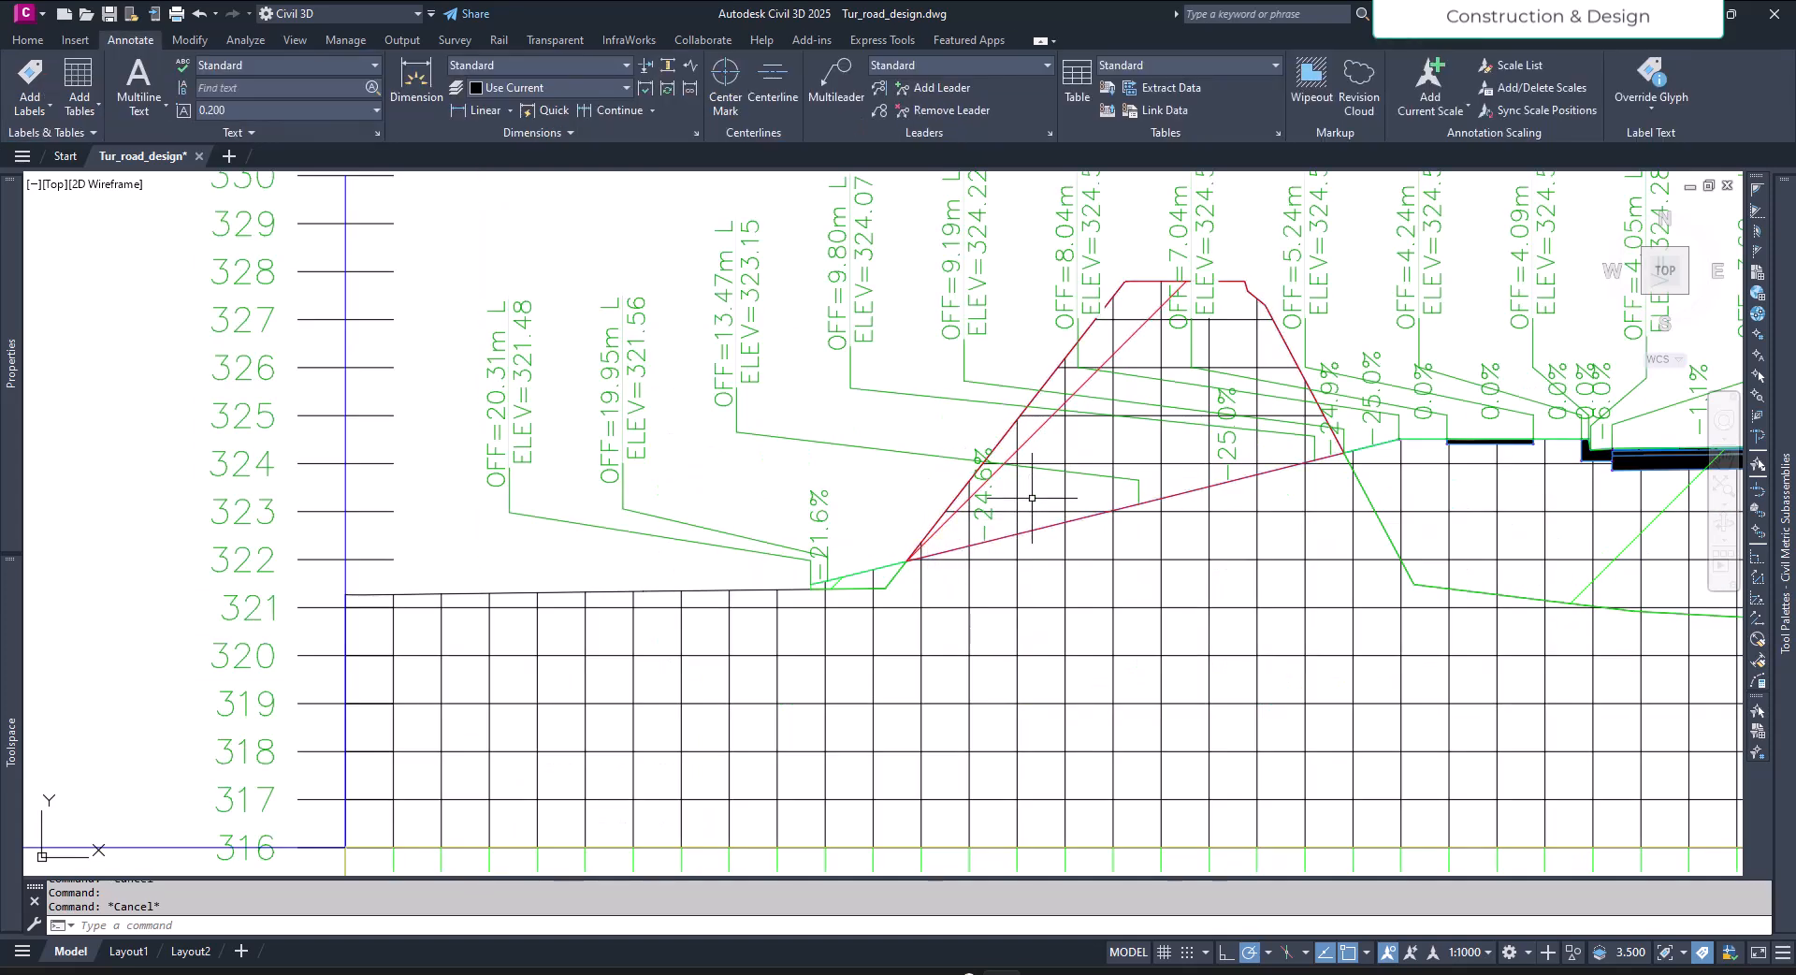
{"action": "scroll", "coordinate": [1034, 496], "scroll_direction": "down", "scroll_amount": 4}
{"action": "scroll", "coordinate": [1035, 493], "scroll_direction": "up", "scroll_amount": 1}
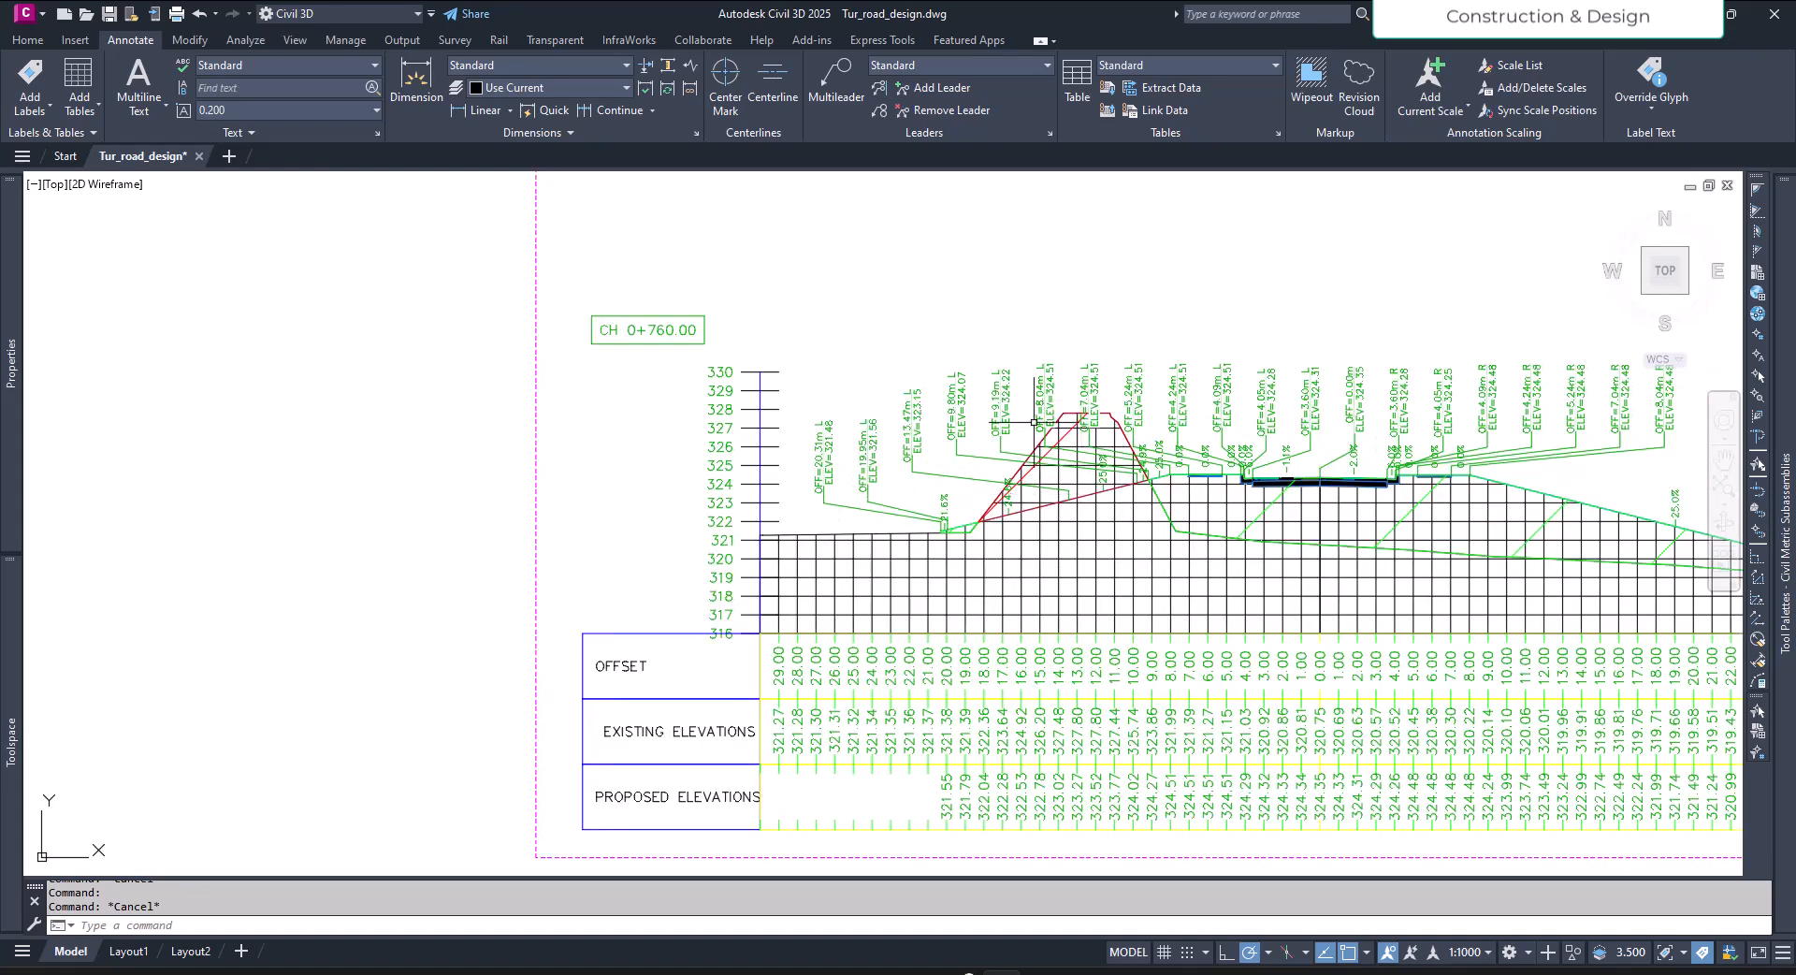
Step: Return to the profile view and examine the sample line distances and cut areas in the Cut data band
{"action": "scroll", "coordinate": [1207, 524], "scroll_direction": "down", "scroll_amount": 6}
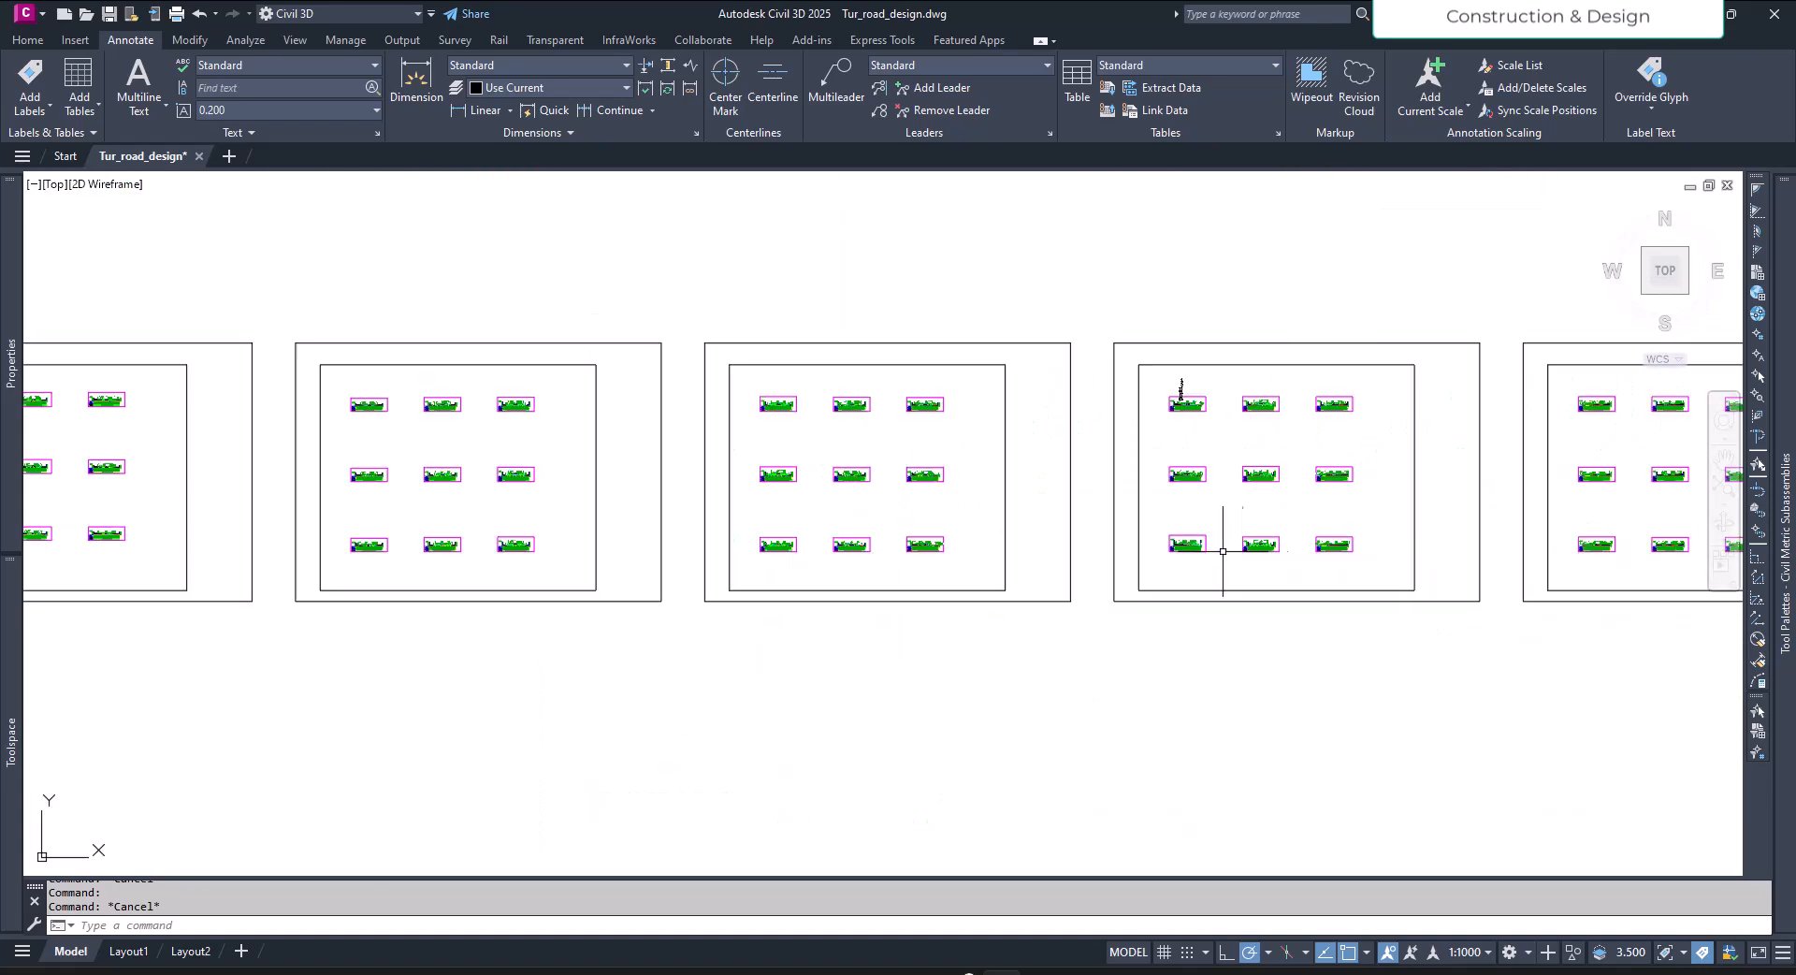
{"action": "scroll", "coordinate": [1226, 548], "scroll_direction": "down", "scroll_amount": 3}
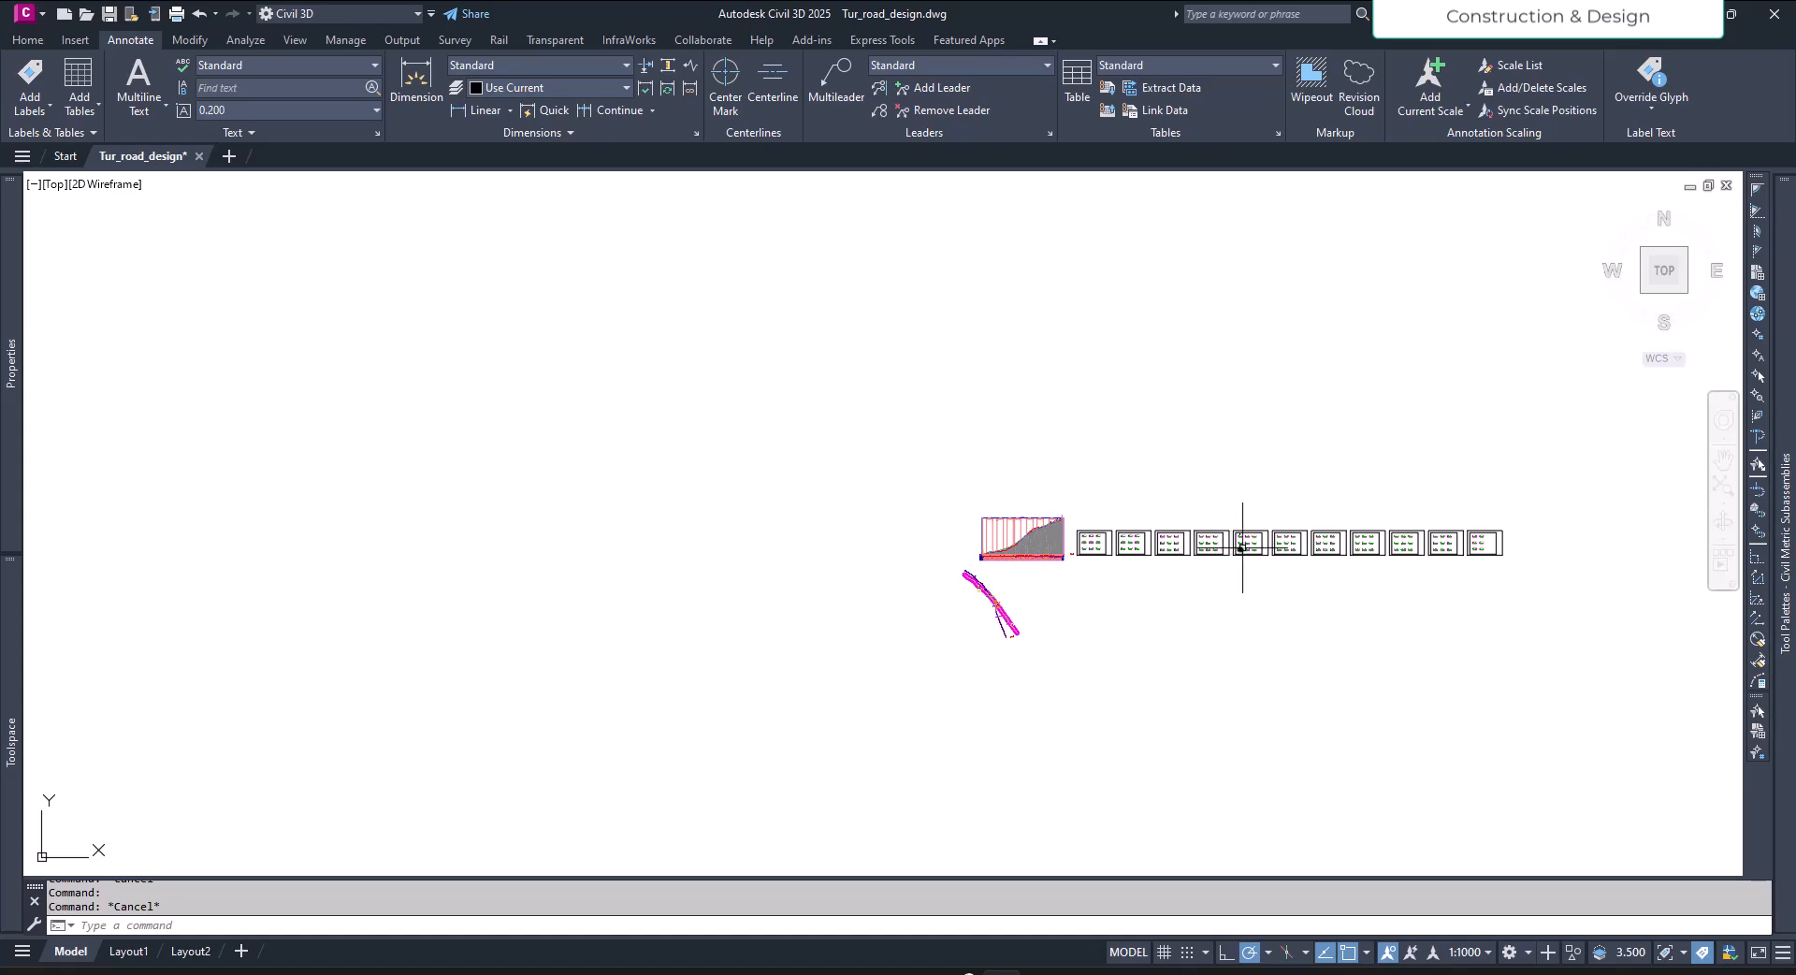
{"action": "scroll", "coordinate": [1243, 548], "scroll_direction": "up", "scroll_amount": 8}
{"action": "scroll", "coordinate": [1321, 557], "scroll_direction": "down", "scroll_amount": 3}
{"action": "scroll", "coordinate": [1321, 557], "scroll_direction": "down", "scroll_amount": 5}
{"action": "scroll", "coordinate": [995, 550], "scroll_direction": "up", "scroll_amount": 7}
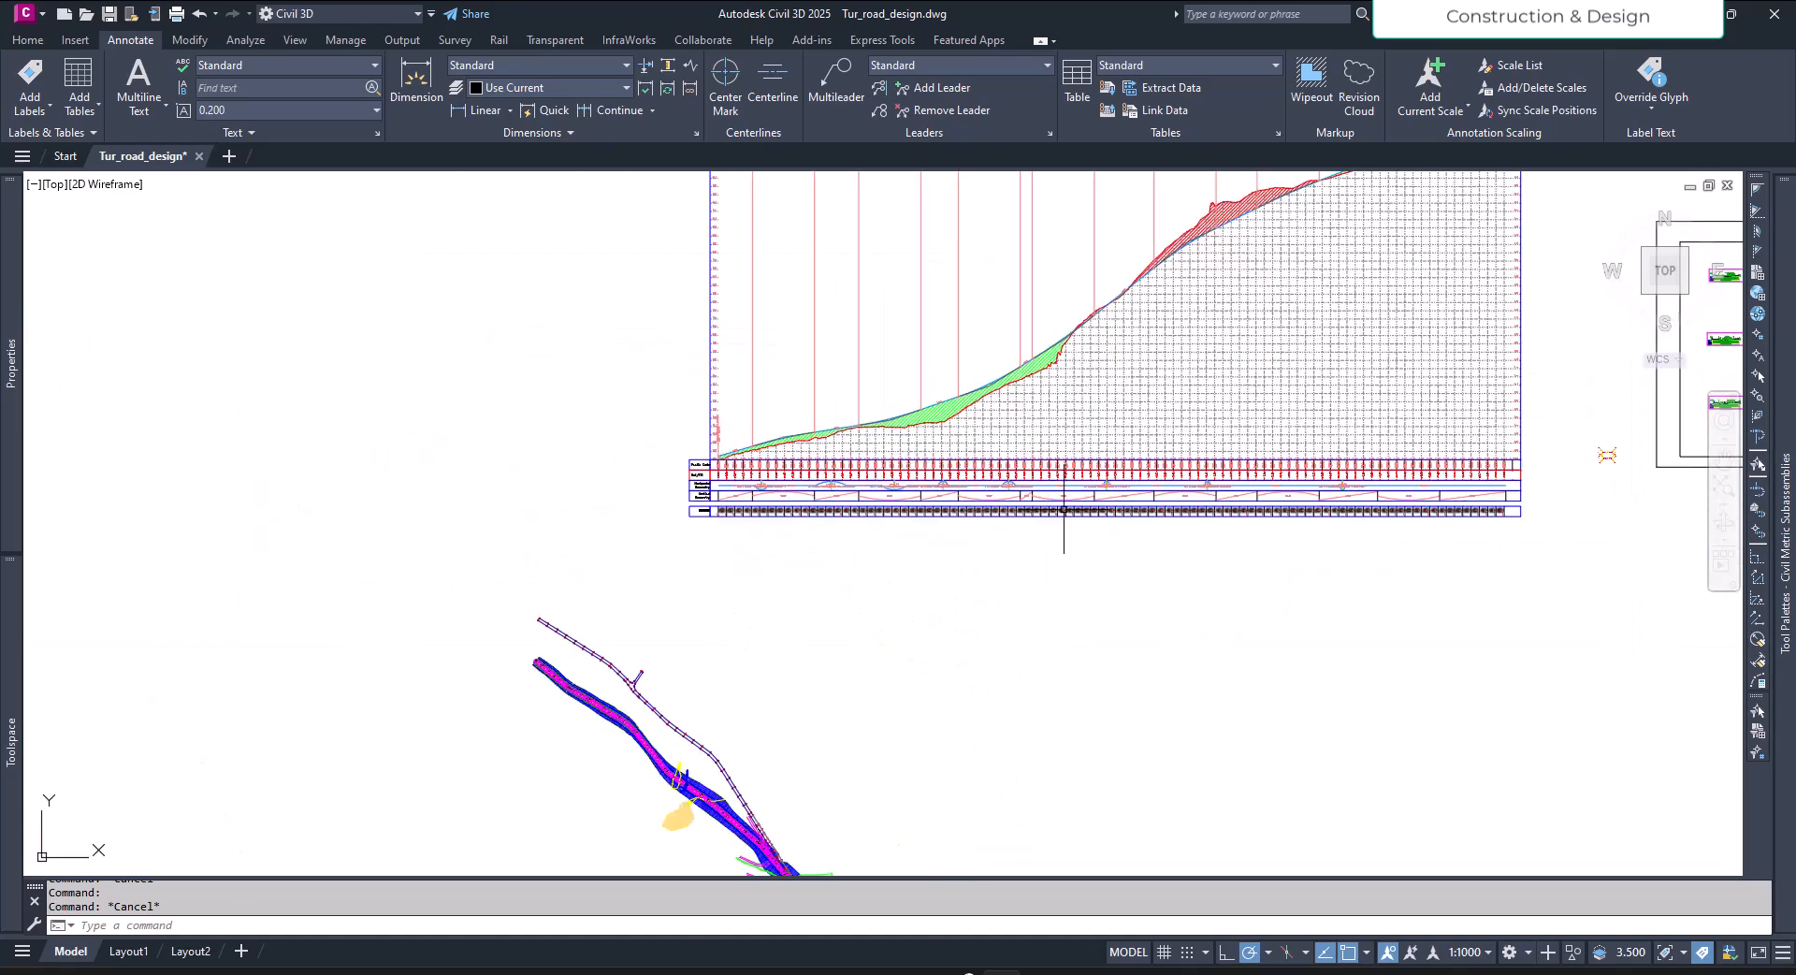
{"action": "scroll", "coordinate": [721, 497], "scroll_direction": "up", "scroll_amount": 8}
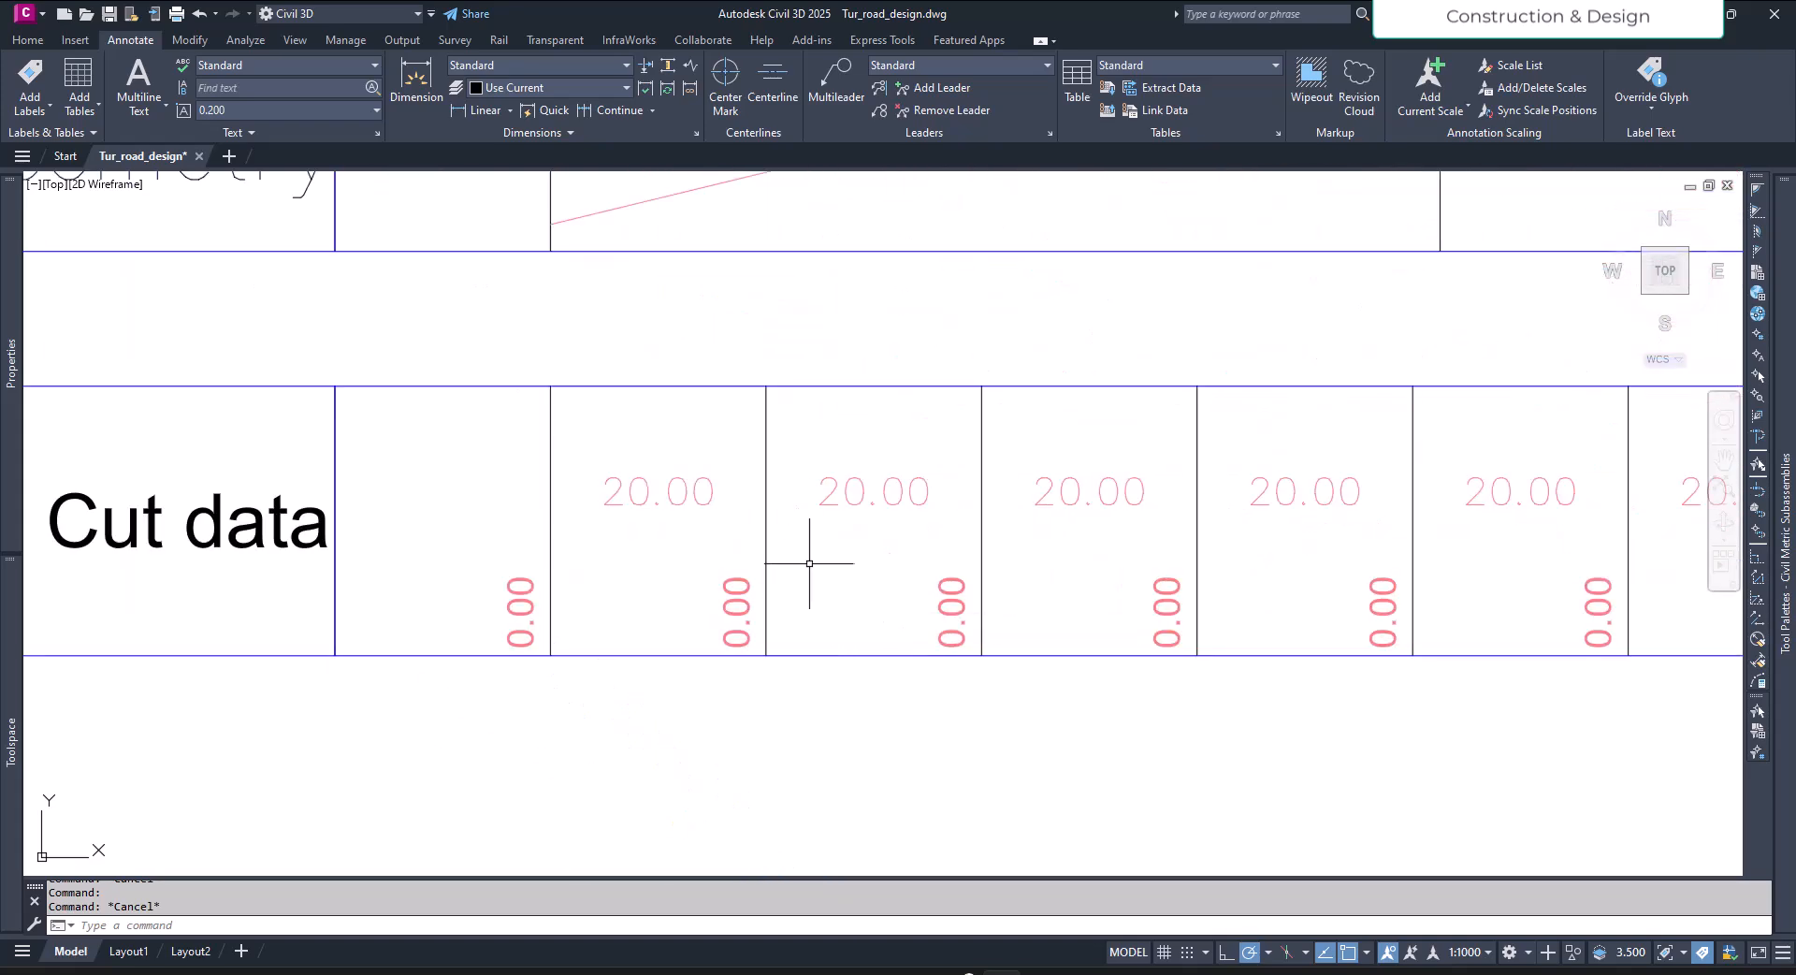
{"action": "scroll", "coordinate": [789, 542], "scroll_direction": "down", "scroll_amount": 6}
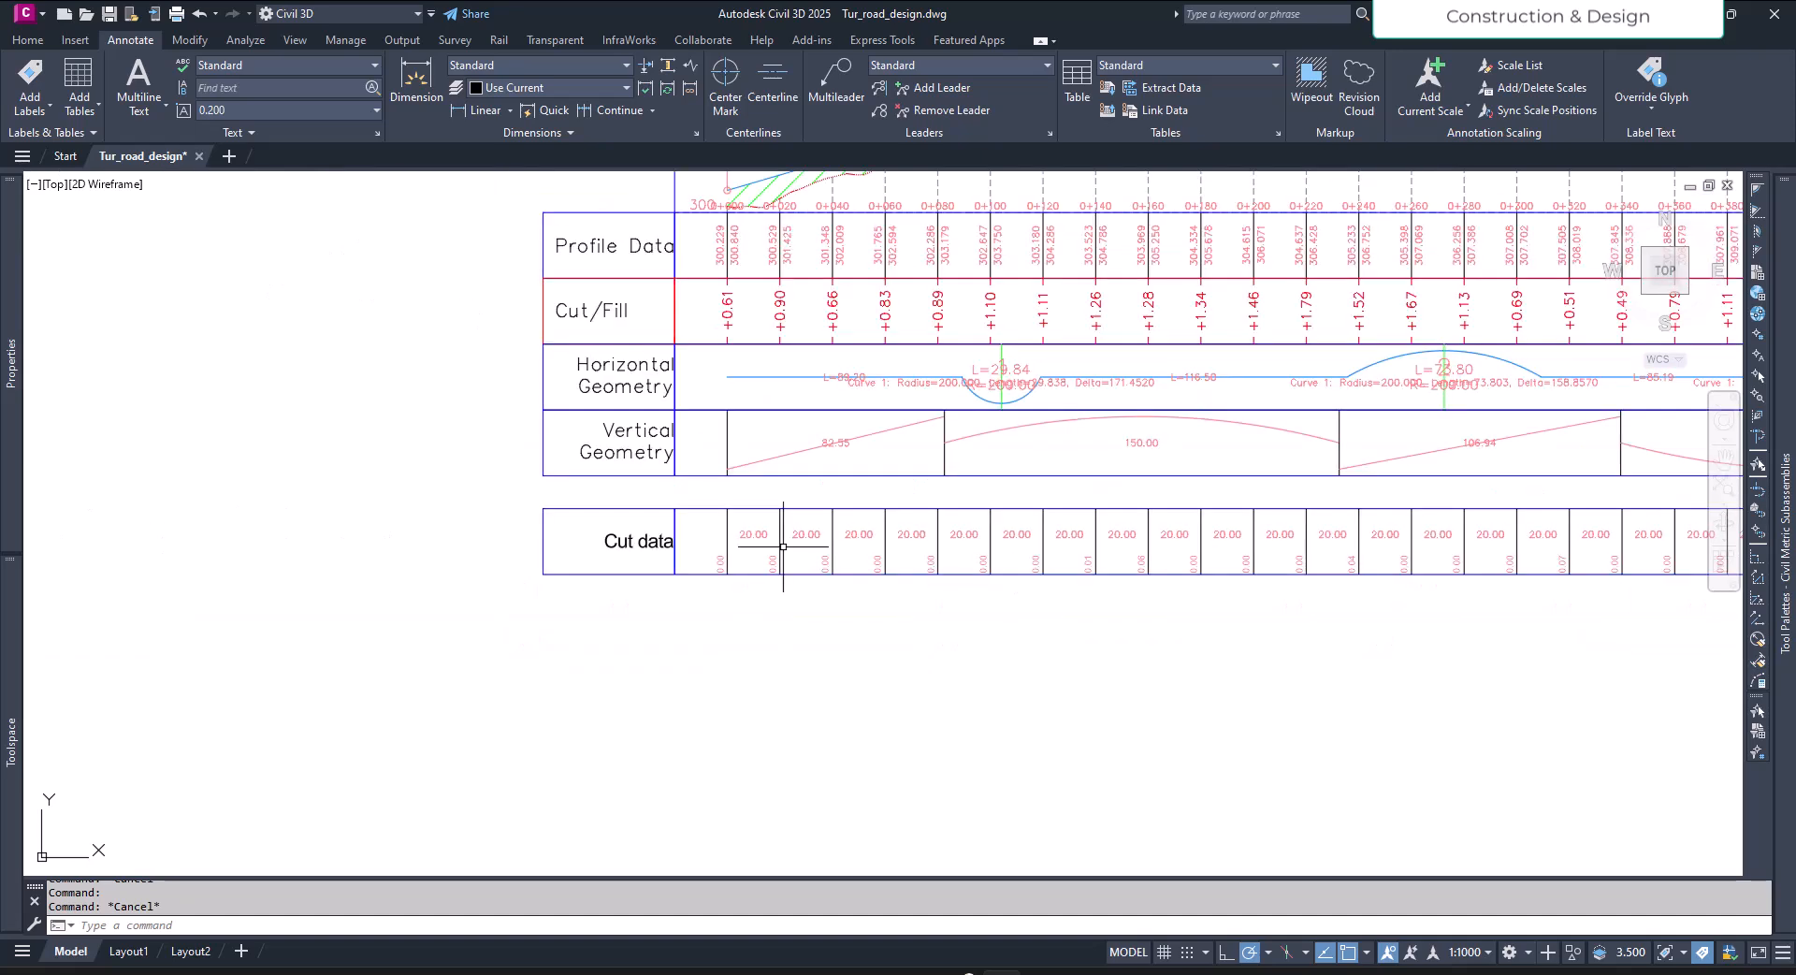
{"action": "scroll", "coordinate": [804, 557], "scroll_direction": "up", "scroll_amount": 4}
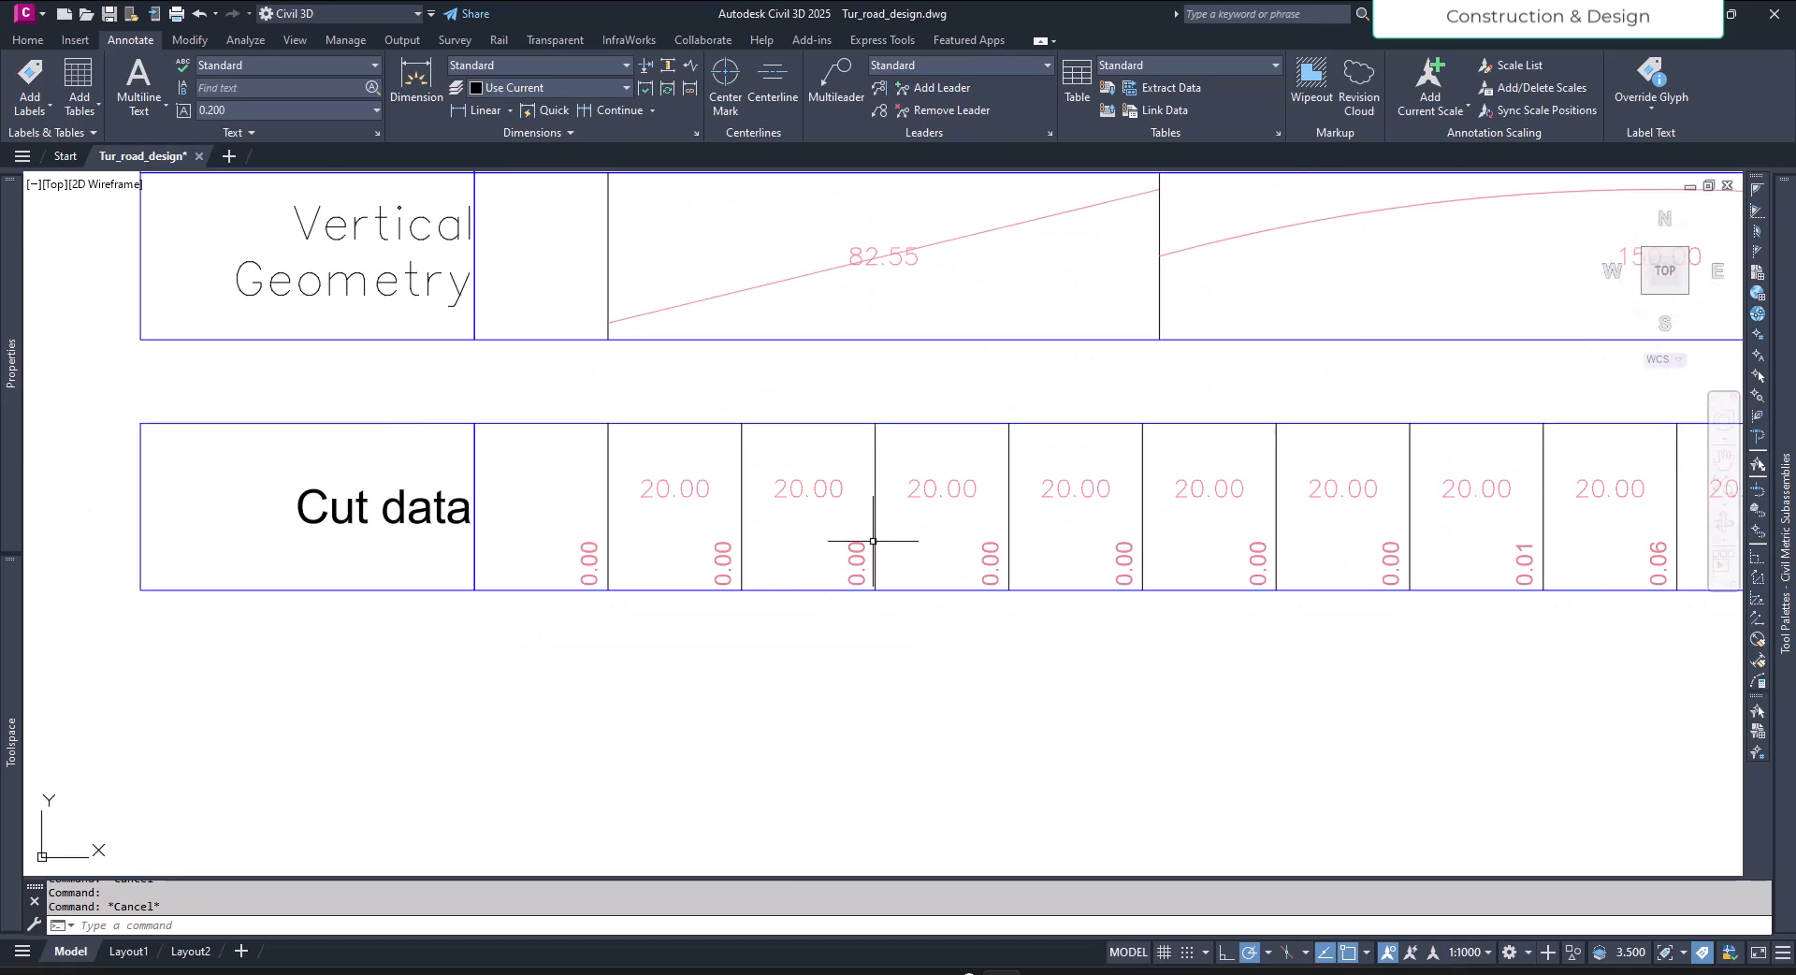
Step: Open the Incremental Section Data label of the Tut_Cut_vol band style for editing from the Tut_pro profile view's band properties
{"action": "left_click", "coordinate": [873, 541]}
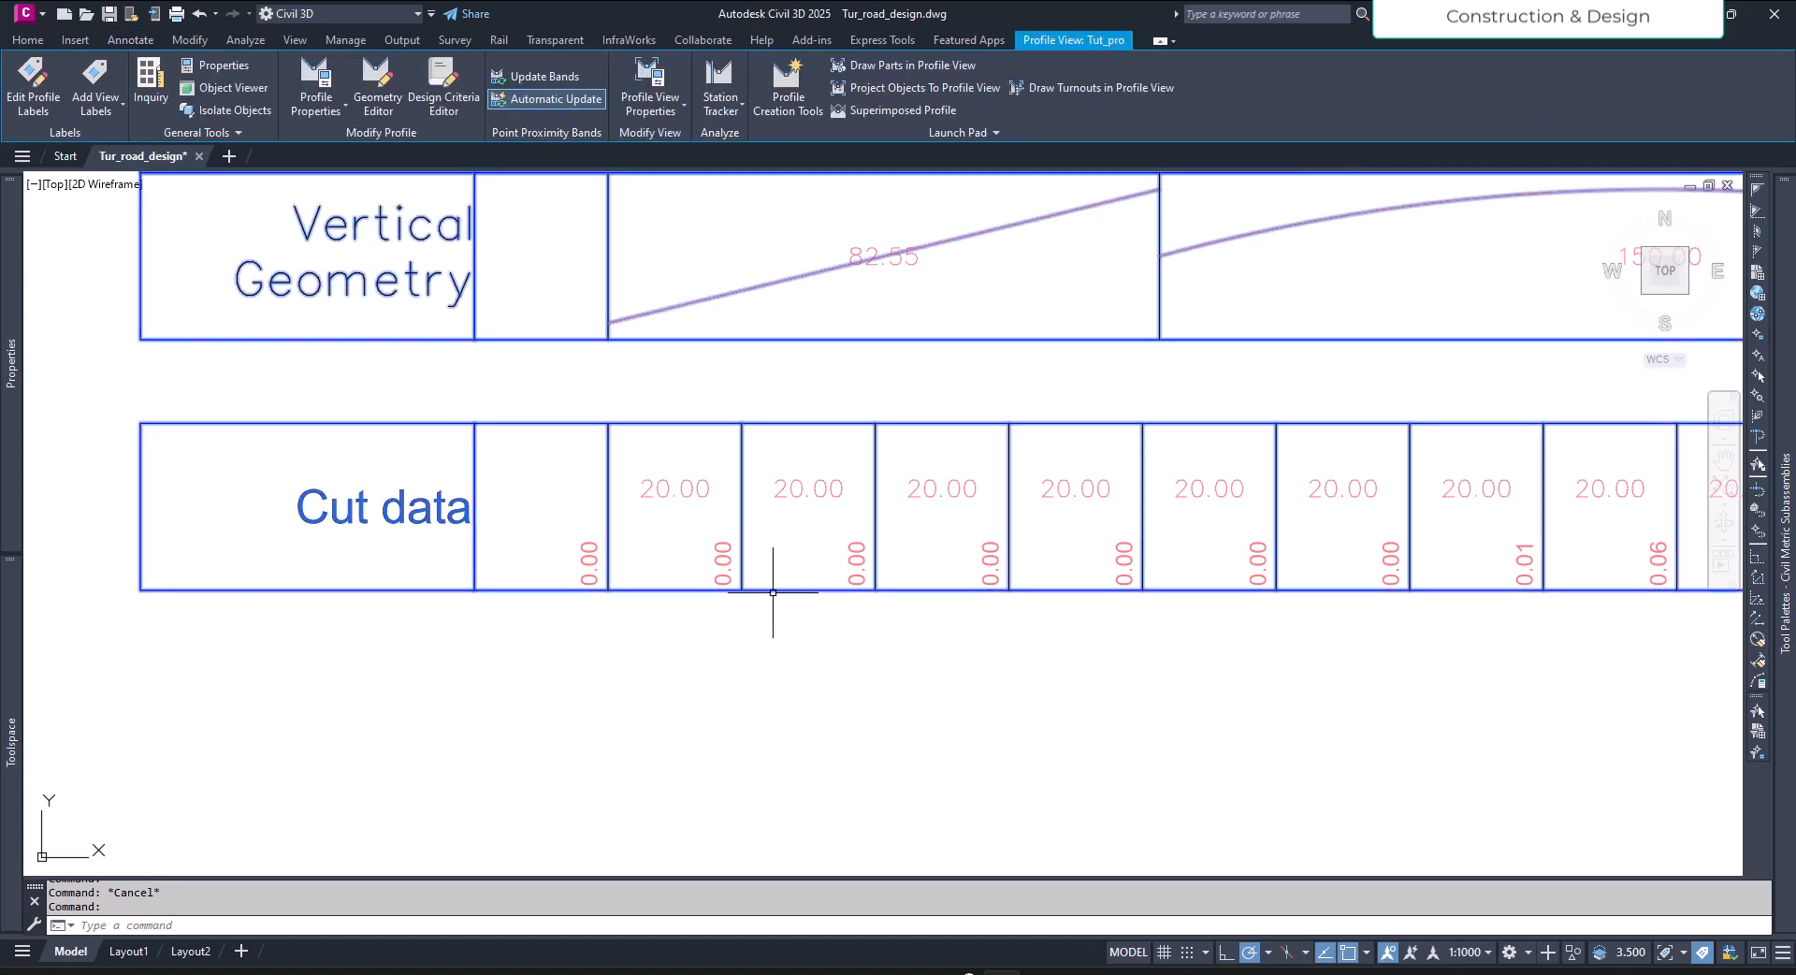
{"action": "scroll", "coordinate": [637, 731], "scroll_direction": "down", "scroll_amount": 6}
{"action": "scroll", "coordinate": [638, 731], "scroll_direction": "down", "scroll_amount": 2}
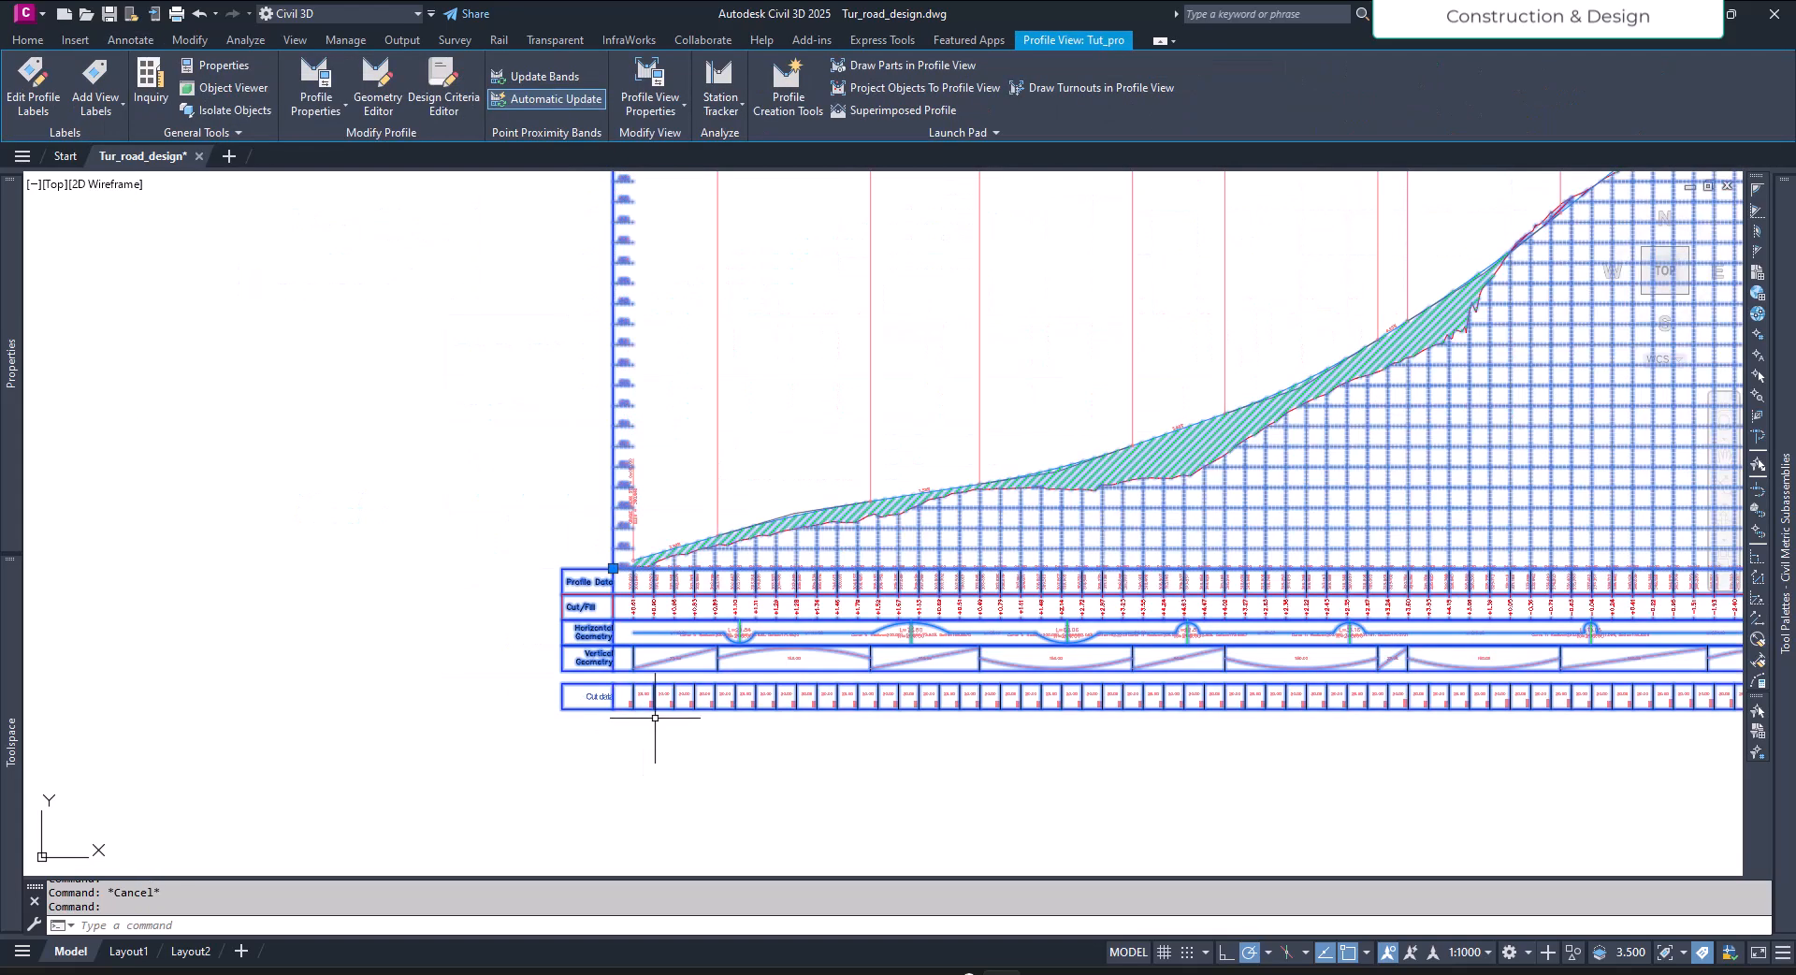
{"action": "left_click", "coordinate": [662, 58]}
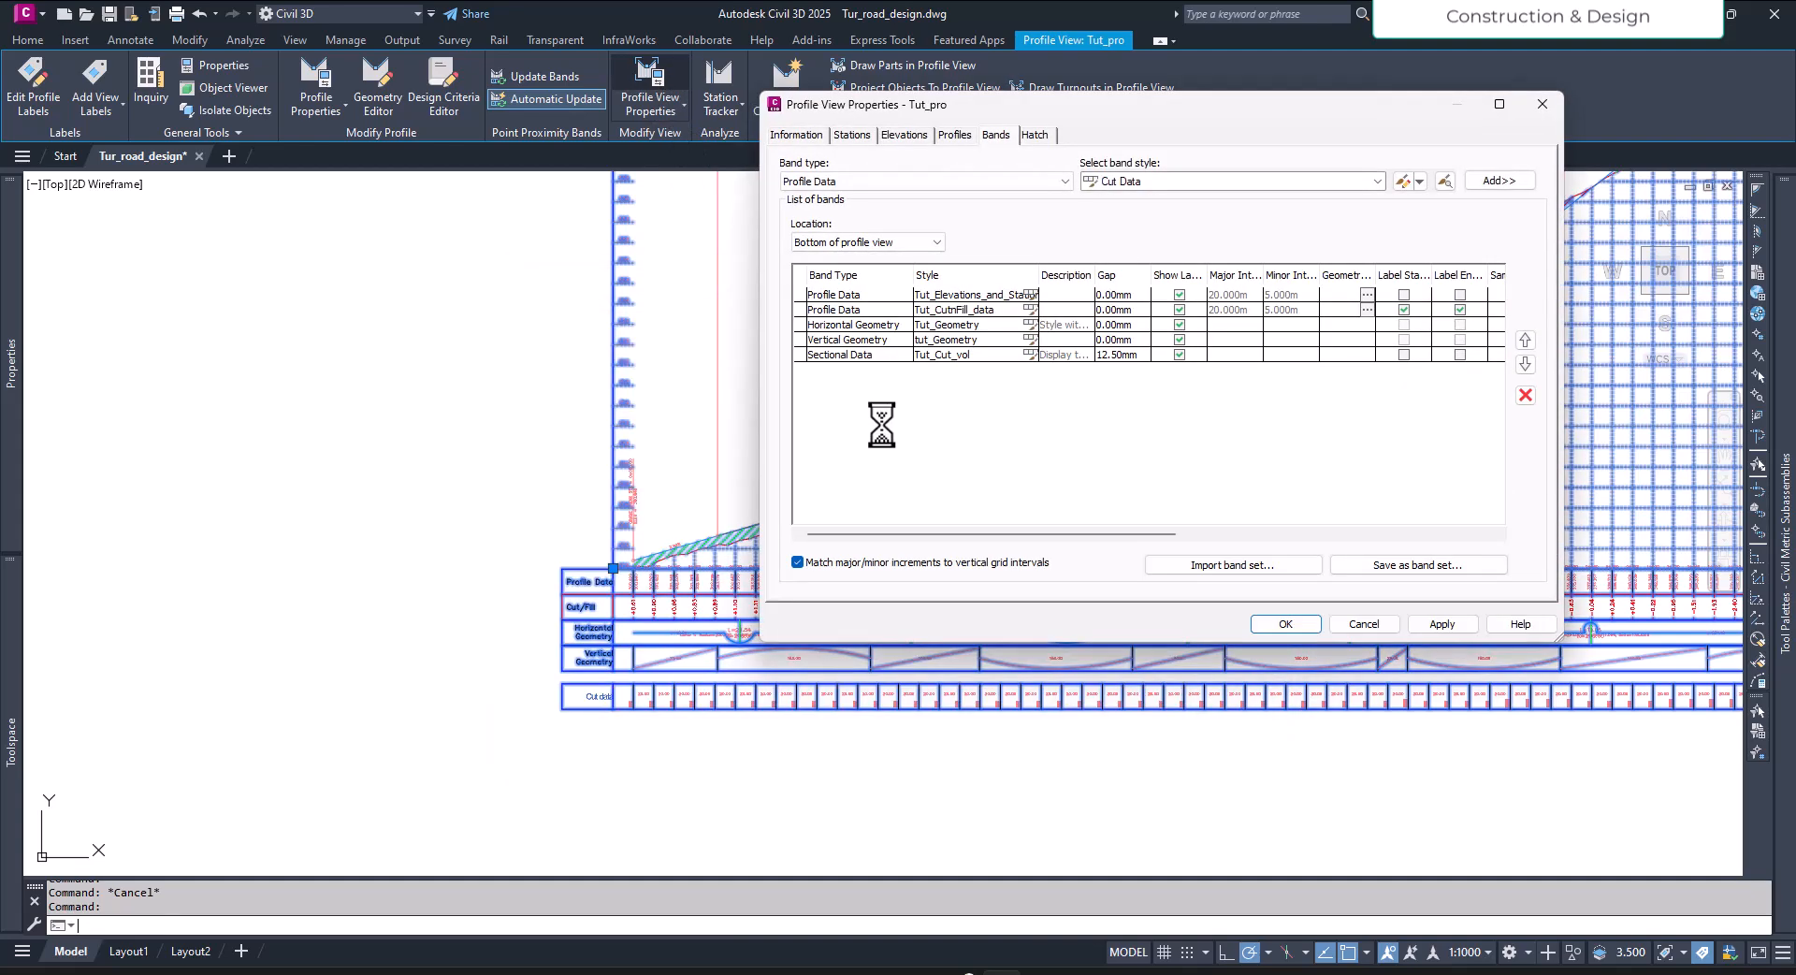
{"action": "left_click", "coordinate": [1030, 356]}
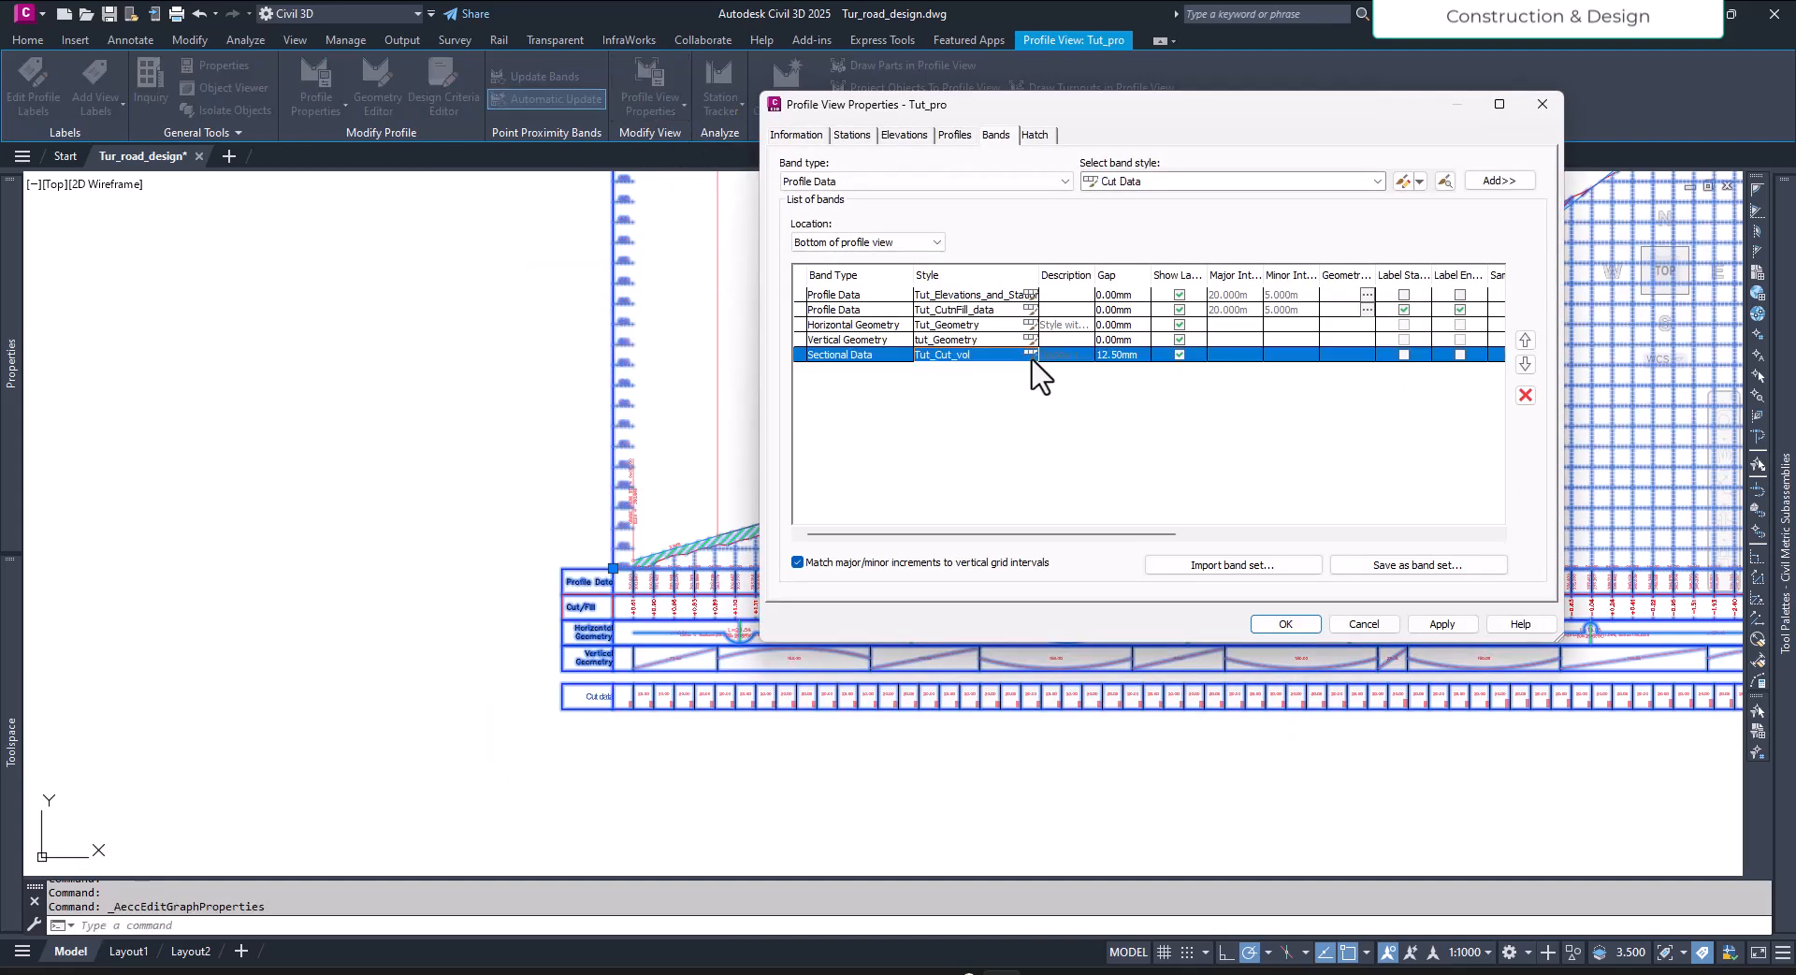
{"action": "left_click", "coordinate": [1248, 384]}
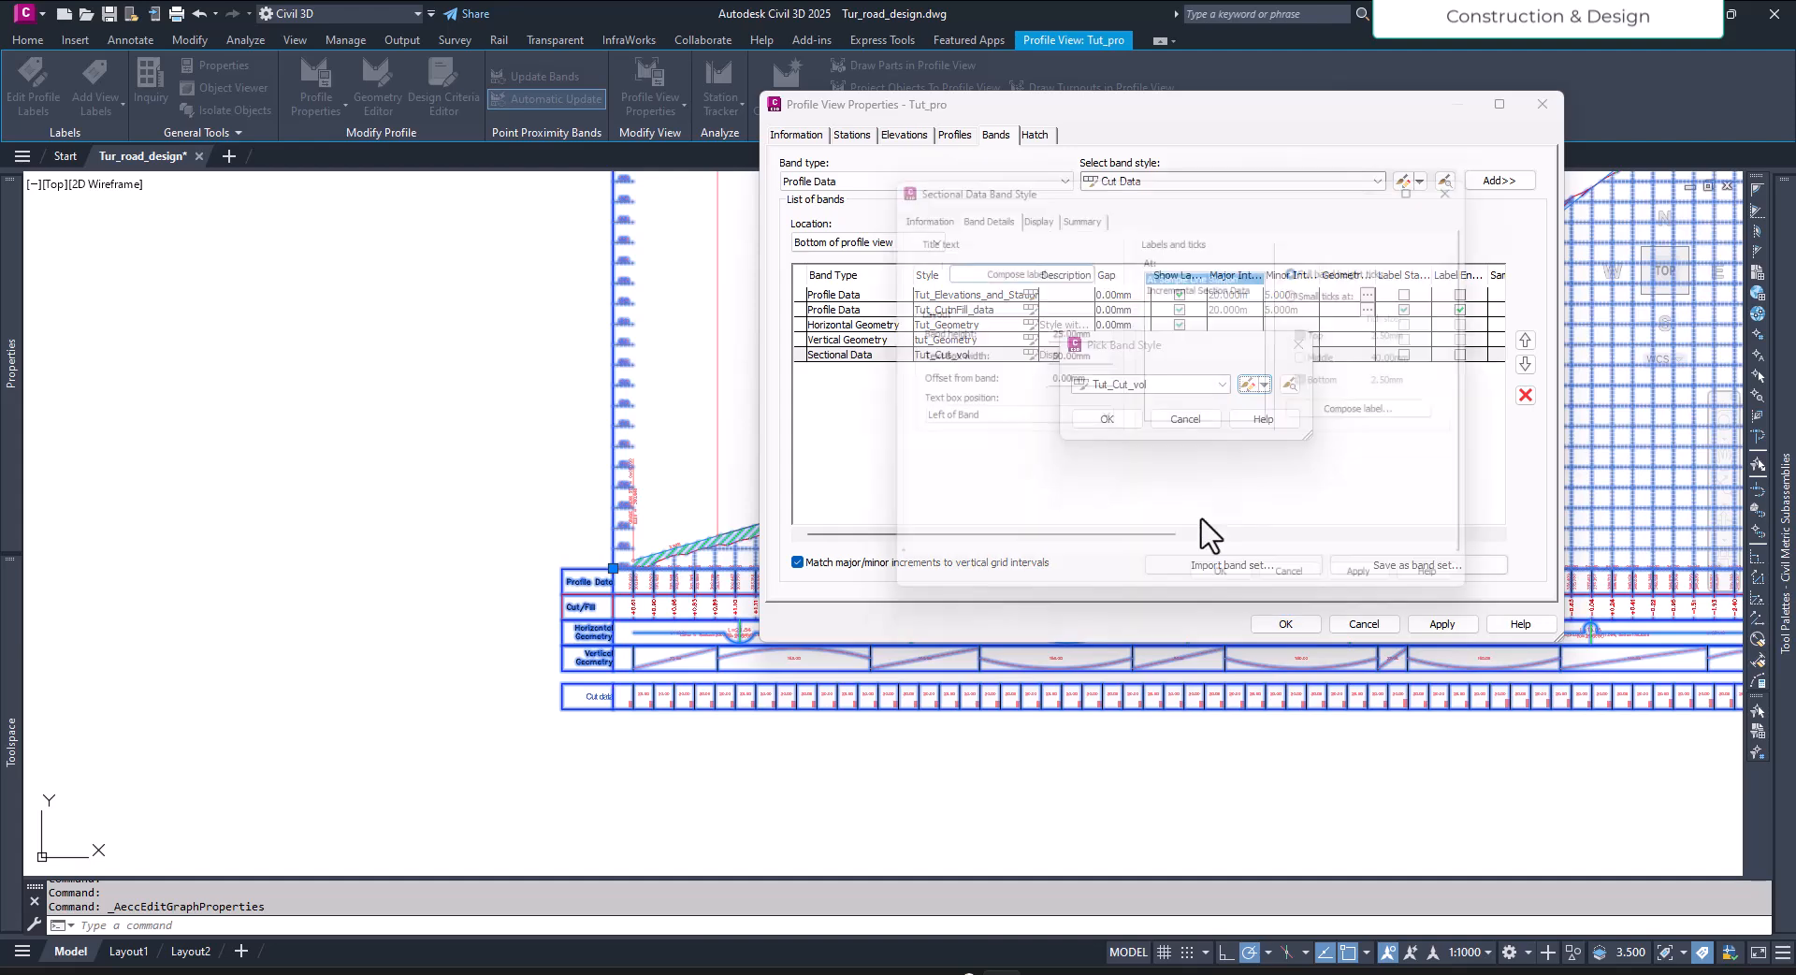
{"action": "left_click", "coordinate": [1221, 284]}
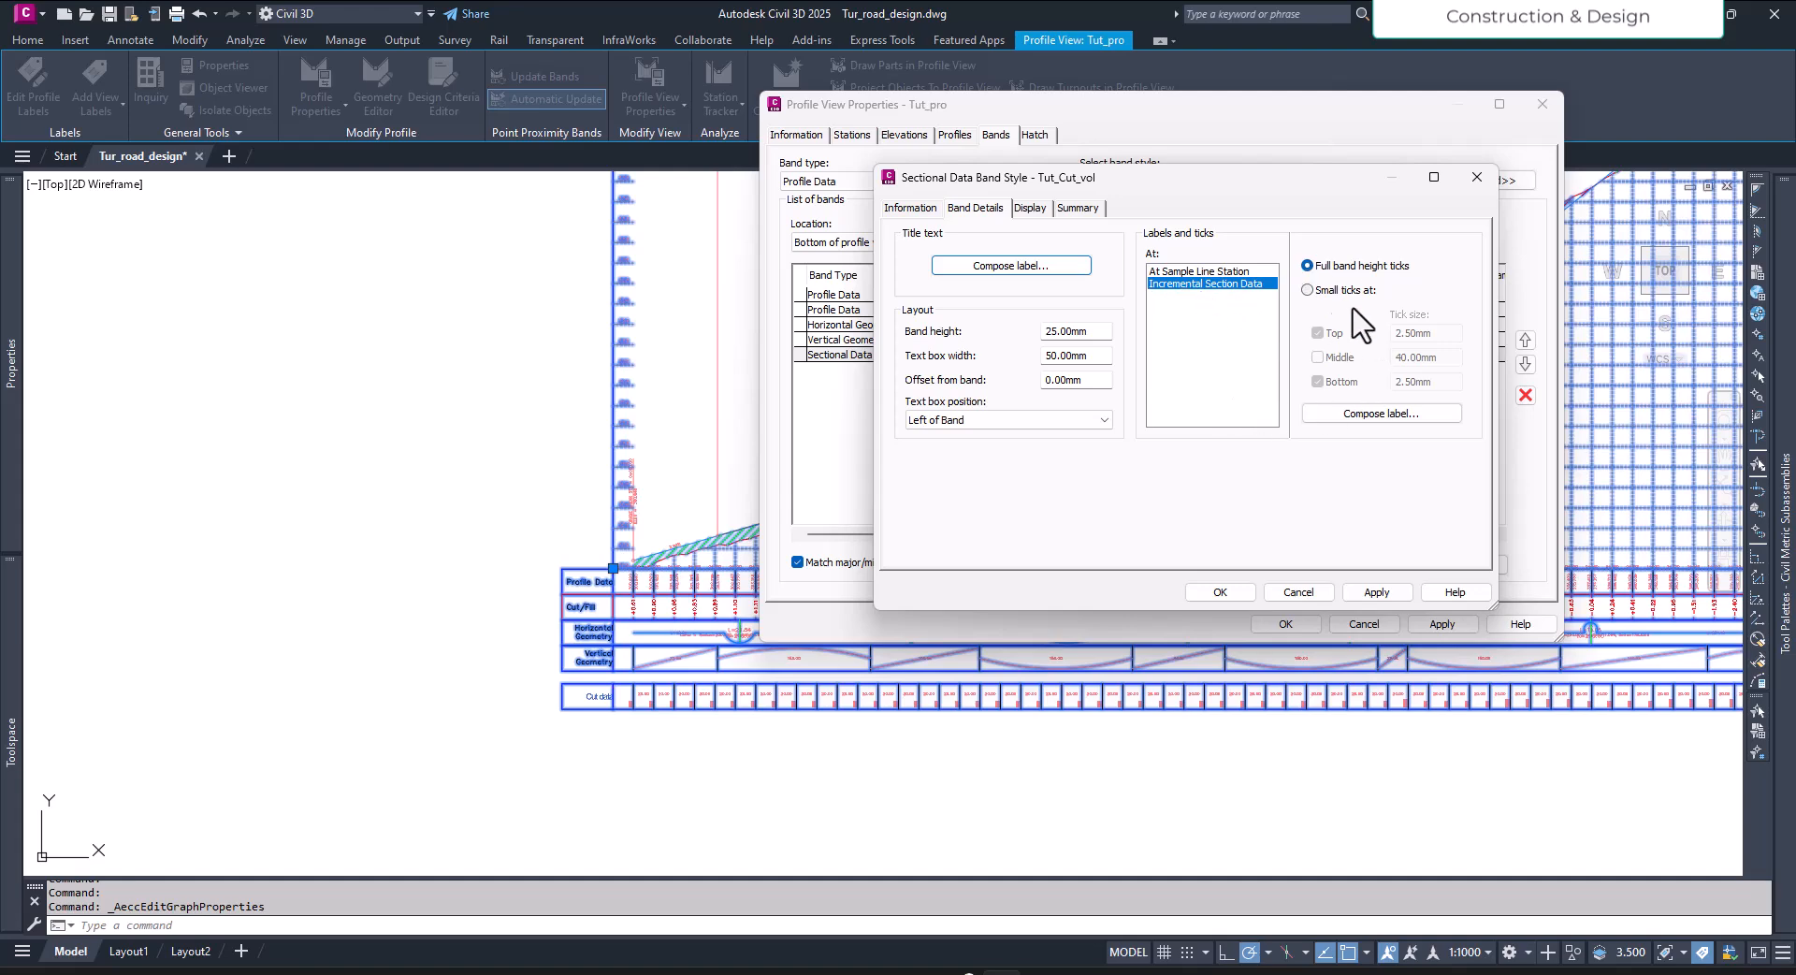
{"action": "left_click", "coordinate": [1381, 413]}
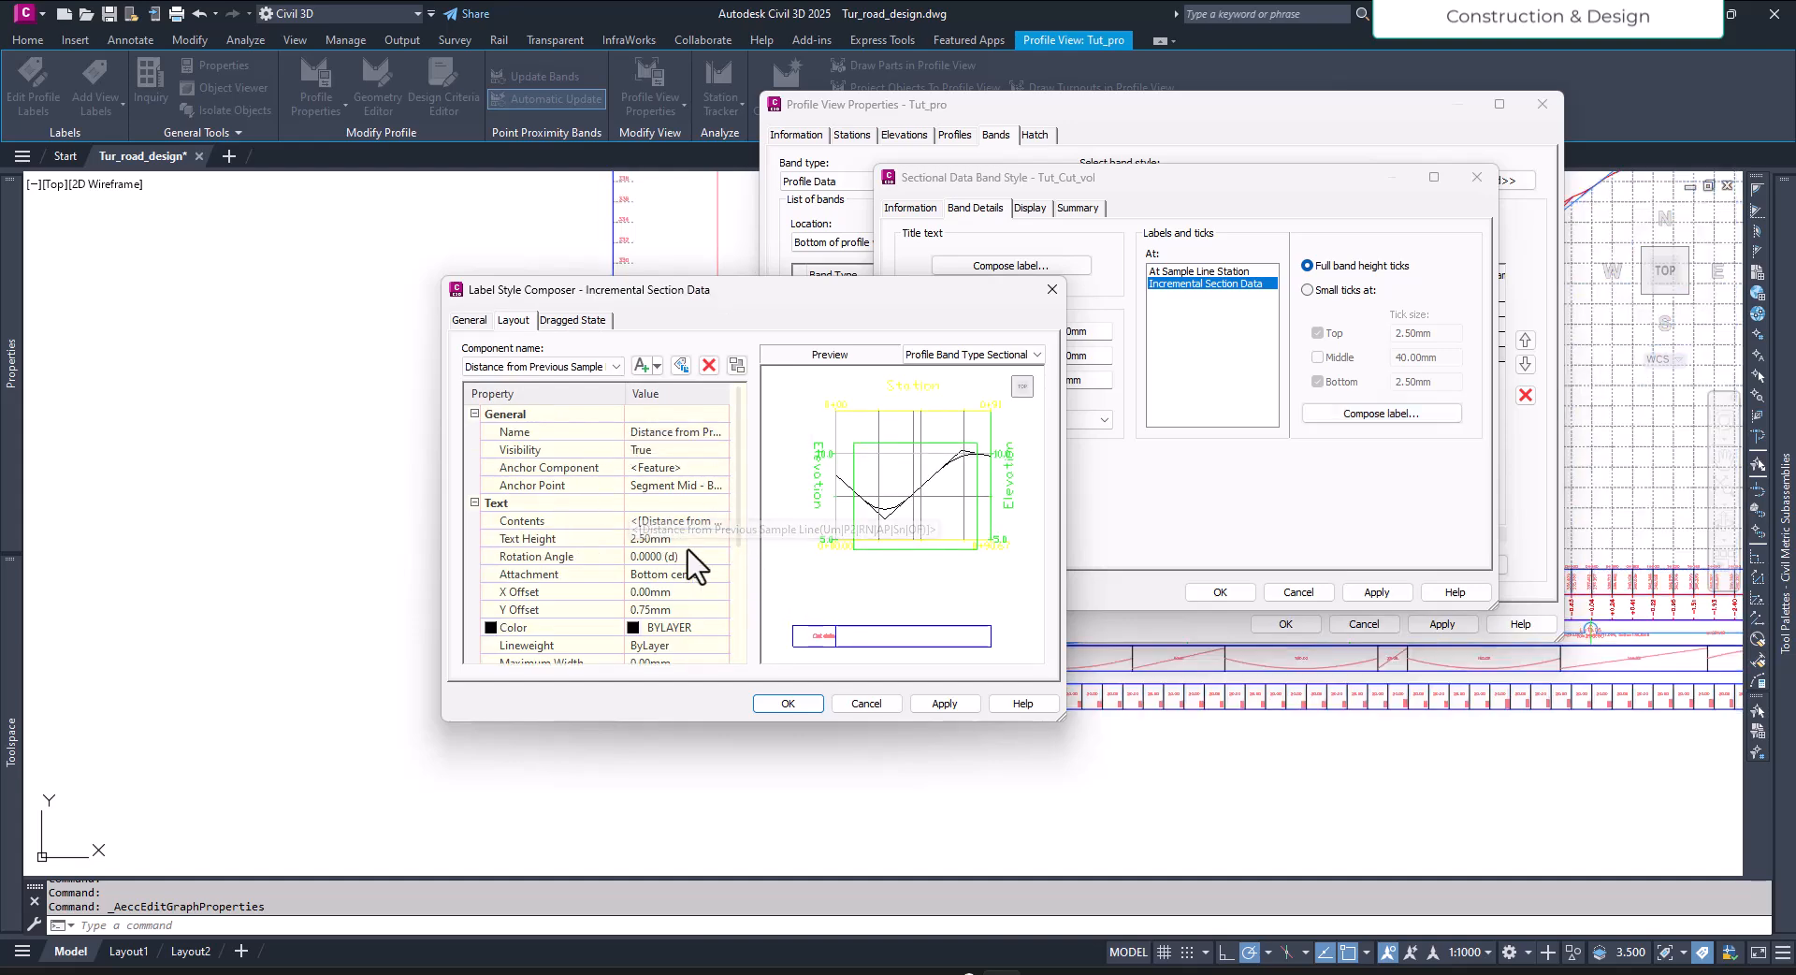
Step: Set the font of the Distance from Previous Sample component's contents to Arial
{"action": "left_click", "coordinate": [716, 522]}
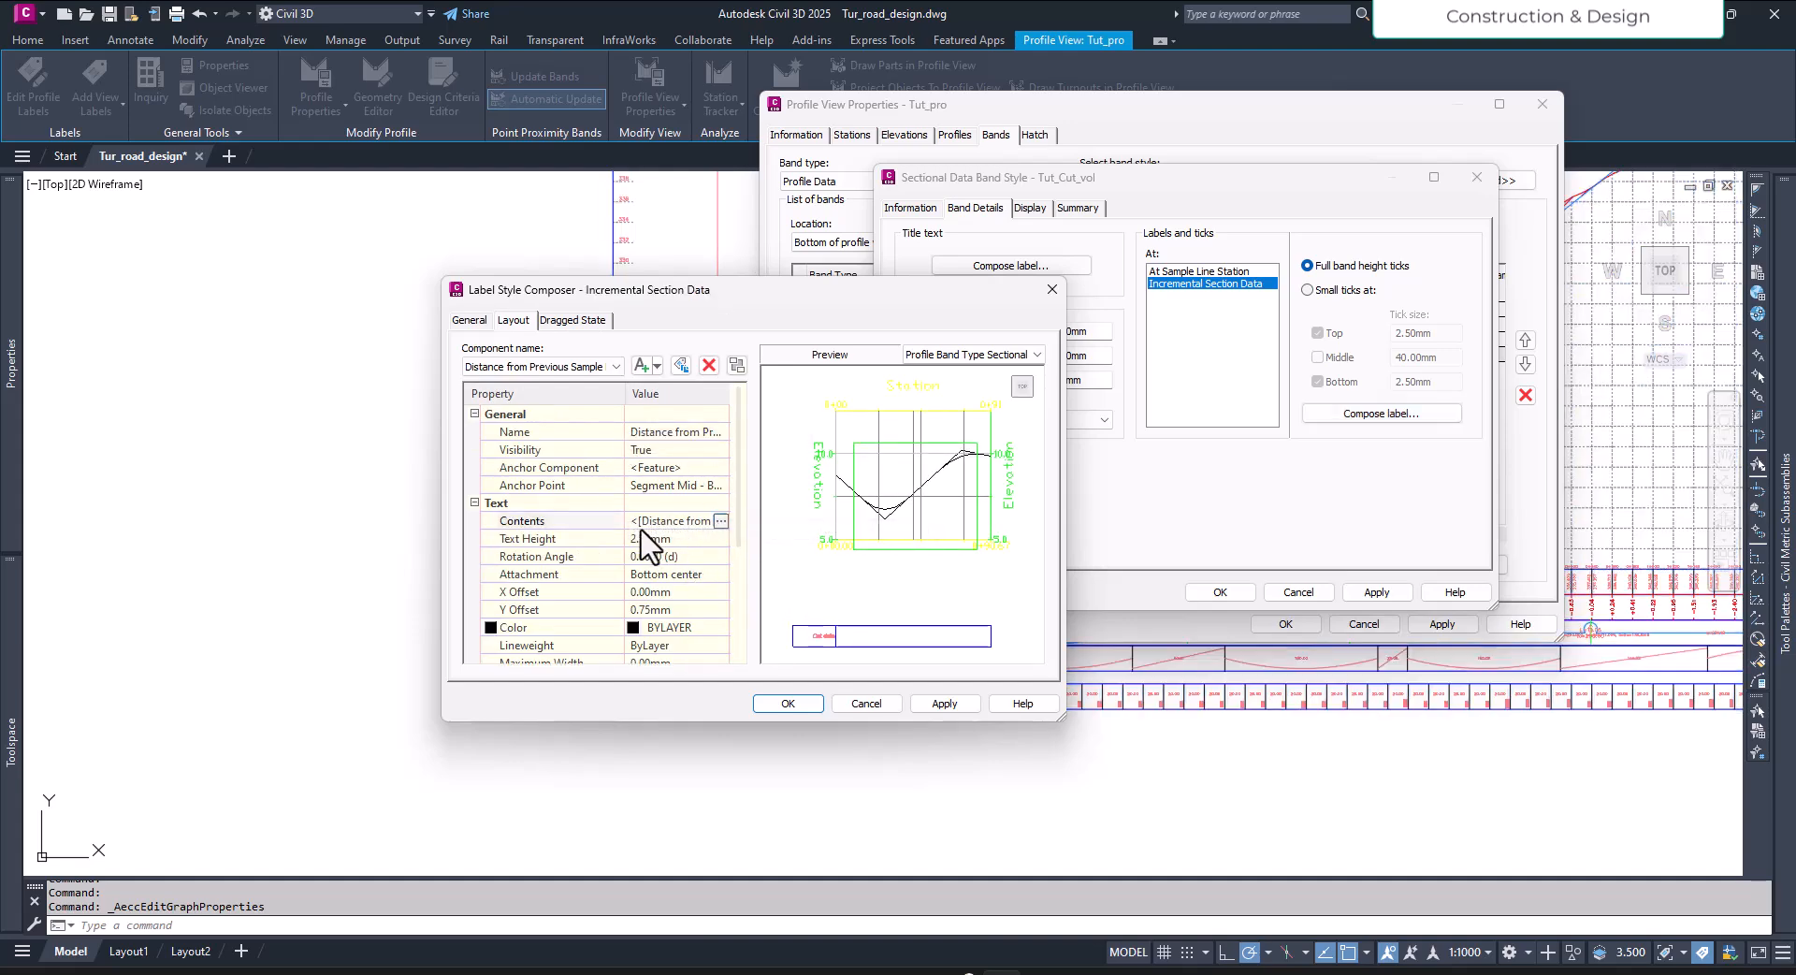
{"action": "left_click", "coordinate": [719, 521]}
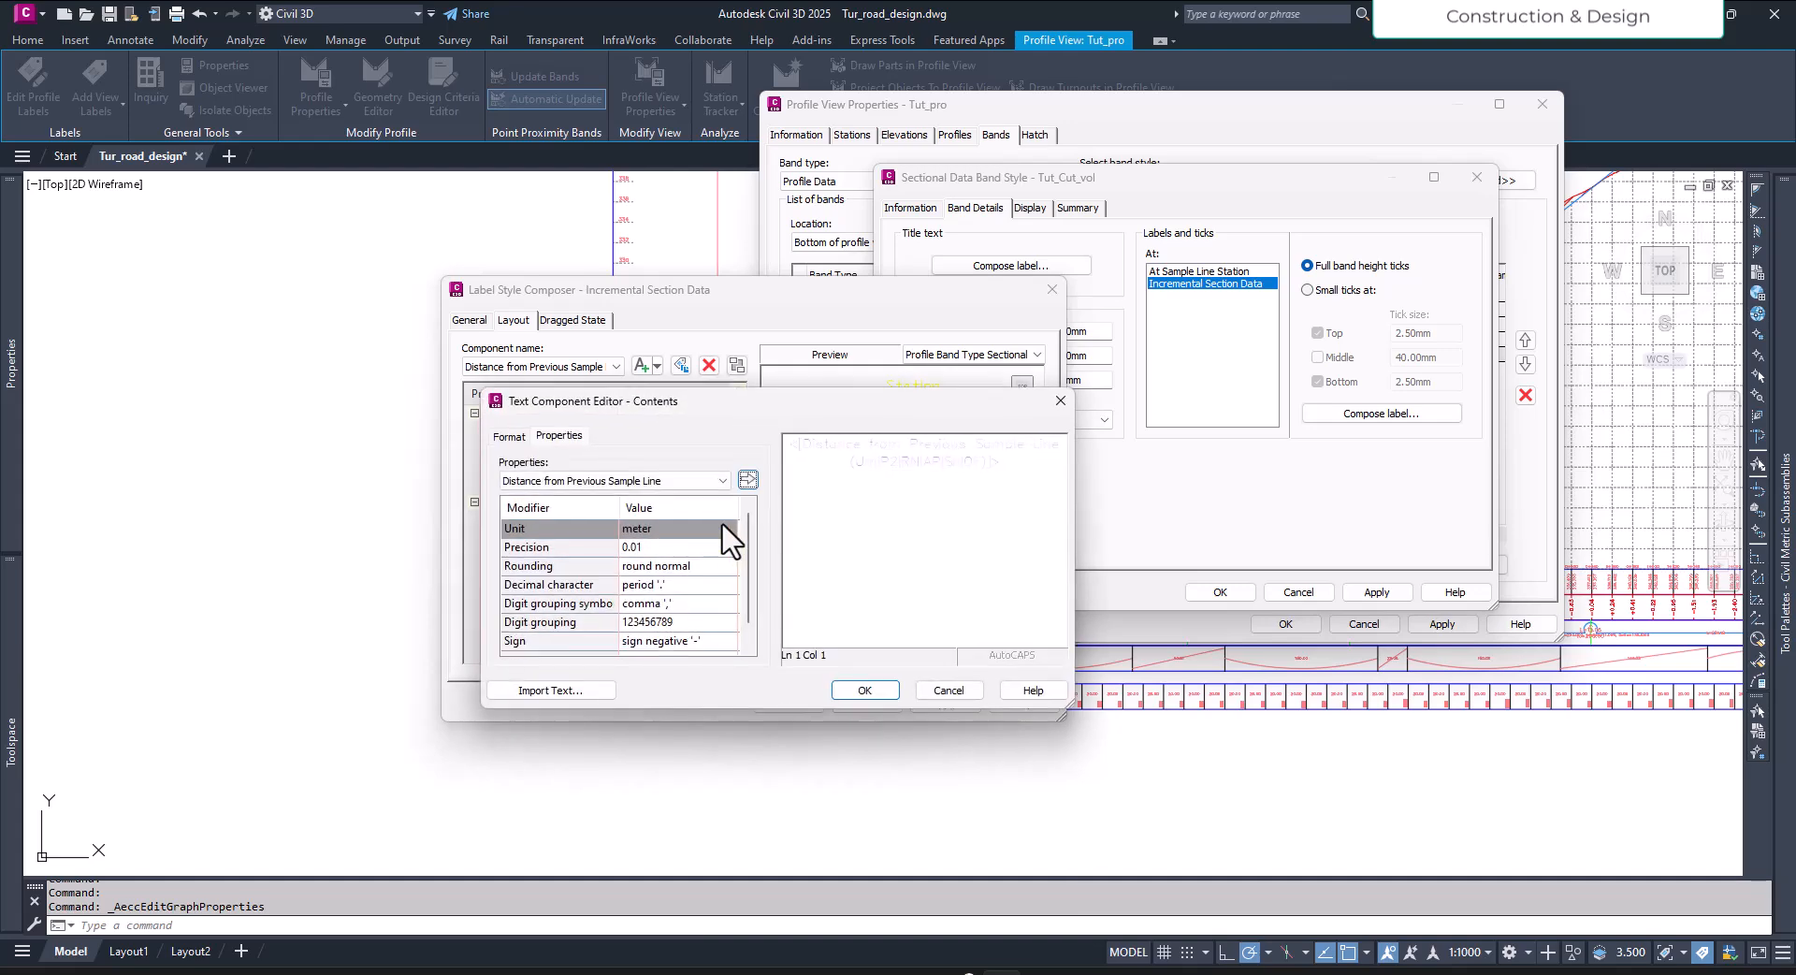
{"action": "left_click_drag", "start_coordinate": [1043, 468], "coordinate": [646, 451]}
{"action": "left_click", "coordinate": [510, 436]}
{"action": "left_click", "coordinate": [559, 554]}
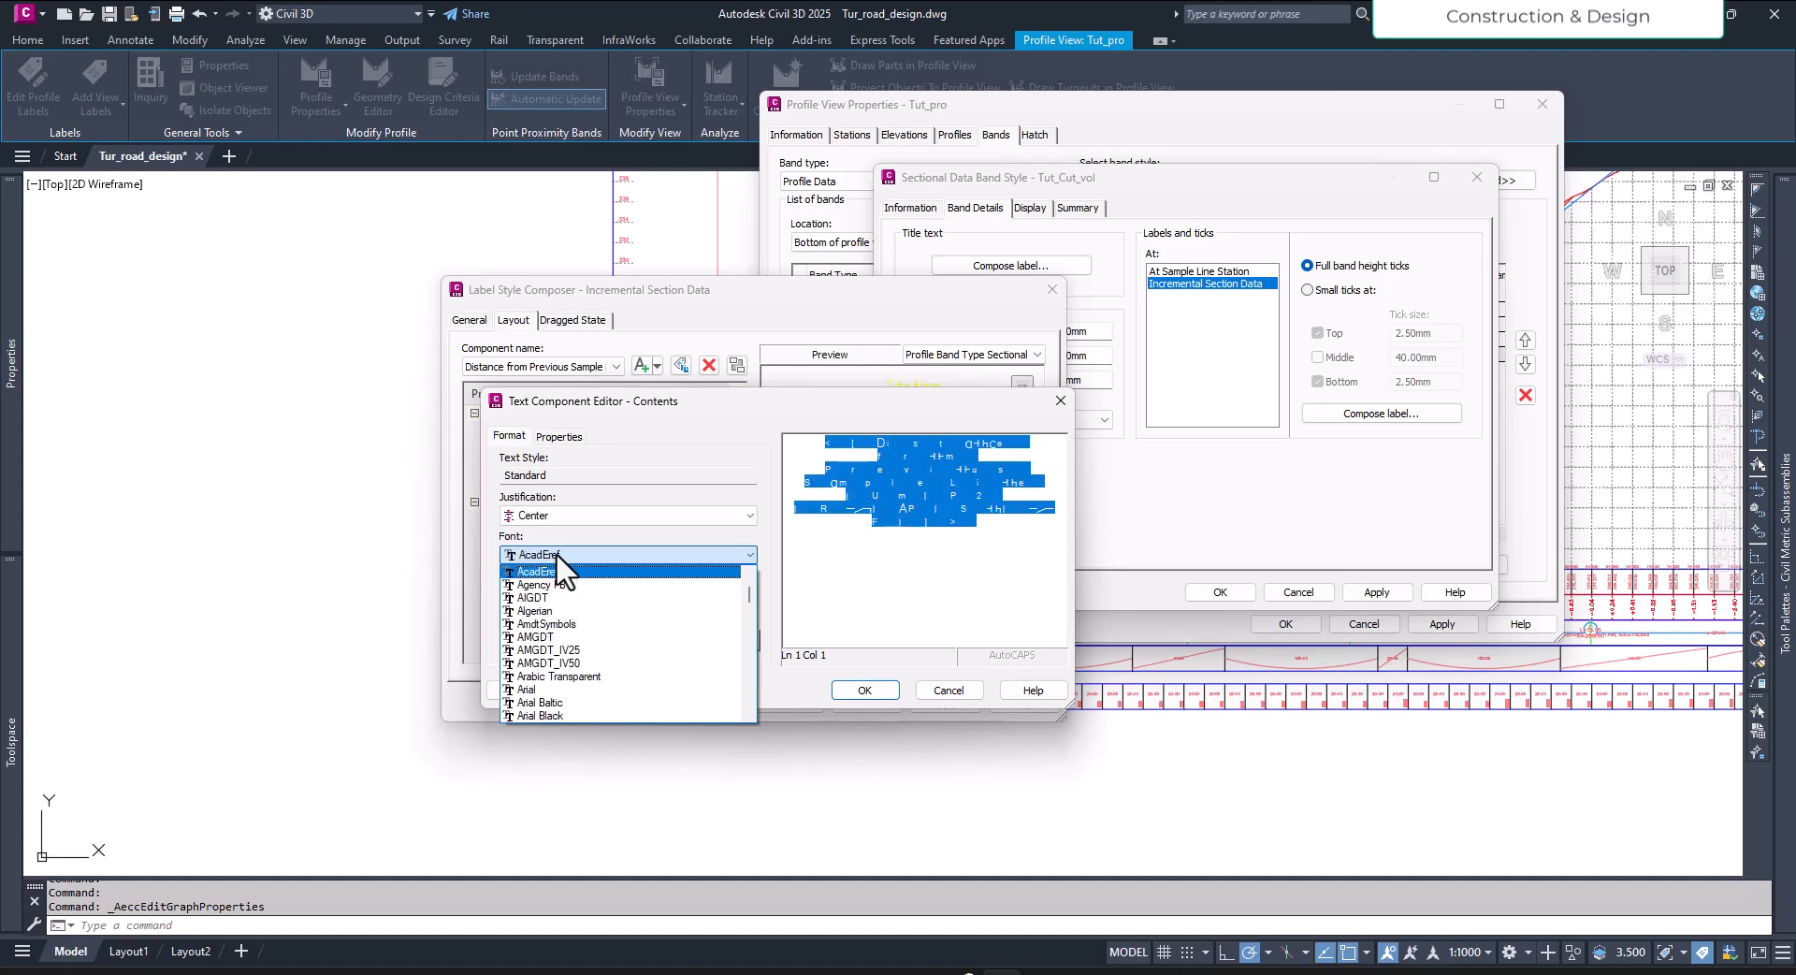
{"action": "left_click", "coordinate": [576, 690]}
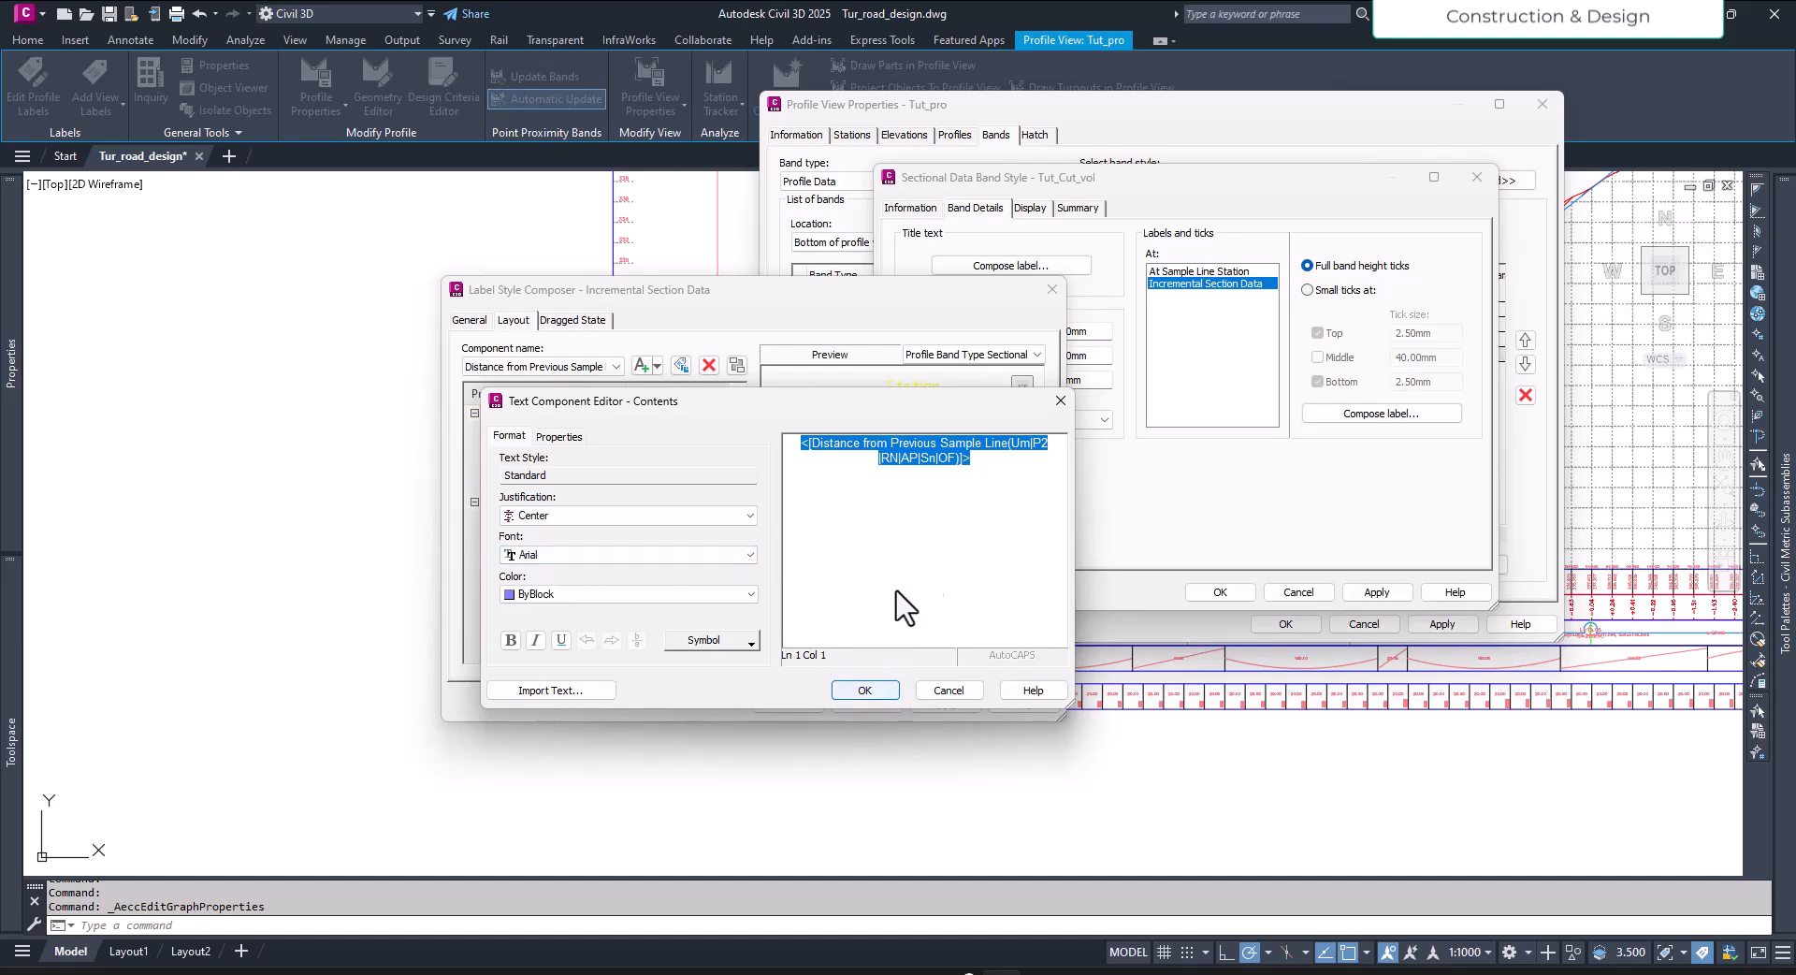
Step: Replace the distance property in the label contents with Cumulative Cut Volume in cubic meters at 0.01 precision
{"action": "left_click_drag", "start_coordinate": [992, 475], "coordinate": [696, 449]}
{"action": "left_click", "coordinate": [562, 436]}
{"action": "left_click", "coordinate": [996, 465]}
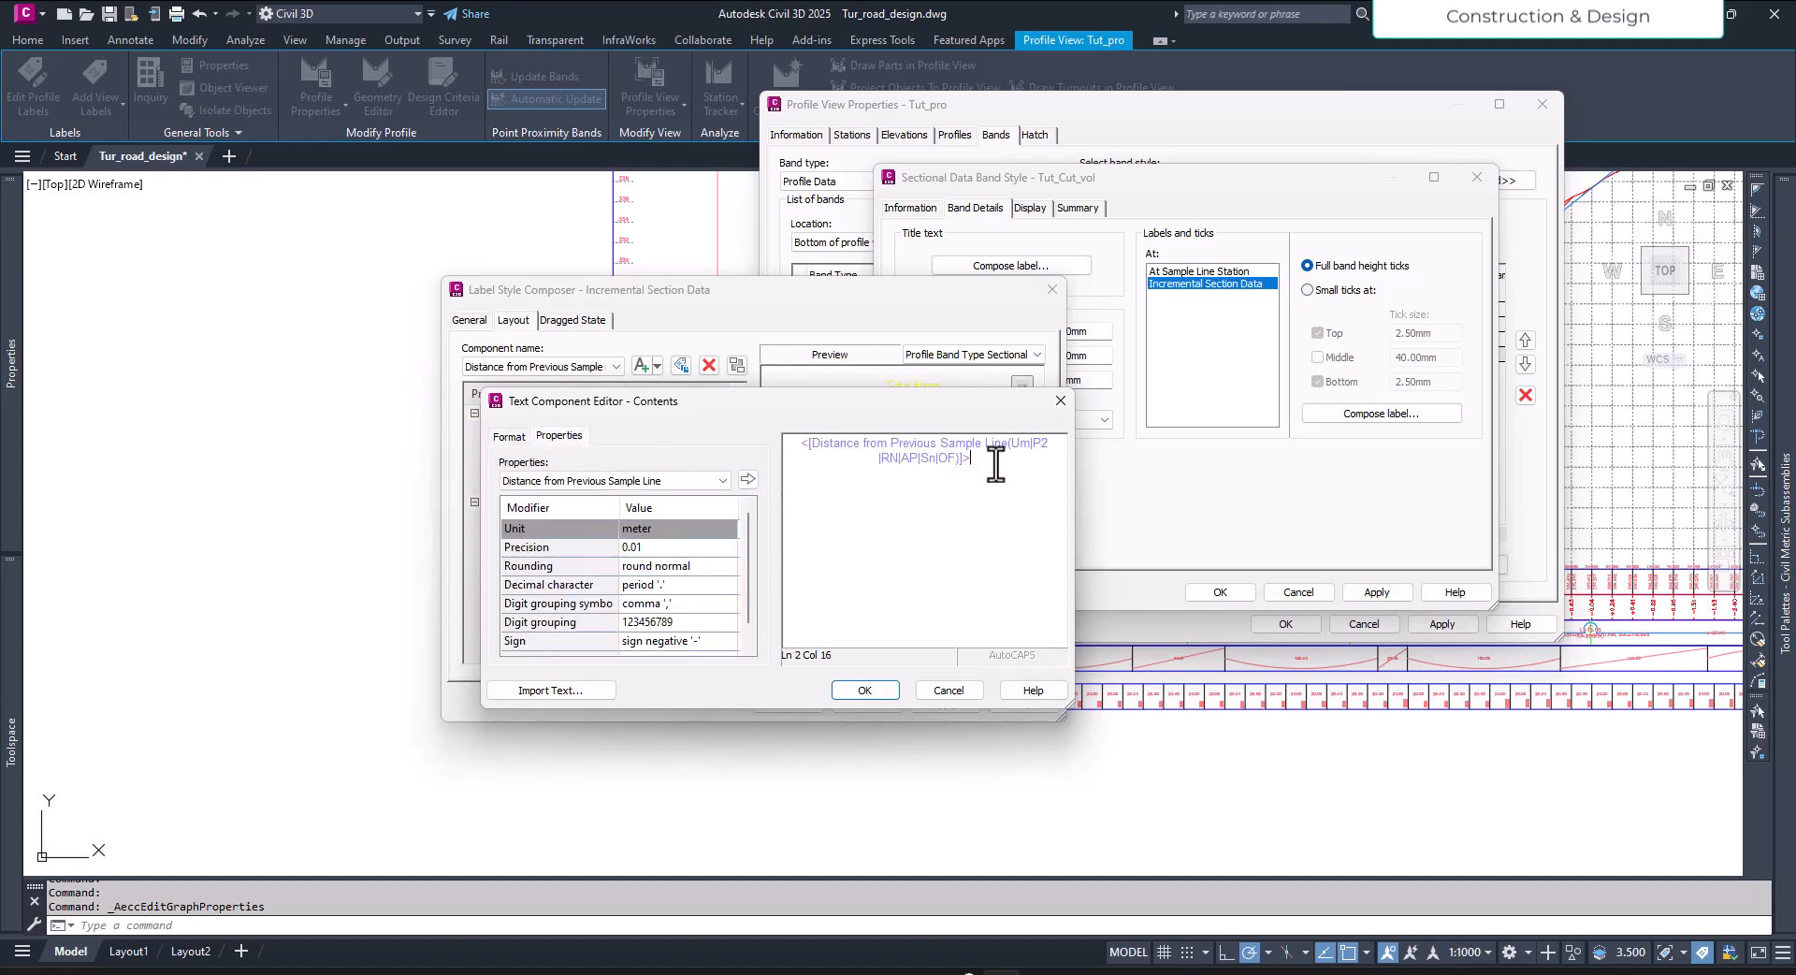
{"action": "left_click_drag", "start_coordinate": [994, 465], "coordinate": [786, 449]}
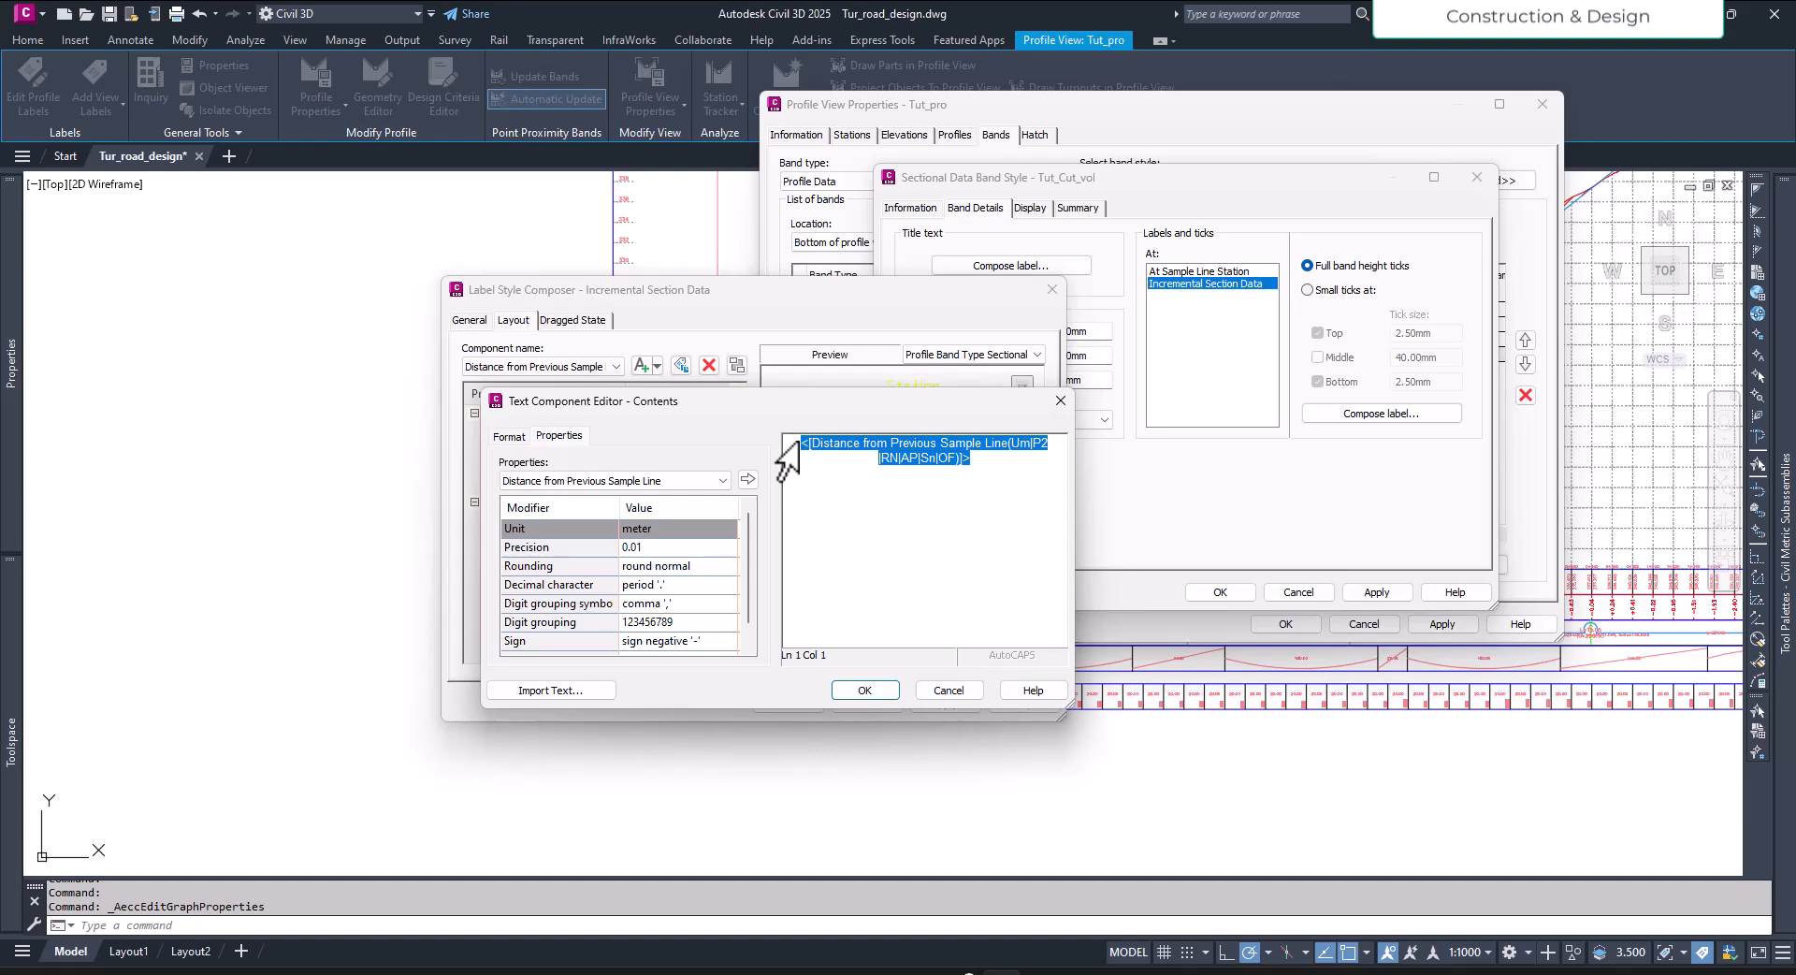
{"action": "left_click", "coordinate": [671, 481]}
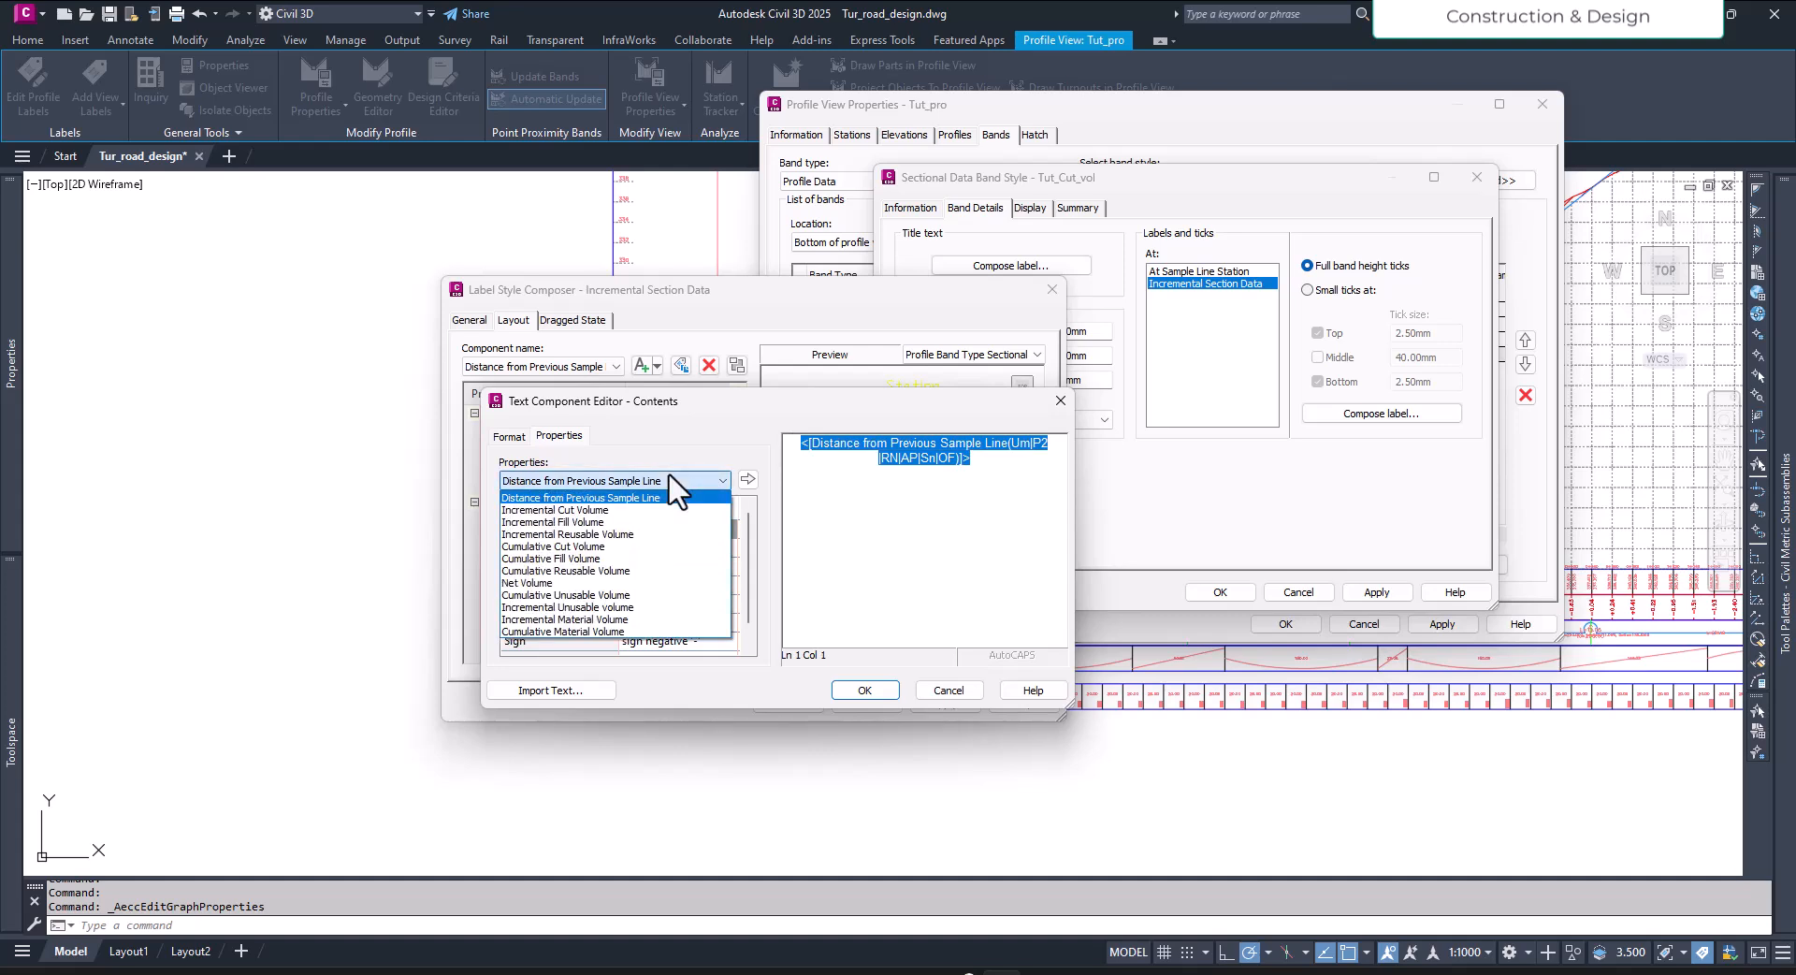
{"action": "left_click", "coordinate": [618, 547]}
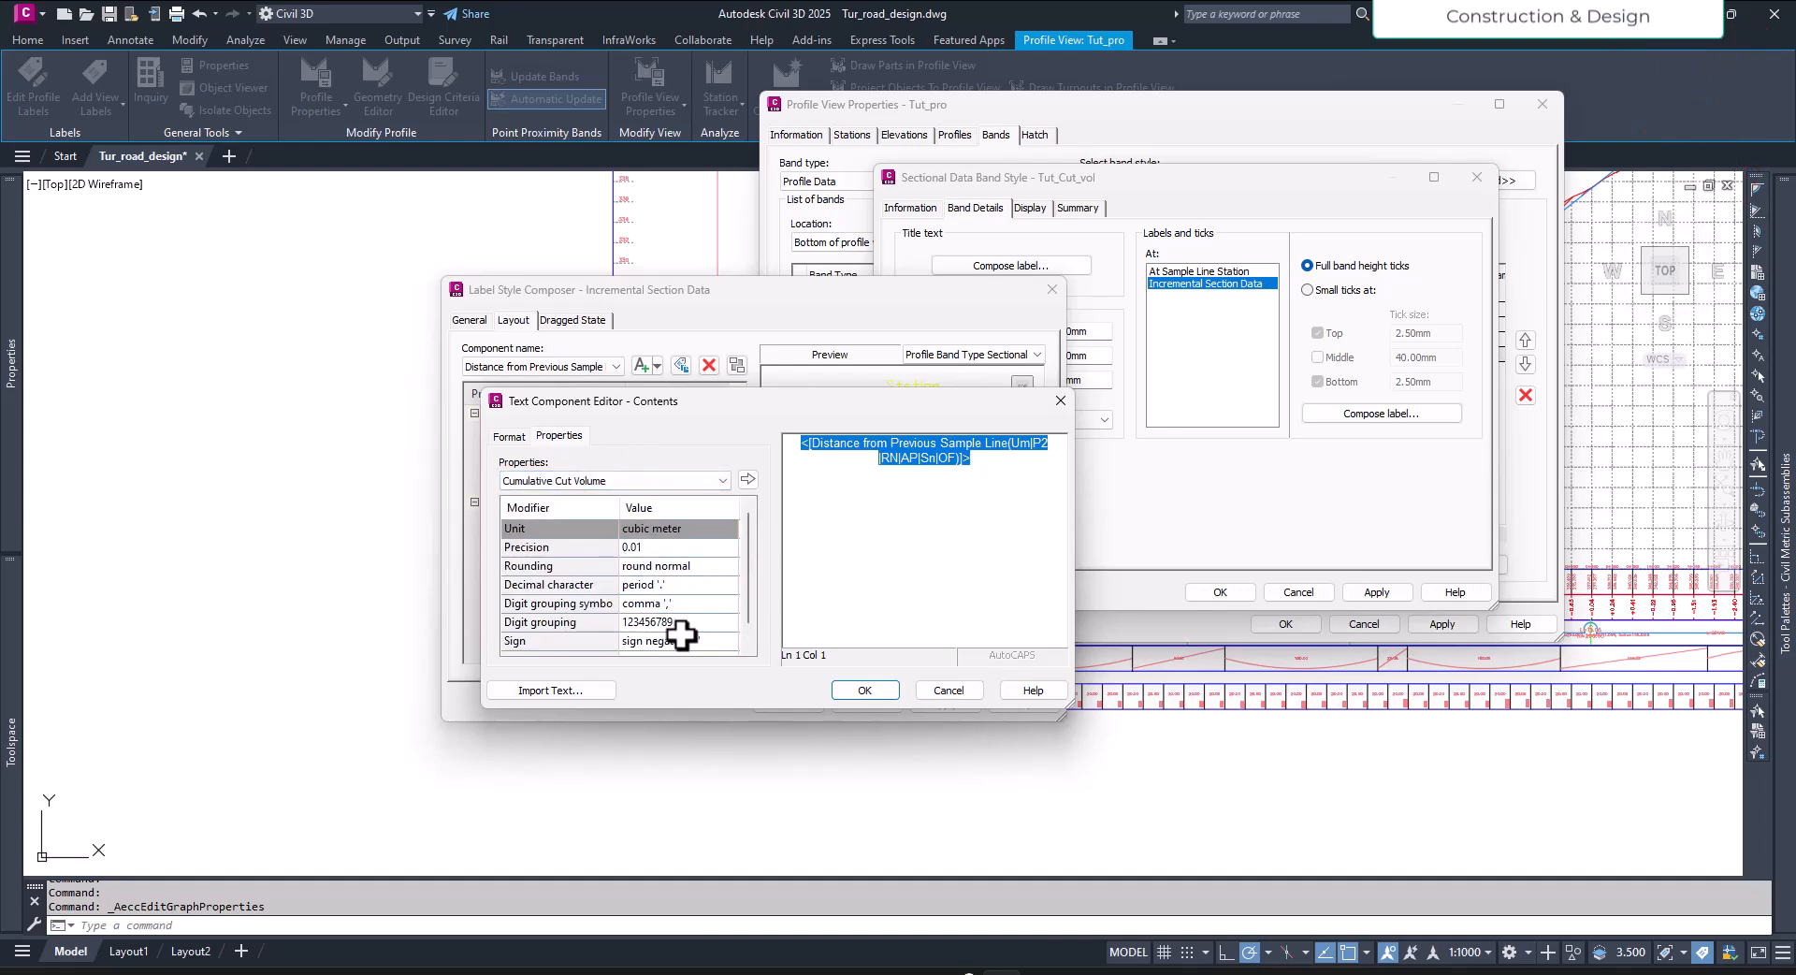
{"action": "scroll", "coordinate": [683, 617], "scroll_direction": "down", "scroll_amount": 1}
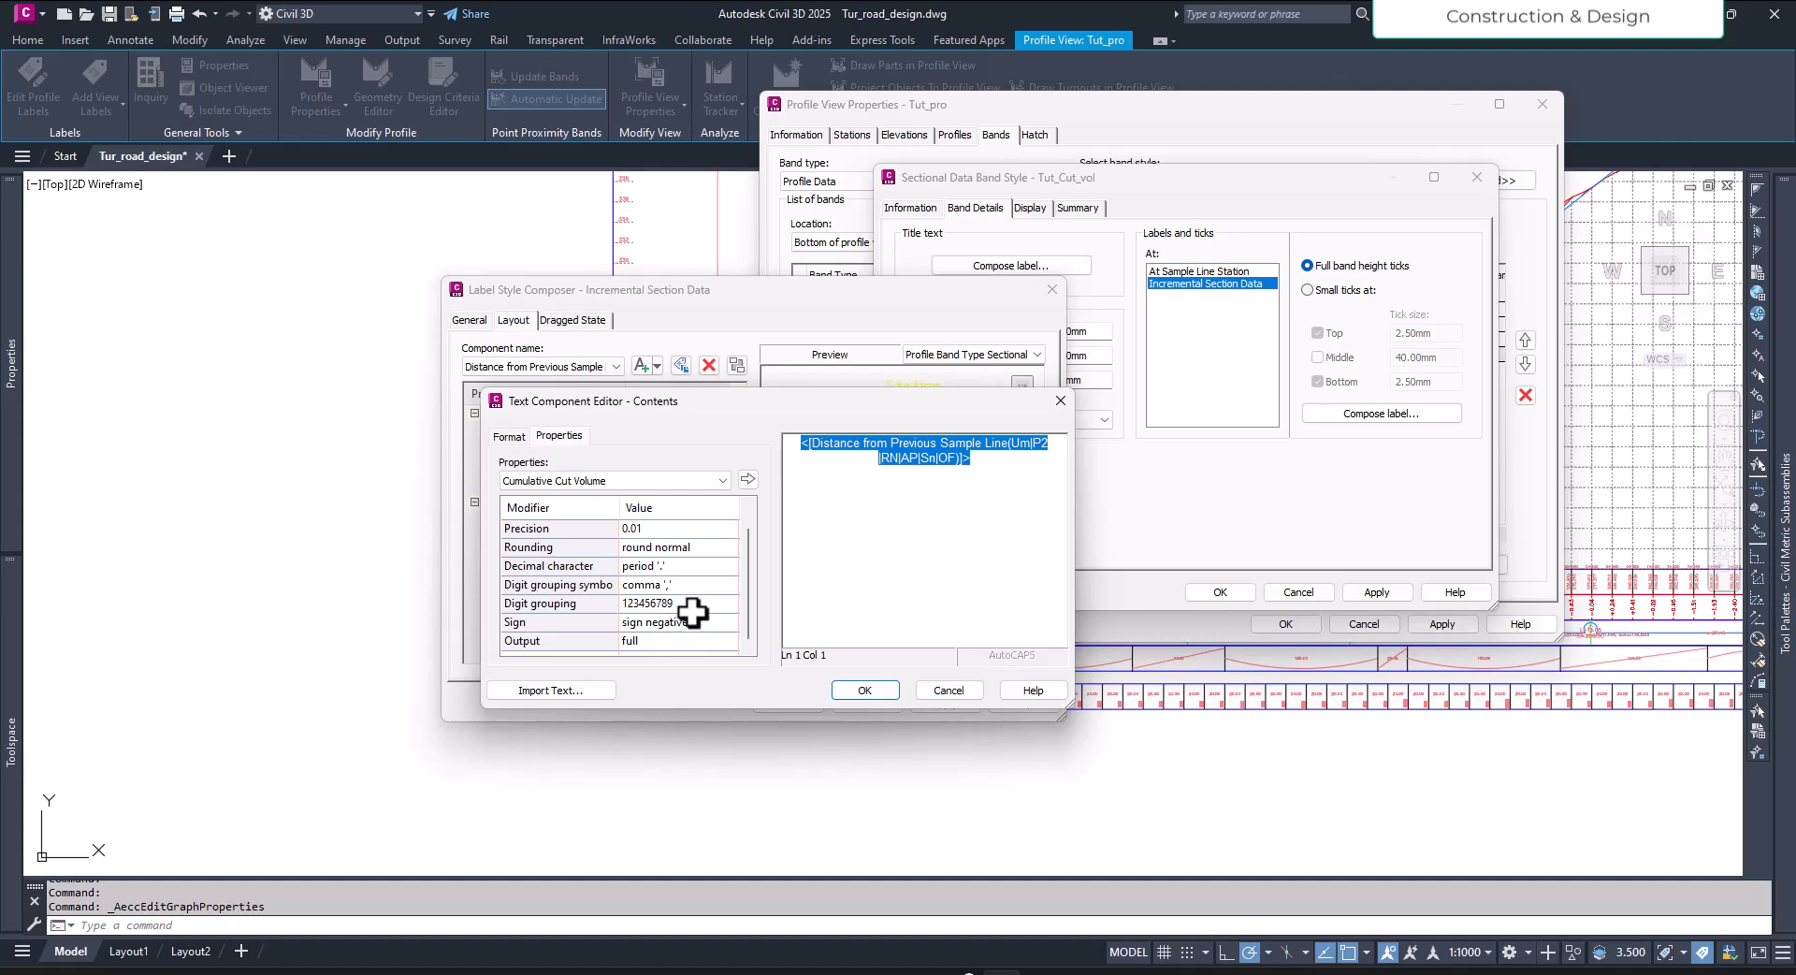
{"action": "left_click", "coordinate": [747, 479]}
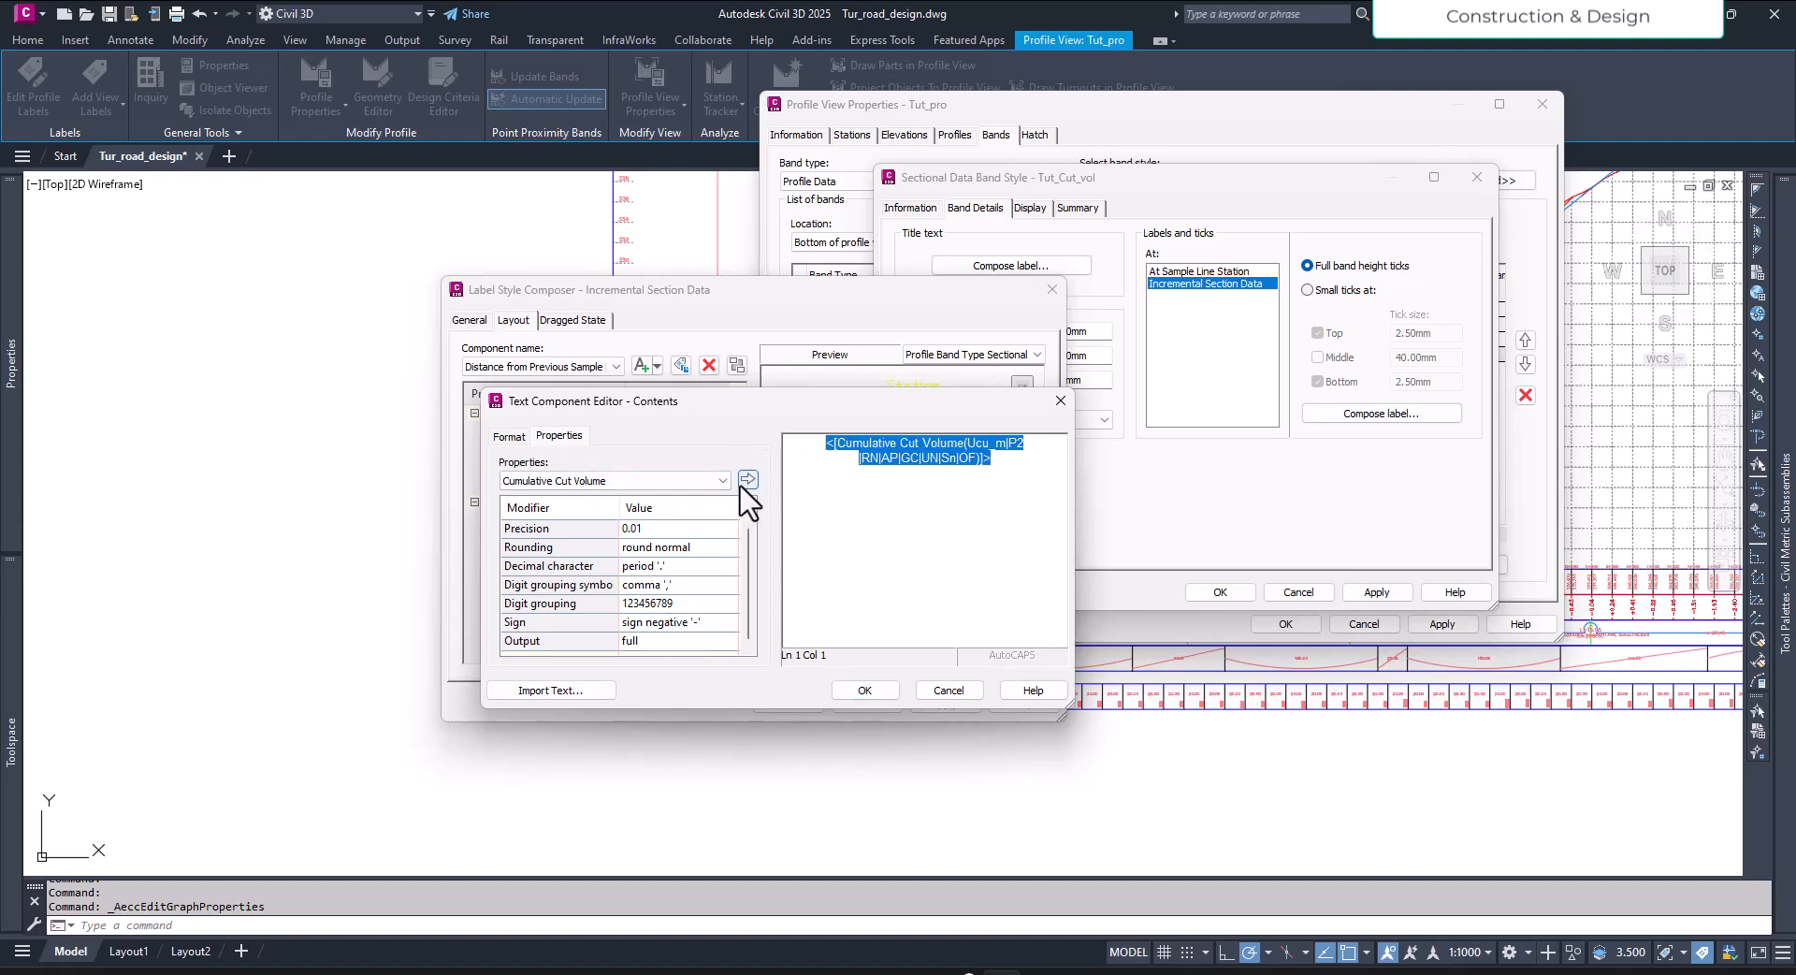
{"action": "left_click", "coordinate": [849, 692]}
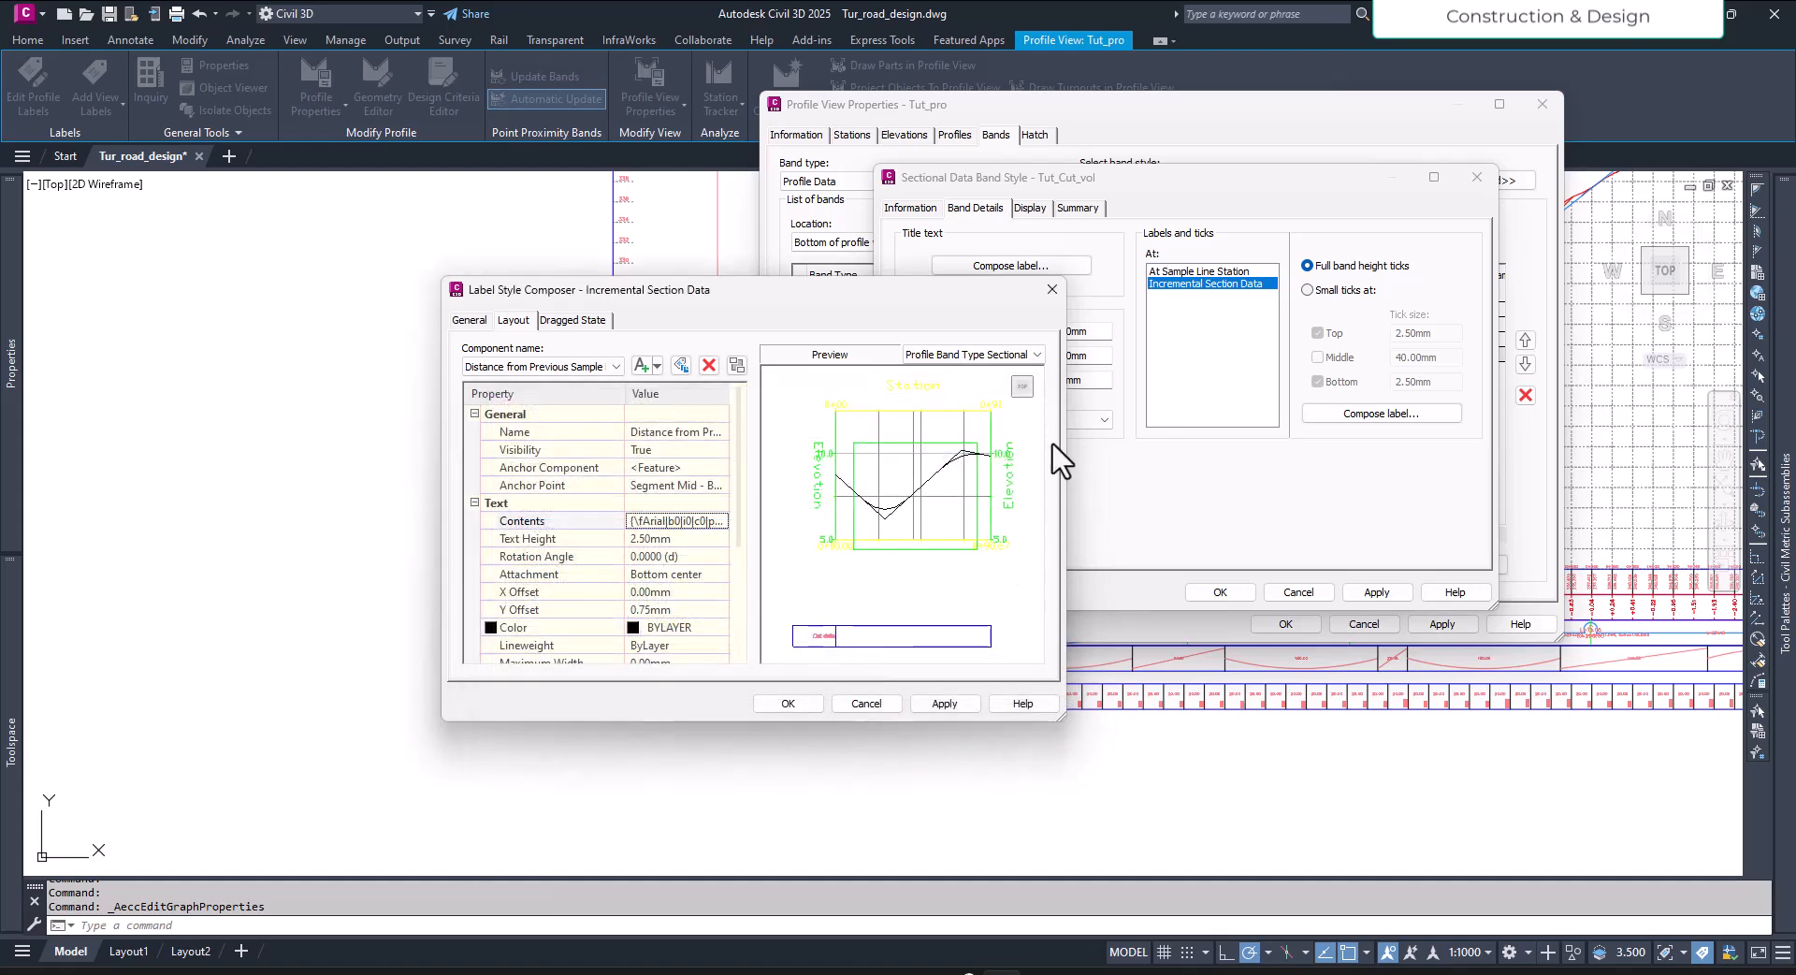
Step: Apply the incremental label change to the Tut_Cut_vol band style and to the Tut_pro profile view's bands
{"action": "left_click", "coordinate": [945, 703]}
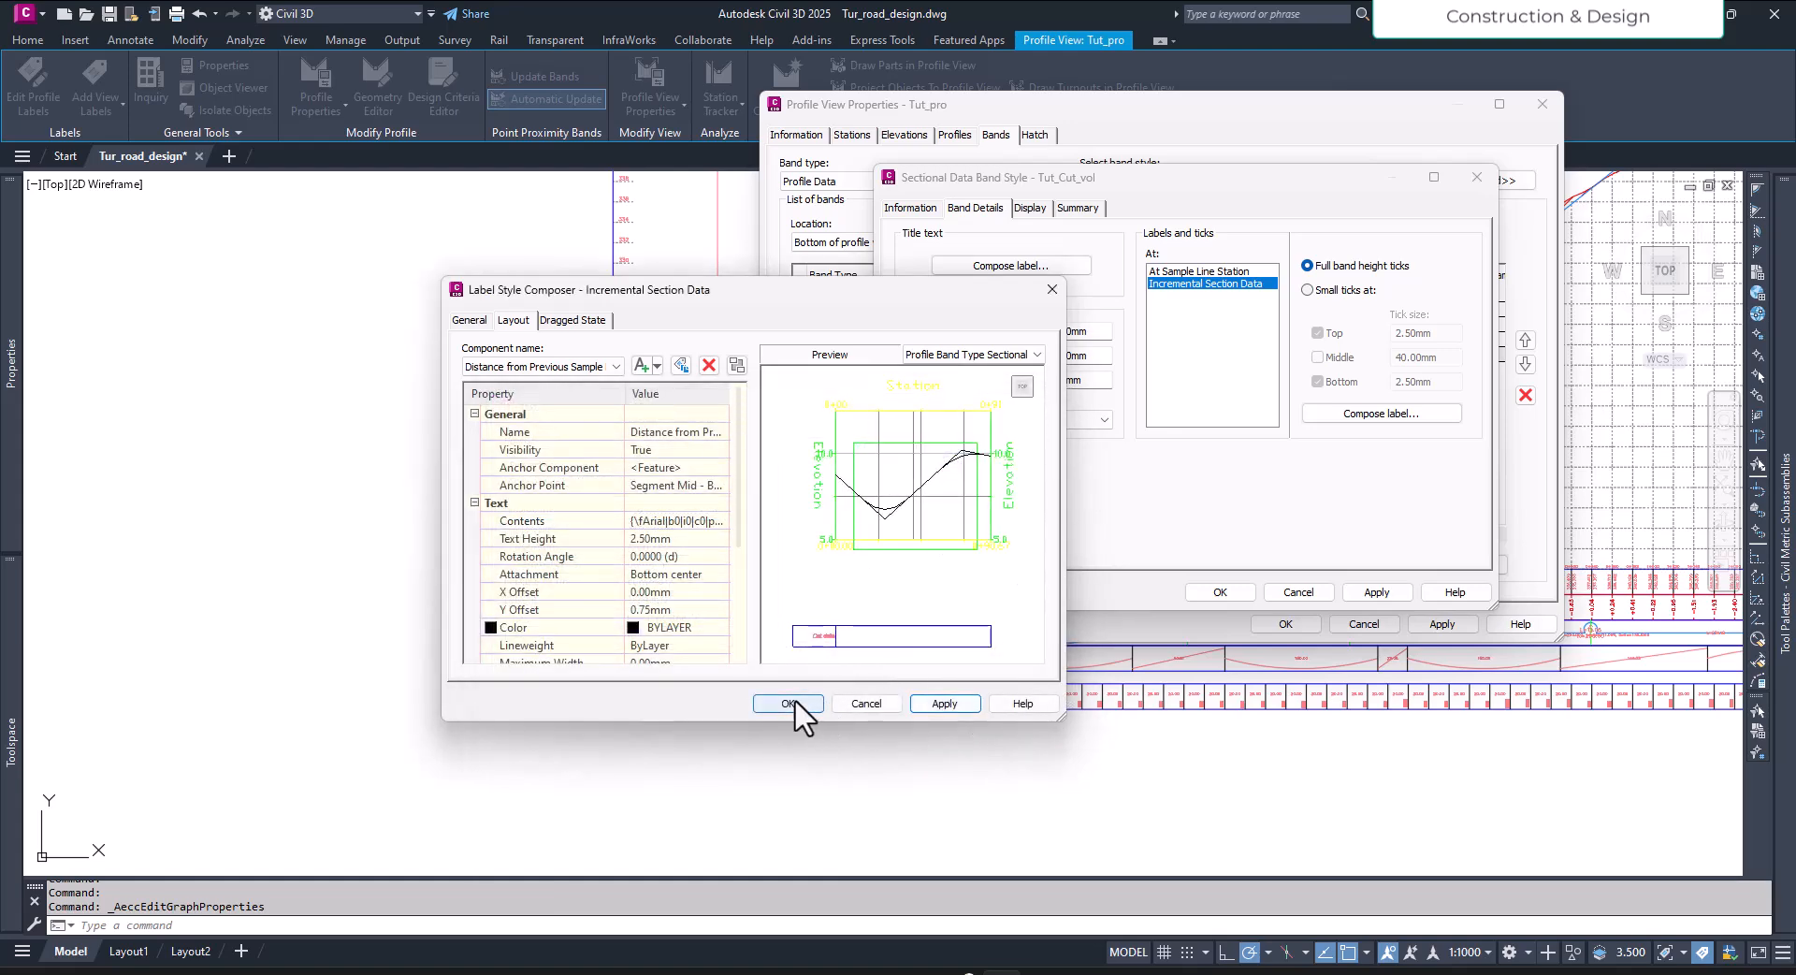
{"action": "left_click", "coordinate": [794, 700]}
{"action": "left_click", "coordinate": [1362, 595]}
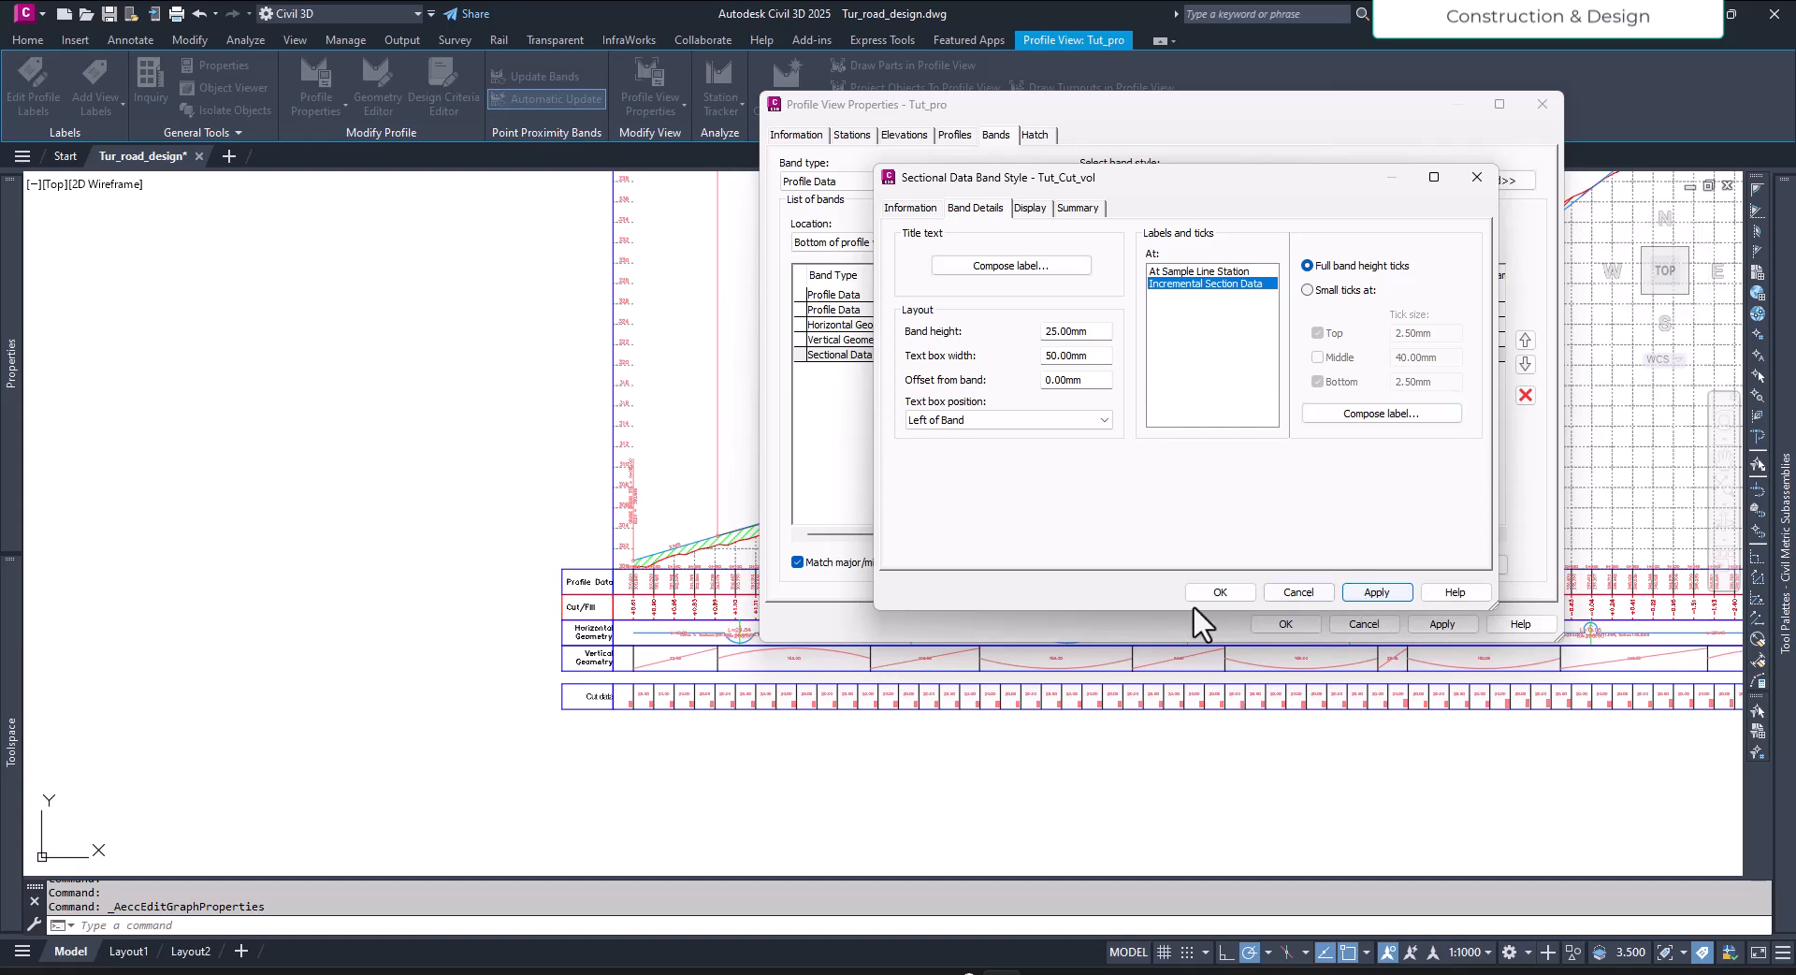
{"action": "left_click", "coordinate": [1207, 593]}
{"action": "left_click", "coordinate": [1107, 419]}
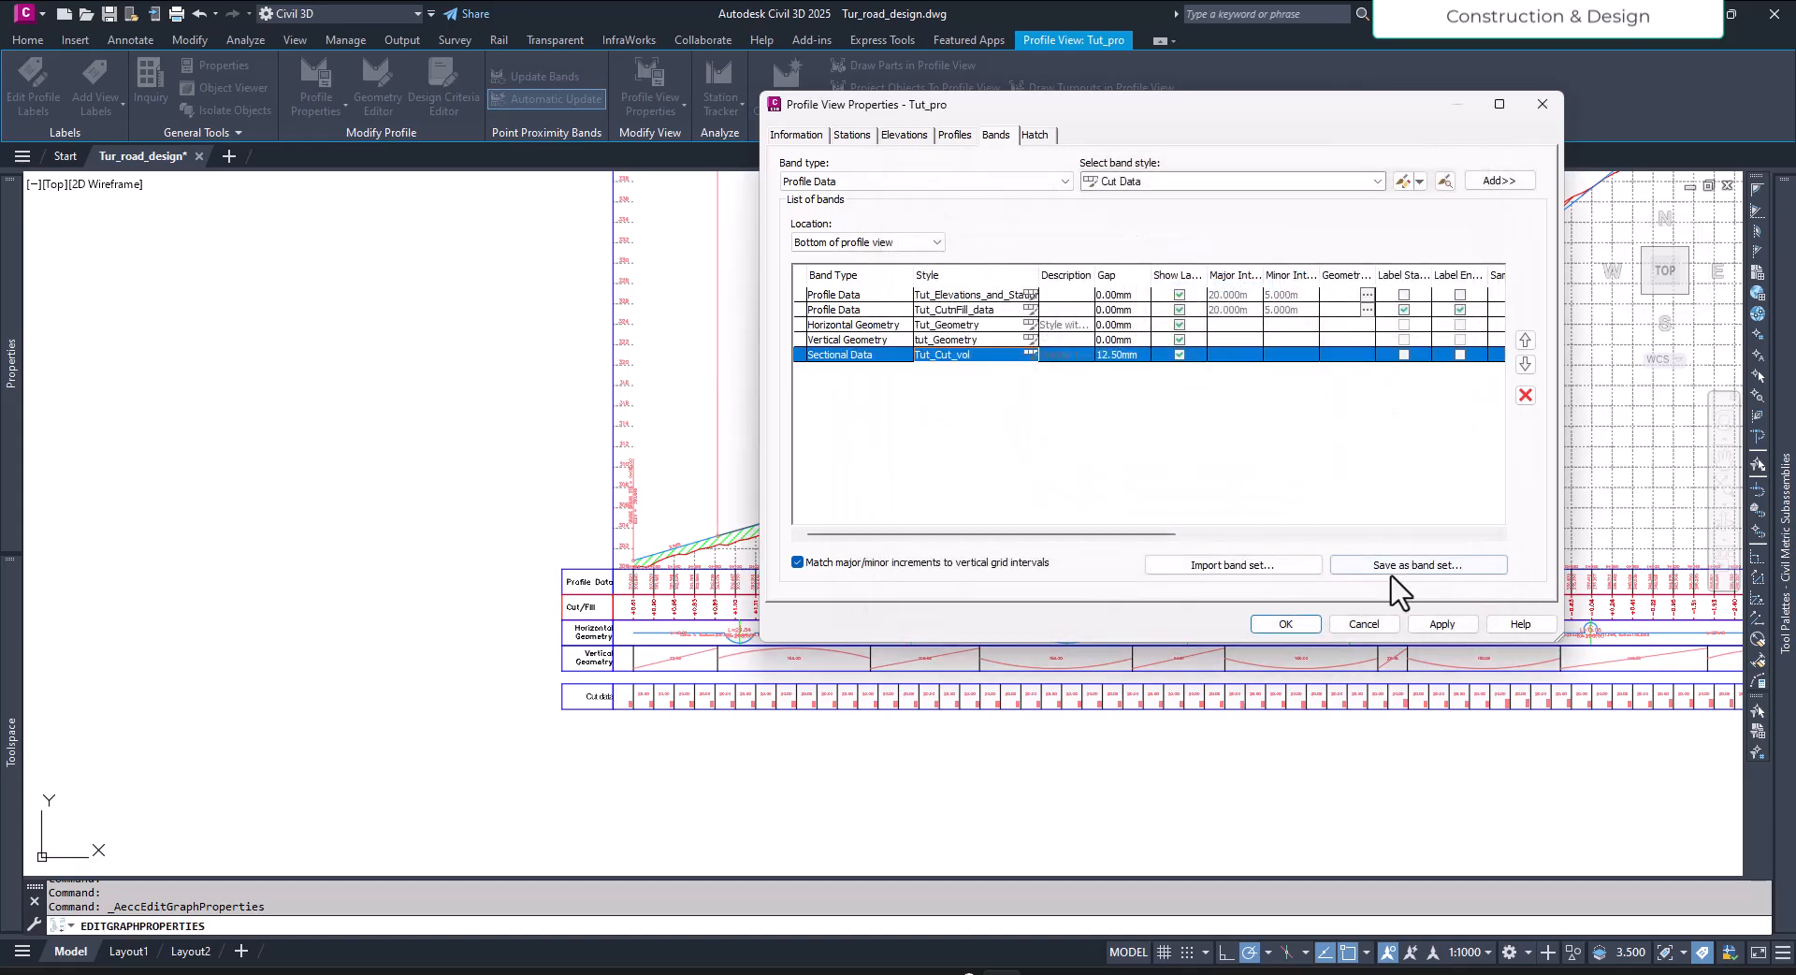
{"action": "left_click", "coordinate": [1442, 624]}
{"action": "left_click", "coordinate": [1286, 624]}
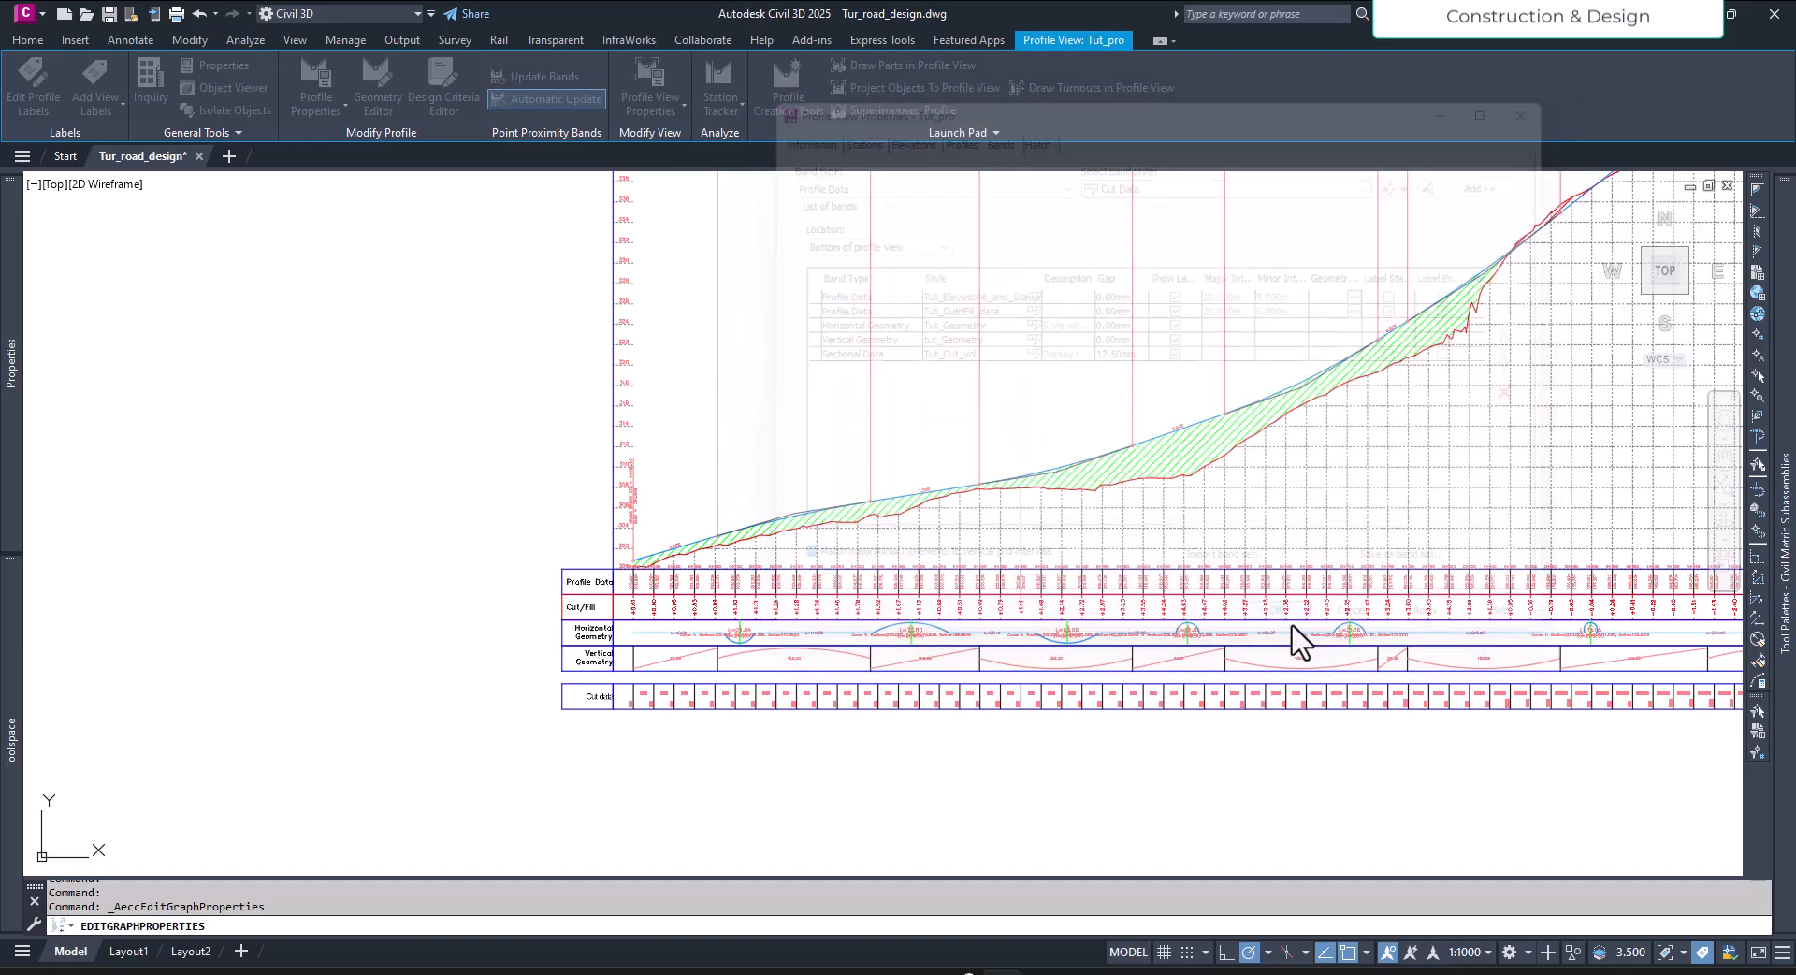
Step: Examine the sample line labels and cumulative cut volumes along the Cut data band beneath the road profile
{"action": "scroll", "coordinate": [936, 706], "scroll_direction": "up", "scroll_amount": 5}
{"action": "scroll", "coordinate": [1158, 714], "scroll_direction": "down", "scroll_amount": 3}
{"action": "scroll", "coordinate": [593, 706], "scroll_direction": "up", "scroll_amount": 3}
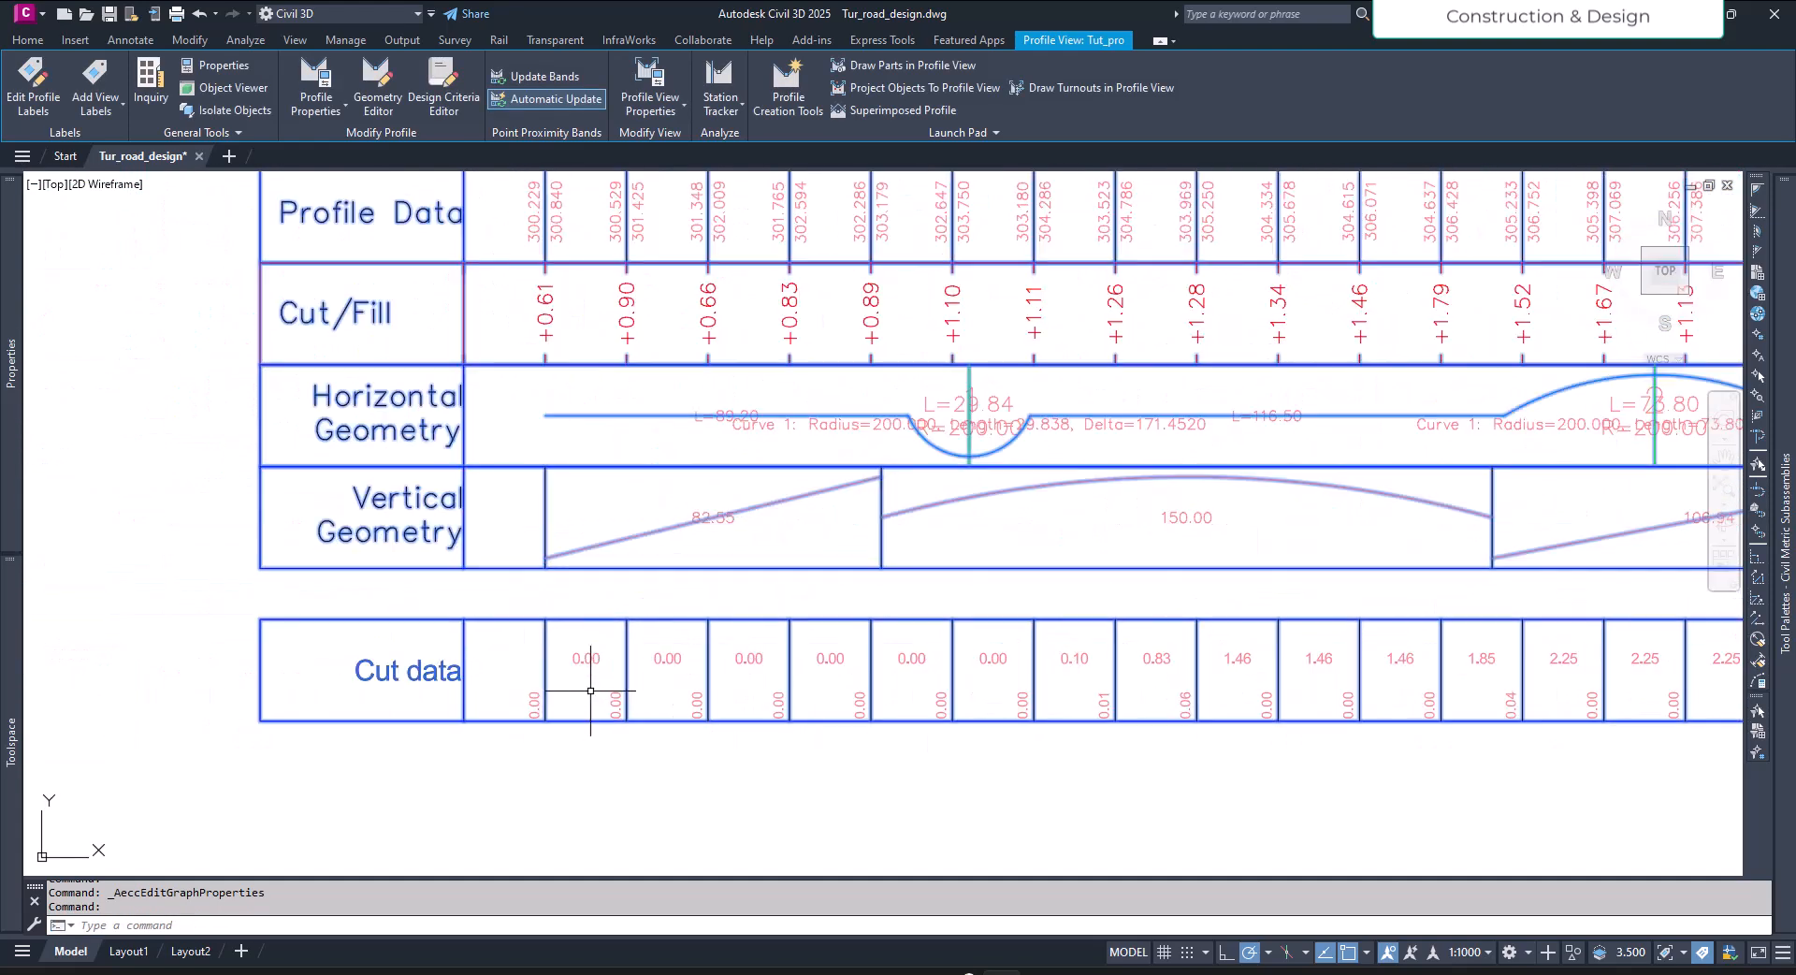
{"action": "scroll", "coordinate": [945, 706], "scroll_direction": "up", "scroll_amount": 3}
{"action": "scroll", "coordinate": [596, 663], "scroll_direction": "down", "scroll_amount": 5}
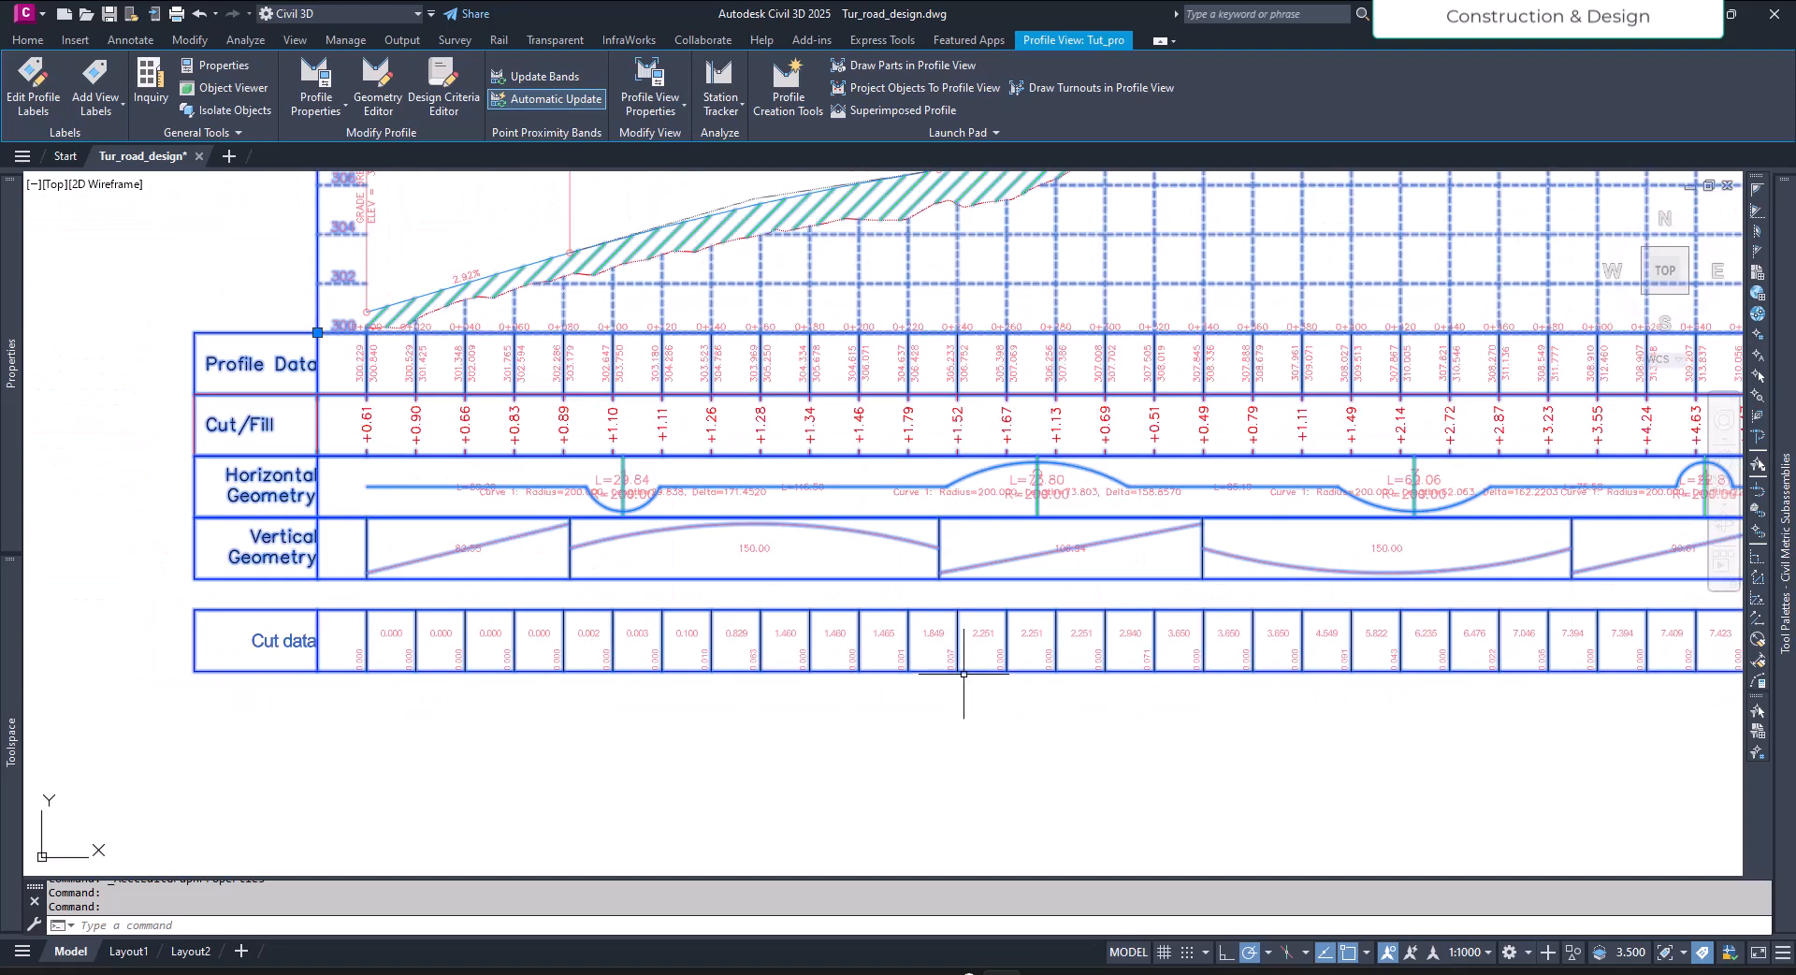
{"action": "scroll", "coordinate": [1205, 648], "scroll_direction": "up", "scroll_amount": 4}
{"action": "scroll", "coordinate": [1225, 651], "scroll_direction": "up", "scroll_amount": 1}
{"action": "middle_click_drag", "start_coordinate": [1291, 682], "coordinate": [1123, 655]}
{"action": "scroll", "coordinate": [935, 646], "scroll_direction": "down", "scroll_amount": 6}
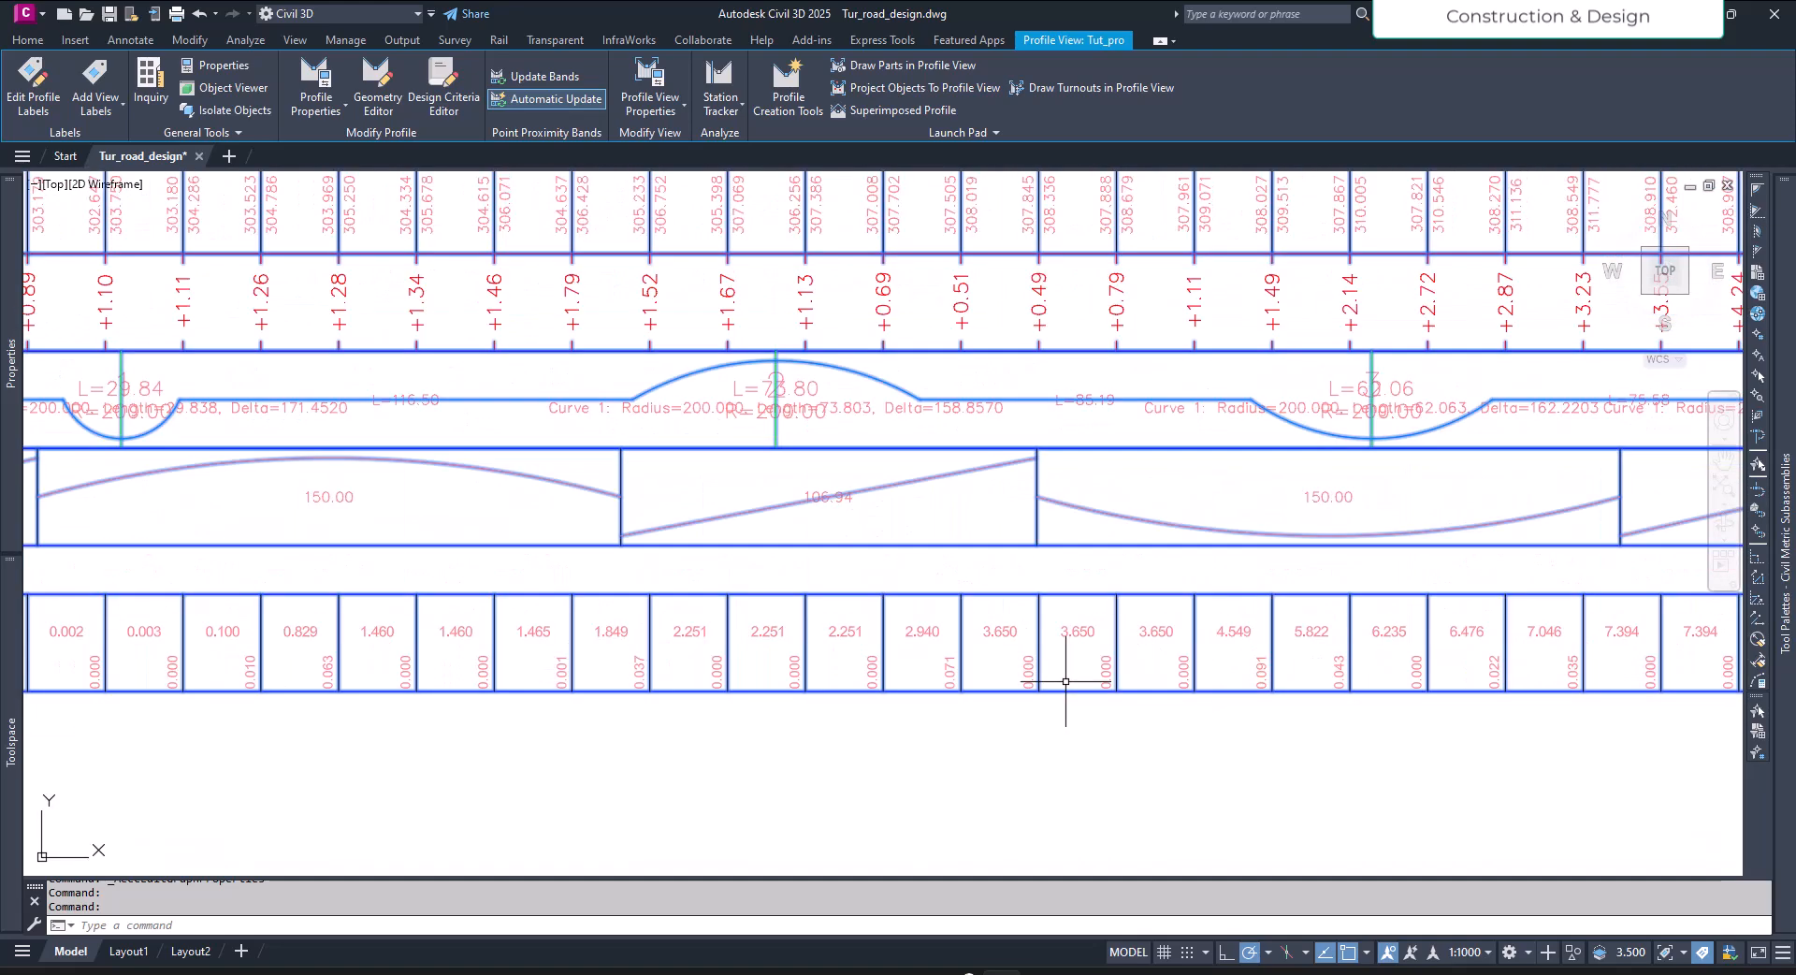
{"action": "middle_click_drag", "start_coordinate": [980, 722], "coordinate": [1063, 726]}
{"action": "scroll", "coordinate": [865, 695], "scroll_direction": "up", "scroll_amount": 2}
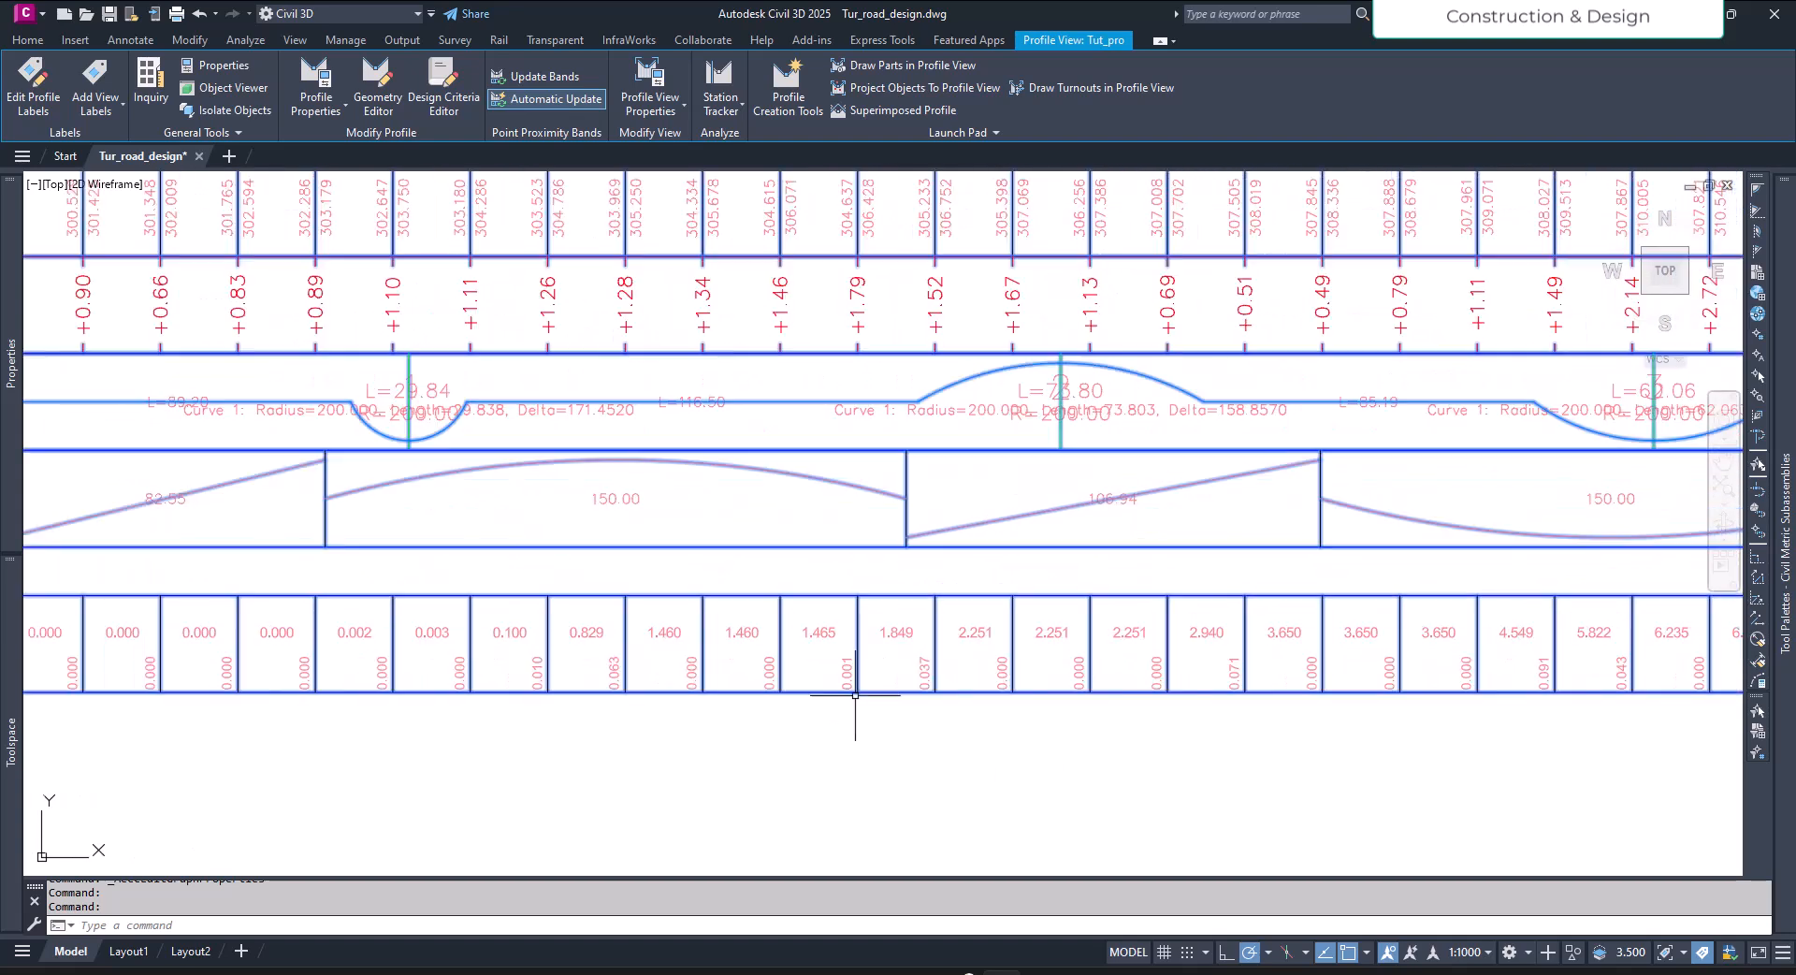
{"action": "scroll", "coordinate": [854, 714], "scroll_direction": "down", "scroll_amount": 2}
{"action": "scroll", "coordinate": [879, 704], "scroll_direction": "up", "scroll_amount": 4}
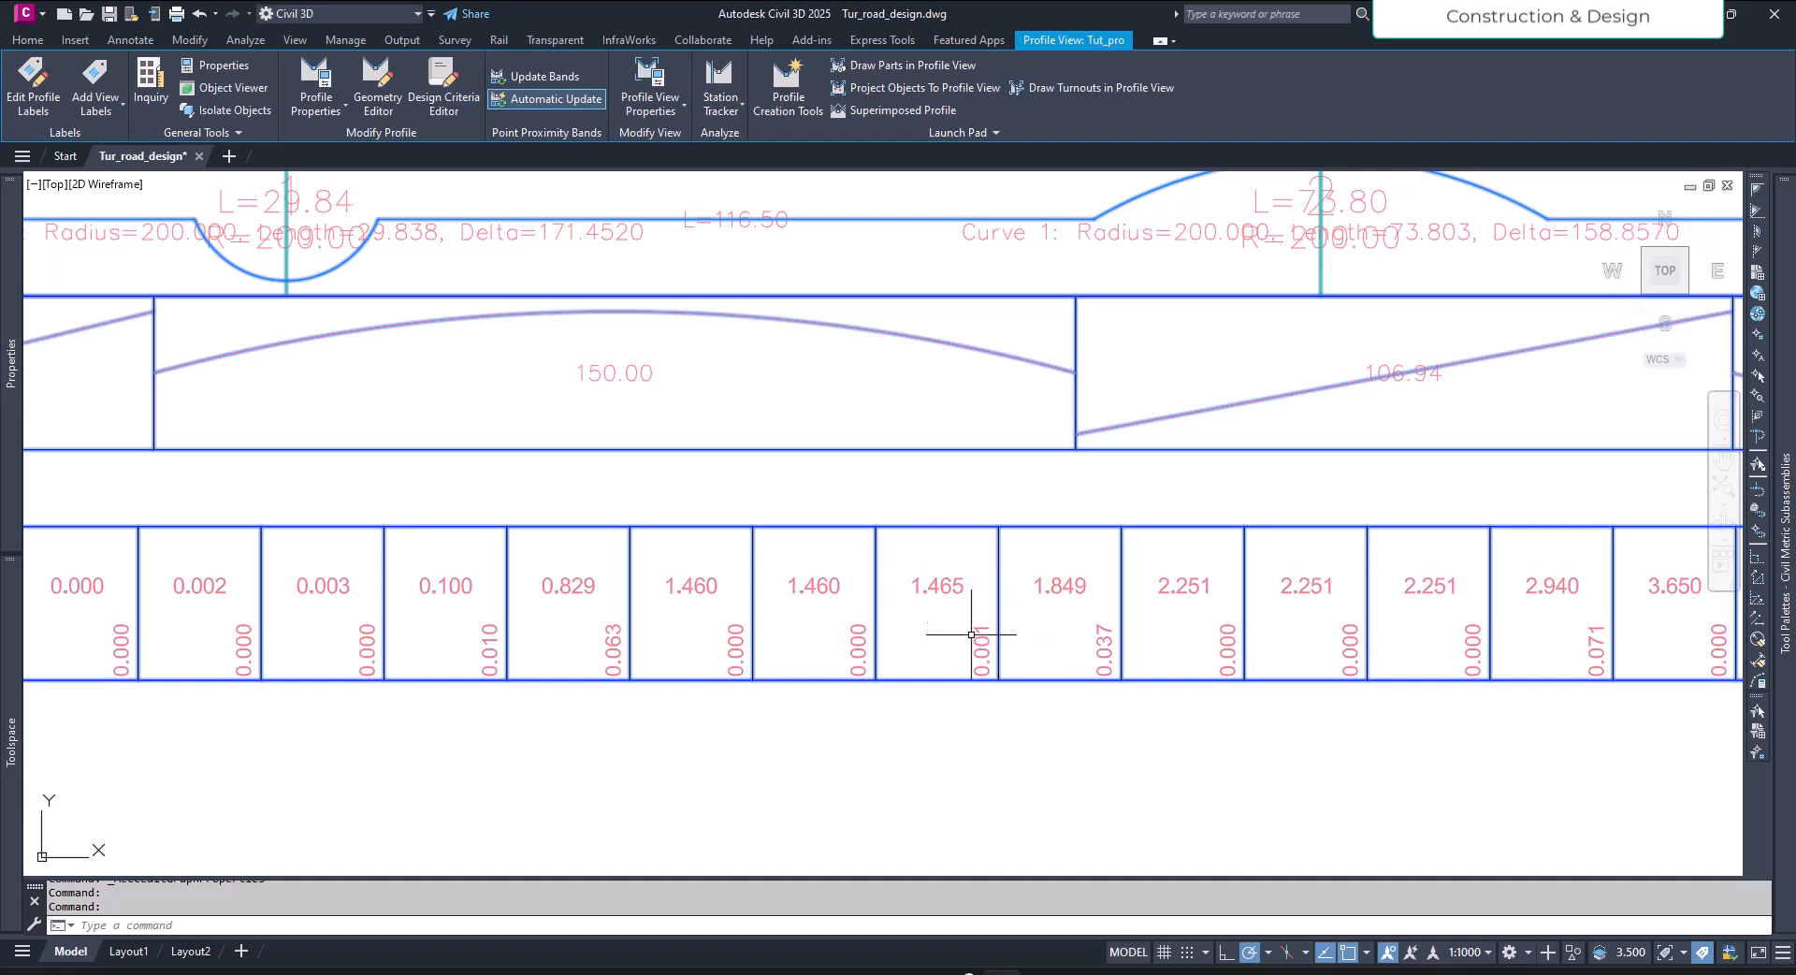
{"action": "scroll", "coordinate": [1029, 637], "scroll_direction": "down", "scroll_amount": 2}
{"action": "scroll", "coordinate": [1047, 683], "scroll_direction": "down", "scroll_amount": 2}
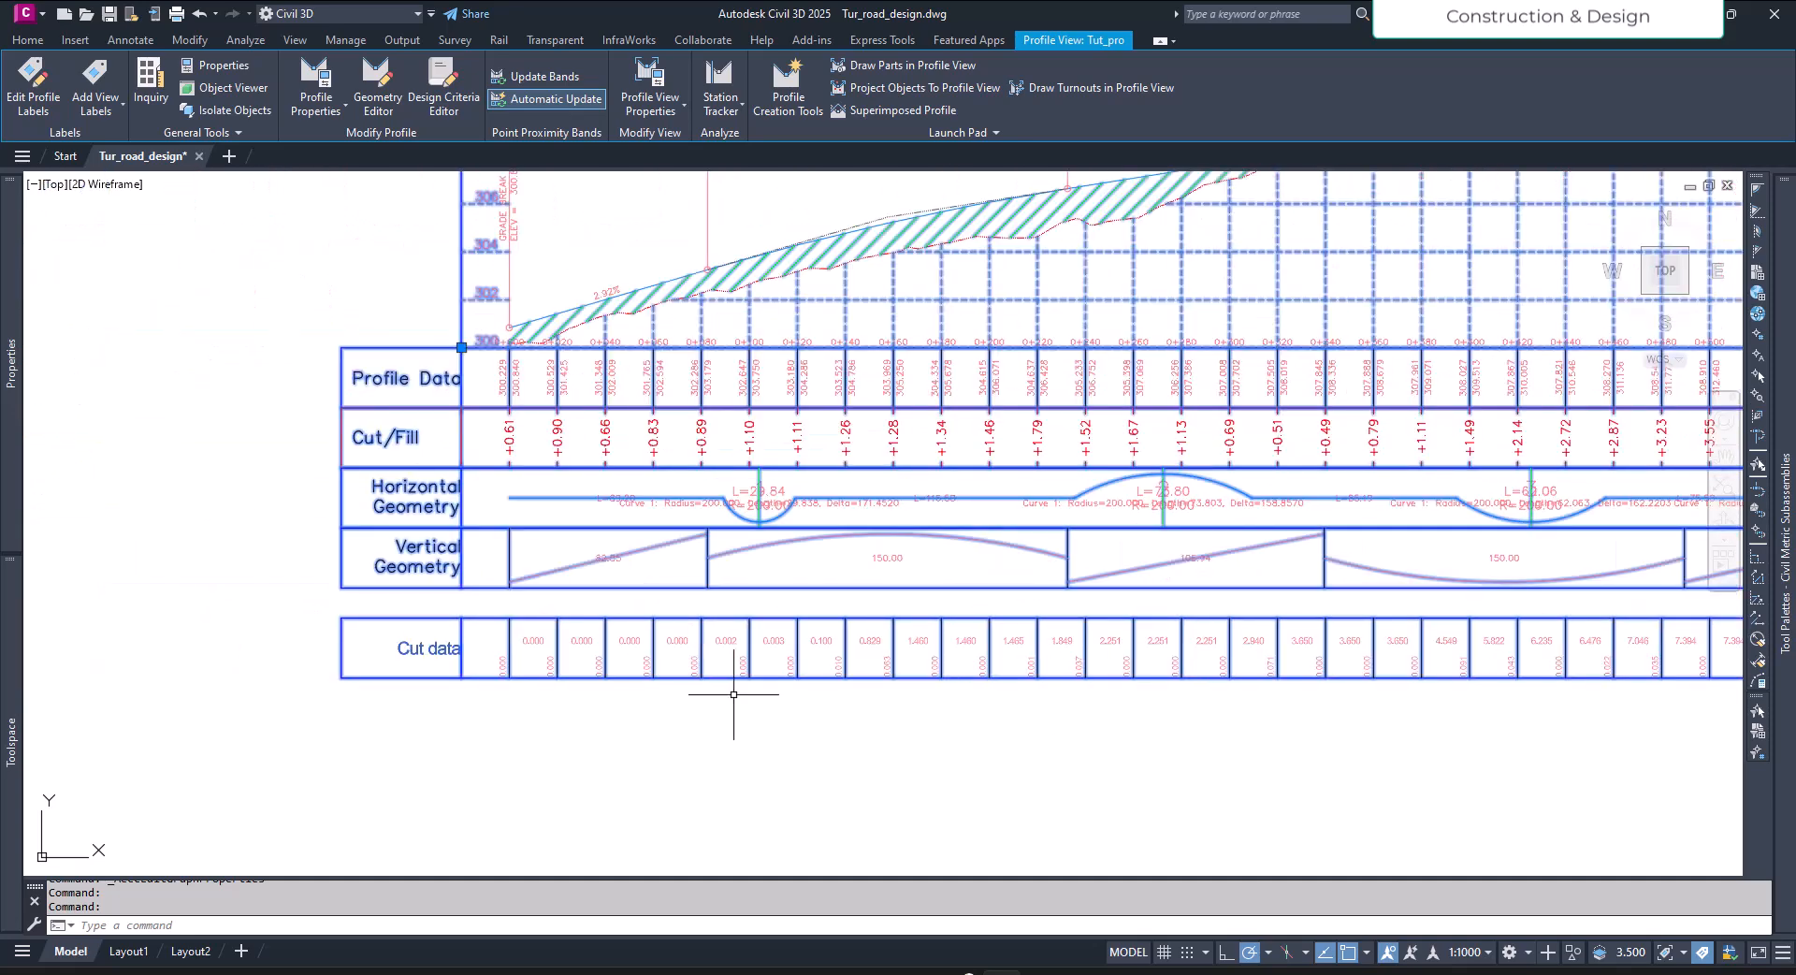
{"action": "scroll", "coordinate": [610, 697], "scroll_direction": "up", "scroll_amount": 1}
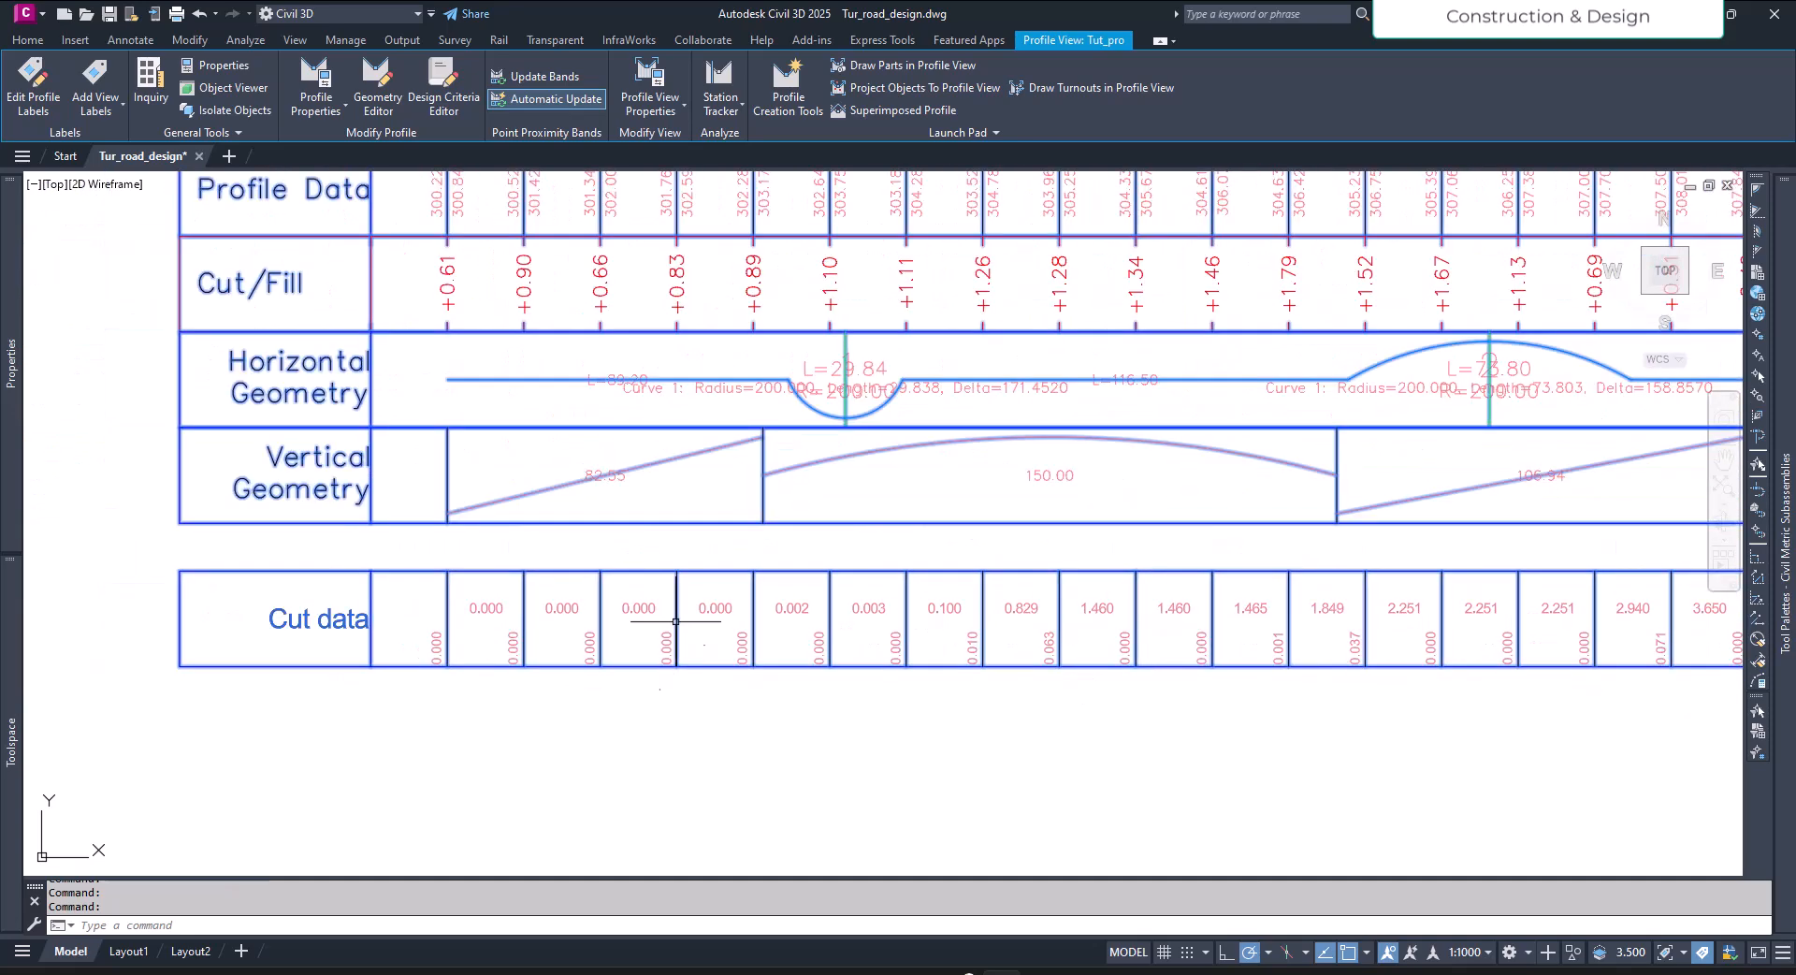
{"action": "scroll", "coordinate": [711, 777], "scroll_direction": "down", "scroll_amount": 2}
{"action": "scroll", "coordinate": [716, 739], "scroll_direction": "up", "scroll_amount": 1}
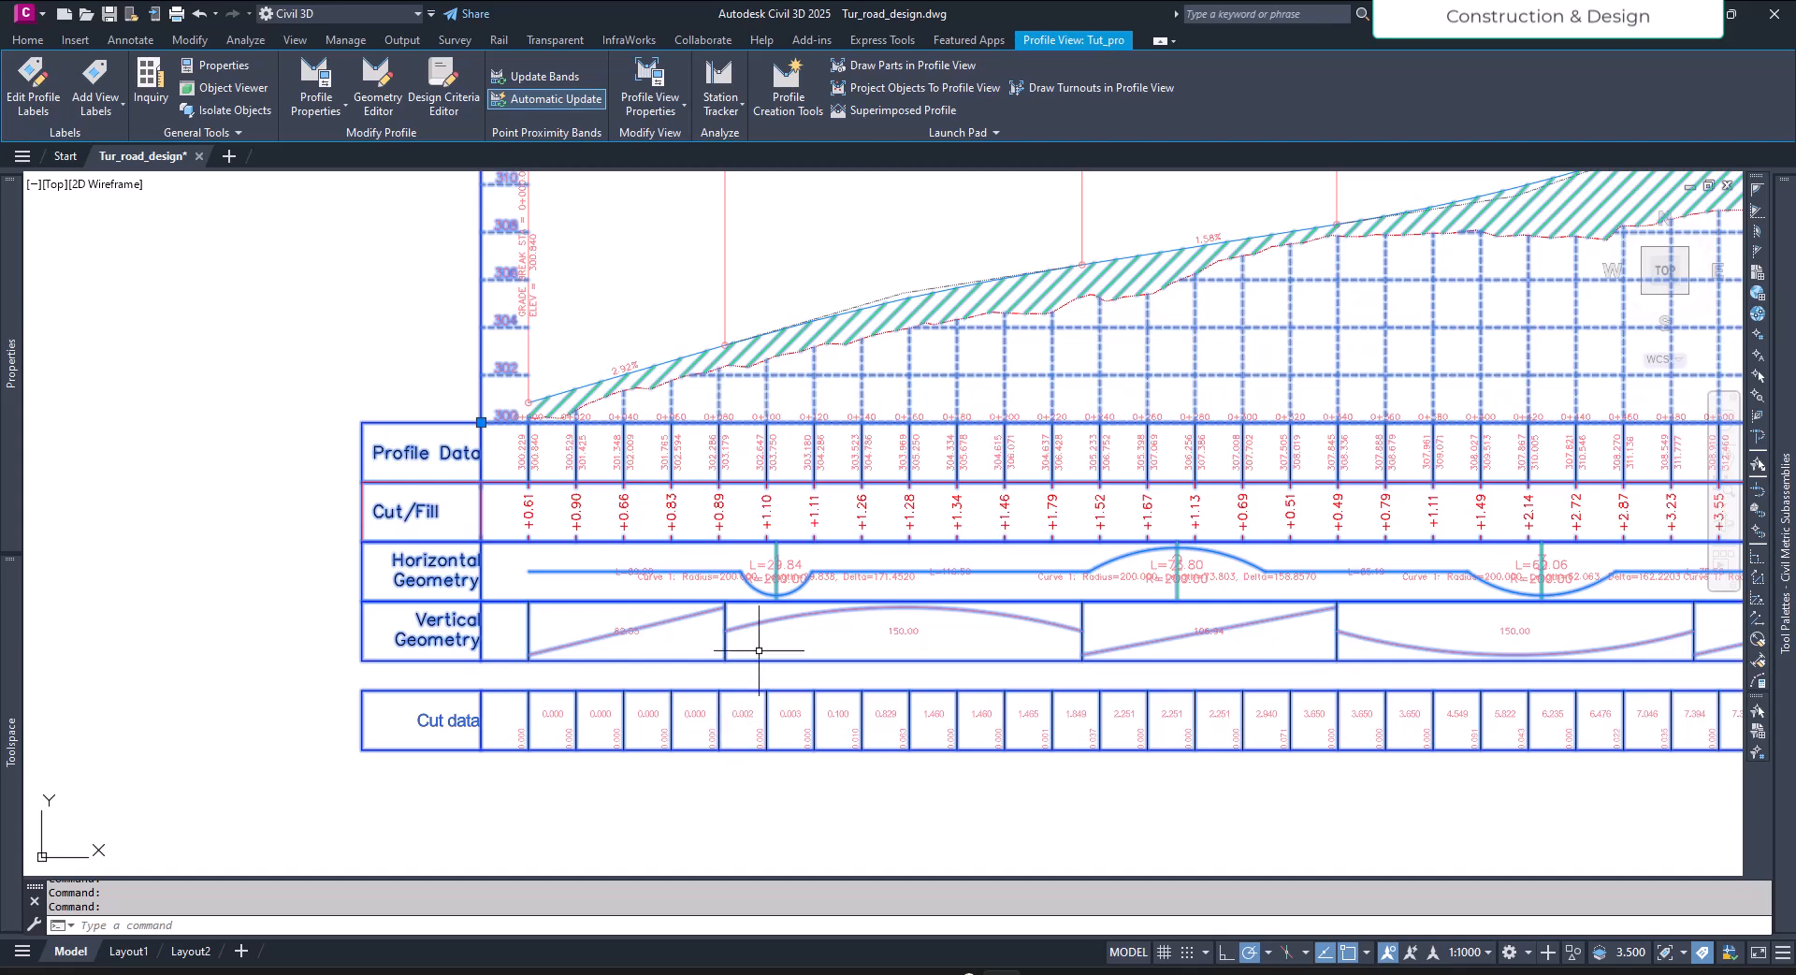
Step: Set the Section Number component's anchor point to Band Middle in Tut_Cut_vol's At Sample Line Station label and apply it to the Tut_pro profile view
{"action": "left_click", "coordinate": [638, 70]}
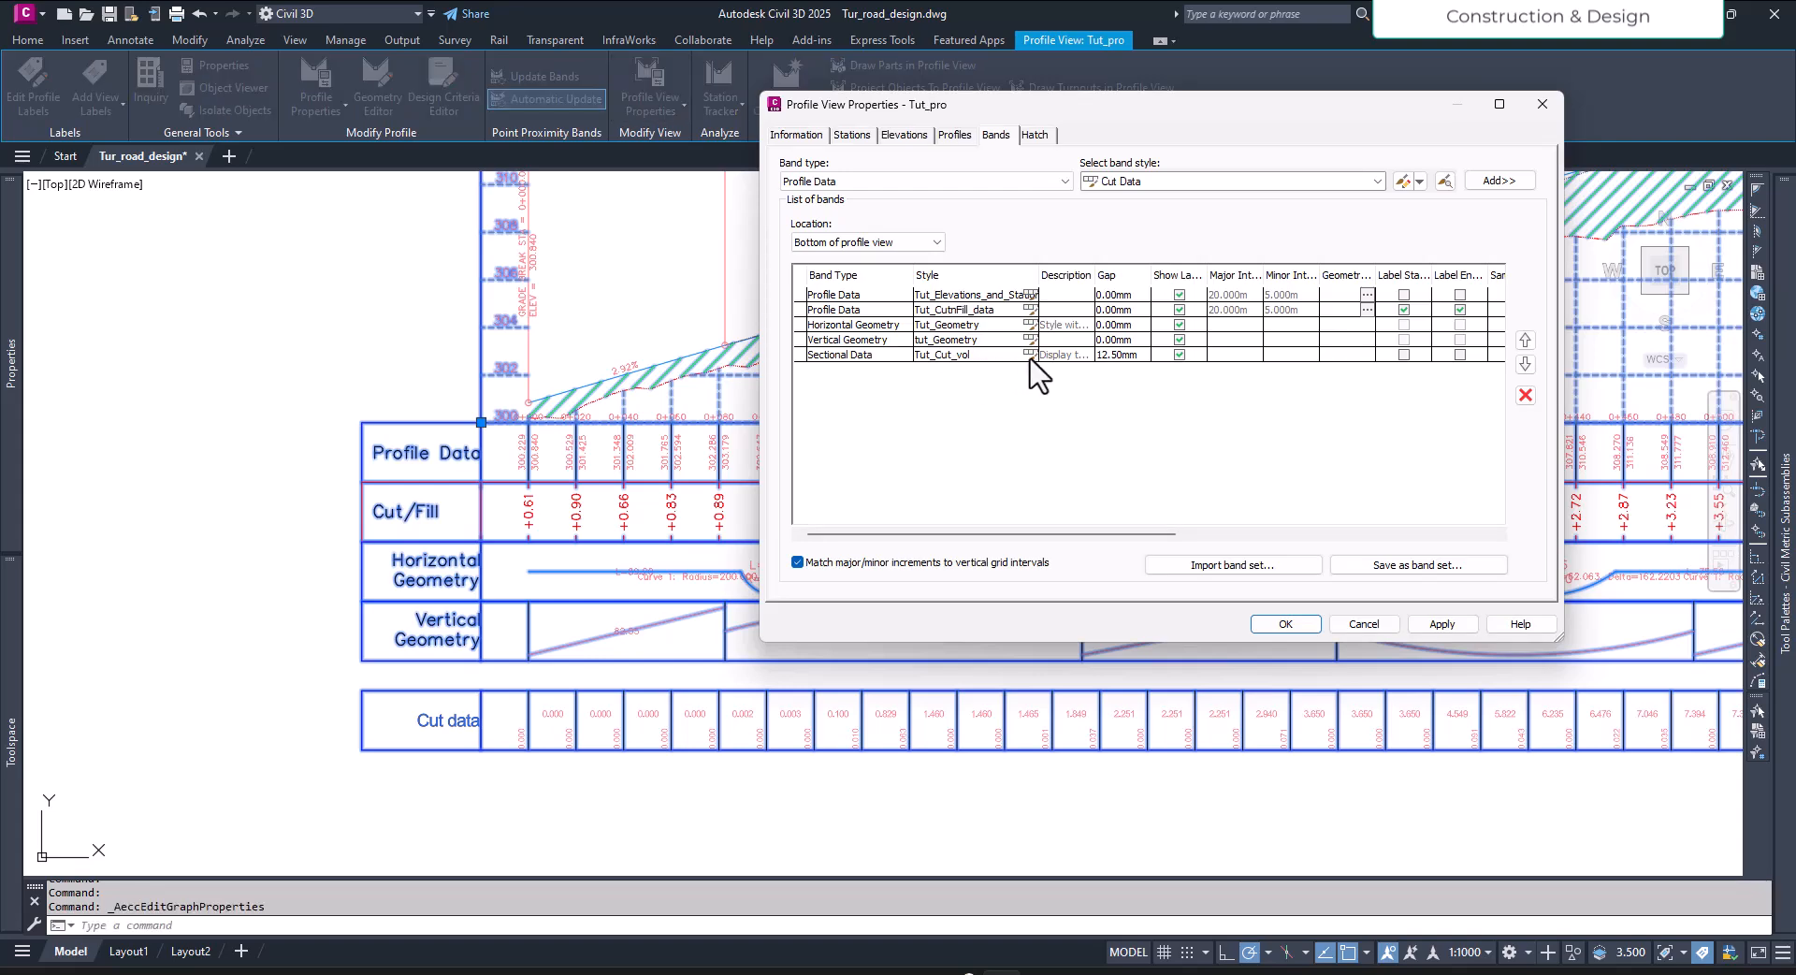
{"action": "left_click", "coordinate": [1031, 355]}
{"action": "left_click", "coordinate": [1252, 395]}
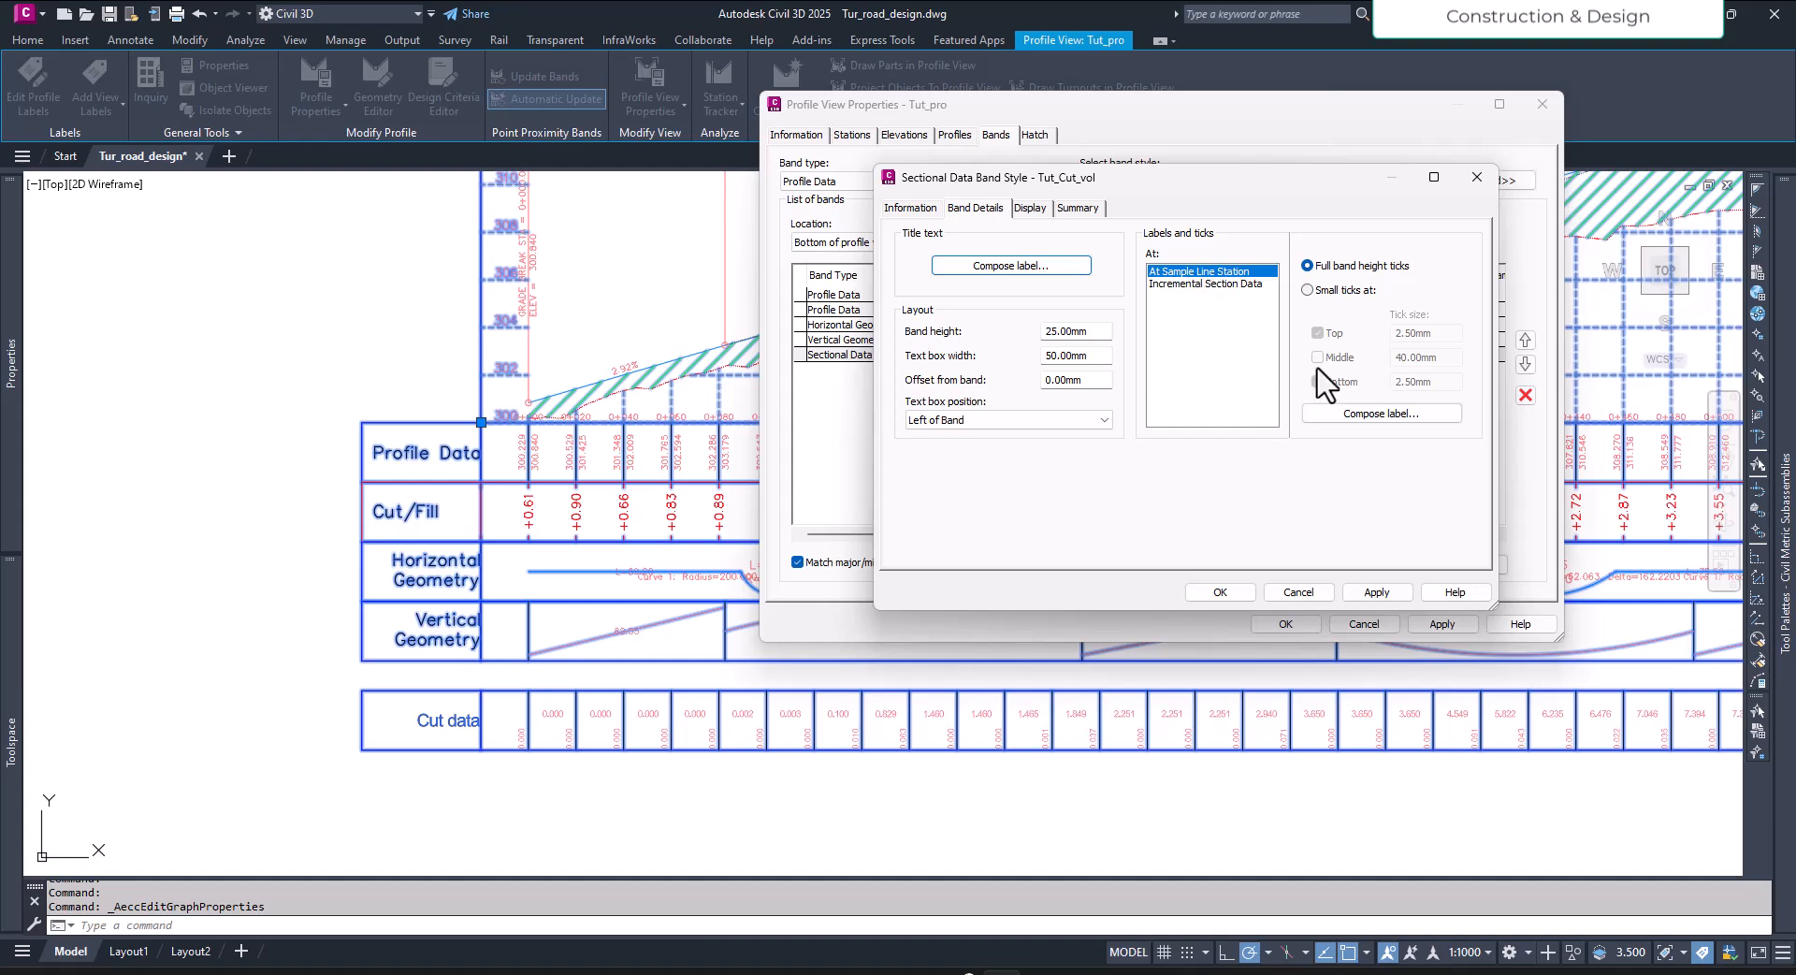
{"action": "left_click", "coordinate": [1348, 413]}
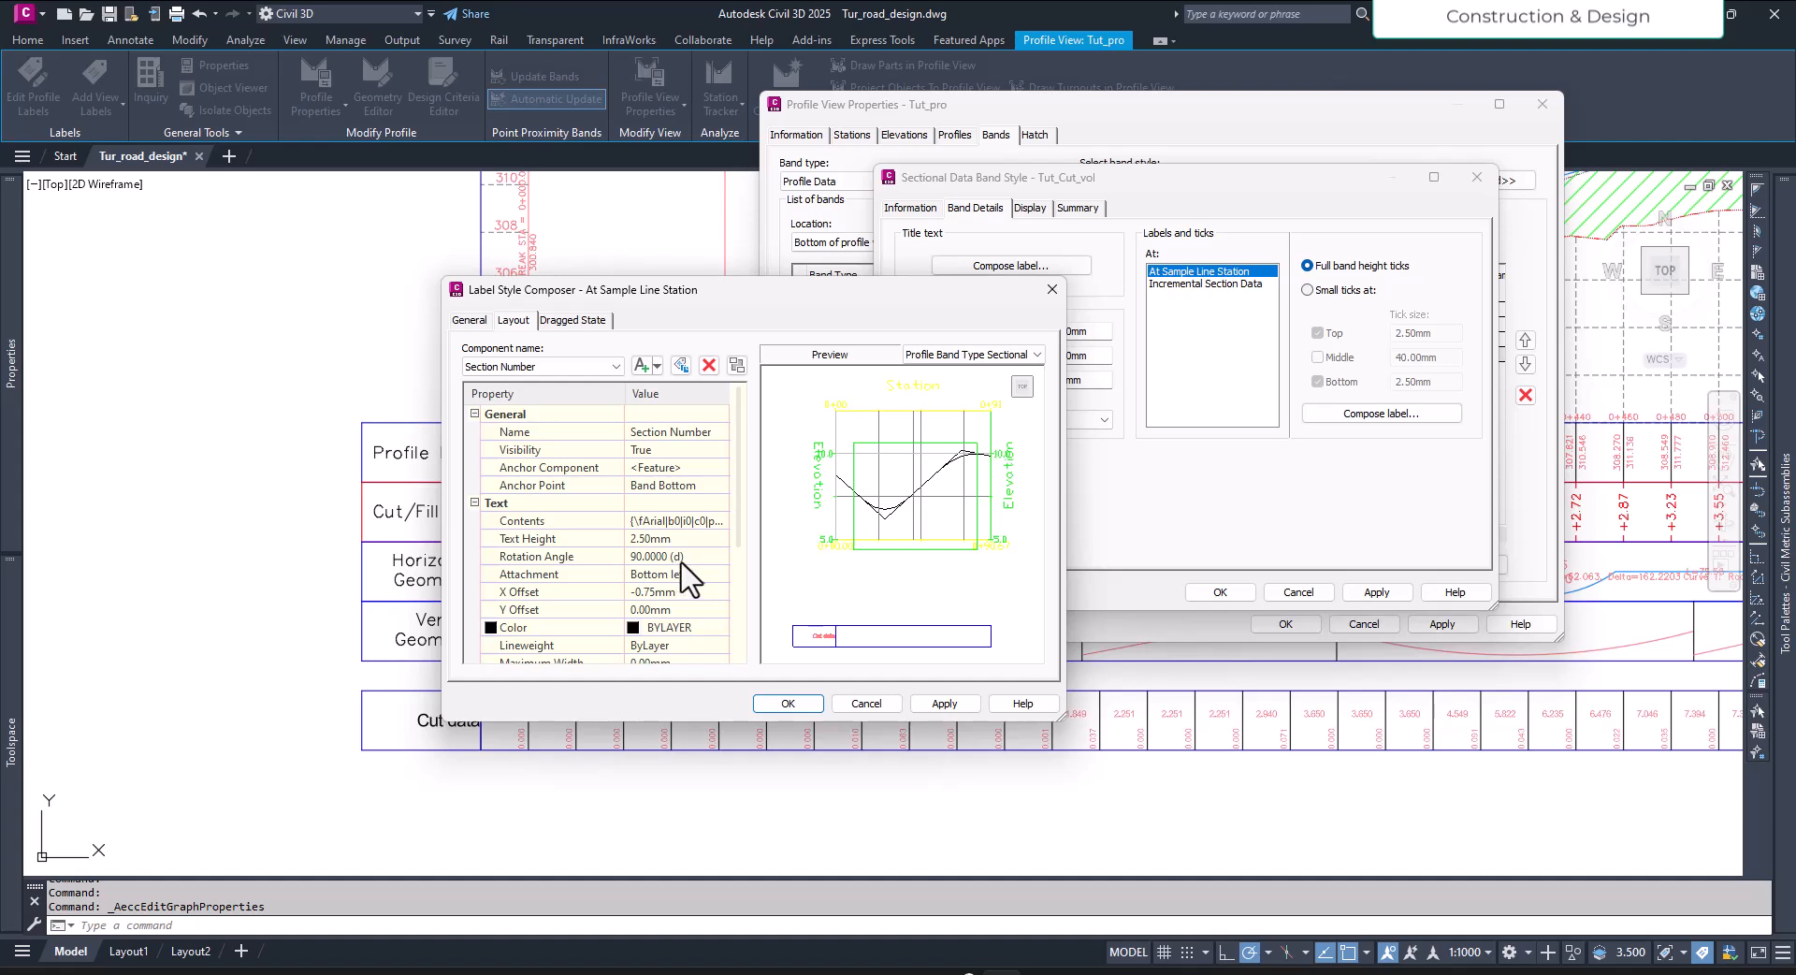
{"action": "left_click", "coordinate": [698, 485]}
{"action": "left_click", "coordinate": [698, 486]}
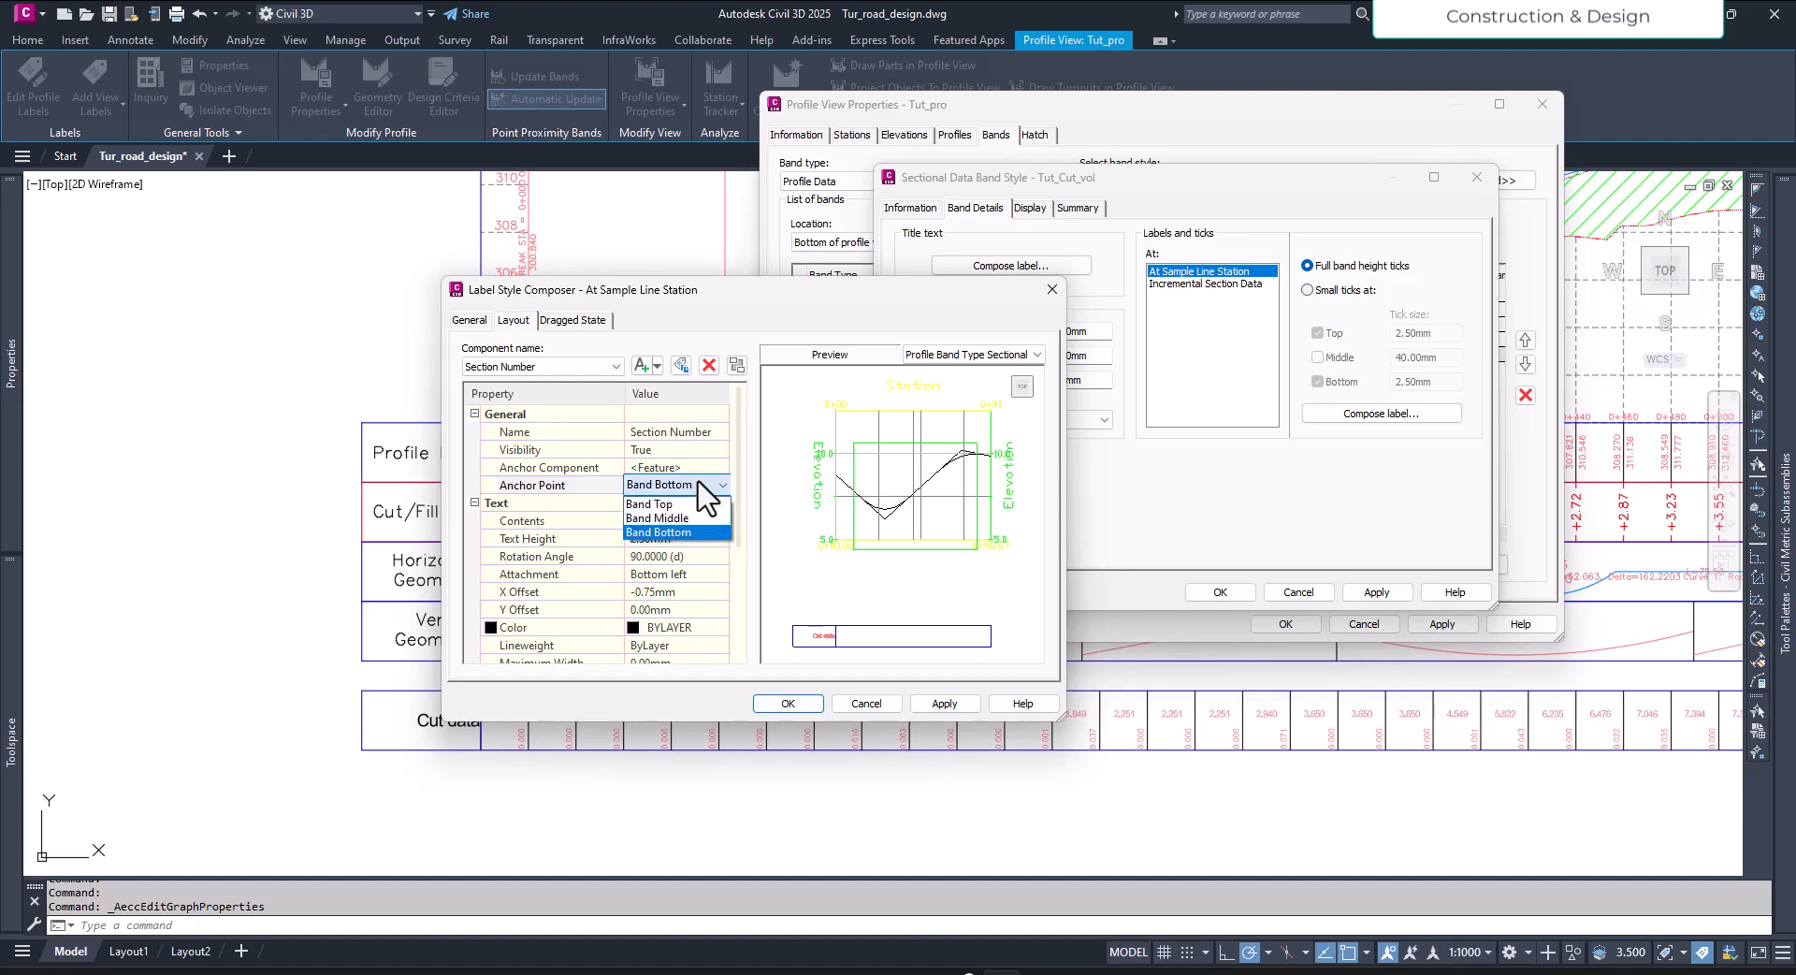
{"action": "left_click", "coordinate": [703, 518]}
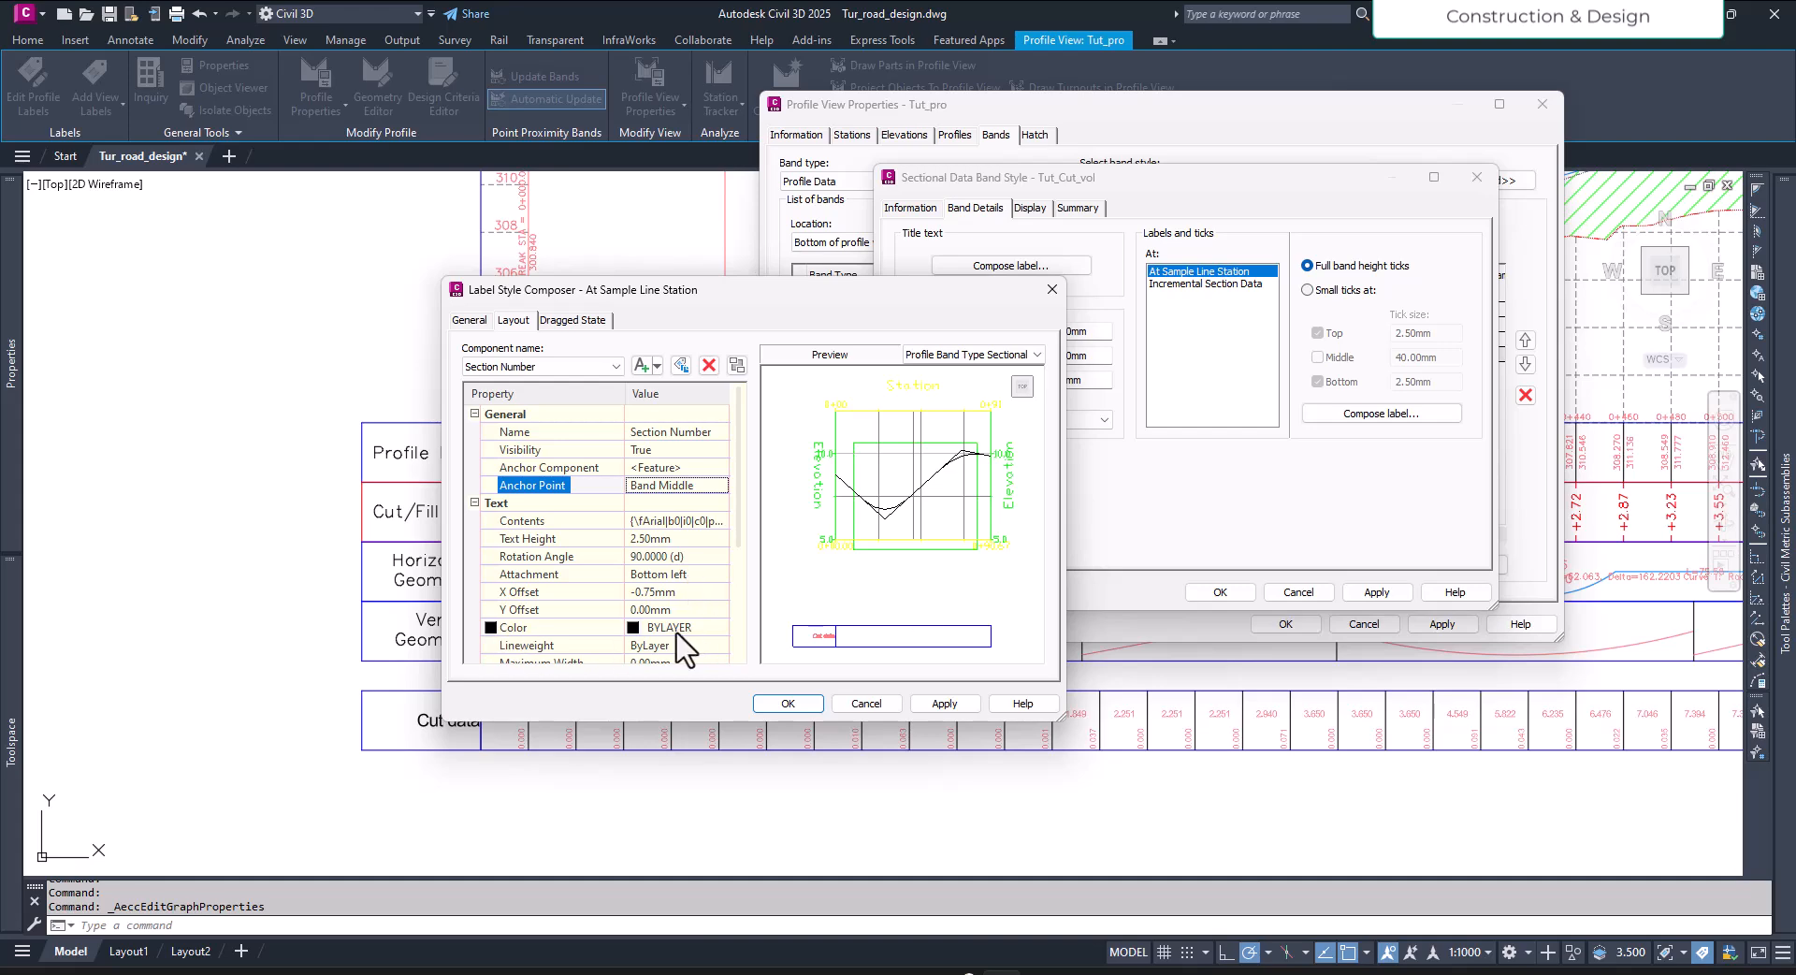
{"action": "left_click", "coordinate": [787, 704]}
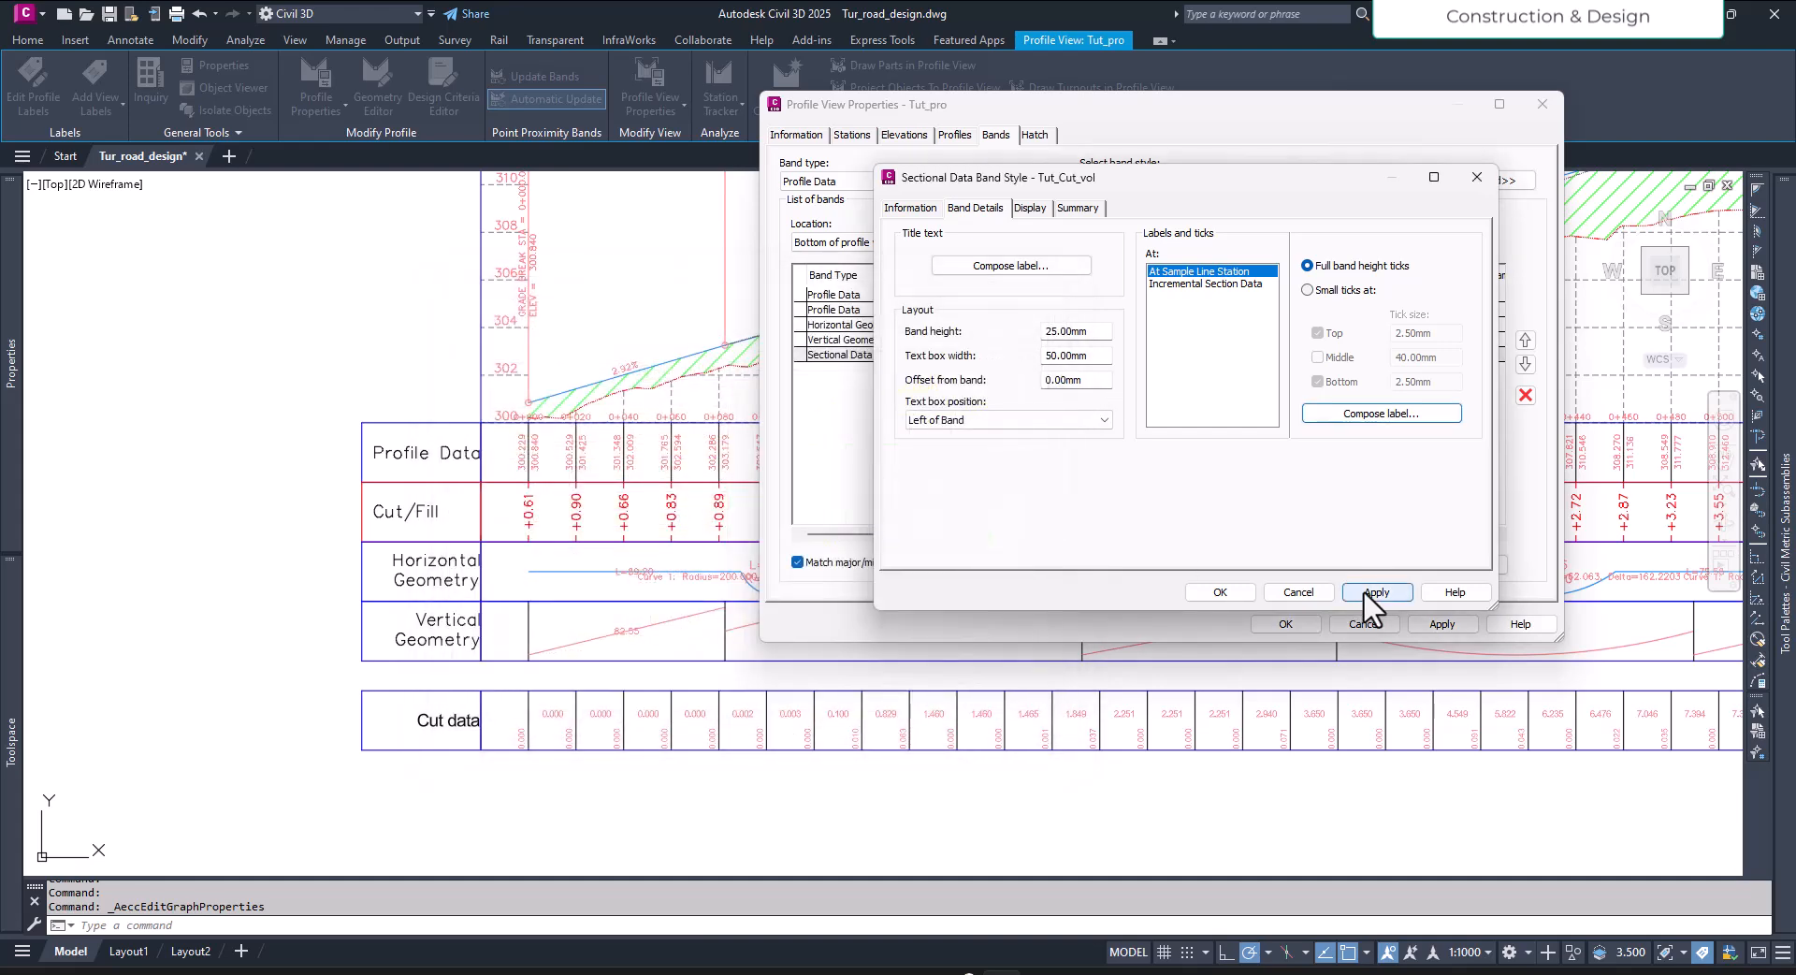
{"action": "left_click", "coordinate": [1222, 591]}
{"action": "left_click", "coordinate": [1121, 536]}
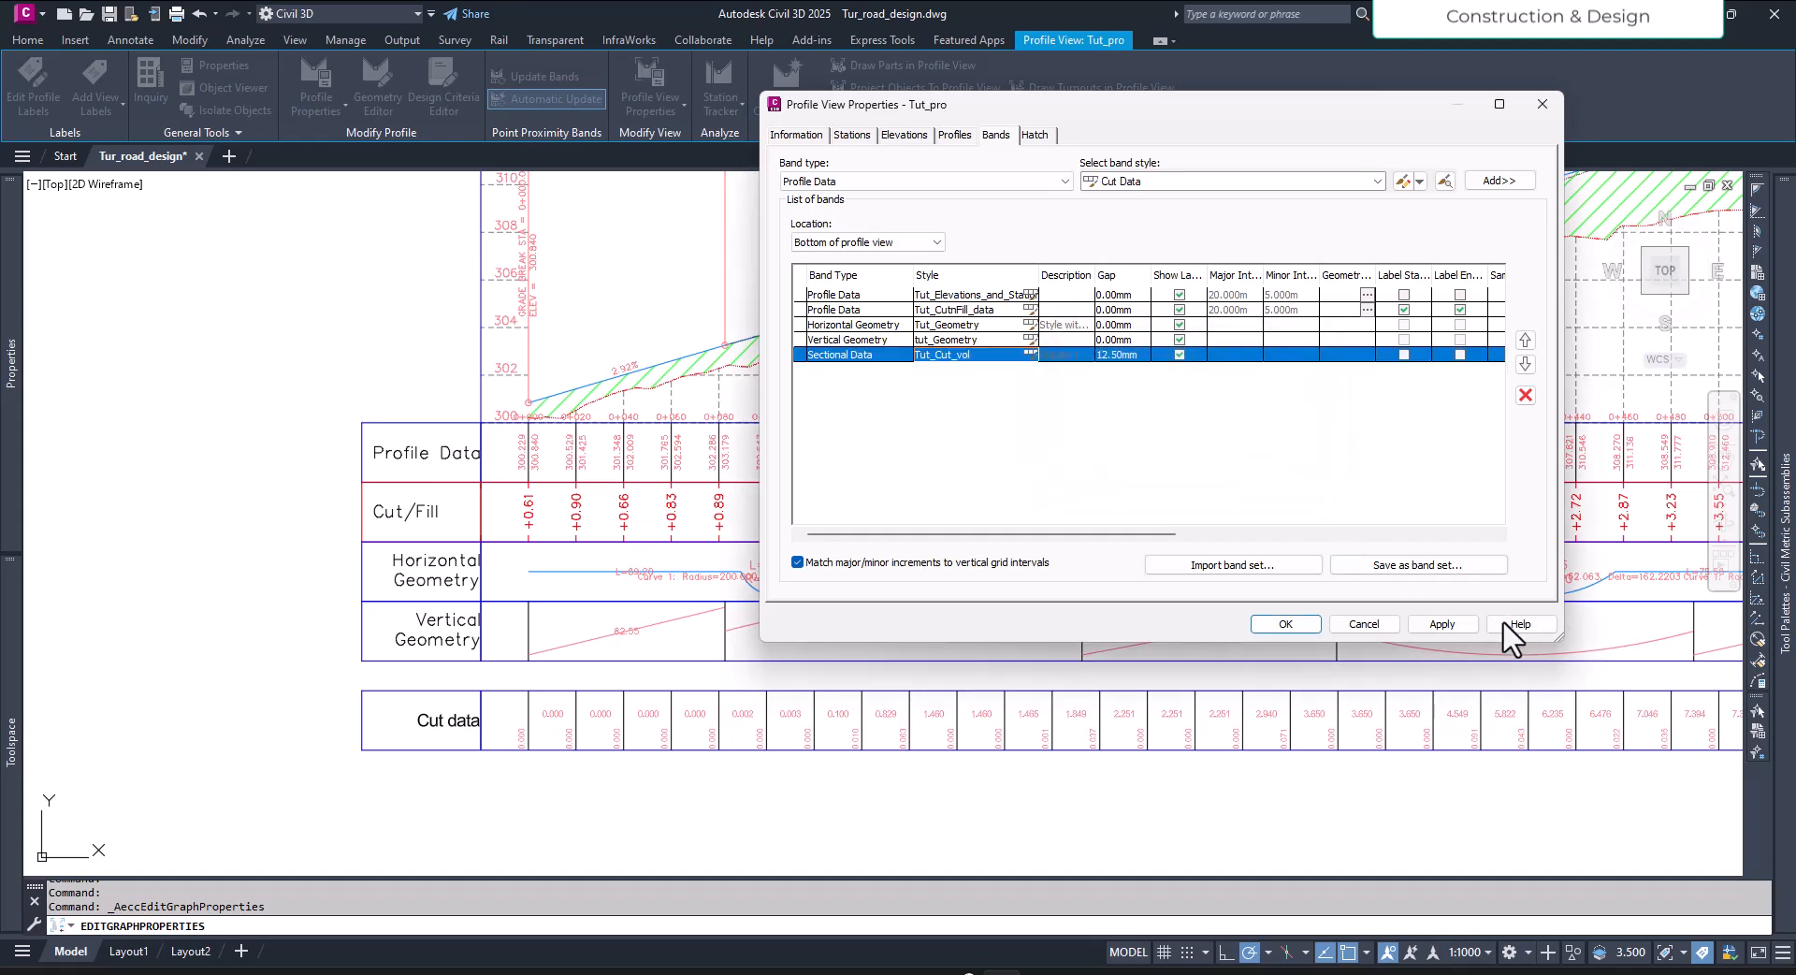
{"action": "left_click", "coordinate": [1433, 625]}
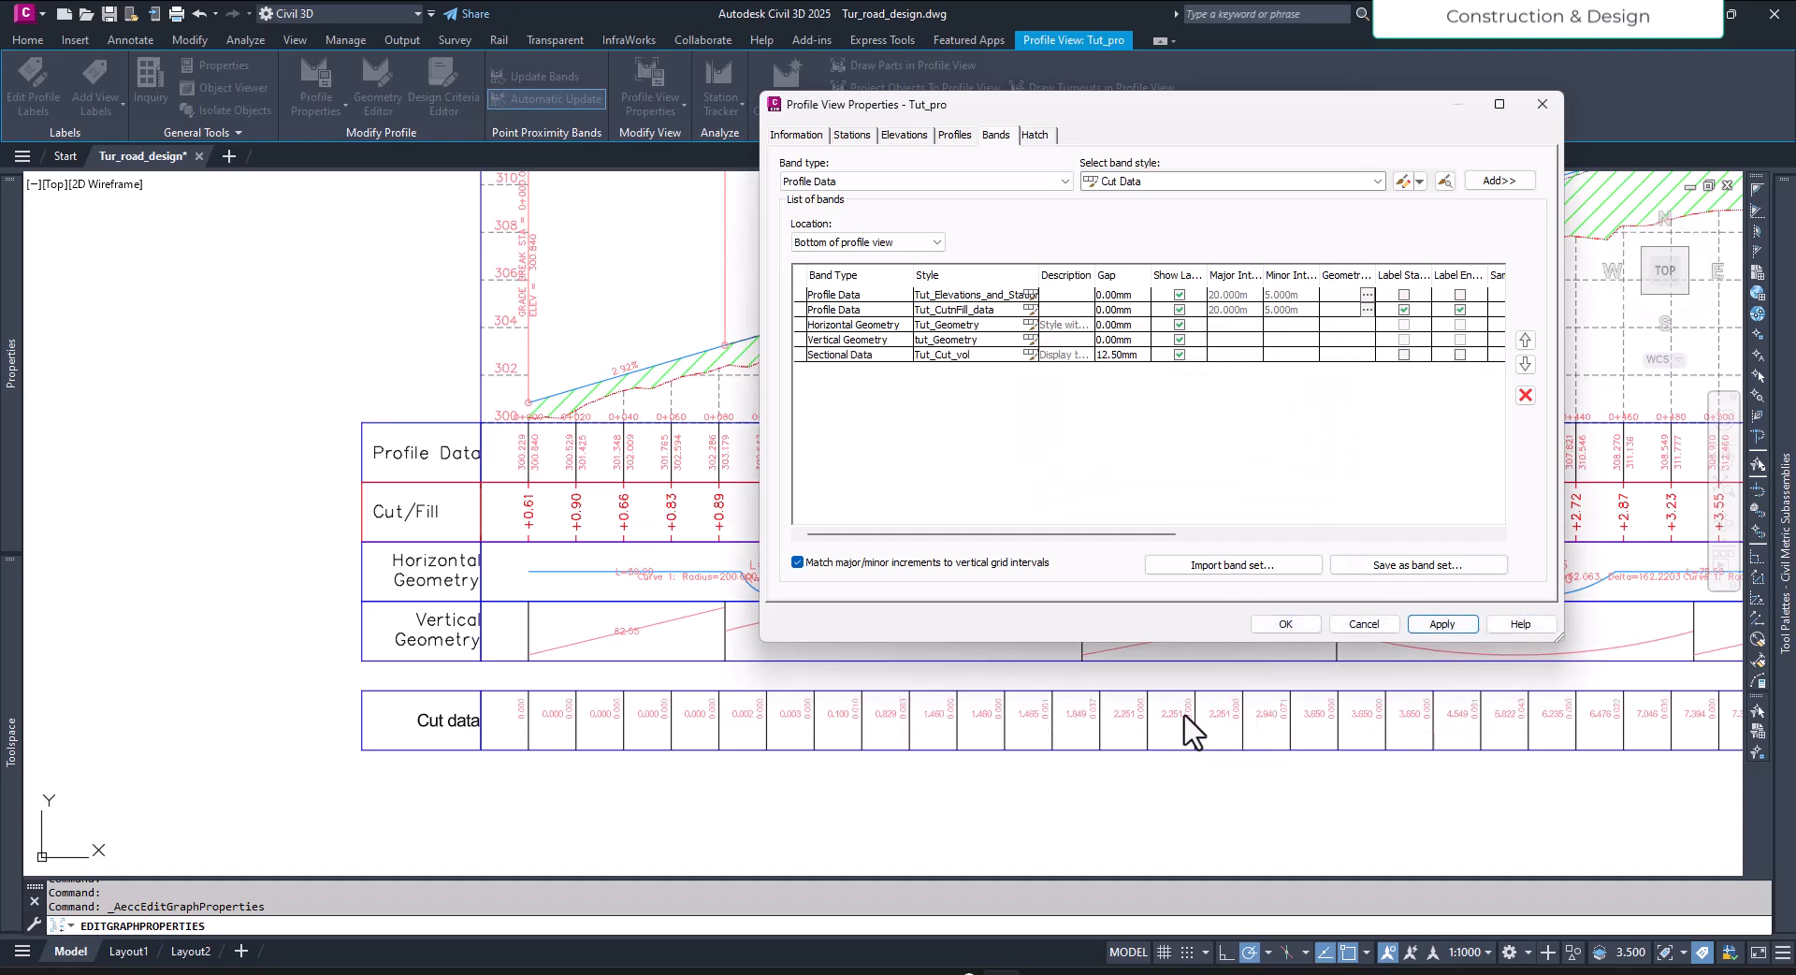
Step: Set the attachment of the Section Number component in Tut_Cut_vol's At Sample Line Station label to Middle center and apply it to the profile view
{"action": "left_click", "coordinate": [1030, 354]}
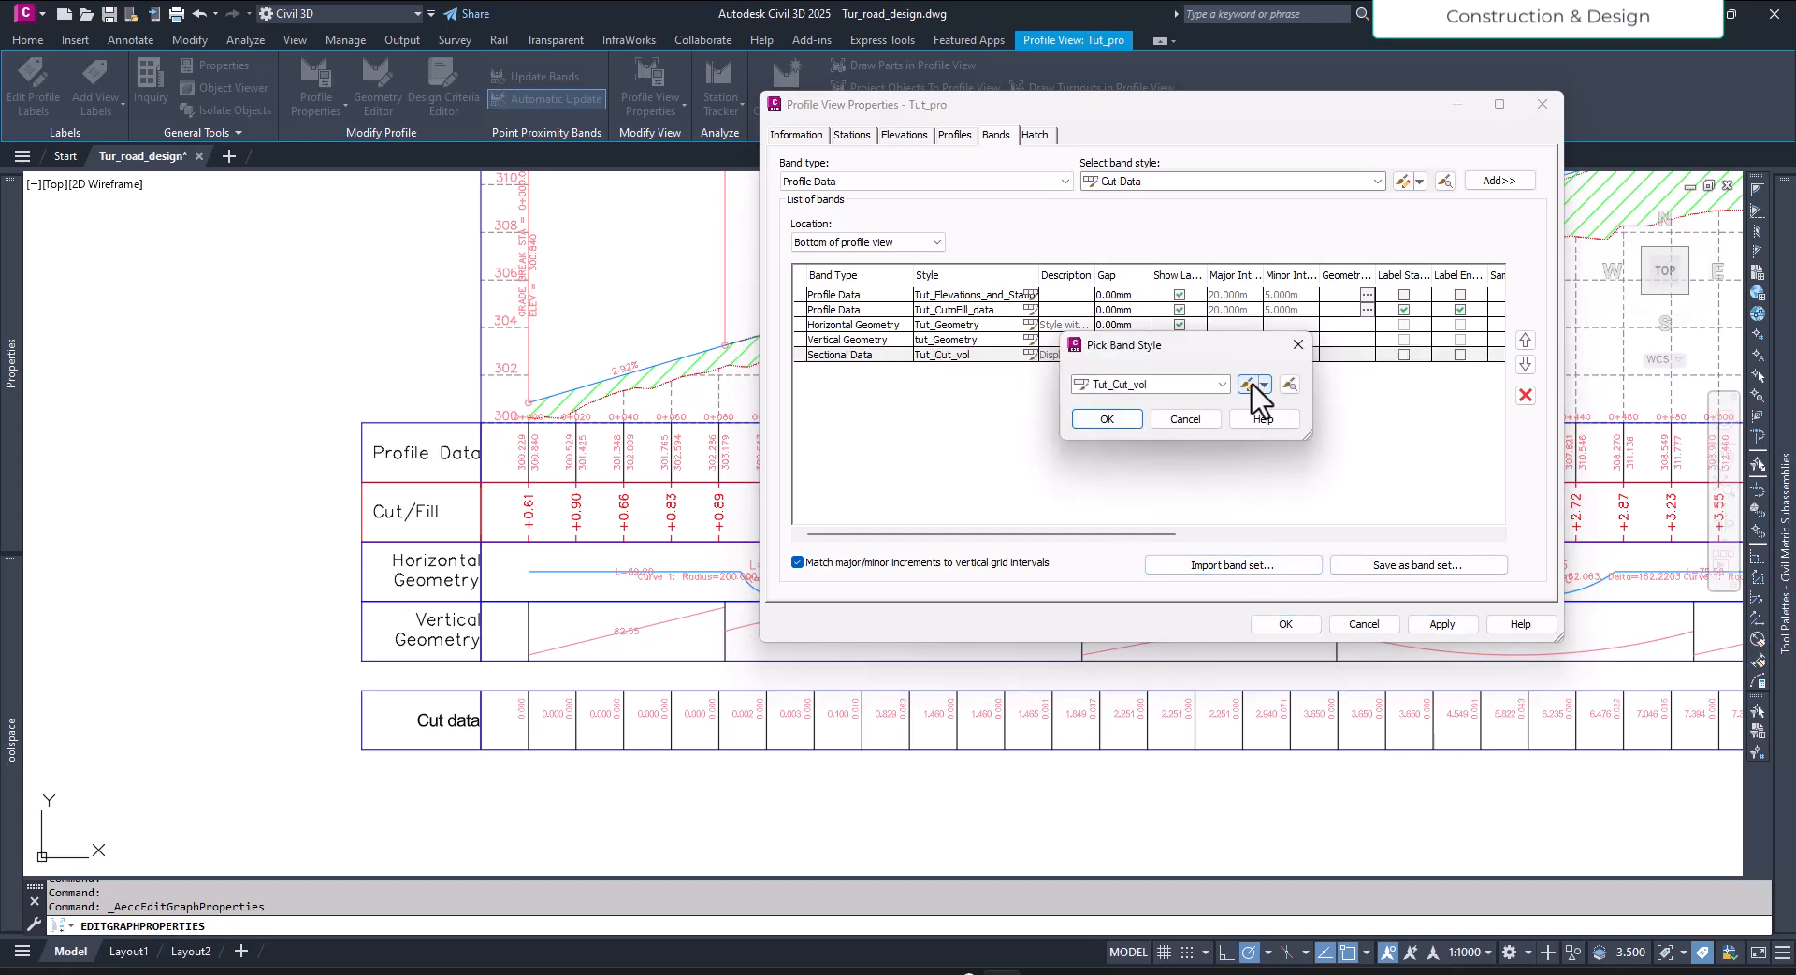
{"action": "left_click", "coordinate": [1248, 384]}
{"action": "left_click", "coordinate": [1348, 416]}
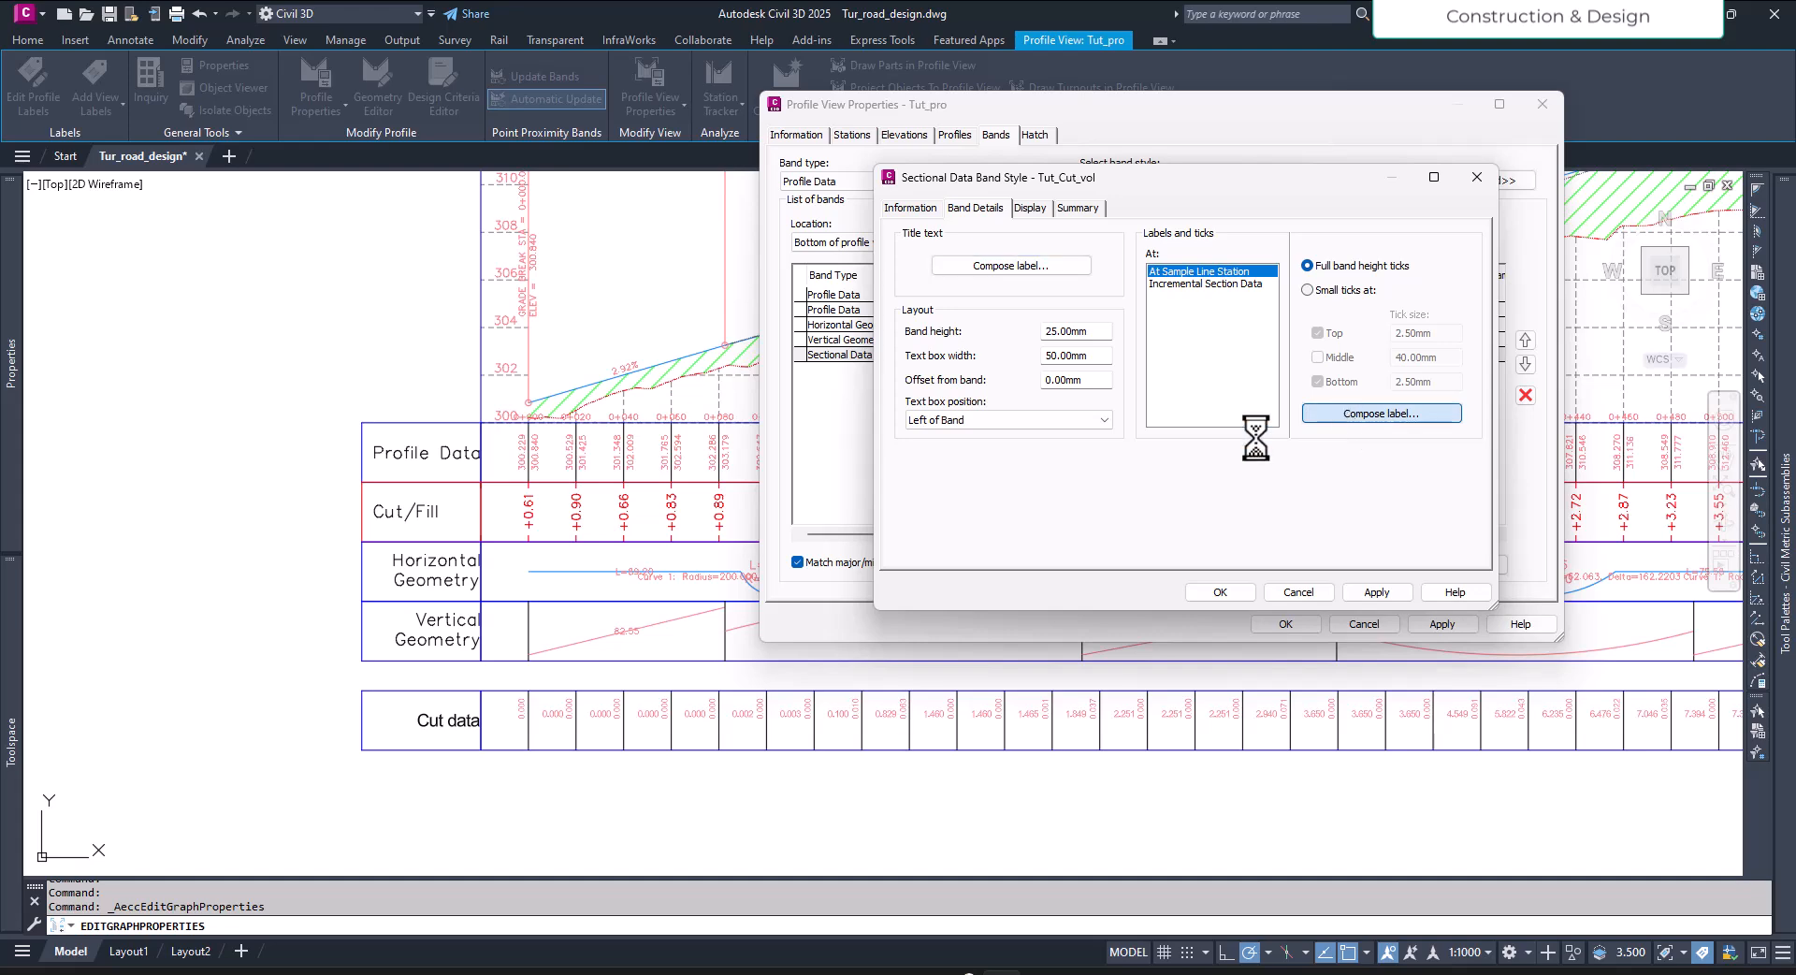
{"action": "left_click", "coordinate": [709, 574]}
{"action": "left_click", "coordinate": [708, 573]}
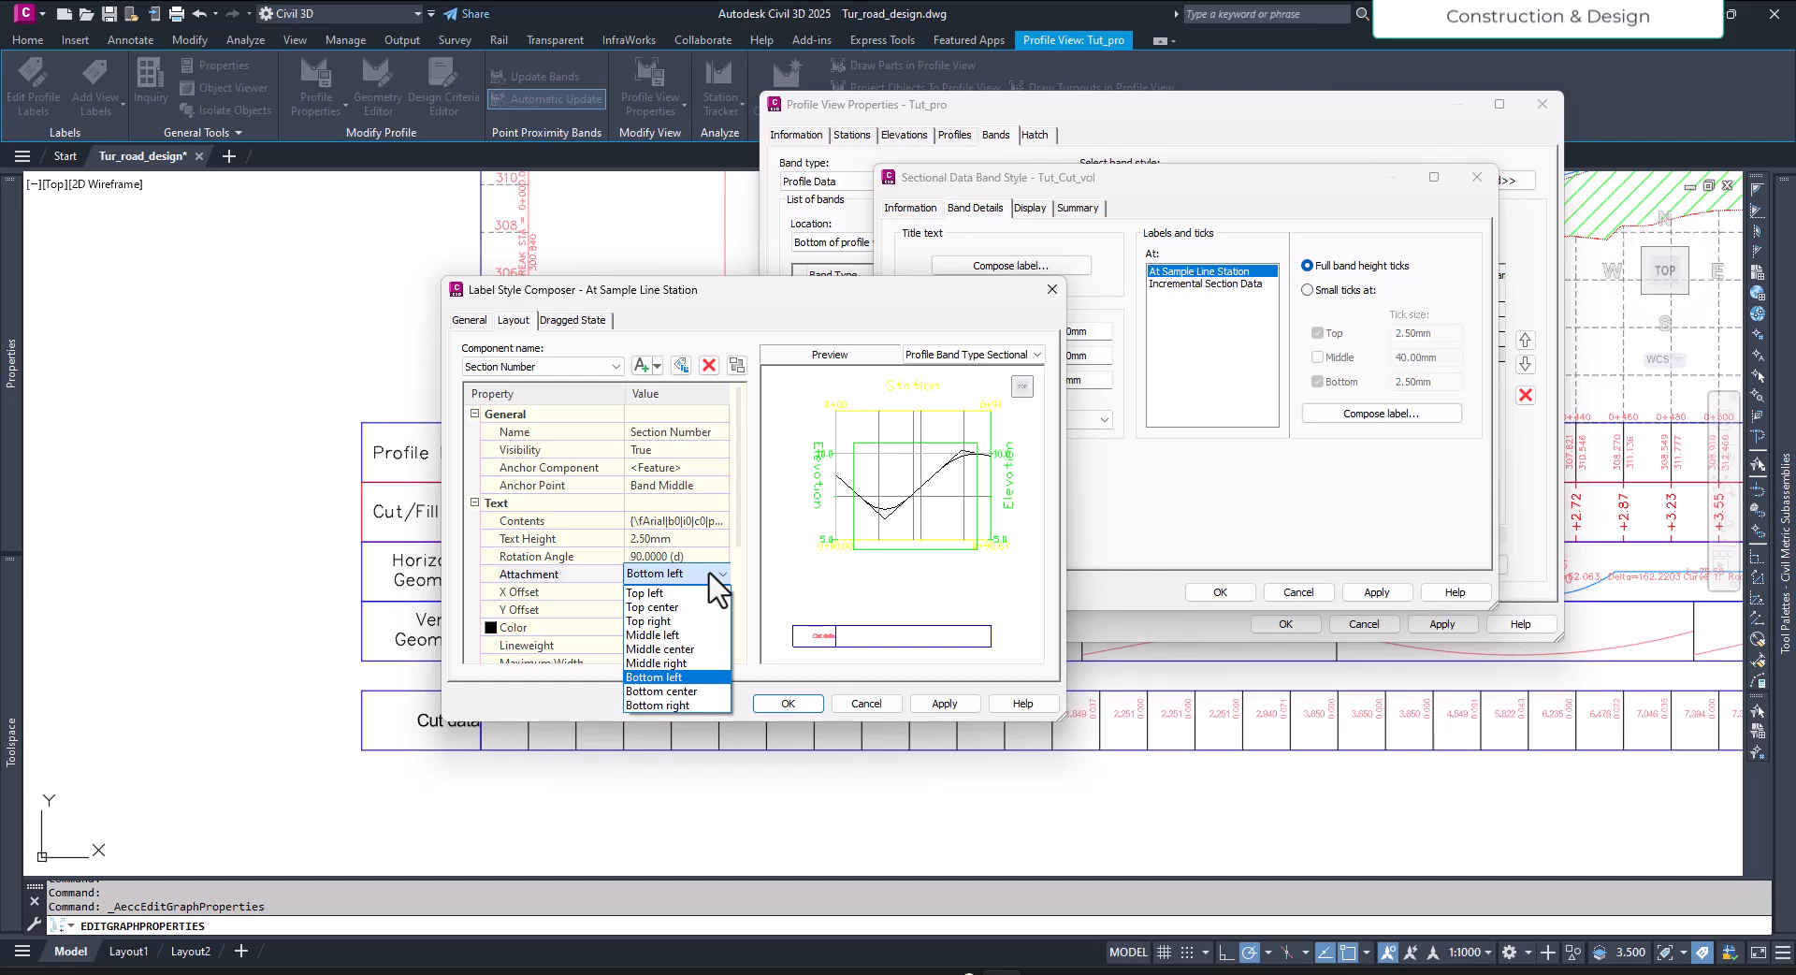
{"action": "left_click", "coordinate": [709, 574]}
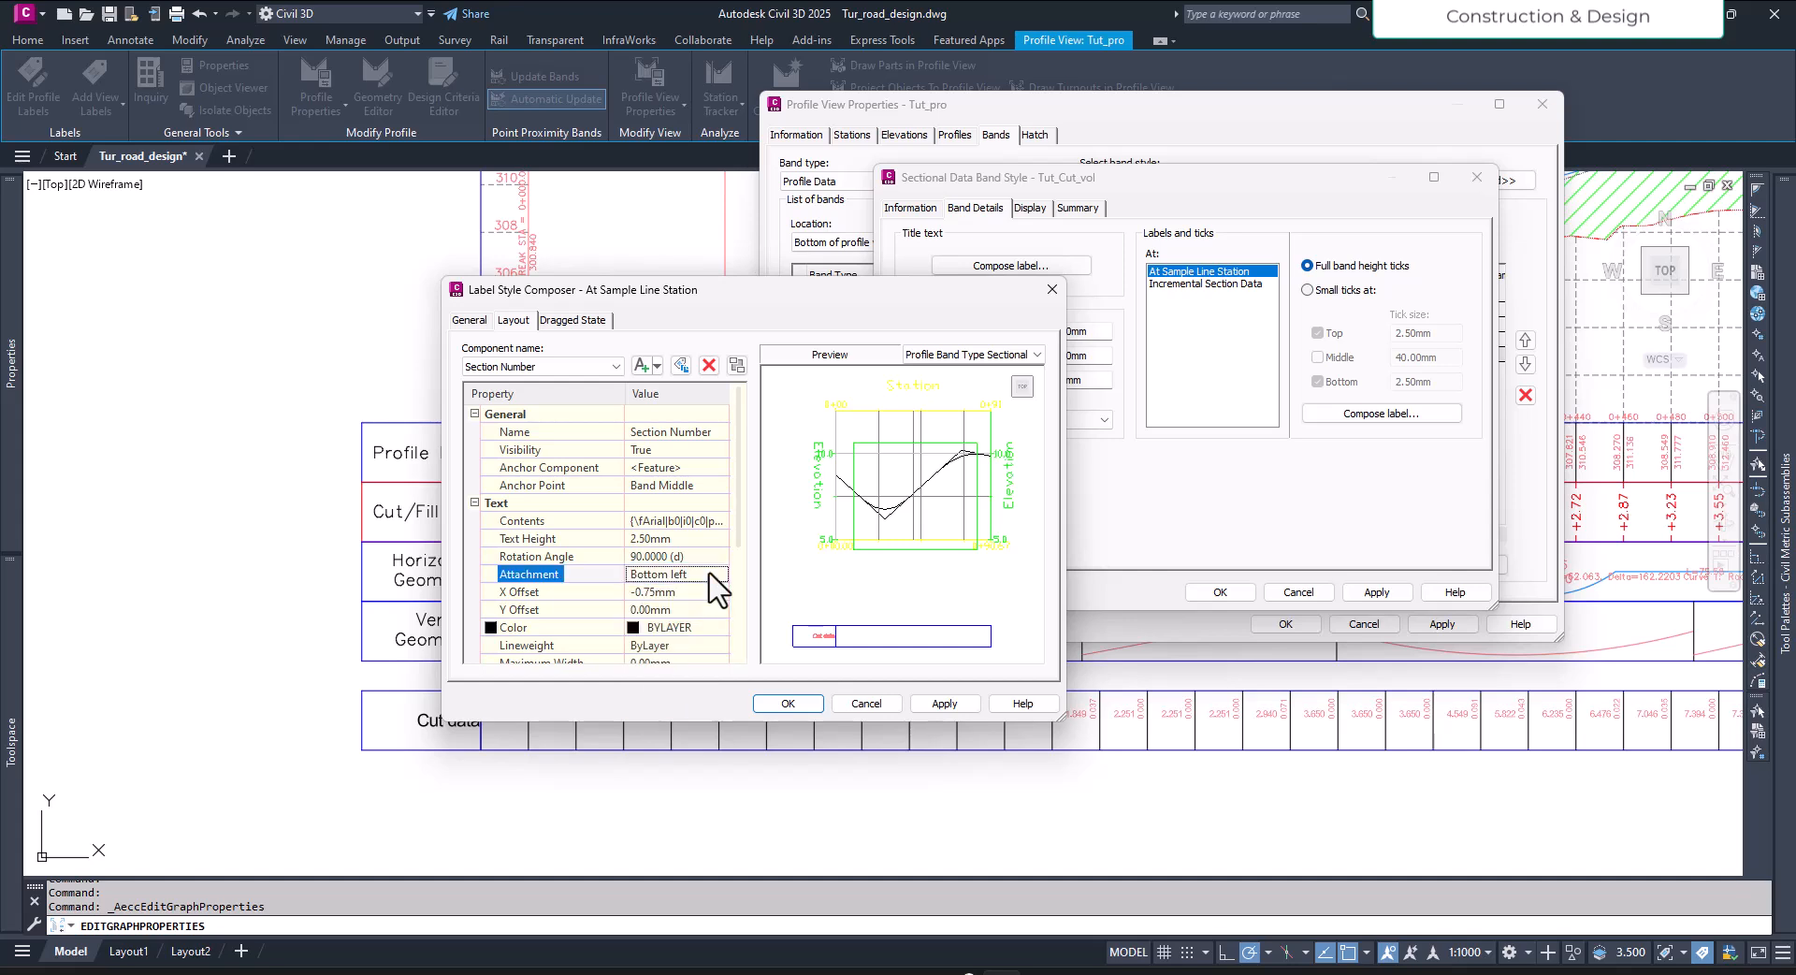
{"action": "left_click", "coordinate": [720, 573]}
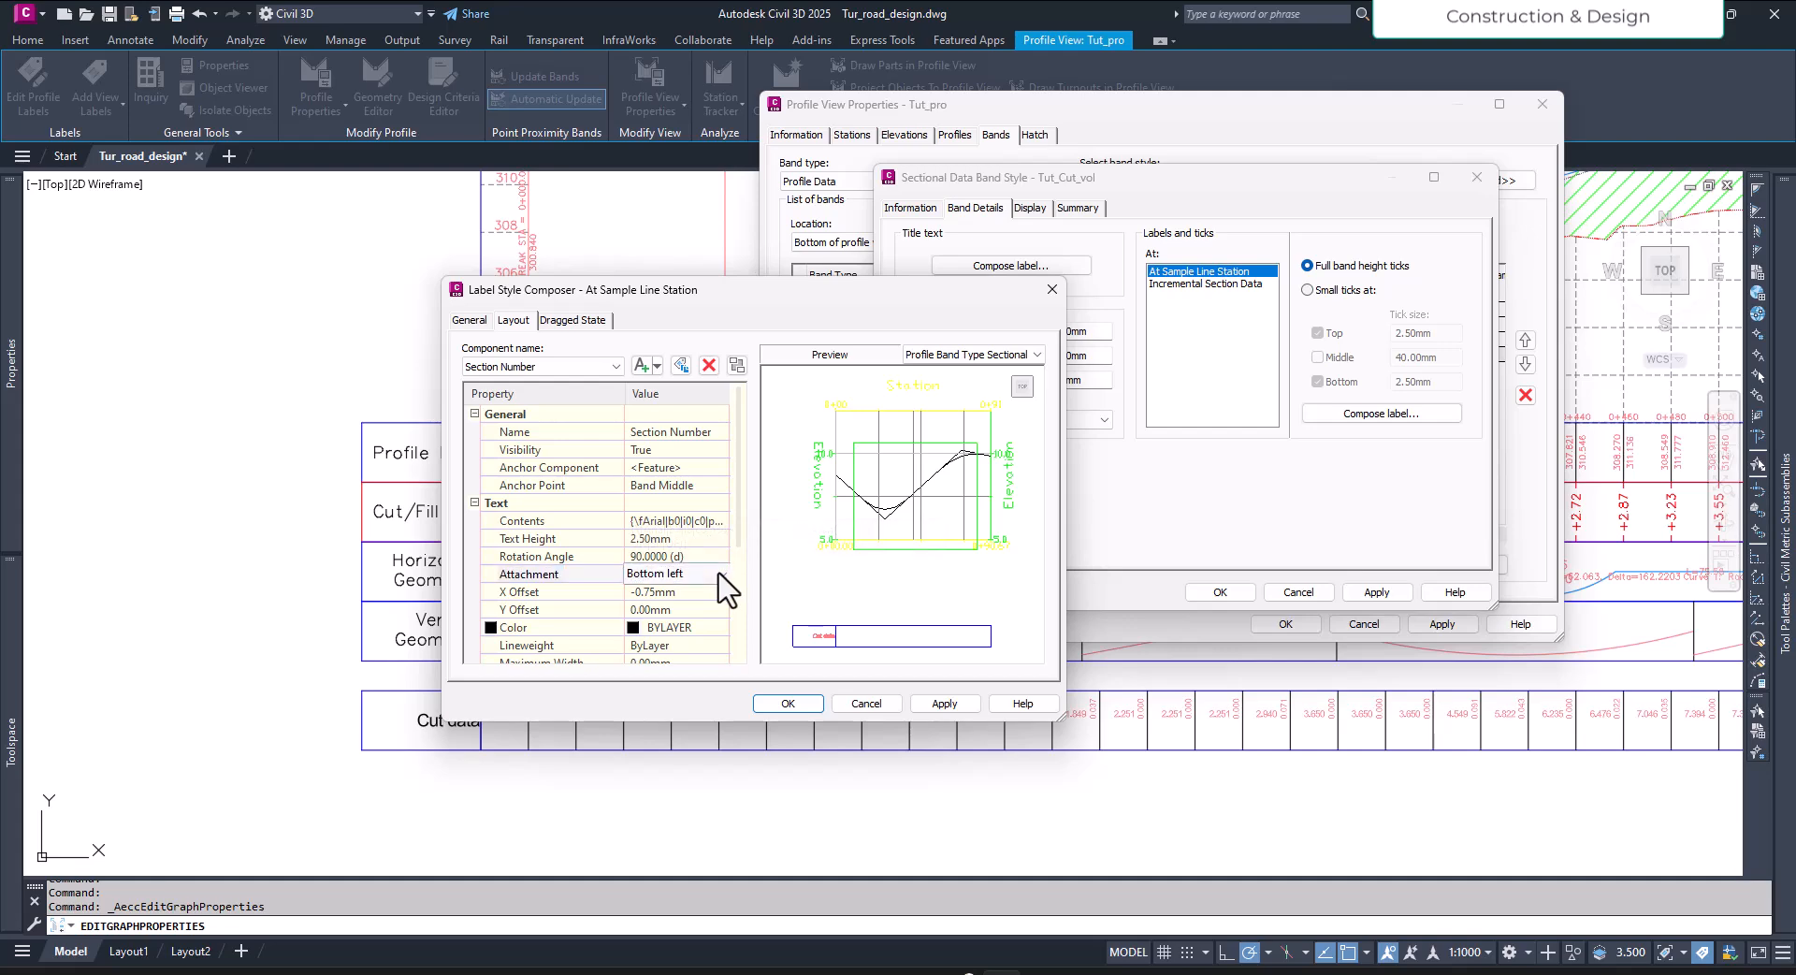
{"action": "left_click", "coordinate": [721, 573]}
{"action": "left_click", "coordinate": [718, 649]}
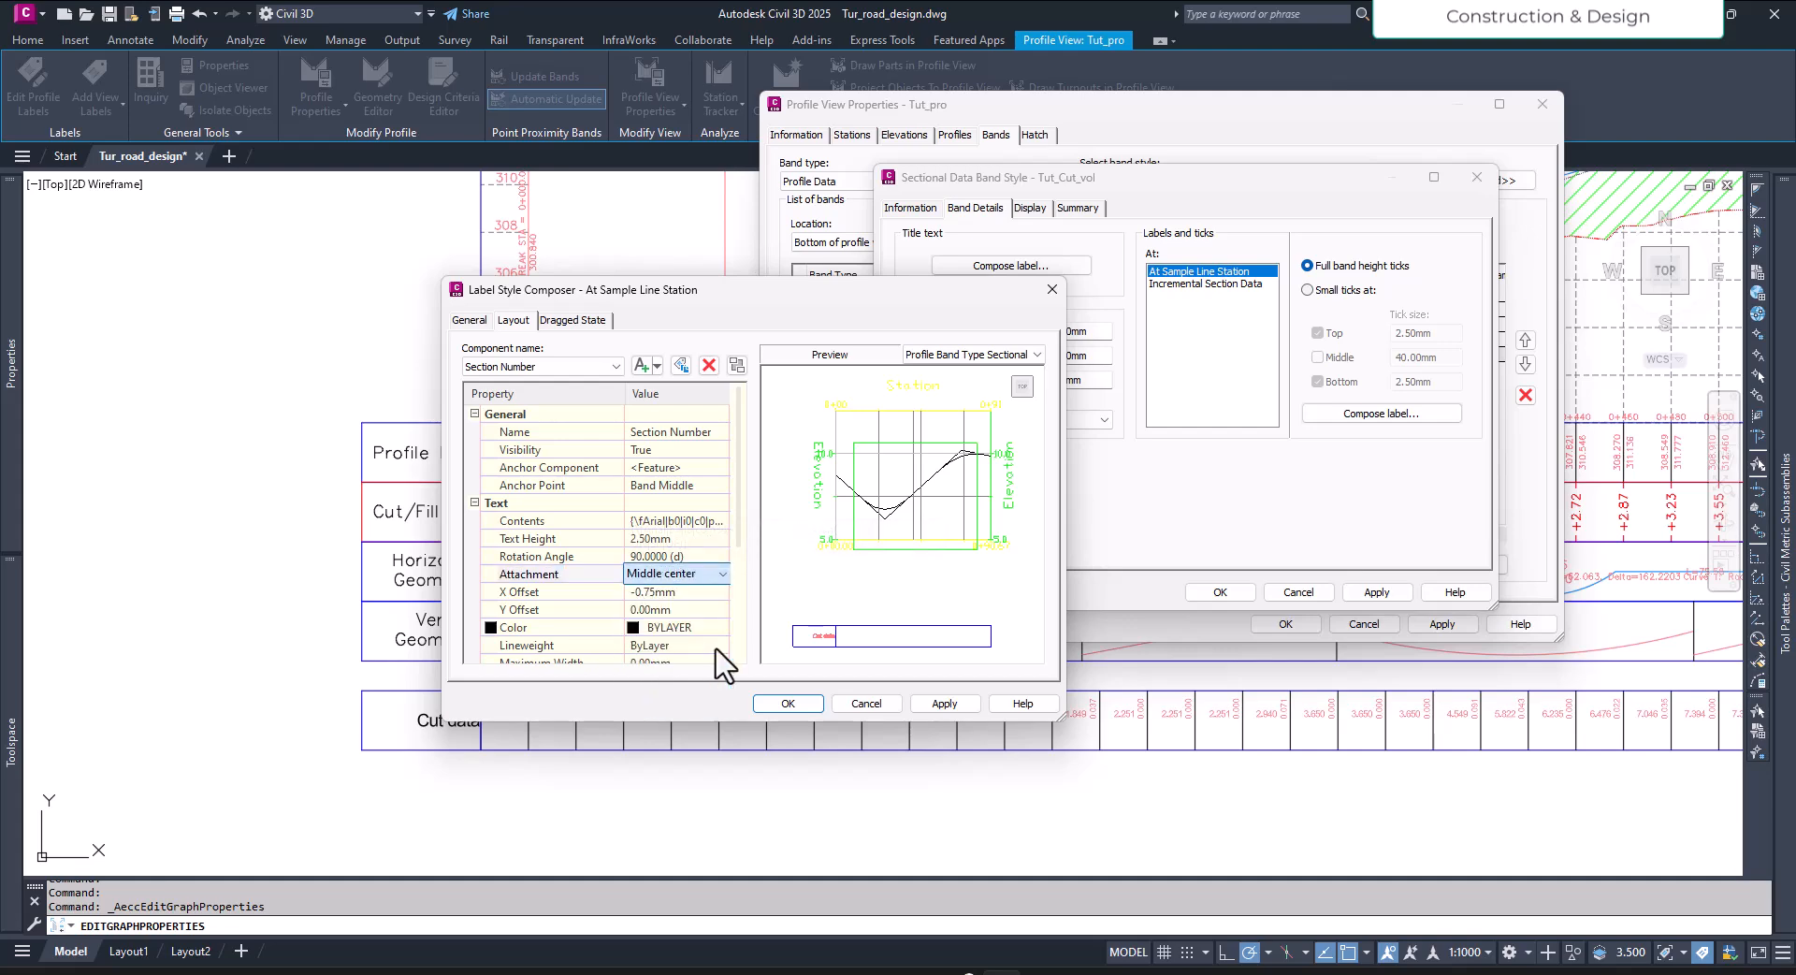
{"action": "left_click", "coordinate": [786, 704]}
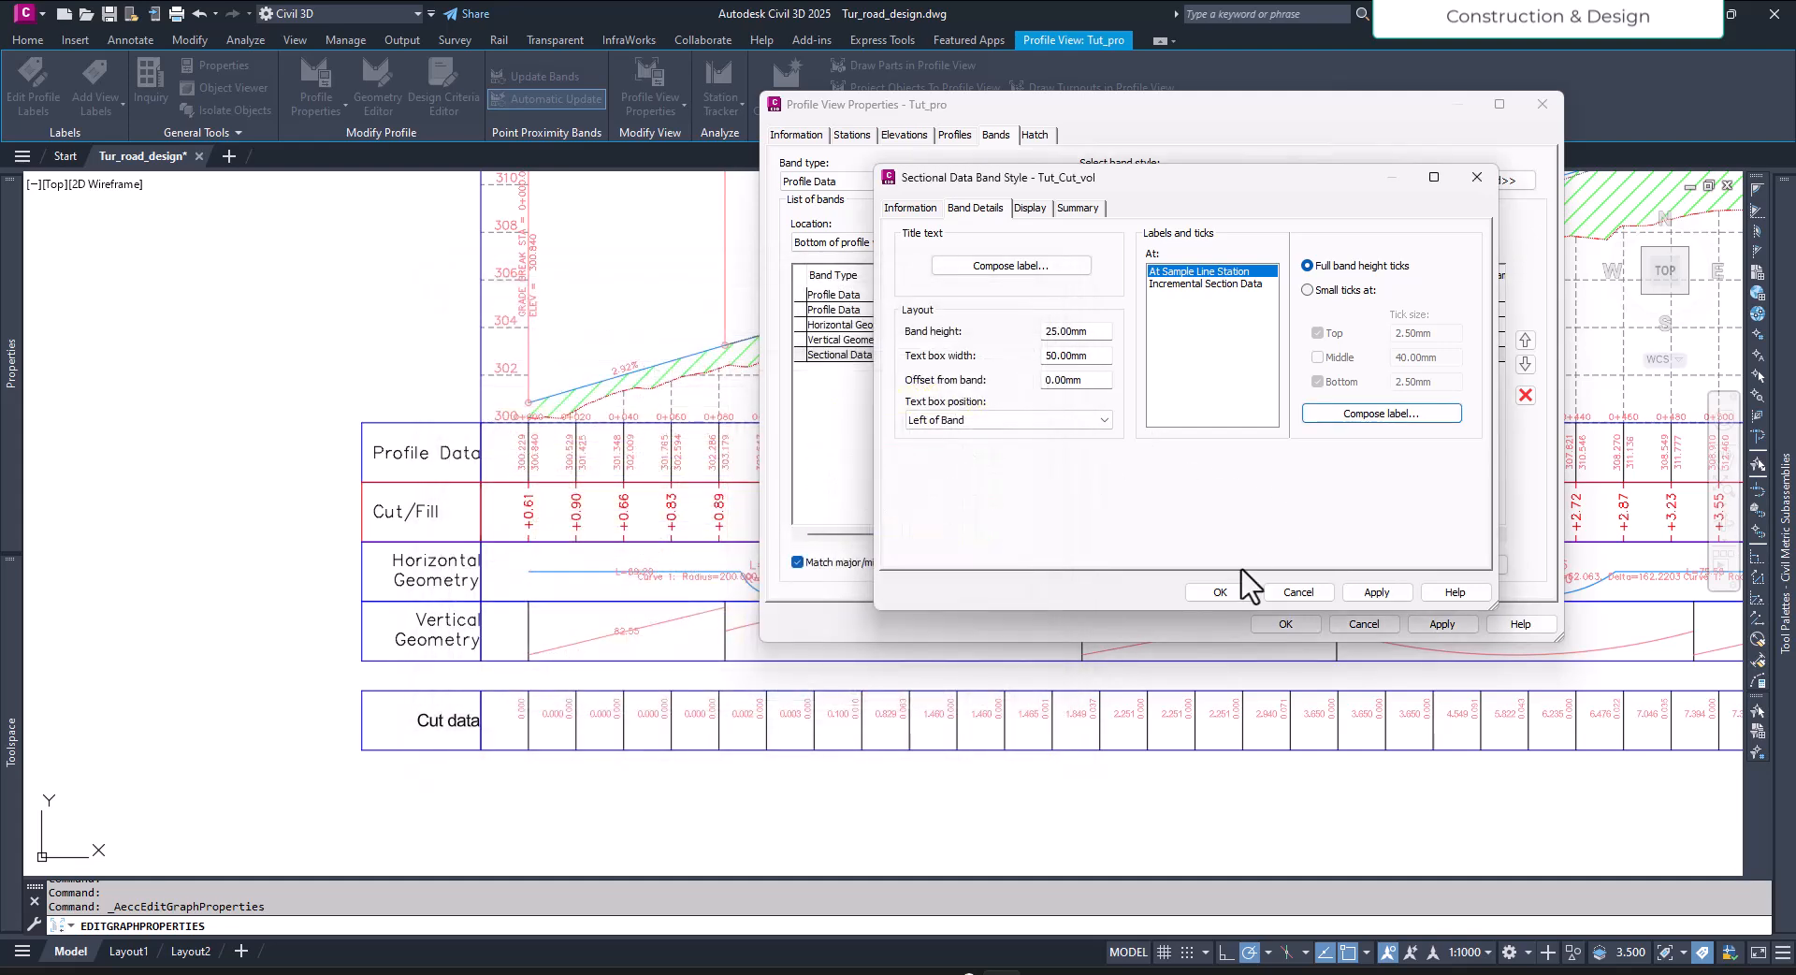
{"action": "left_click", "coordinate": [1237, 595]}
{"action": "left_click", "coordinate": [1109, 420]}
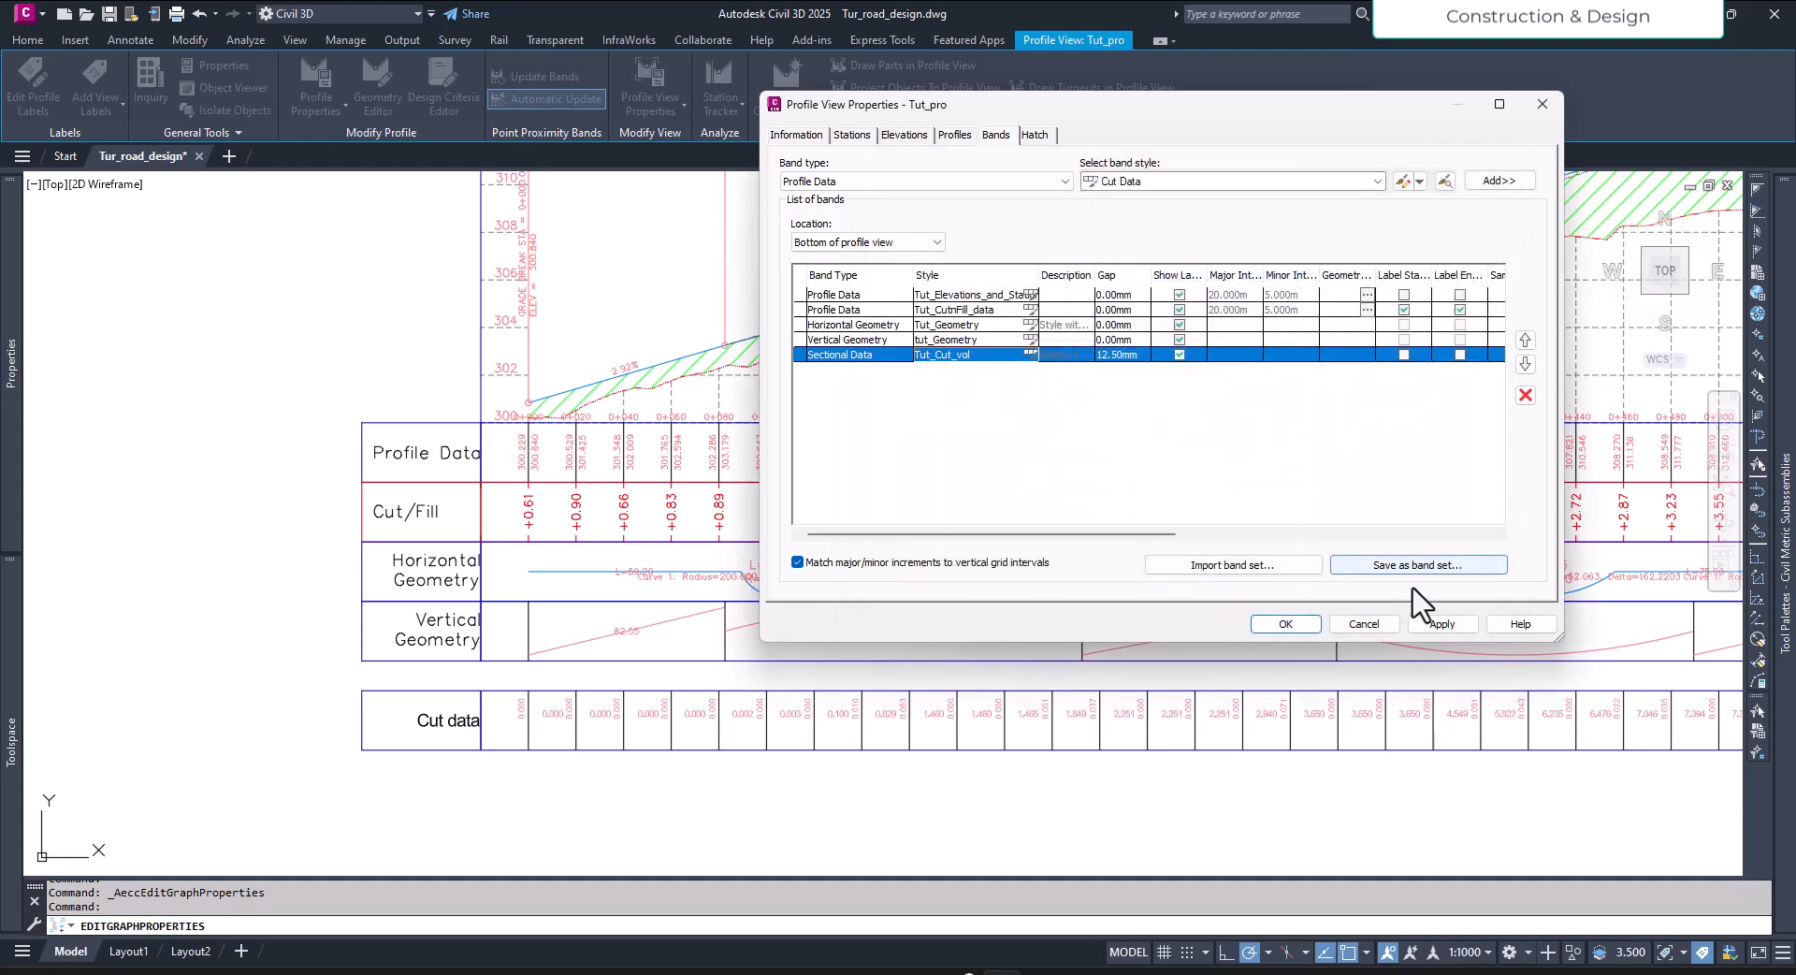
{"action": "left_click", "coordinate": [1450, 625]}
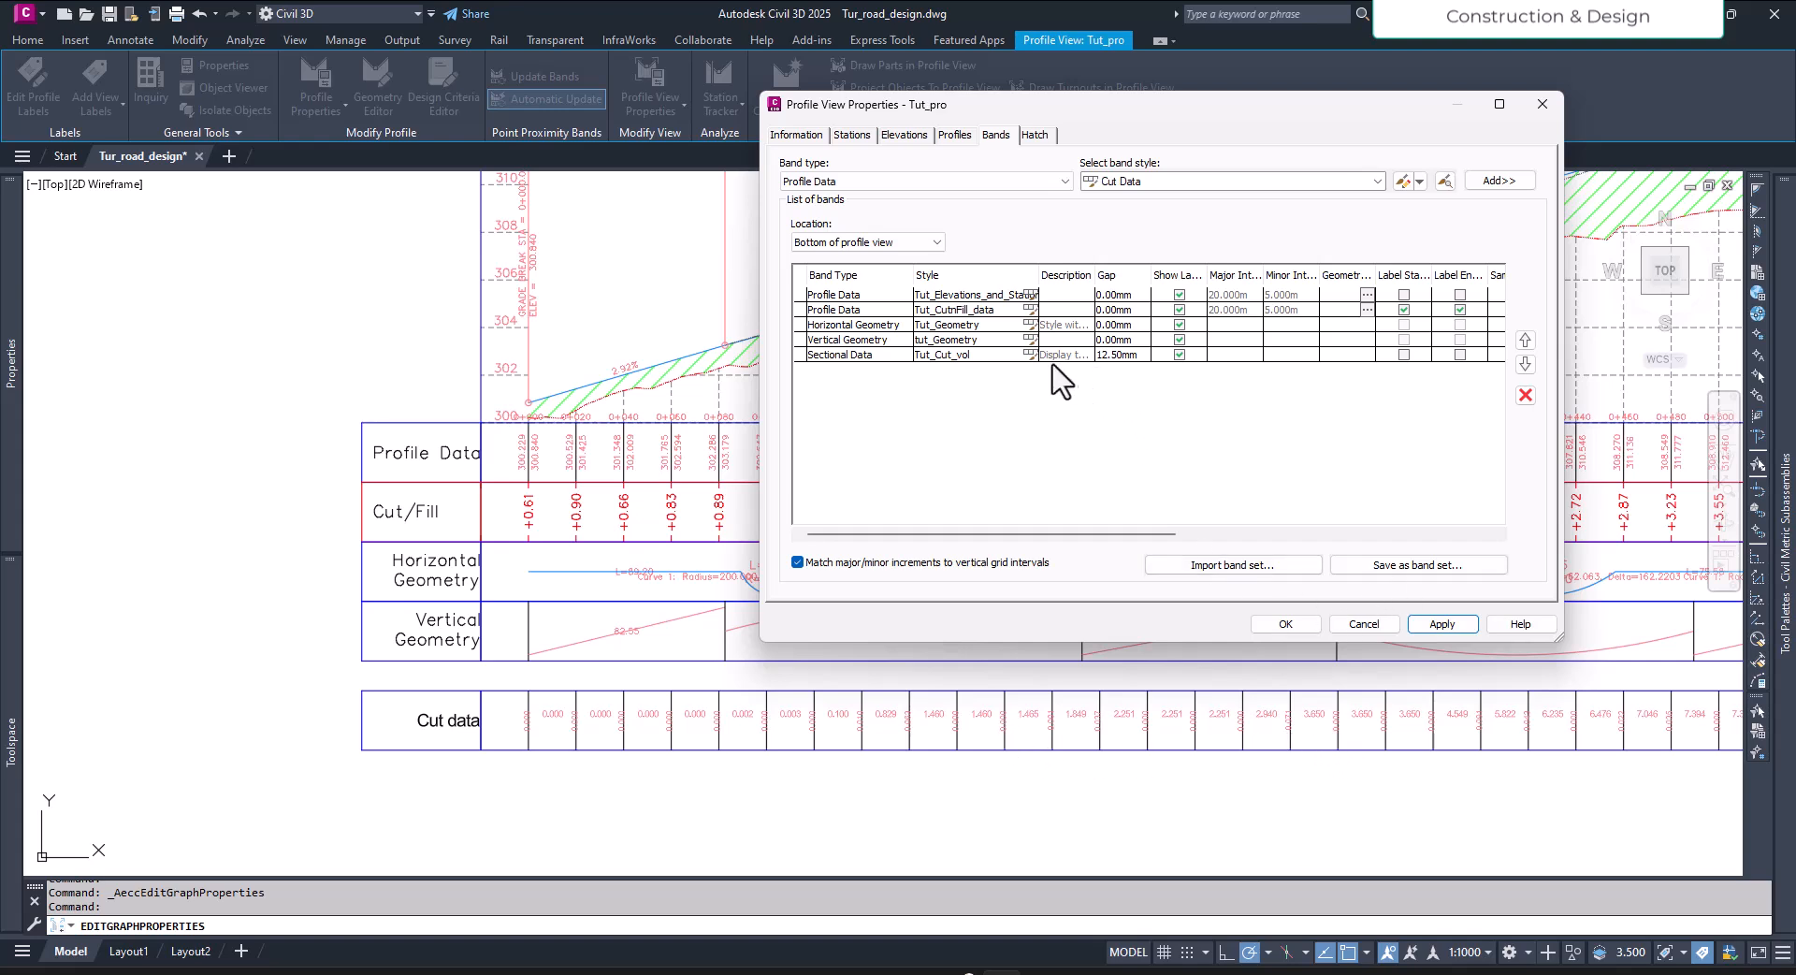
Step: Set the X offset of the Section Number component in the At Sample Line Station label to -1.5 mm and apply it to the profile view
{"action": "left_click", "coordinate": [1030, 354]}
{"action": "left_click", "coordinate": [1264, 385]}
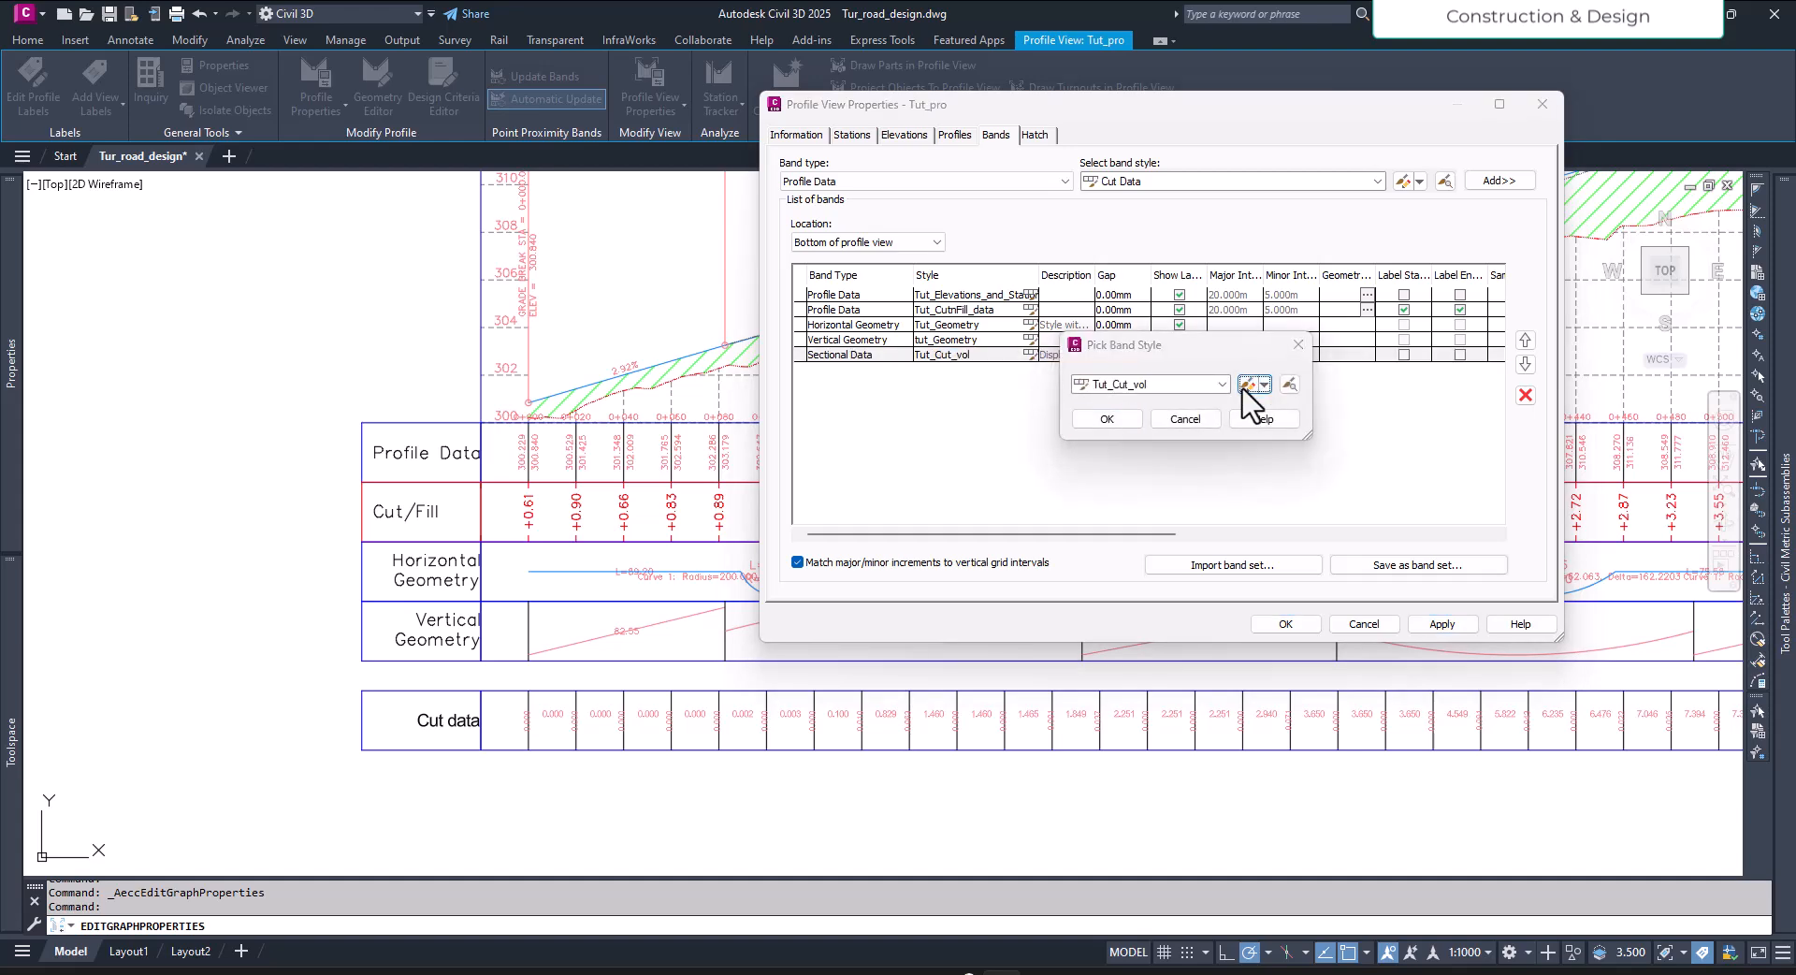
{"action": "left_click", "coordinate": [1253, 455]}
{"action": "left_click", "coordinate": [1386, 415]}
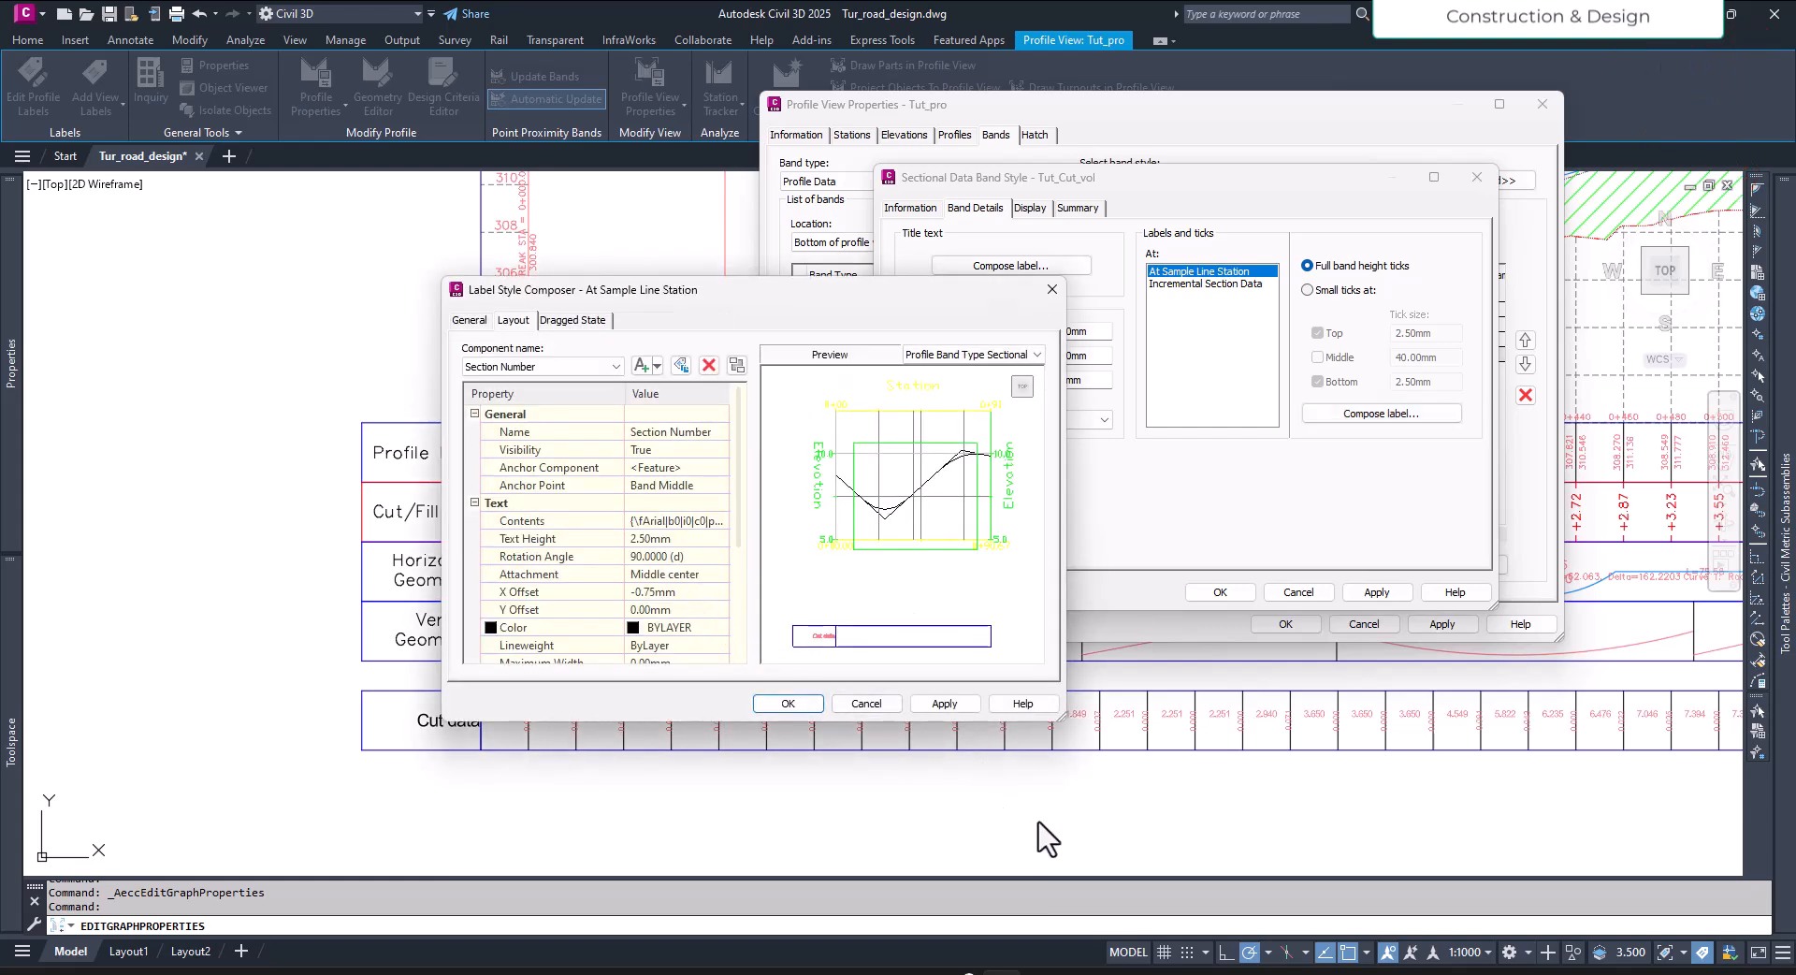
{"action": "left_click", "coordinate": [674, 591]}
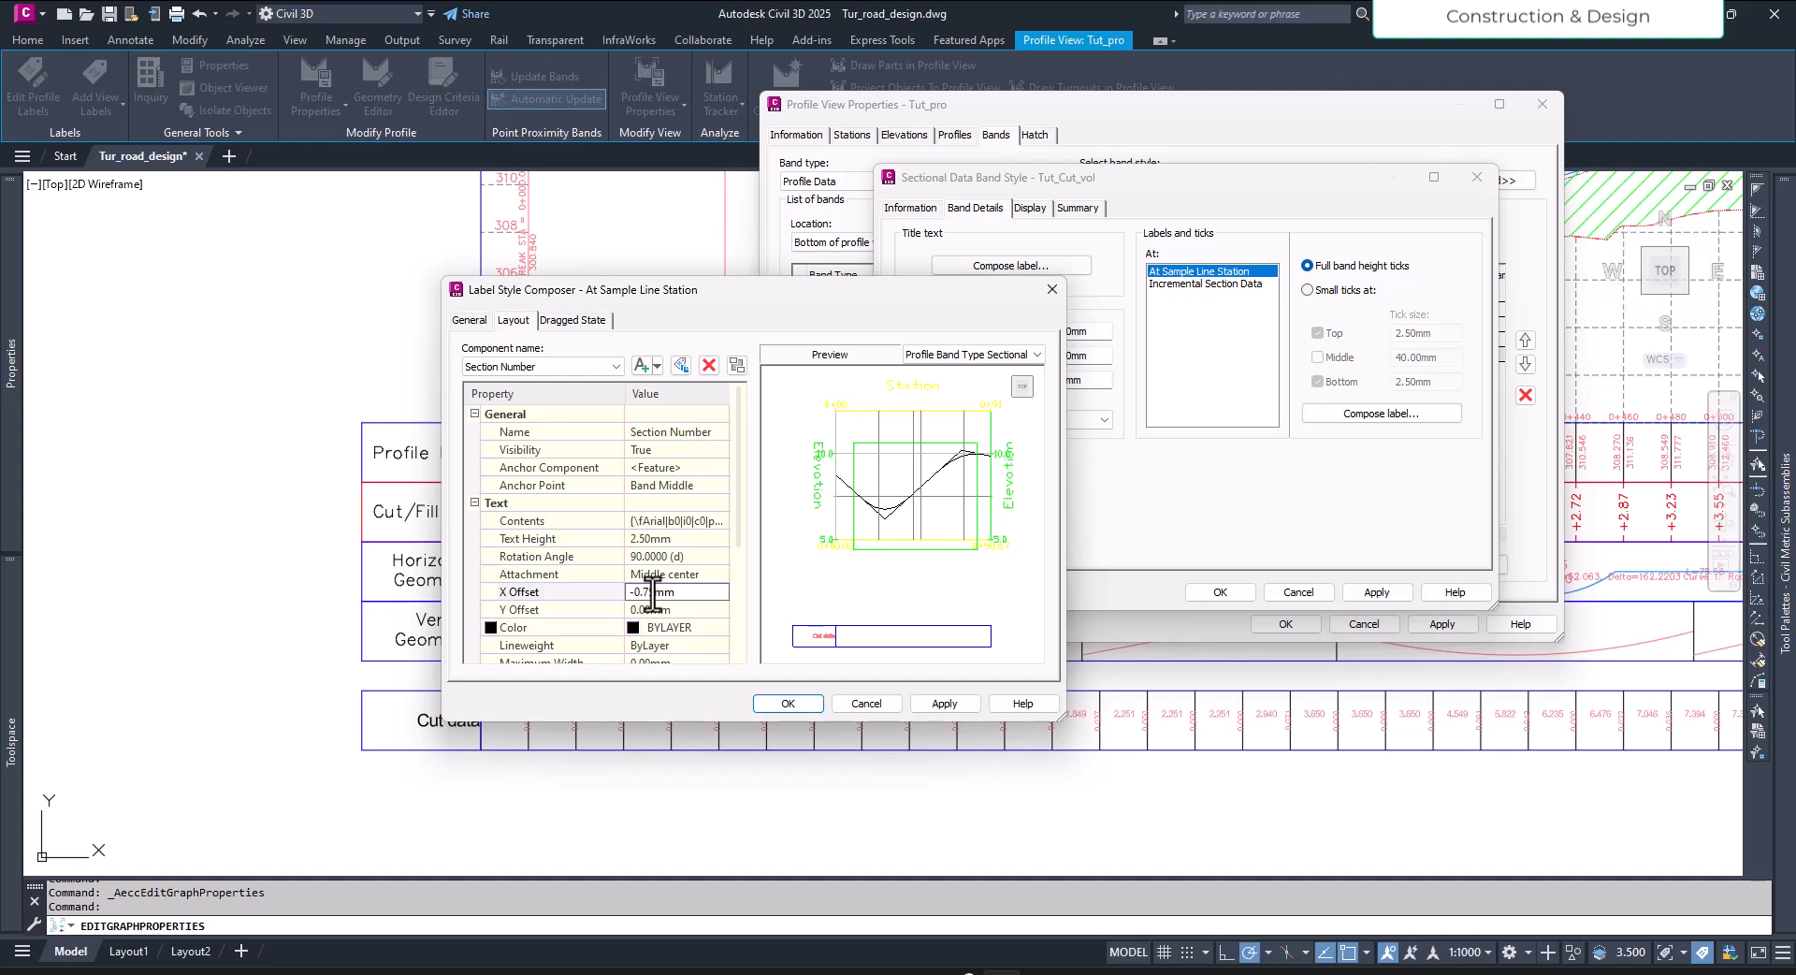
{"action": "left_click", "coordinate": [658, 593]}
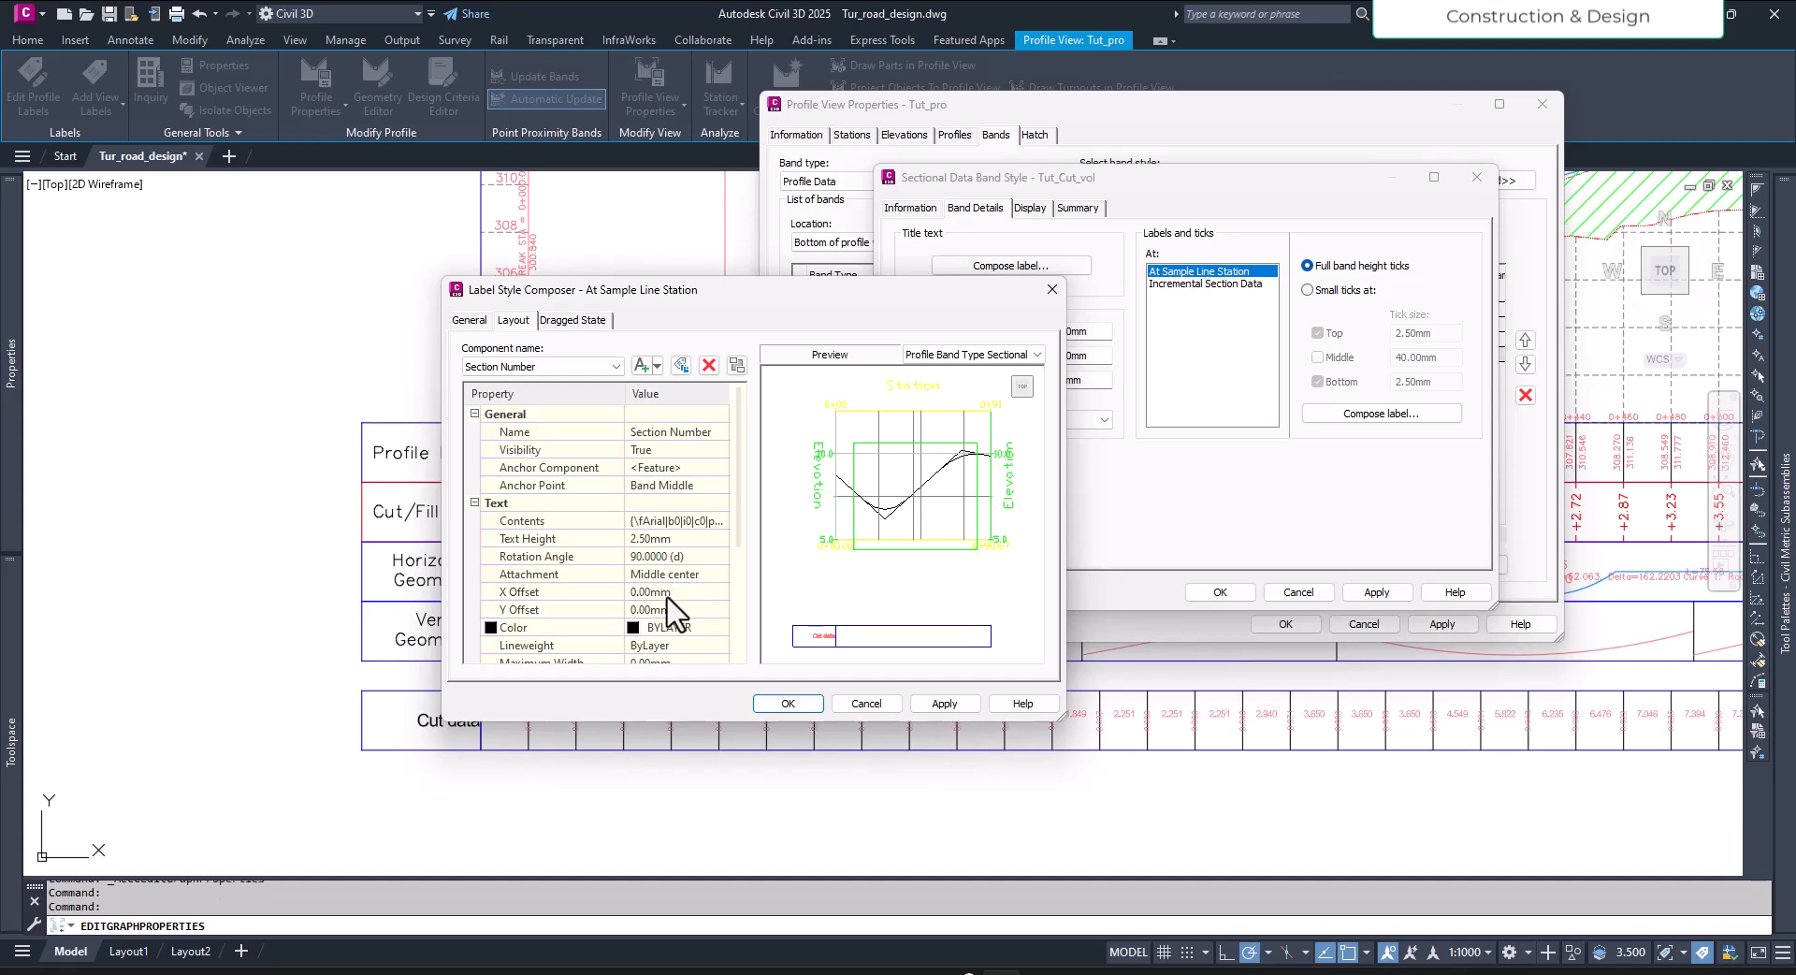
{"action": "left_click", "coordinate": [667, 596]}
{"action": "type", "text": "-1.5"}
{"action": "key", "text": "Return"}
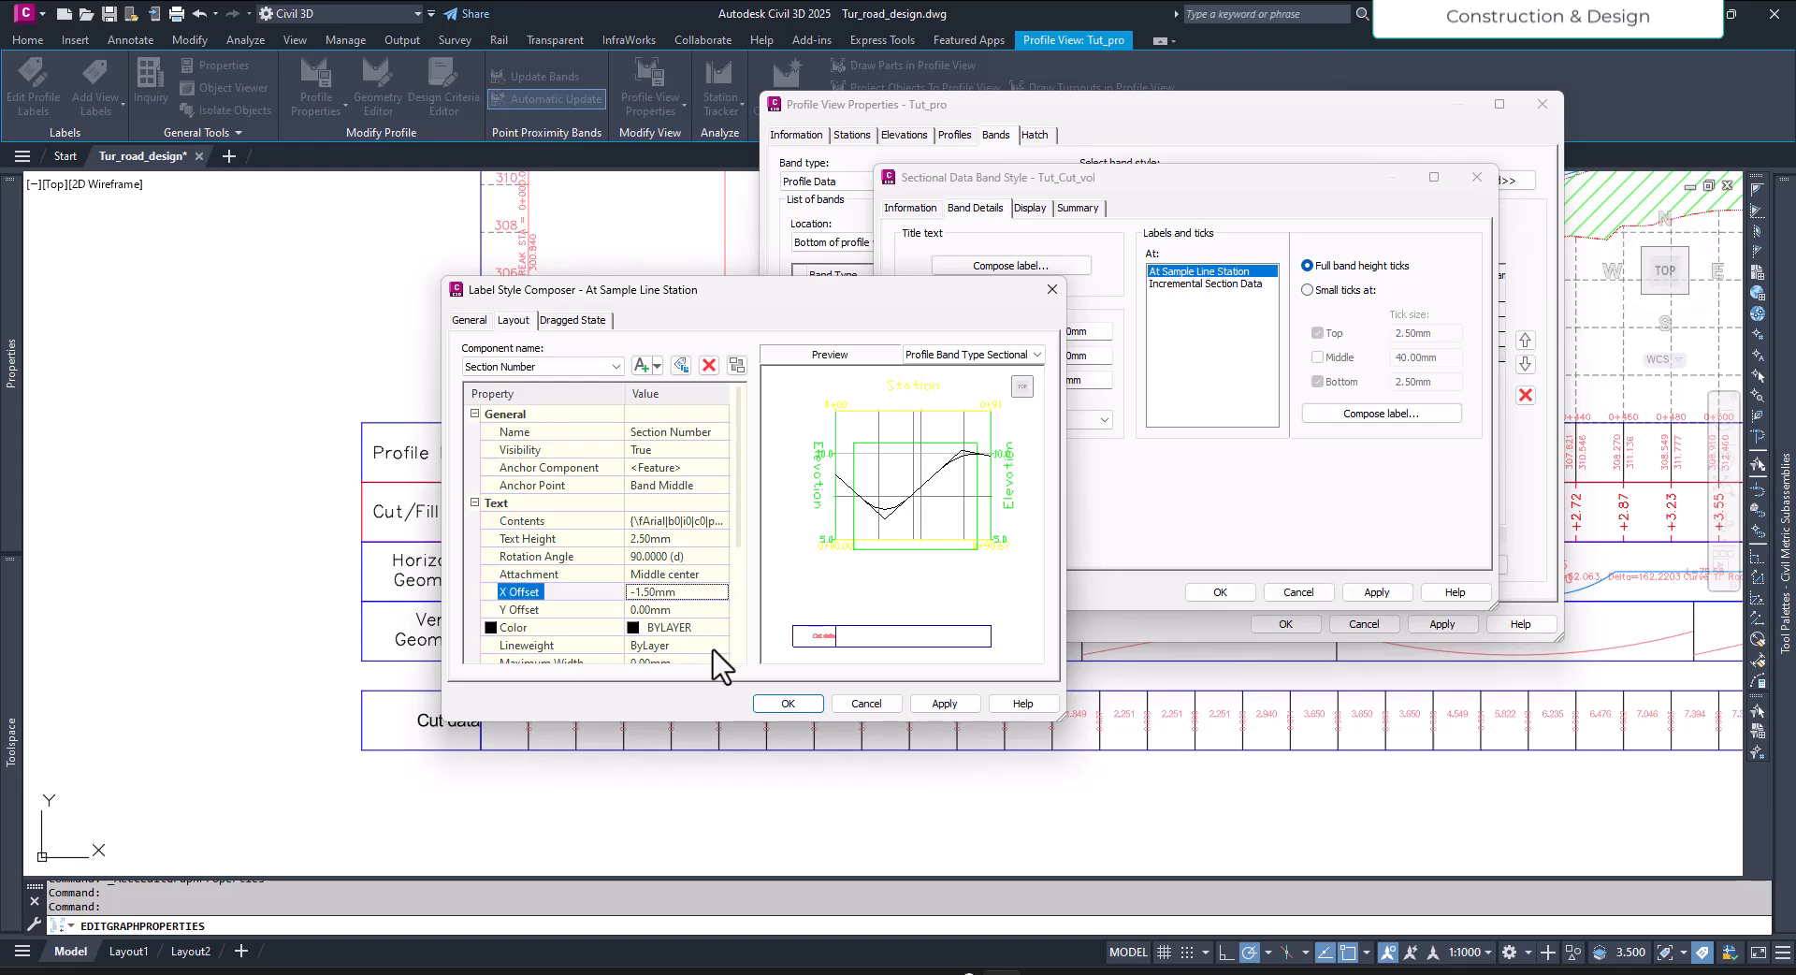
{"action": "left_click", "coordinate": [786, 703]}
{"action": "left_click", "coordinate": [1248, 592]}
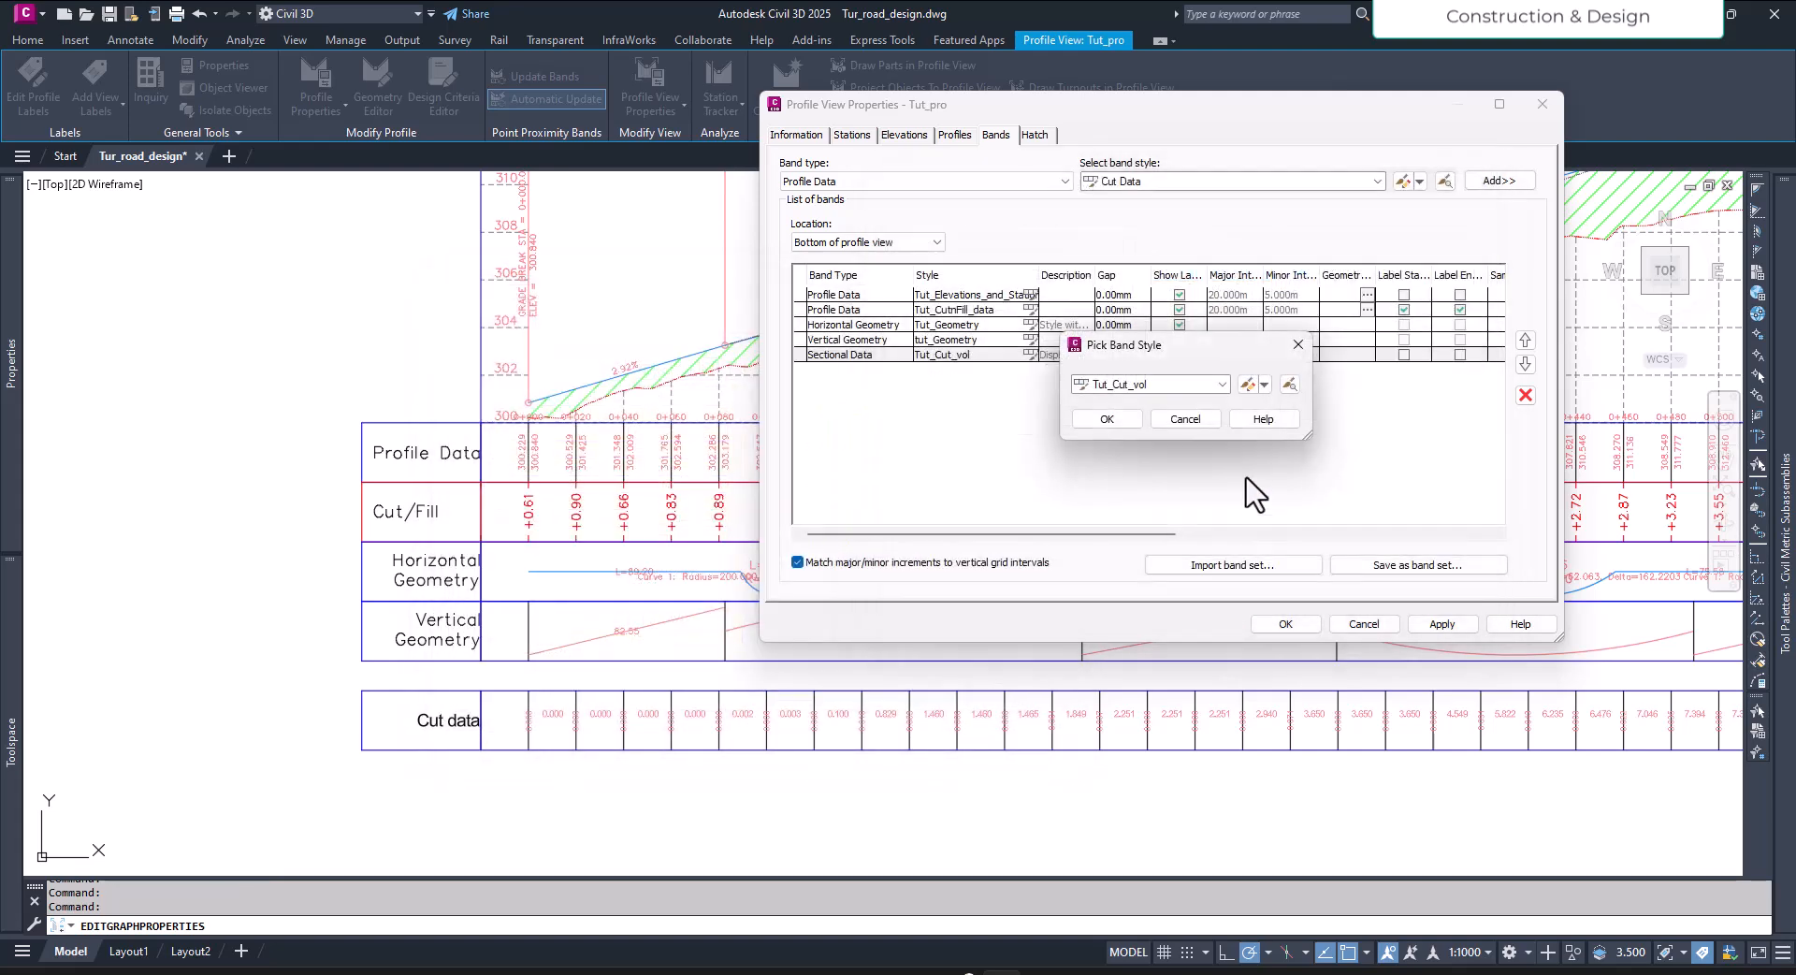
{"action": "left_click", "coordinate": [1087, 417]}
{"action": "left_click", "coordinate": [1439, 624]}
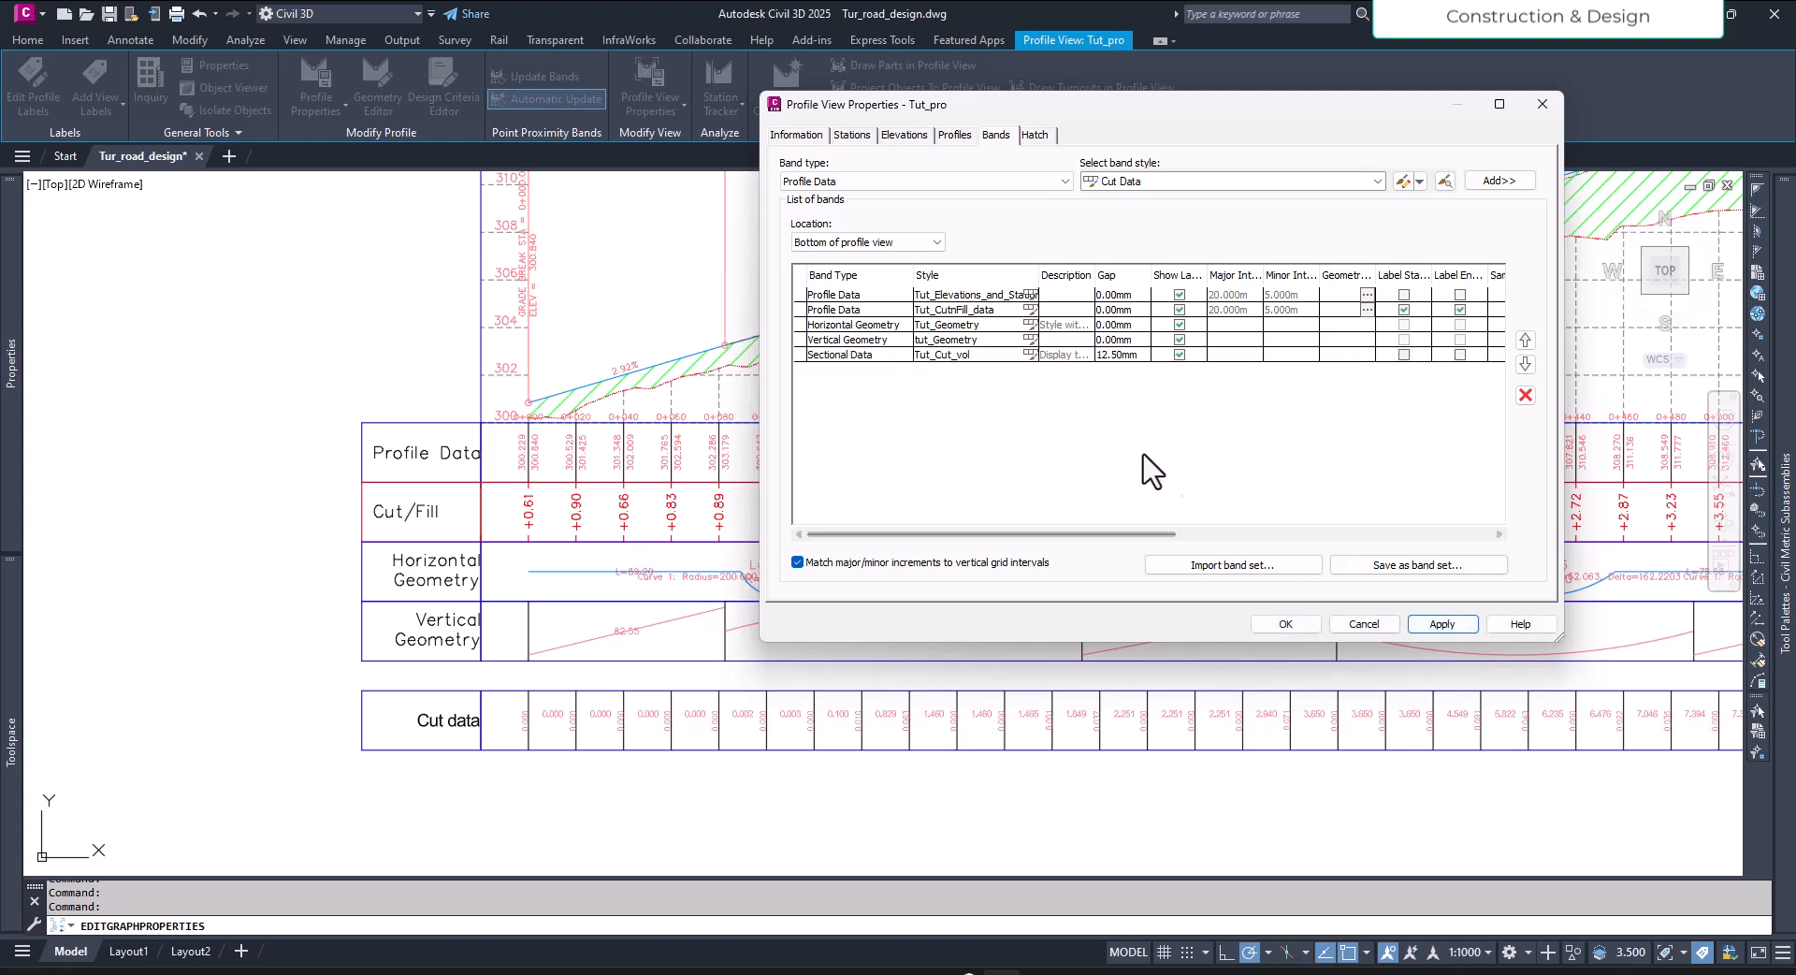
Step: Set the Section Number component's X offset in Tut_Cut_vol's At Sample Line Station label to -2.5 mm and apply it to the profile view
{"action": "left_click", "coordinate": [1031, 355]}
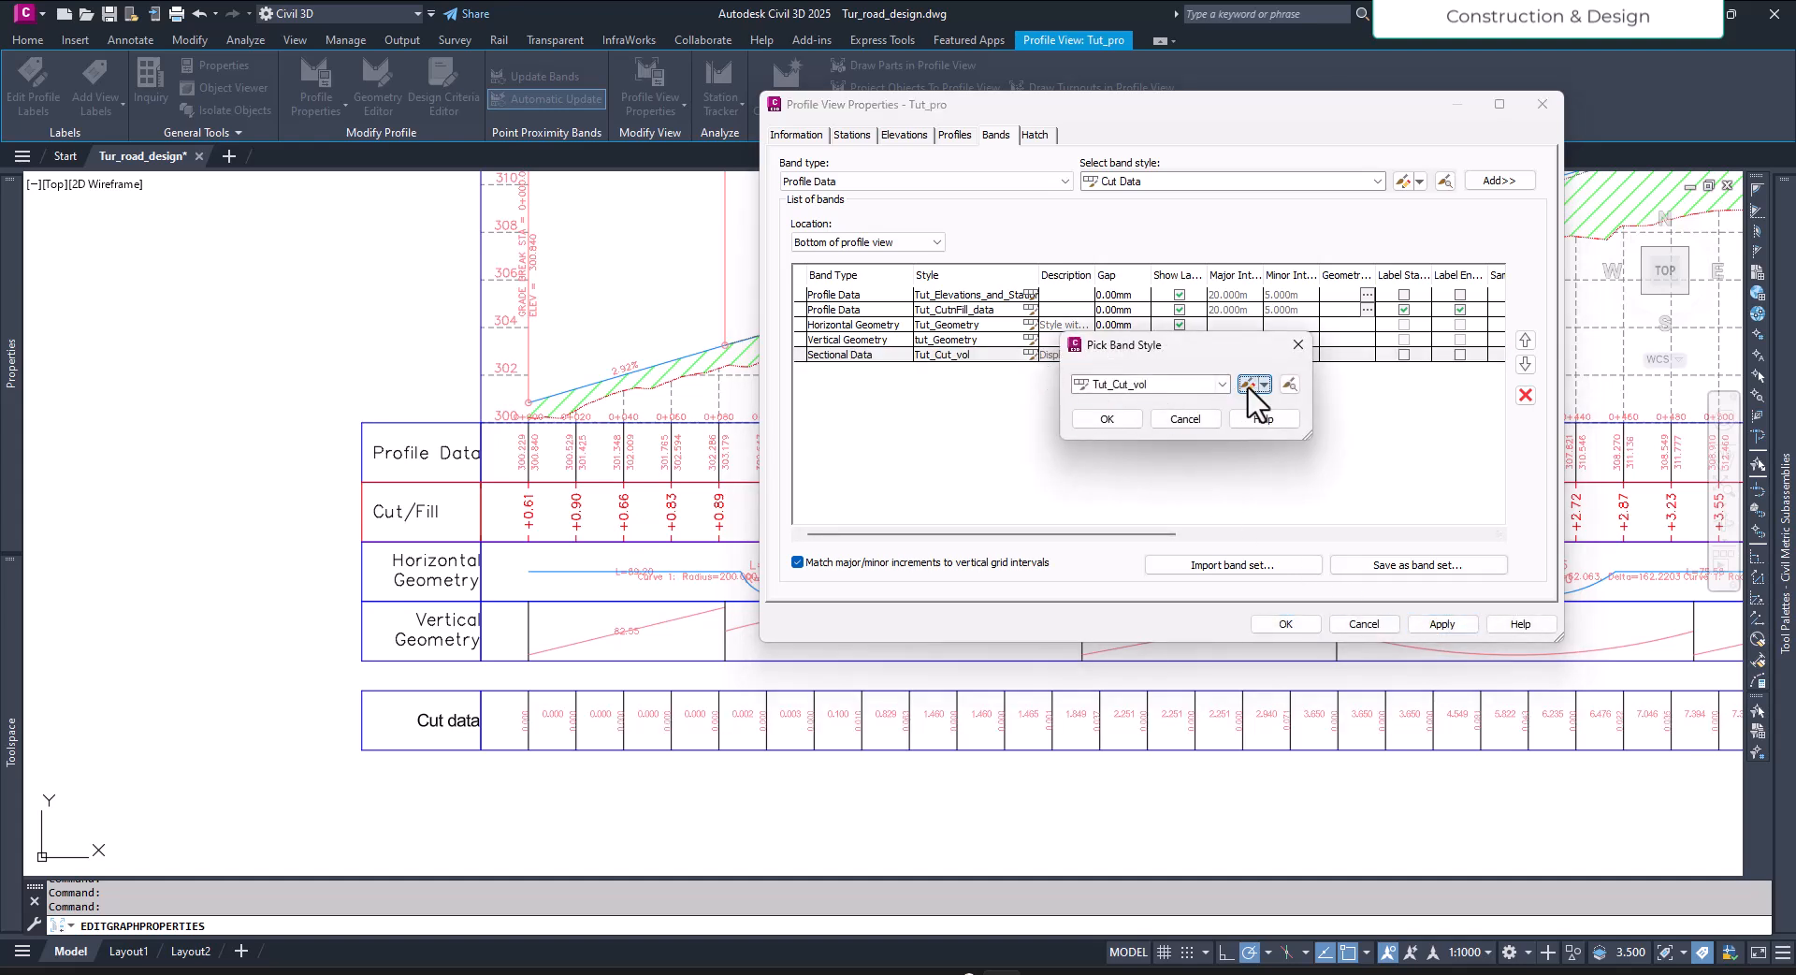
{"action": "left_click", "coordinate": [1251, 393]}
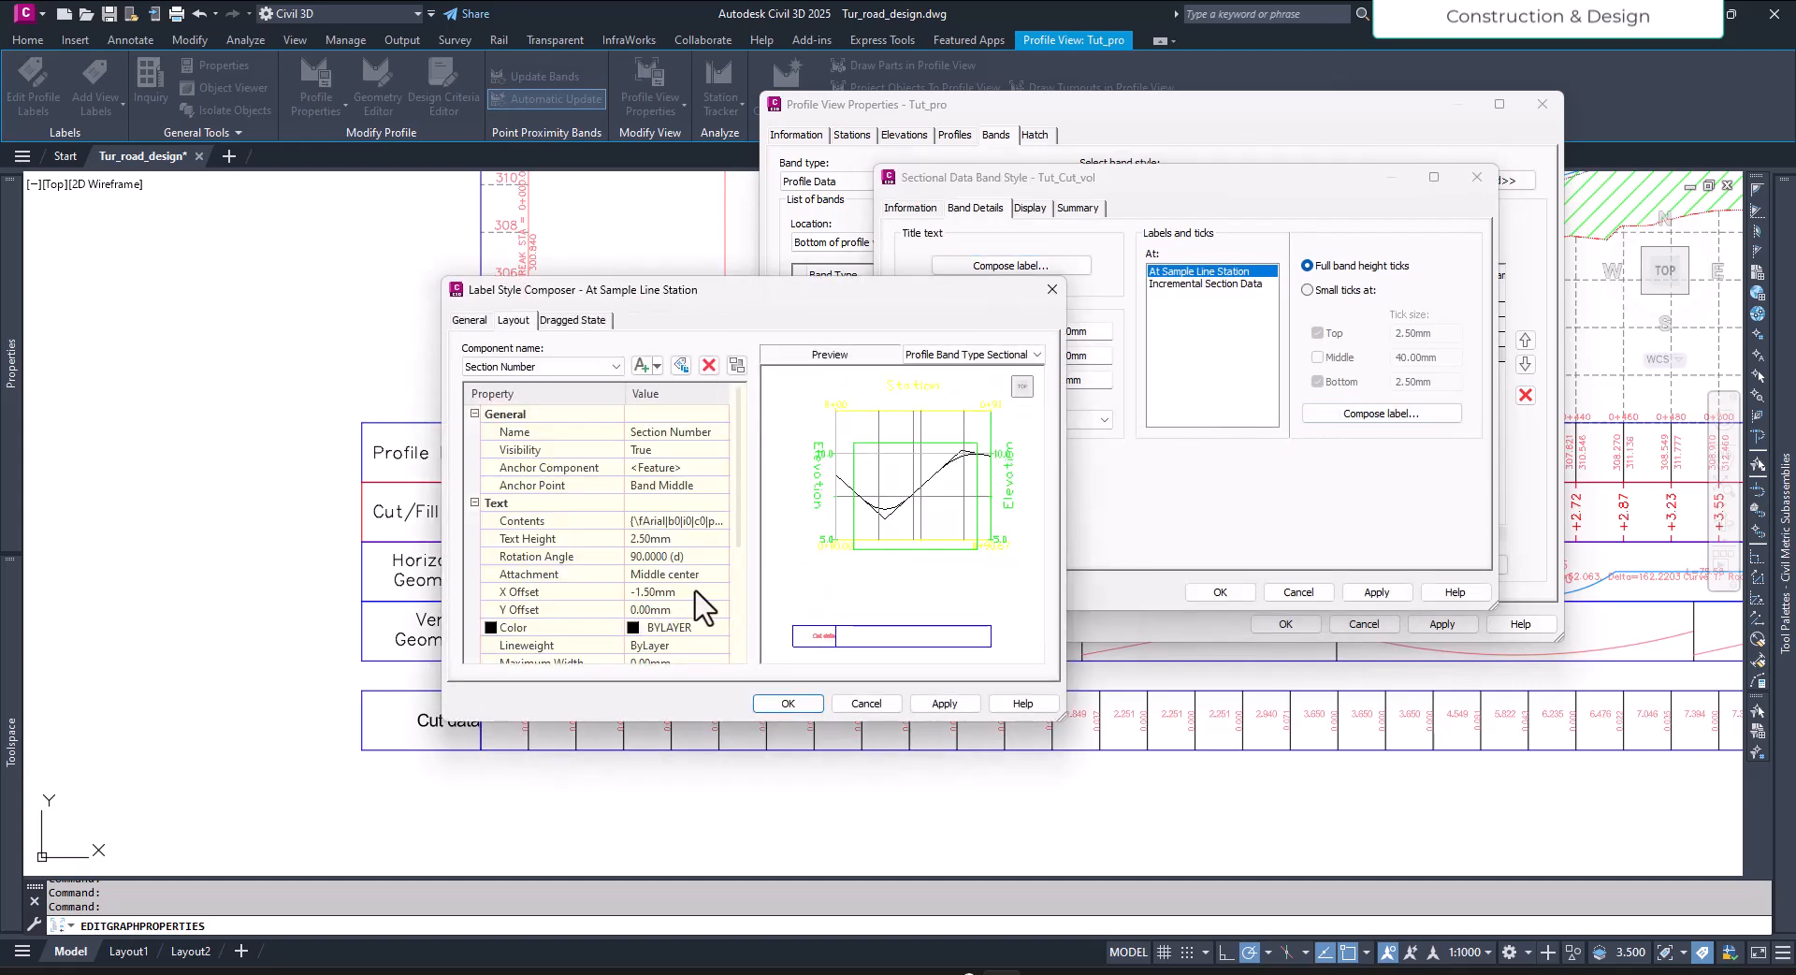
{"action": "left_click", "coordinate": [653, 594]}
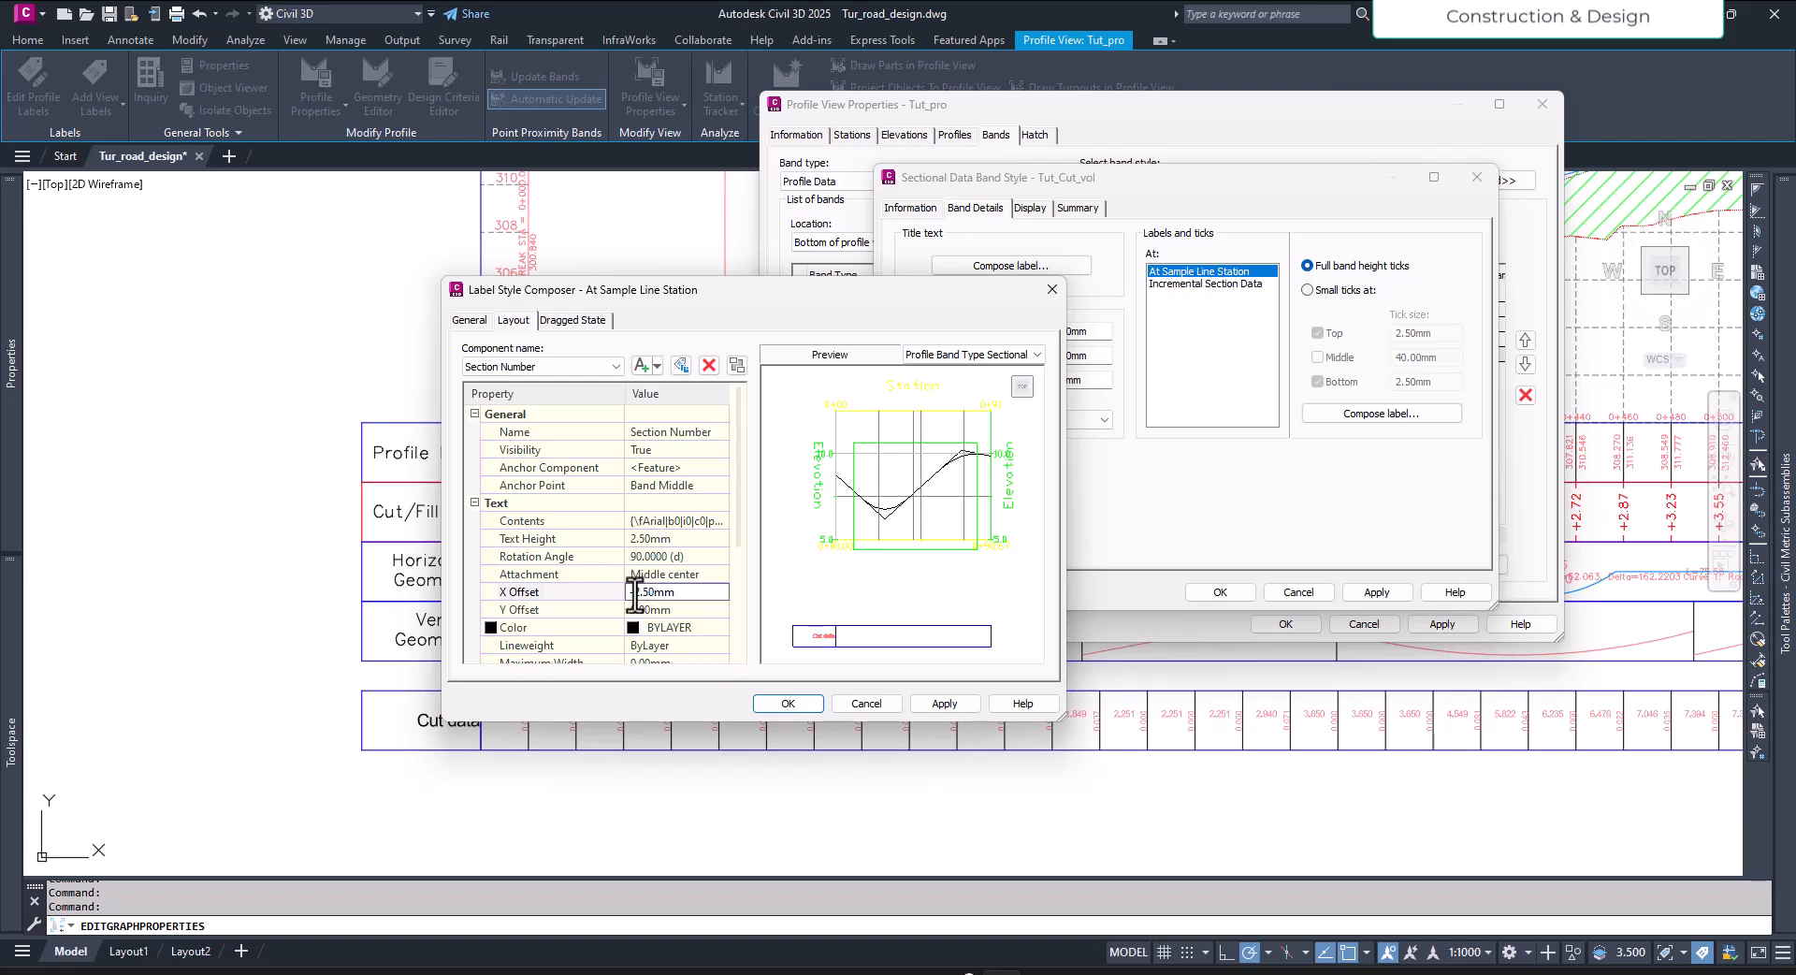
{"action": "left_click", "coordinate": [806, 704]}
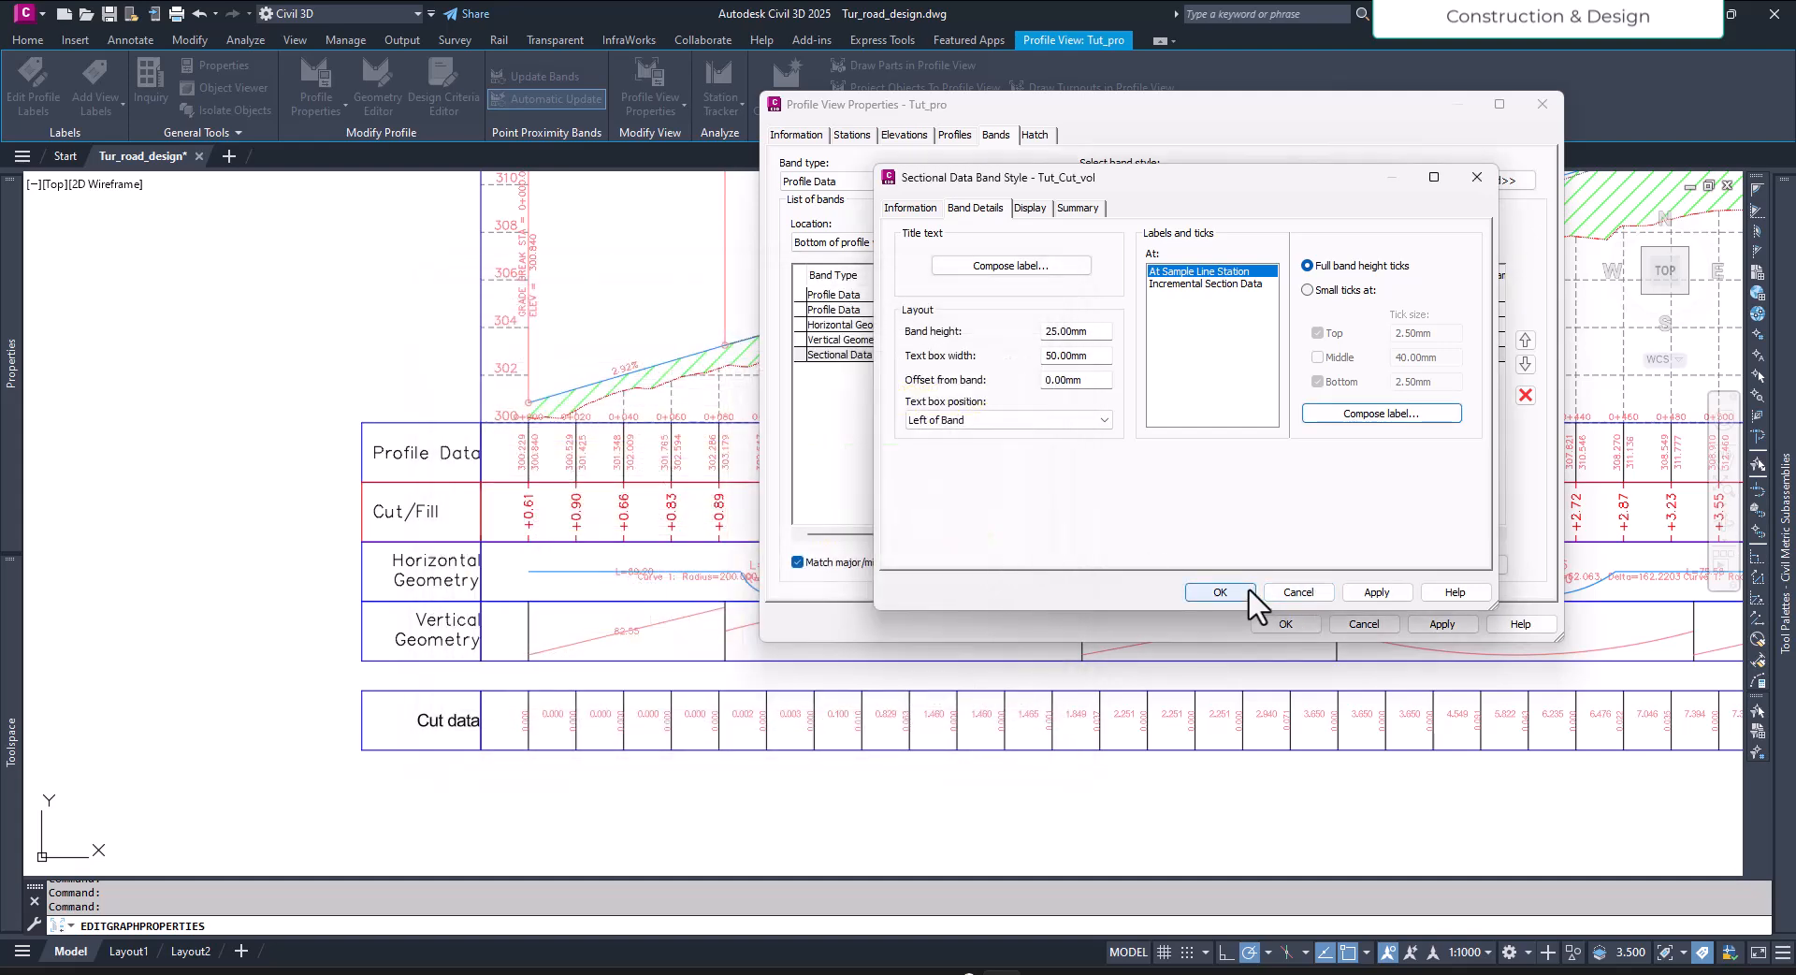
{"action": "left_click", "coordinate": [1248, 586]}
{"action": "left_click", "coordinate": [1102, 419]}
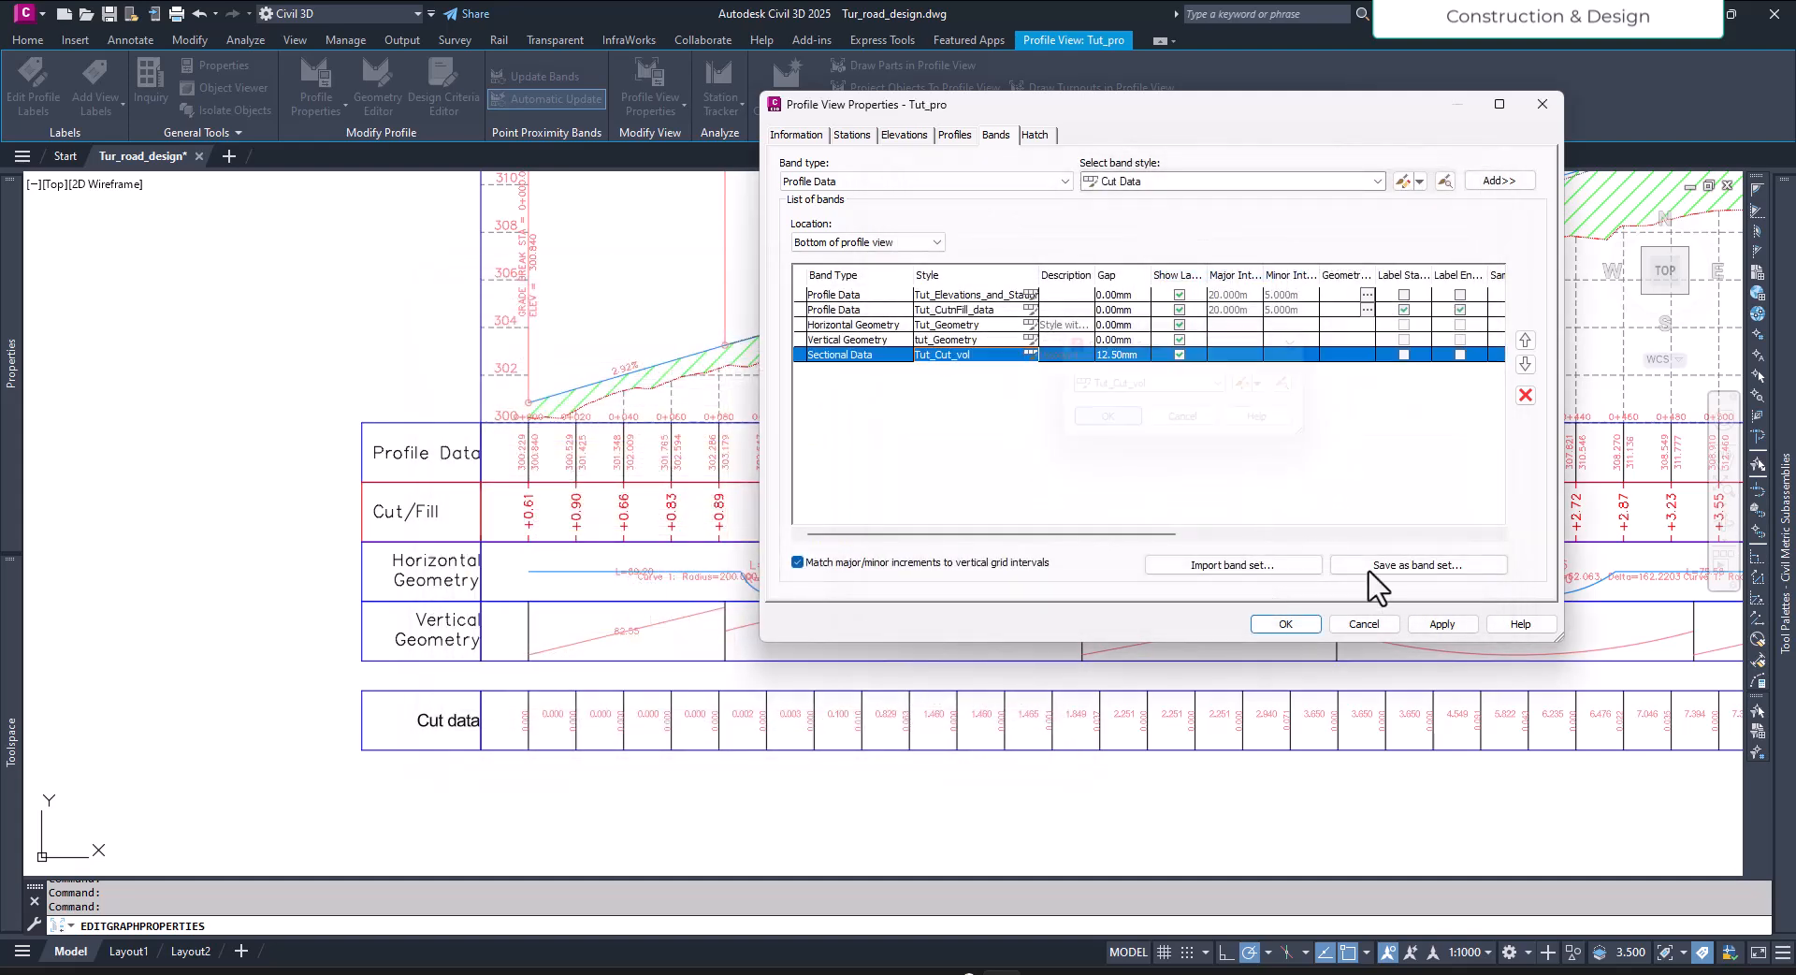
{"action": "left_click", "coordinate": [1454, 623]}
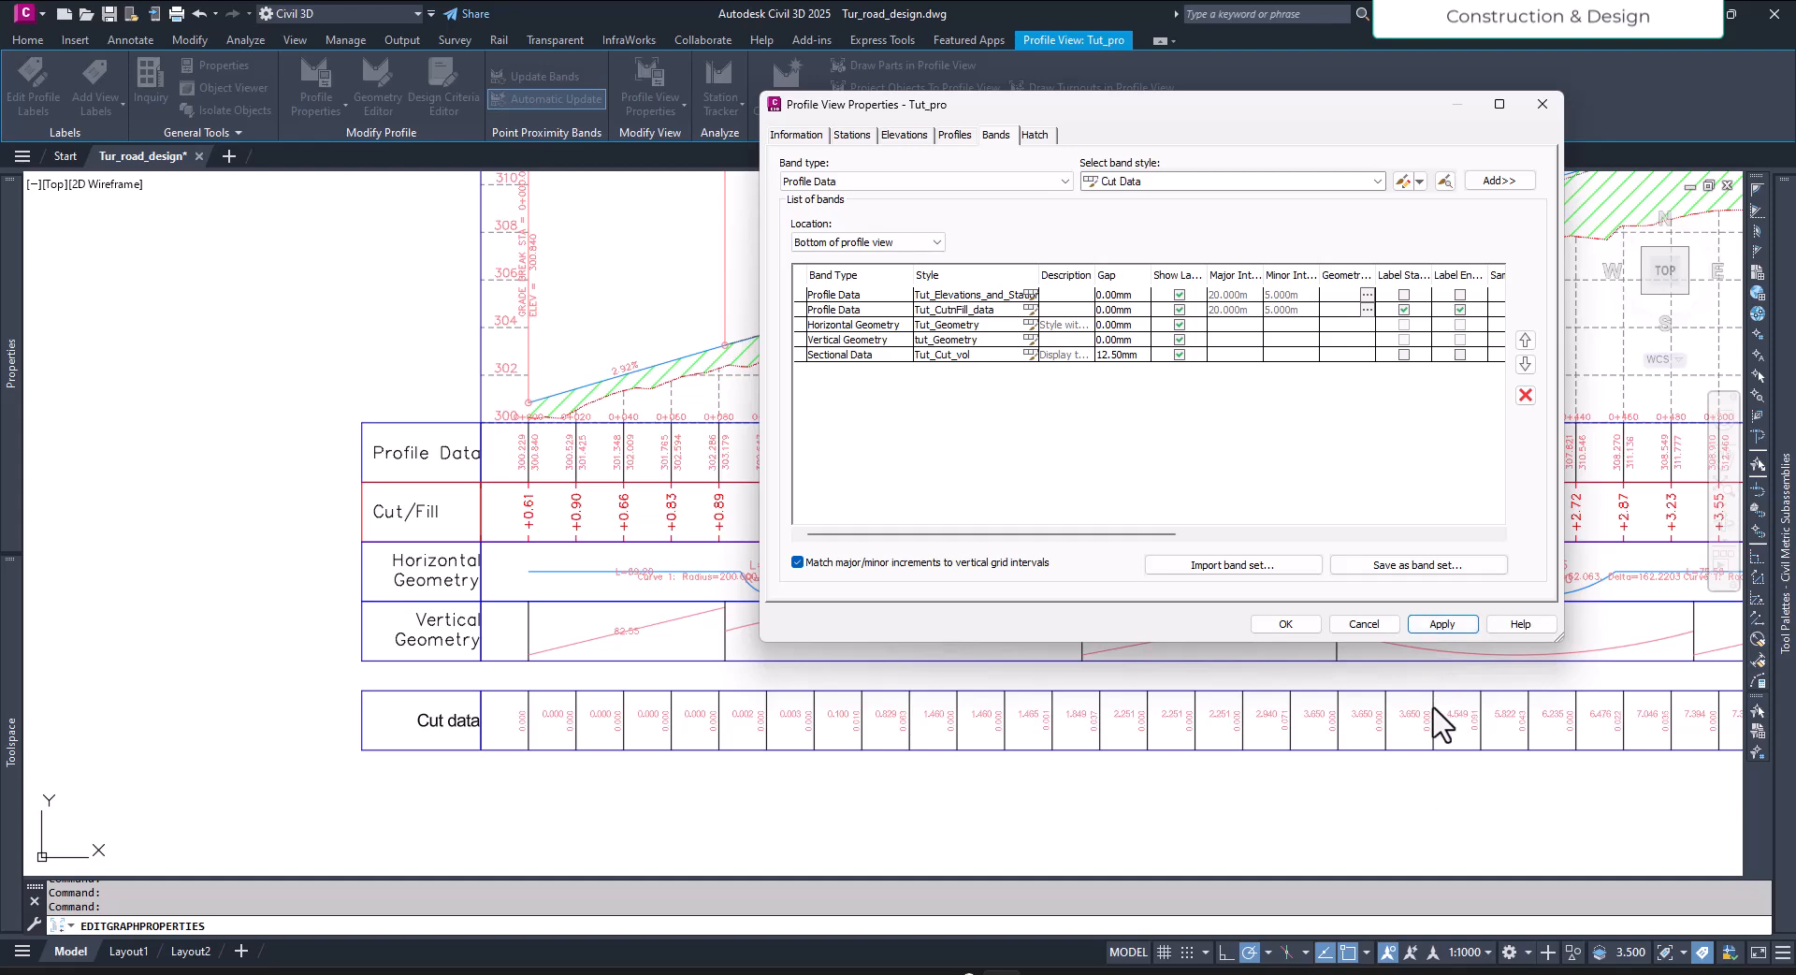
{"action": "left_click", "coordinate": [1286, 624]}
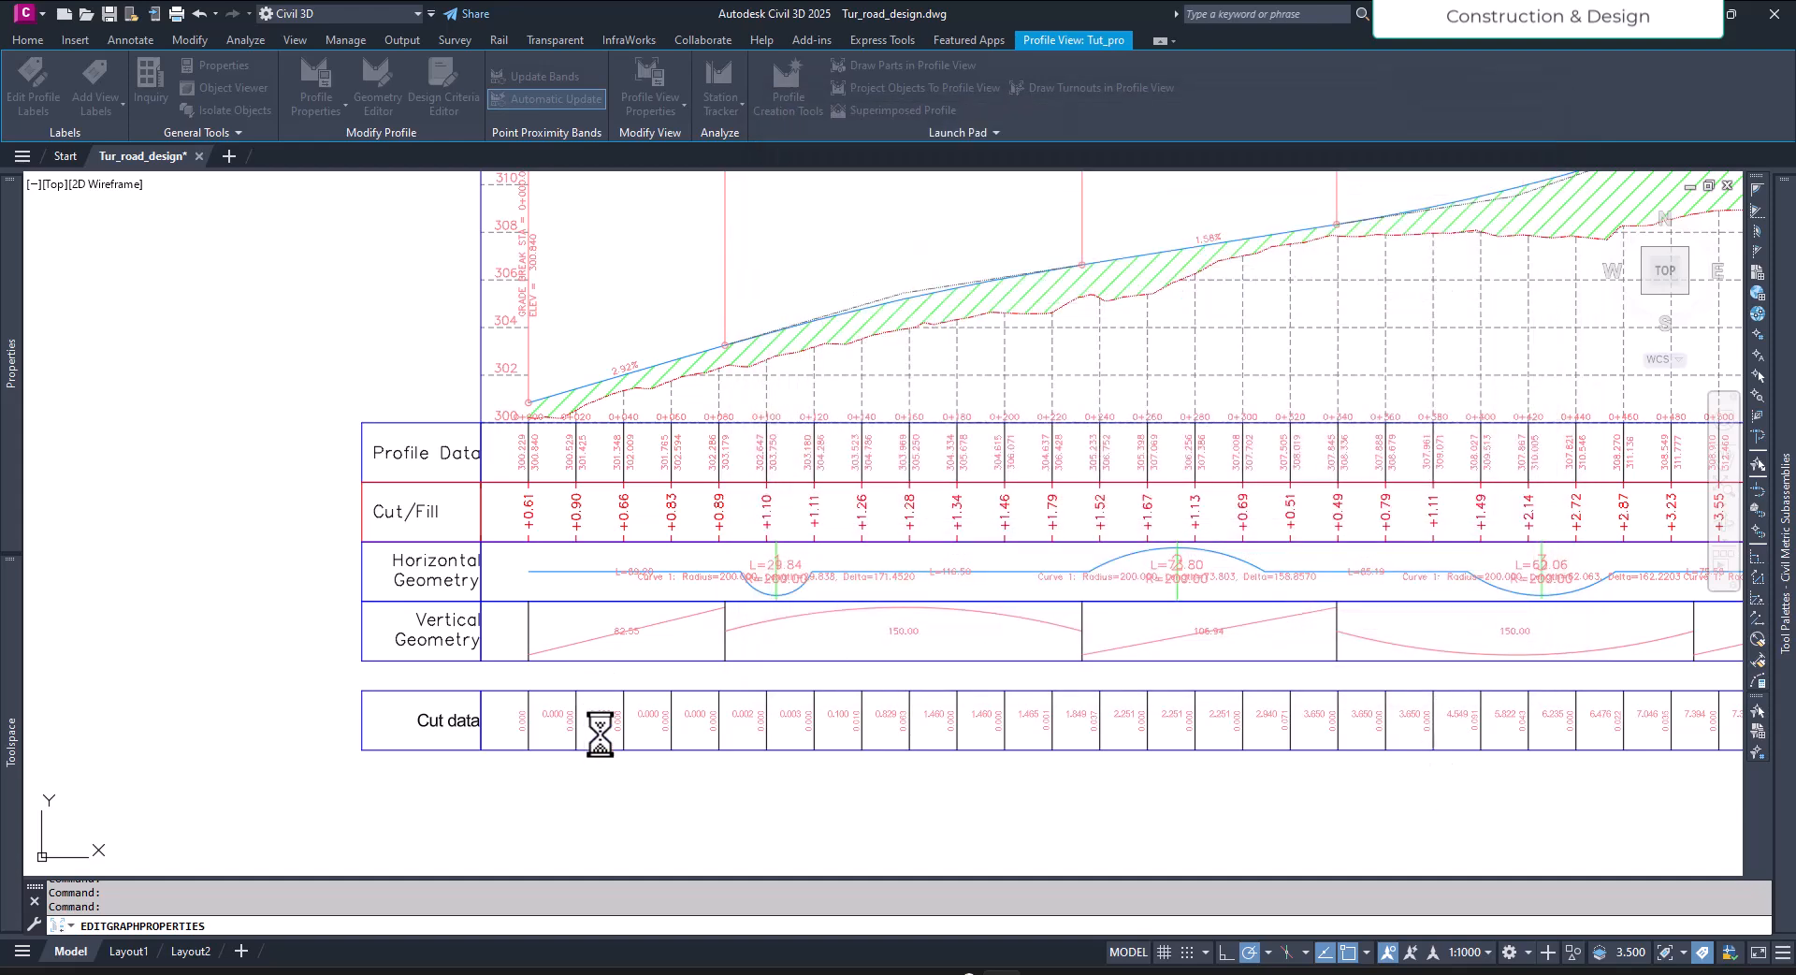
{"action": "scroll", "coordinate": [610, 711], "scroll_direction": "up", "scroll_amount": 6}
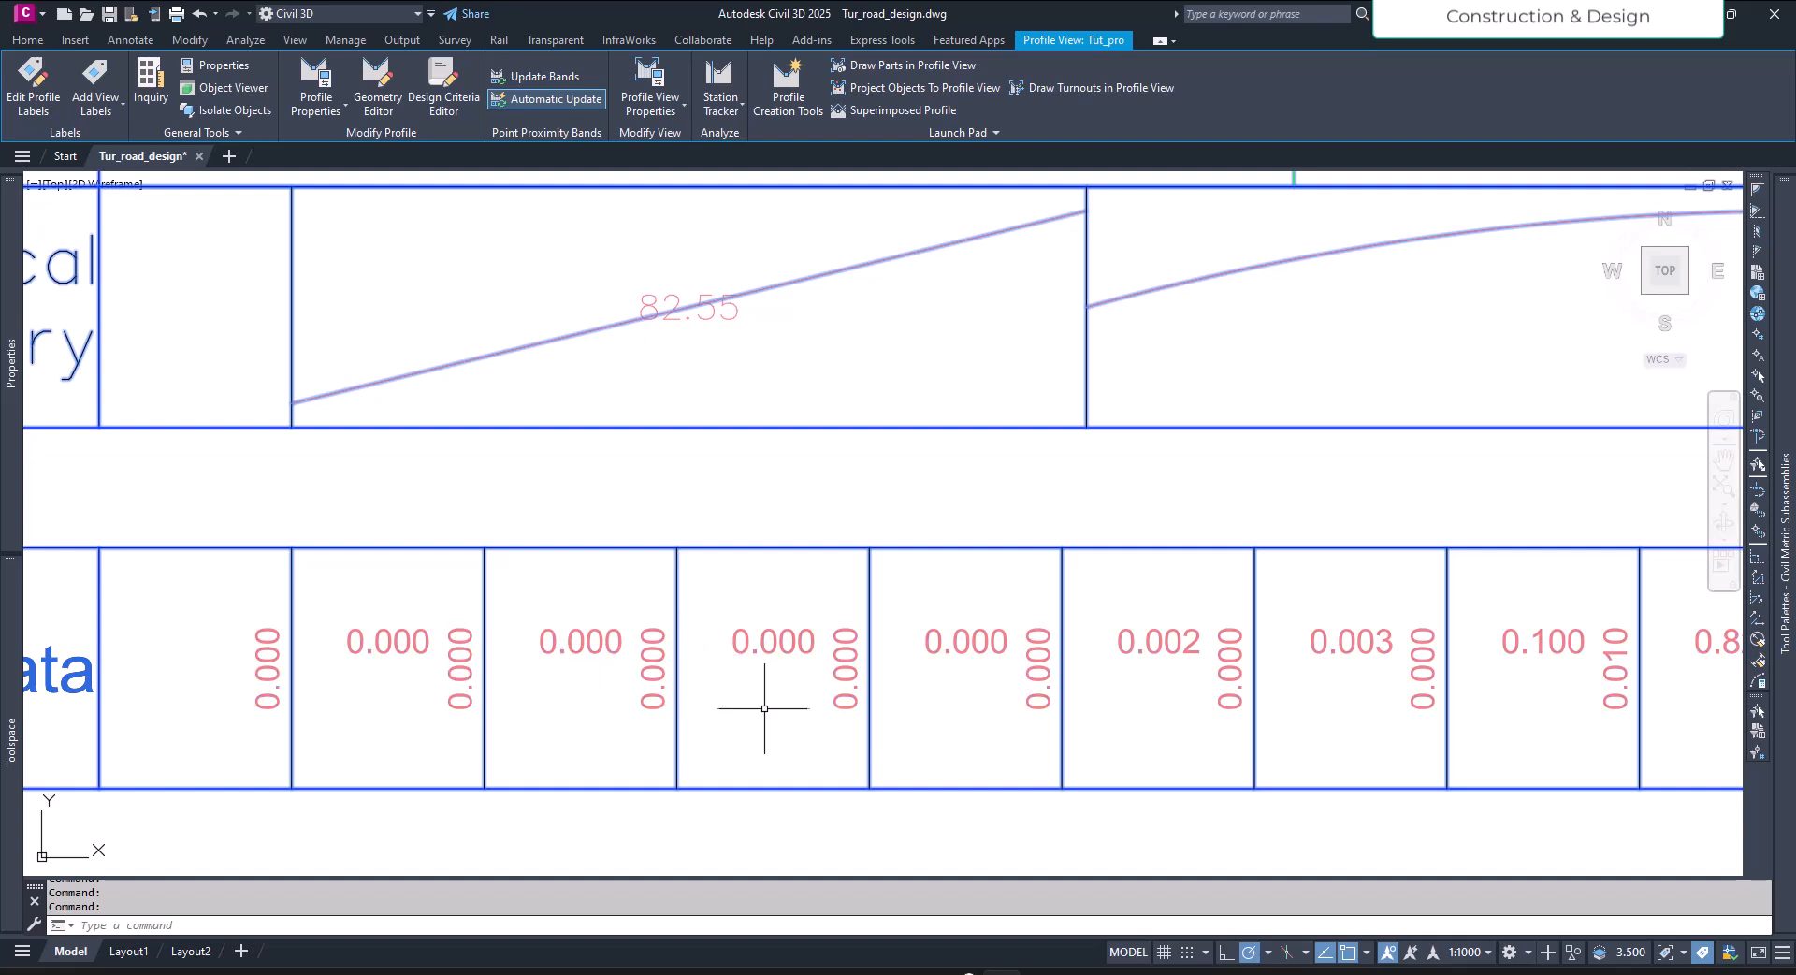
{"action": "scroll", "coordinate": [761, 709], "scroll_direction": "down", "scroll_amount": 2}
{"action": "key", "text": "Escape"}
{"action": "key", "text": "Escape"}
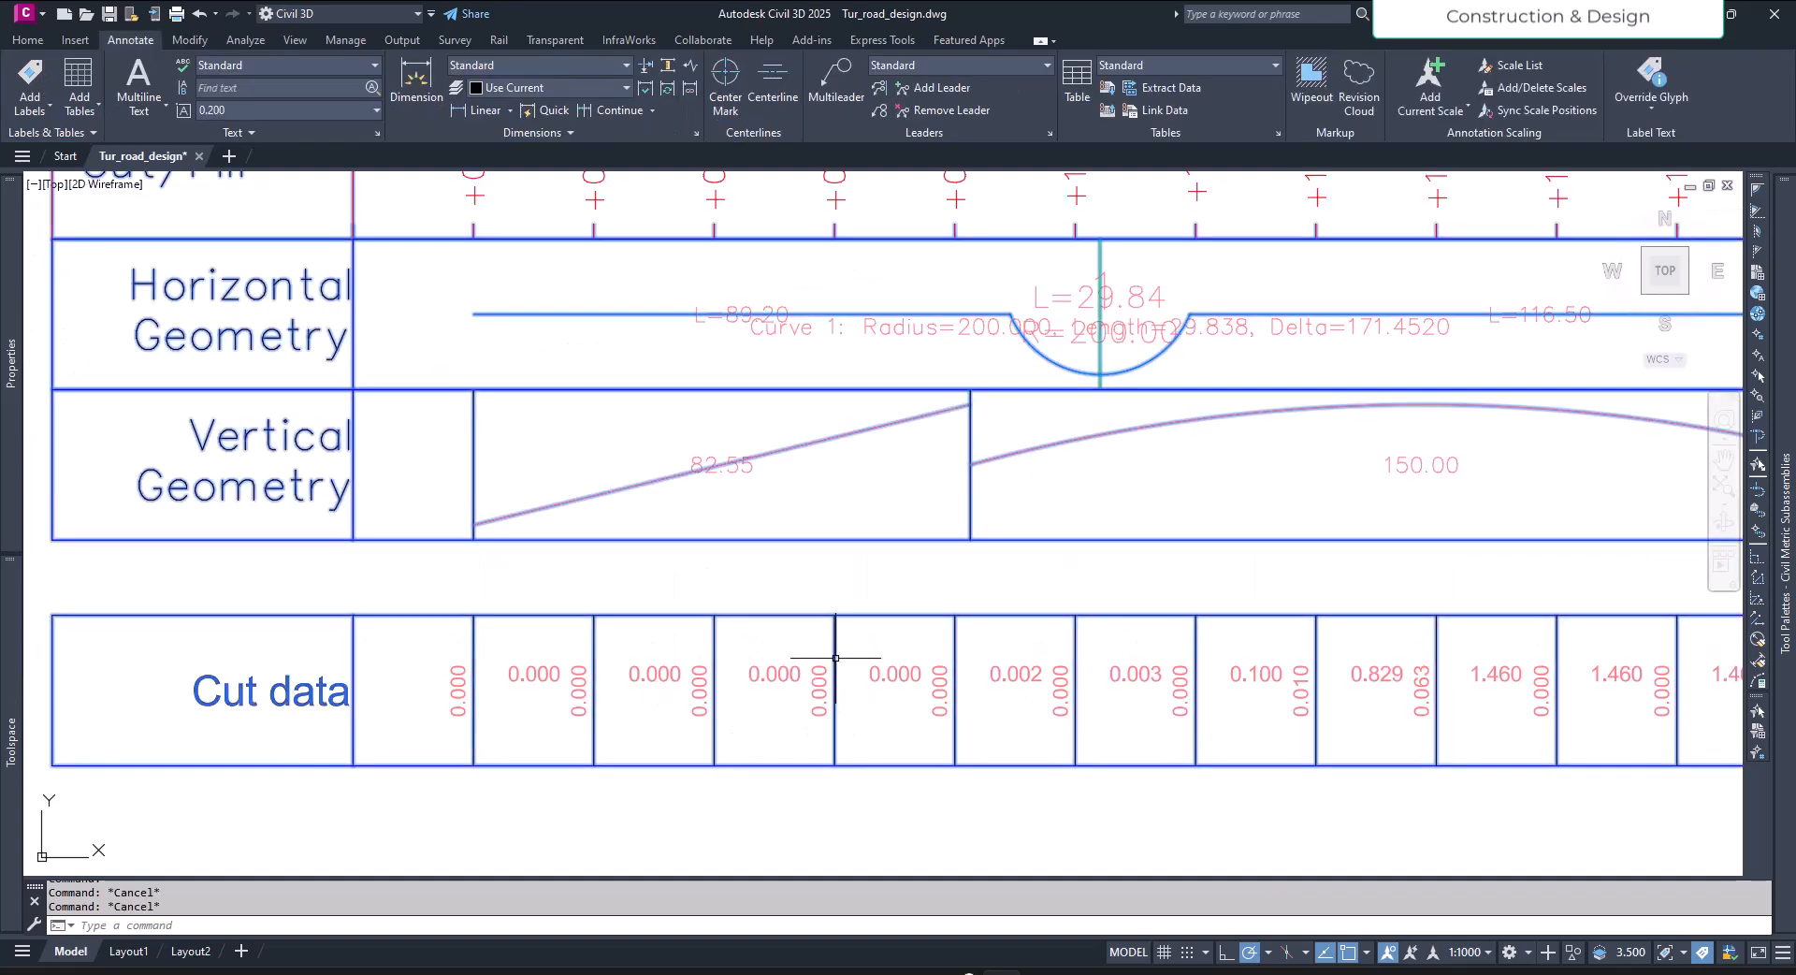
Step: Set the anchor point of the cumulative cut volume component in Tut_Cut_vol's Incremental Section Data label to Segment End - Band Middle
{"action": "left_click", "coordinate": [601, 477]}
{"action": "left_click", "coordinate": [673, 80]}
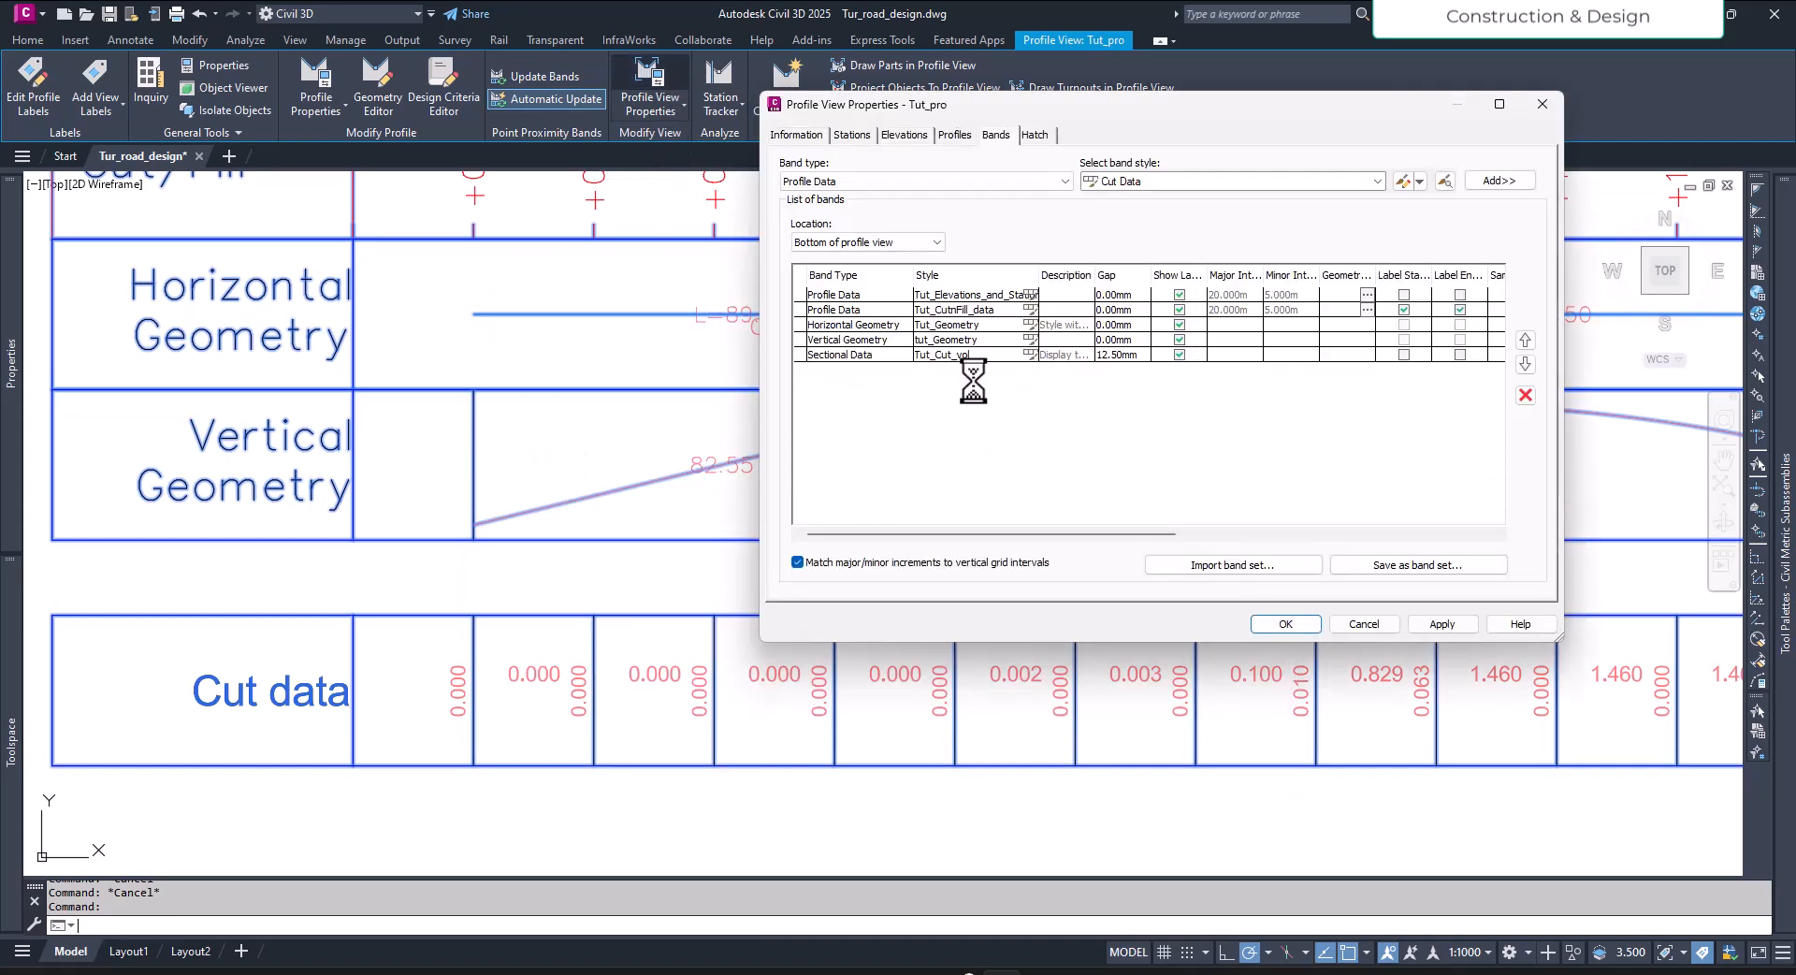
{"action": "left_click", "coordinate": [1030, 355]}
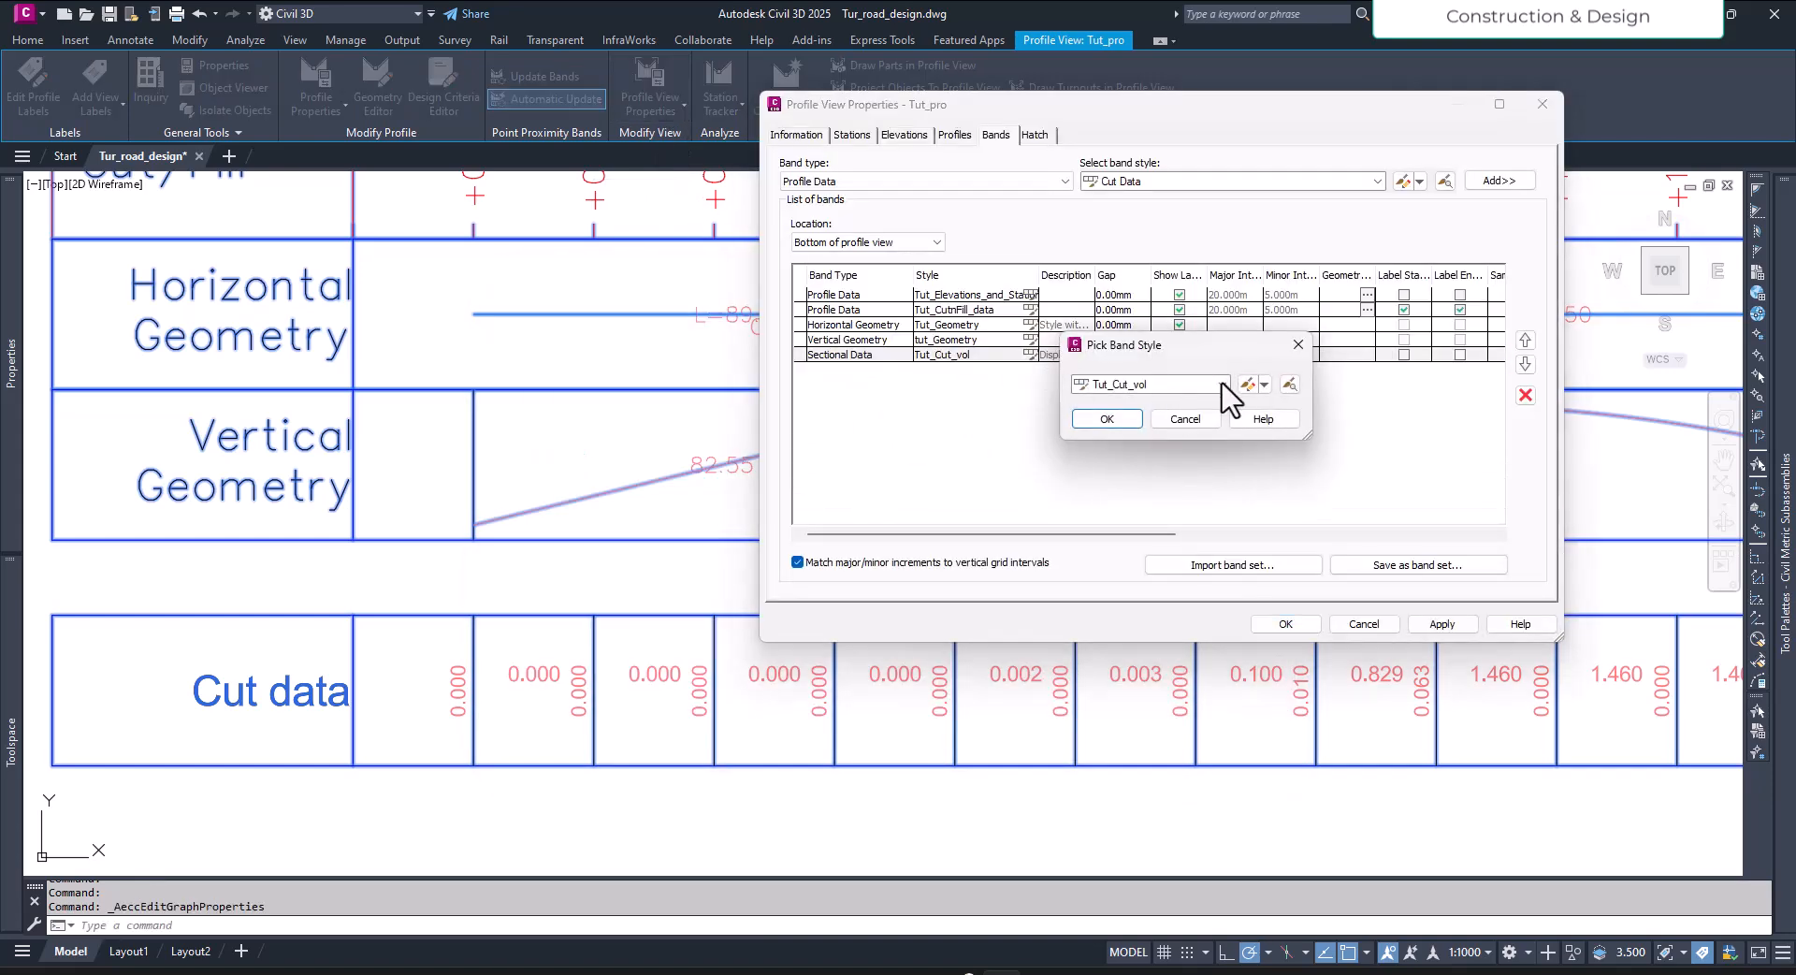
{"action": "left_click", "coordinate": [1248, 384]}
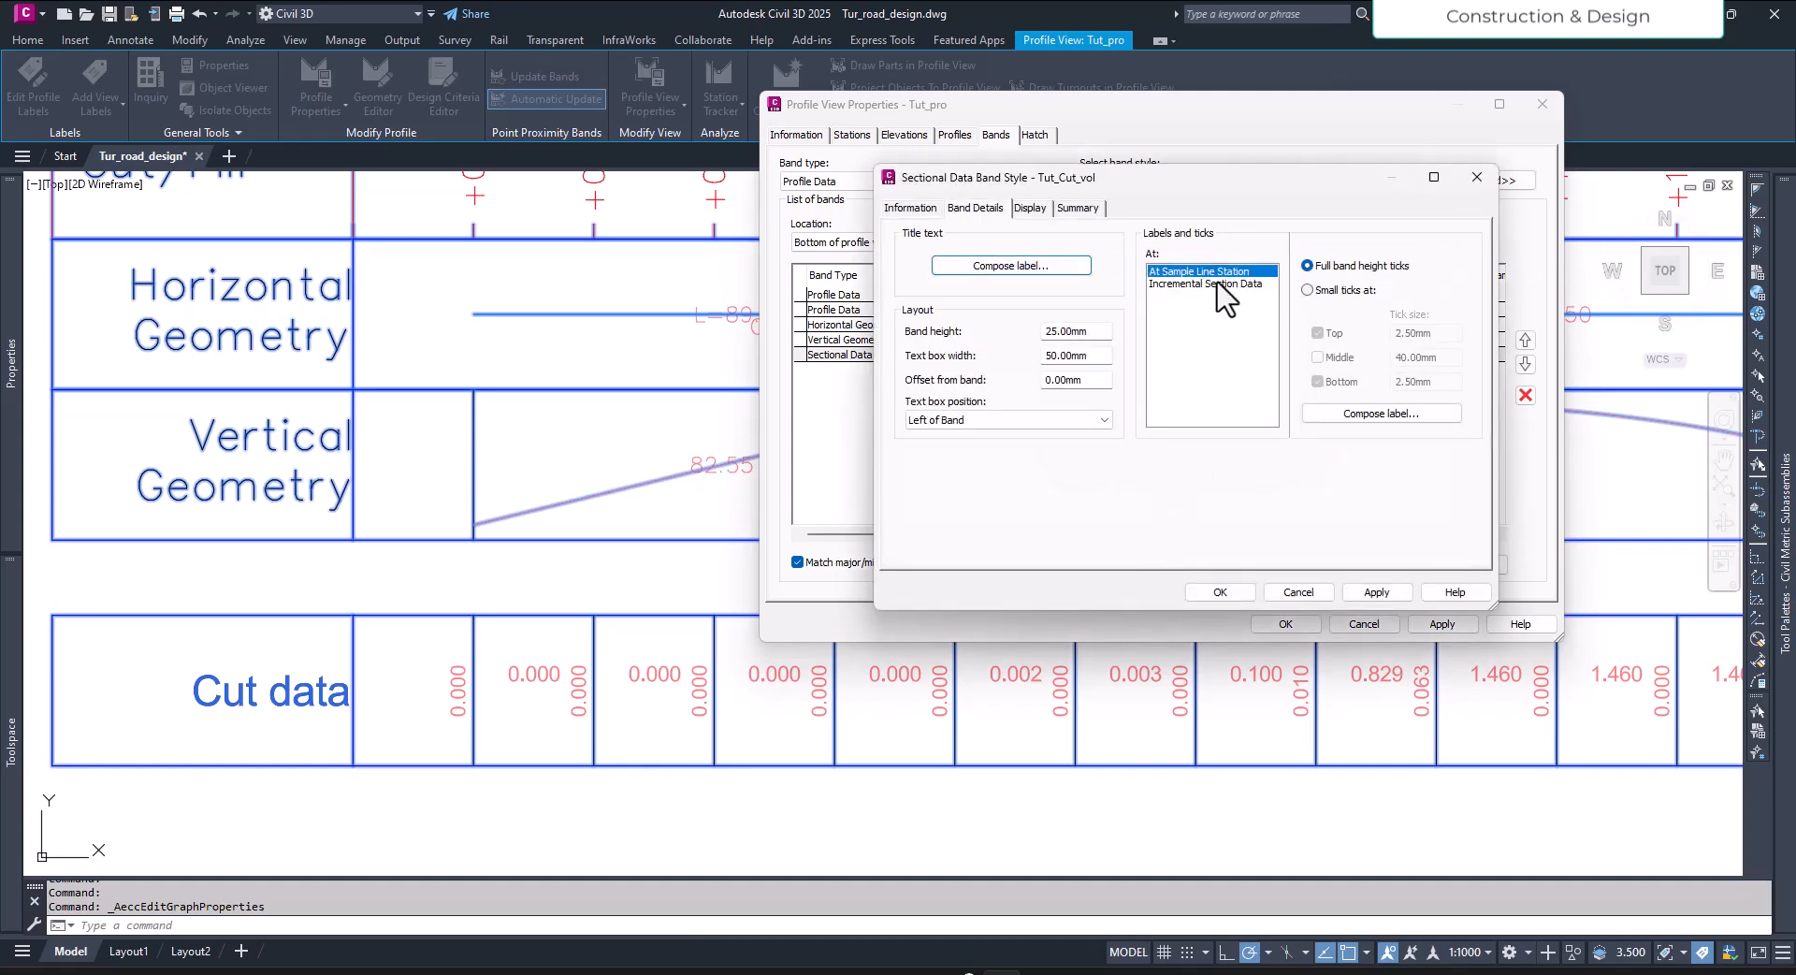
{"action": "left_click", "coordinate": [1166, 284]}
{"action": "left_click", "coordinate": [1368, 420]}
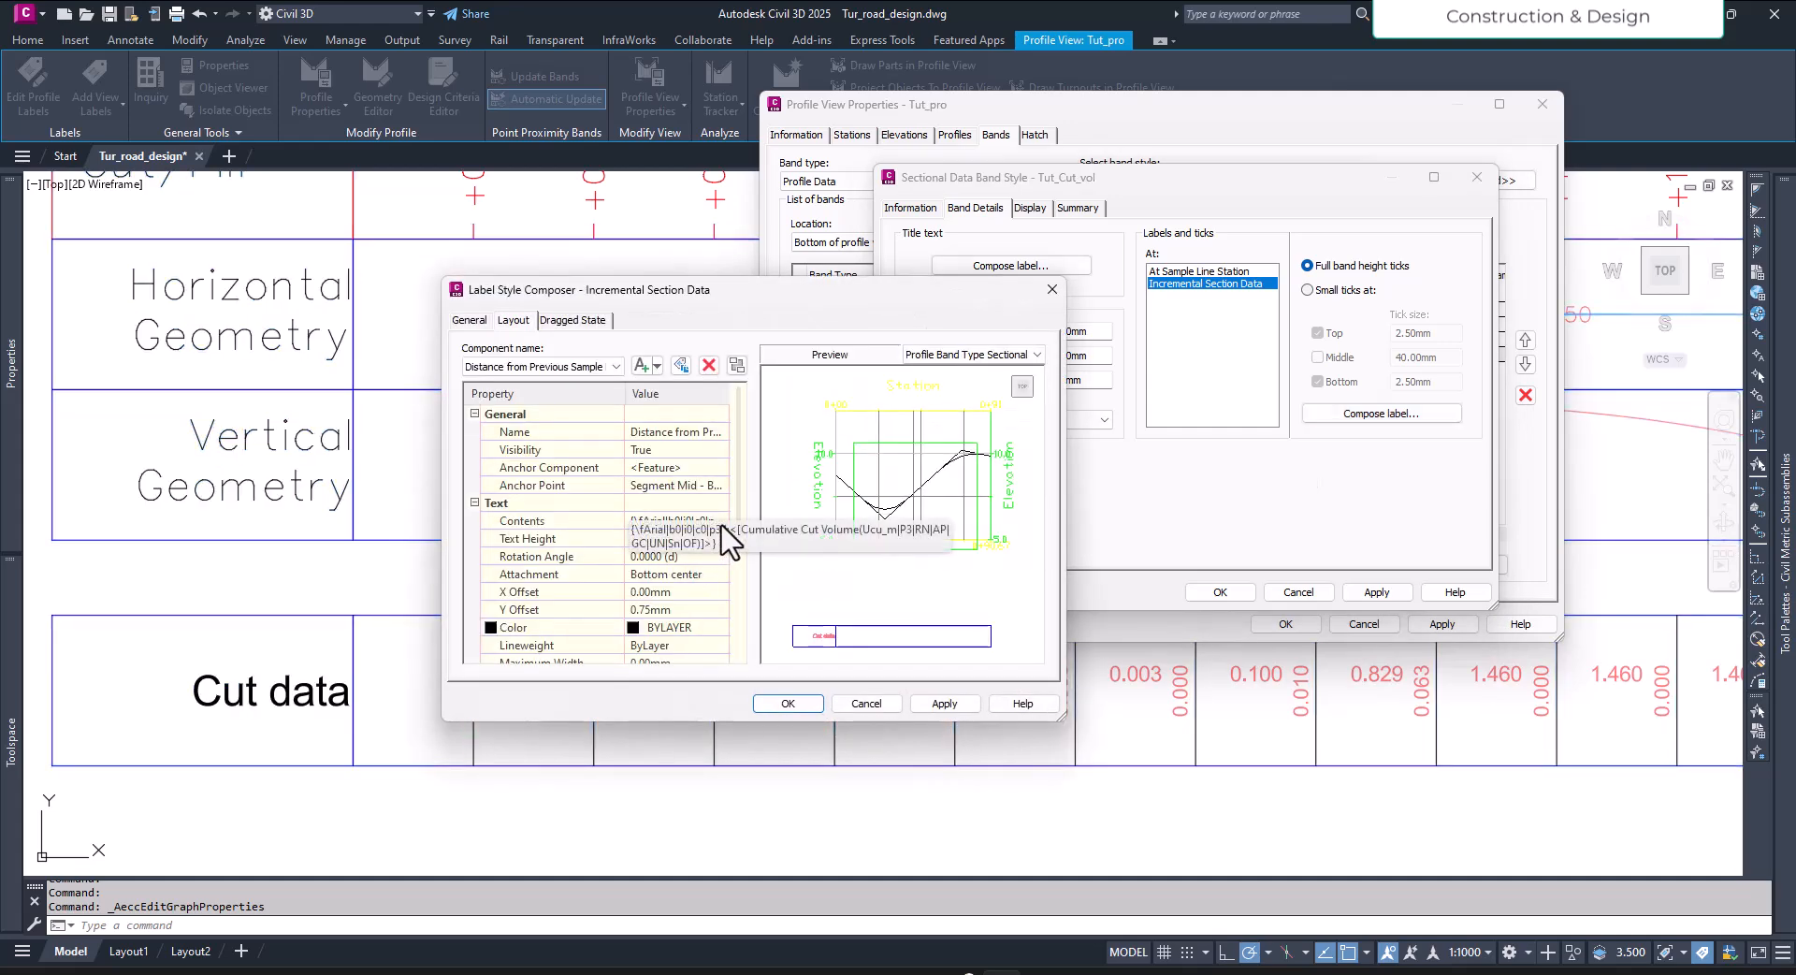
{"action": "left_click", "coordinate": [691, 486]}
{"action": "left_click", "coordinate": [692, 485]}
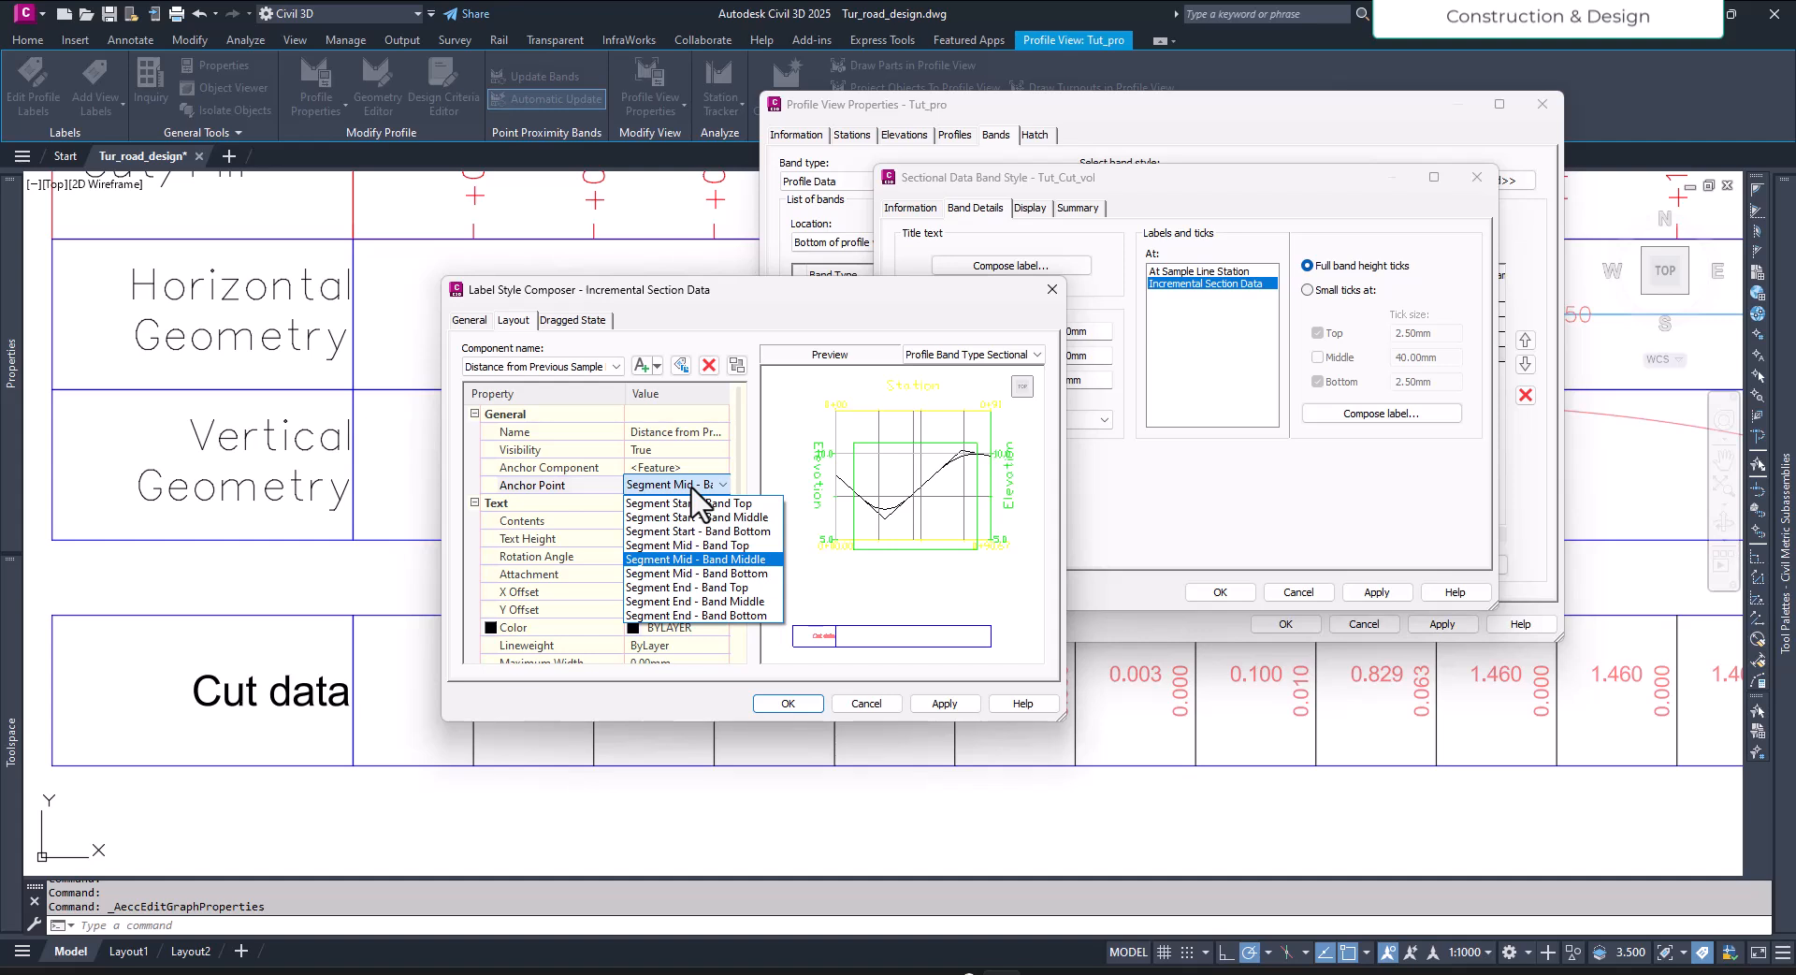
{"action": "left_click", "coordinate": [691, 487]}
{"action": "left_click", "coordinate": [692, 487]}
{"action": "left_click", "coordinate": [725, 616]}
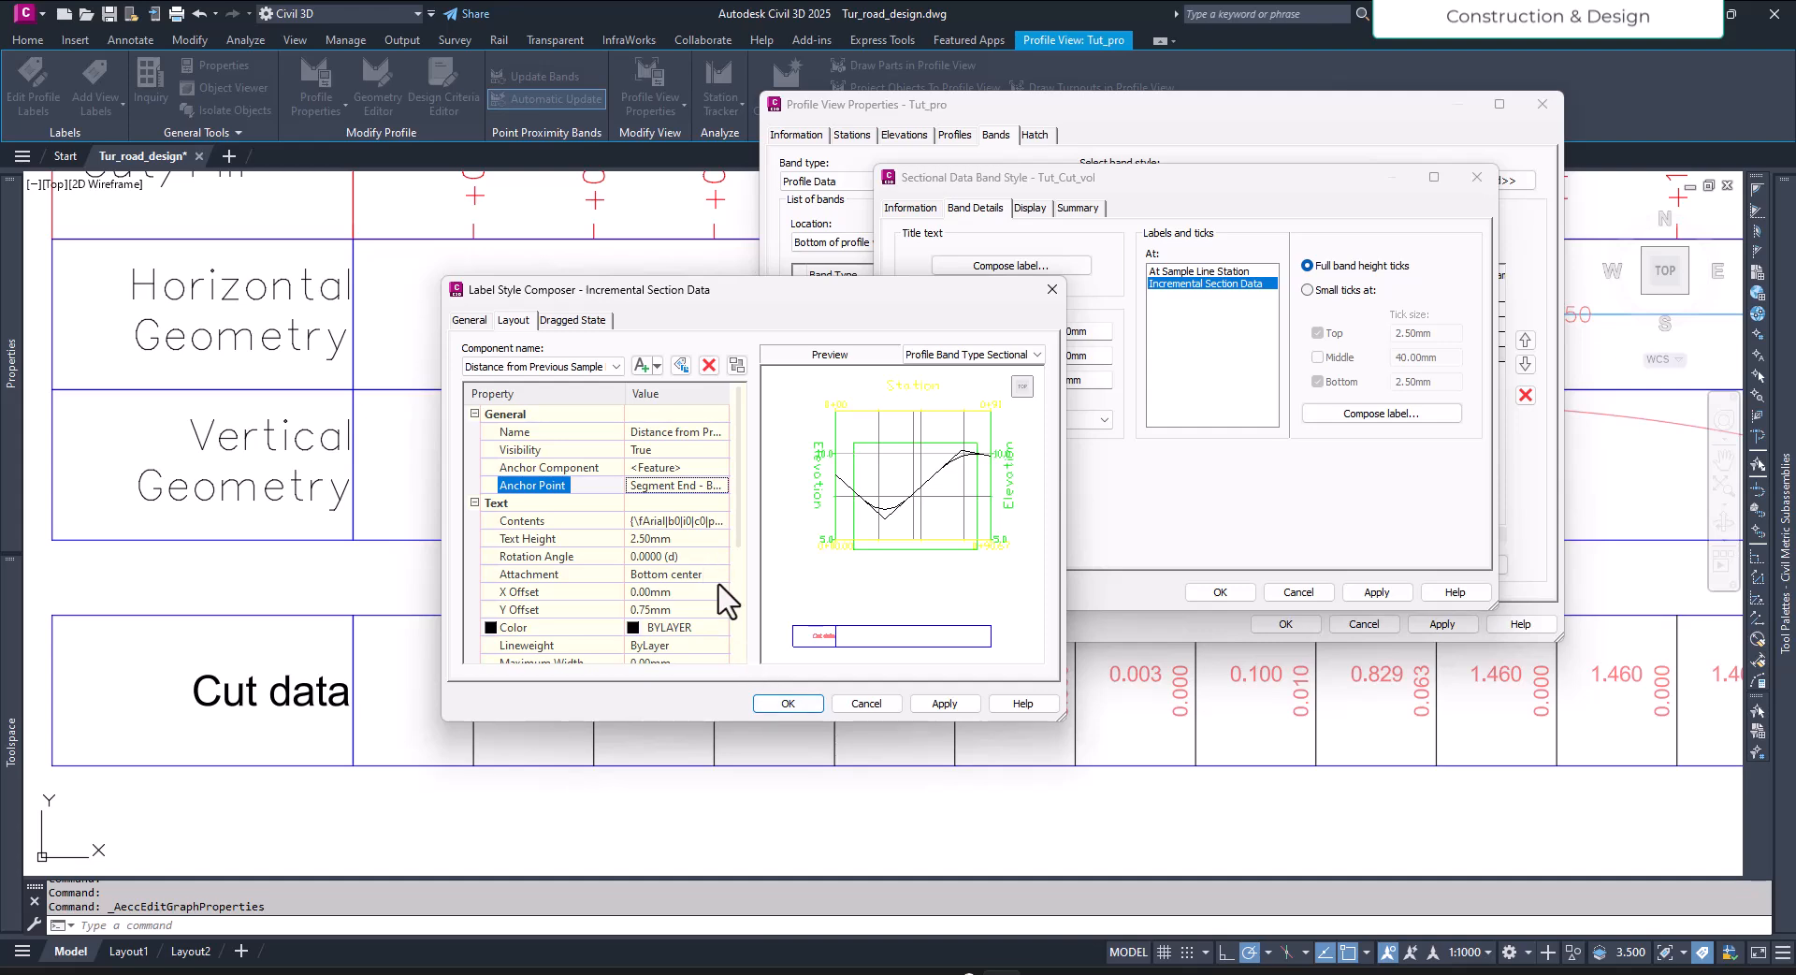
Step: Set the cumulative cut volume component's attachment to Middle center and apply the changed band style to the profile view
{"action": "left_click", "coordinate": [716, 576]}
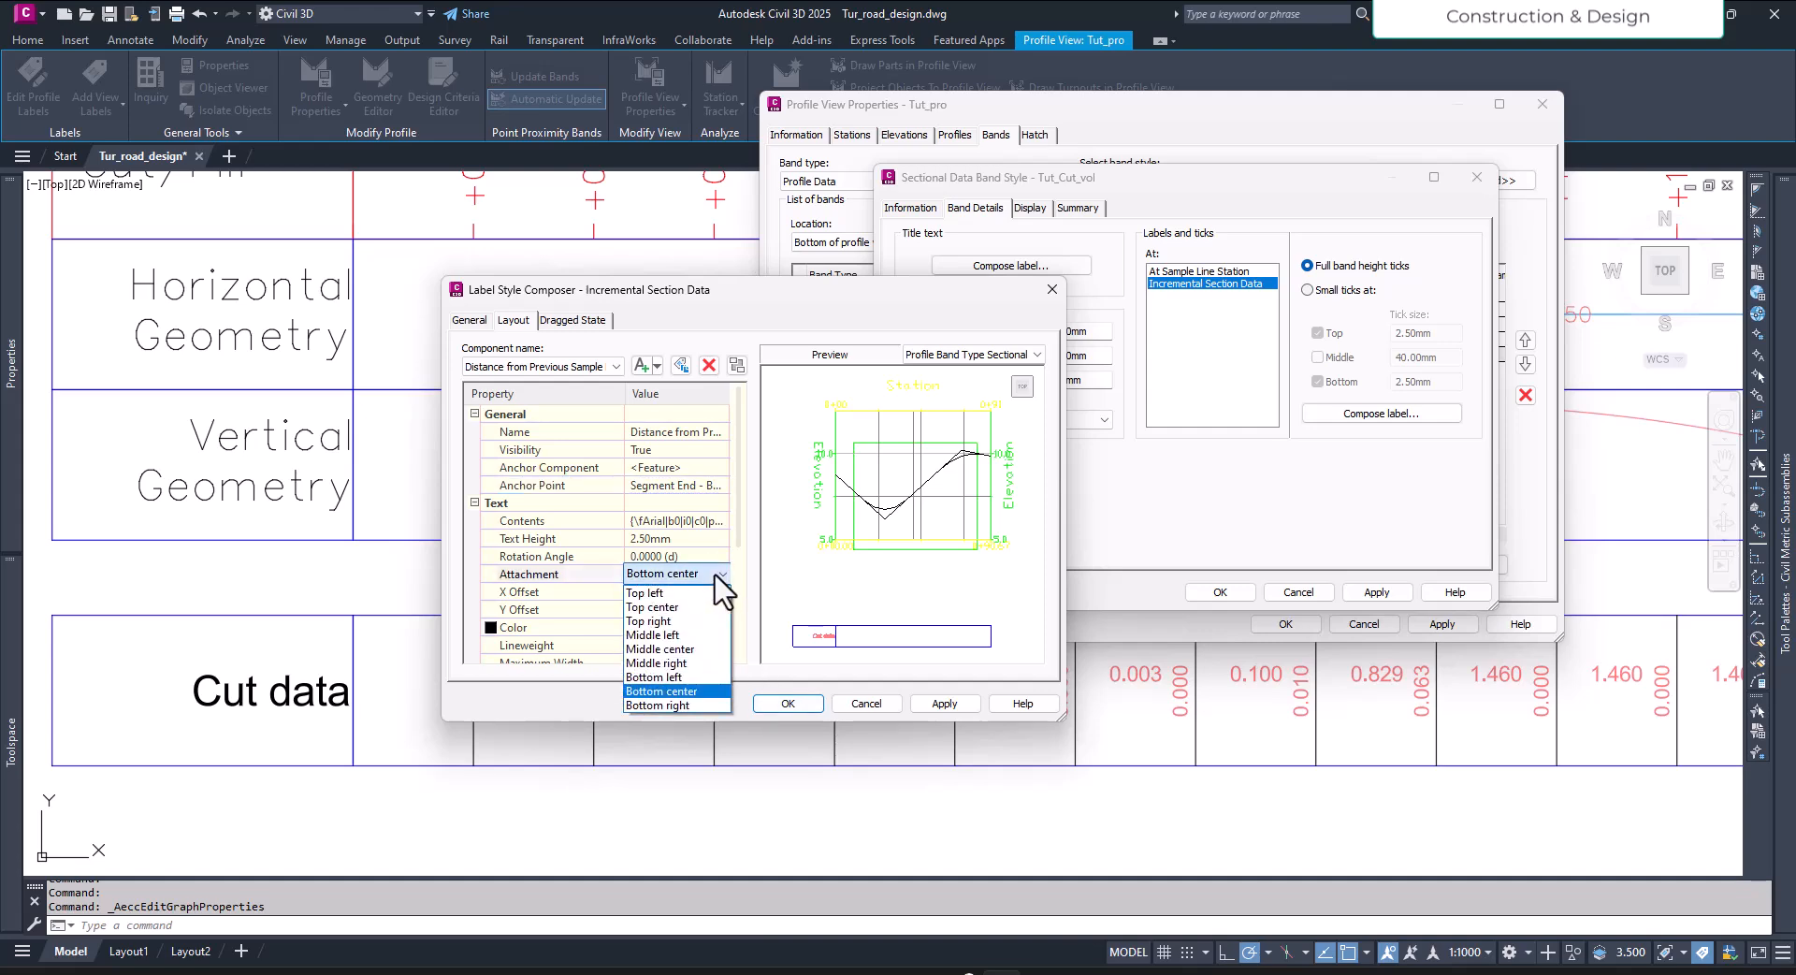
{"action": "left_click", "coordinate": [697, 649]}
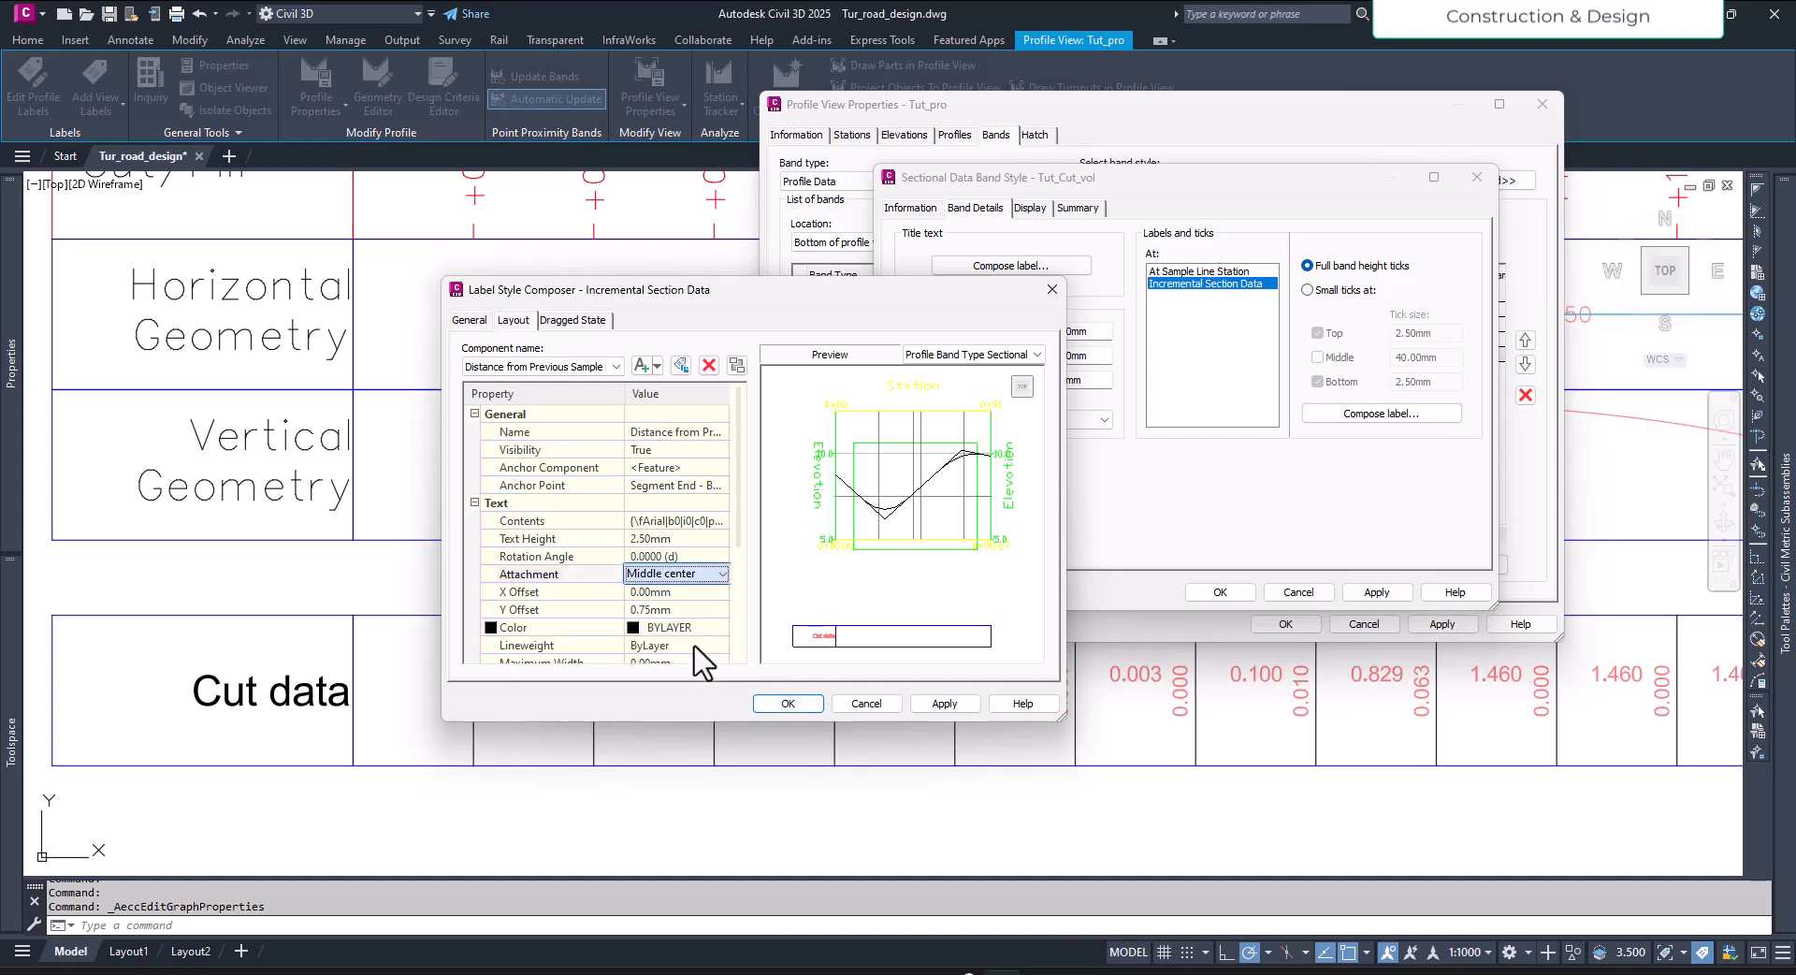
{"action": "left_click", "coordinate": [786, 704]}
{"action": "left_click", "coordinate": [1220, 593]}
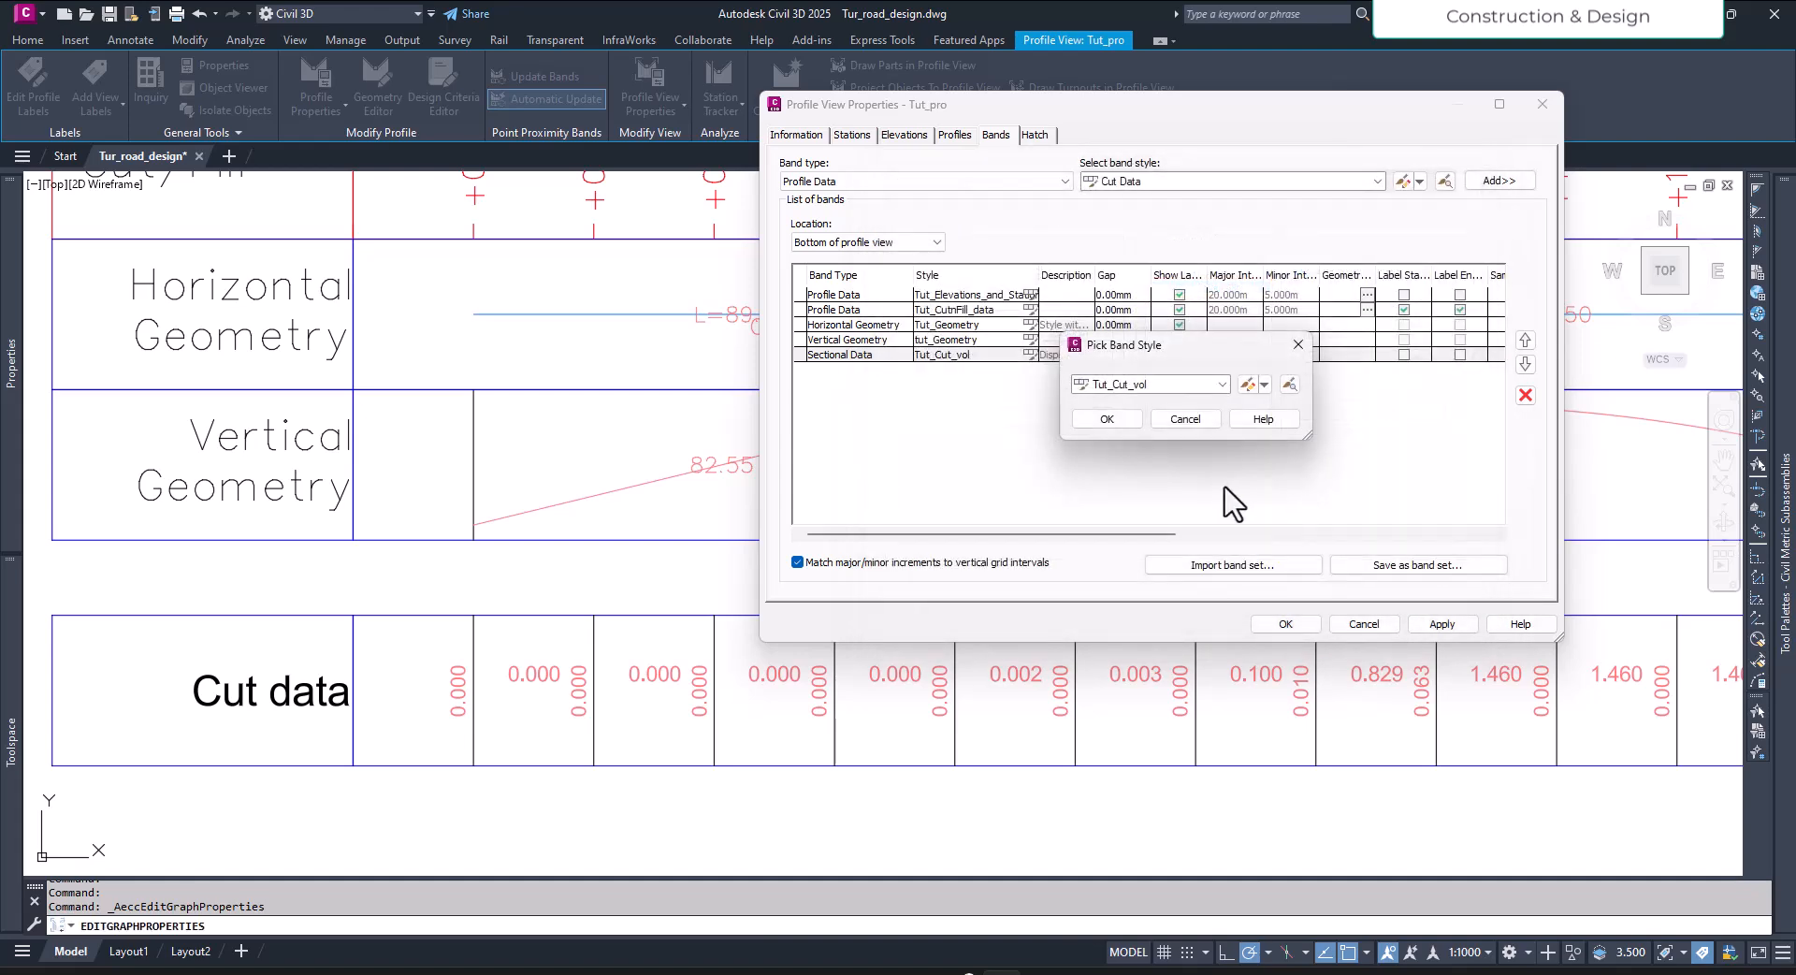
{"action": "left_click", "coordinate": [1107, 419]}
{"action": "left_click", "coordinate": [1445, 624]}
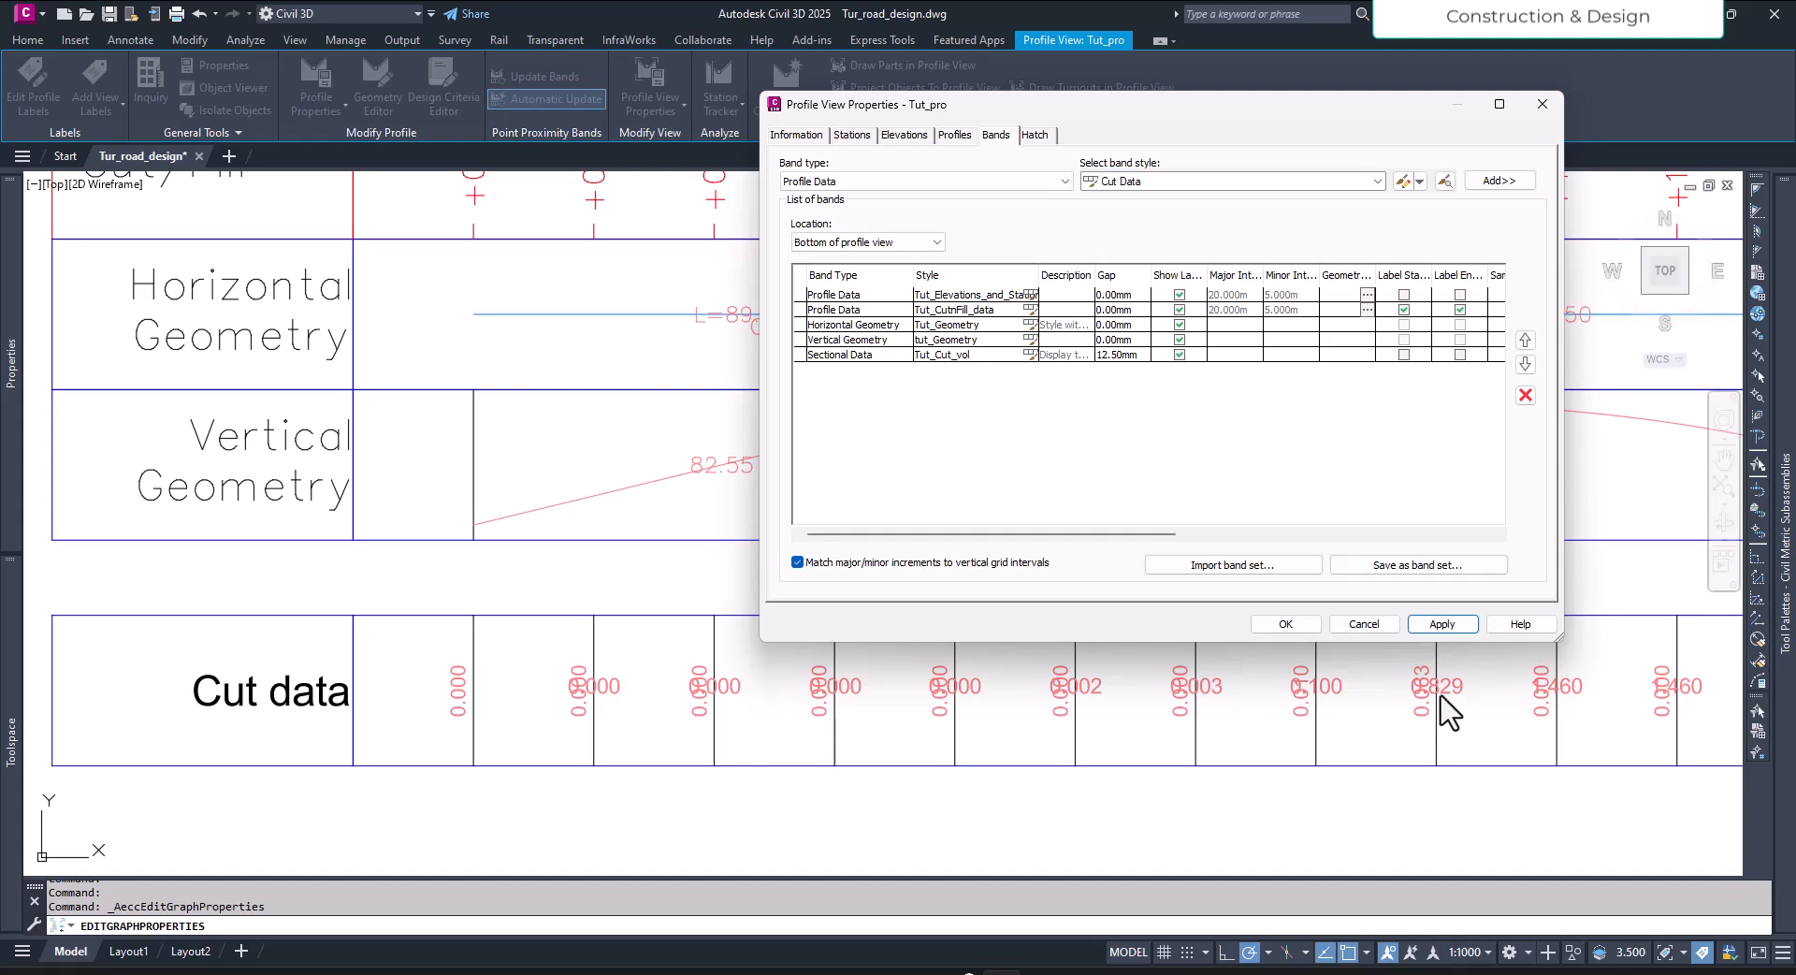
Step: Set the rotation angle of the cumulative cut volume component in Tut_Cut_vol's Incremental Section Data label to 90 degrees
{"action": "left_click", "coordinate": [1030, 356]}
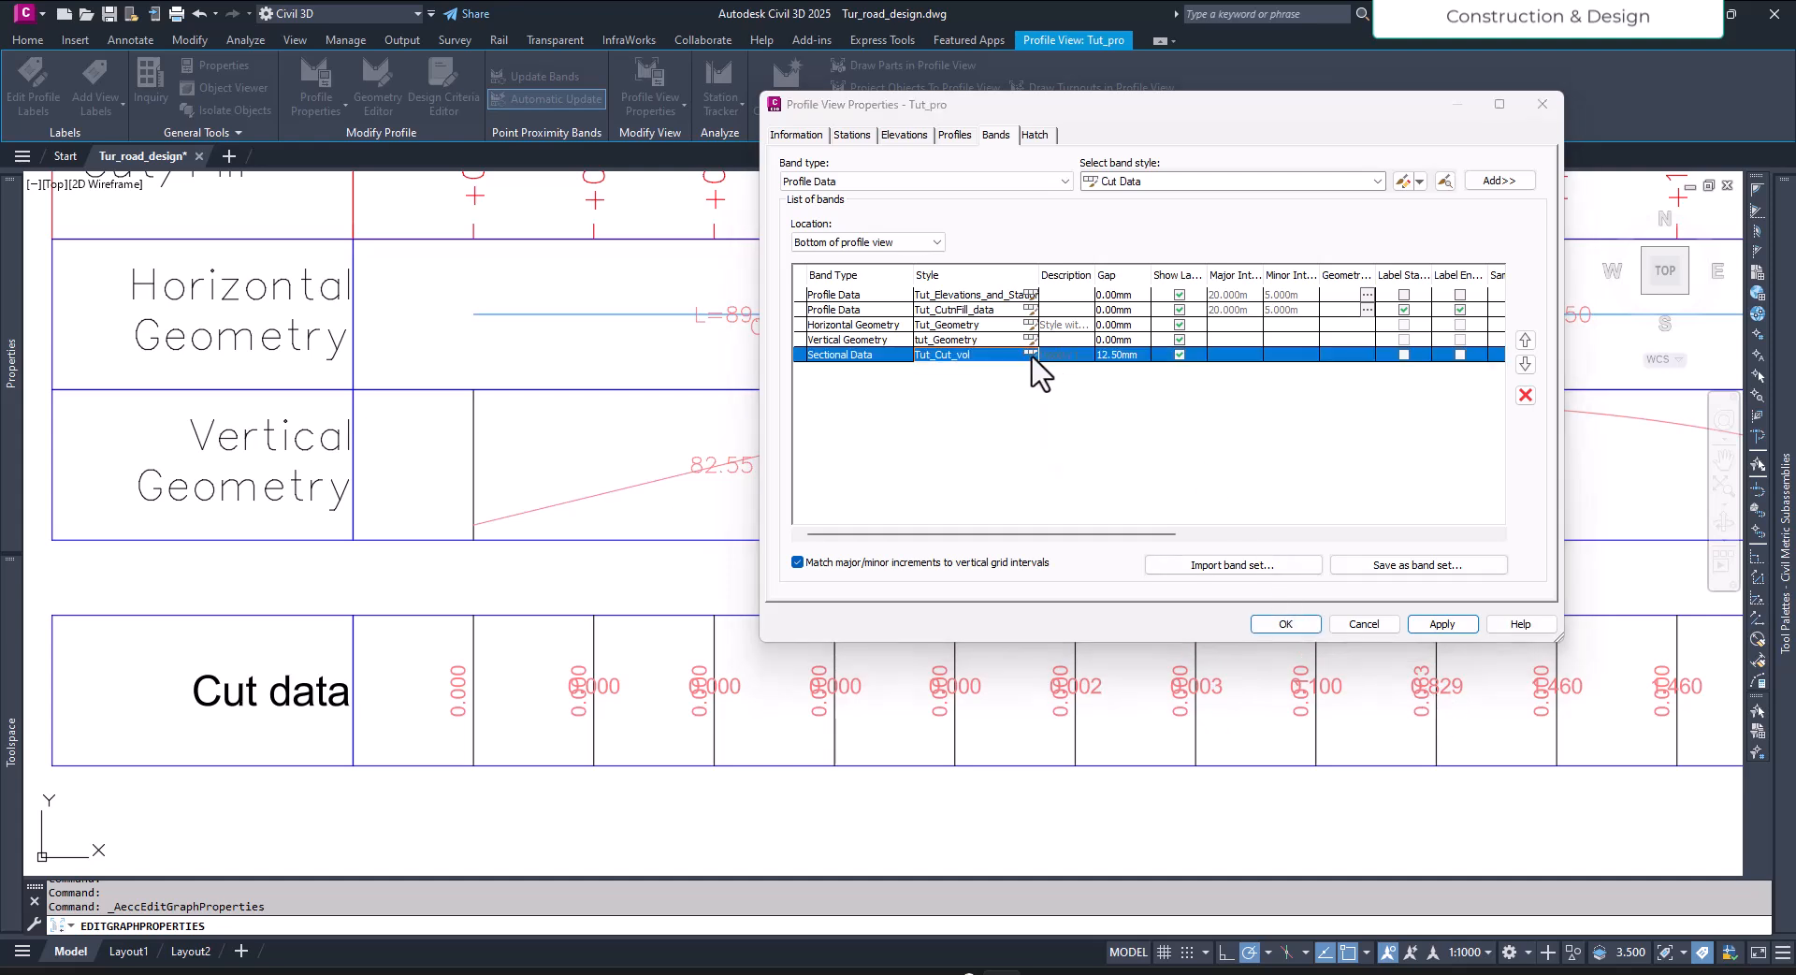
{"action": "left_click", "coordinate": [1247, 385]}
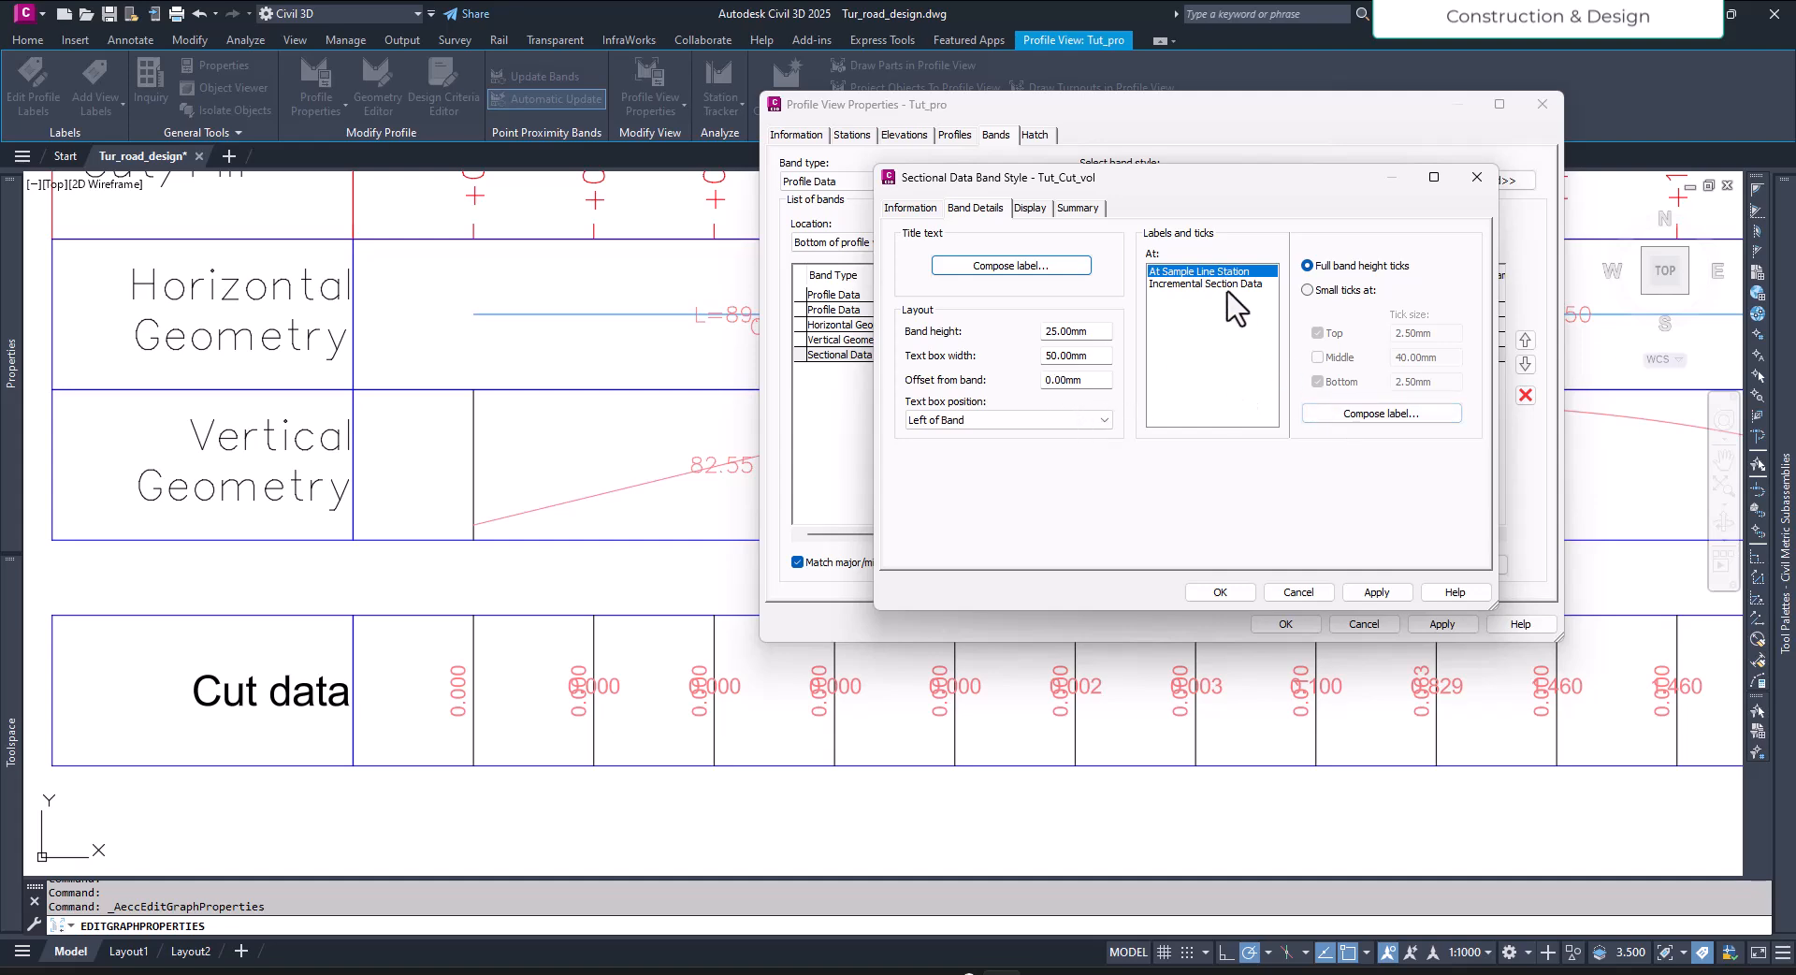
{"action": "left_click", "coordinate": [1235, 283]}
{"action": "left_click", "coordinate": [1370, 412]}
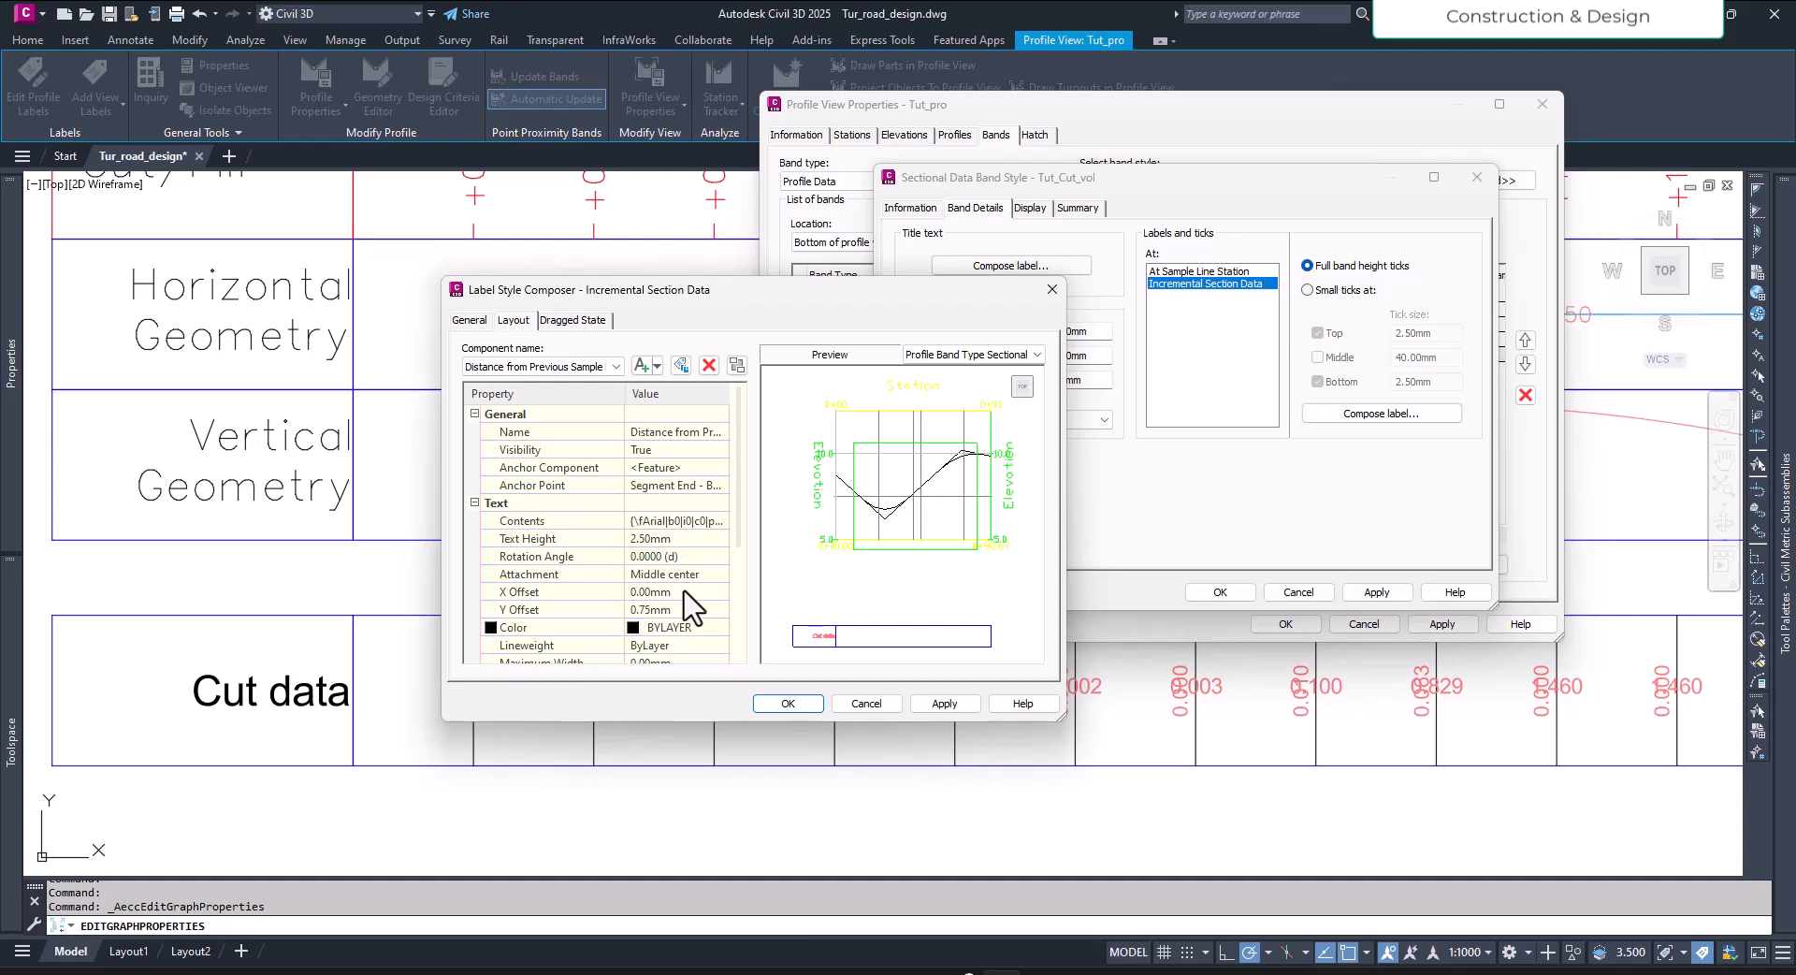
{"action": "left_click", "coordinate": [677, 557]}
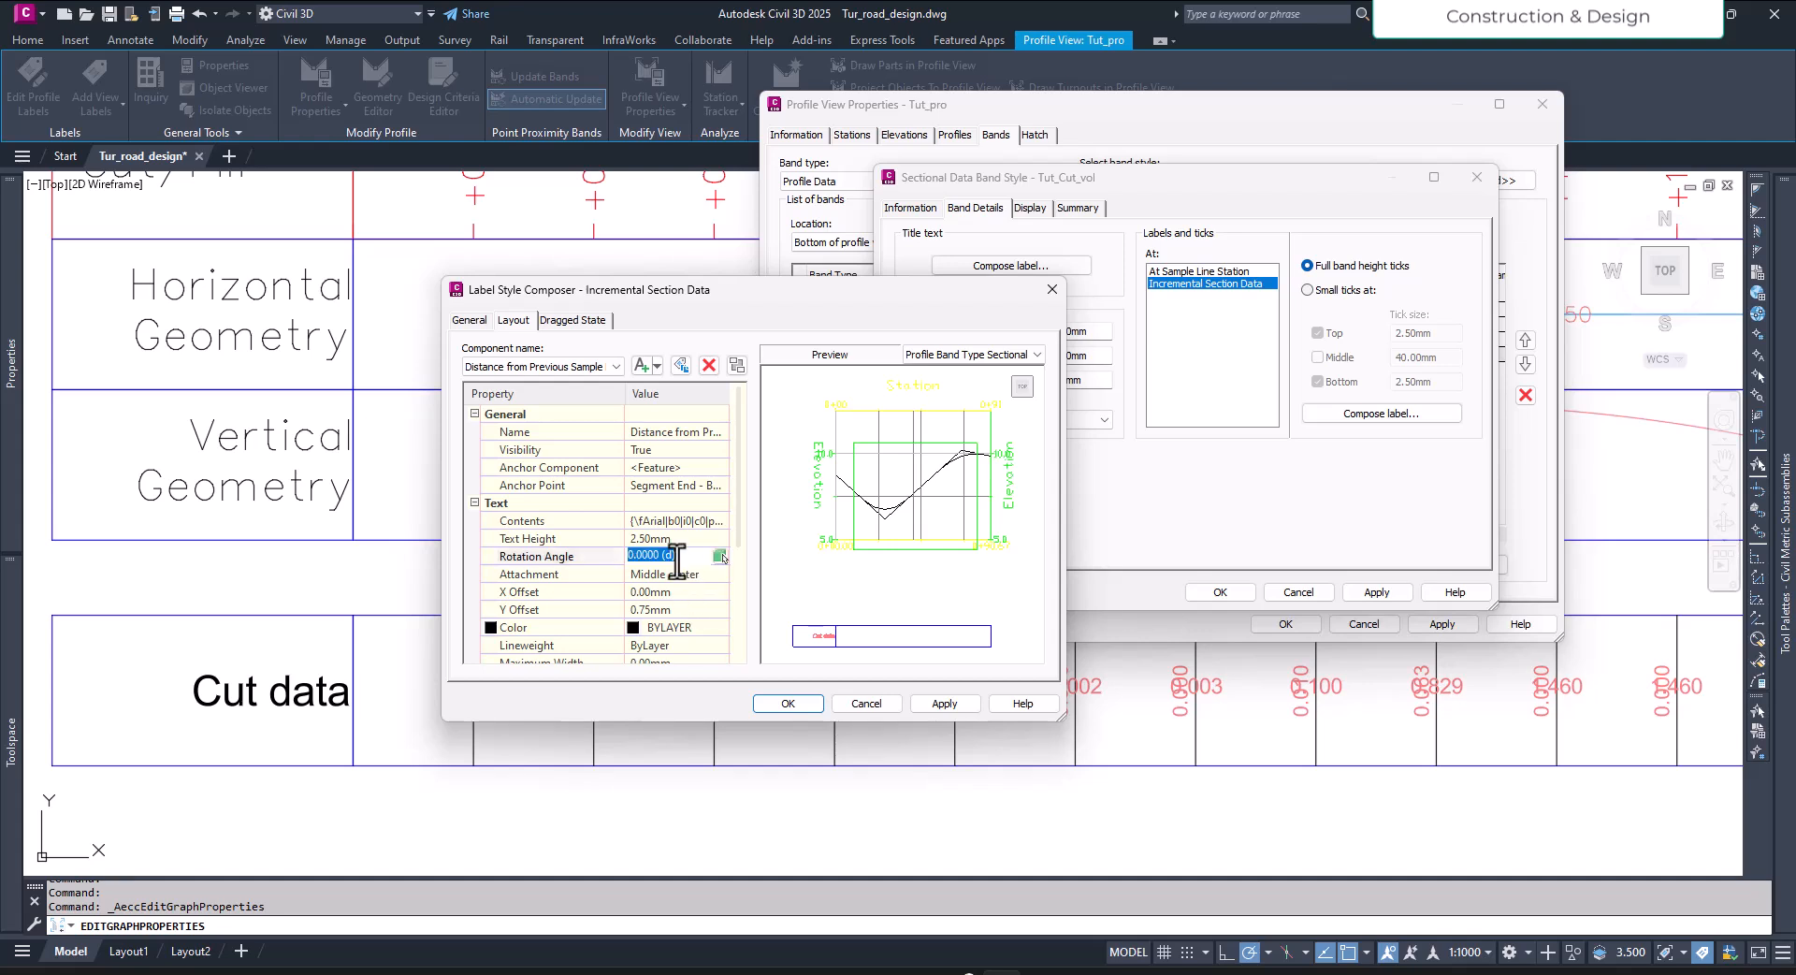
{"action": "key", "text": "Return"}
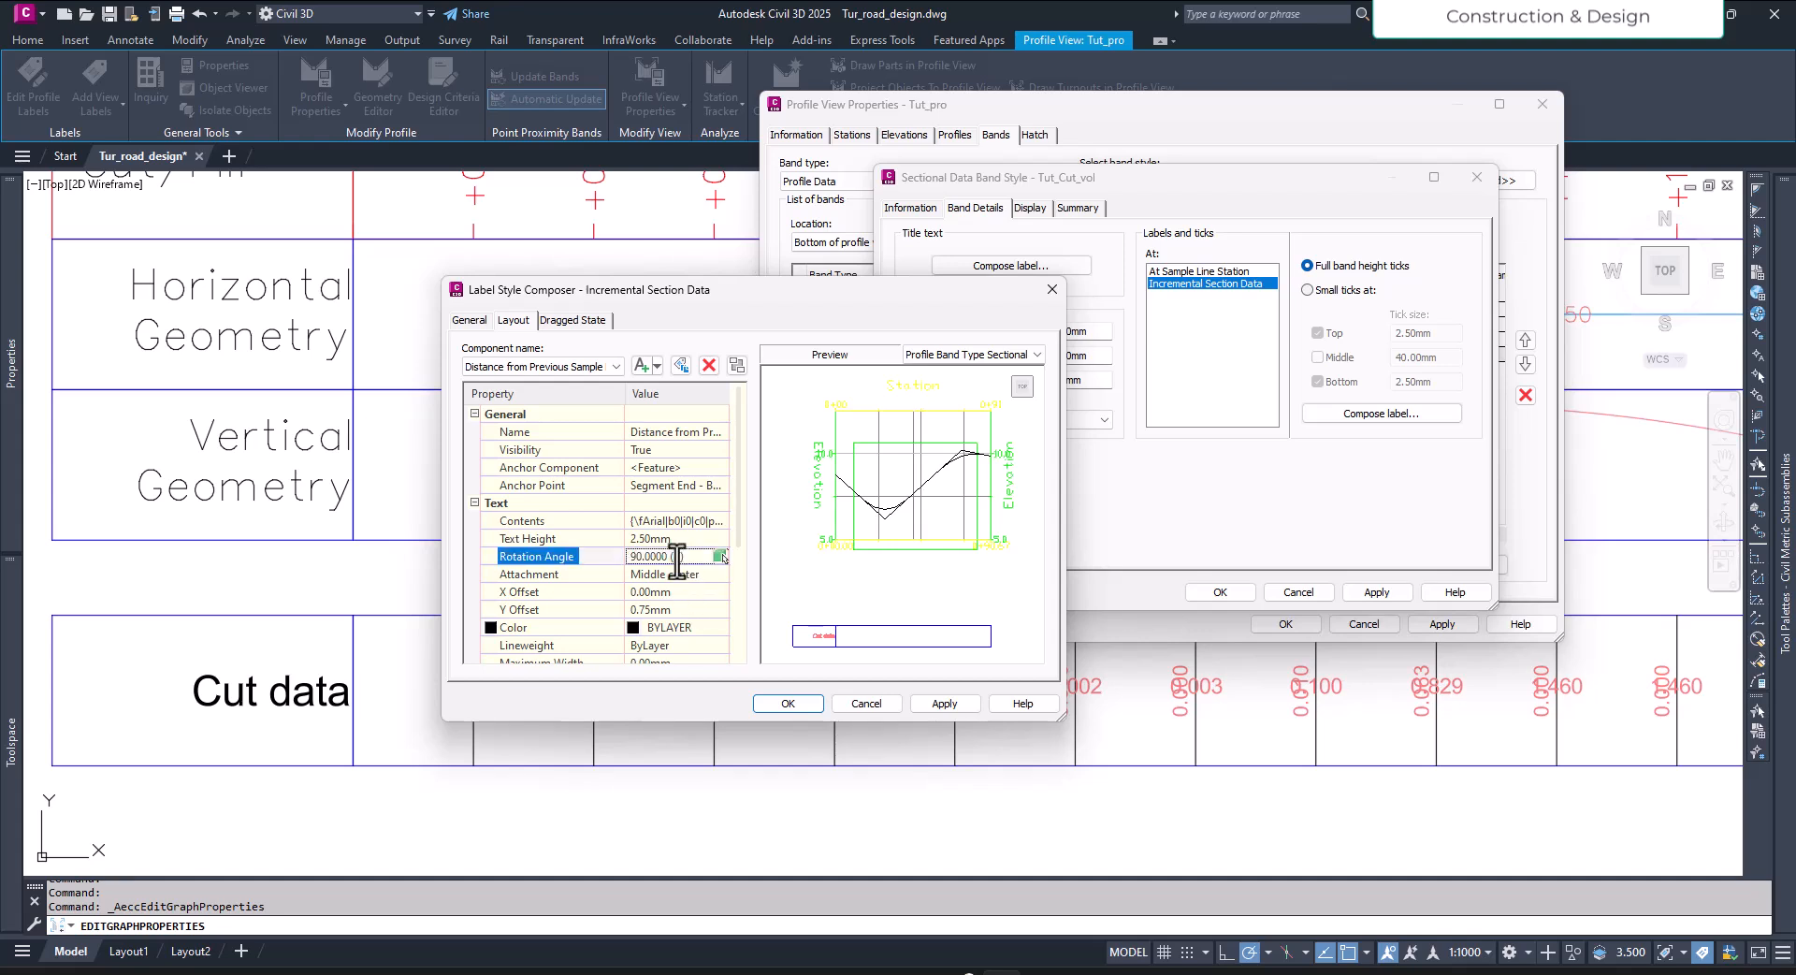
Step: Set the cumulative cut volume component's Y offset to 2.5 mm and apply the changed band style to the profile view
{"action": "left_click", "coordinate": [674, 607]}
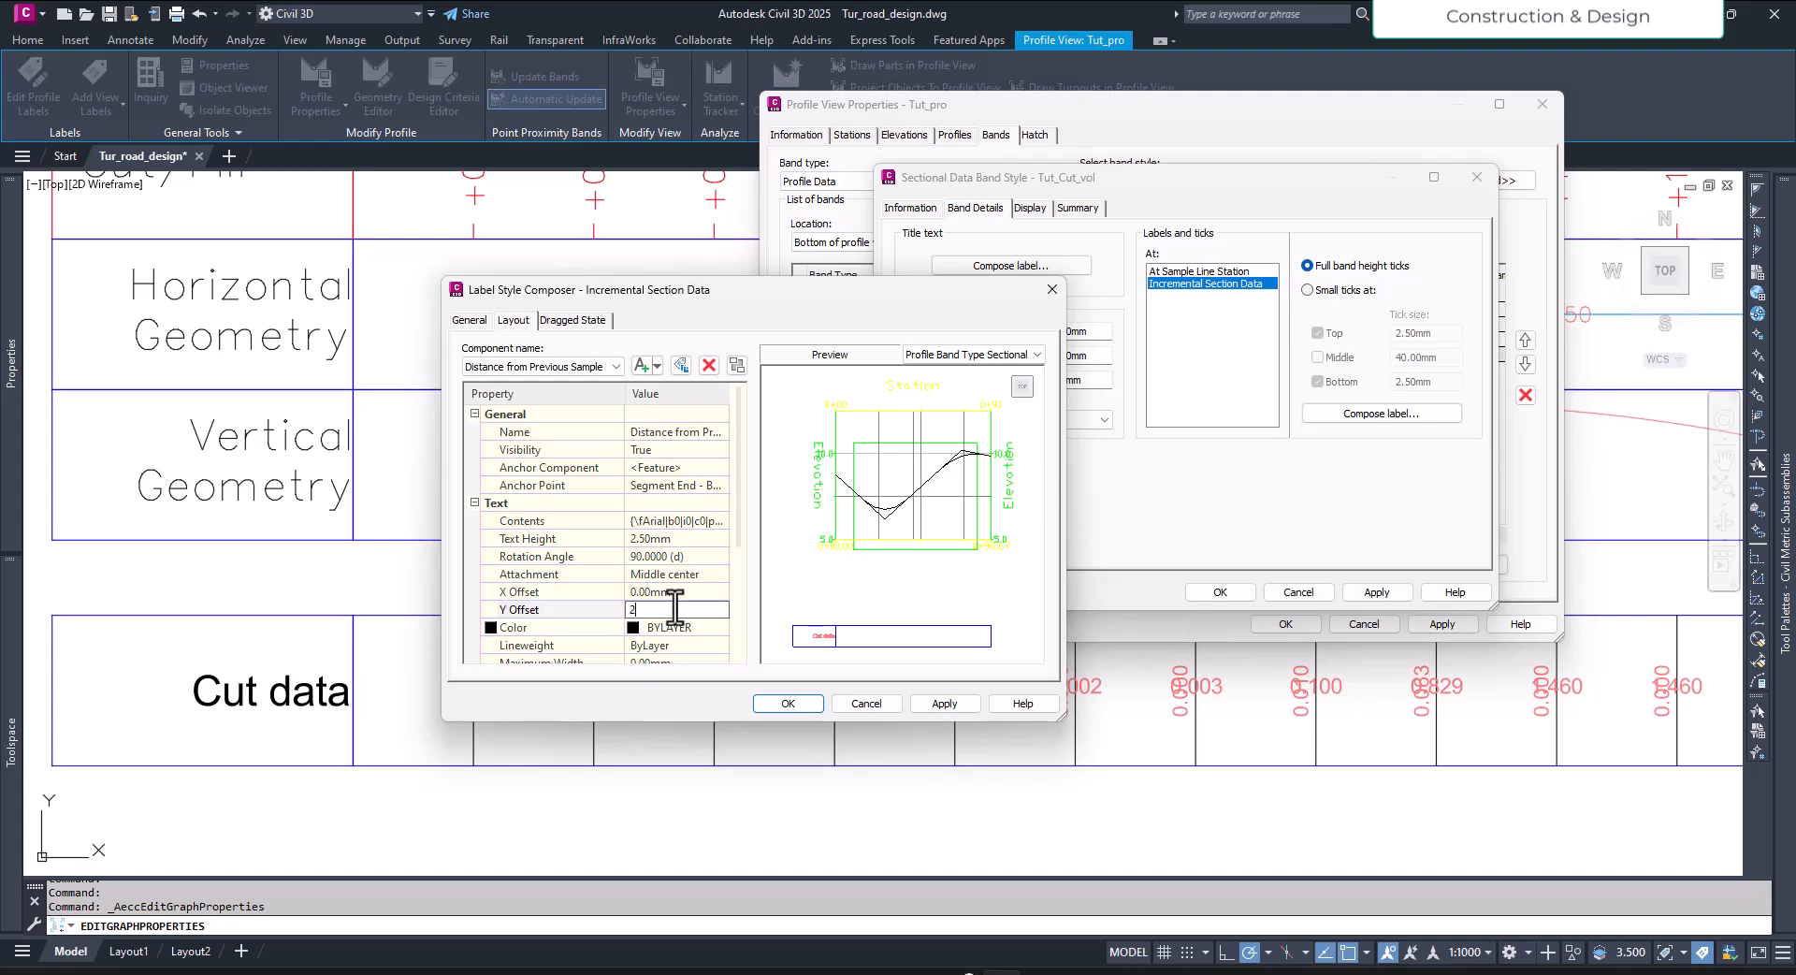
{"action": "key", "text": "Return"}
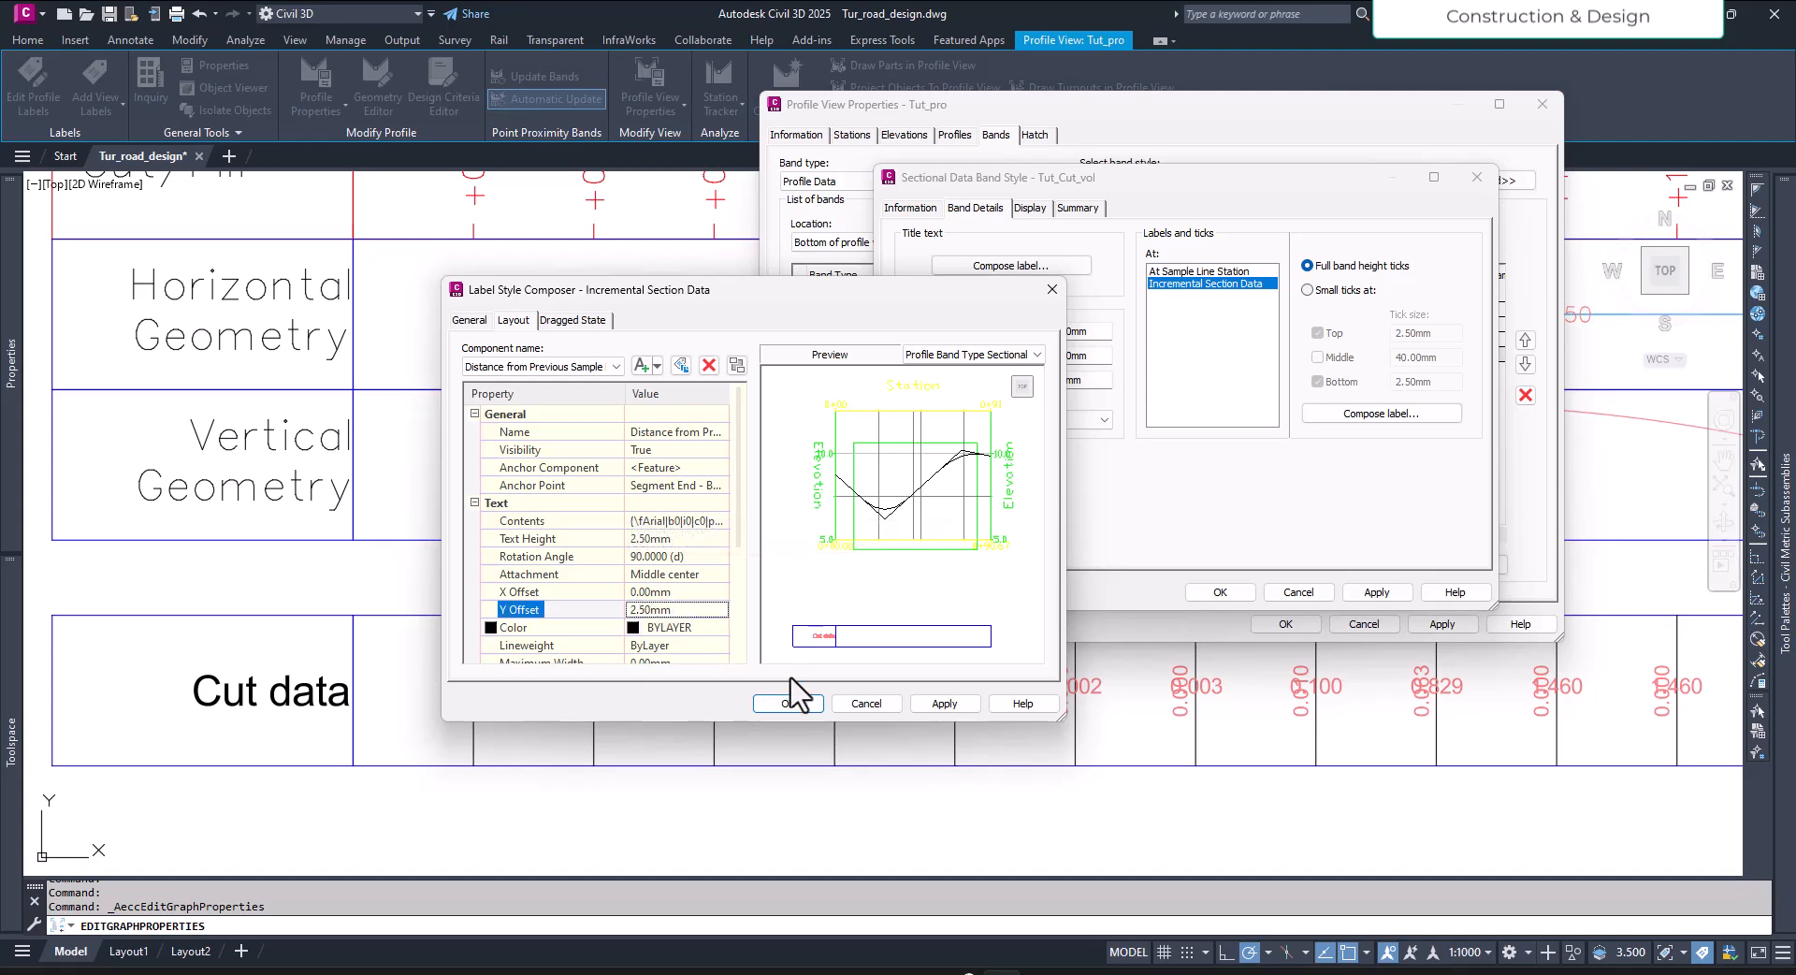
{"action": "left_click", "coordinate": [791, 702]}
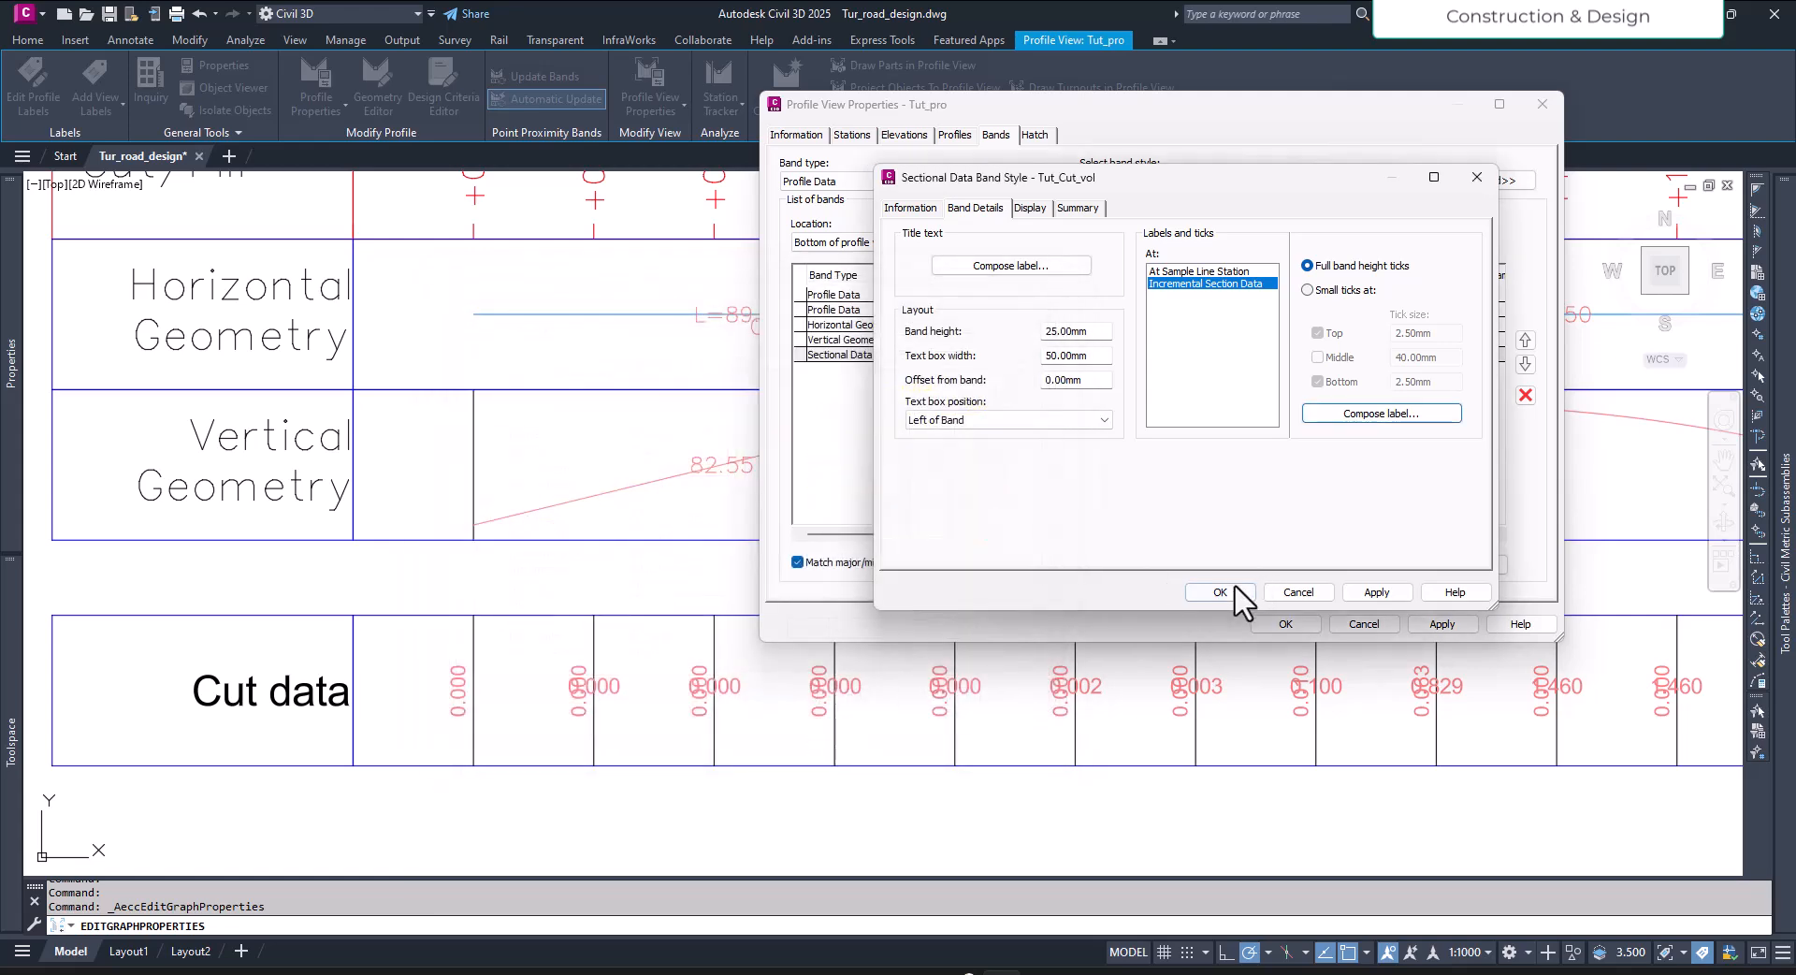
{"action": "left_click", "coordinate": [1224, 592]}
{"action": "left_click", "coordinate": [1105, 419]}
{"action": "left_click", "coordinate": [1441, 624]}
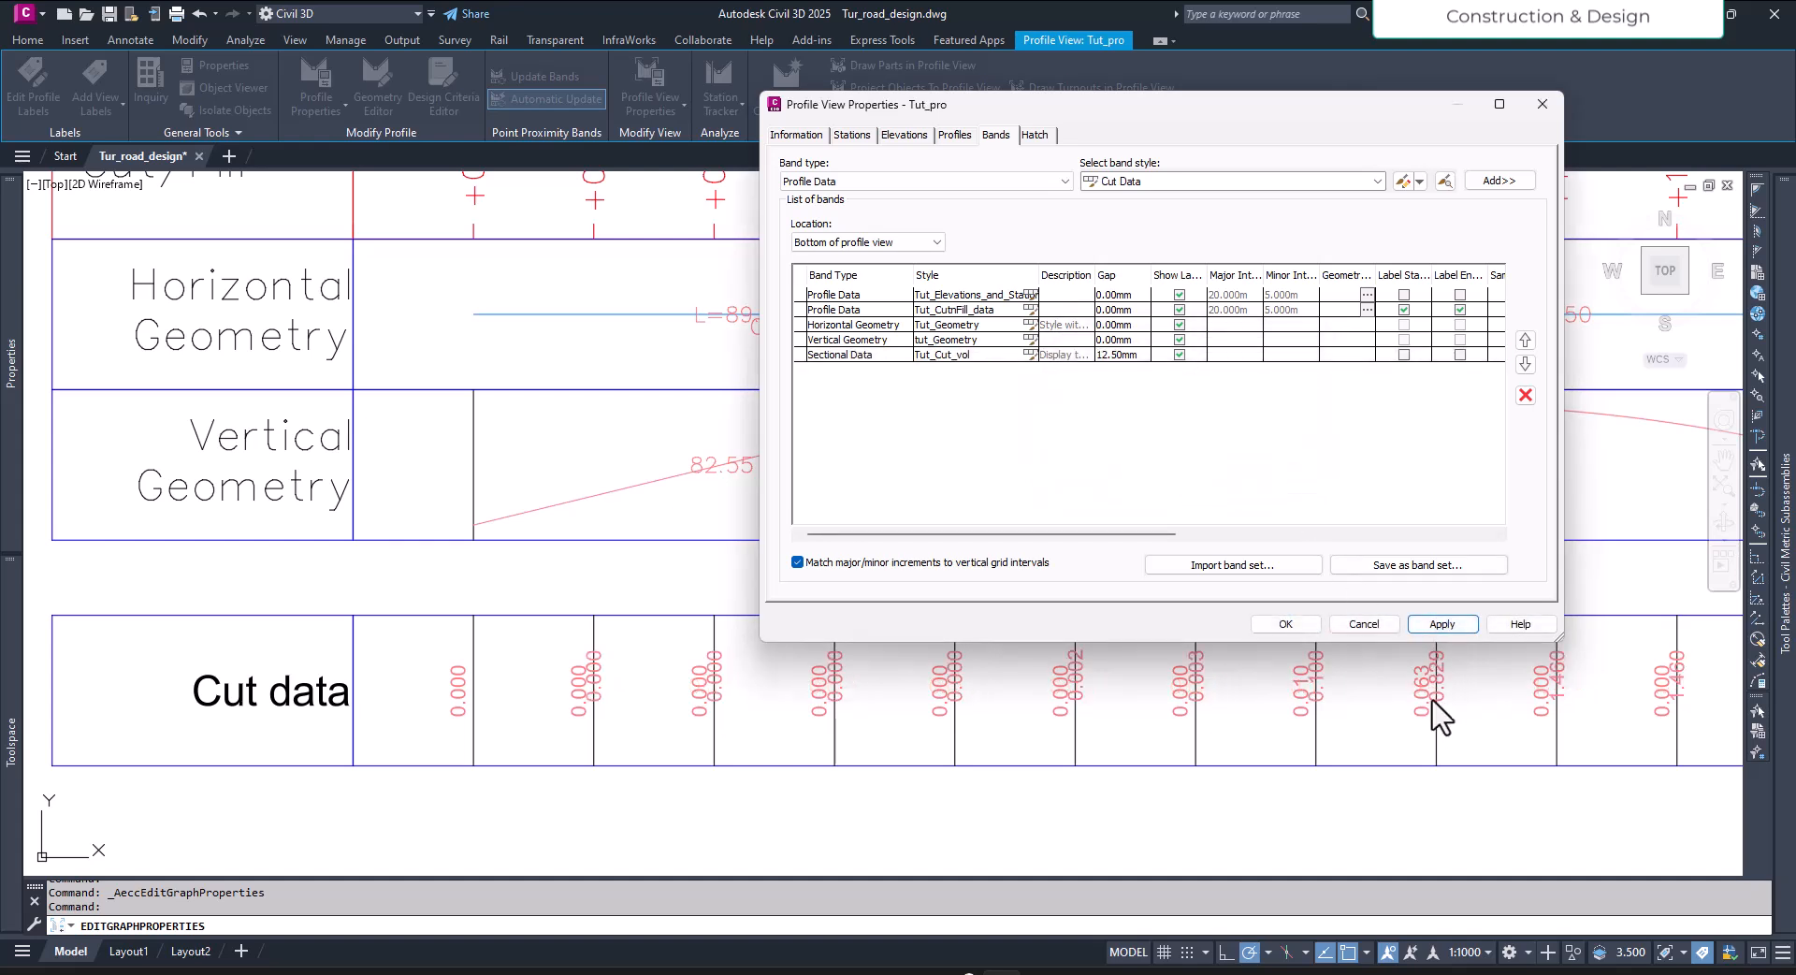
Step: Set the cumulative cut volume component's Y offset in Tut_Cut_vol's Incremental Section Data label to 0.75 mm
{"action": "left_click", "coordinate": [1031, 356]}
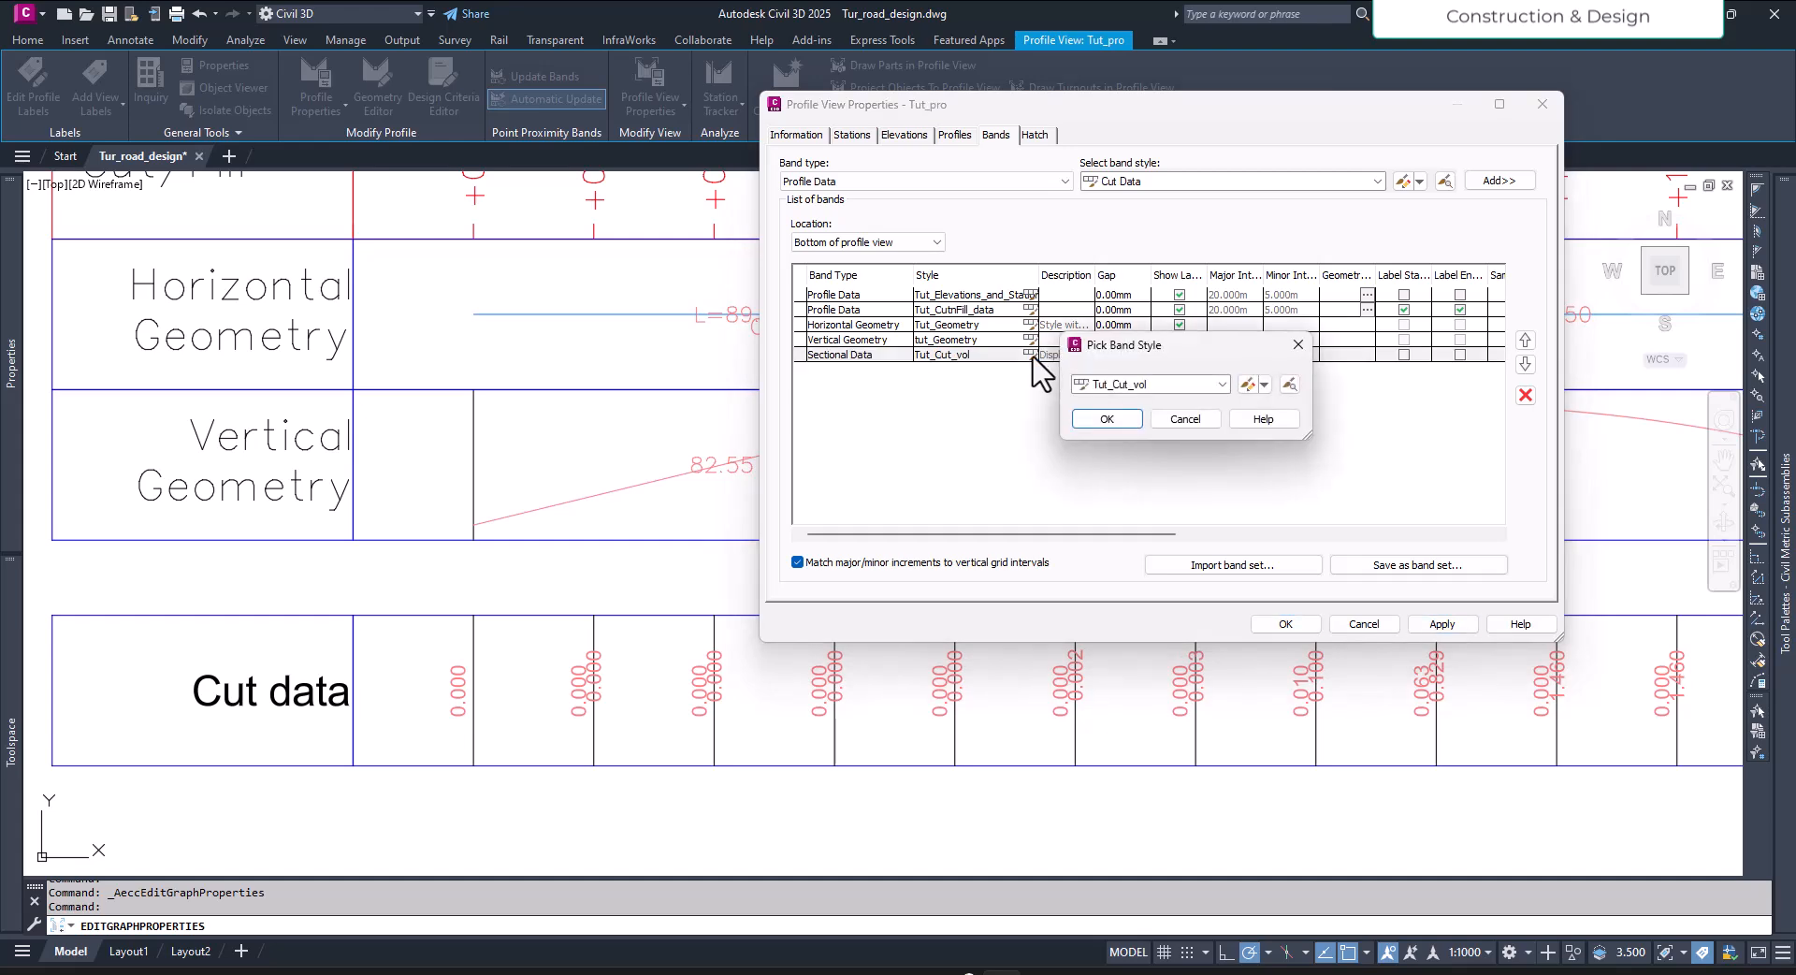
{"action": "left_click", "coordinate": [1244, 387]}
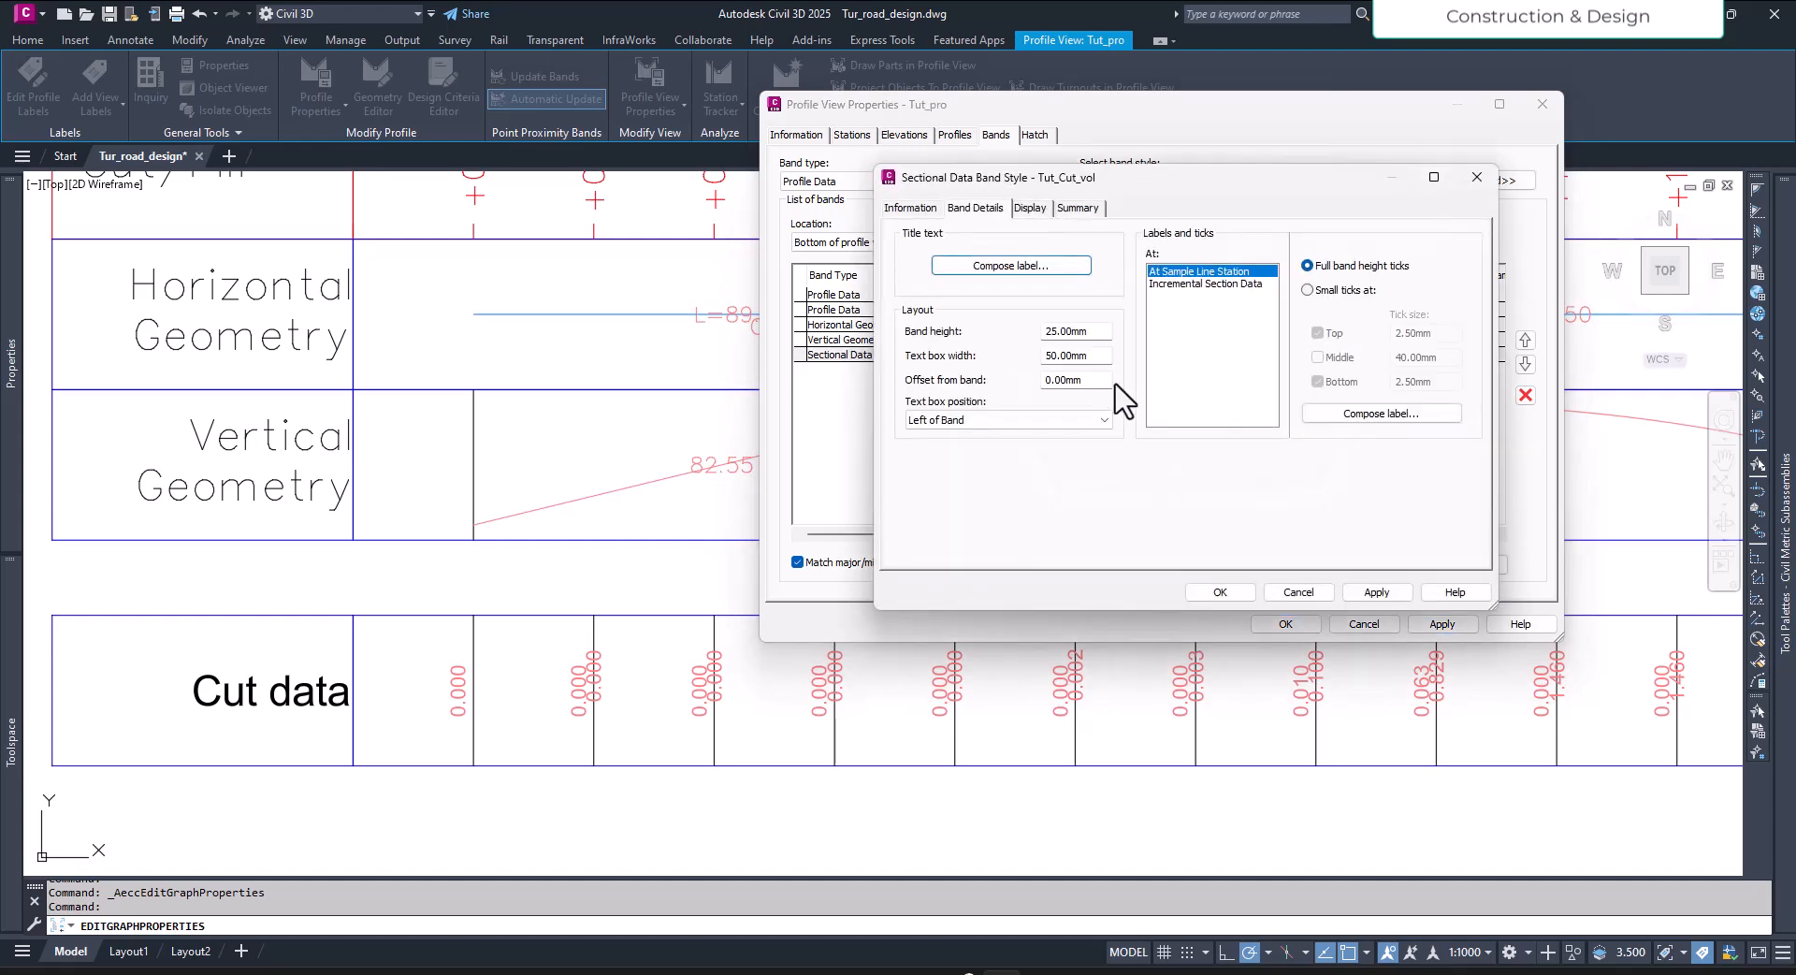
{"action": "left_click", "coordinate": [1345, 413]}
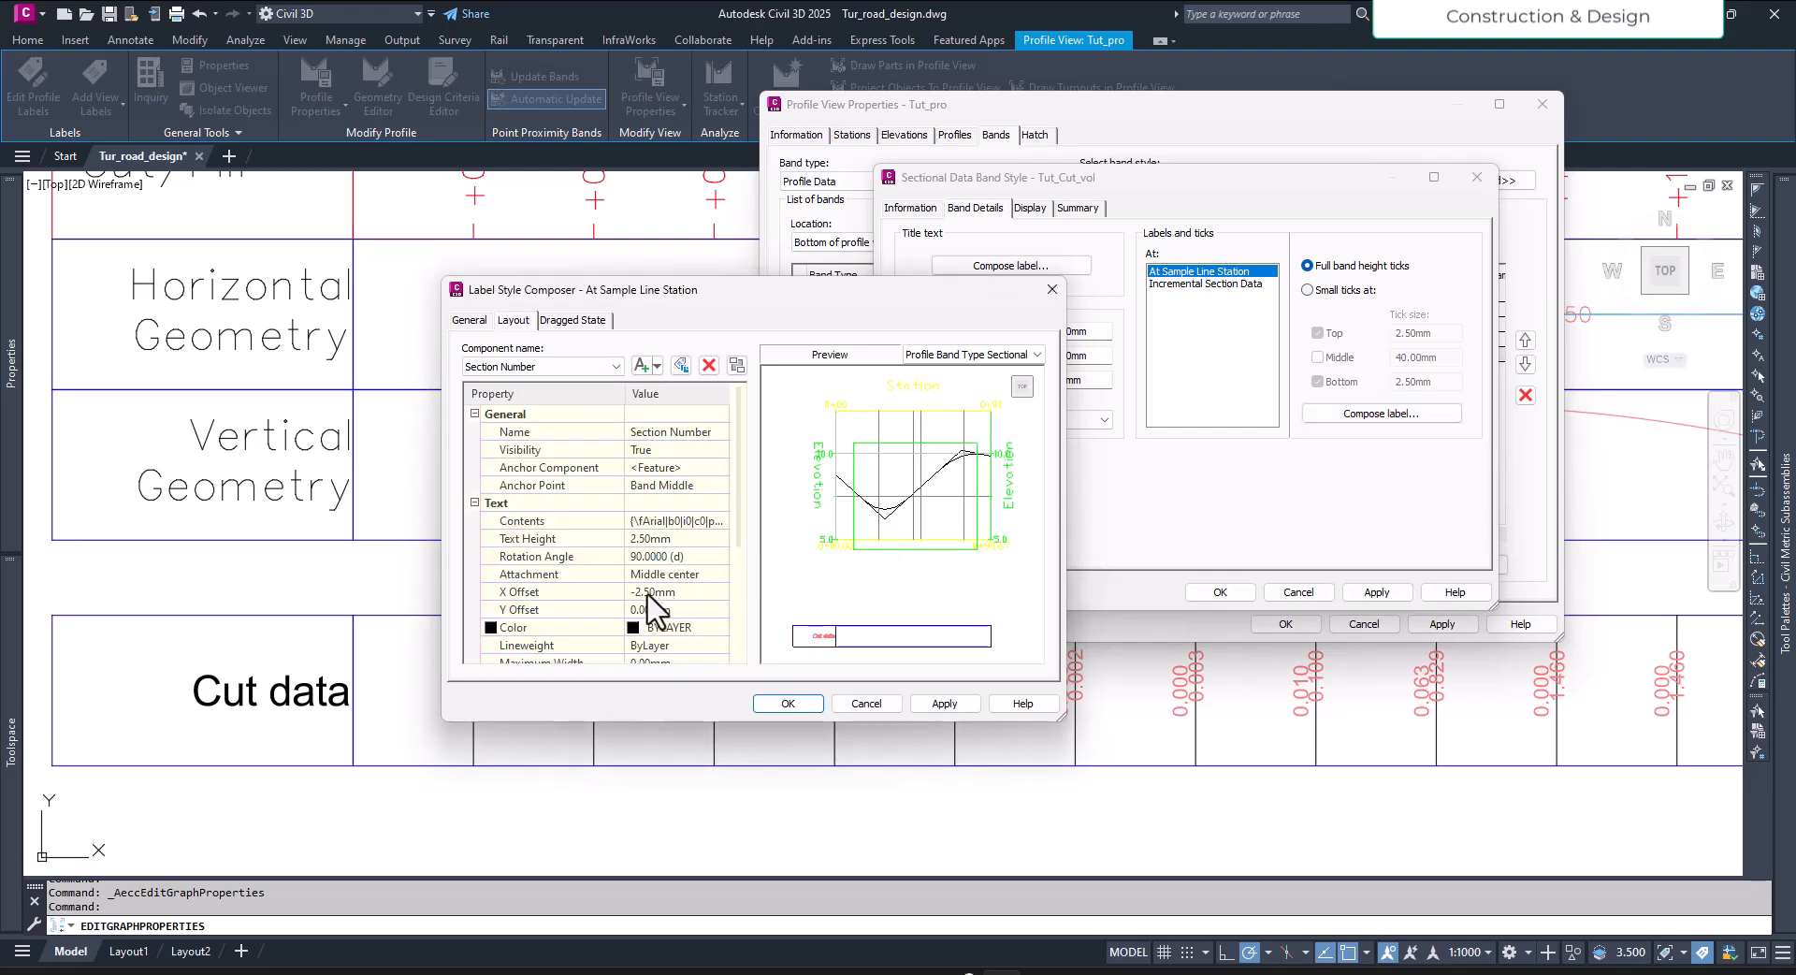
{"action": "left_click", "coordinate": [867, 703]}
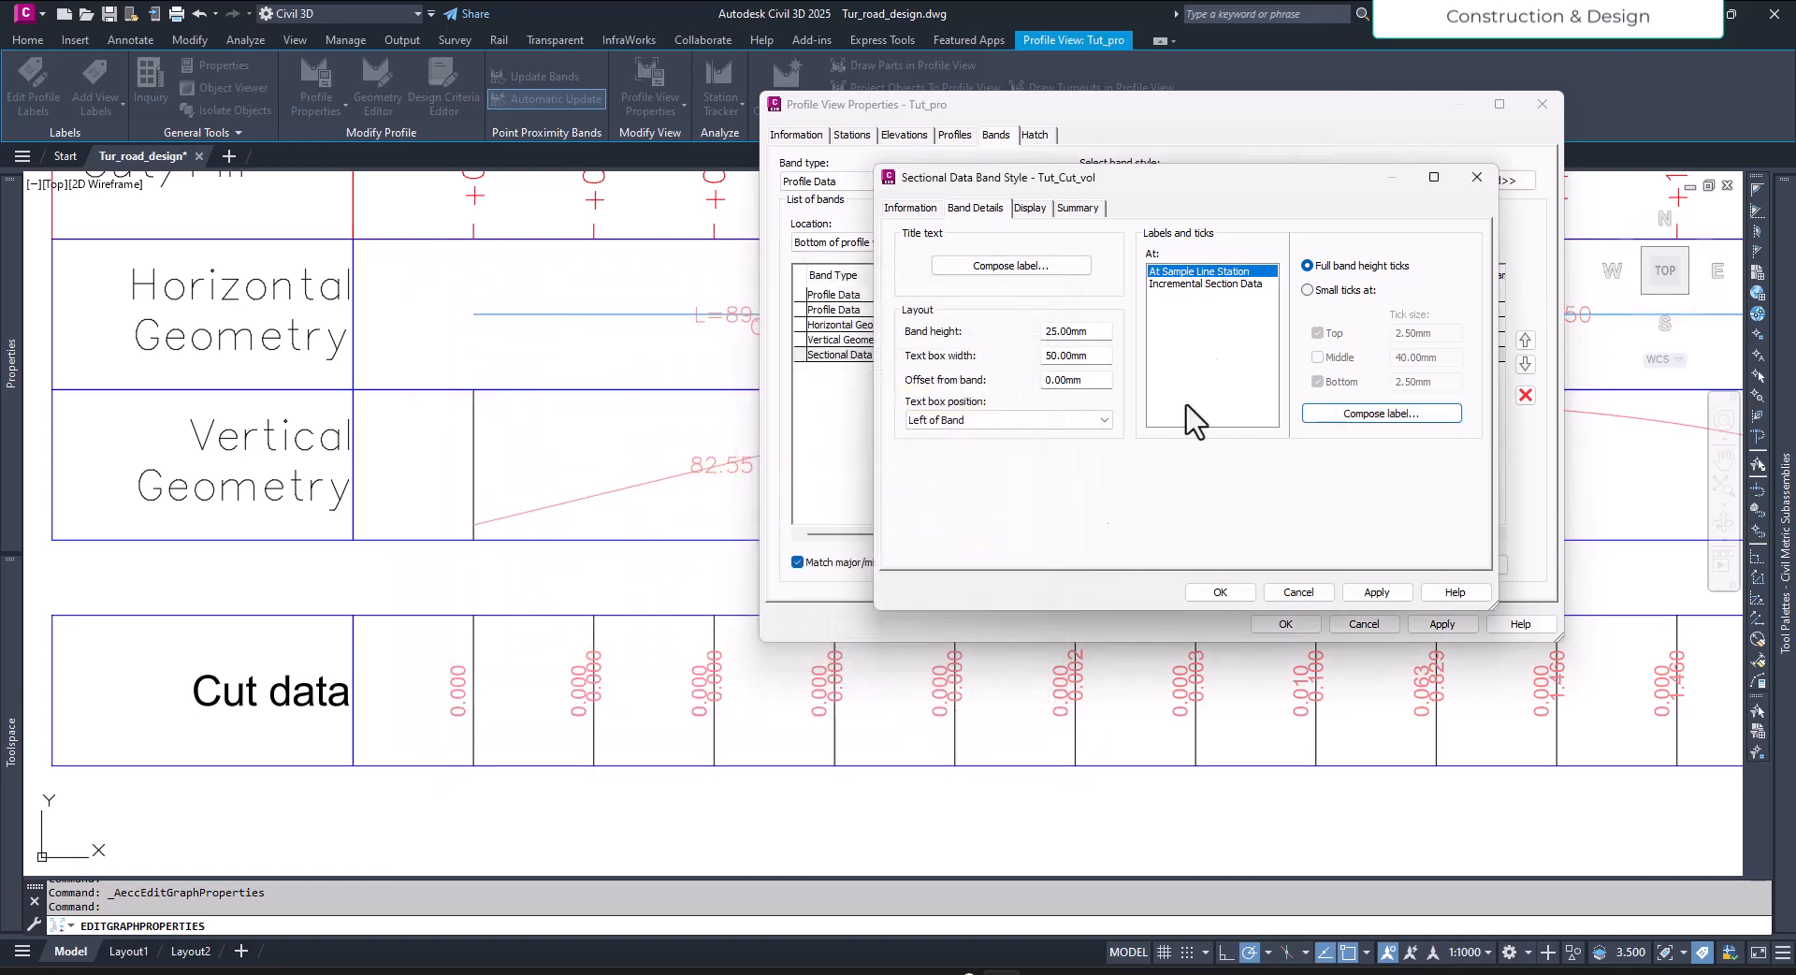
{"action": "left_click", "coordinate": [1209, 285]}
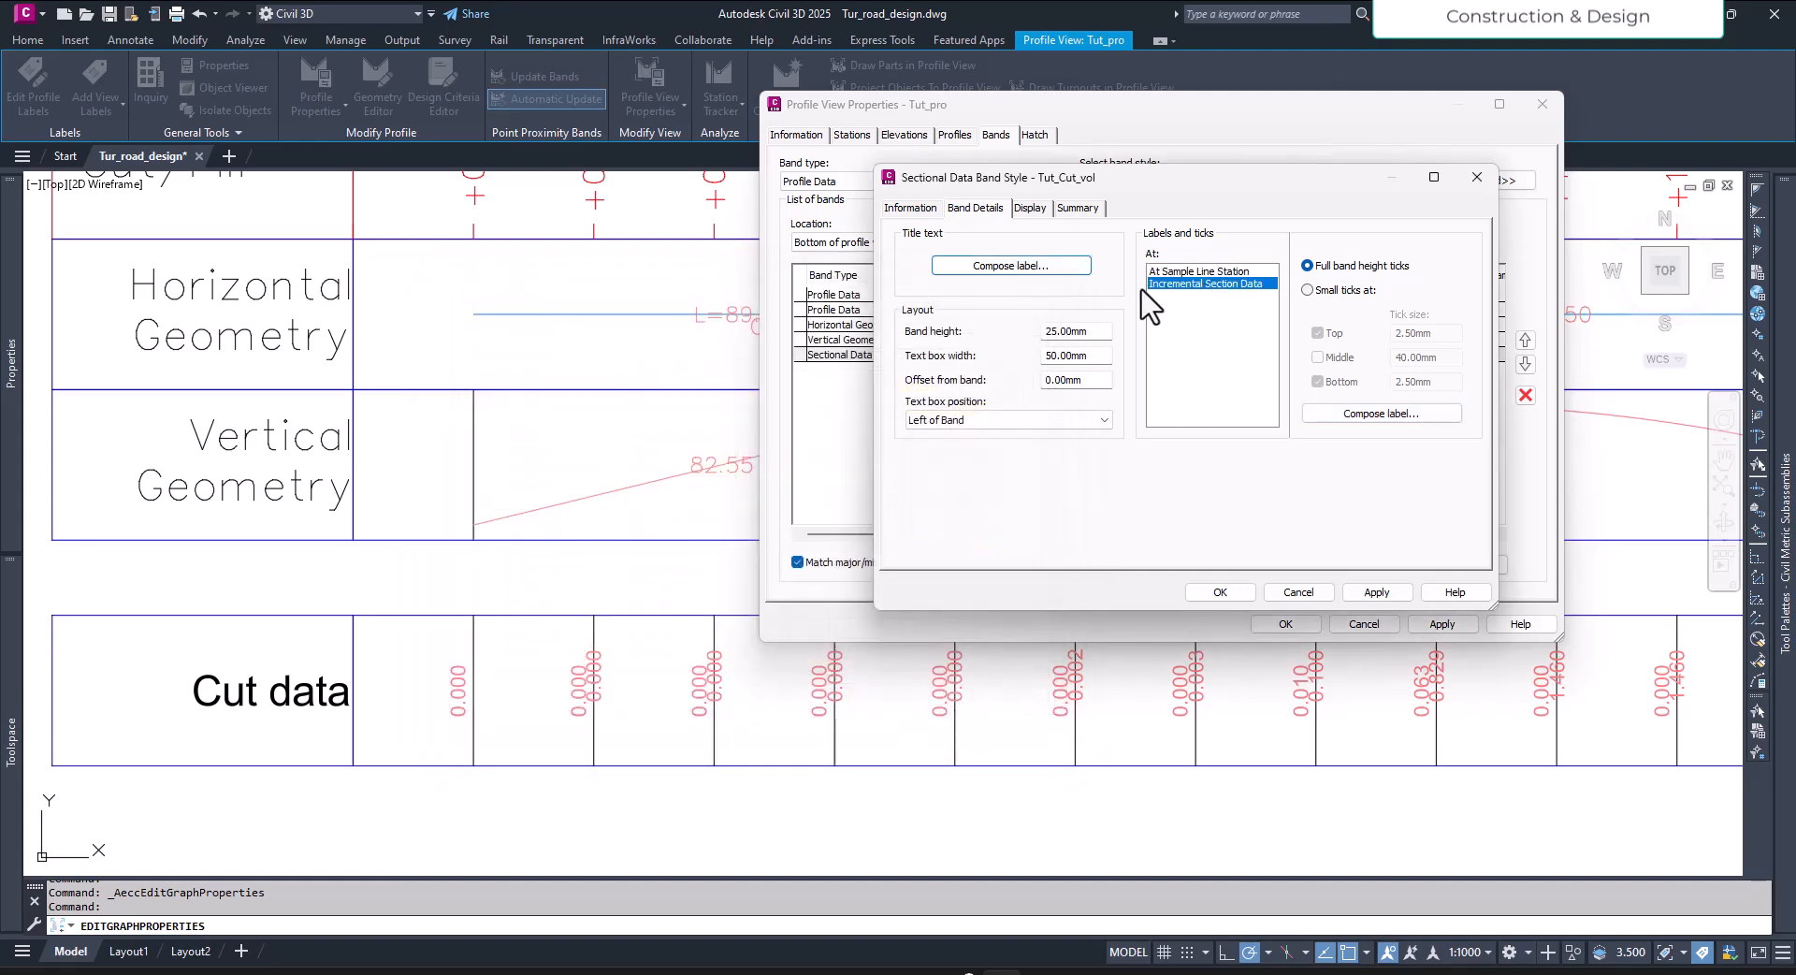
{"action": "left_click", "coordinate": [1383, 413]}
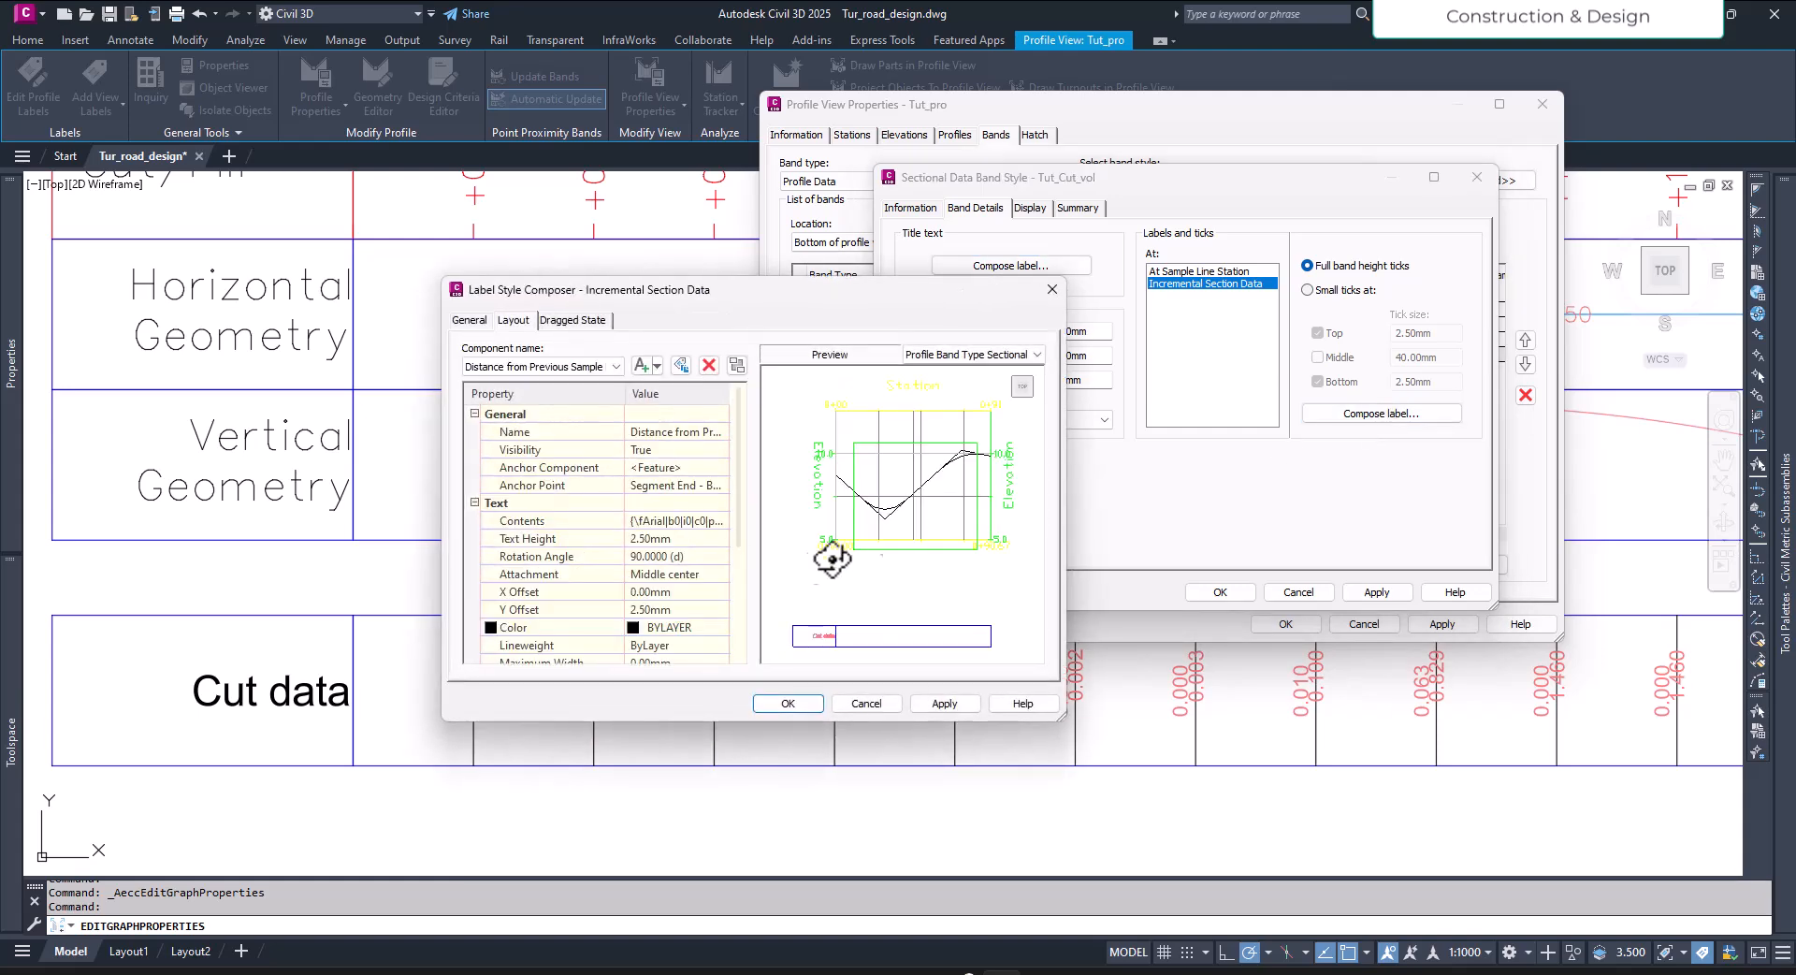
{"action": "left_click", "coordinate": [680, 609]}
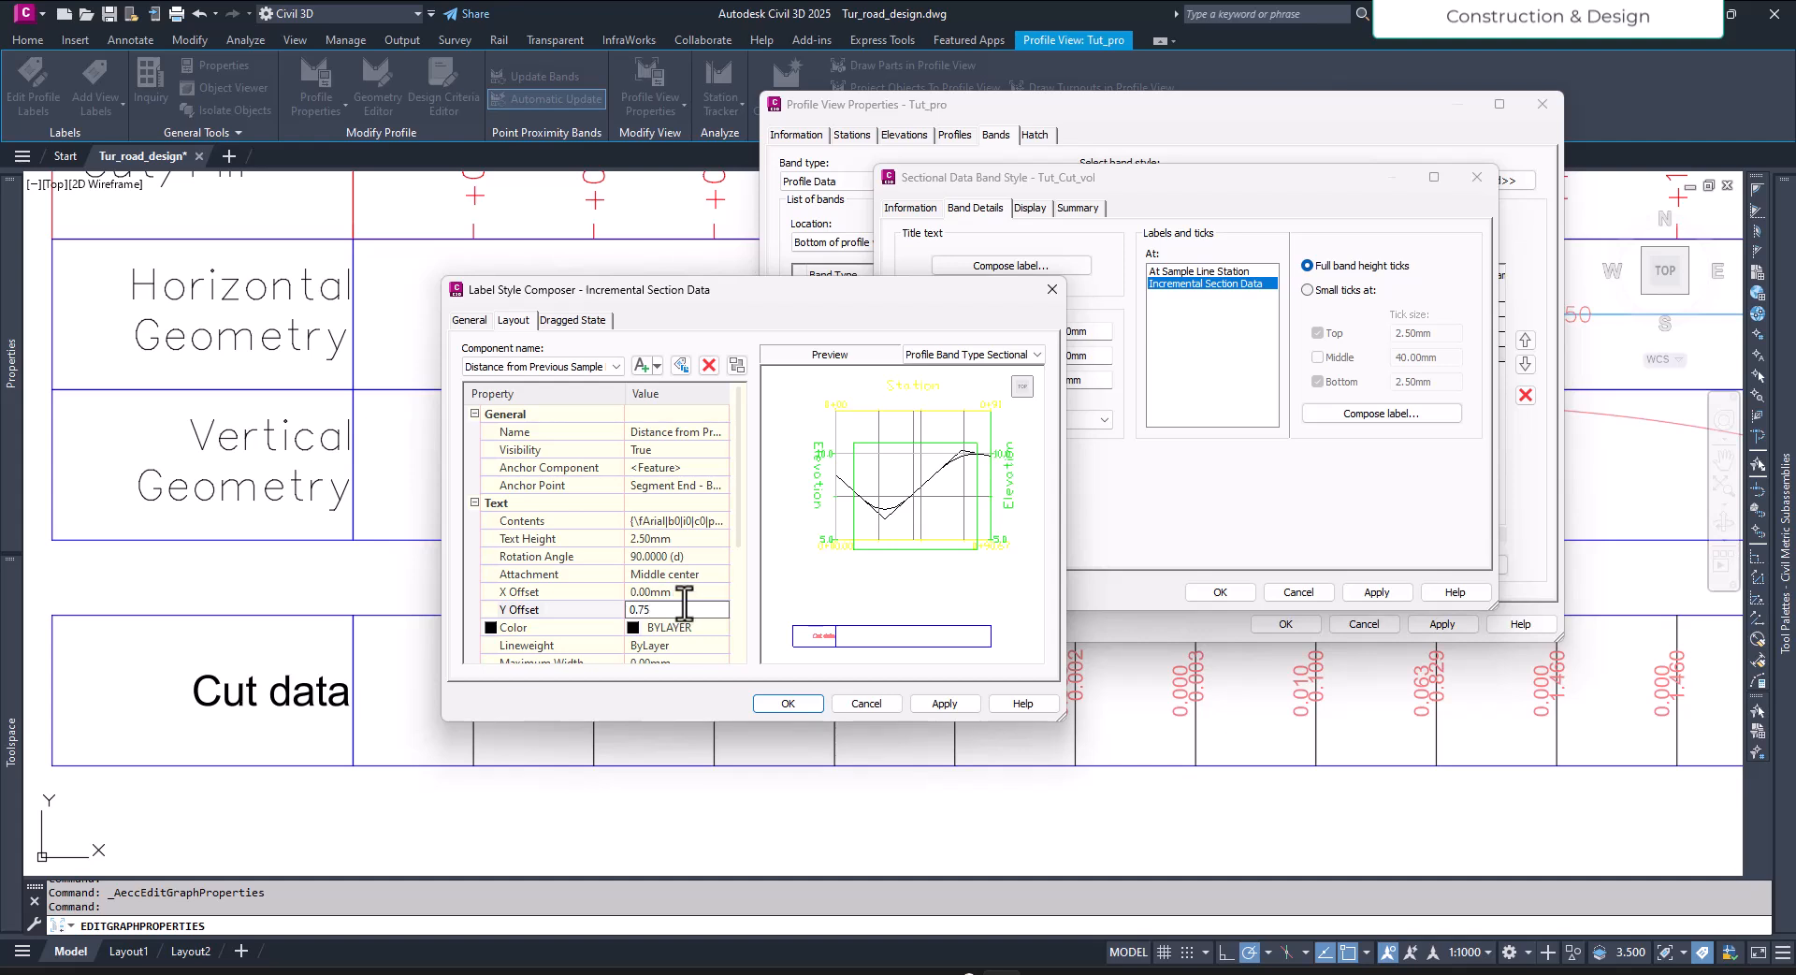
Step: Set the cumulative cut volume component's X offset to -2.5 mm and apply the changed band style to the profile view
{"action": "left_click", "coordinate": [700, 592]}
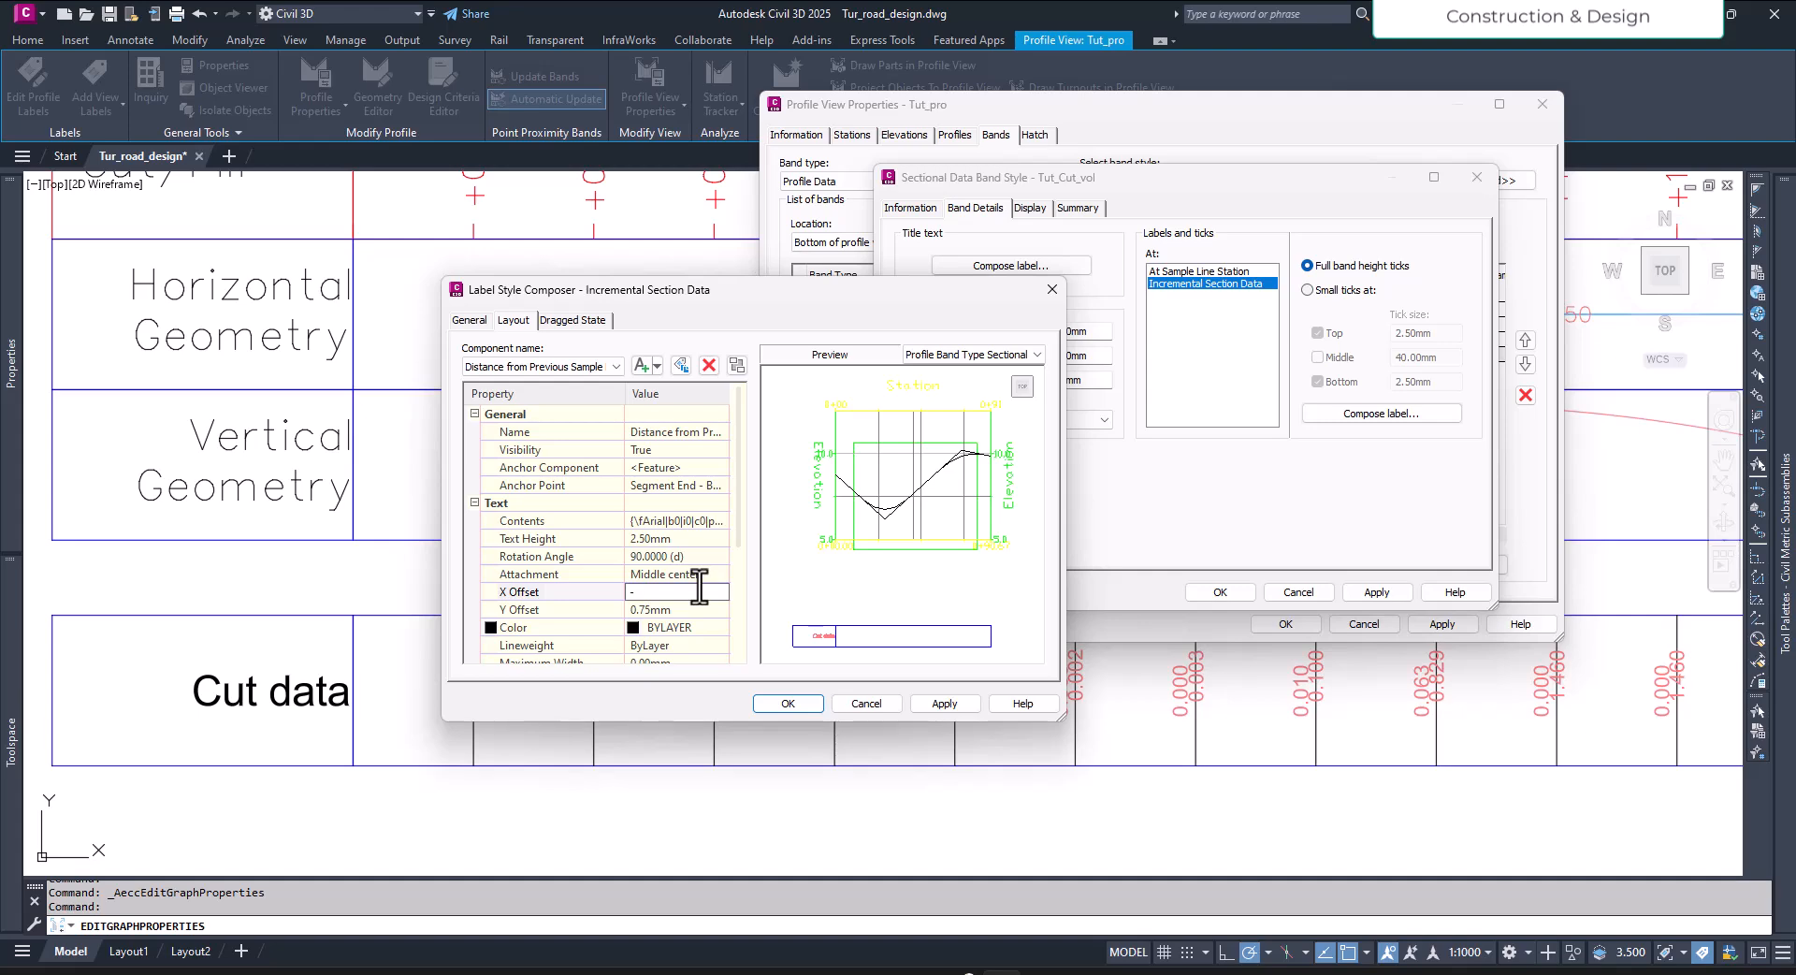
{"action": "key", "text": "Return"}
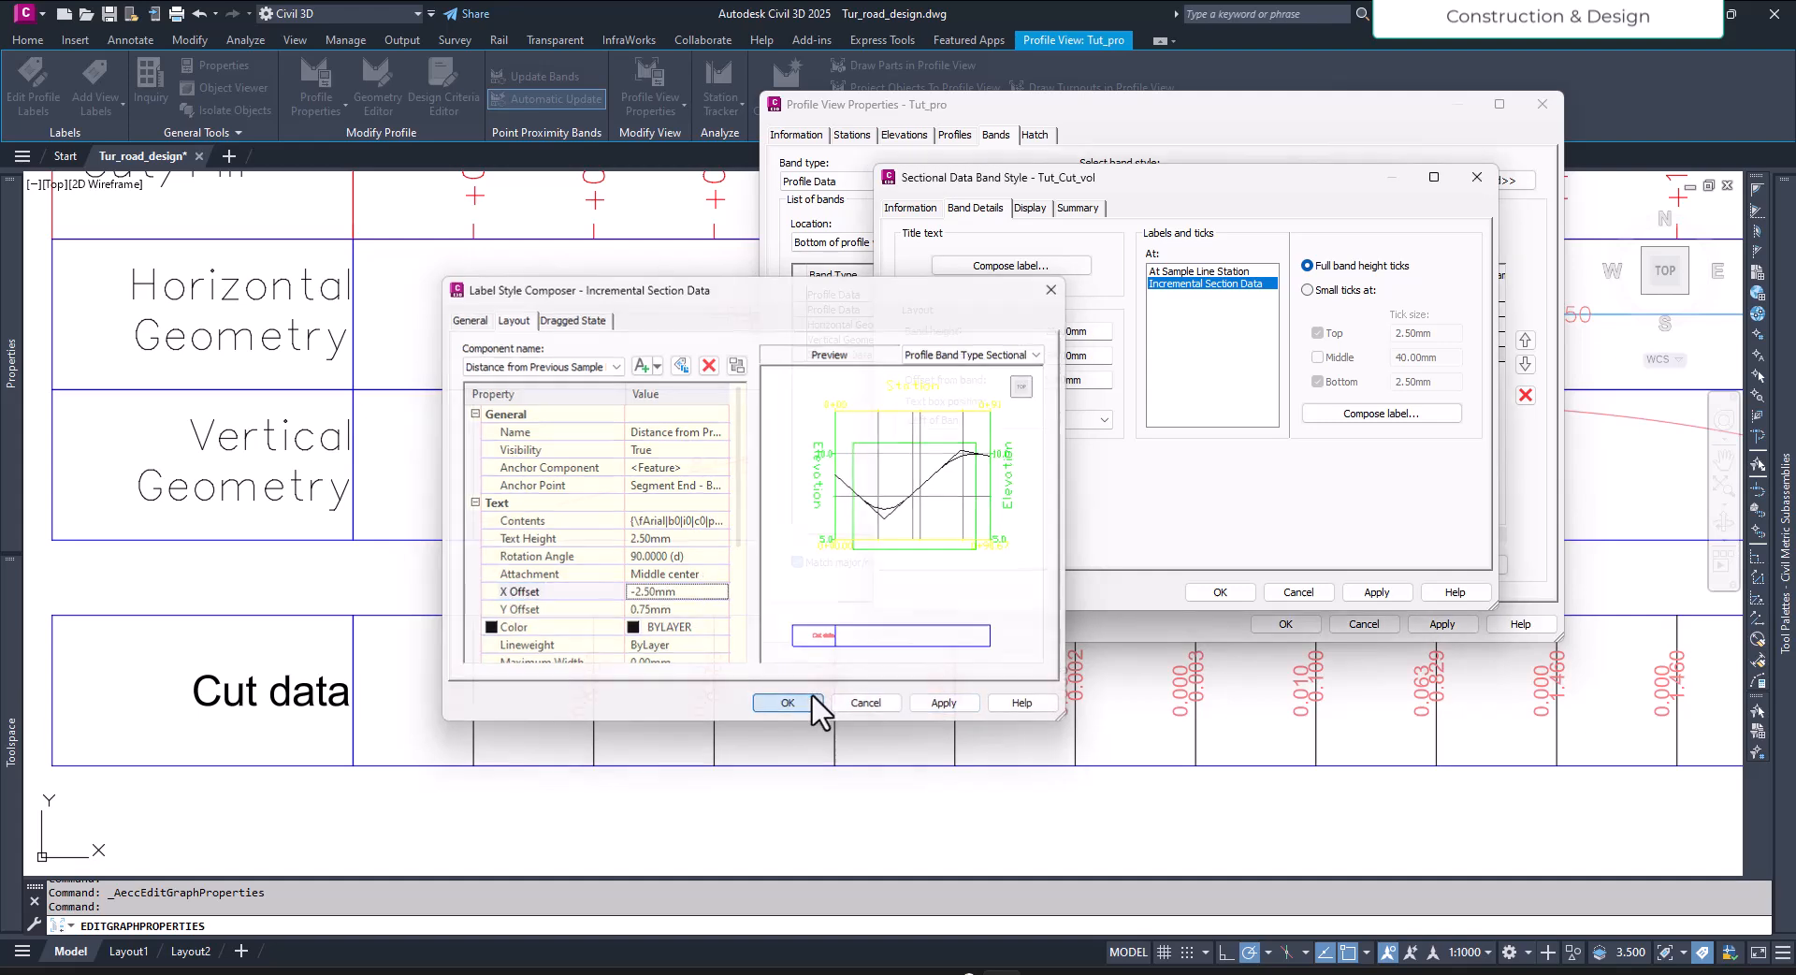
{"action": "left_click", "coordinate": [813, 700]}
{"action": "left_click", "coordinate": [1221, 592]}
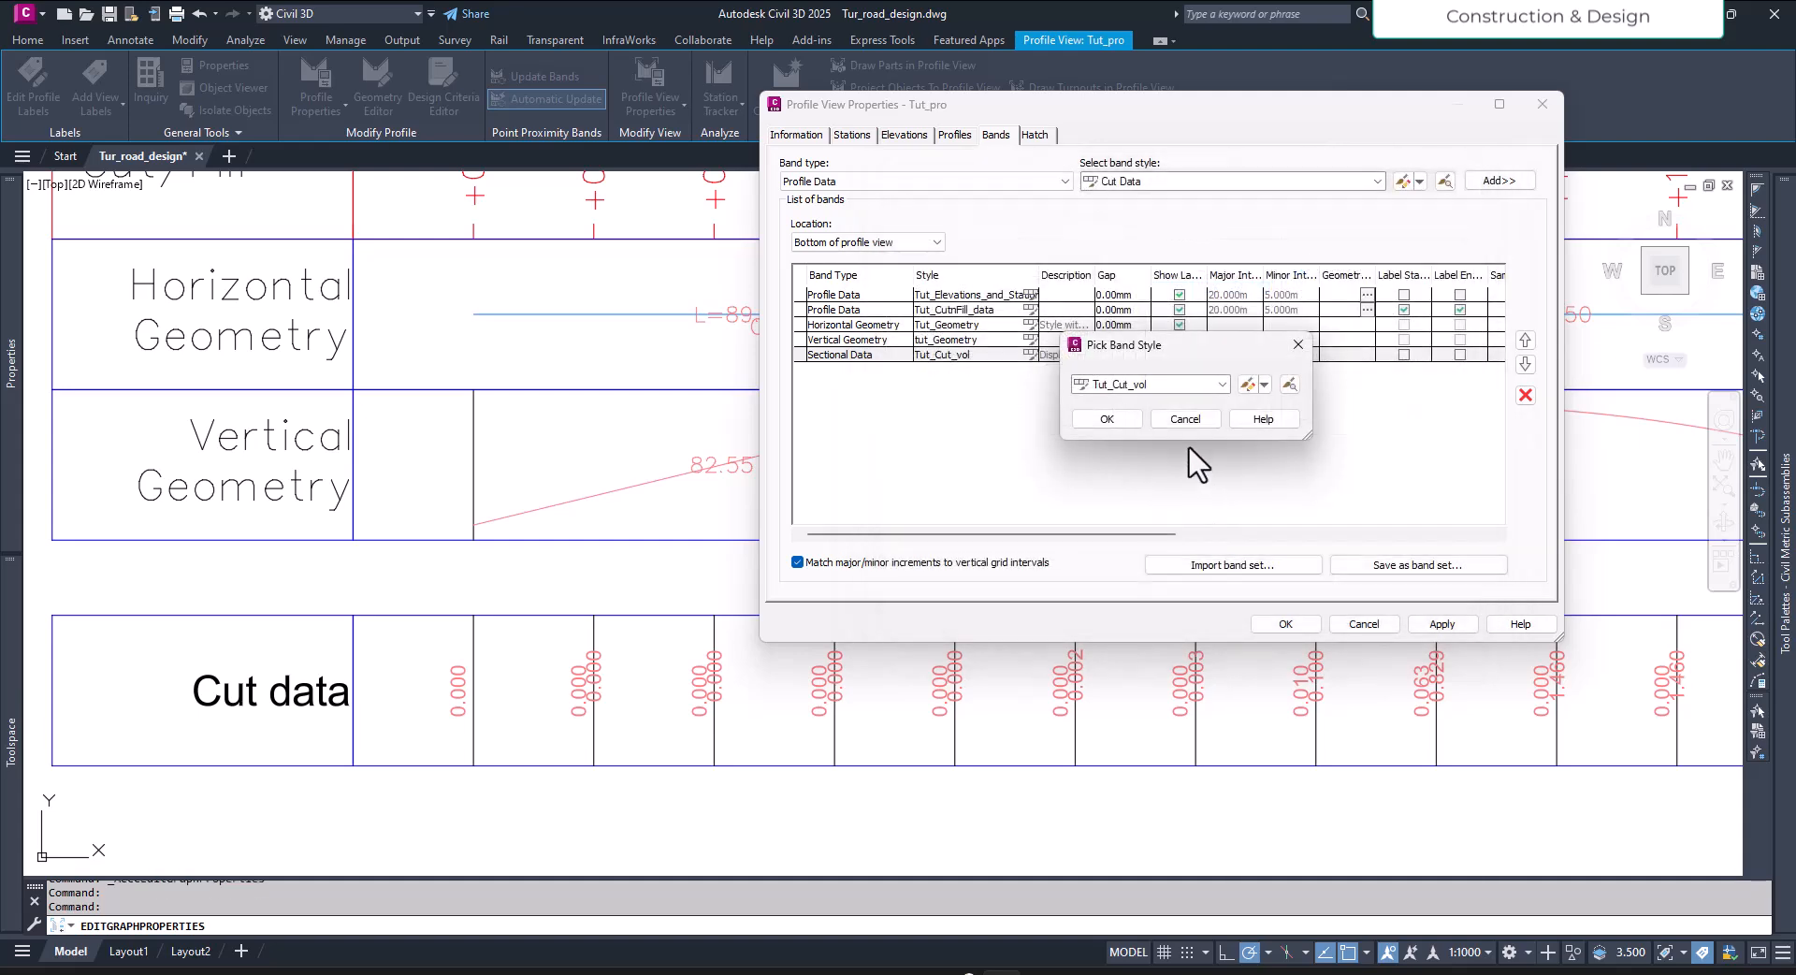
{"action": "left_click", "coordinate": [1110, 423]}
{"action": "left_click", "coordinate": [1441, 623]}
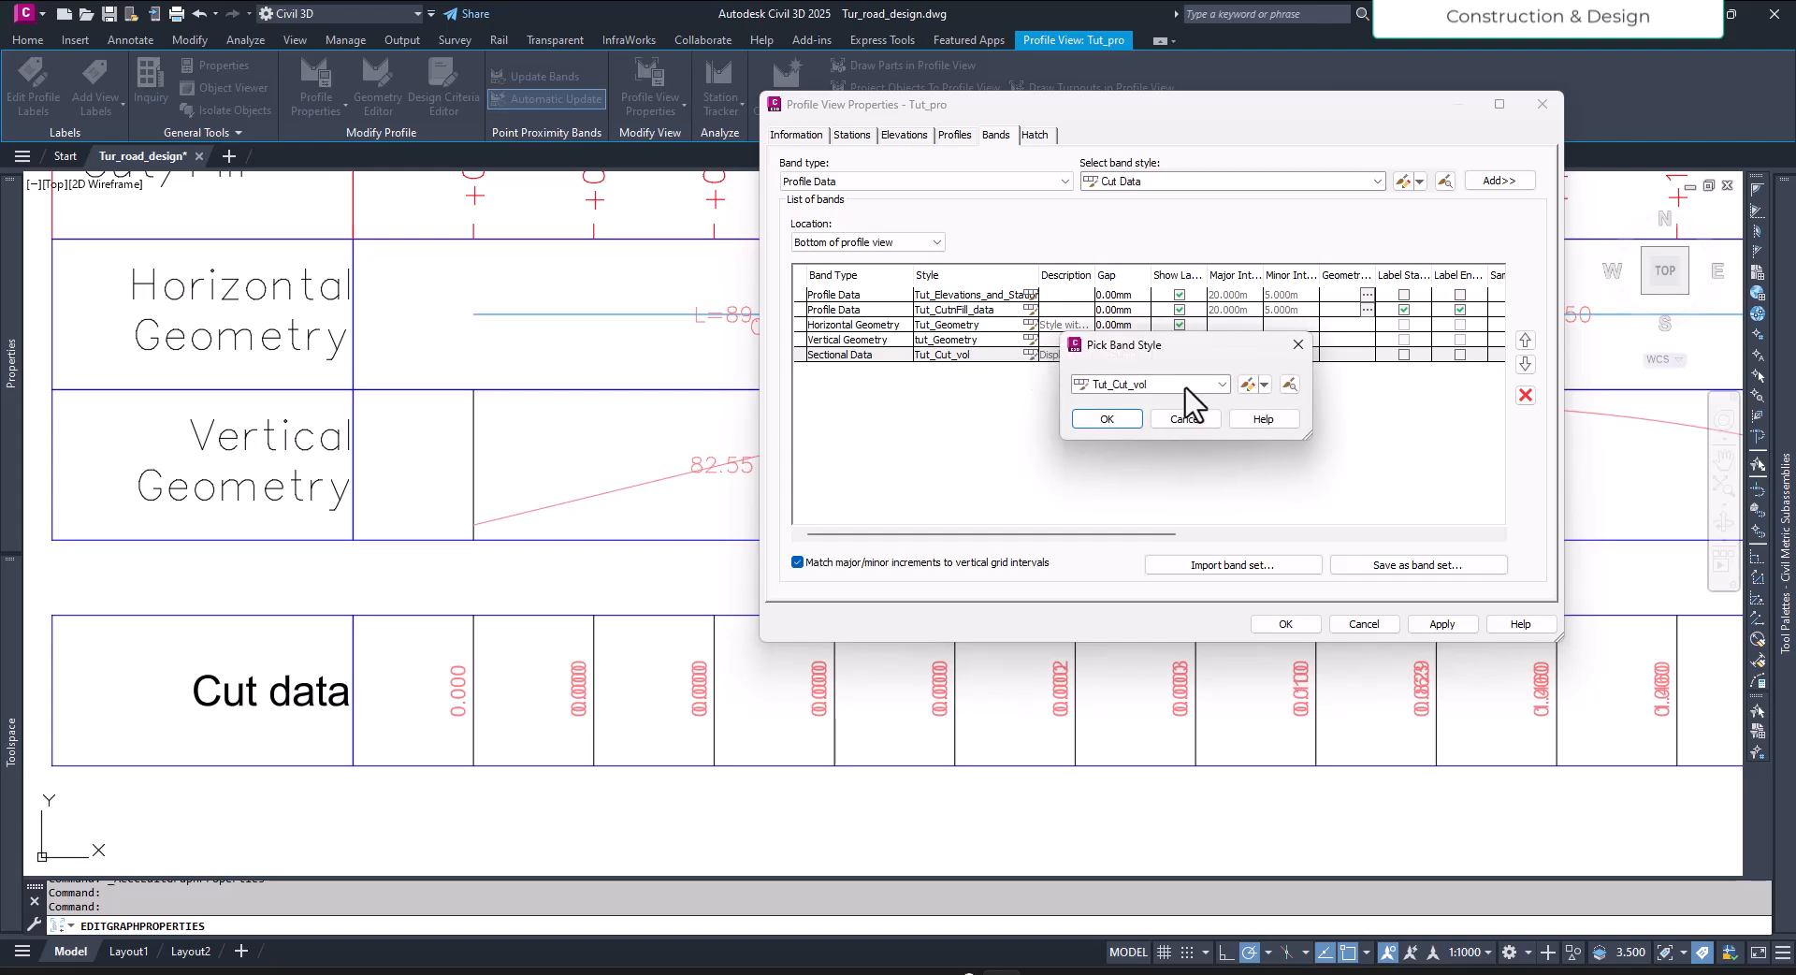
Step: Set the cut area component's X offset in Tut_Cut_vol's At Sample Line Station label to 2.5 mm and apply the changed band style
{"action": "left_click", "coordinate": [1240, 386]}
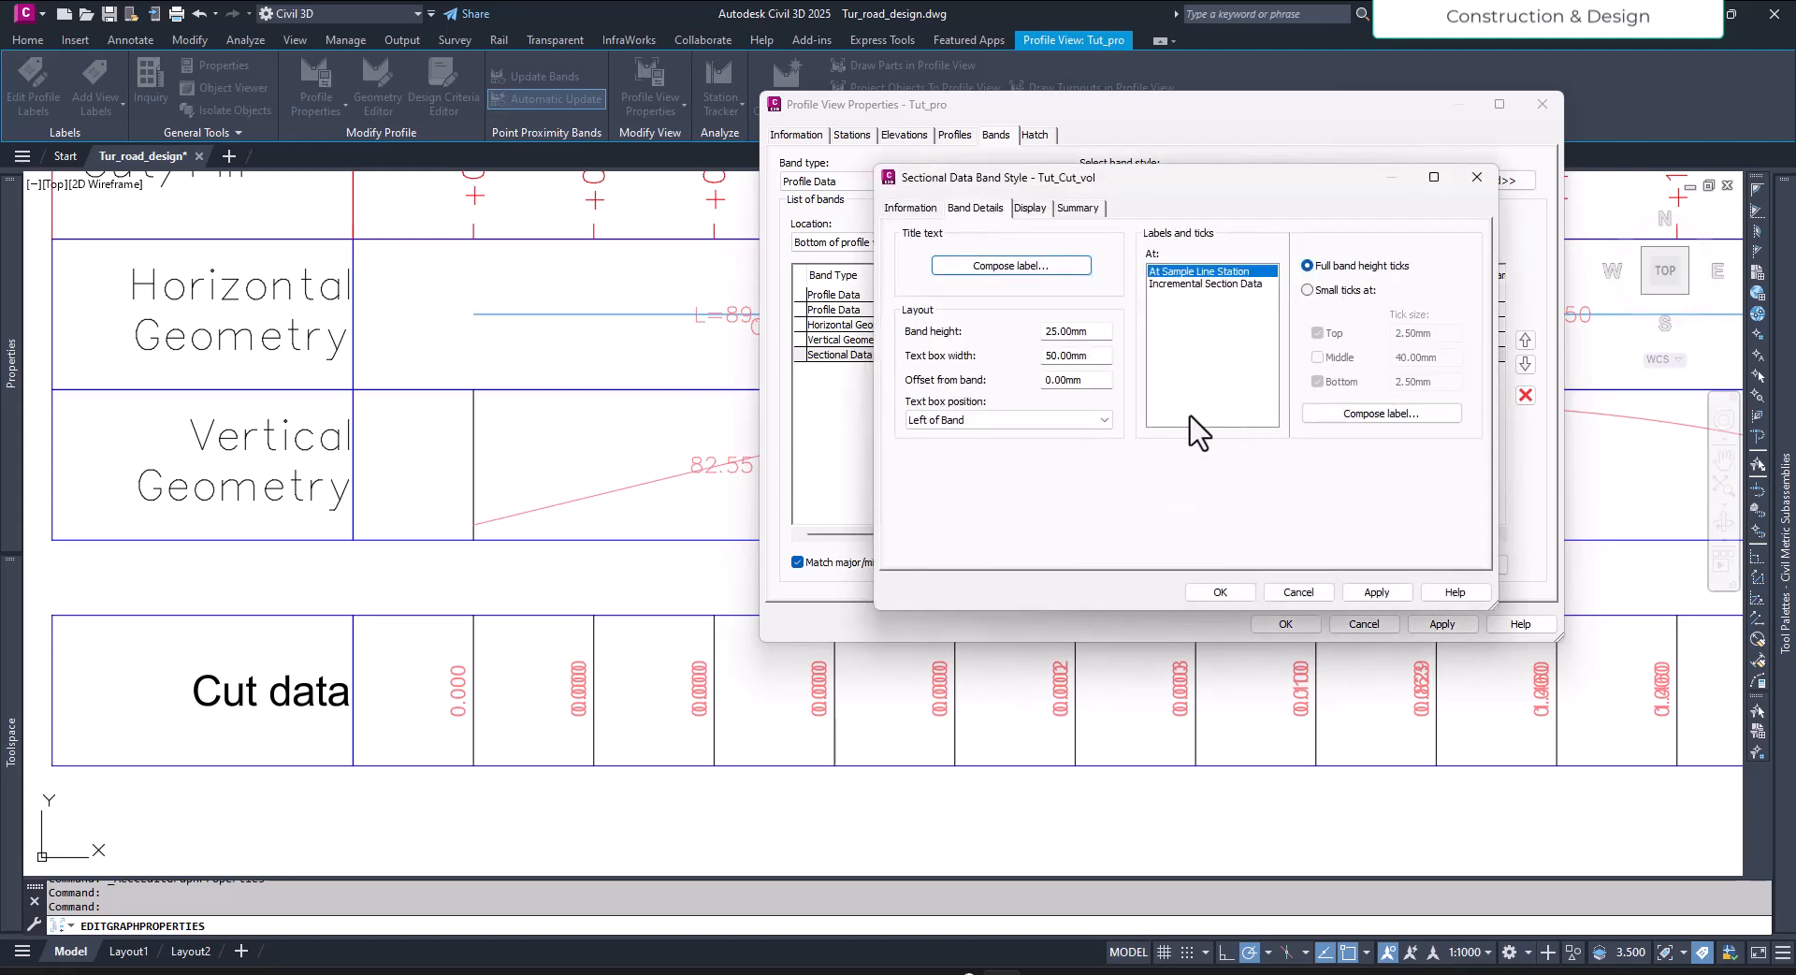
{"action": "left_click", "coordinate": [1375, 413]}
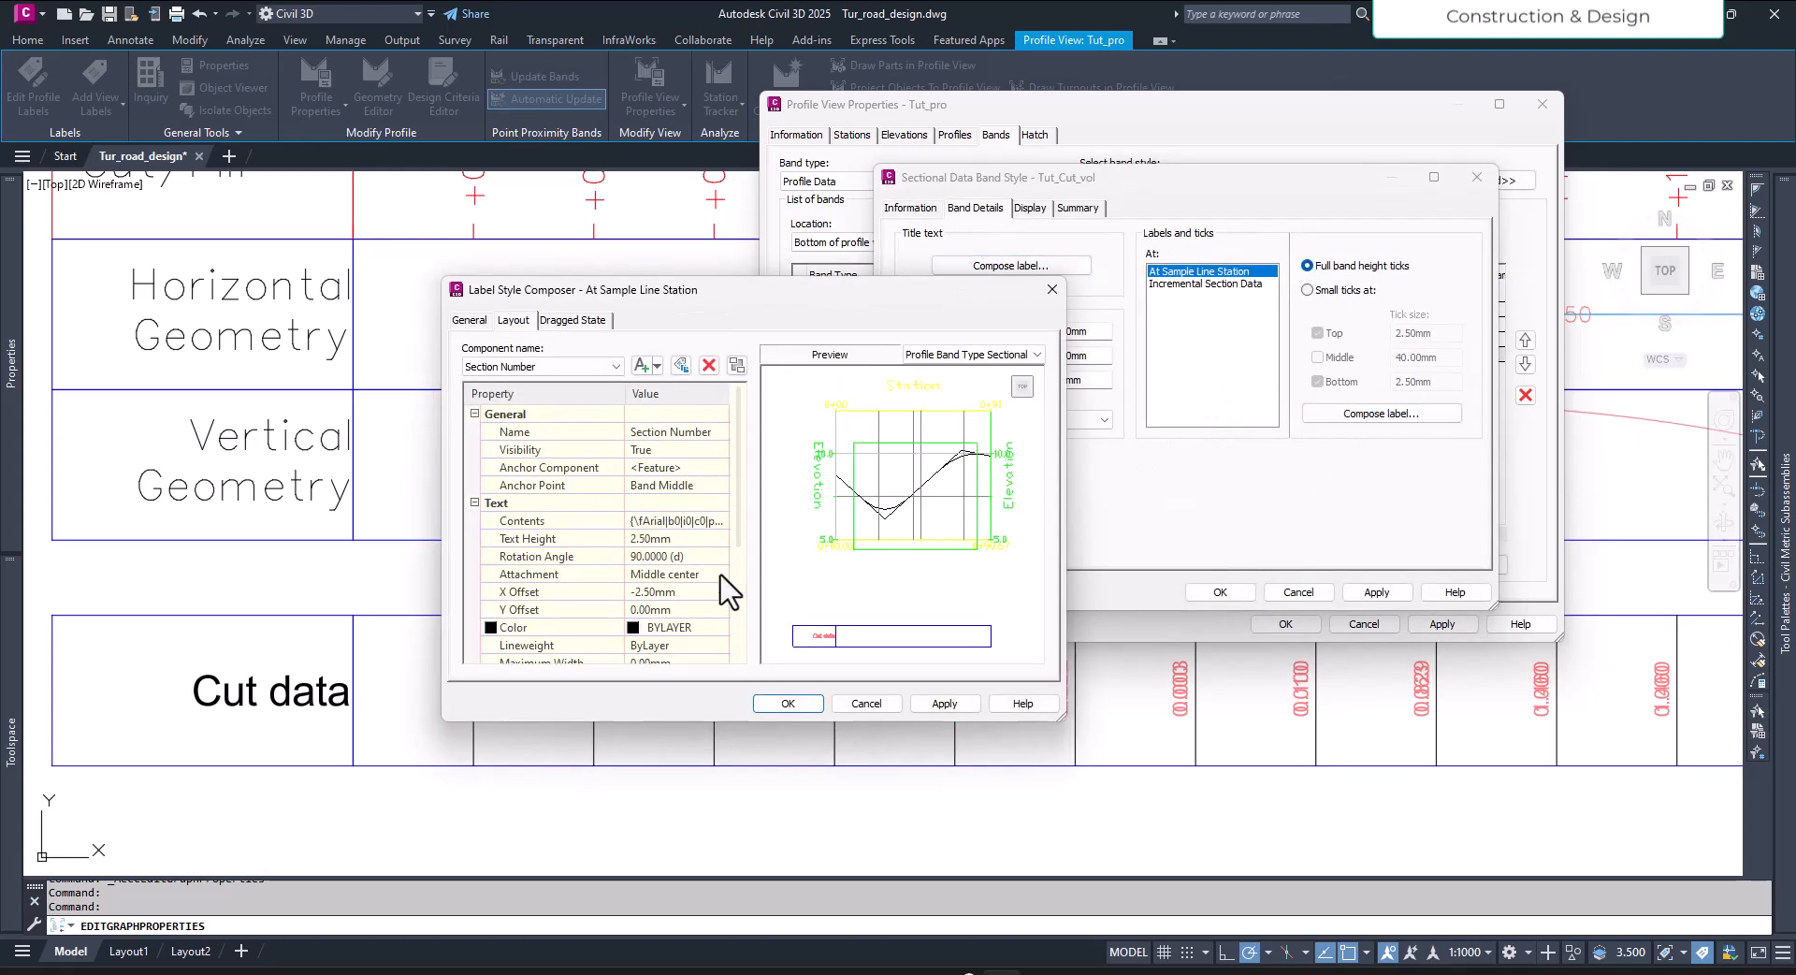
{"action": "left_click", "coordinate": [637, 591]}
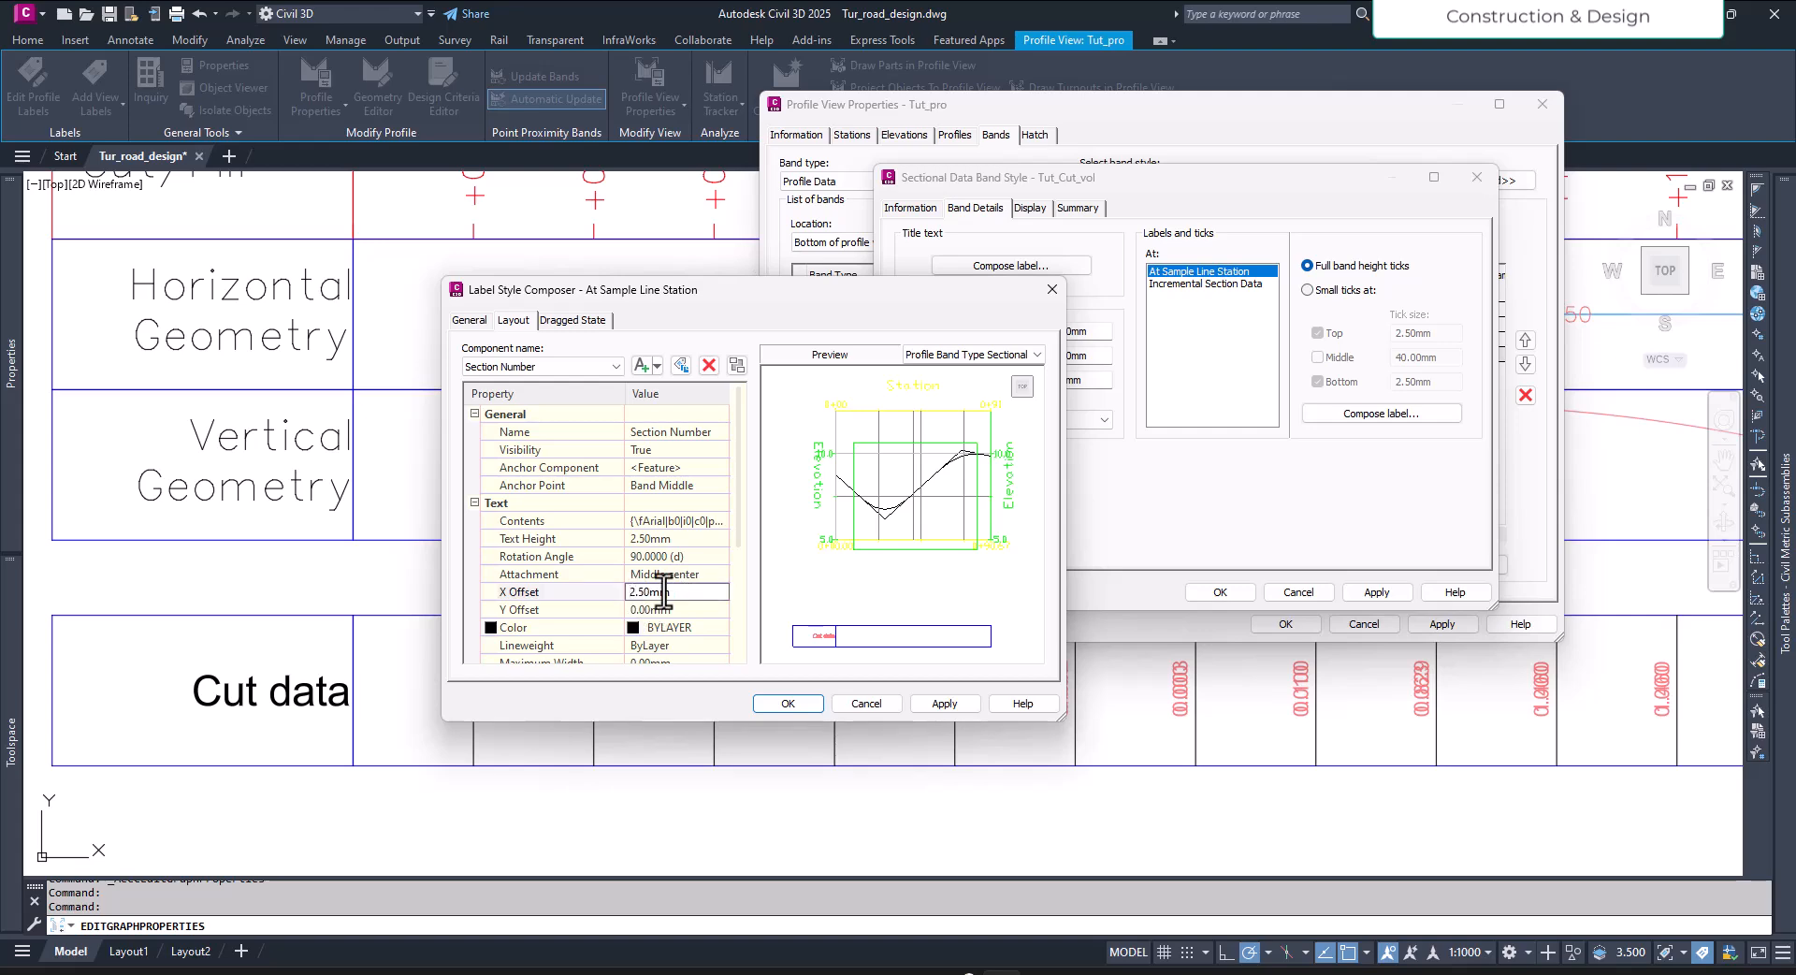
{"action": "left_click", "coordinate": [788, 704]}
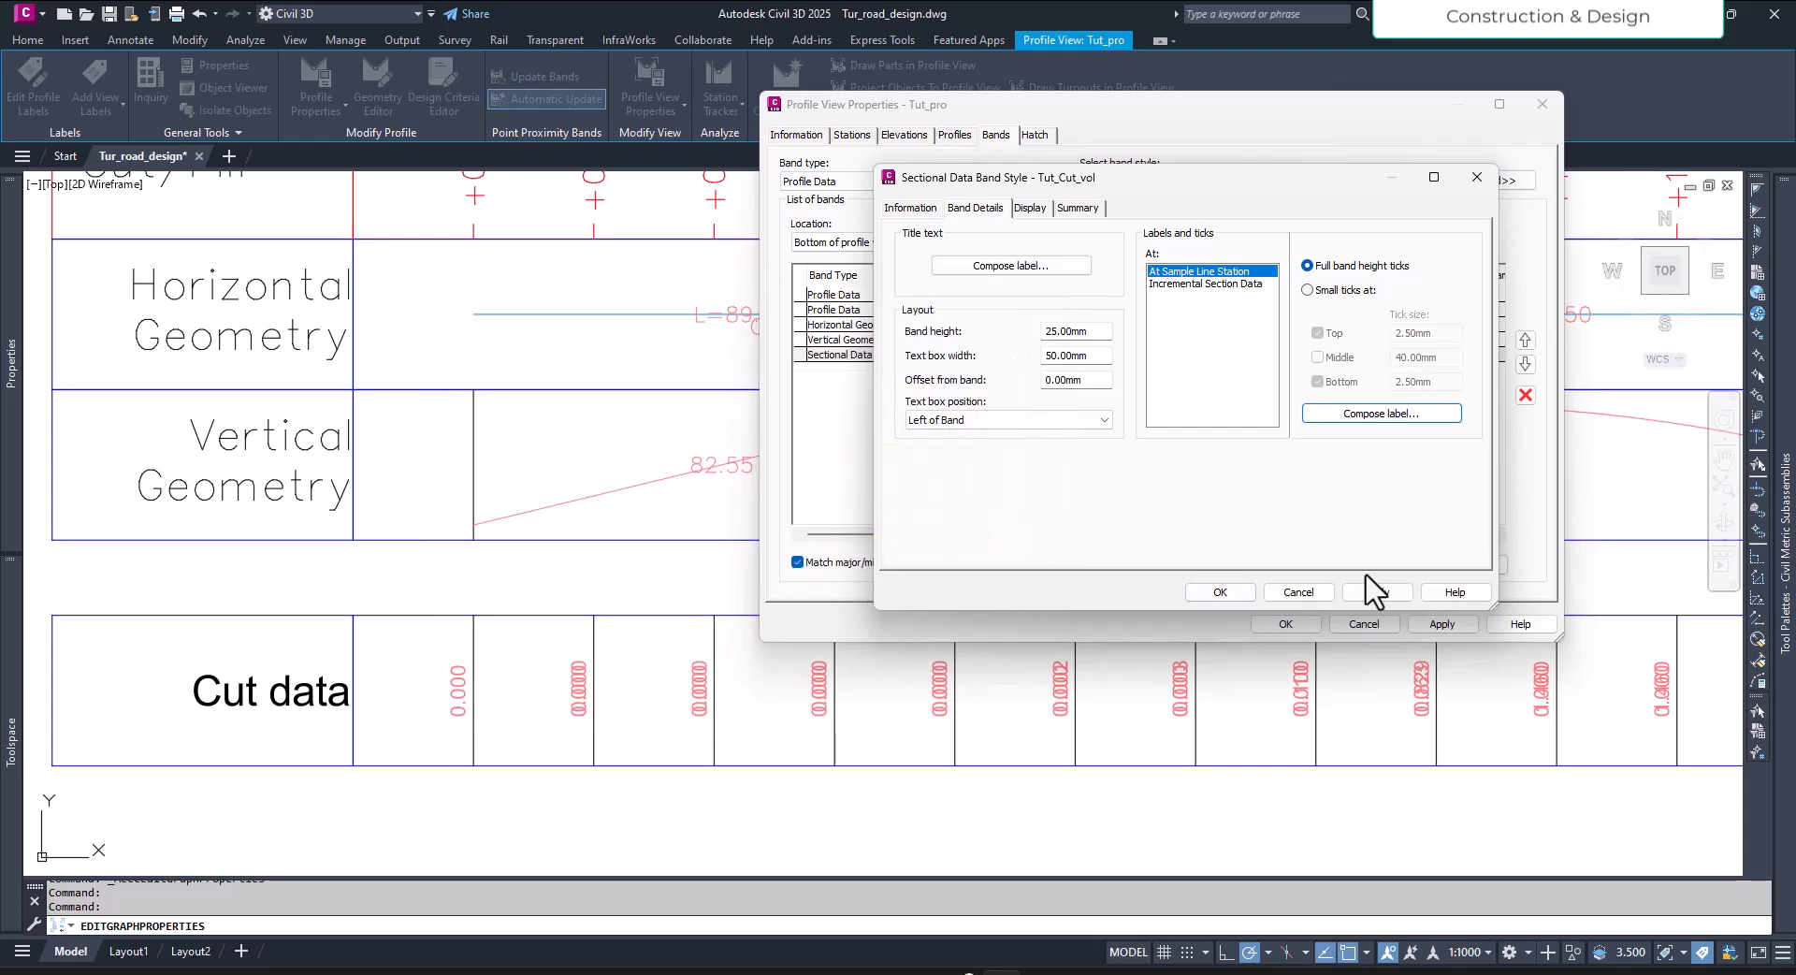
{"action": "left_click", "coordinate": [1221, 593]}
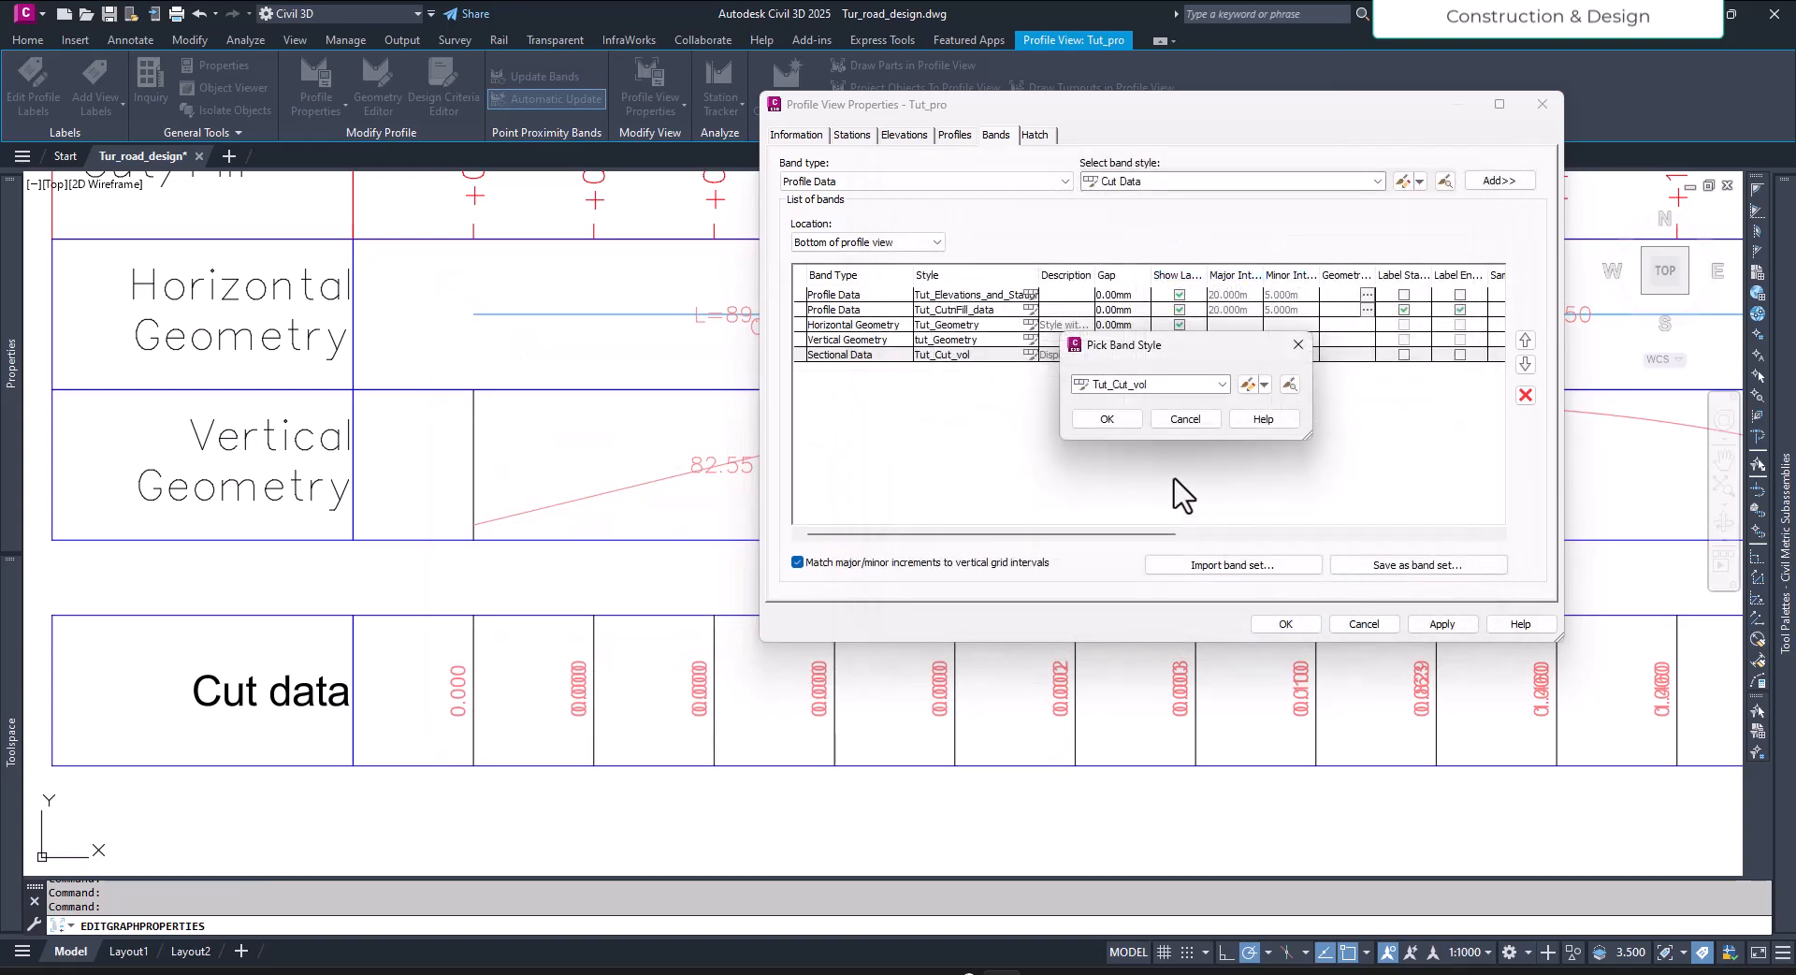
{"action": "left_click", "coordinate": [1109, 529]}
{"action": "left_click", "coordinate": [1442, 624]}
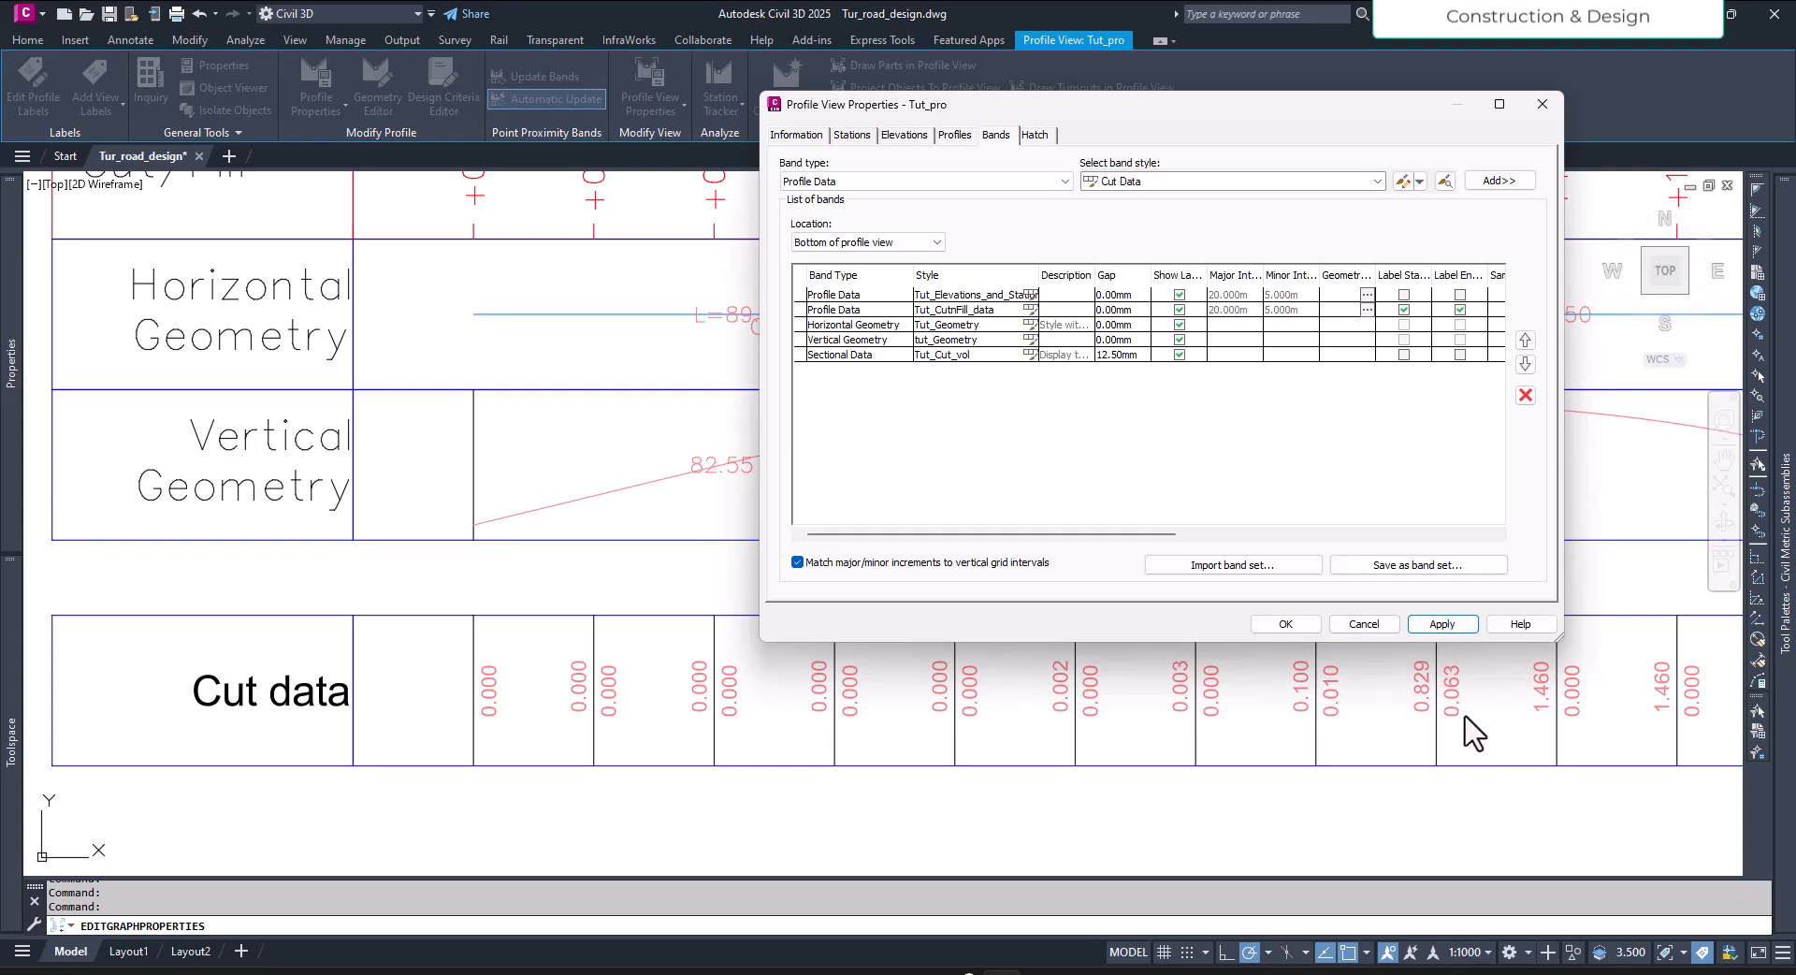
Step: Set the cumulative cut volume component's Y offset in the Incremental Section Data label to 0 mm, then apply the band style and close the profile view properties
{"action": "left_click", "coordinate": [1030, 355]}
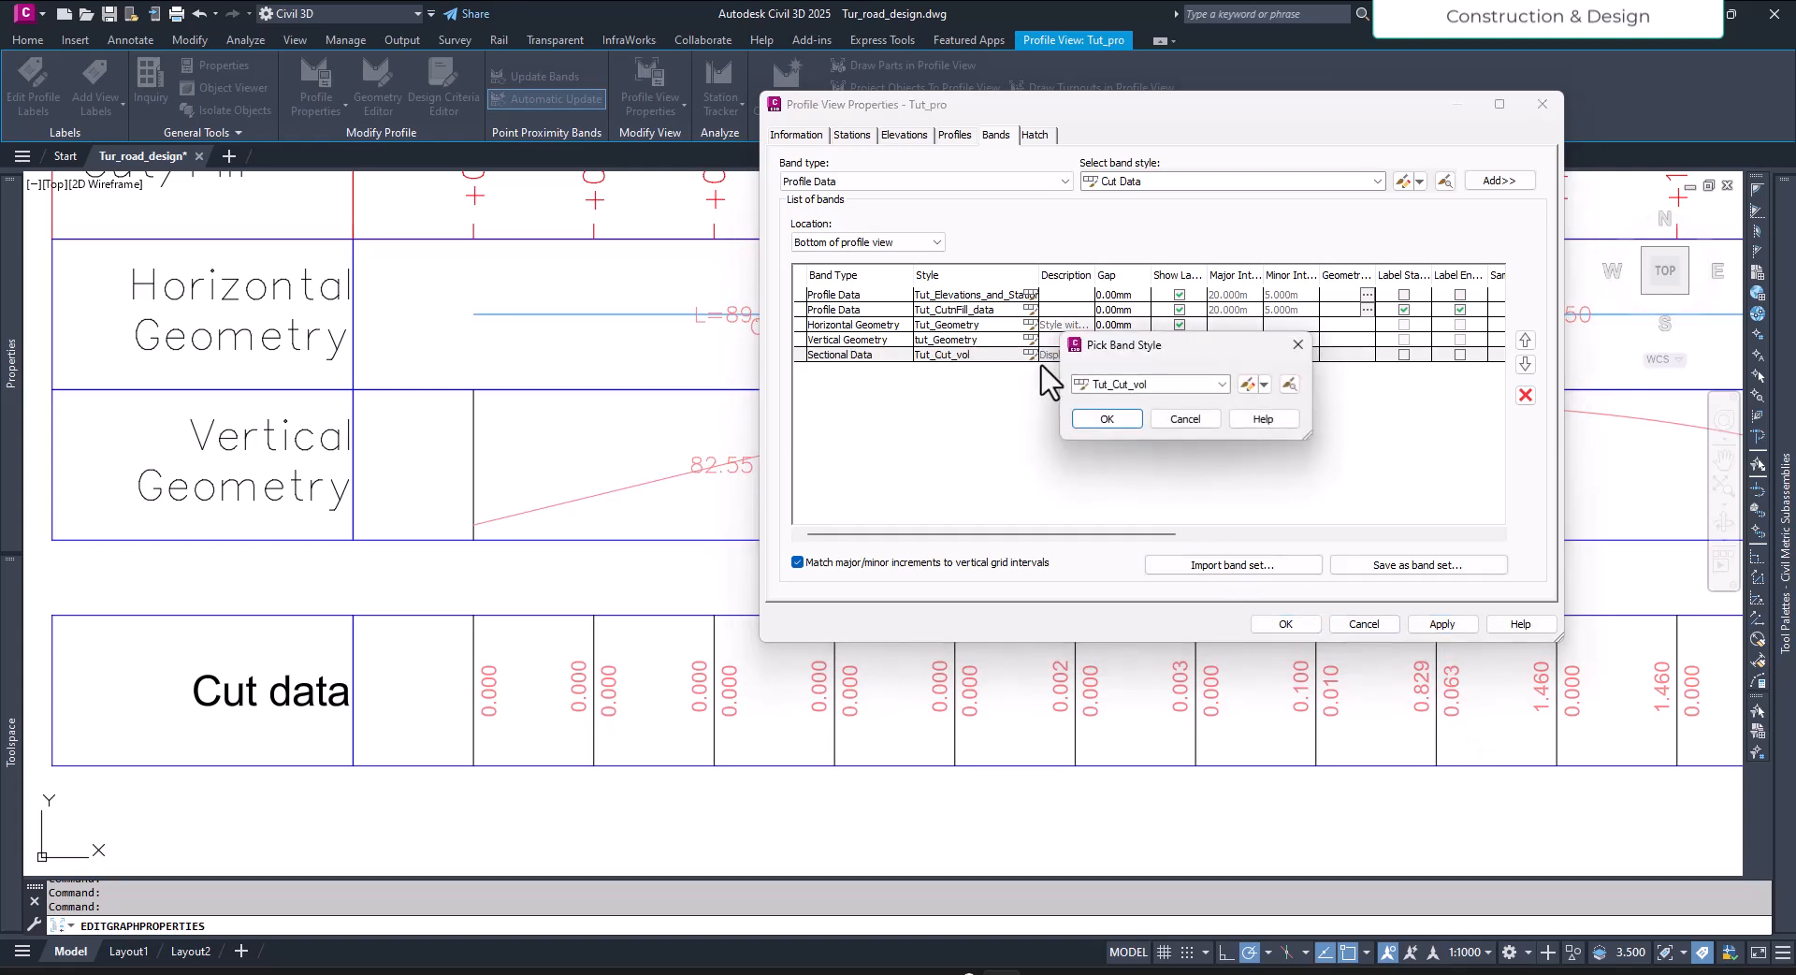
{"action": "left_click", "coordinate": [1241, 388]}
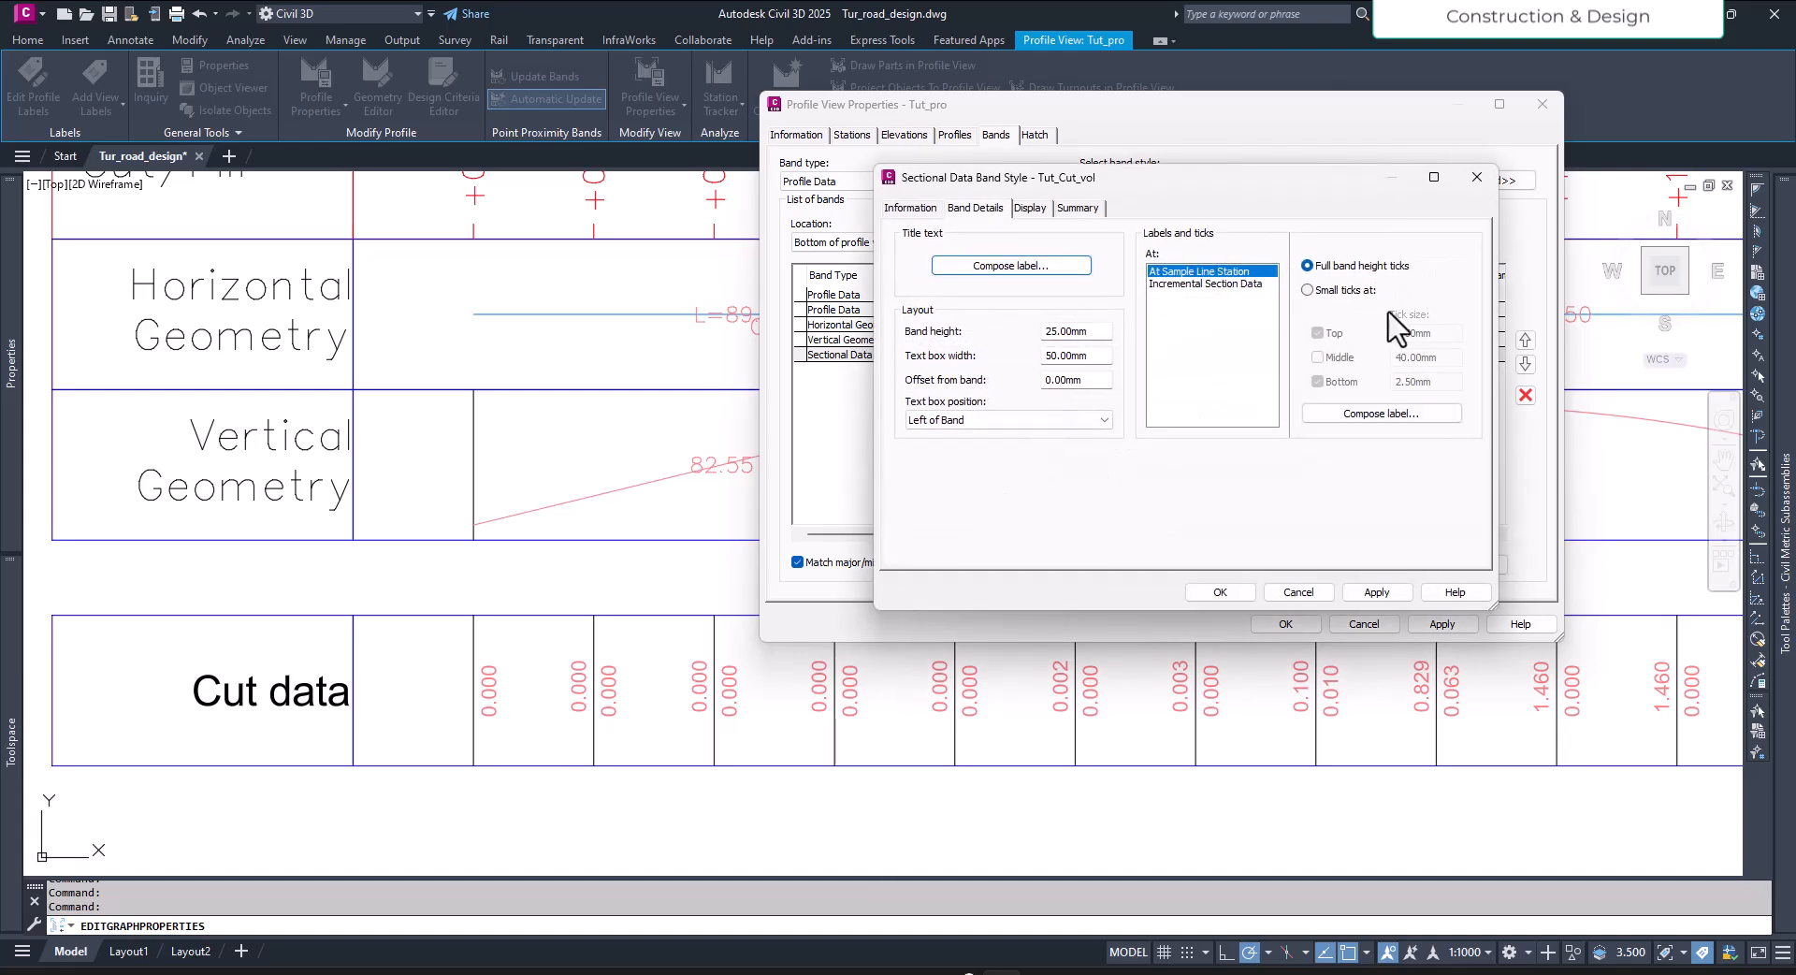
{"action": "left_click", "coordinate": [1230, 284]}
{"action": "left_click", "coordinate": [1377, 414]}
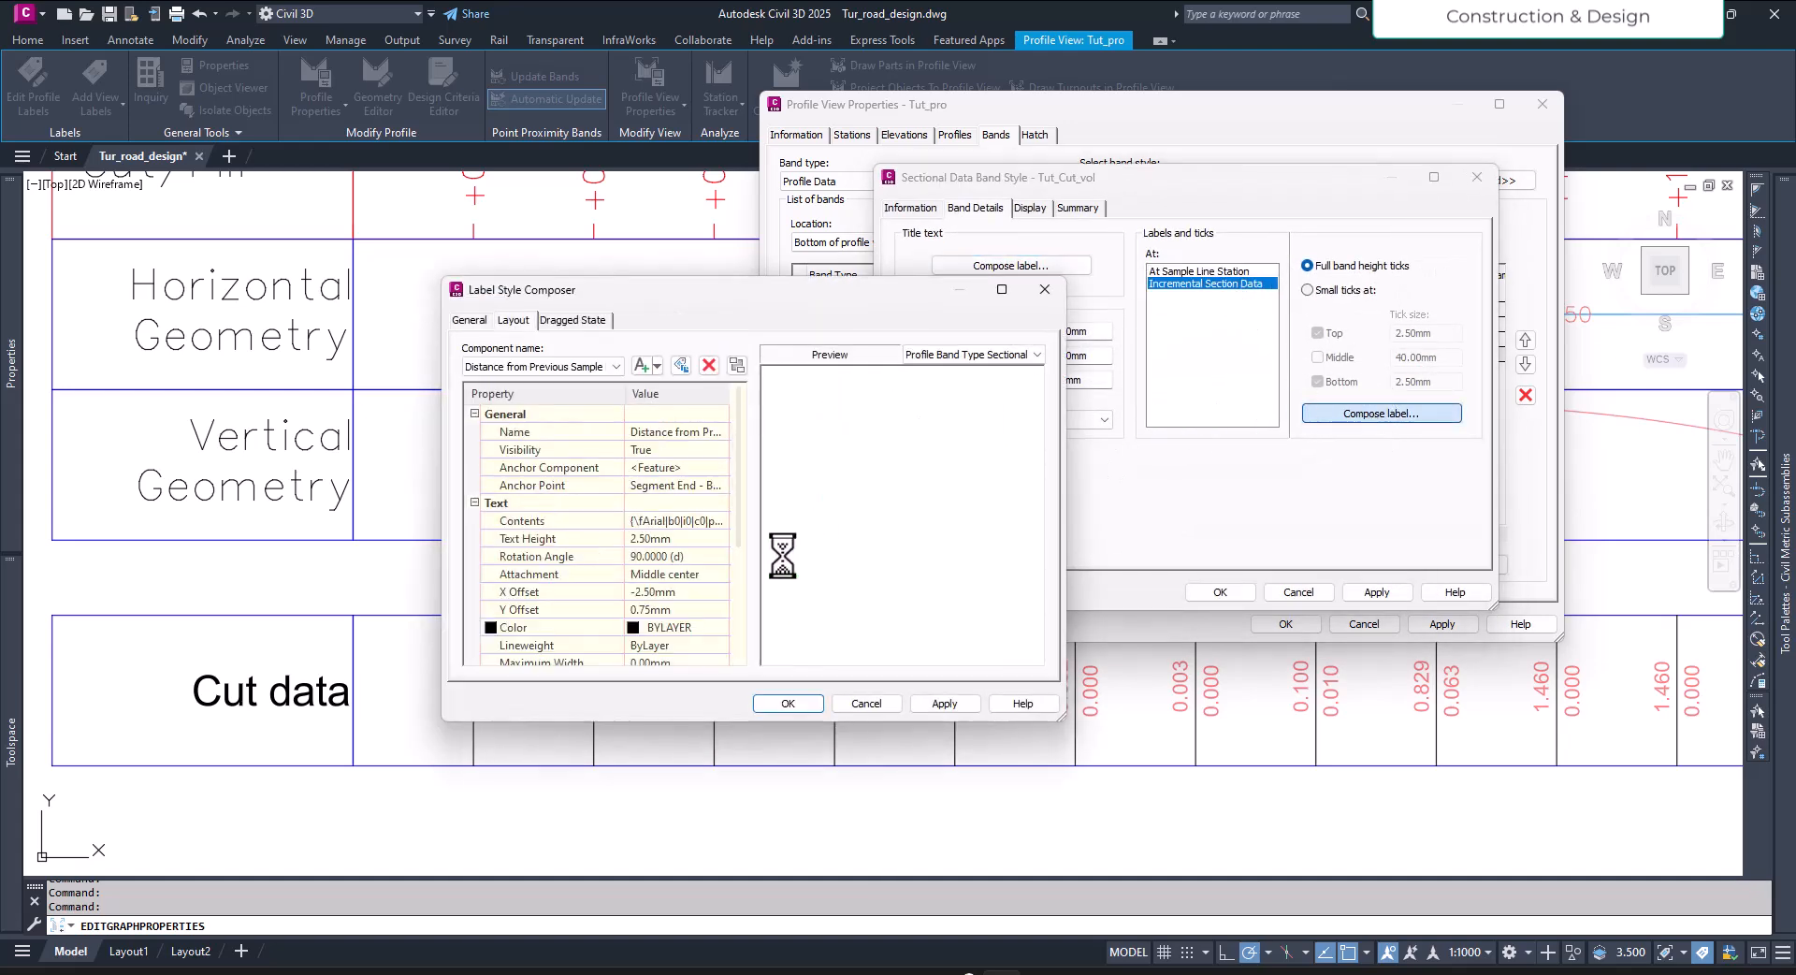
{"action": "left_click", "coordinate": [650, 609]}
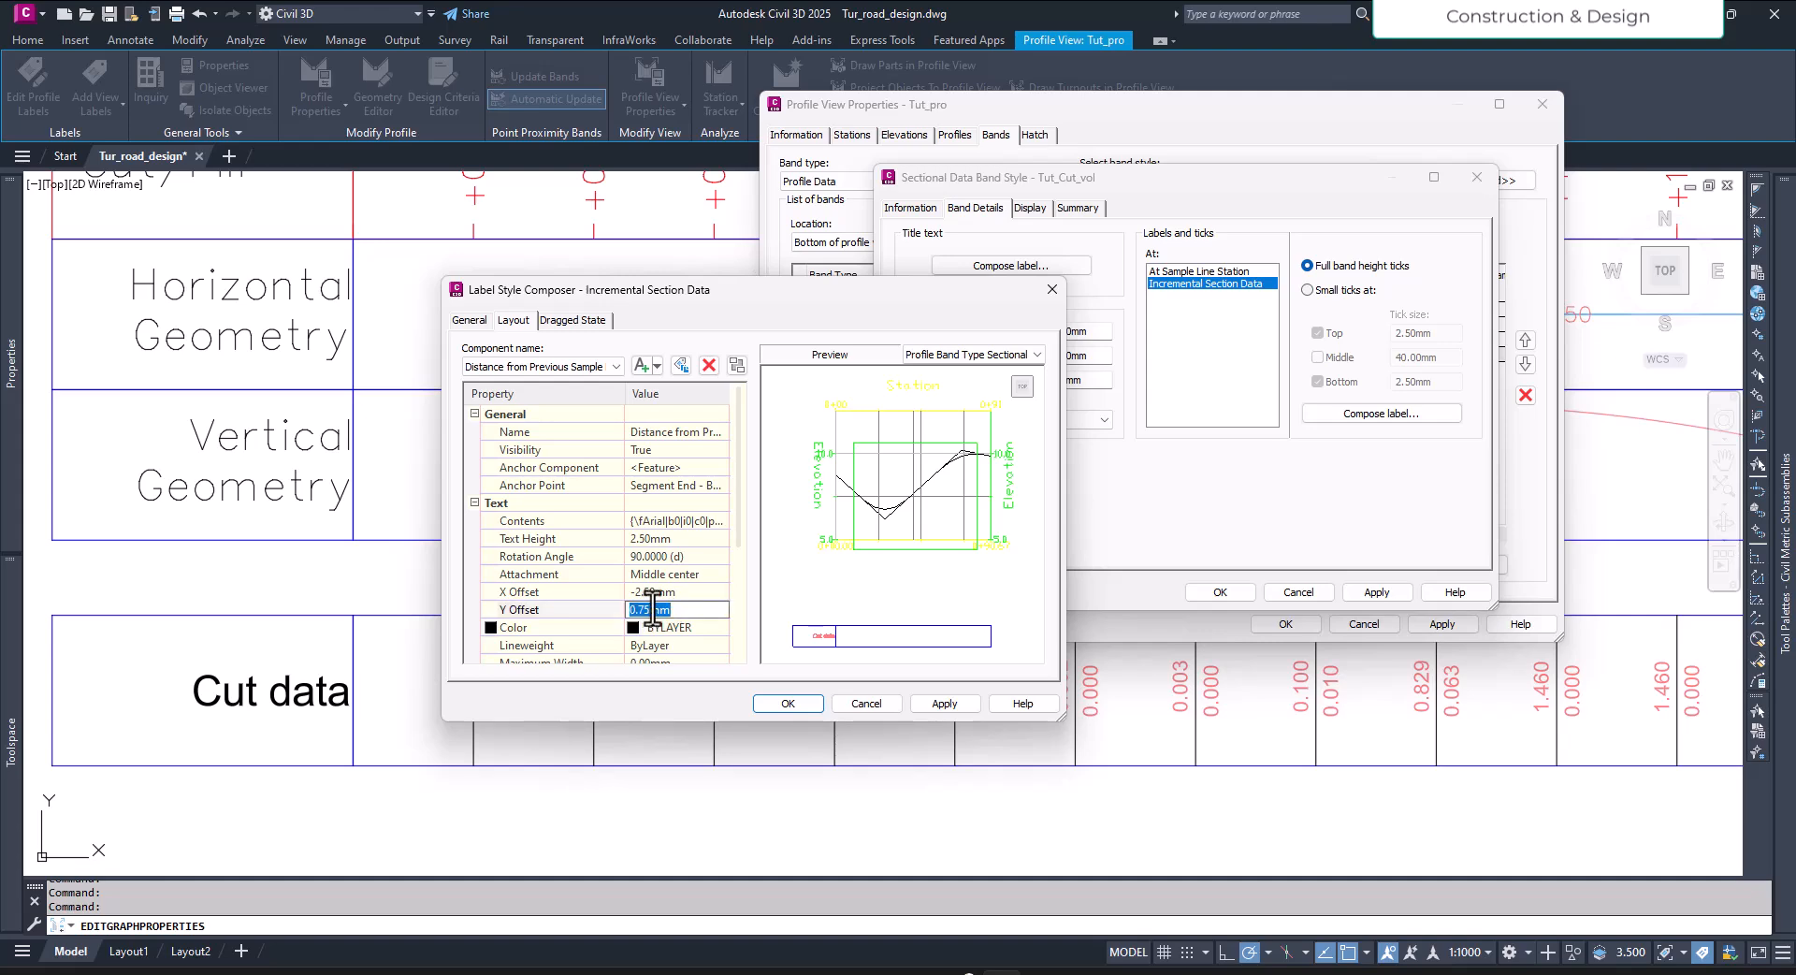
{"action": "key", "text": "Return"}
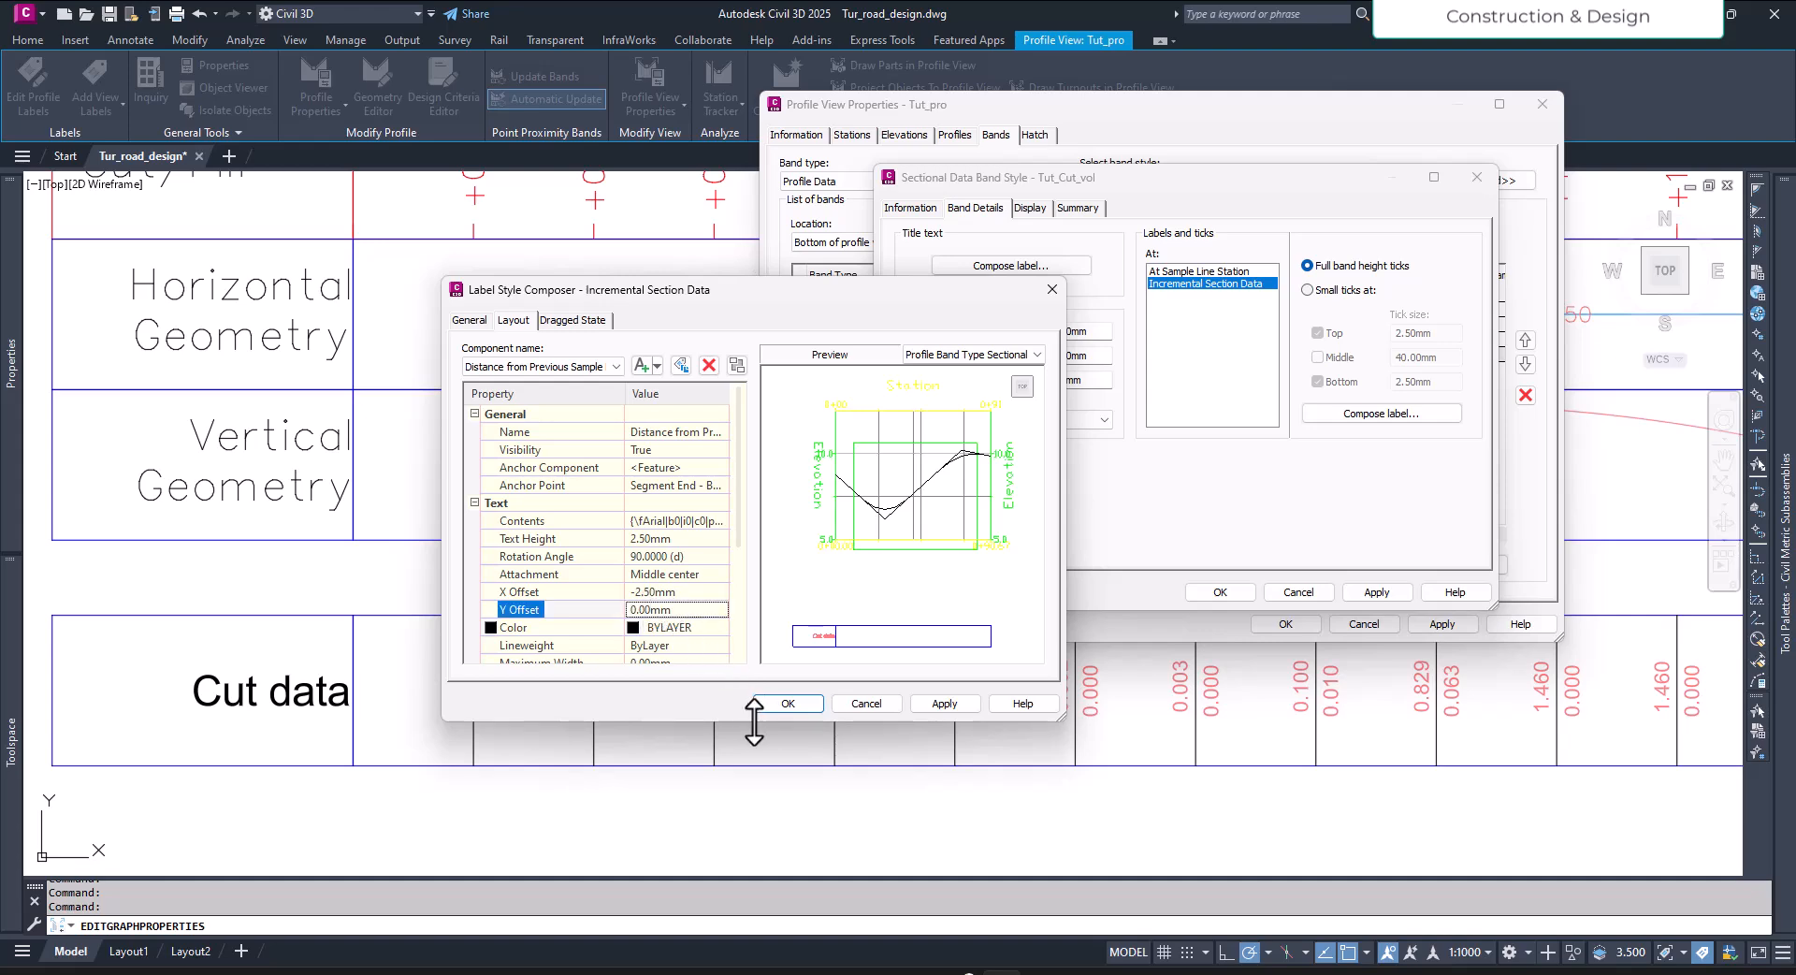
{"action": "left_click", "coordinate": [782, 703]}
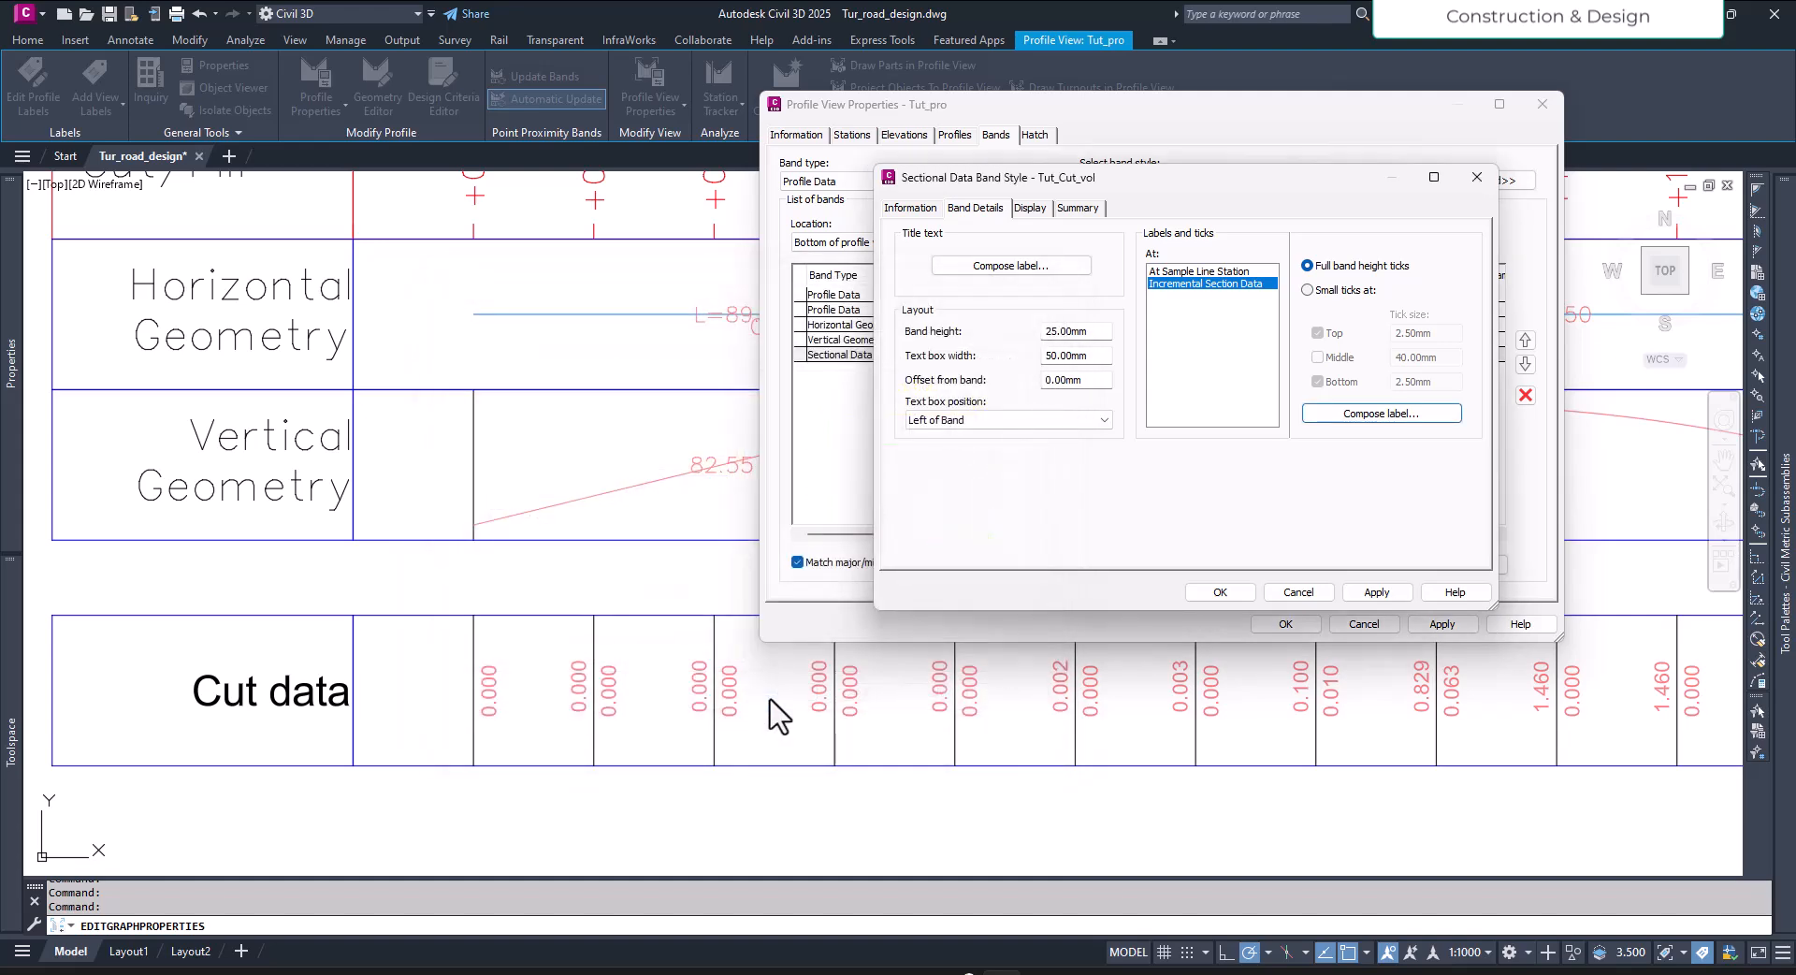
{"action": "left_click", "coordinate": [1244, 589]}
{"action": "left_click", "coordinate": [1109, 419]}
{"action": "left_click", "coordinate": [1436, 626]}
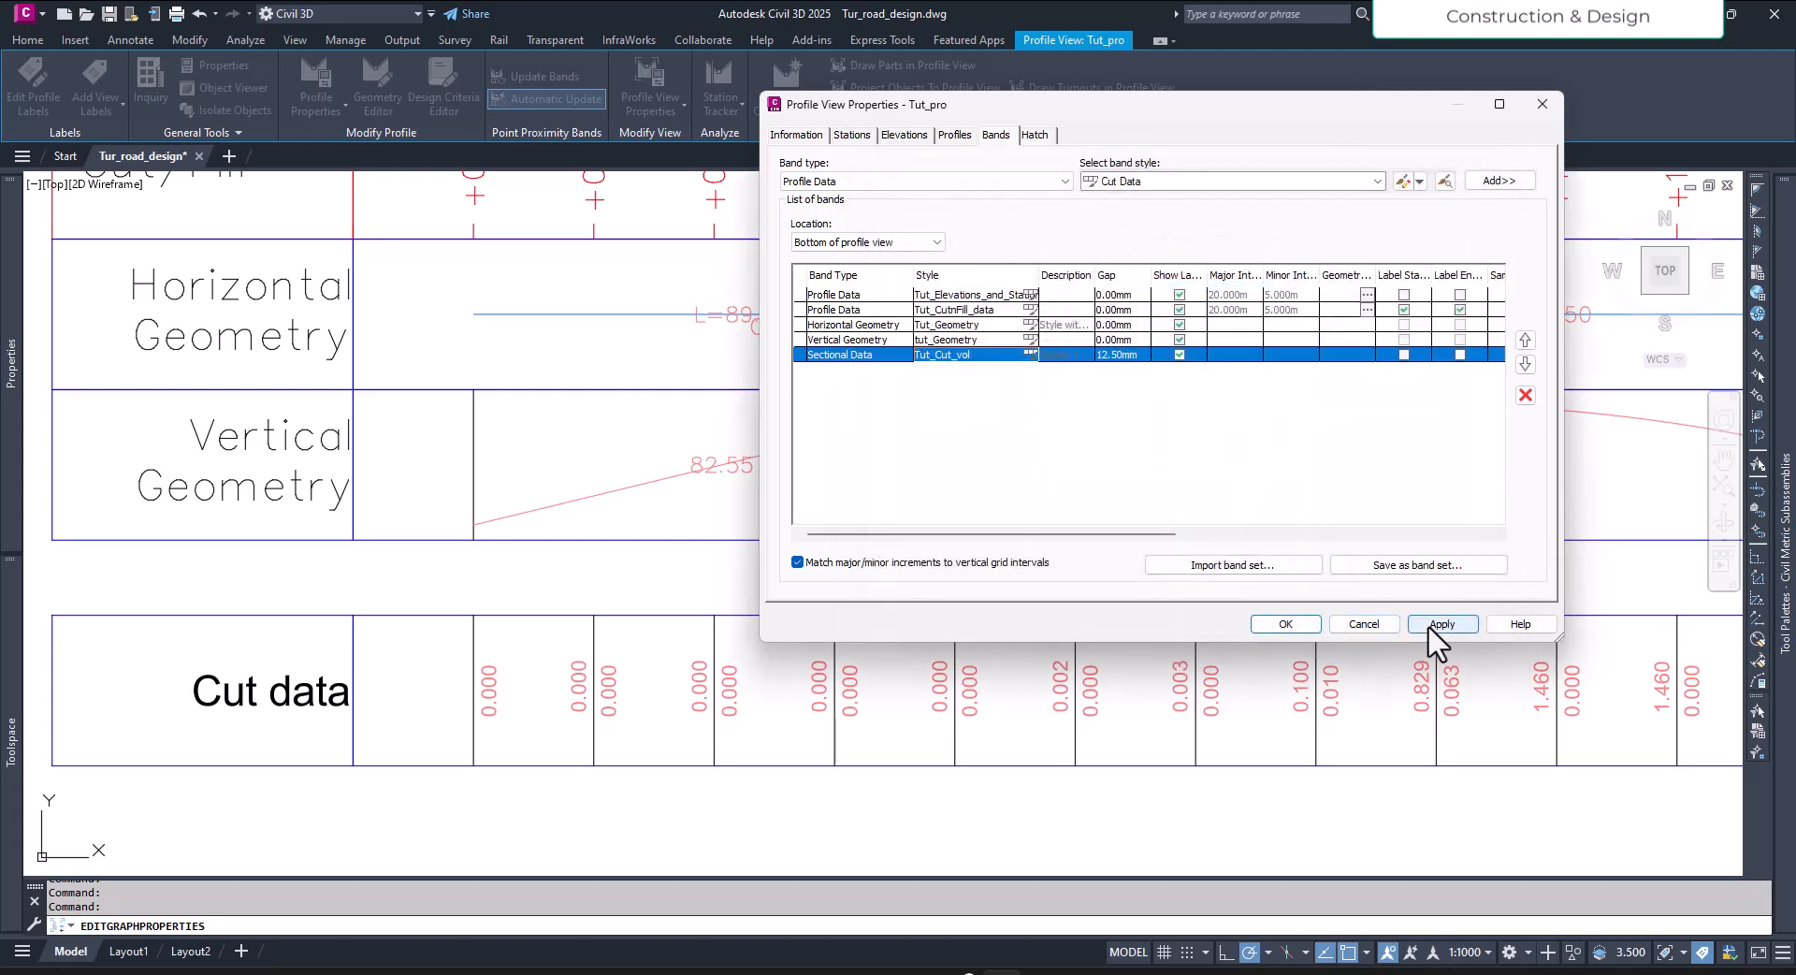
{"action": "left_click", "coordinate": [1274, 629]}
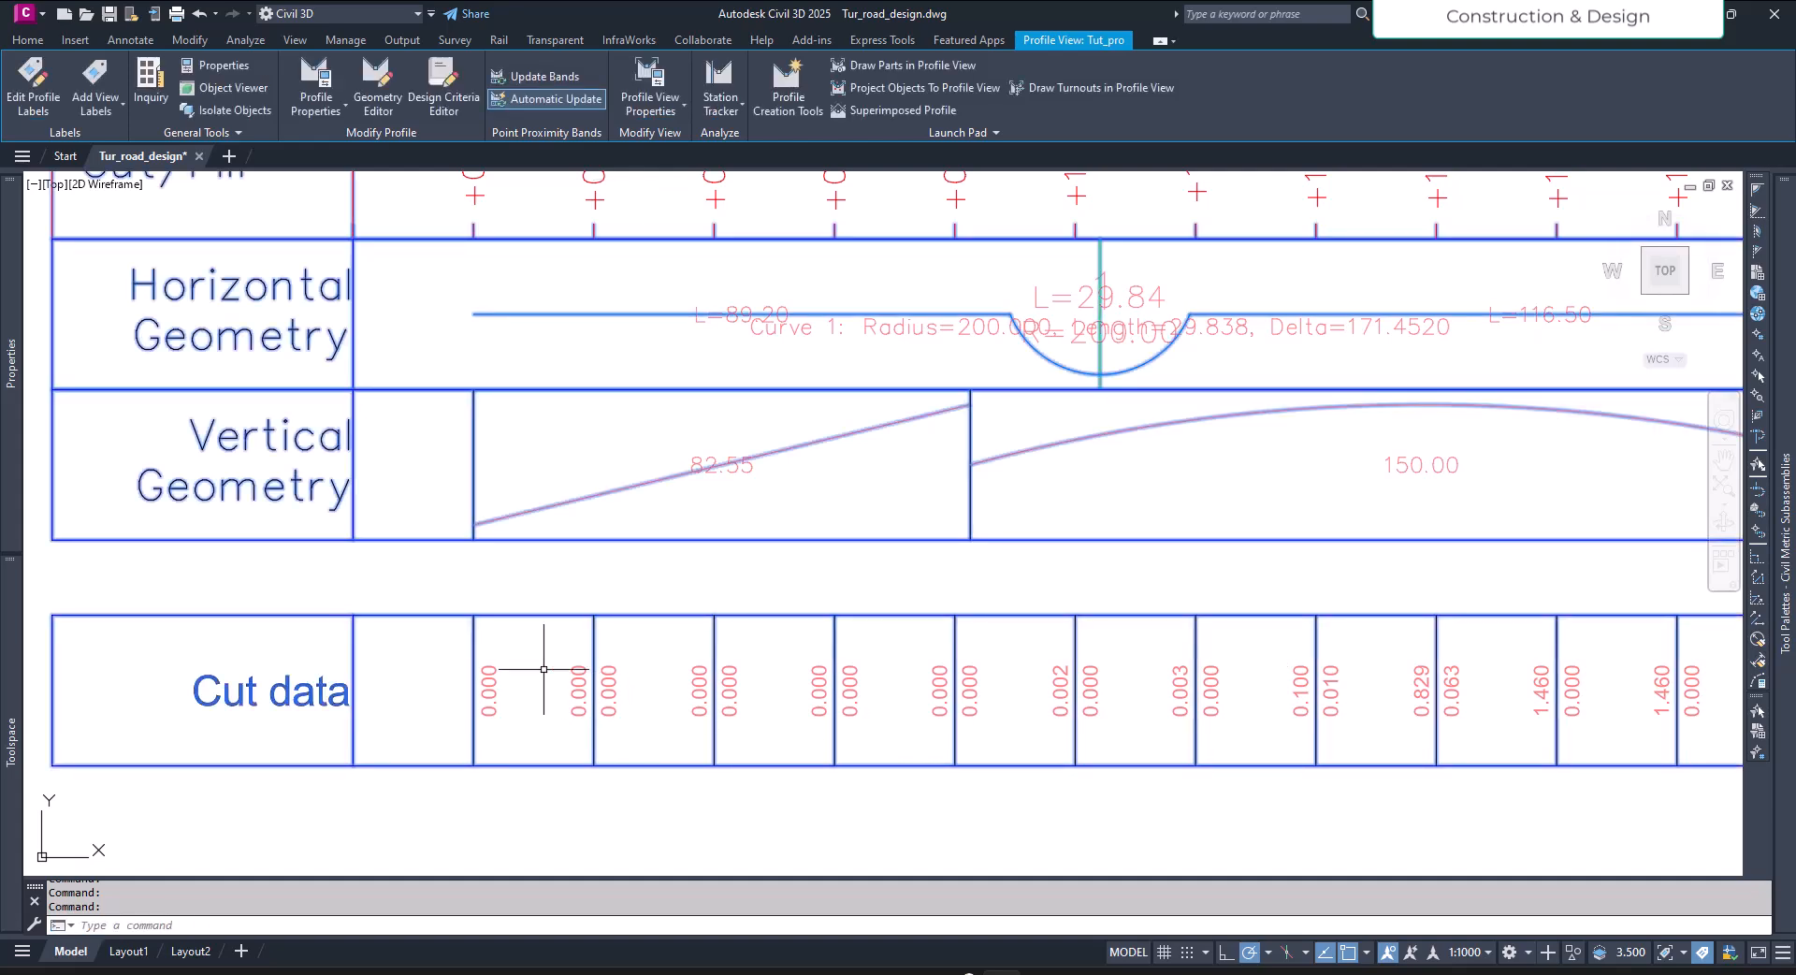
Step: Examine the cut areas and cumulative cut volumes beside the sample lines along the whole Cut data band
{"action": "scroll", "coordinate": [543, 669], "scroll_direction": "down", "scroll_amount": 3}
{"action": "scroll", "coordinate": [1403, 687], "scroll_direction": "up", "scroll_amount": 5}
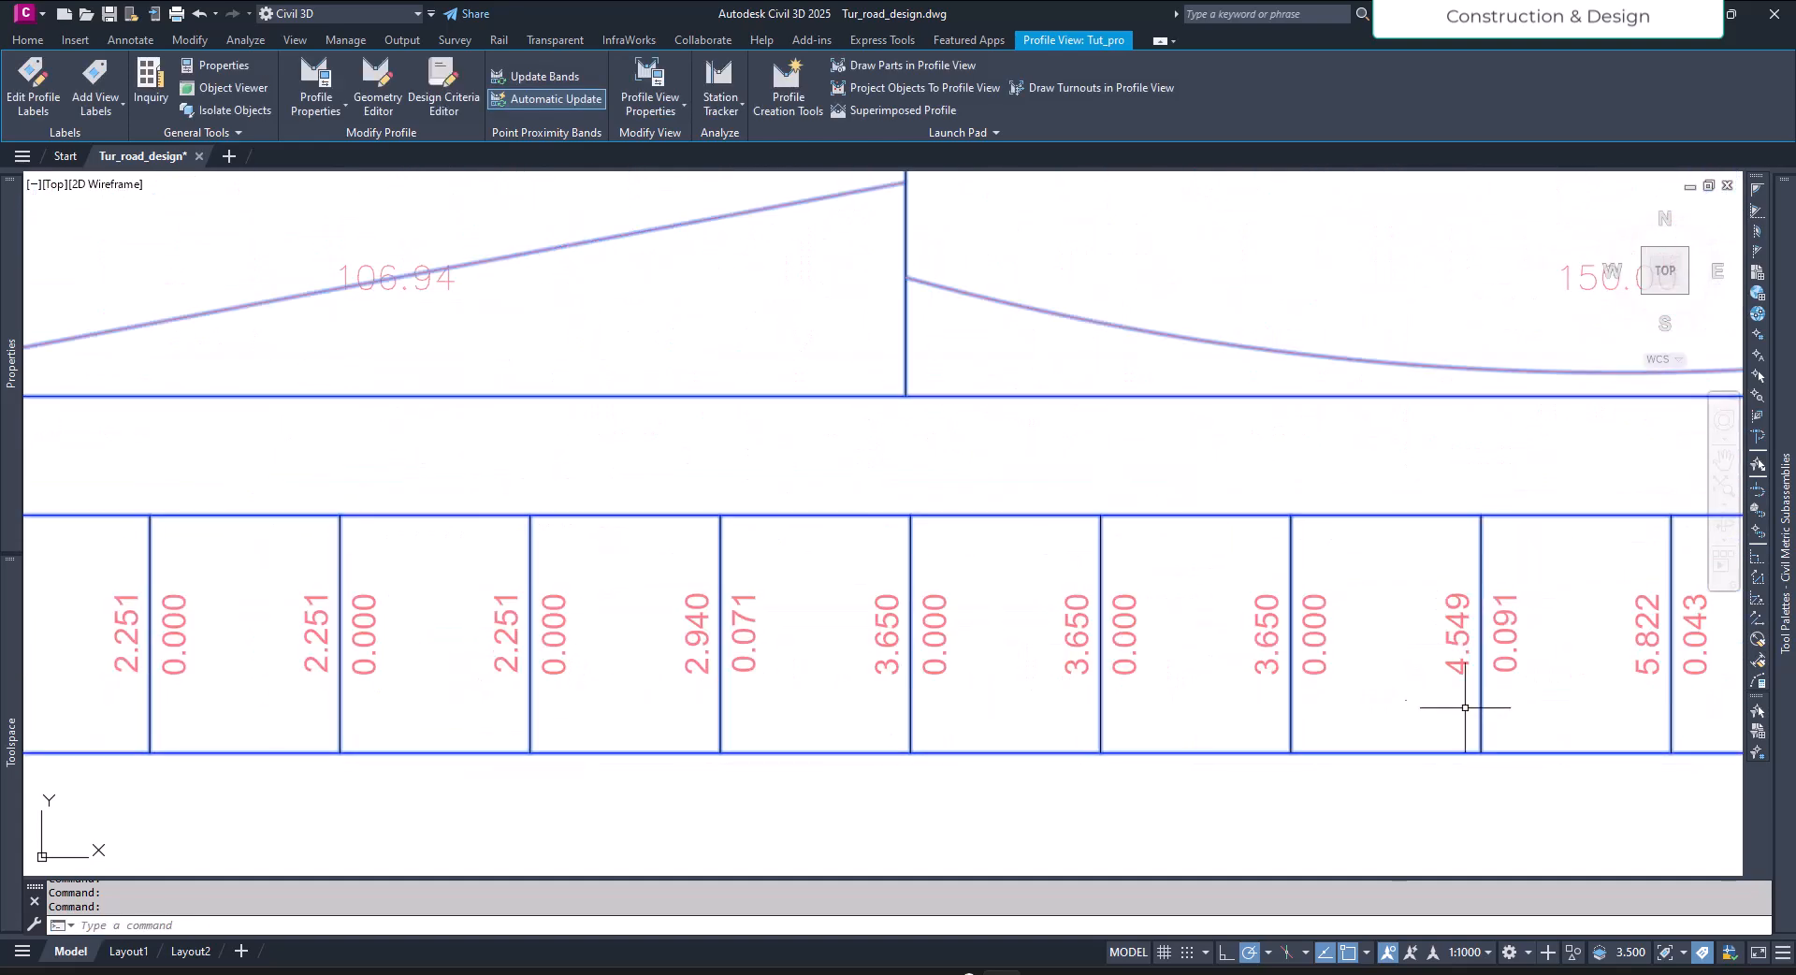
{"action": "middle_click_drag", "start_coordinate": [1584, 707], "coordinate": [1142, 673]}
{"action": "middle_click_drag", "start_coordinate": [1319, 680], "coordinate": [1171, 674]}
{"action": "middle_click_drag", "start_coordinate": [1385, 675], "coordinate": [1031, 691]}
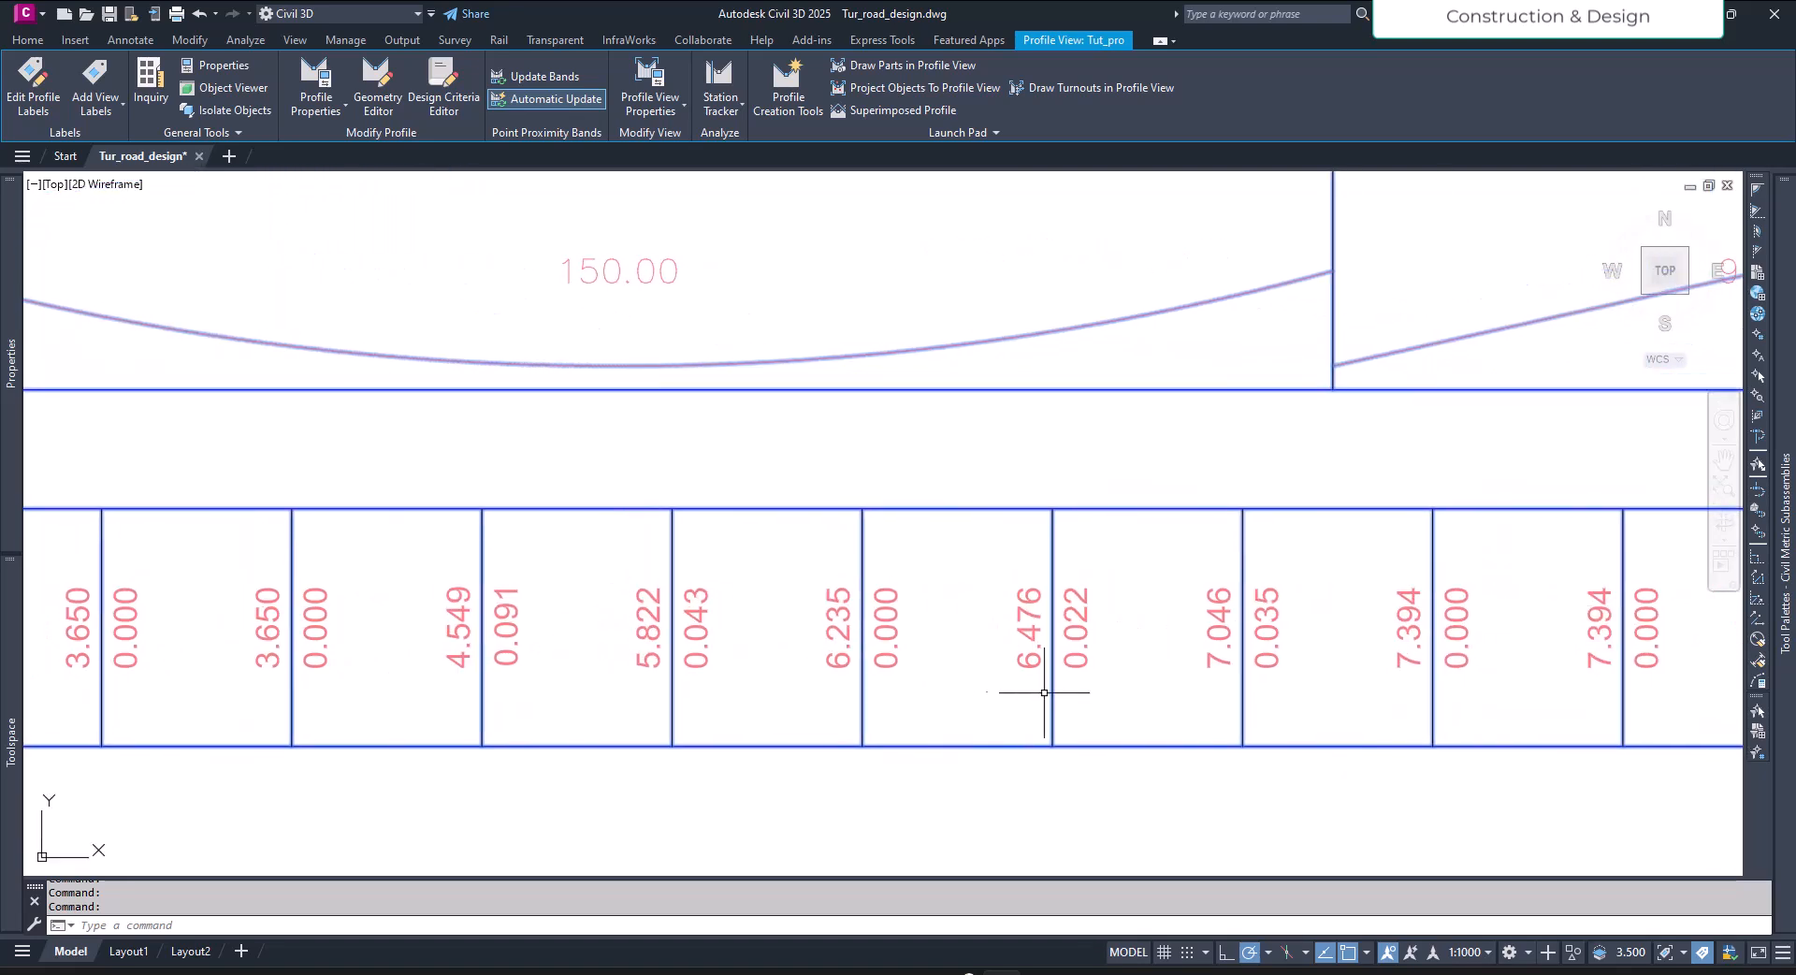
{"action": "scroll", "coordinate": [1163, 642], "scroll_direction": "down", "scroll_amount": 3}
{"action": "middle_click_drag", "start_coordinate": [1431, 689], "coordinate": [877, 678]}
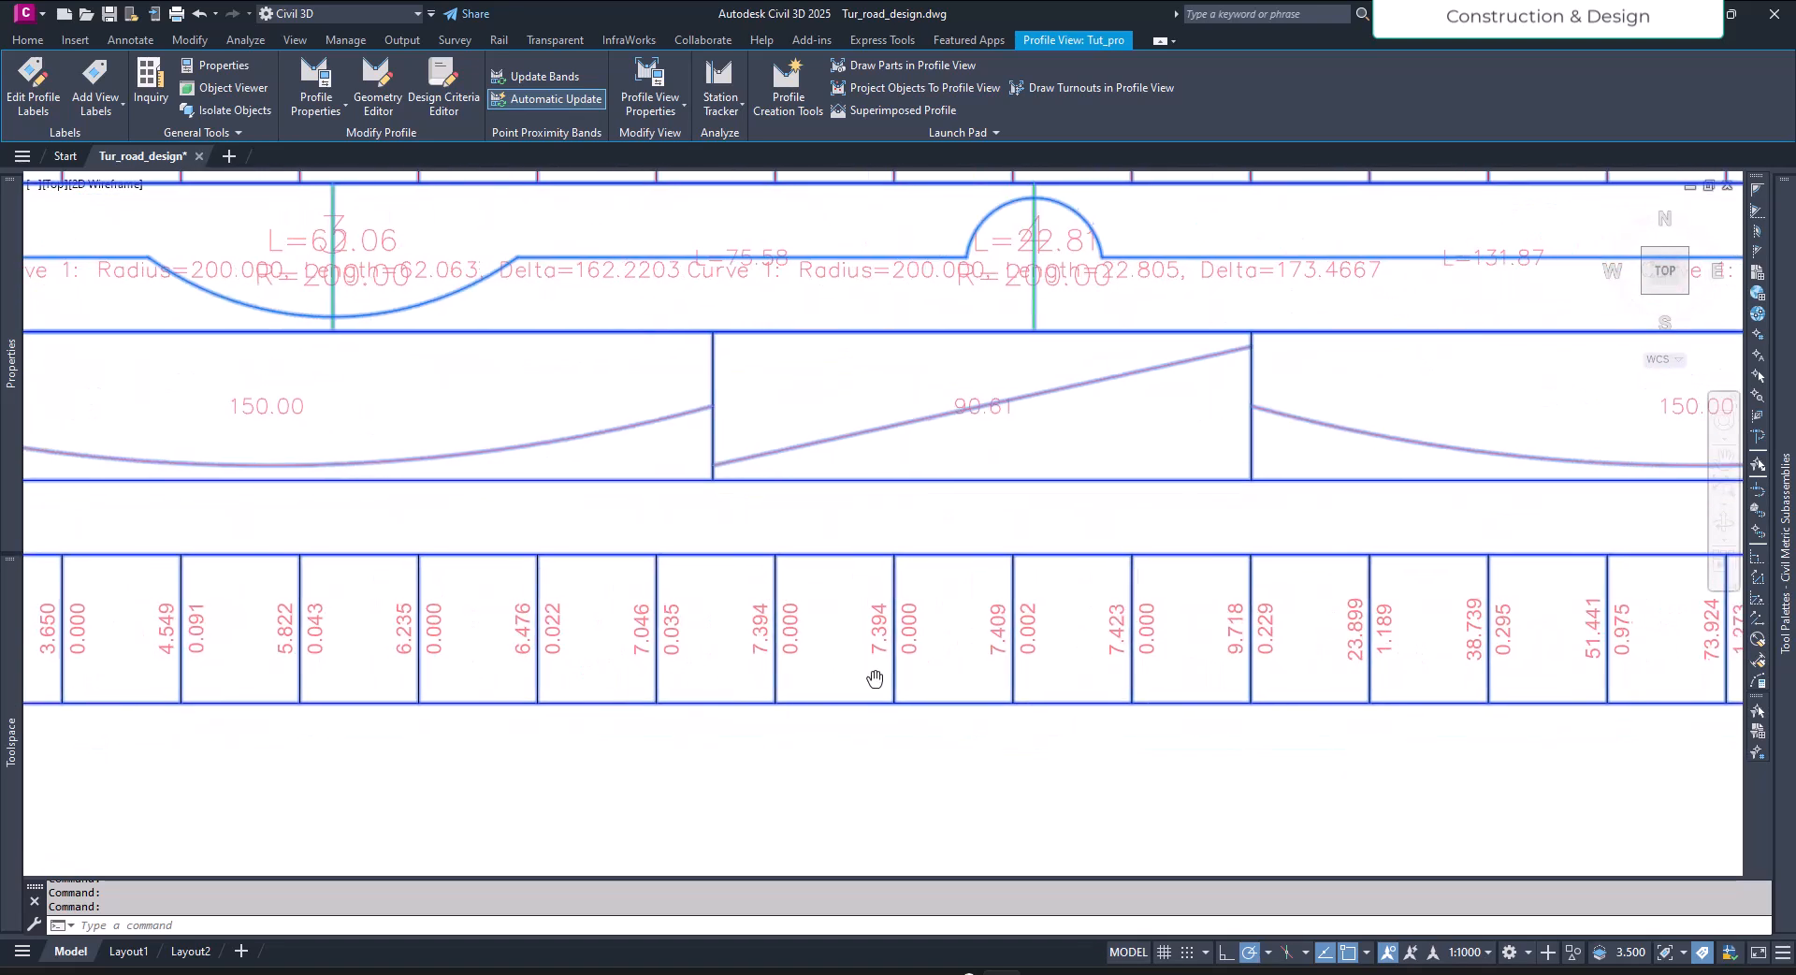
{"action": "middle_click_drag", "start_coordinate": [1375, 682], "coordinate": [802, 682]}
{"action": "middle_click_drag", "start_coordinate": [1283, 721], "coordinate": [911, 715]}
{"action": "middle_click_drag", "start_coordinate": [1212, 706], "coordinate": [758, 697]}
{"action": "scroll", "coordinate": [875, 711], "scroll_direction": "down", "scroll_amount": 6}
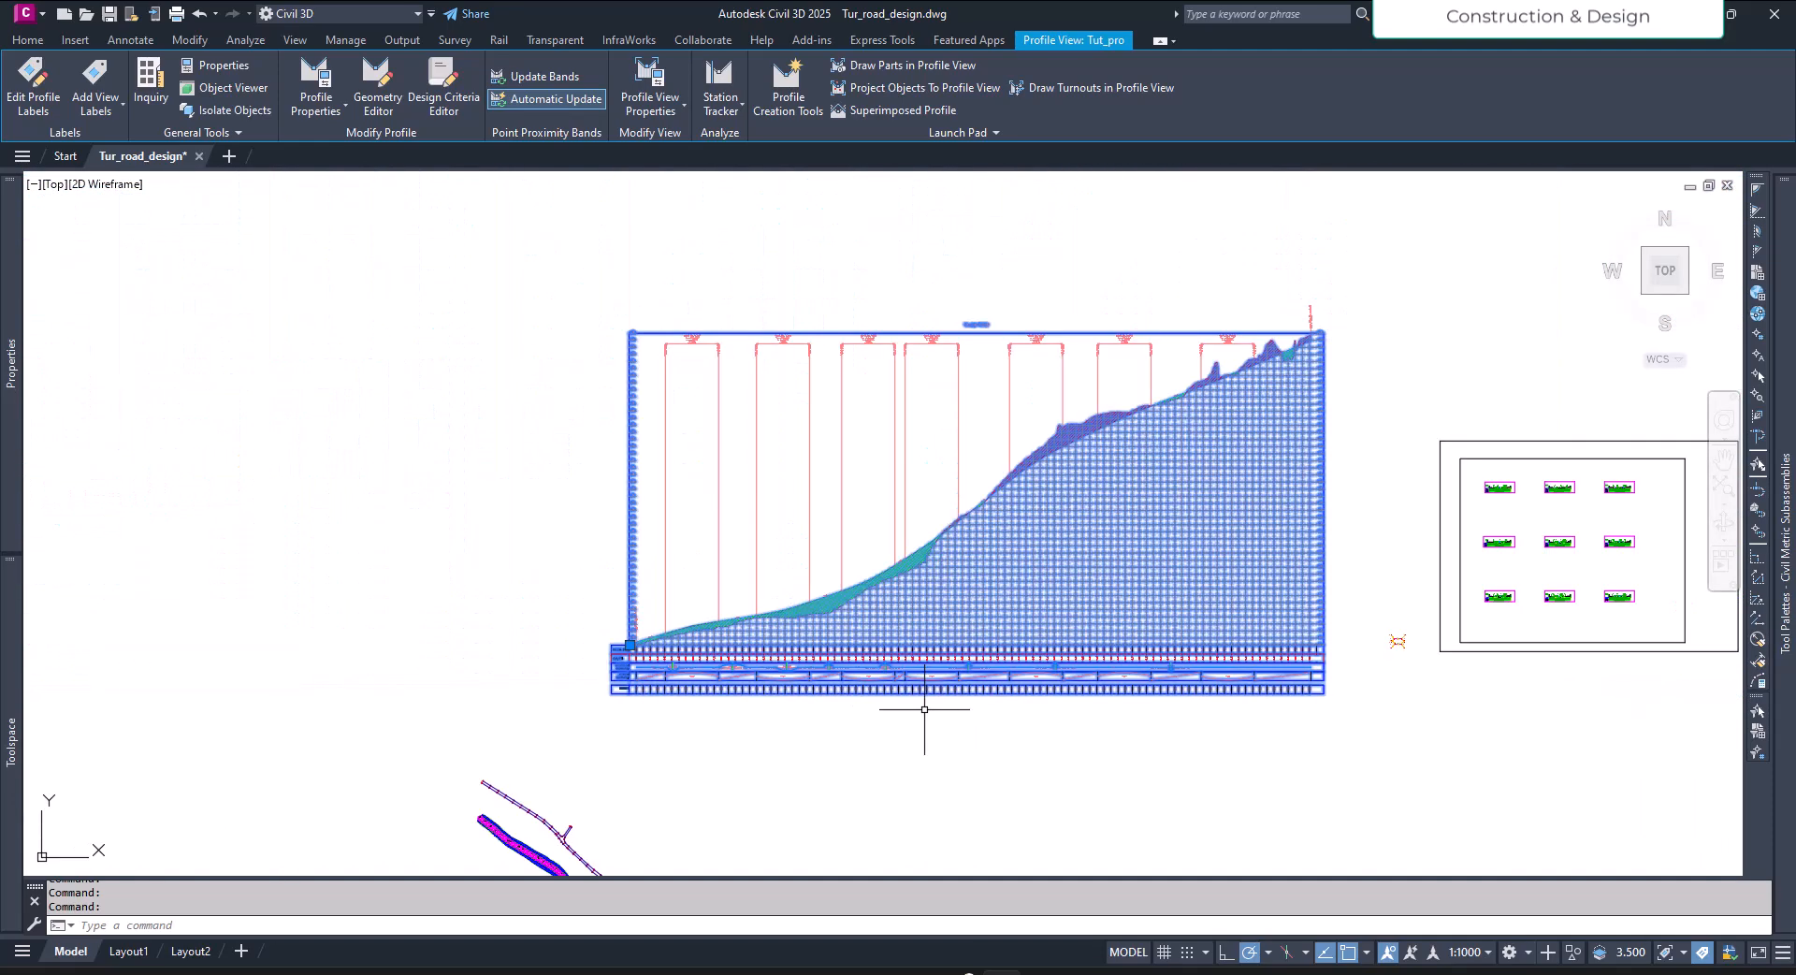
{"action": "scroll", "coordinate": [1048, 673], "scroll_direction": "up", "scroll_amount": 8}
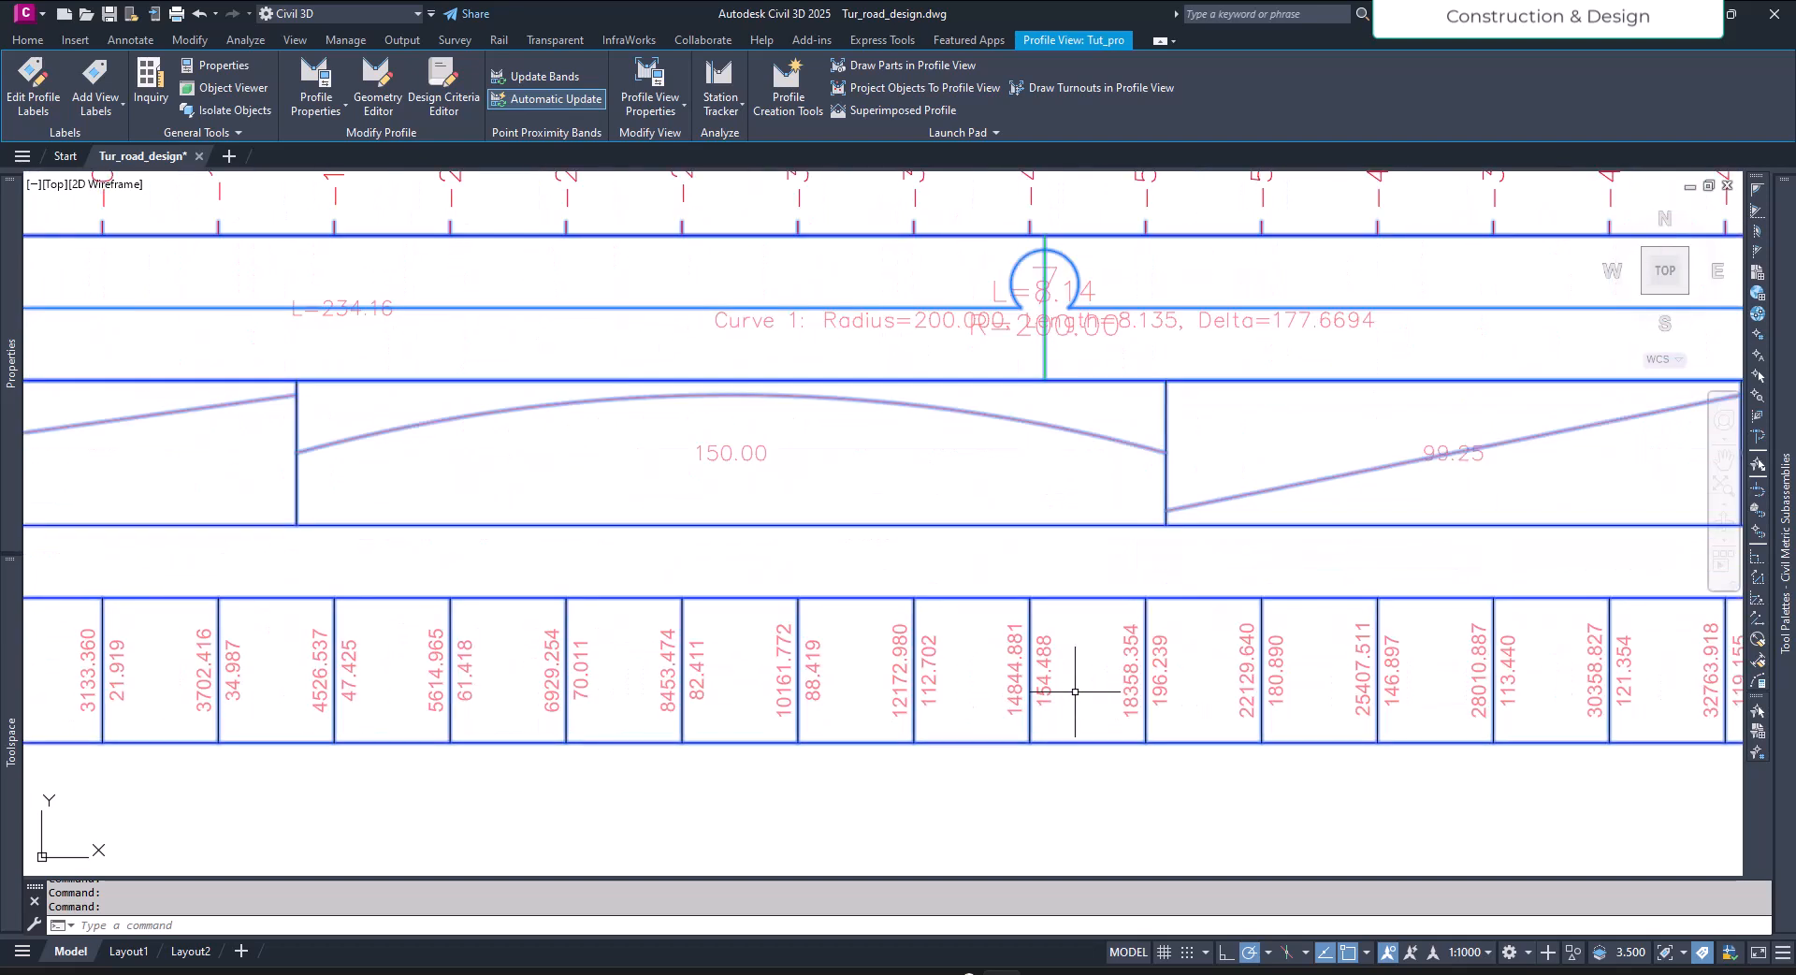
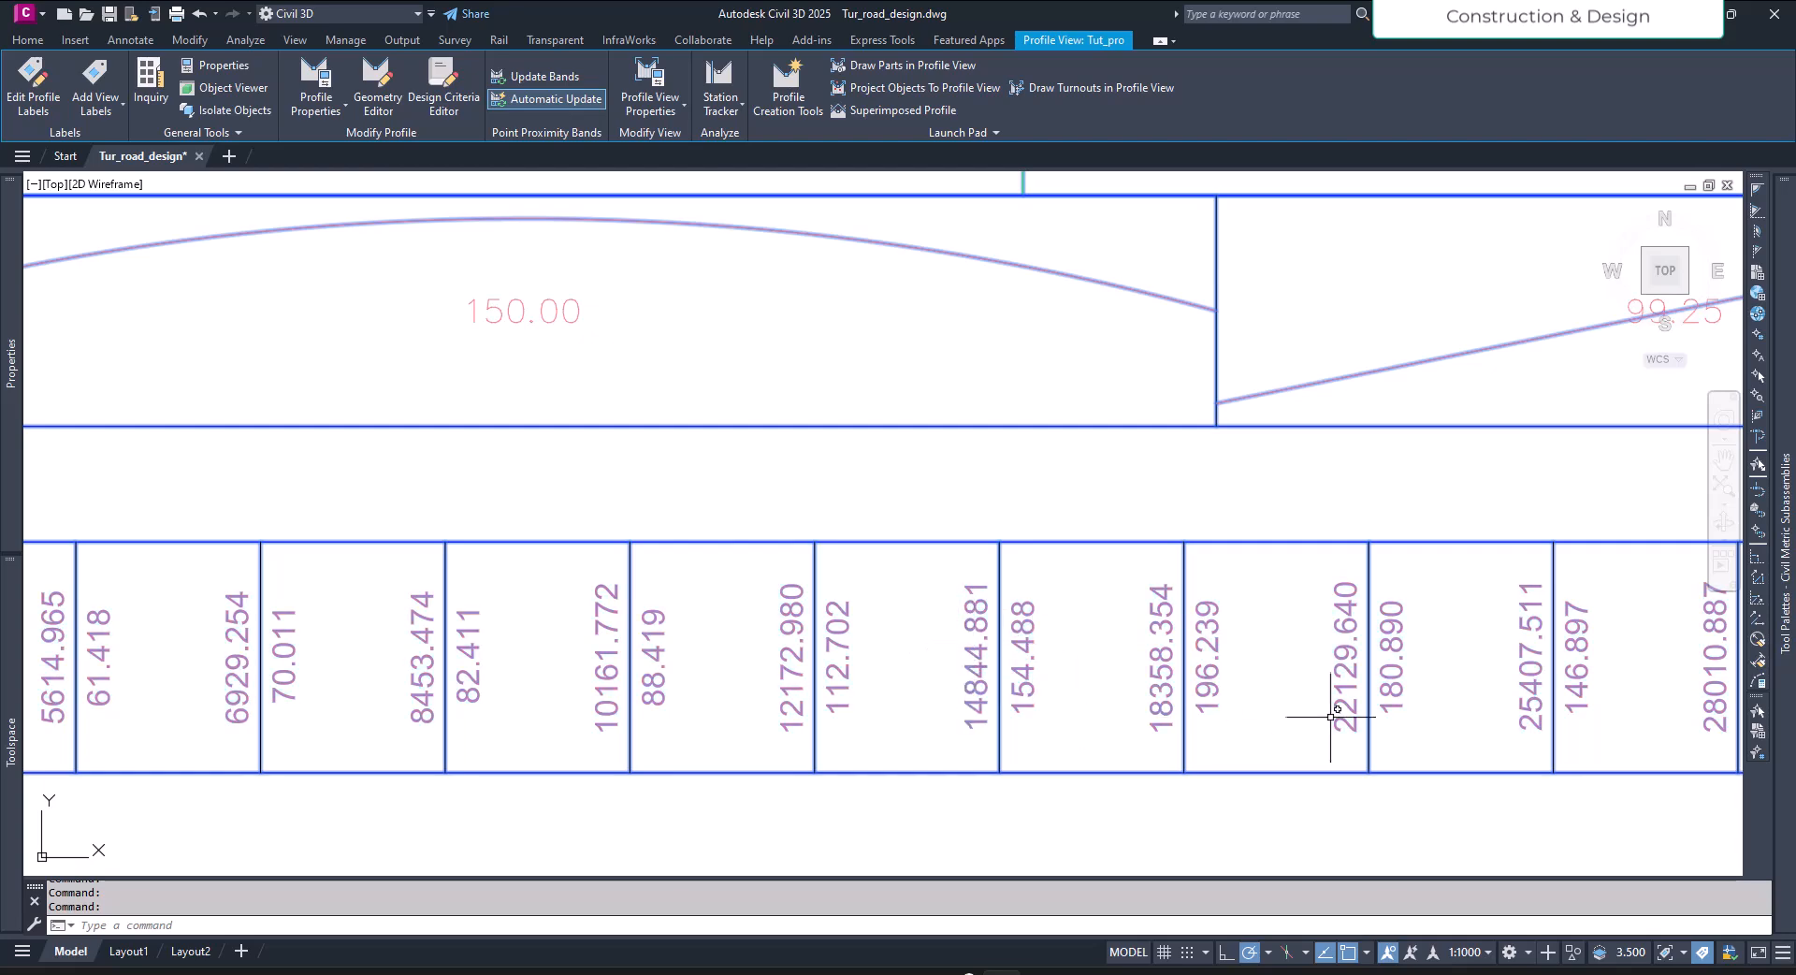
{"action": "scroll", "coordinate": [1366, 714], "scroll_direction": "down", "scroll_amount": 5}
{"action": "scroll", "coordinate": [701, 759], "scroll_direction": "up", "scroll_amount": 7}
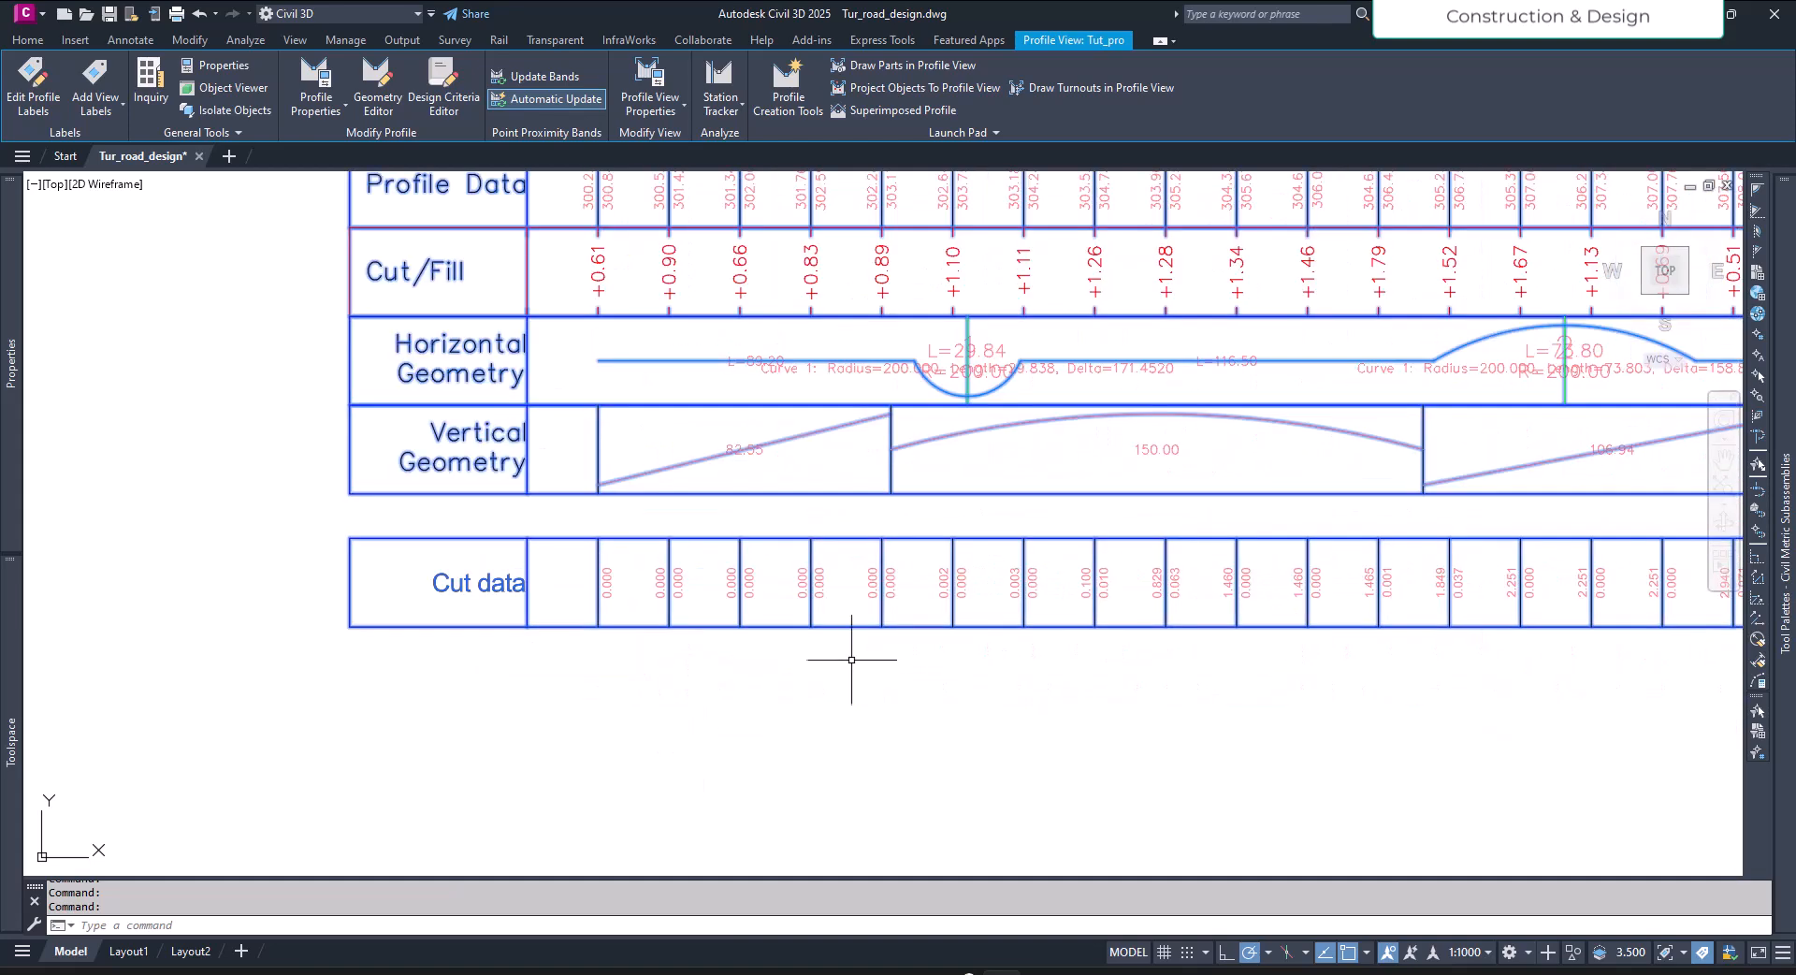
{"action": "middle_click_drag", "start_coordinate": [1384, 661], "coordinate": [716, 698]}
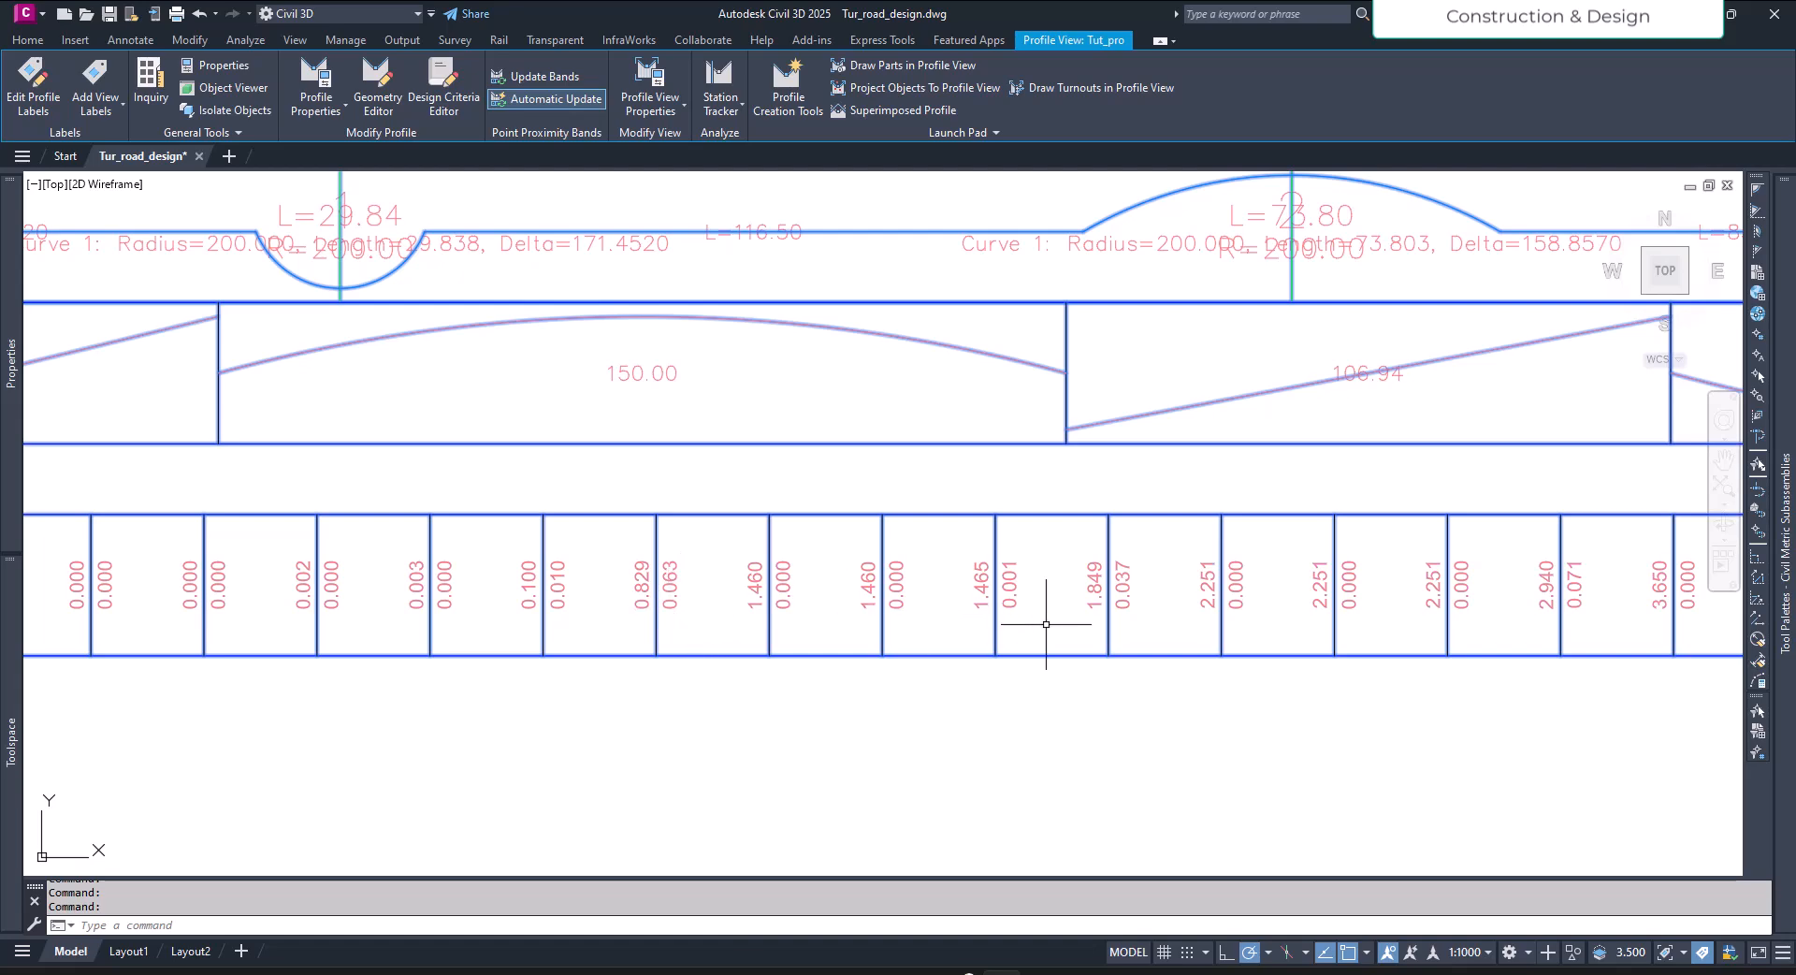
{"action": "scroll", "coordinate": [1223, 721], "scroll_direction": "down", "scroll_amount": 3}
{"action": "scroll", "coordinate": [677, 647], "scroll_direction": "up", "scroll_amount": 5}
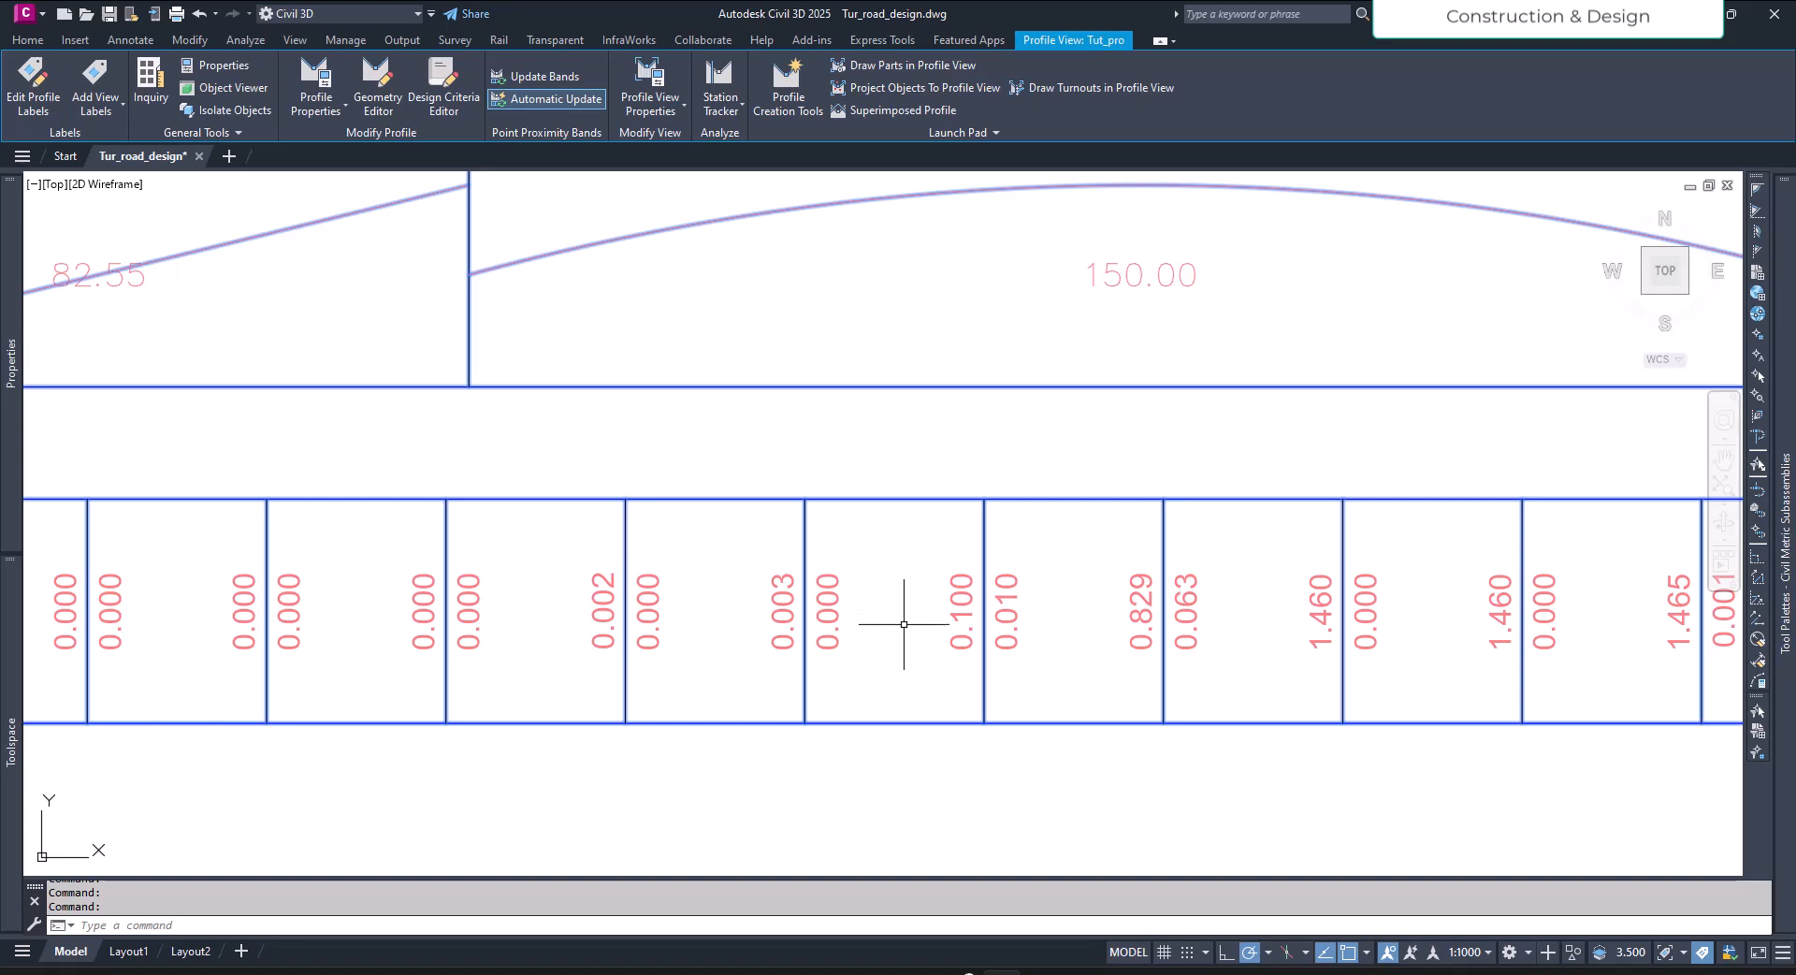
{"action": "scroll", "coordinate": [1104, 673], "scroll_direction": "down", "scroll_amount": 3}
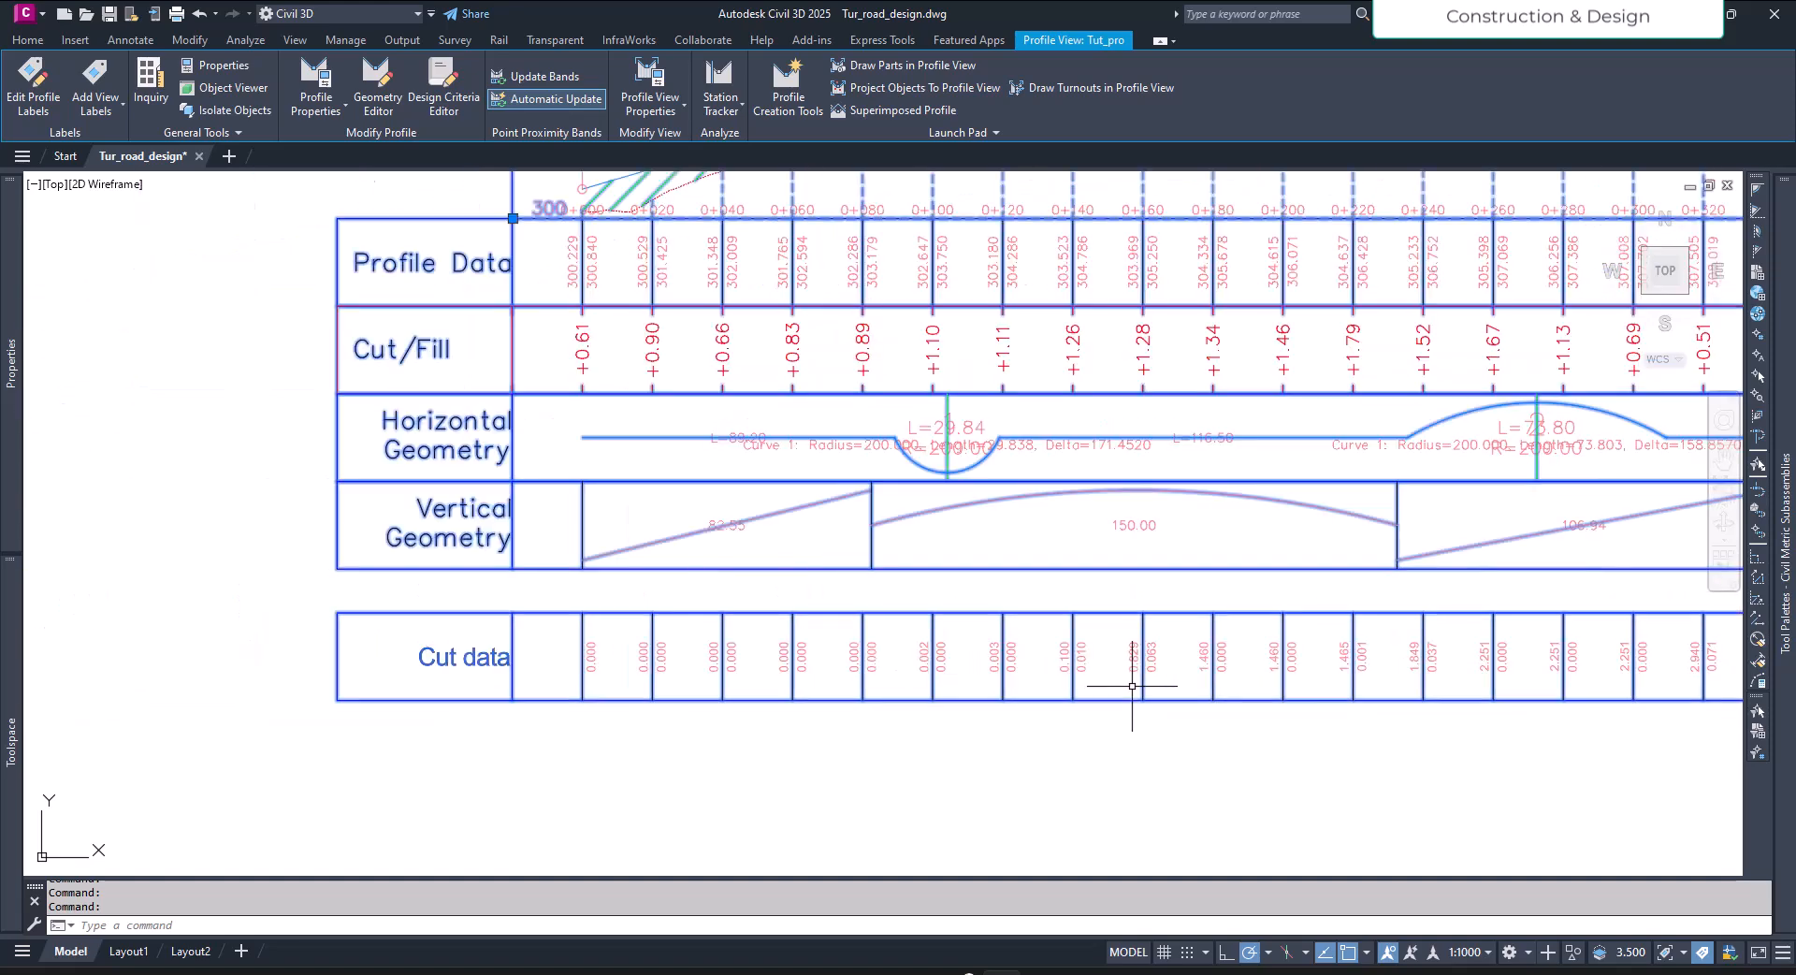
Step: Compare the cut area and cumulative cut volume labels at the first stations of the Cut data band
{"action": "scroll", "coordinate": [733, 714], "scroll_direction": "up", "scroll_amount": 2}
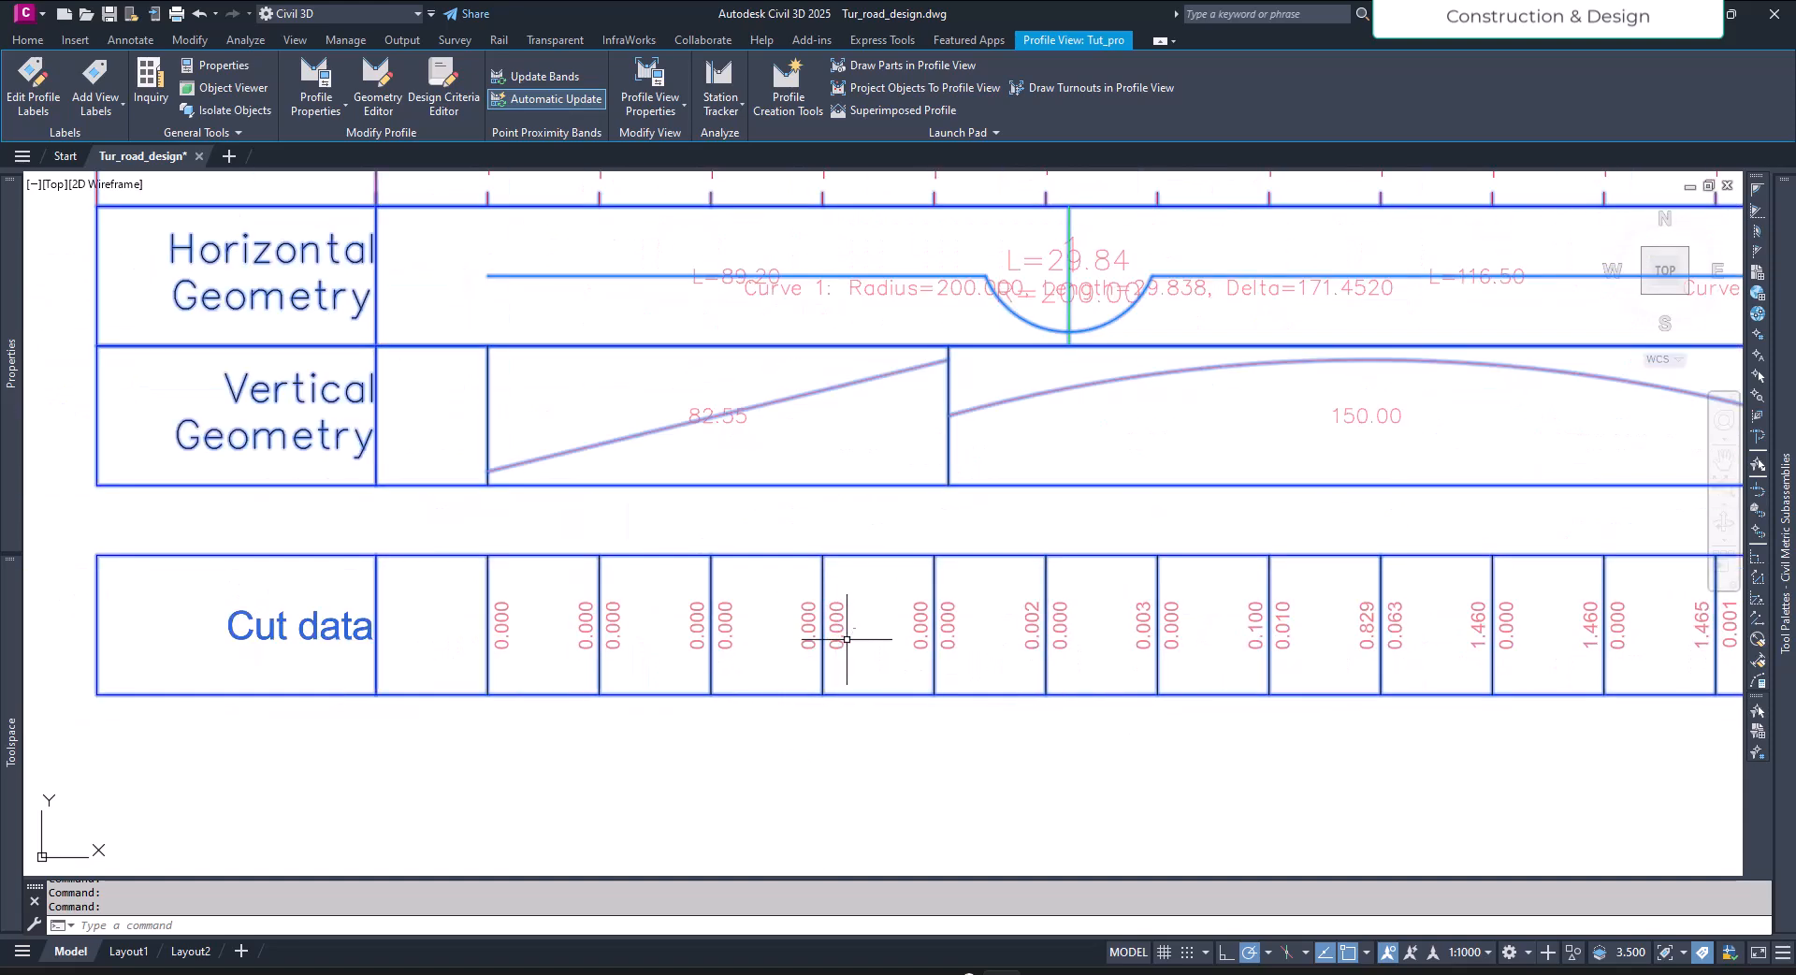
{"action": "scroll", "coordinate": [805, 666], "scroll_direction": "down", "scroll_amount": 4}
{"action": "scroll", "coordinate": [1123, 641], "scroll_direction": "up", "scroll_amount": 5}
{"action": "scroll", "coordinate": [1216, 730], "scroll_direction": "down", "scroll_amount": 5}
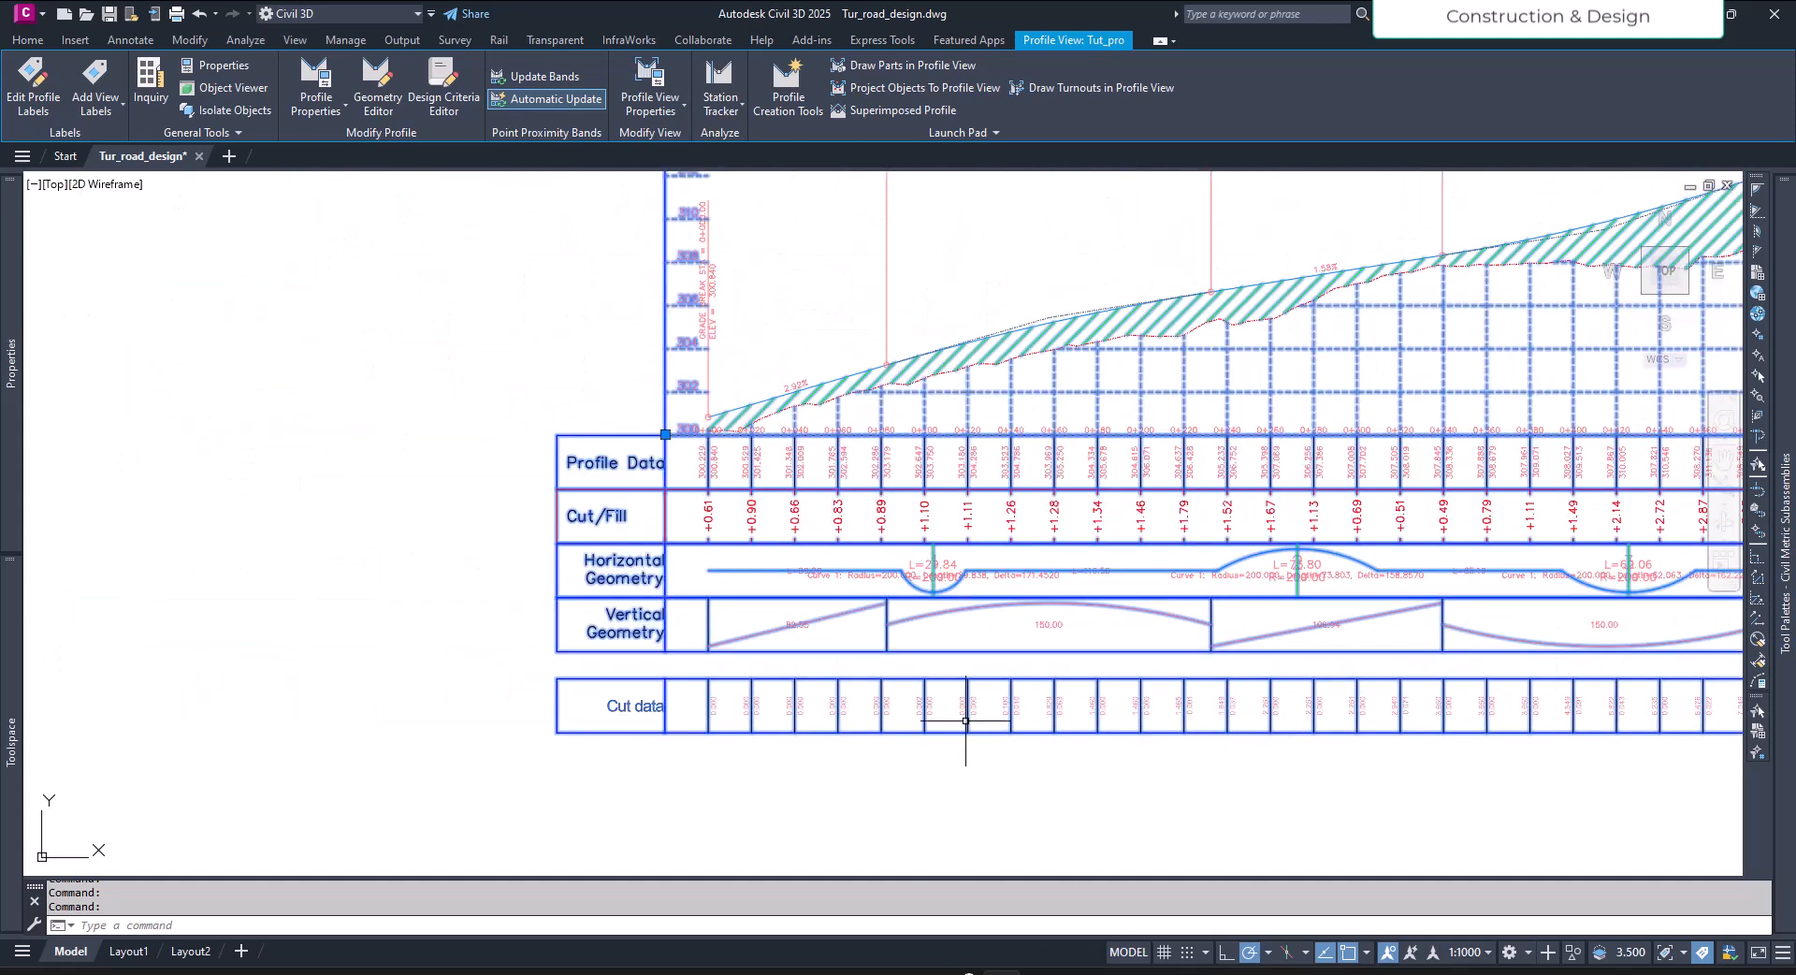
{"action": "scroll", "coordinate": [952, 682], "scroll_direction": "up", "scroll_amount": 2}
{"action": "scroll", "coordinate": [949, 683], "scroll_direction": "up", "scroll_amount": 2}
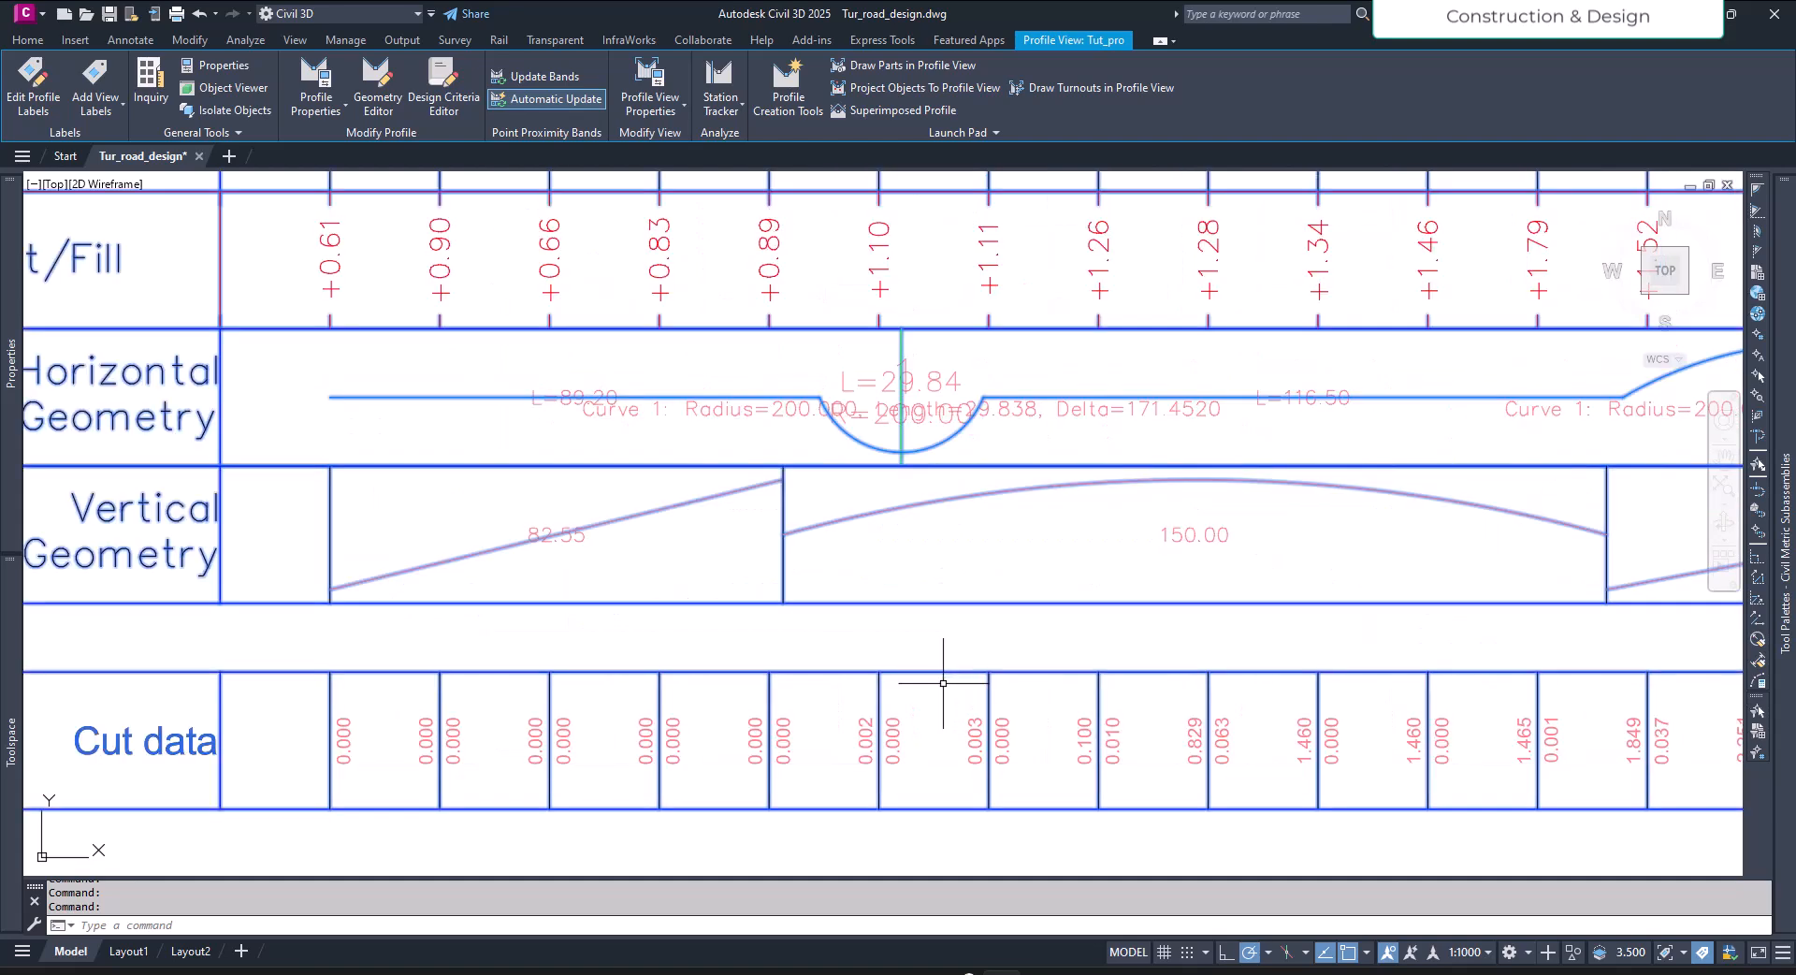
{"action": "scroll", "coordinate": [924, 666], "scroll_direction": "down", "scroll_amount": 2}
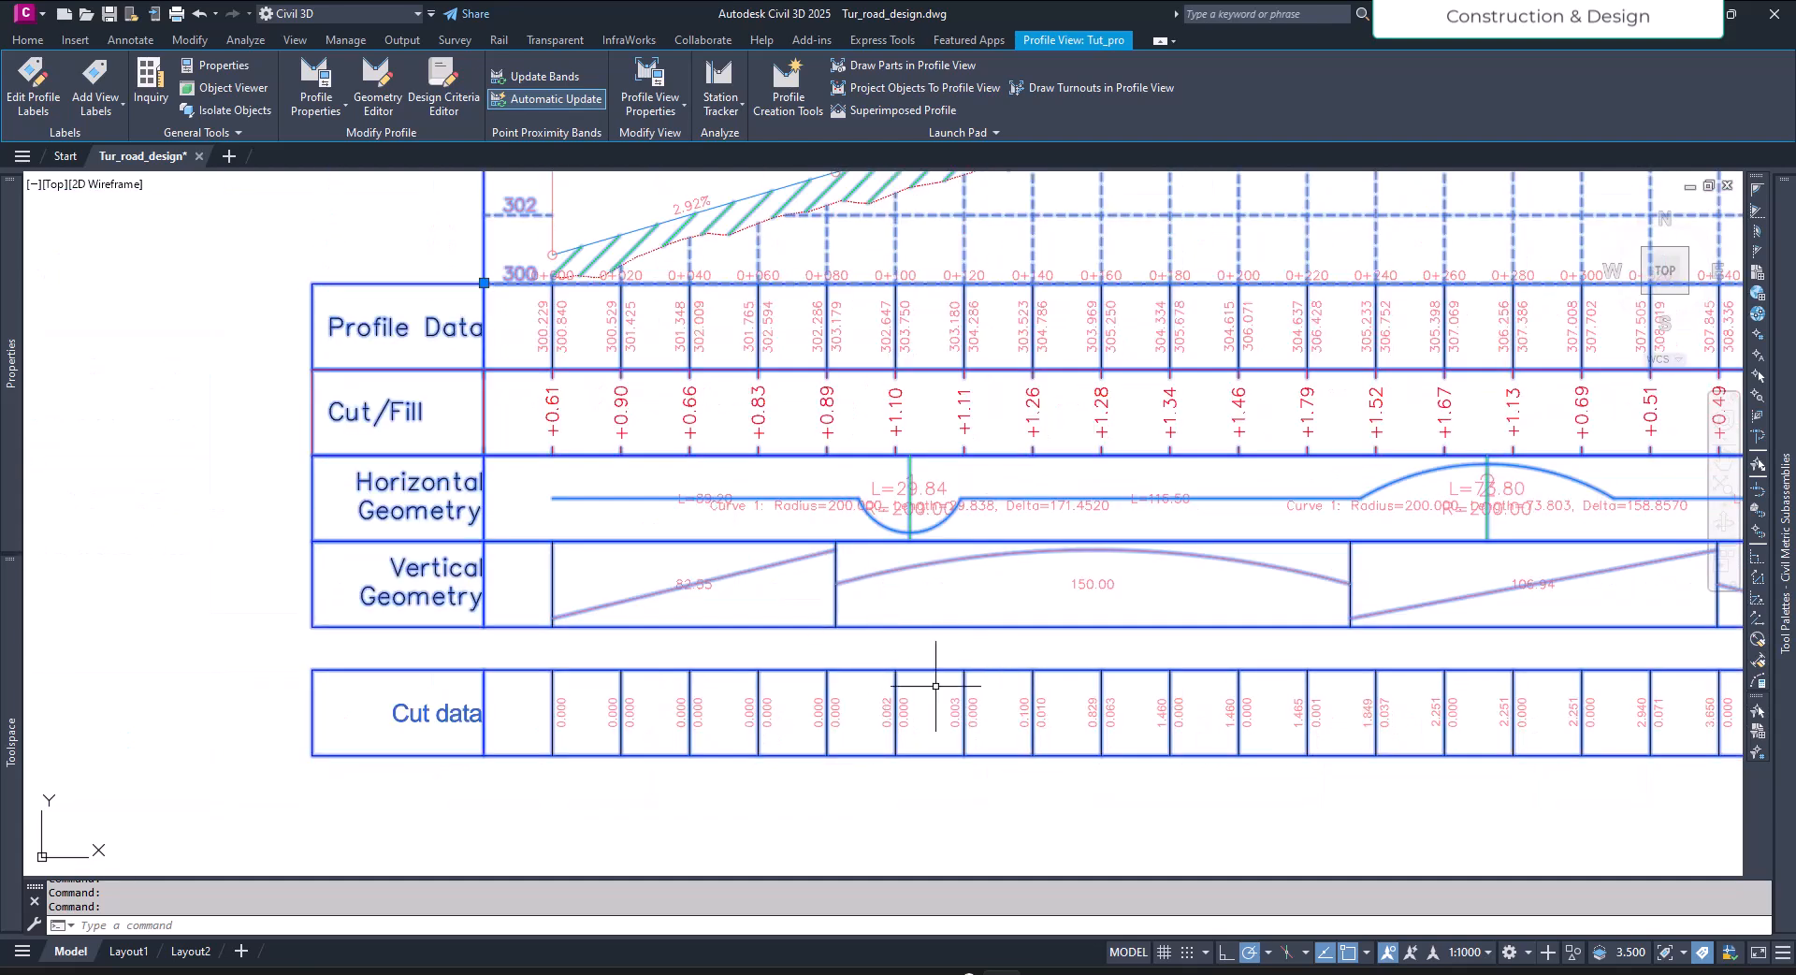
Step: Prefix the Cut Area at Station text in Tut_Cut_vol's At Sample Line Station label with "I: "
{"action": "double_click", "coordinate": [734, 360]}
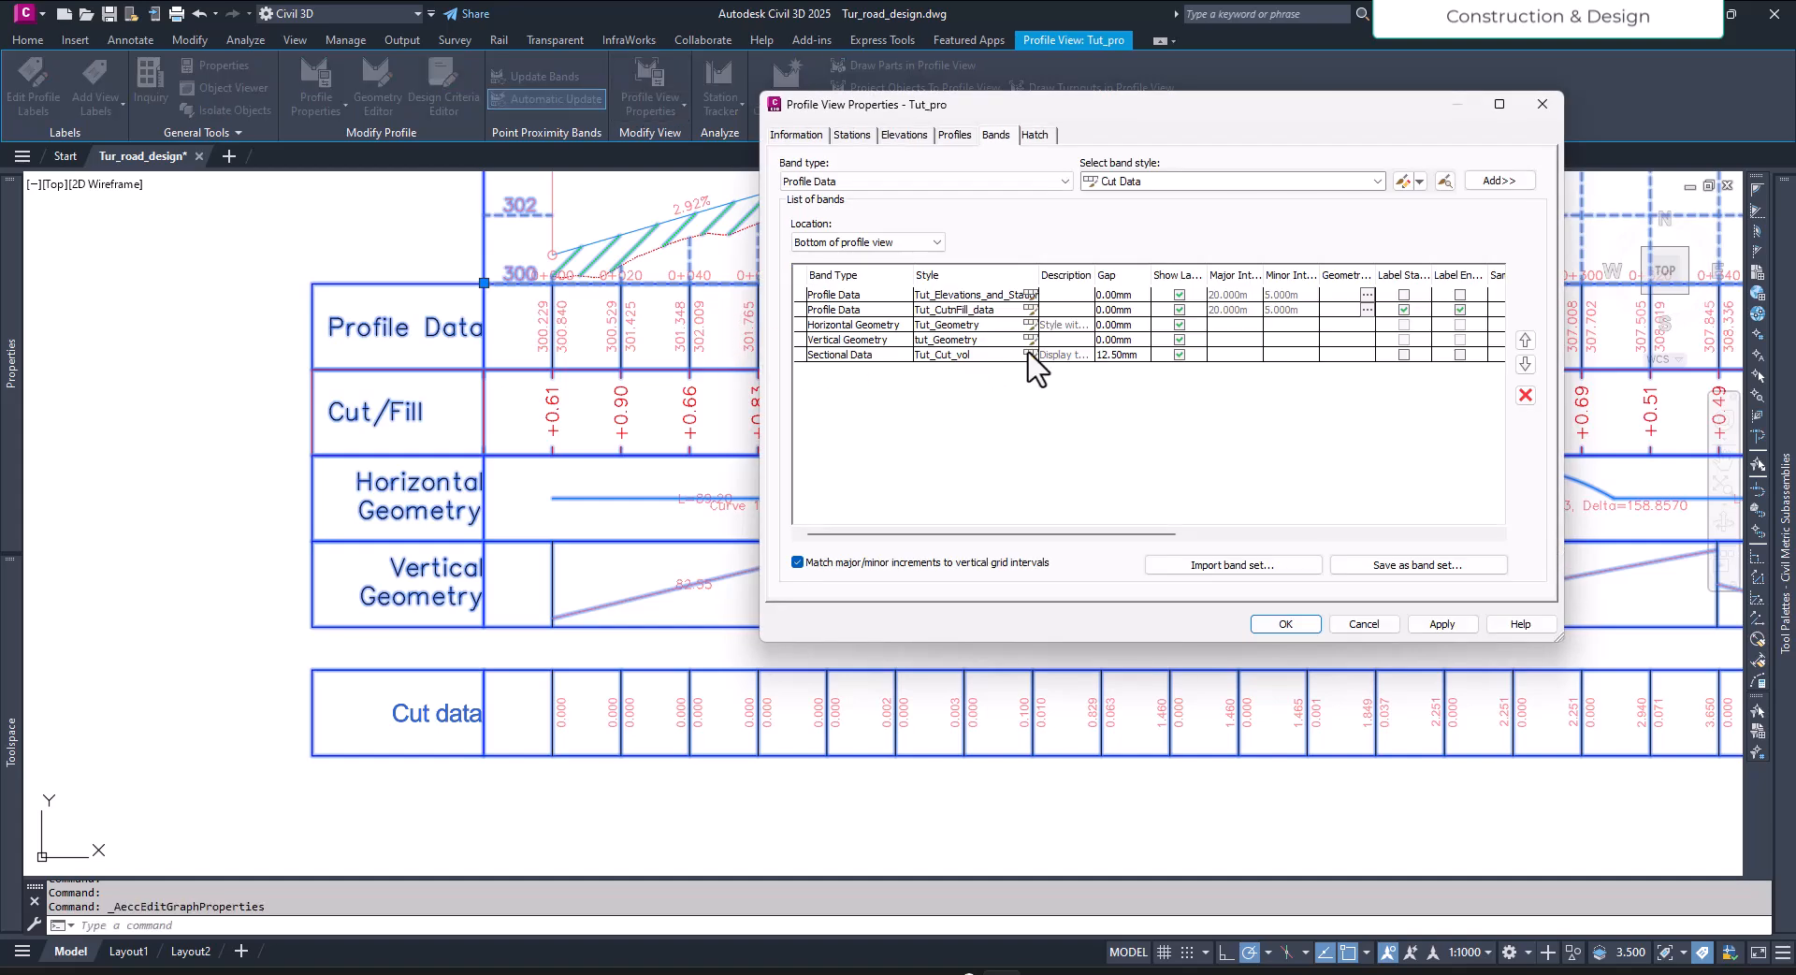
{"action": "left_click", "coordinate": [1030, 355]}
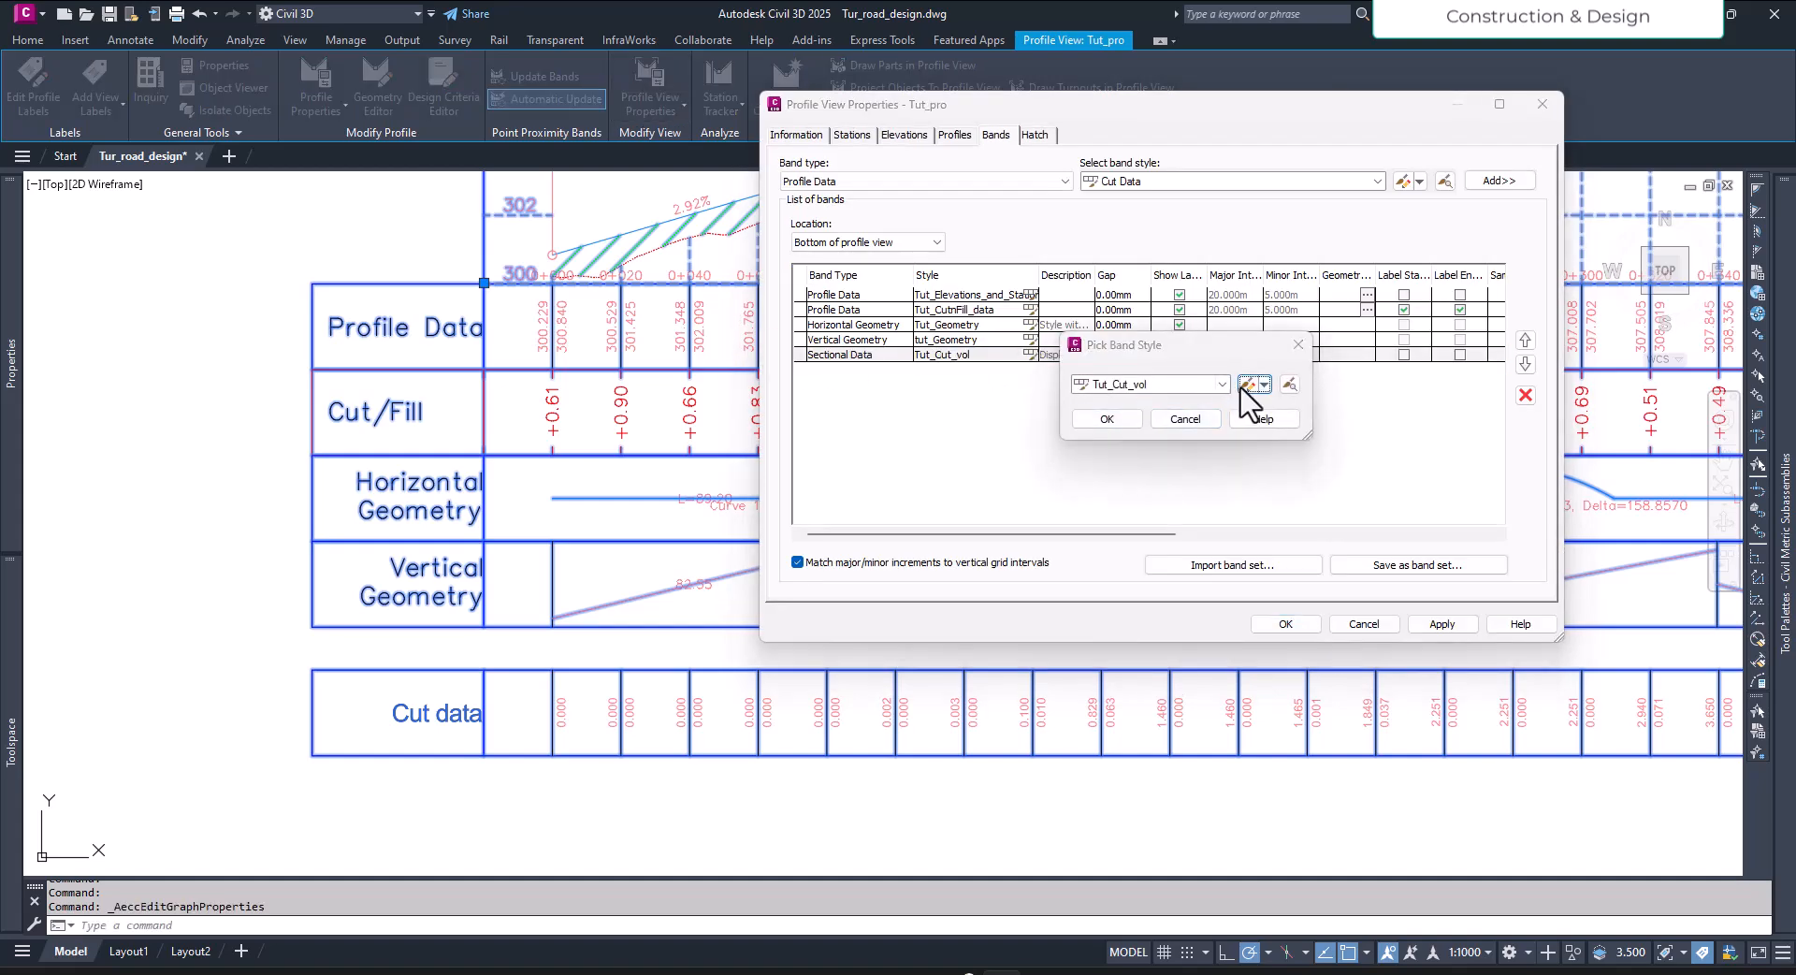
{"action": "left_click", "coordinate": [1247, 385]}
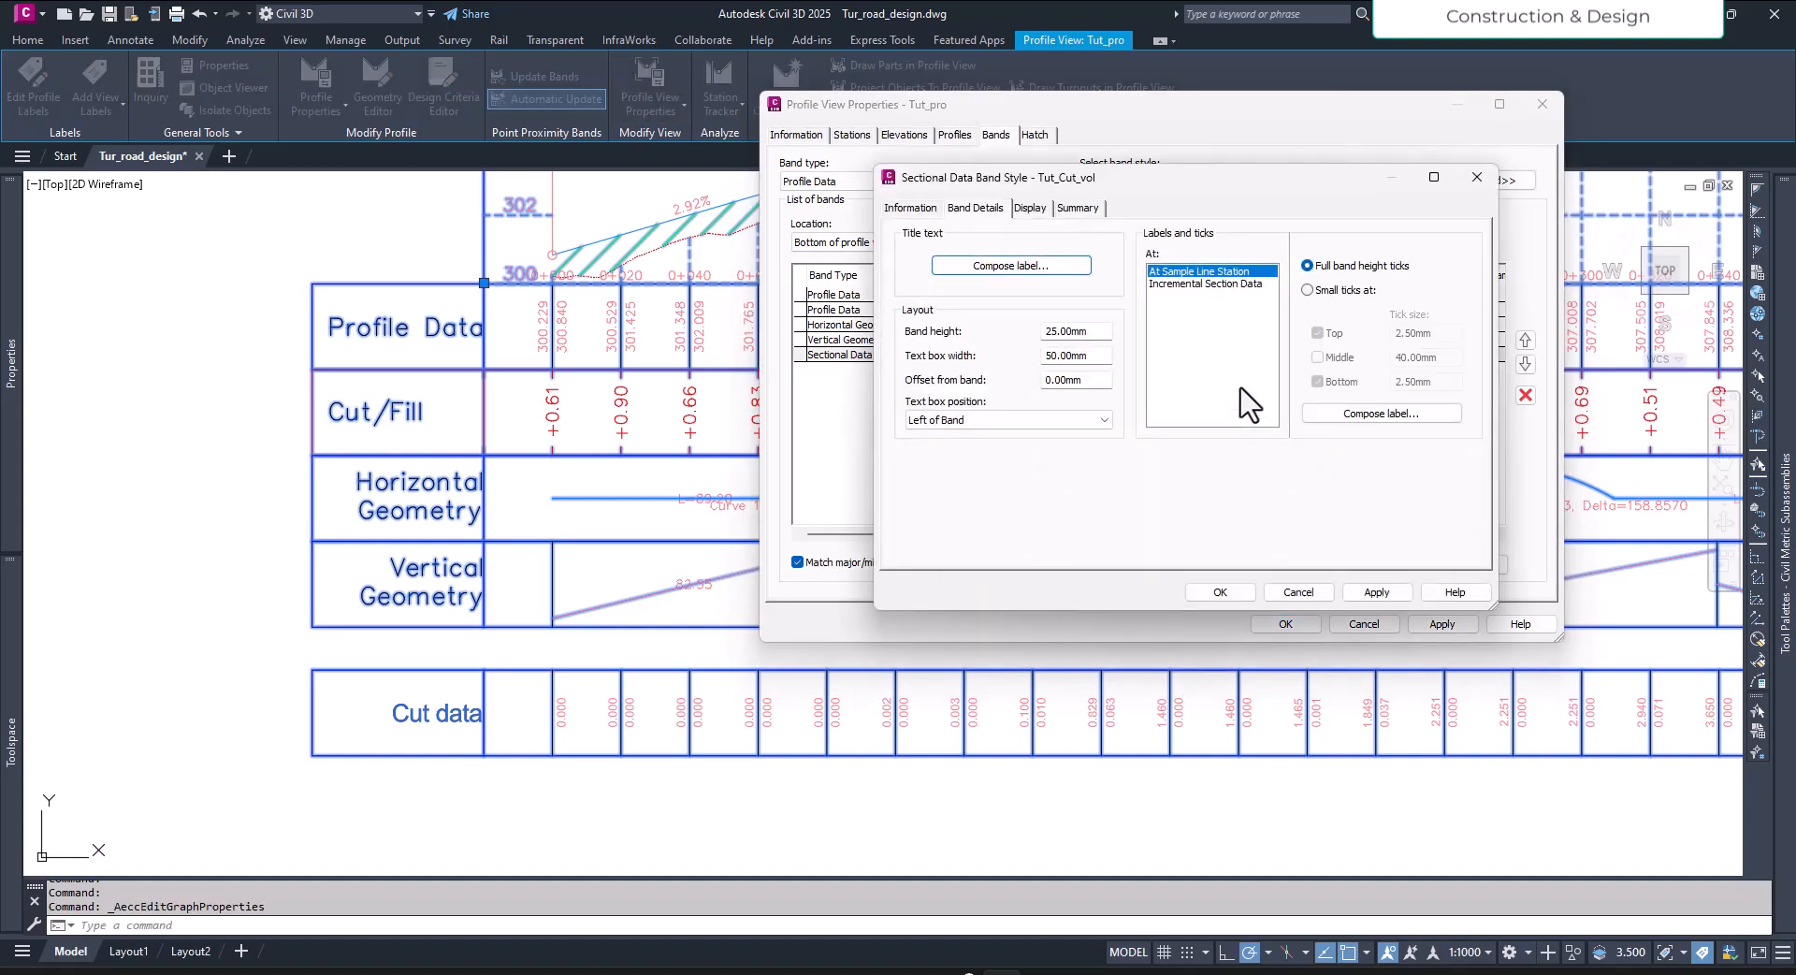
{"action": "left_click", "coordinate": [1196, 284]}
{"action": "left_click", "coordinate": [1197, 273]}
{"action": "left_click", "coordinate": [1366, 419]}
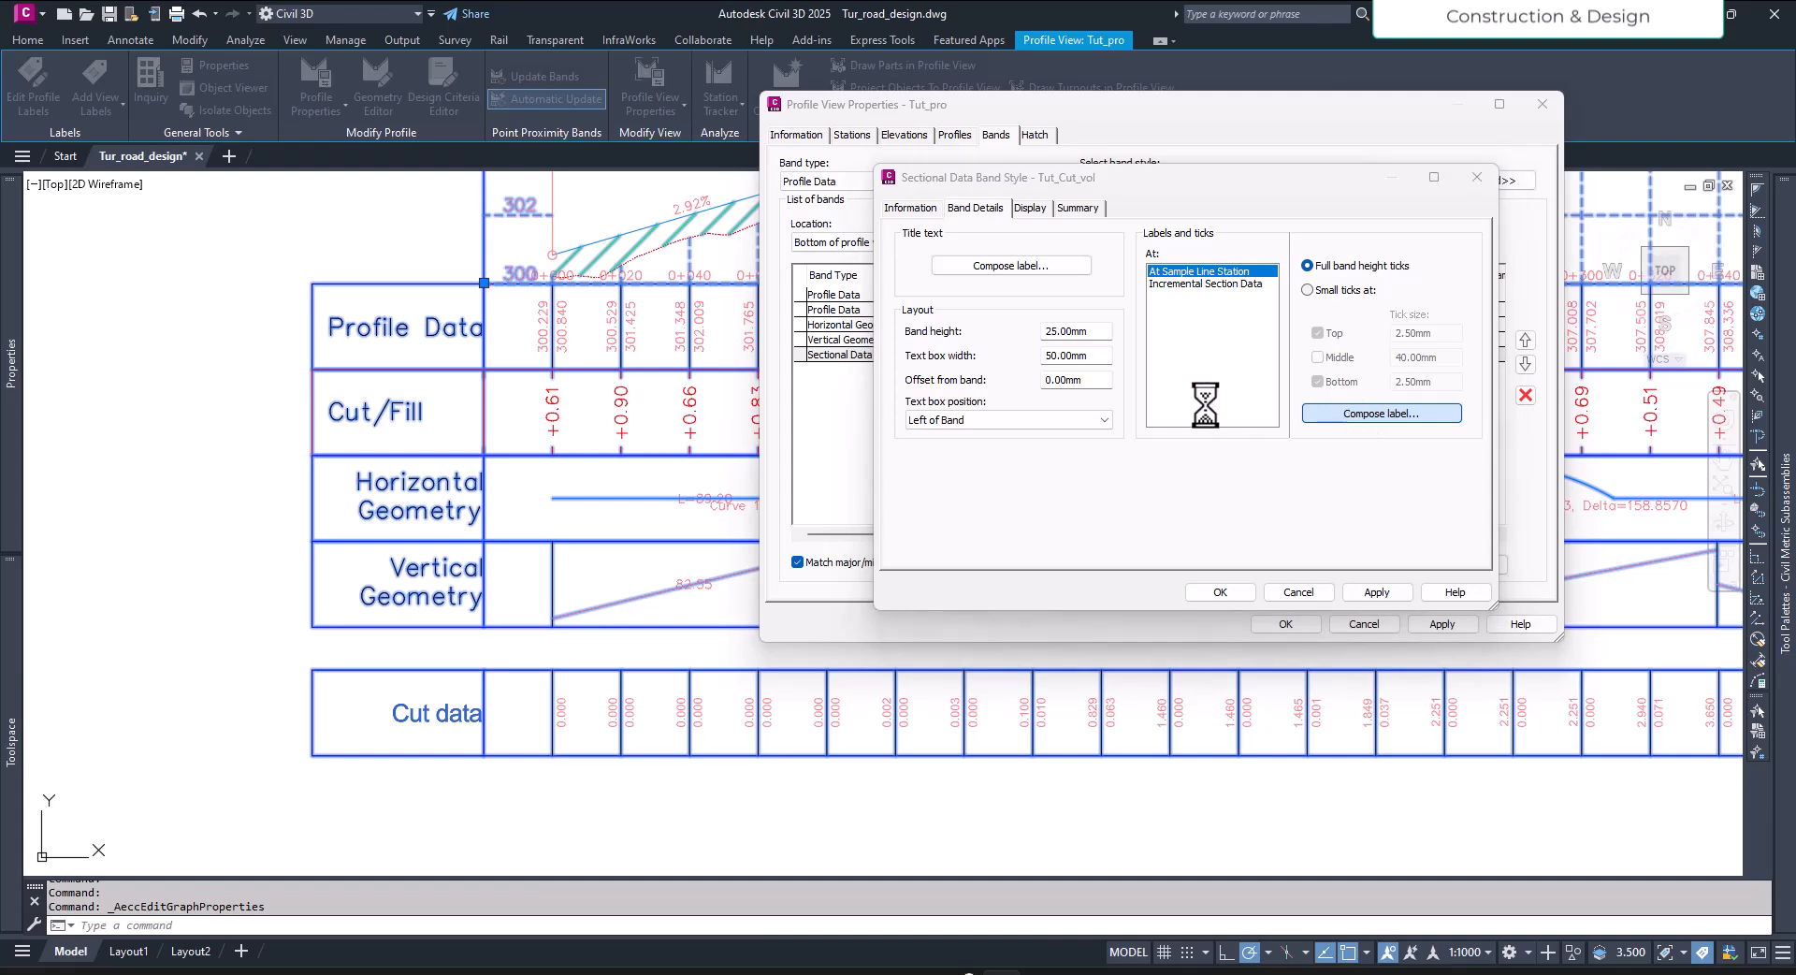
{"action": "left_click", "coordinate": [678, 521]}
{"action": "left_click", "coordinate": [724, 520]}
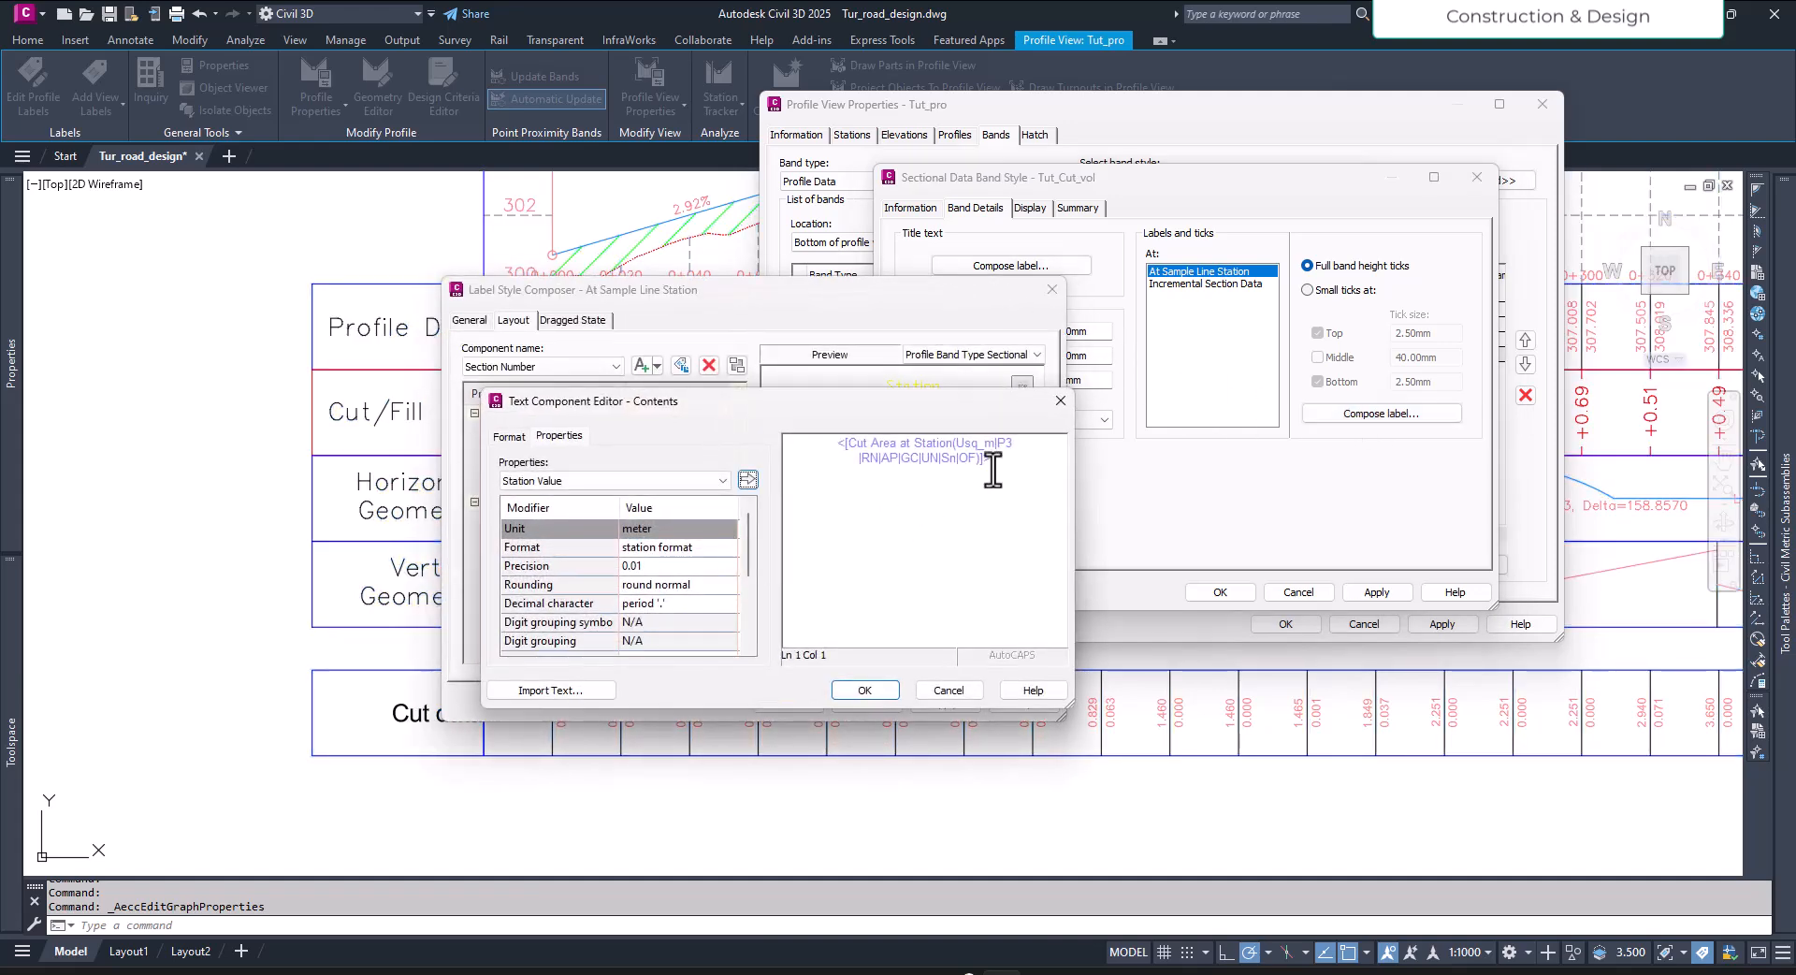
{"action": "left_click_drag", "start_coordinate": [994, 463], "coordinate": [822, 446]}
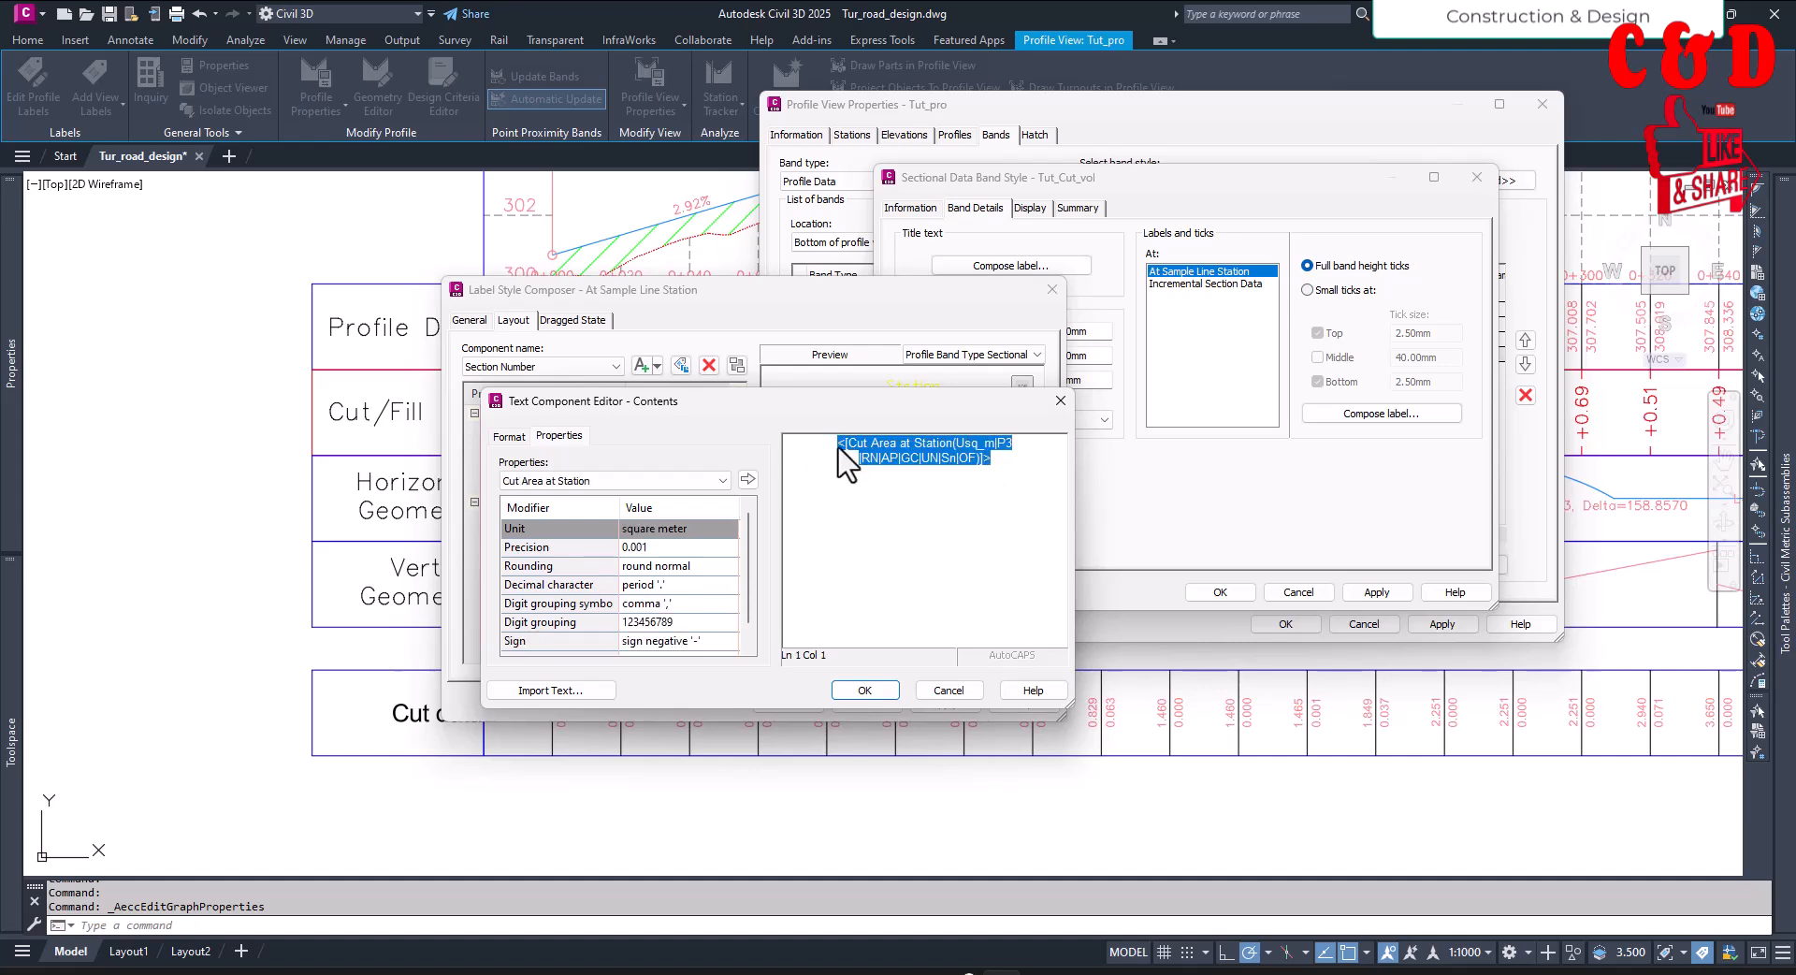
{"action": "left_click", "coordinate": [838, 446]}
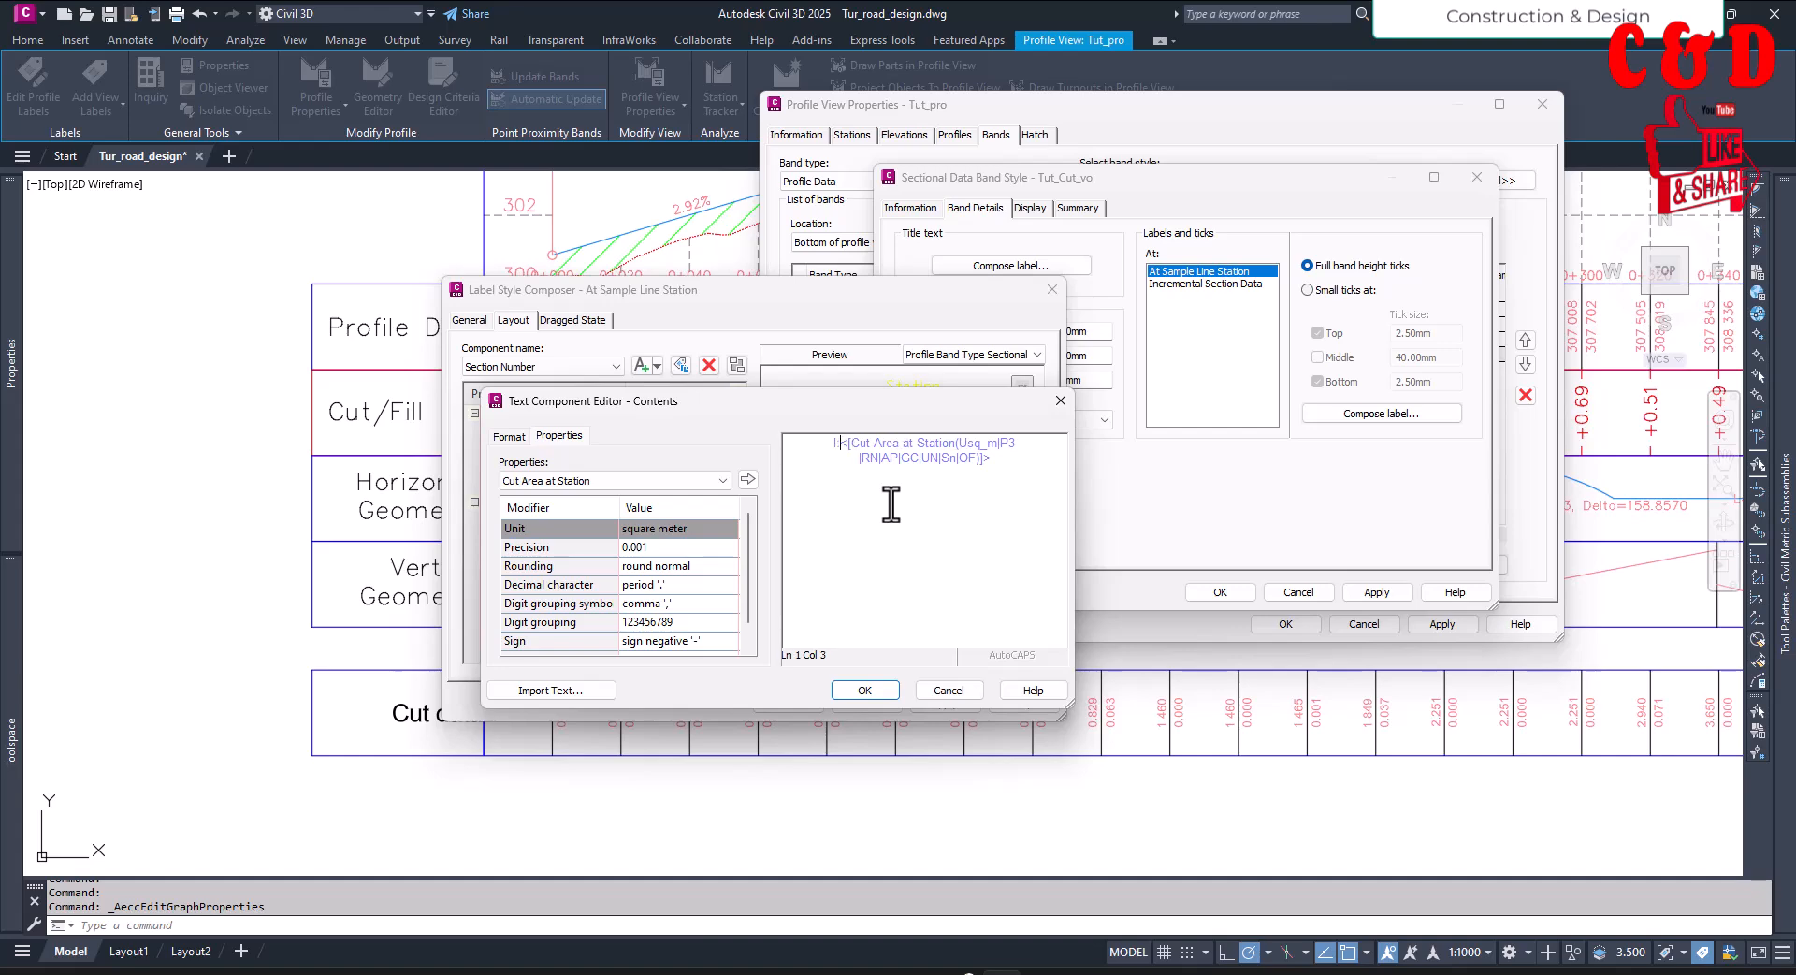
{"action": "left_click", "coordinate": [856, 690]}
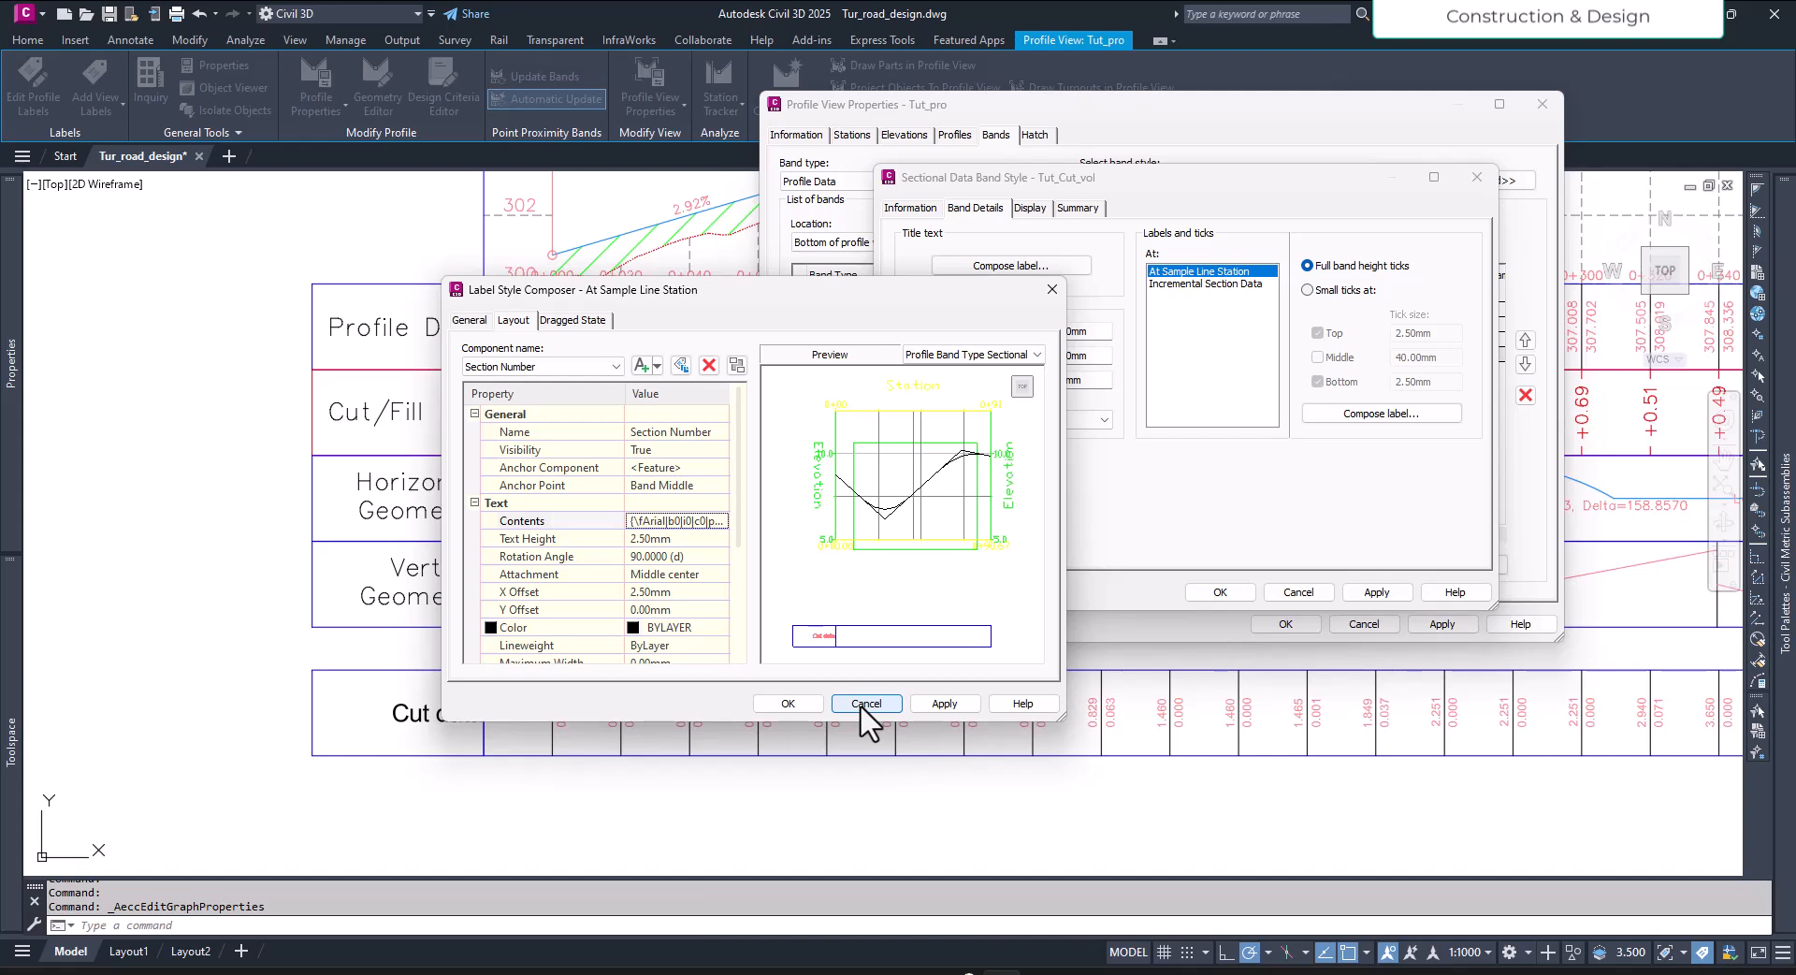
{"action": "left_click", "coordinate": [788, 703]}
Step: Open the cumulative cut volume text of the Incremental Section Data label for editing, with the cursor before the Cumulative Cut Volume field
{"action": "left_click", "coordinate": [1205, 284]}
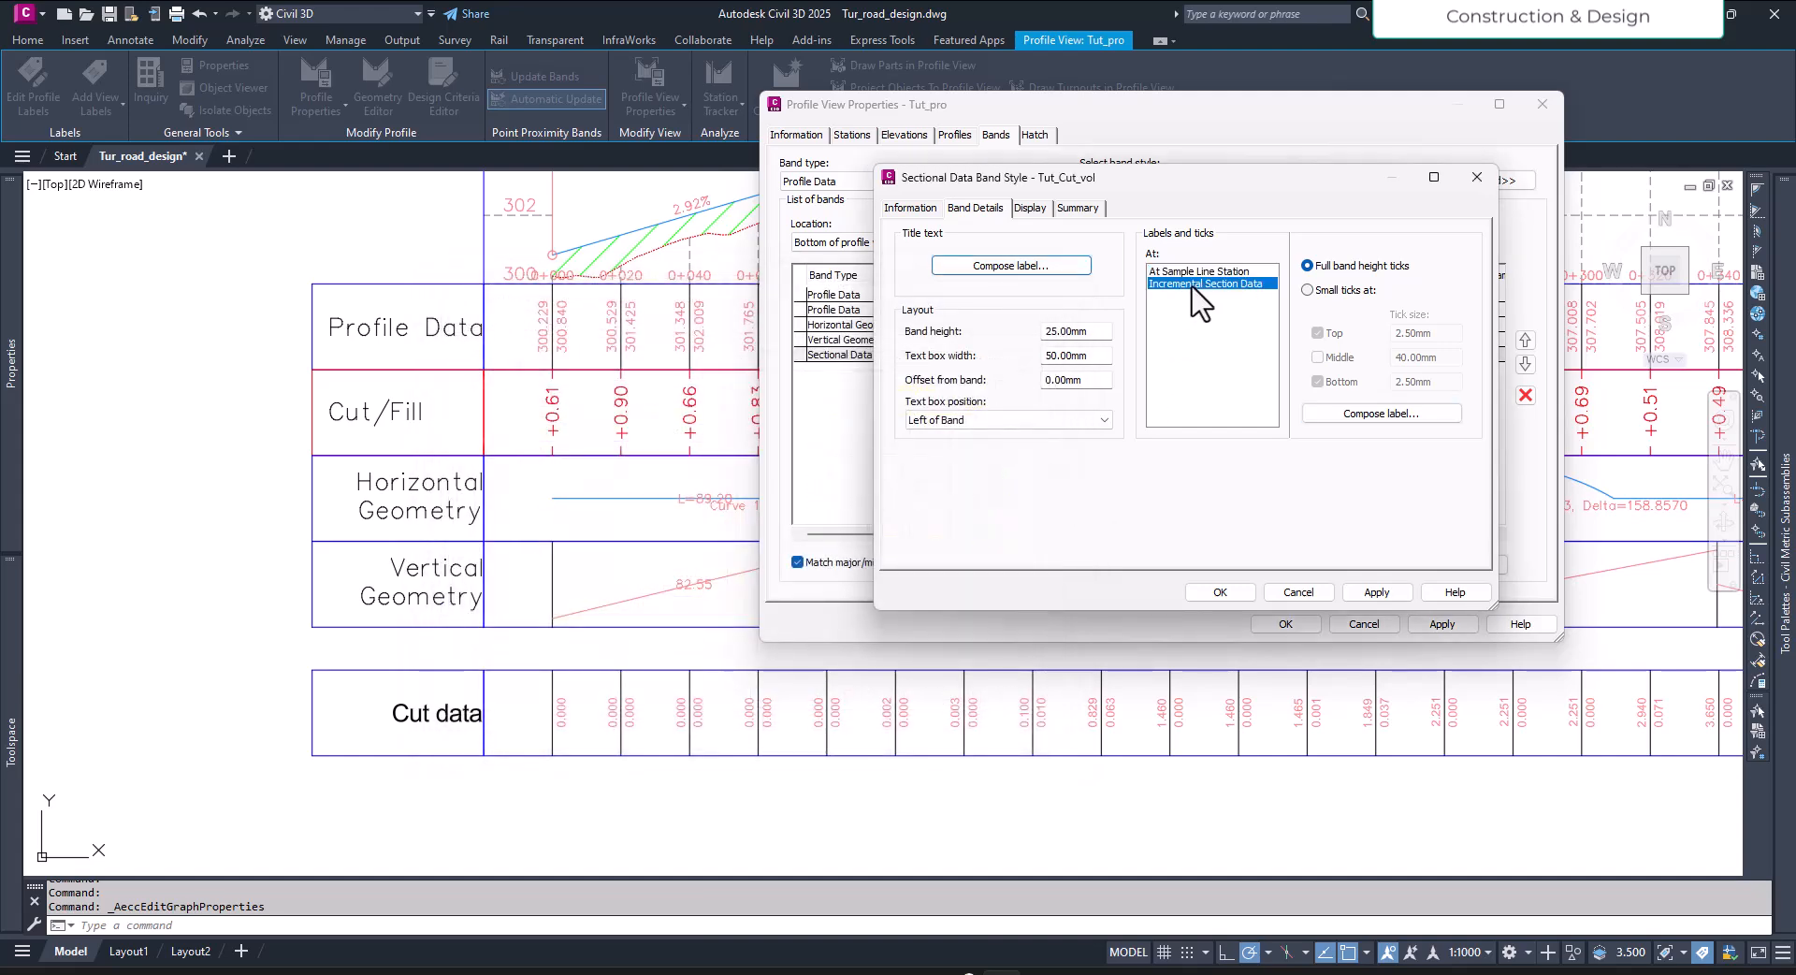
{"action": "left_click", "coordinate": [1368, 413]}
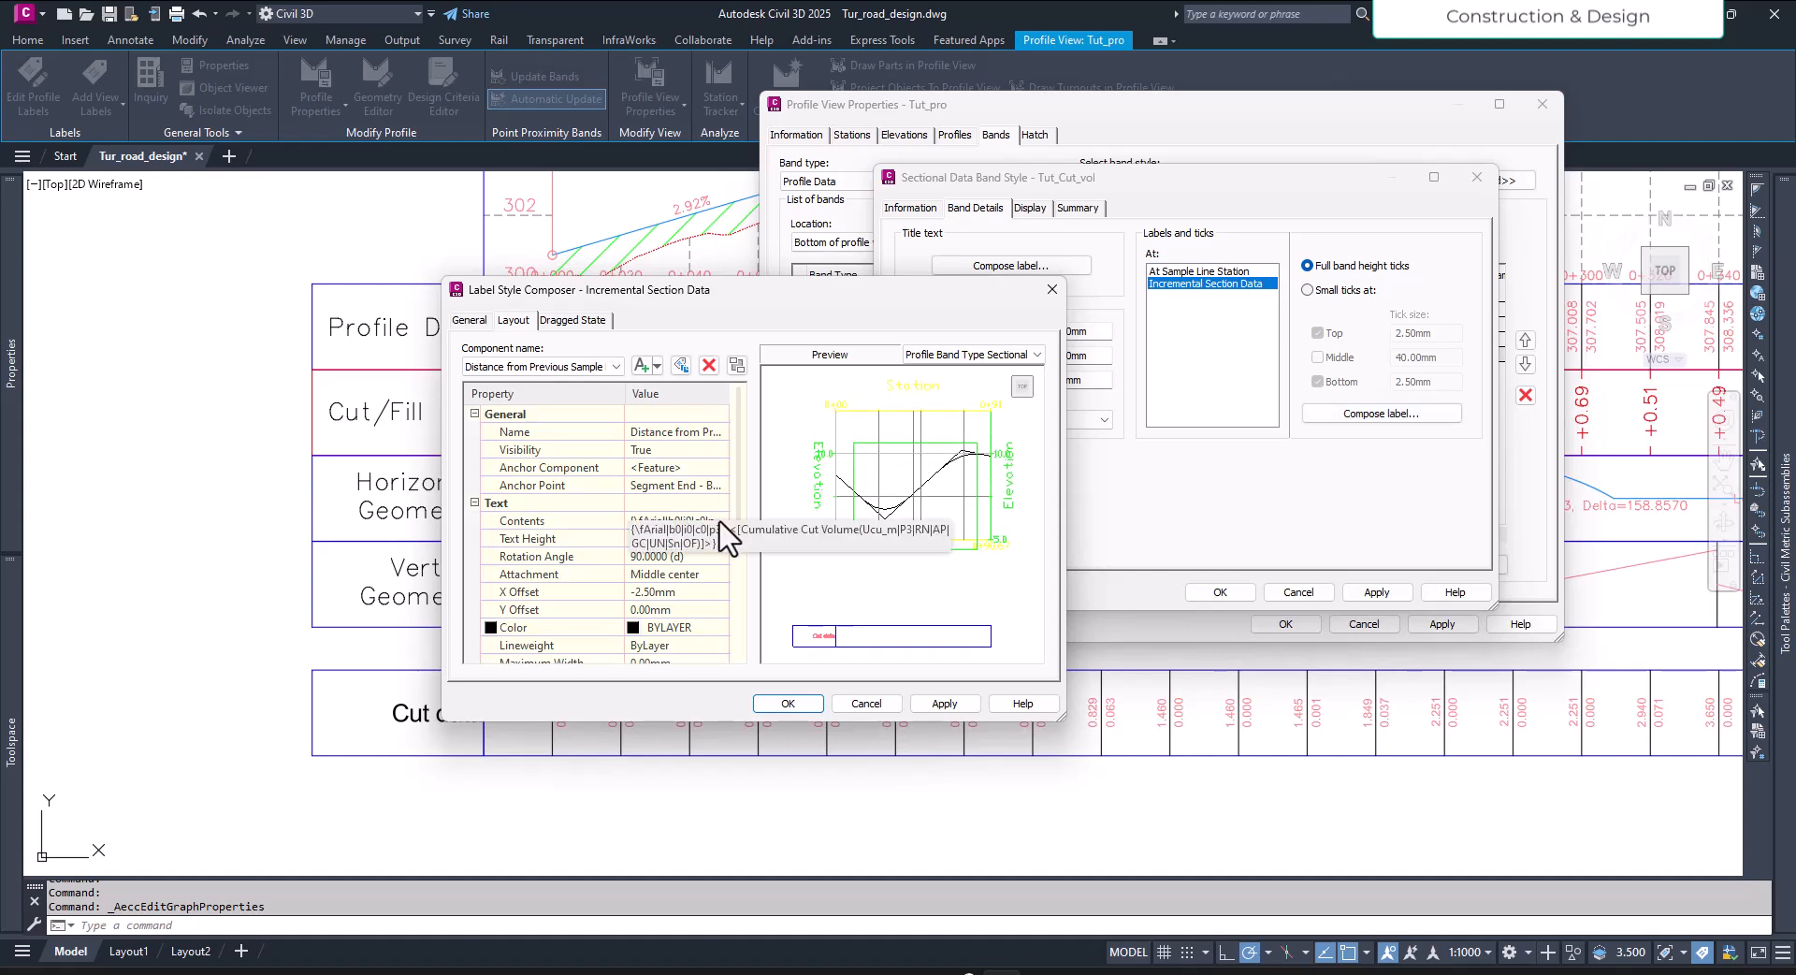
{"action": "left_click", "coordinate": [720, 520]}
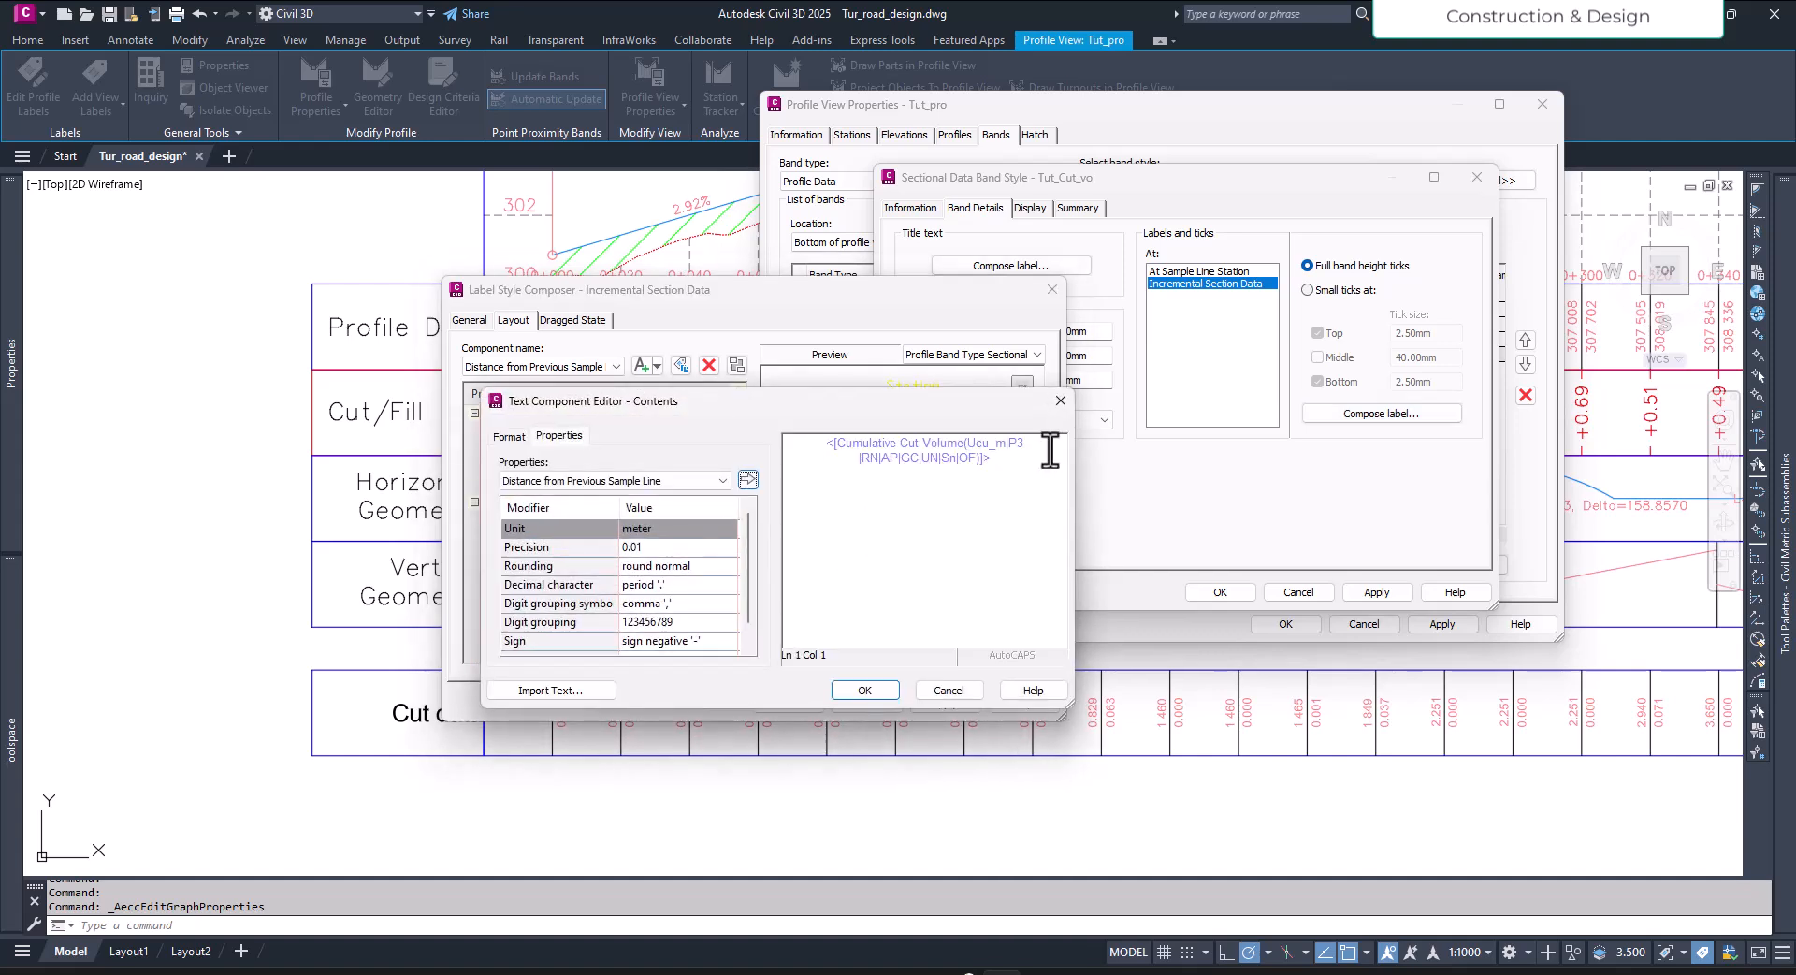
{"action": "left_click_drag", "start_coordinate": [998, 465], "coordinate": [835, 449]}
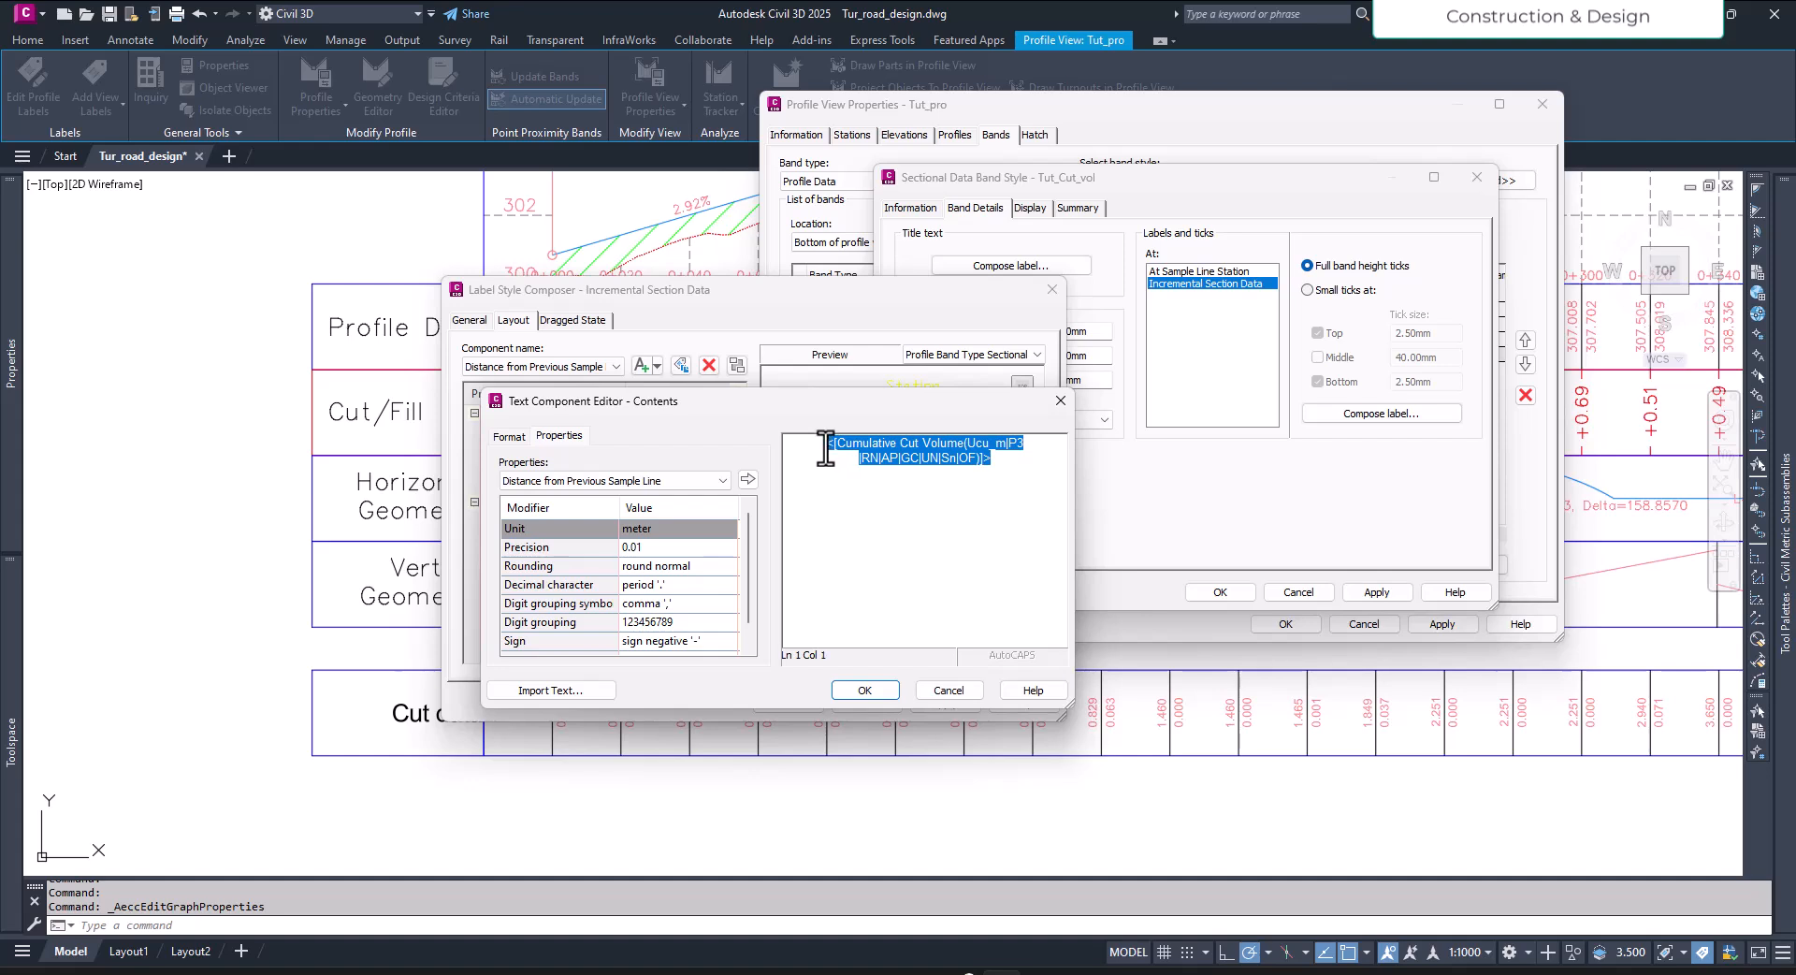
{"action": "left_click", "coordinate": [835, 457]}
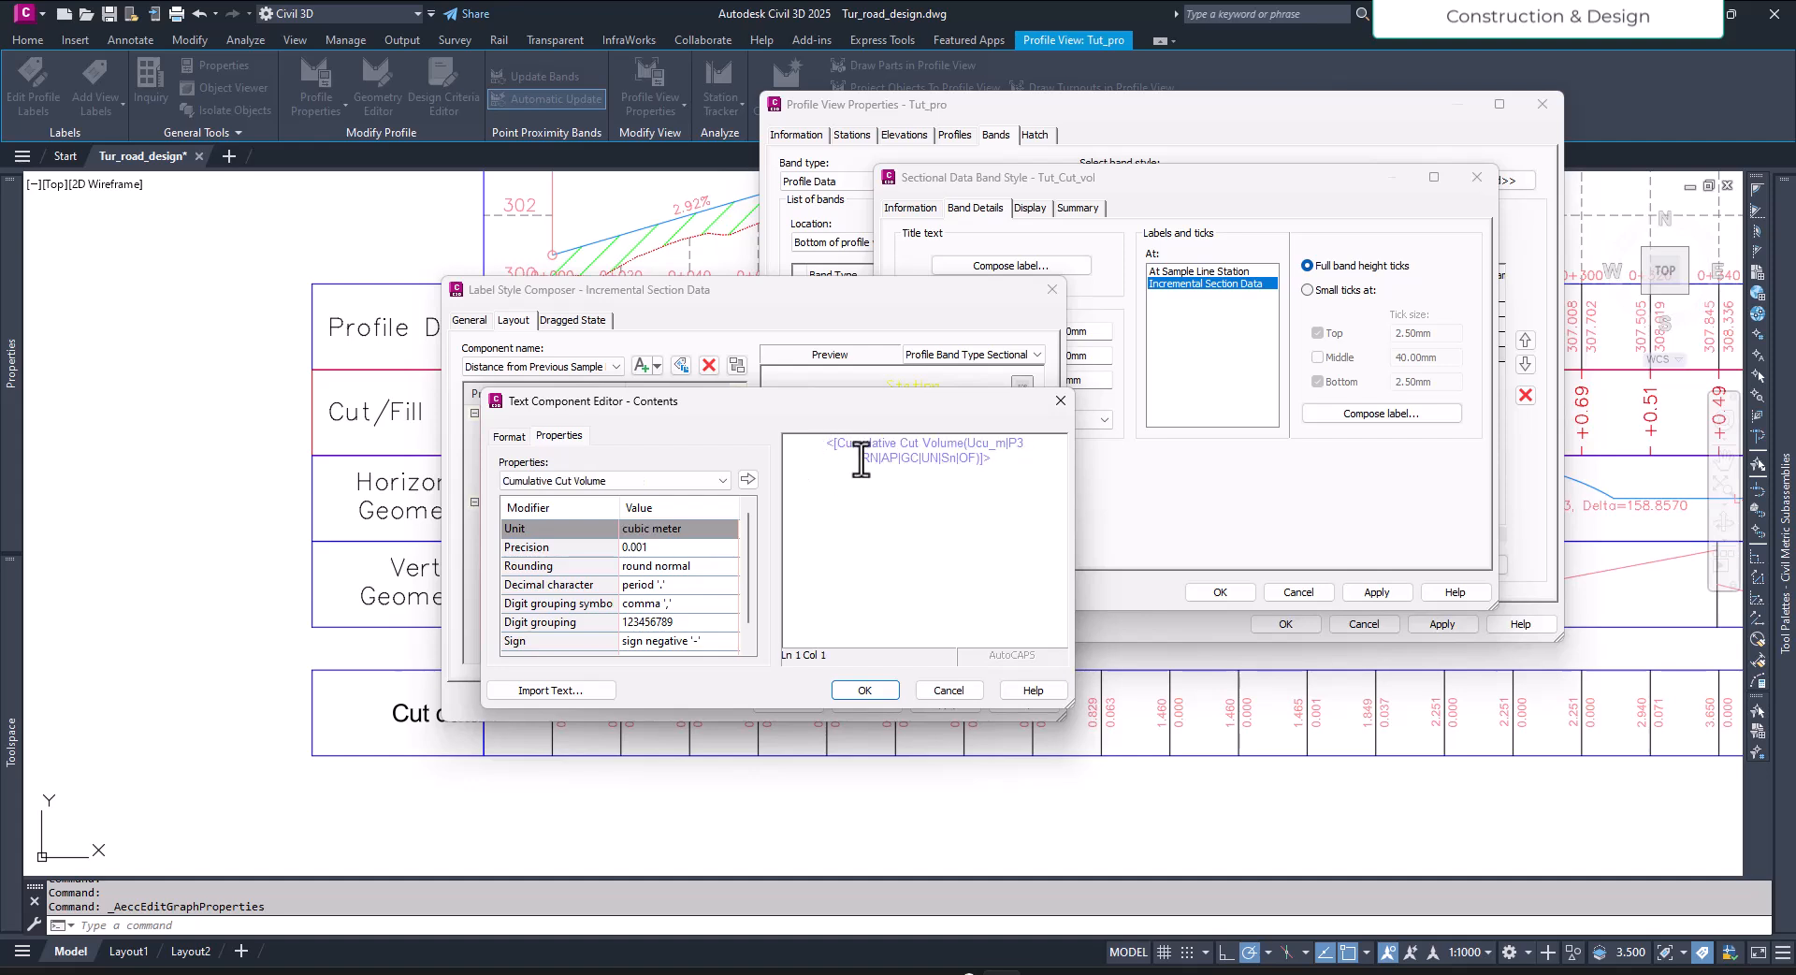
Step: Search Google for the summation symbol in a new Chrome Incognito window and copy the ∑ character from an expanded answer
{"action": "right_click", "coordinate": [968, 973]}
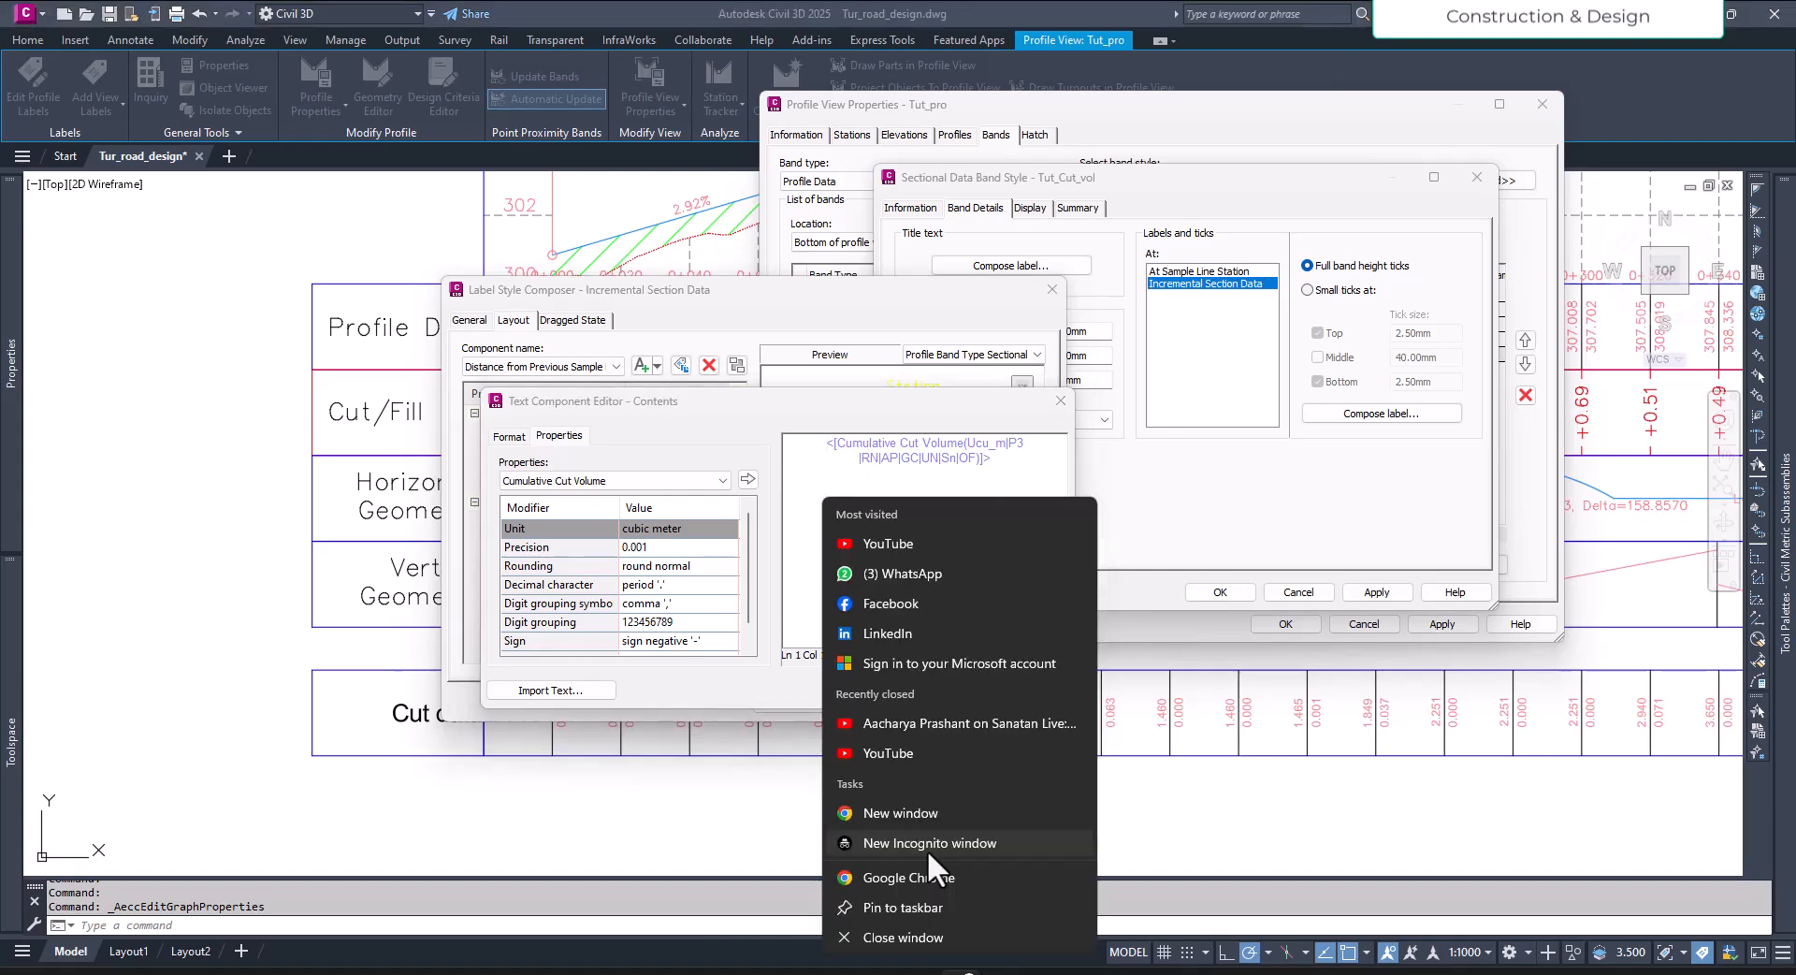
{"action": "left_click", "coordinate": [928, 850]}
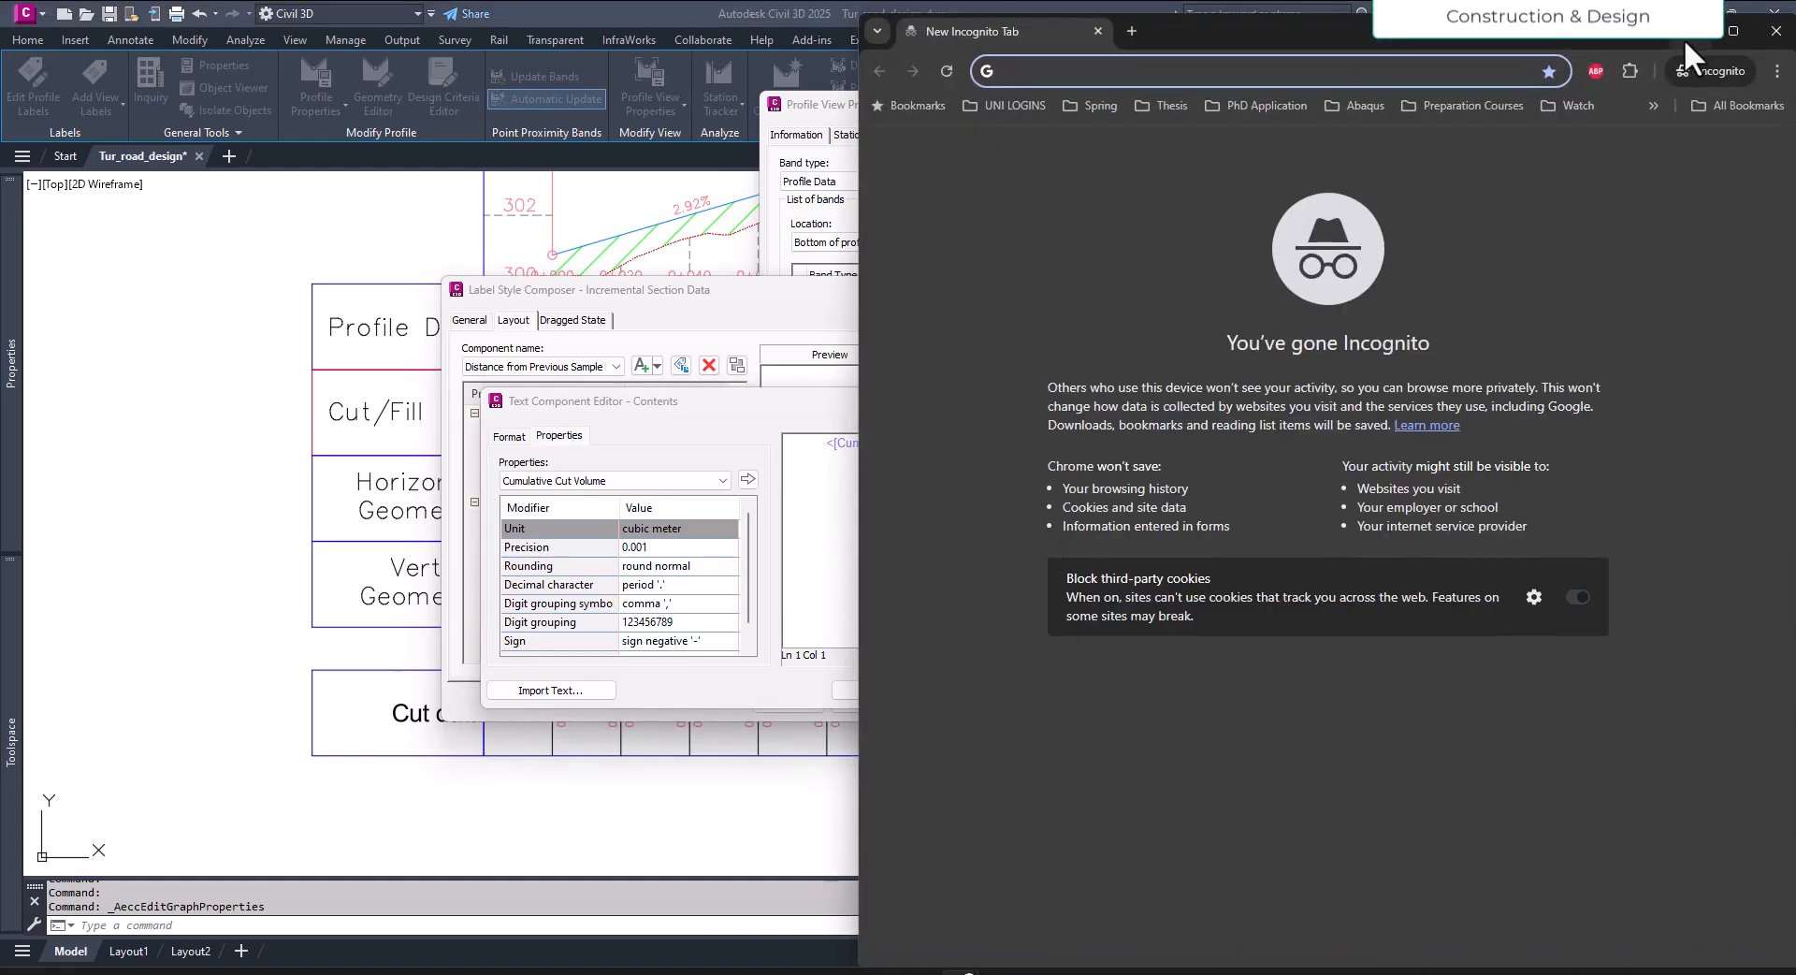
{"action": "left_click", "coordinate": [1733, 31]}
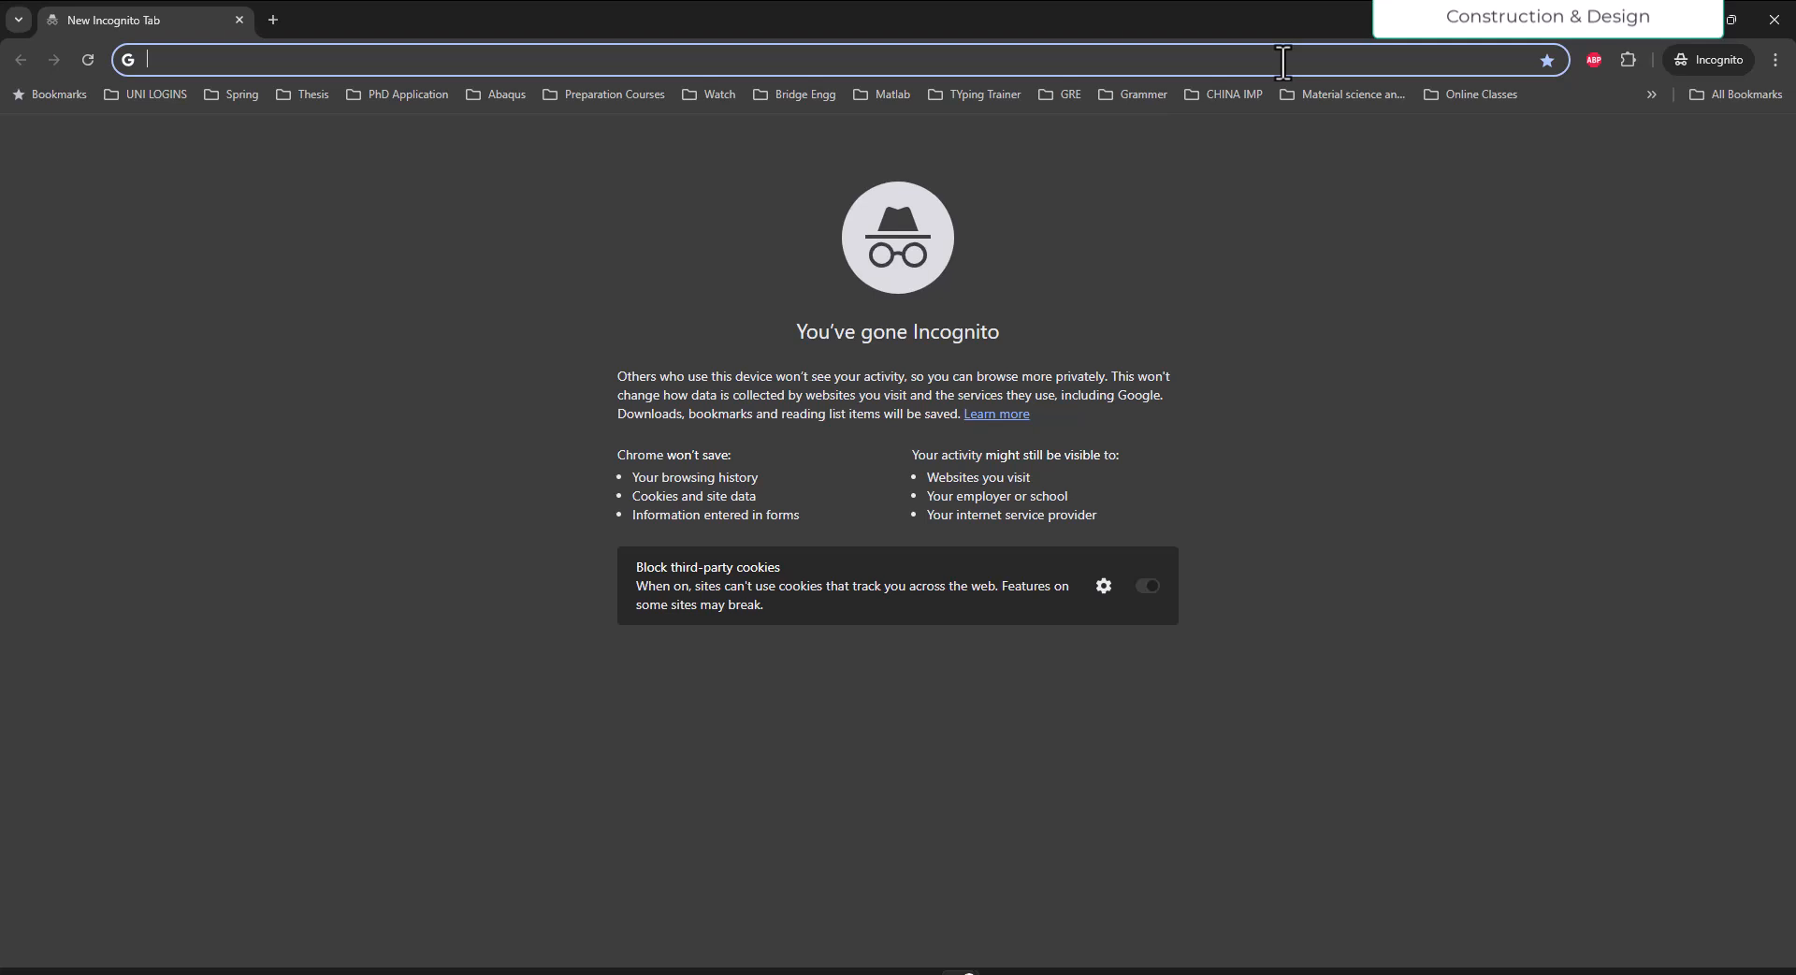
{"action": "type", "text": "summaat"}
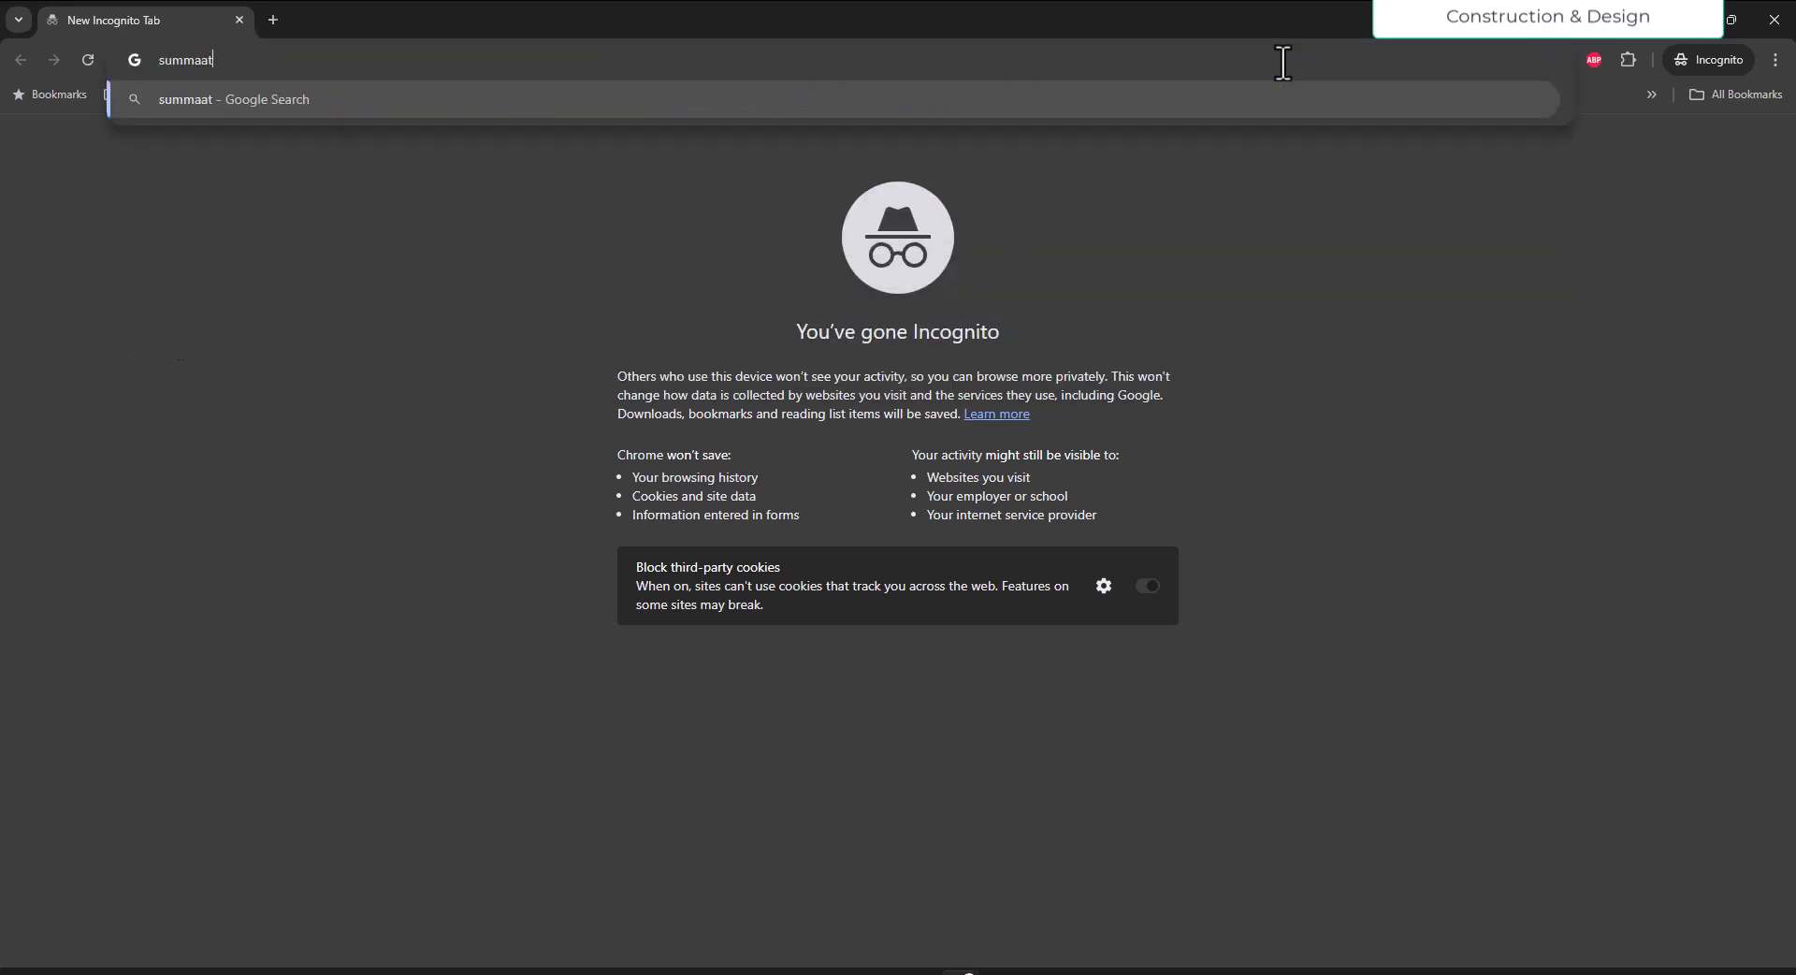
{"action": "type", "text": "ion symbol"}
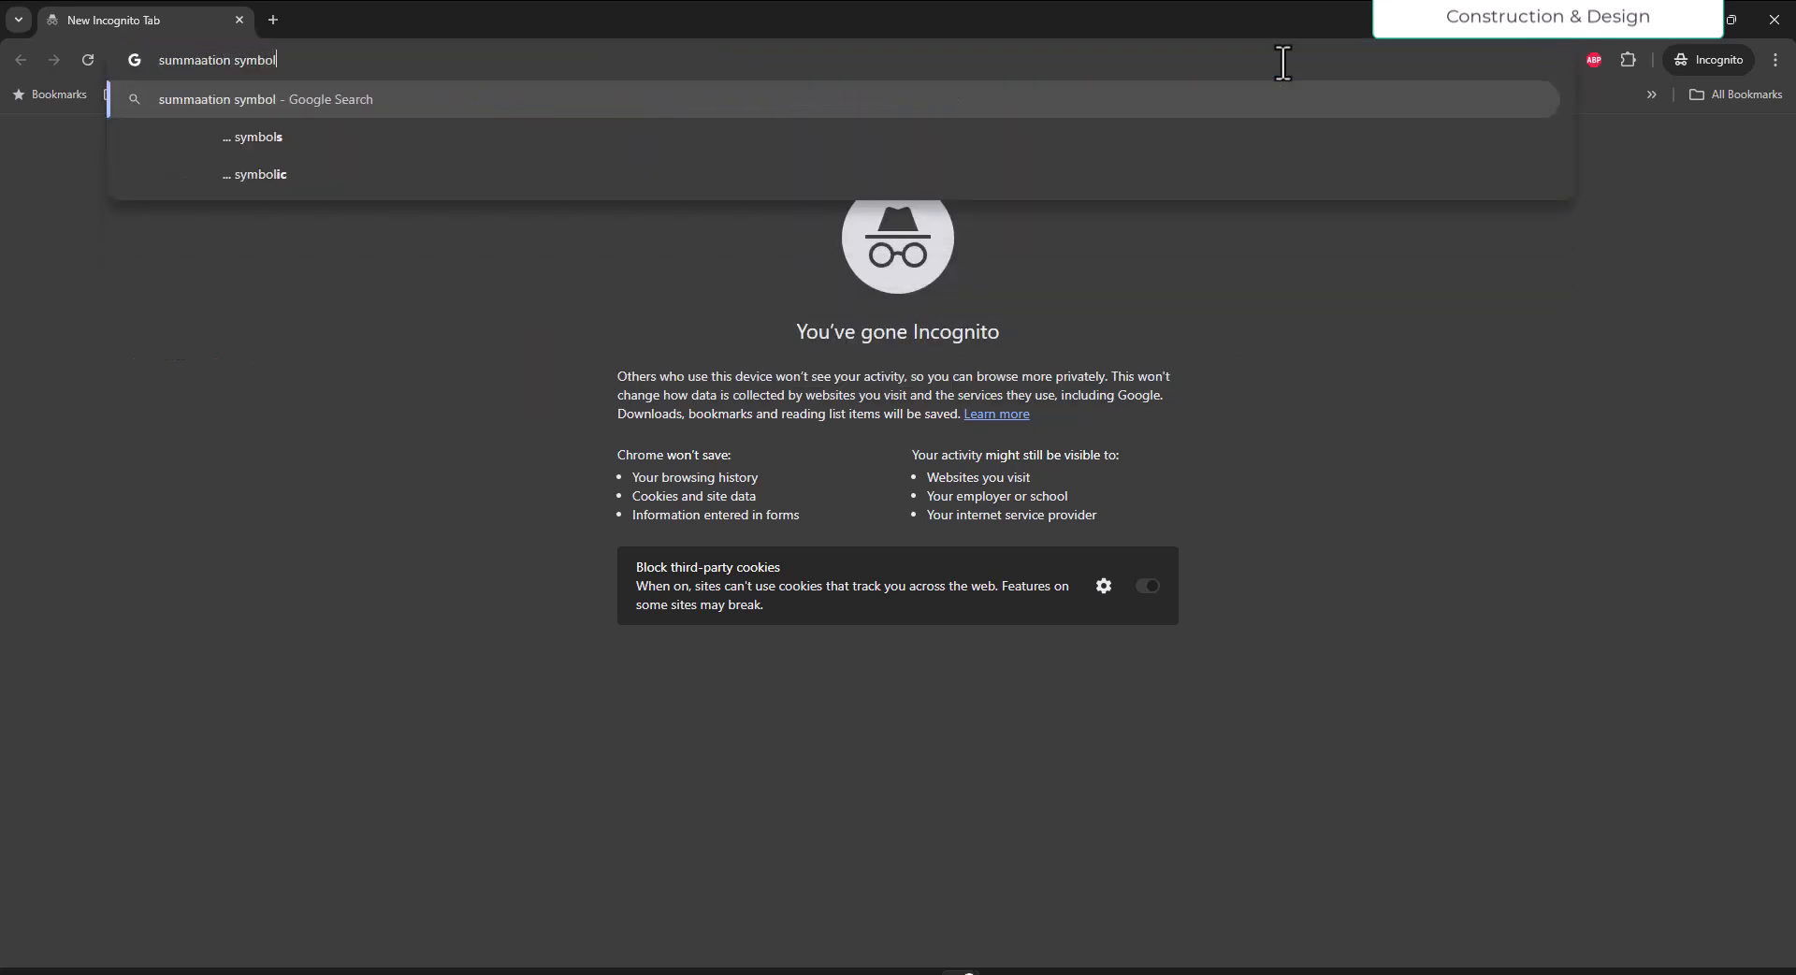
{"action": "key", "text": "Return"}
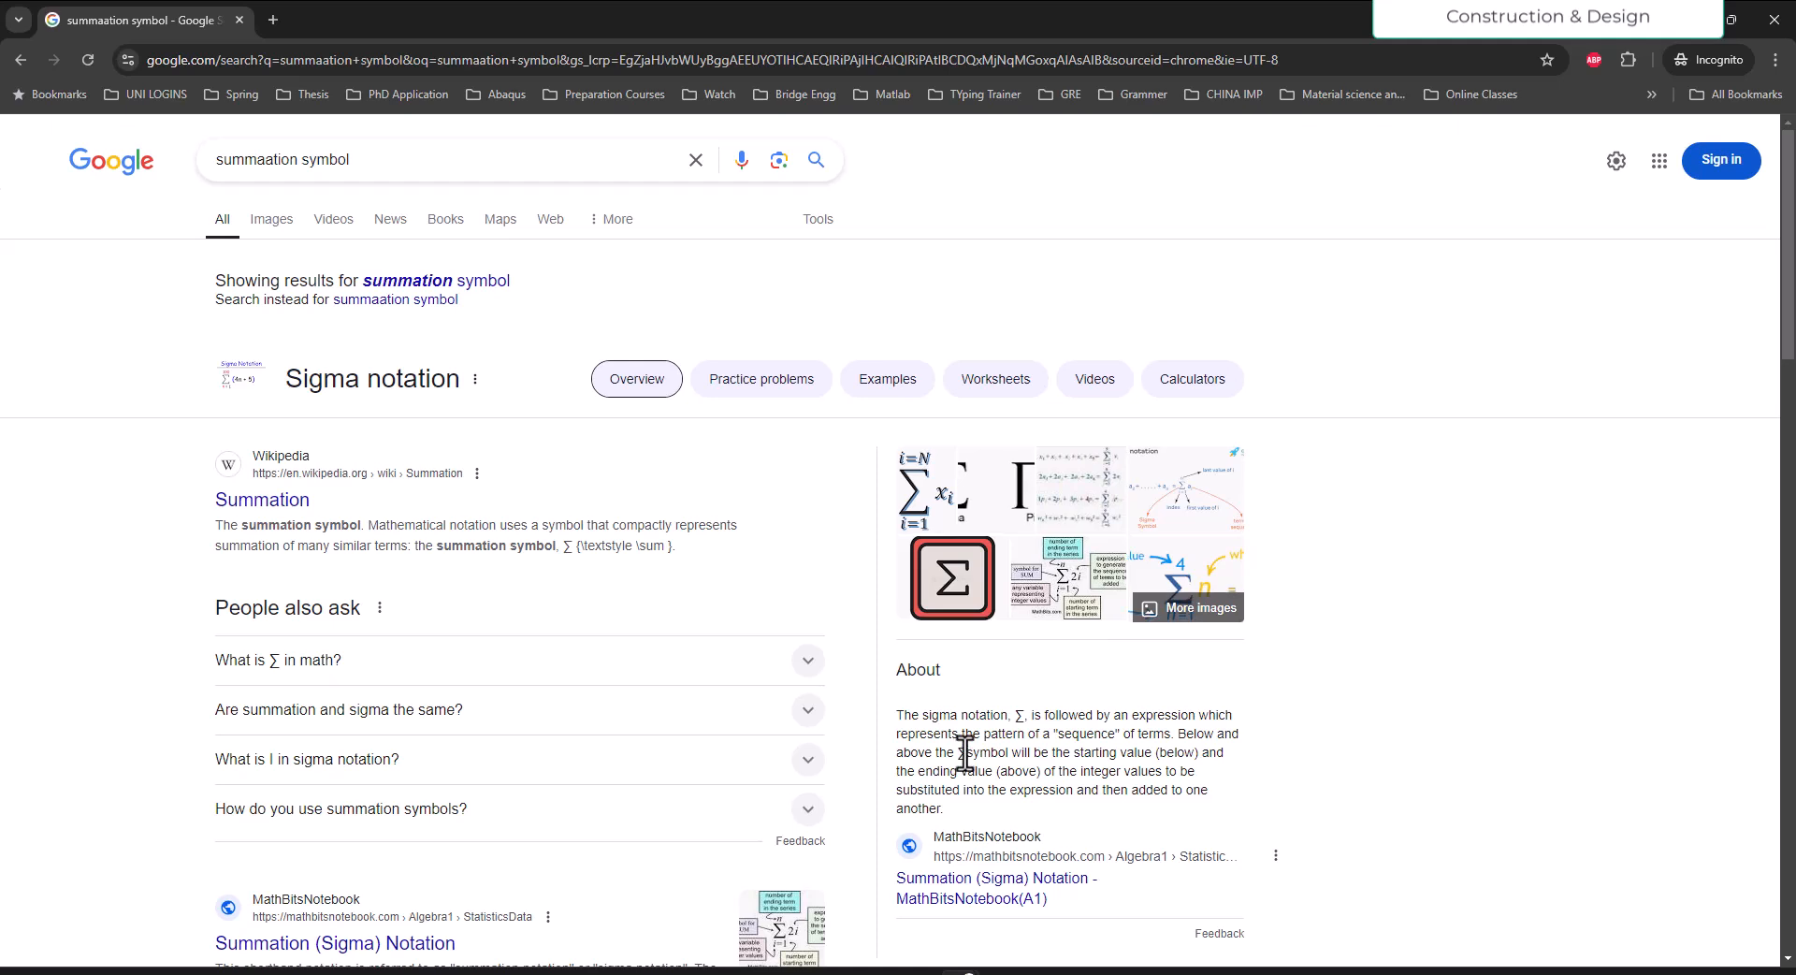
{"action": "left_click", "coordinate": [620, 672]}
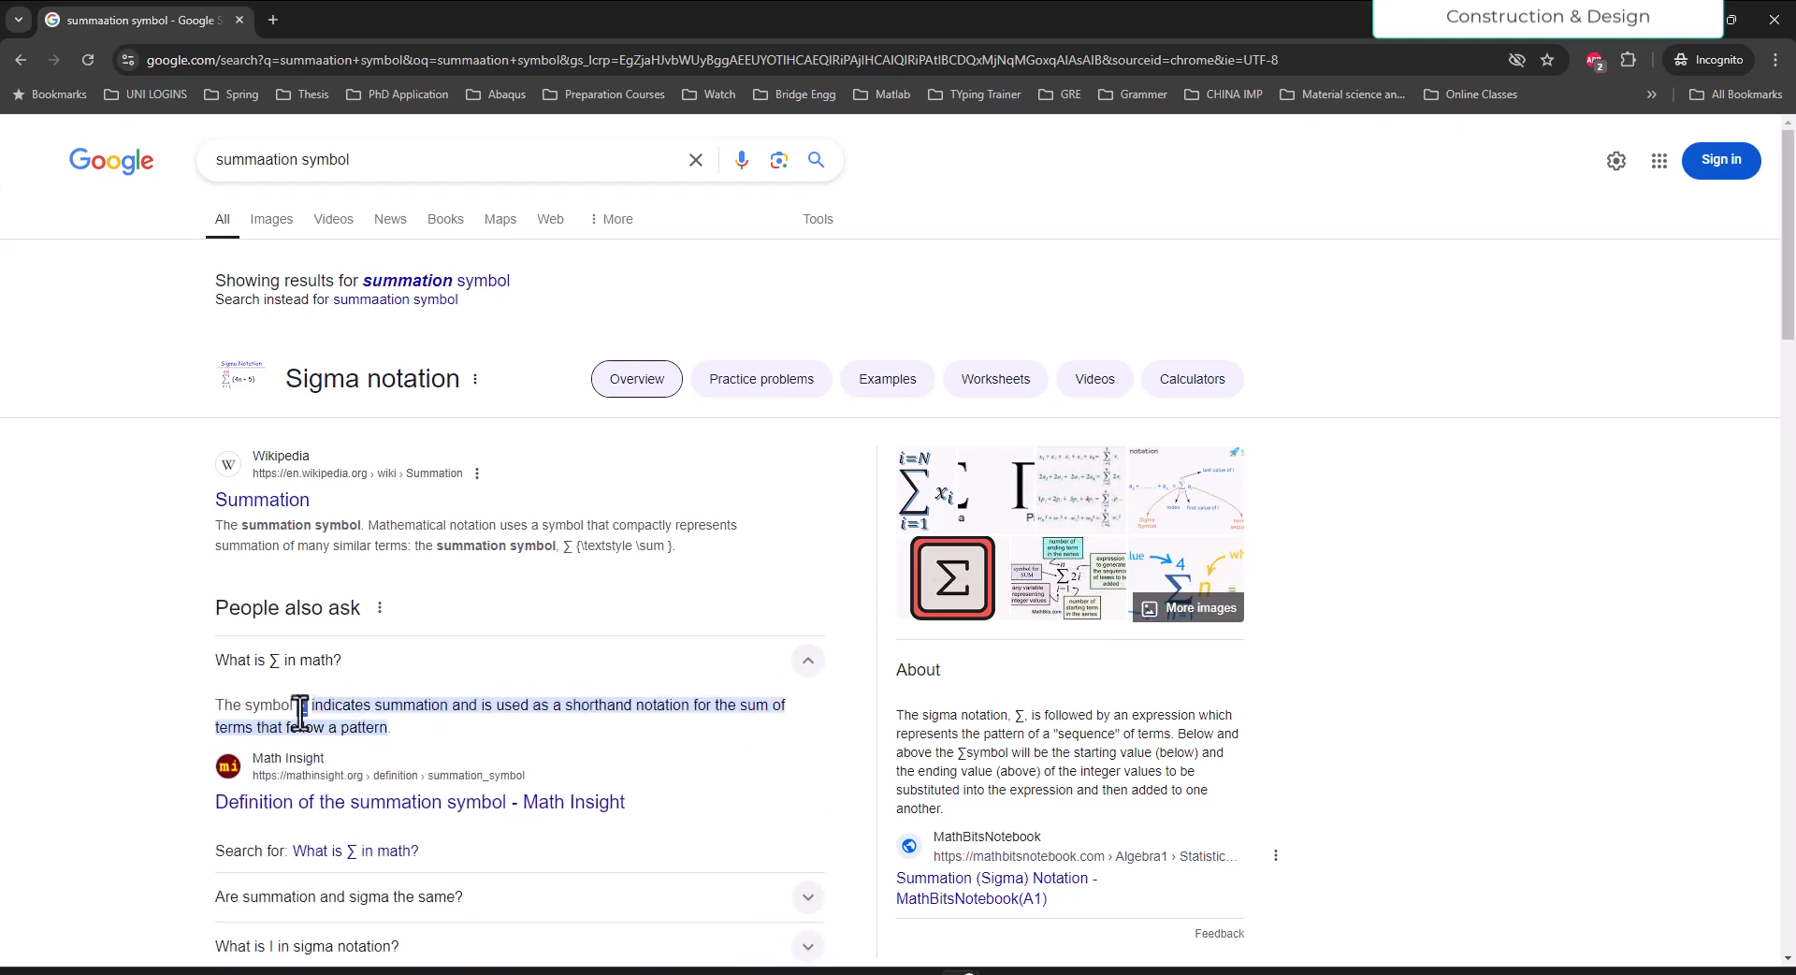
Step: Back in Civil 3D, prefix the Cumulative Cut Volume text with "∑: ", apply the changed band style and close the profile view properties
{"action": "key", "text": "alt+Tab"}
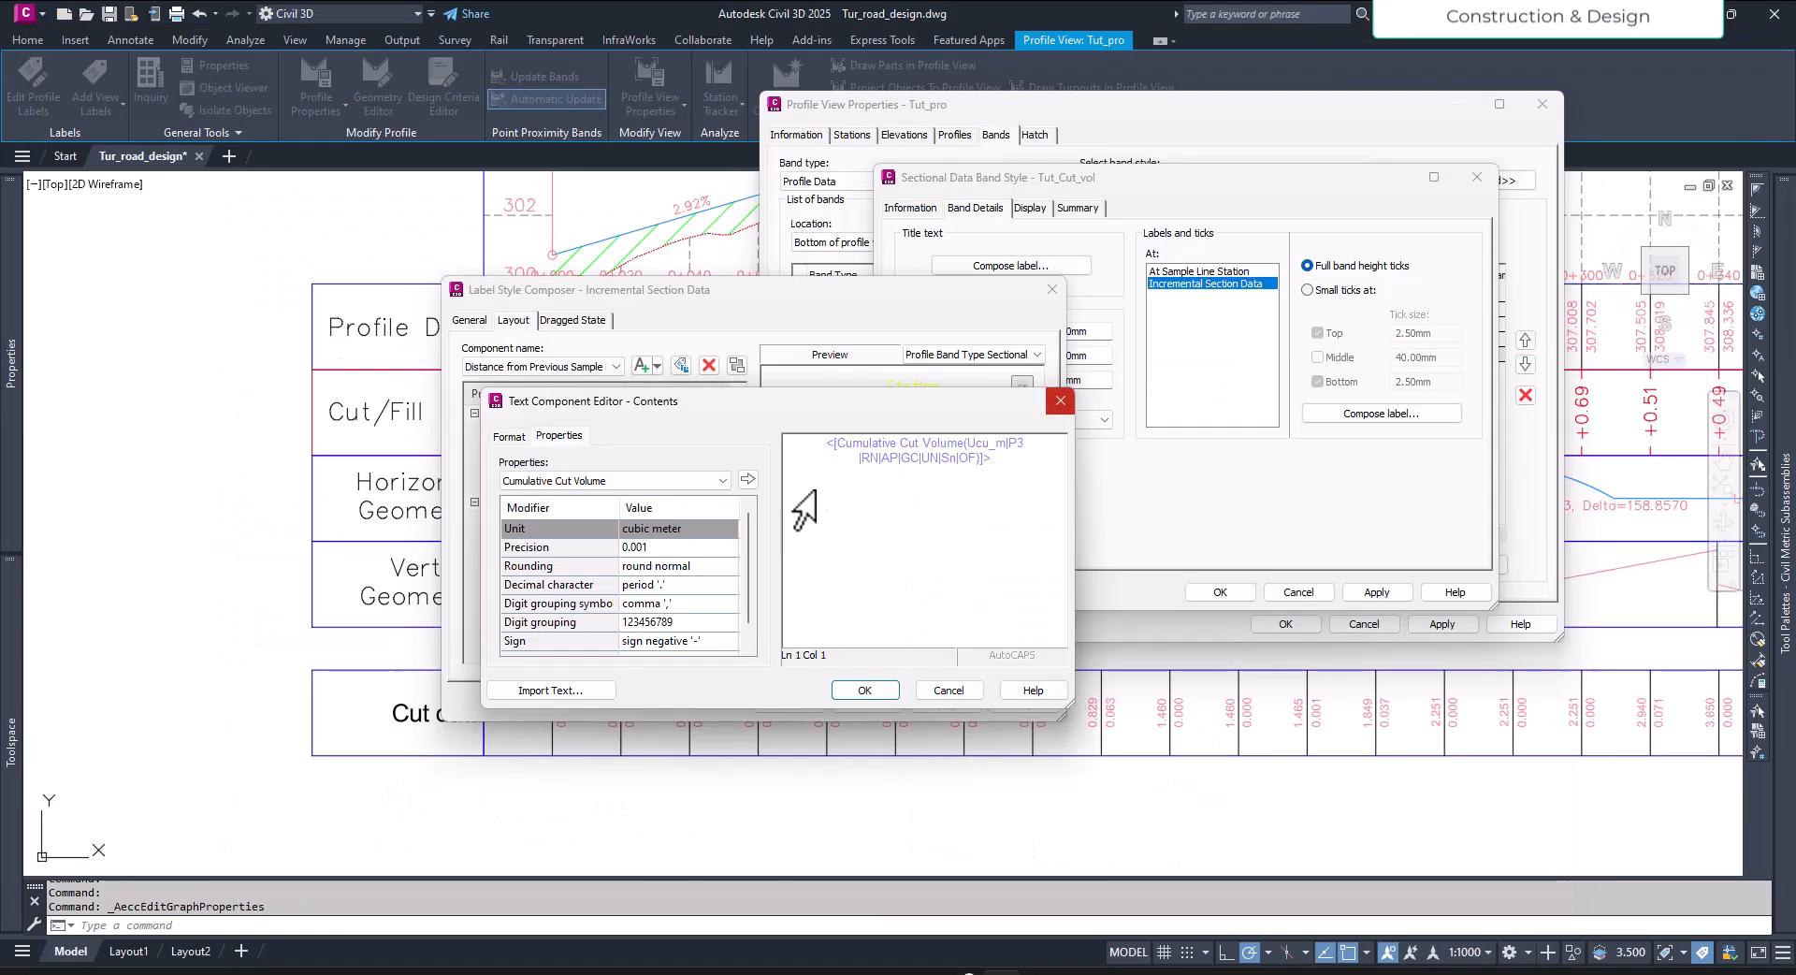
{"action": "type", "text": "∑"}
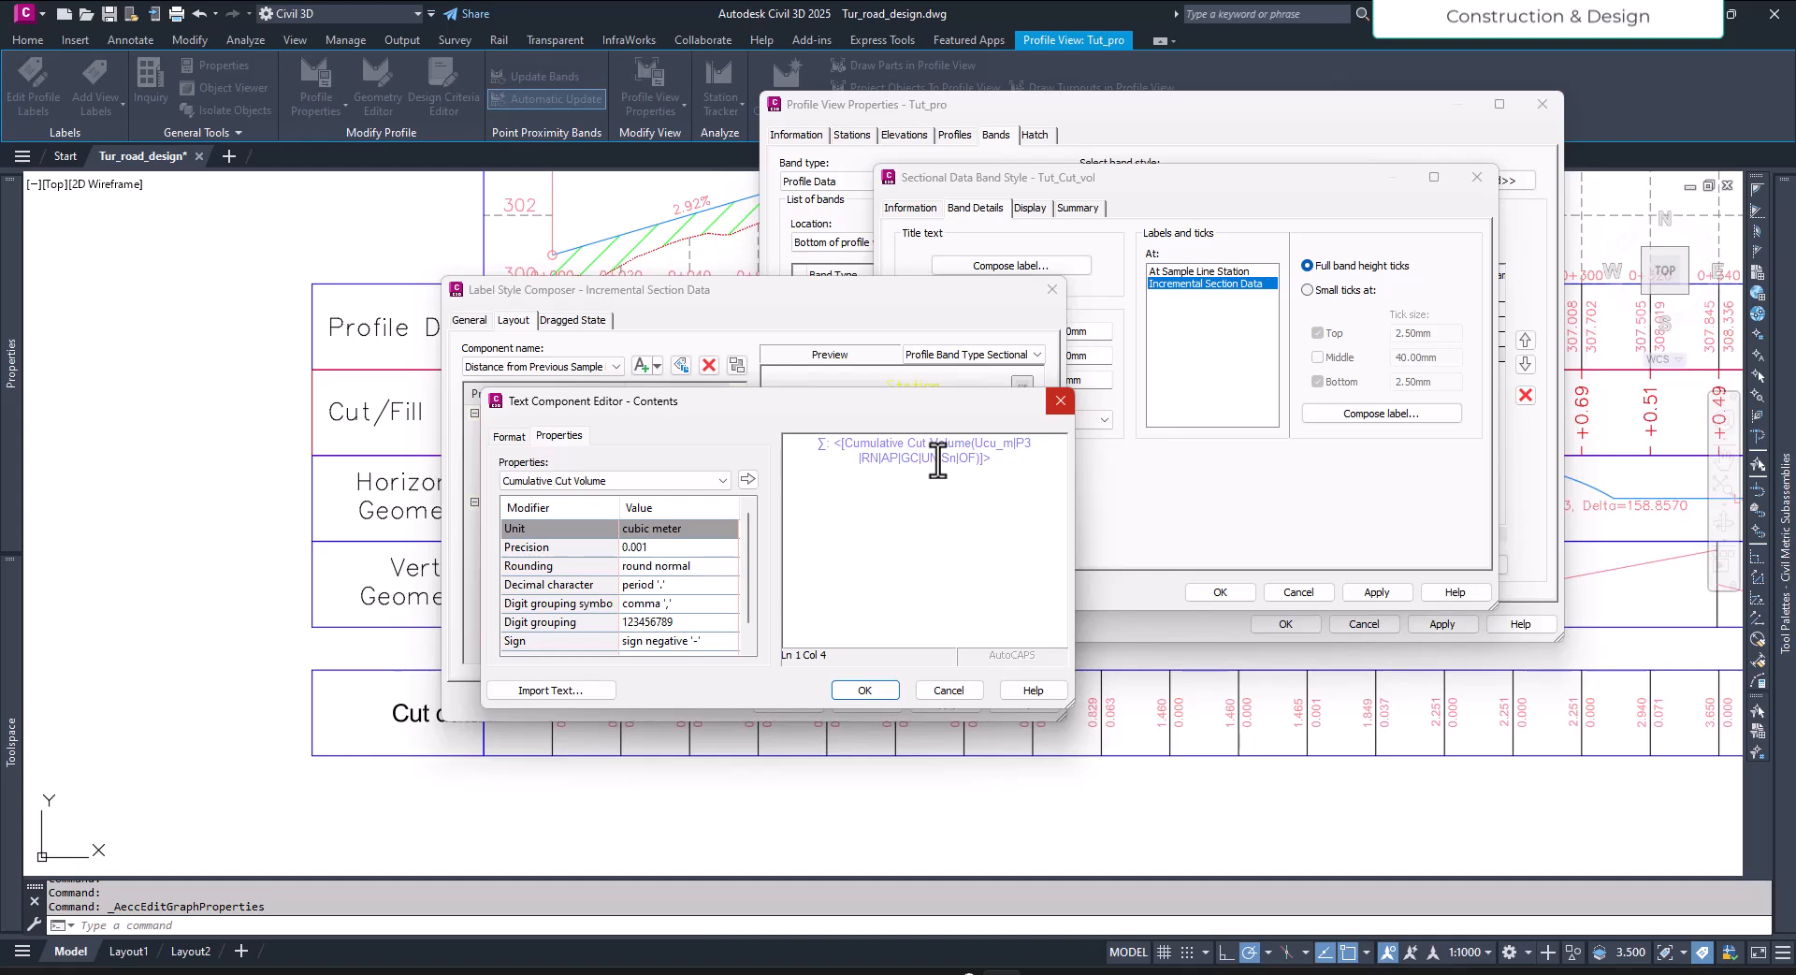
{"action": "left_click", "coordinate": [869, 693]}
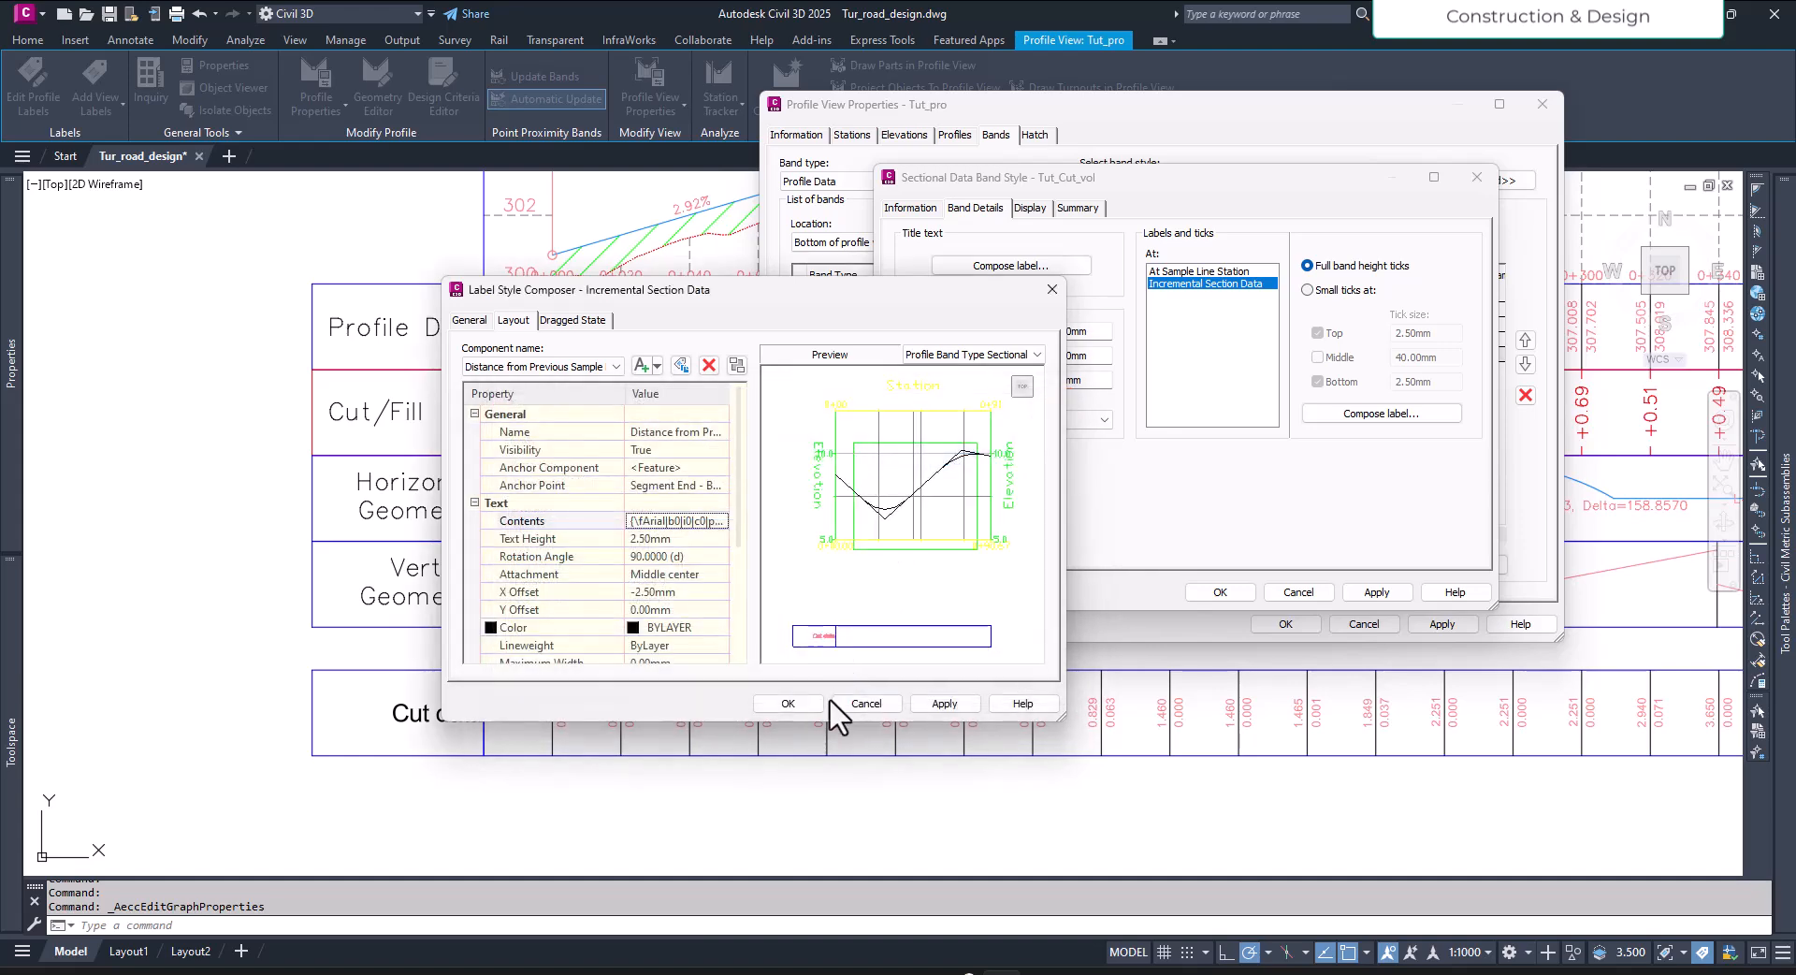
{"action": "left_click", "coordinate": [797, 701]}
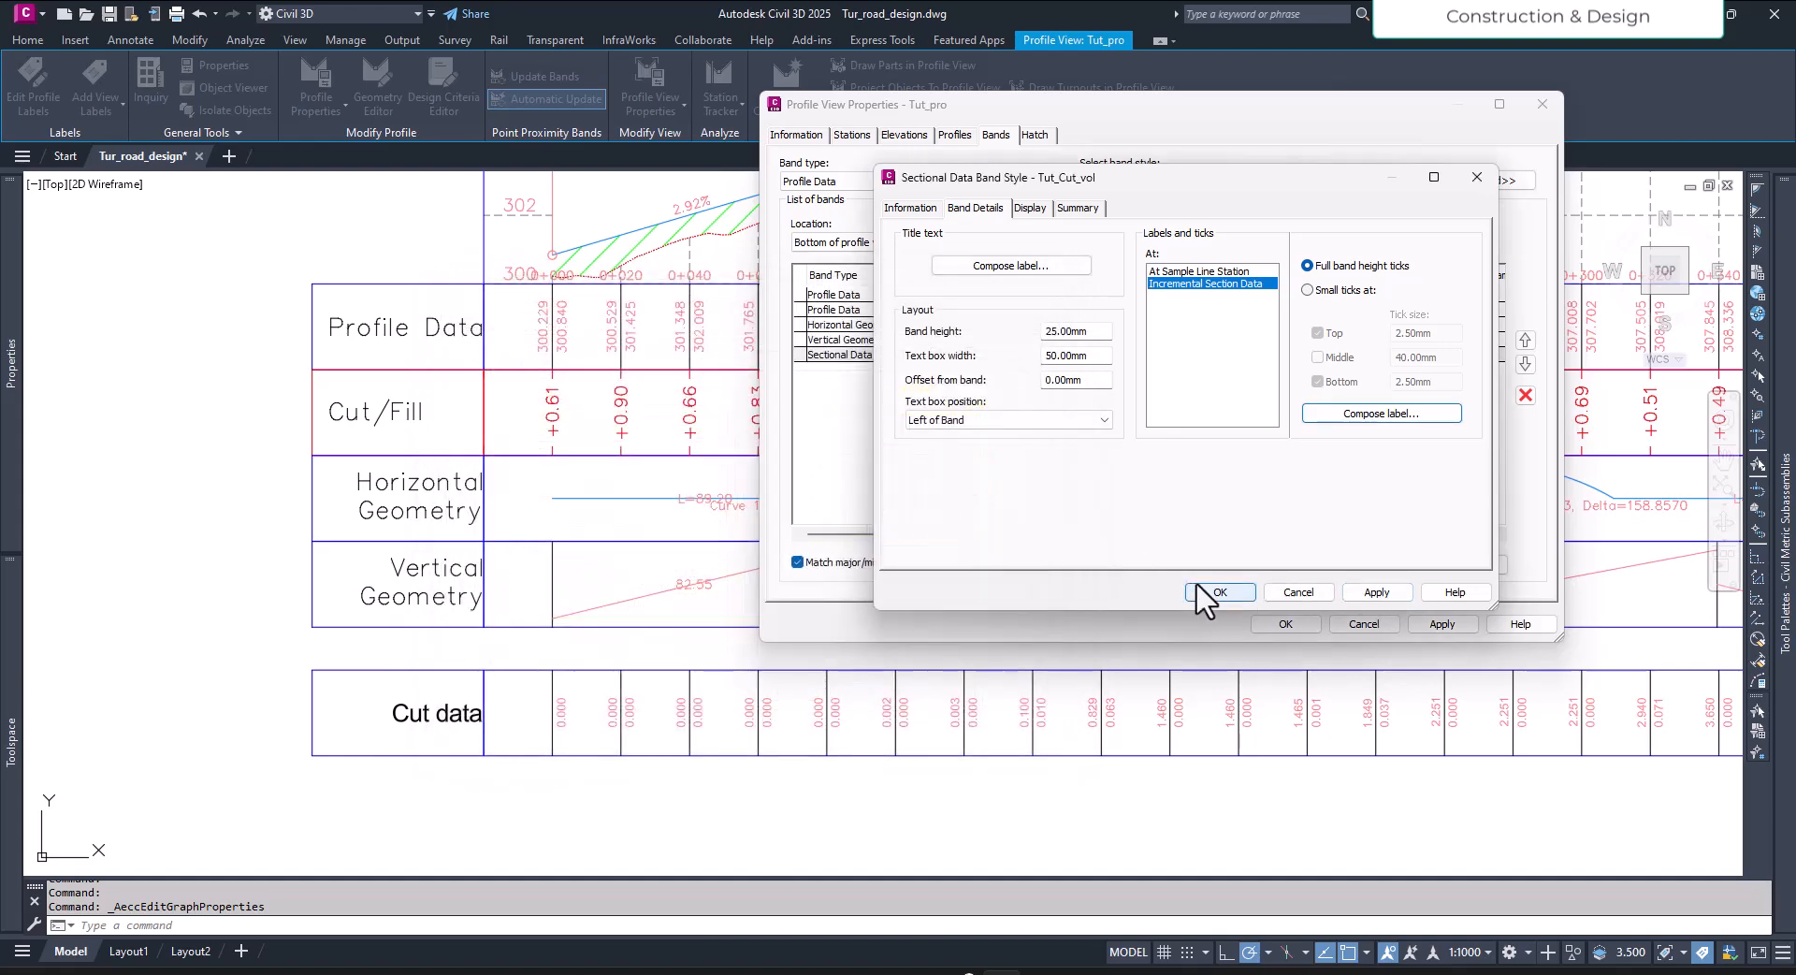
{"action": "left_click", "coordinate": [1202, 589]}
{"action": "left_click", "coordinate": [1102, 426]}
{"action": "left_click", "coordinate": [1442, 623]}
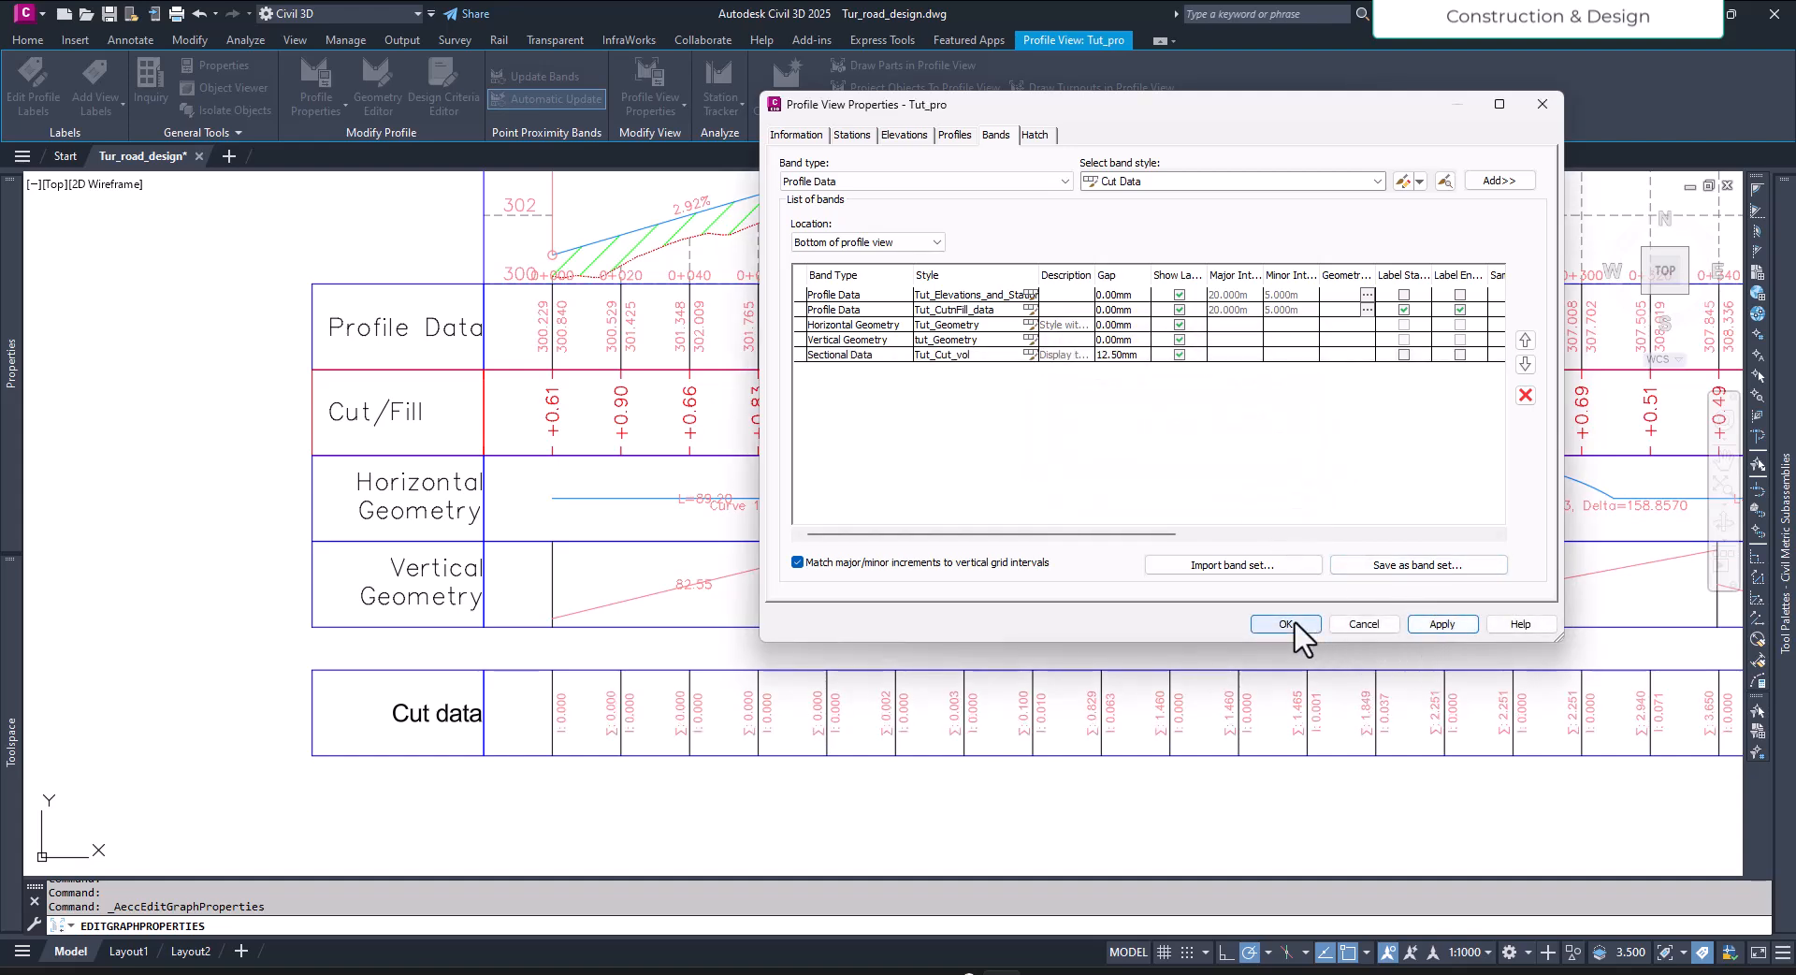
{"action": "left_click", "coordinate": [1290, 625]}
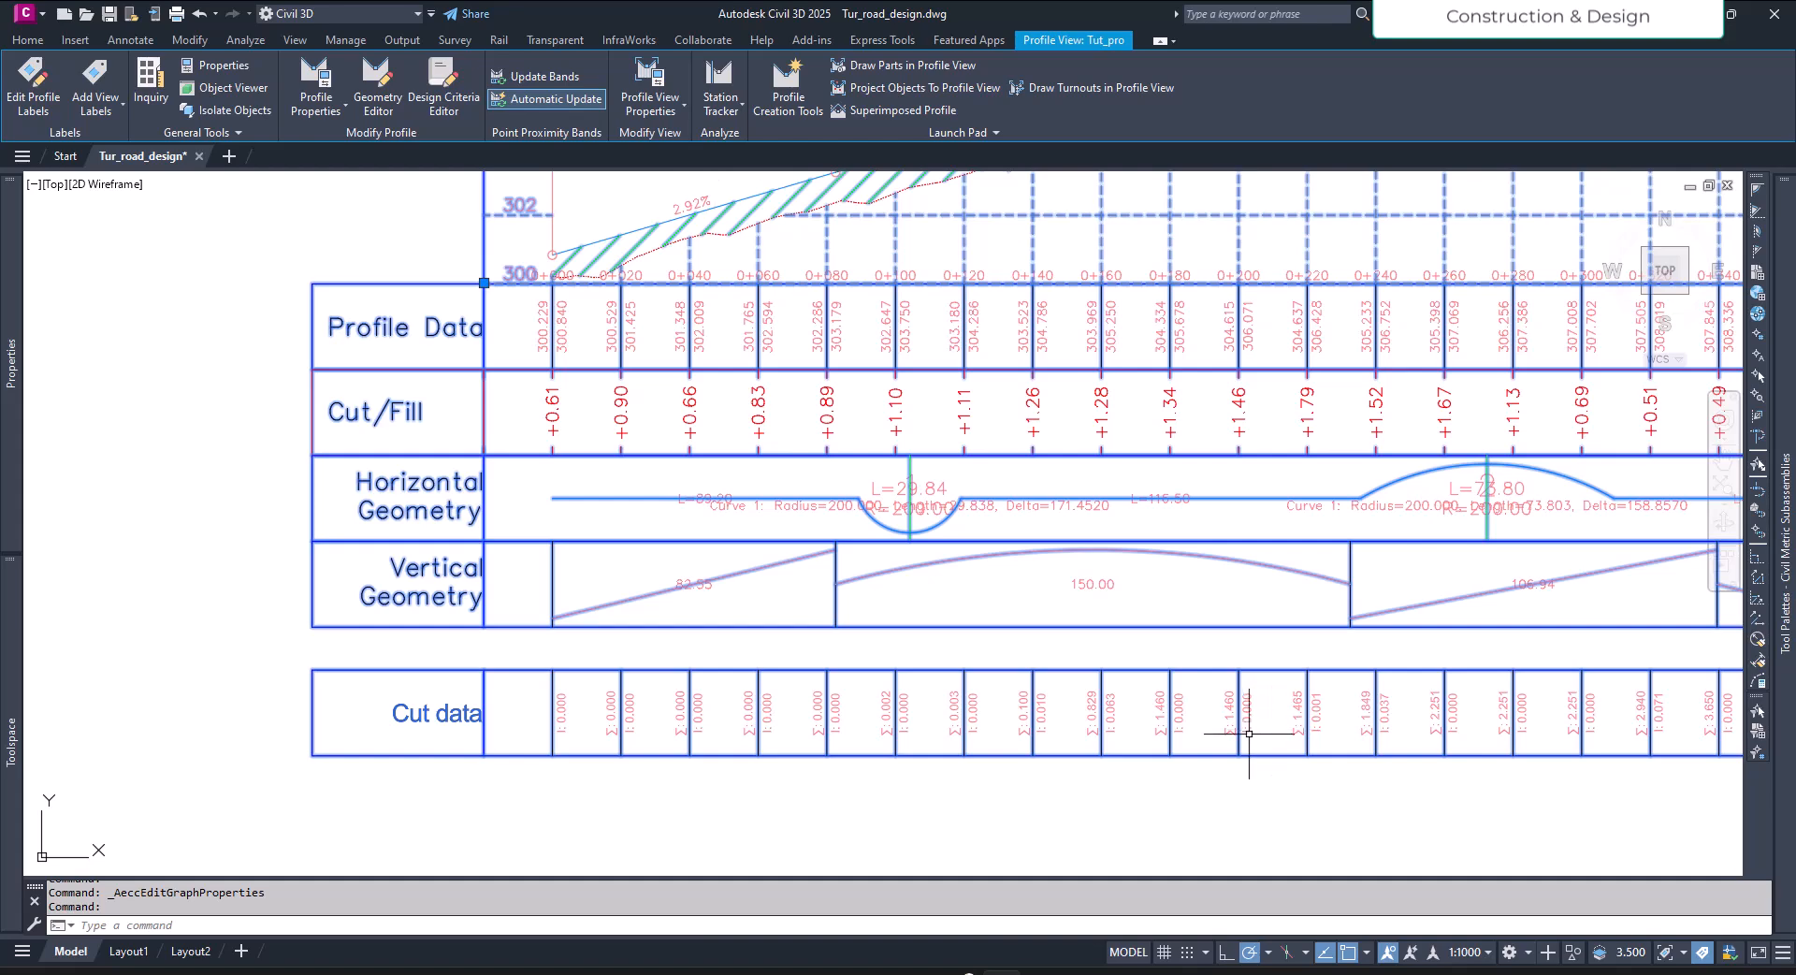
Step: Examine the "I:" cut area and "∑:" cumulative cut volume labels at several stations along the Cut data band
{"action": "scroll", "coordinate": [1253, 733], "scroll_direction": "up", "scroll_amount": 5}
{"action": "key", "text": "Escape"}
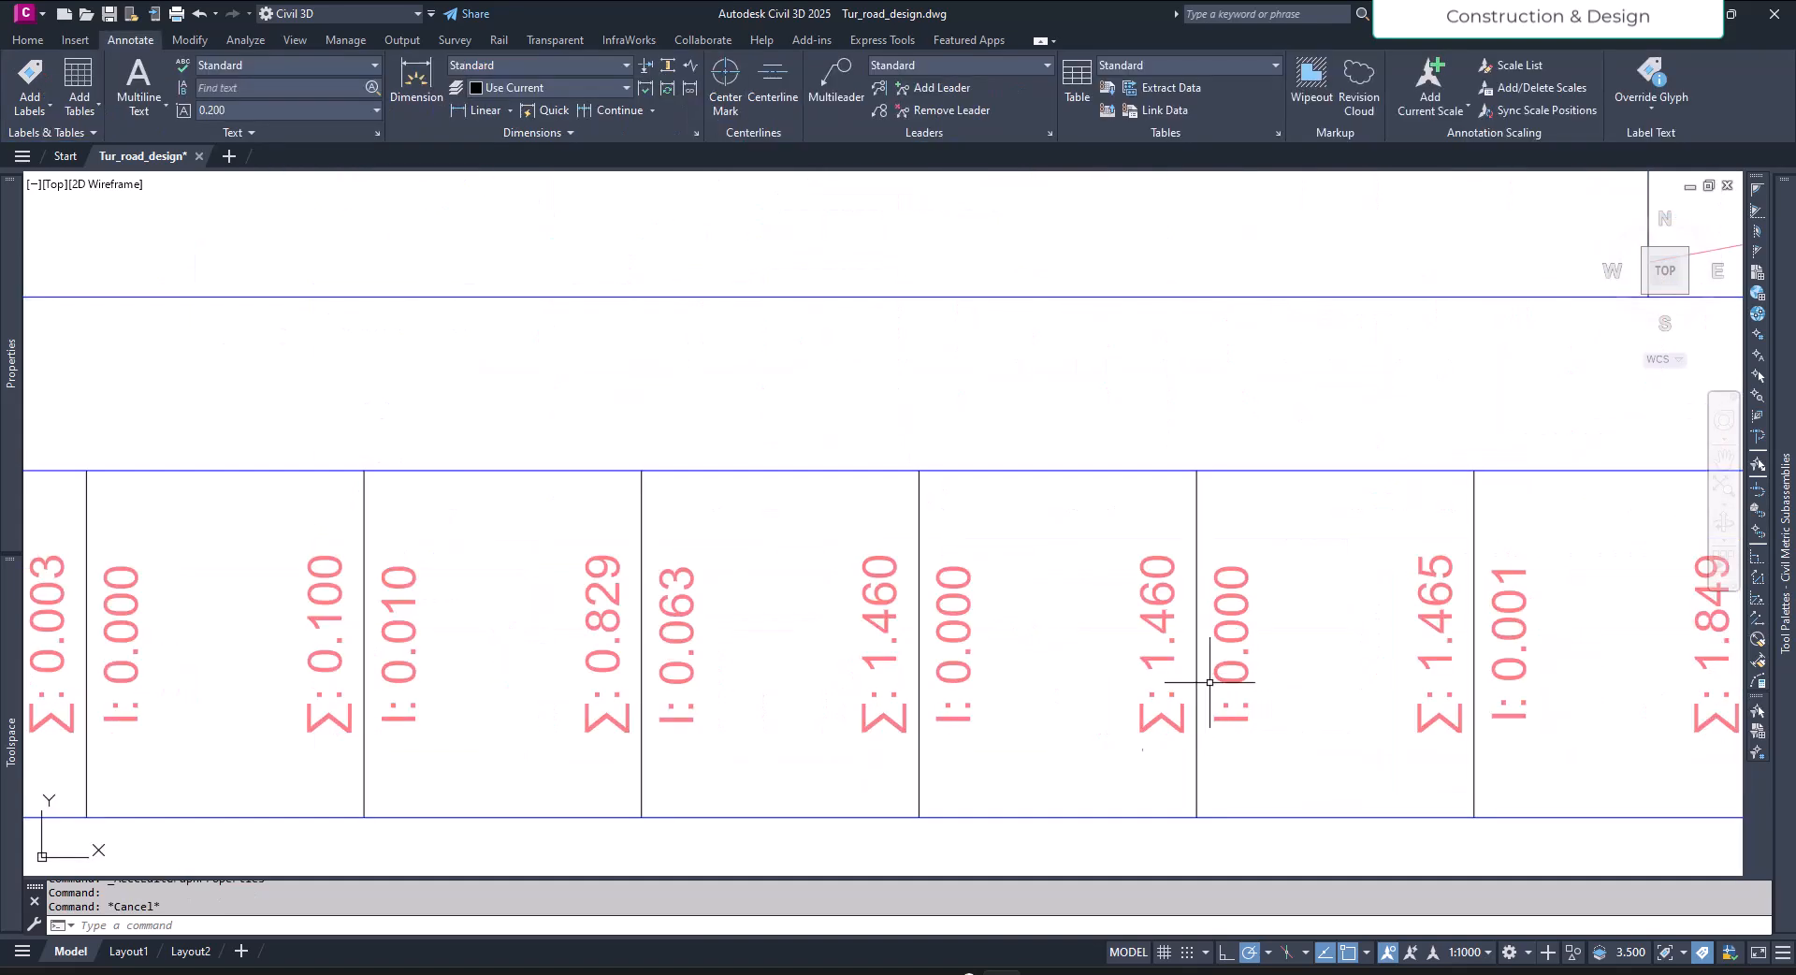
{"action": "scroll", "coordinate": [1227, 701], "scroll_direction": "down", "scroll_amount": 8}
{"action": "scroll", "coordinate": [1227, 701], "scroll_direction": "down", "scroll_amount": 2}
{"action": "middle_click_drag", "start_coordinate": [1448, 728], "coordinate": [866, 685]}
{"action": "scroll", "coordinate": [1177, 673], "scroll_direction": "up", "scroll_amount": 8}
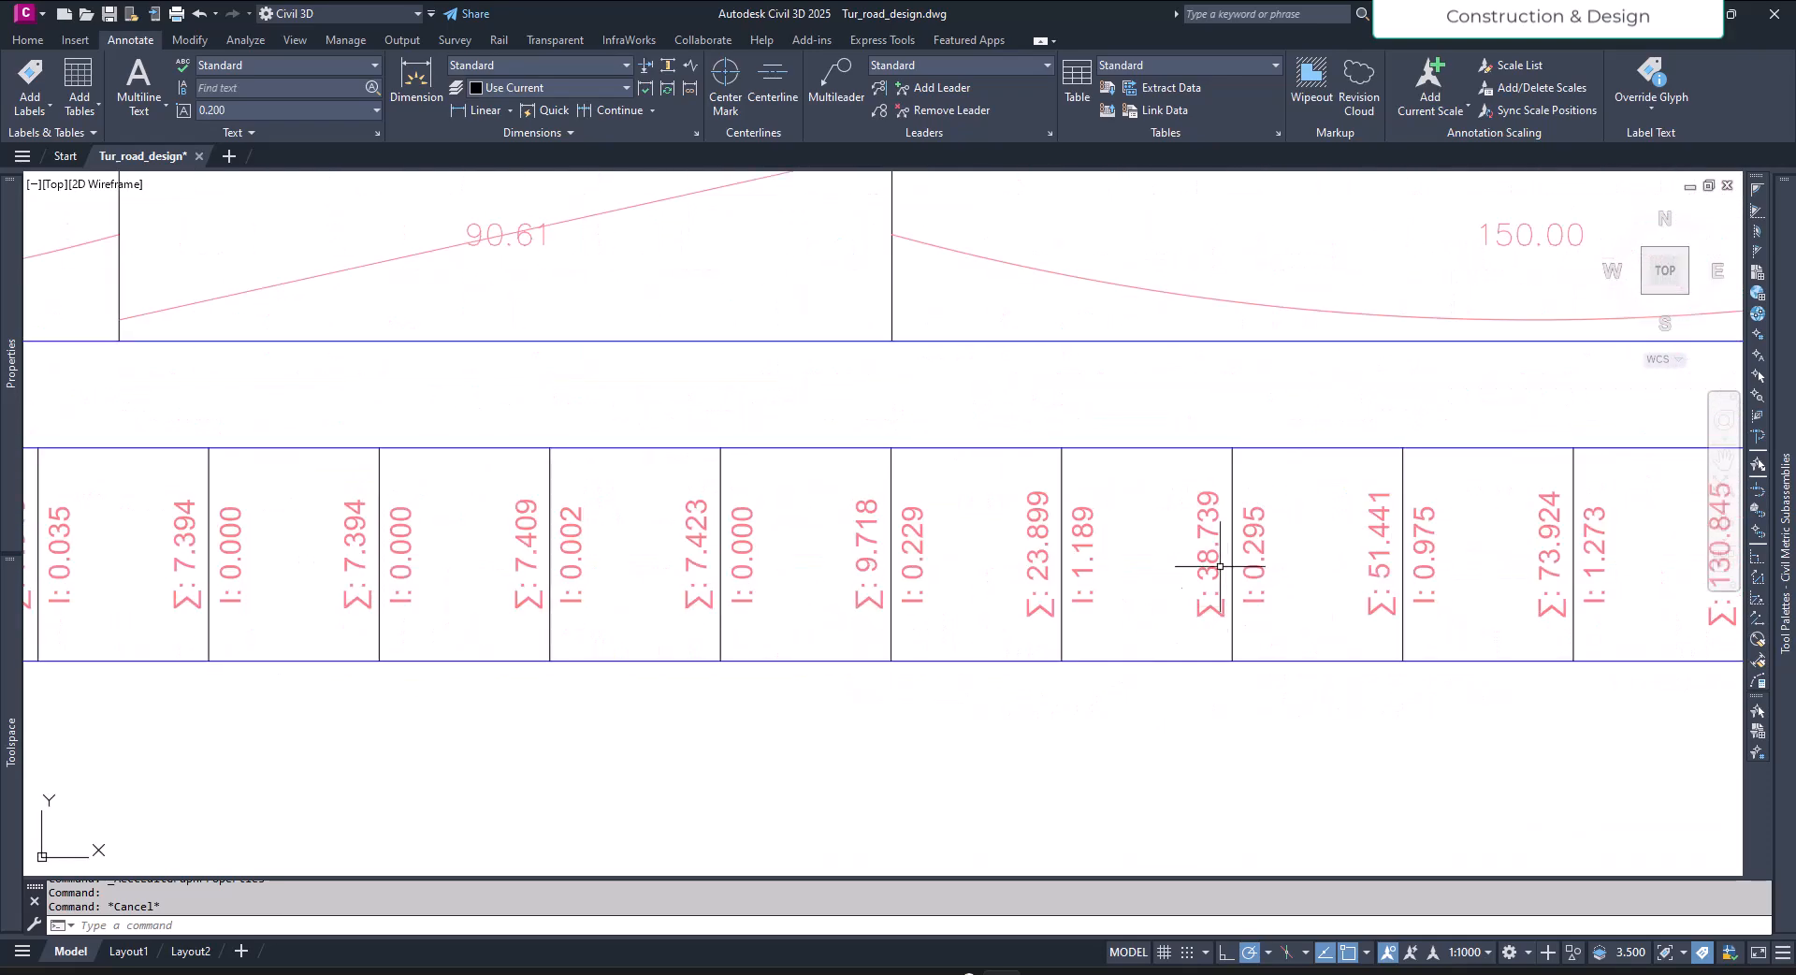
{"action": "scroll", "coordinate": [1323, 729], "scroll_direction": "down", "scroll_amount": 6}
{"action": "scroll", "coordinate": [918, 742], "scroll_direction": "up", "scroll_amount": 10}
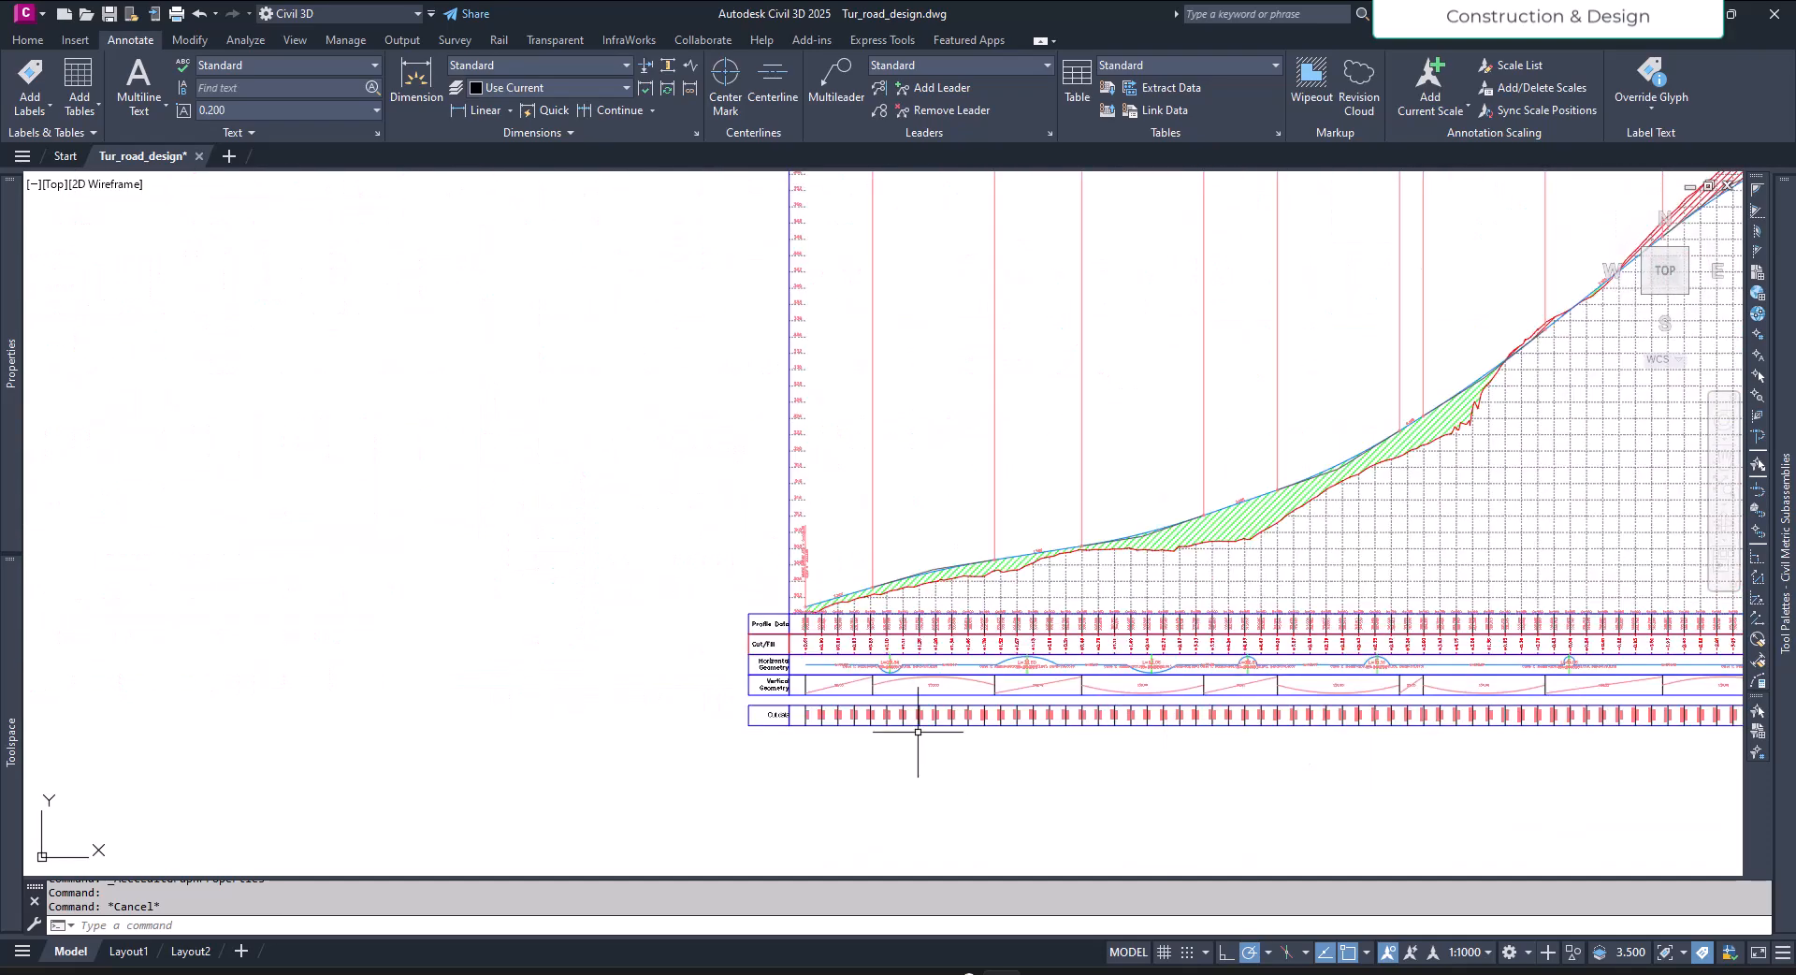
{"action": "scroll", "coordinate": [845, 716], "scroll_direction": "up", "scroll_amount": 2}
{"action": "scroll", "coordinate": [1006, 743], "scroll_direction": "up", "scroll_amount": 2}
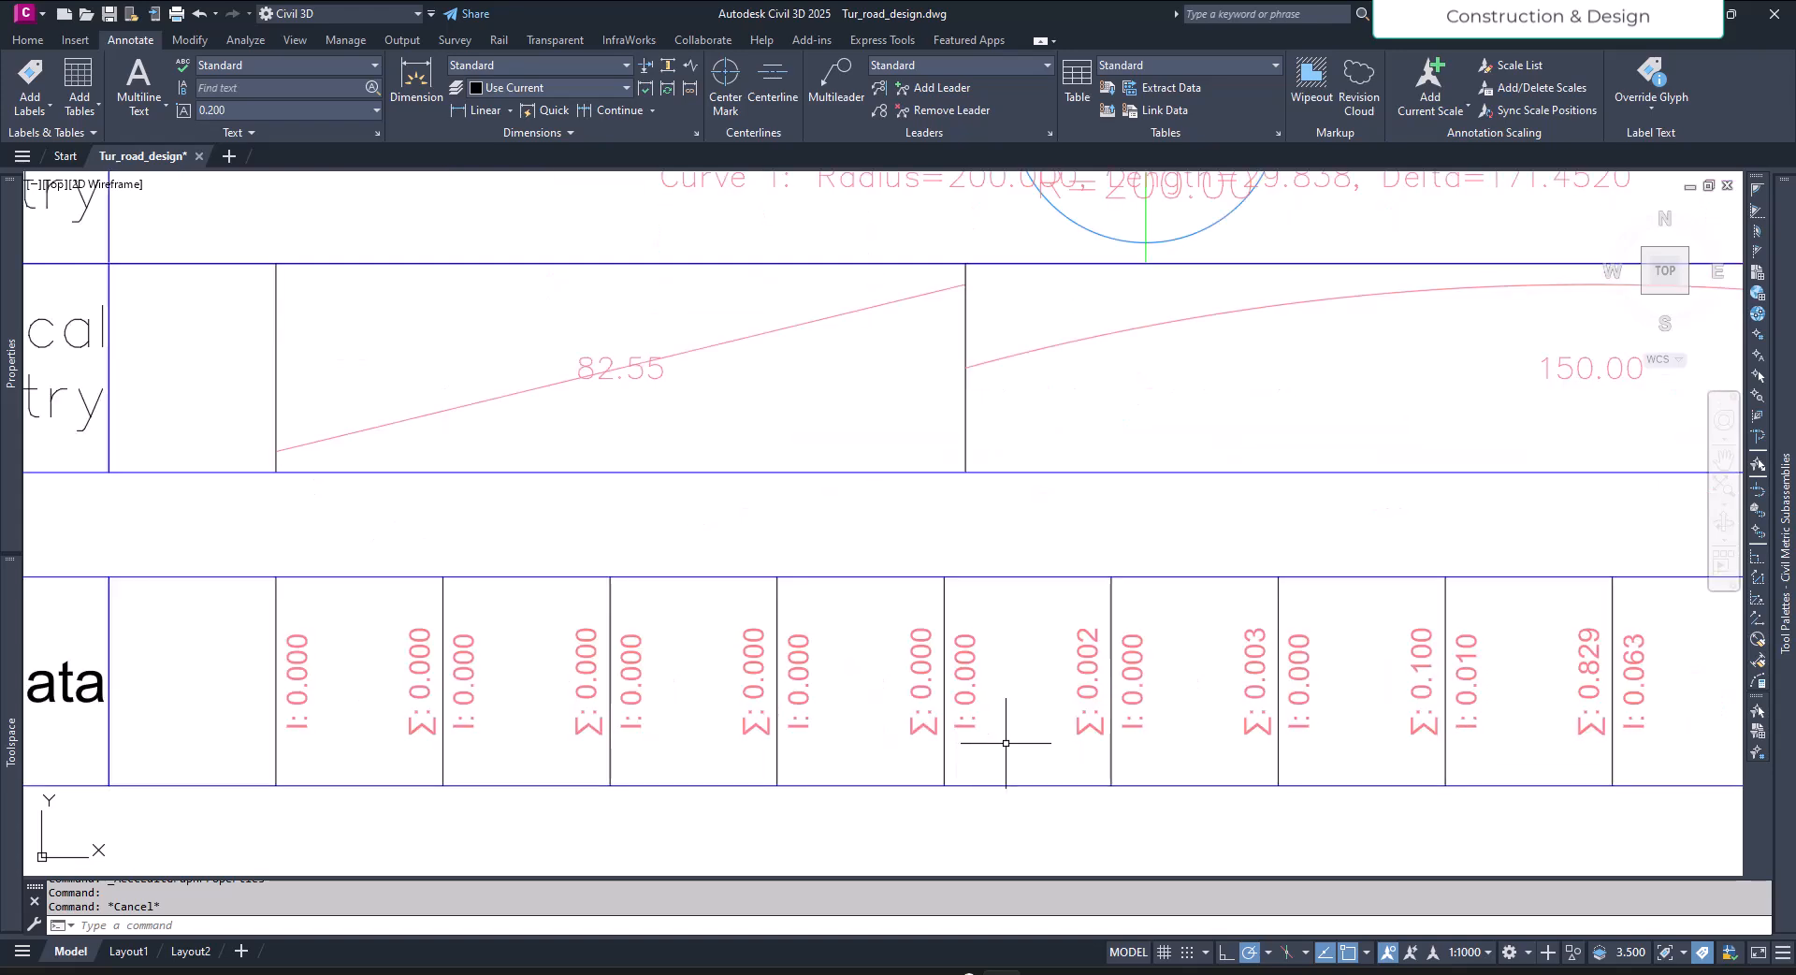
{"action": "scroll", "coordinate": [1006, 743], "scroll_direction": "down", "scroll_amount": 2}
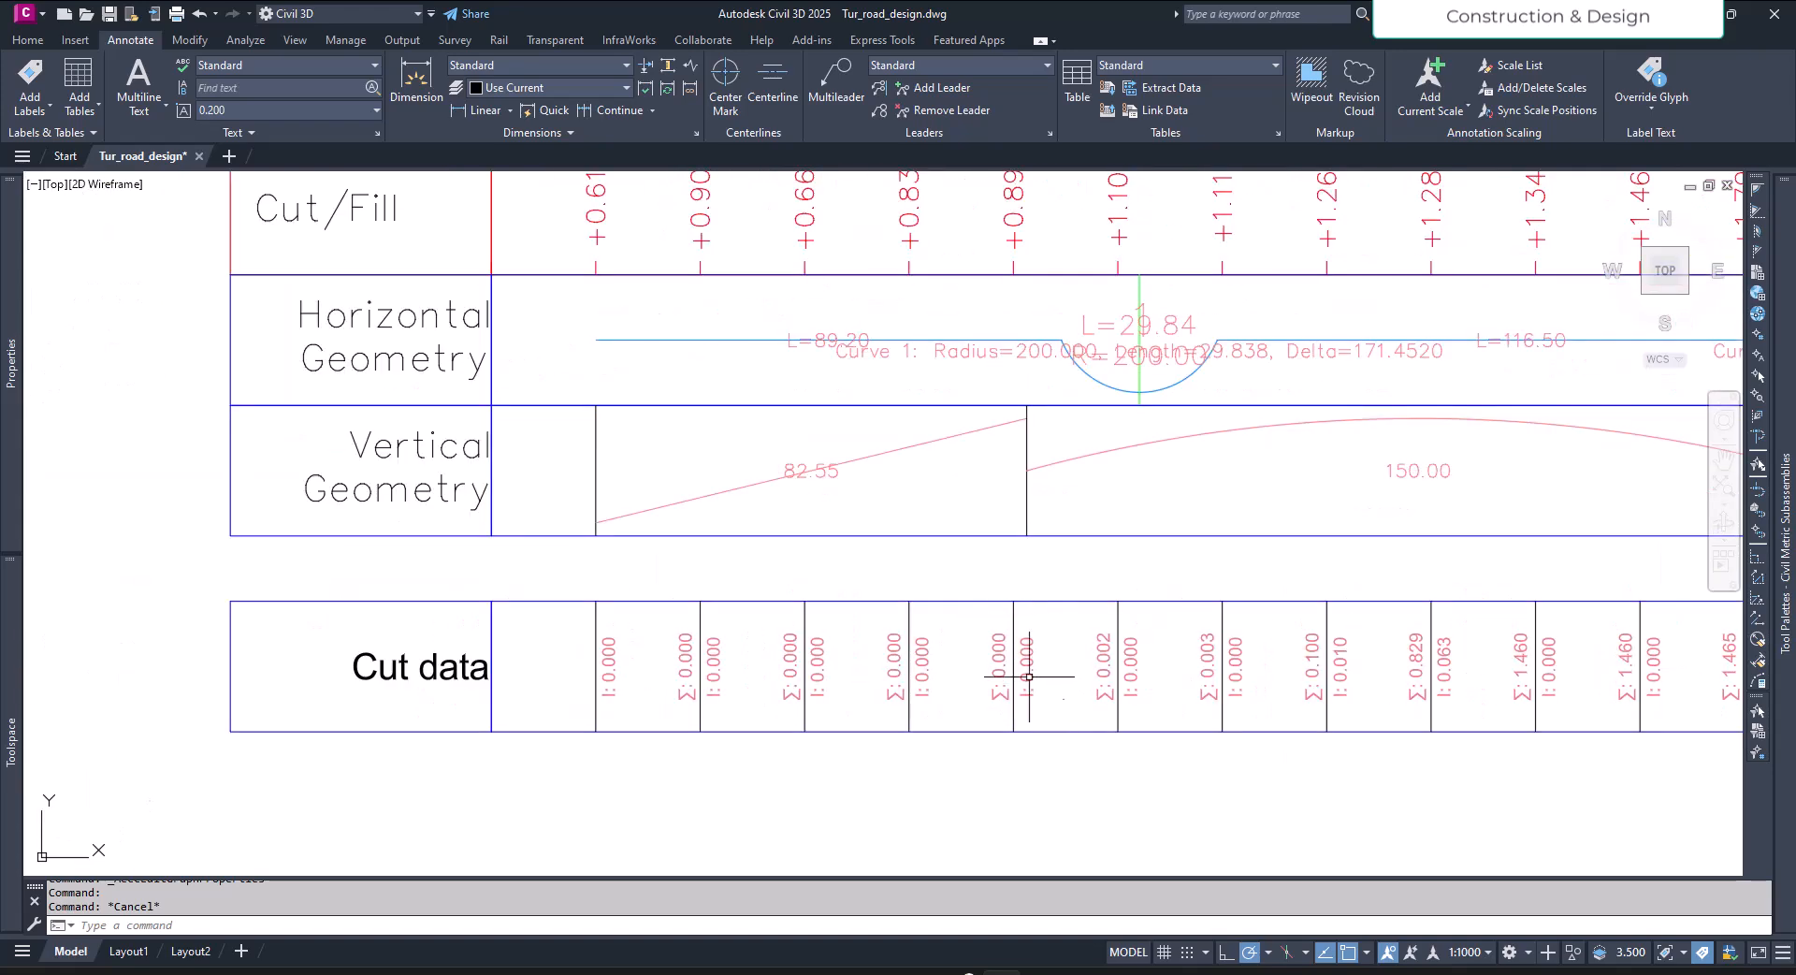
Step: Examine the Cut data band near the first stations and its placement beneath the other profile bands
{"action": "scroll", "coordinate": [1012, 708], "scroll_direction": "up", "scroll_amount": 2}
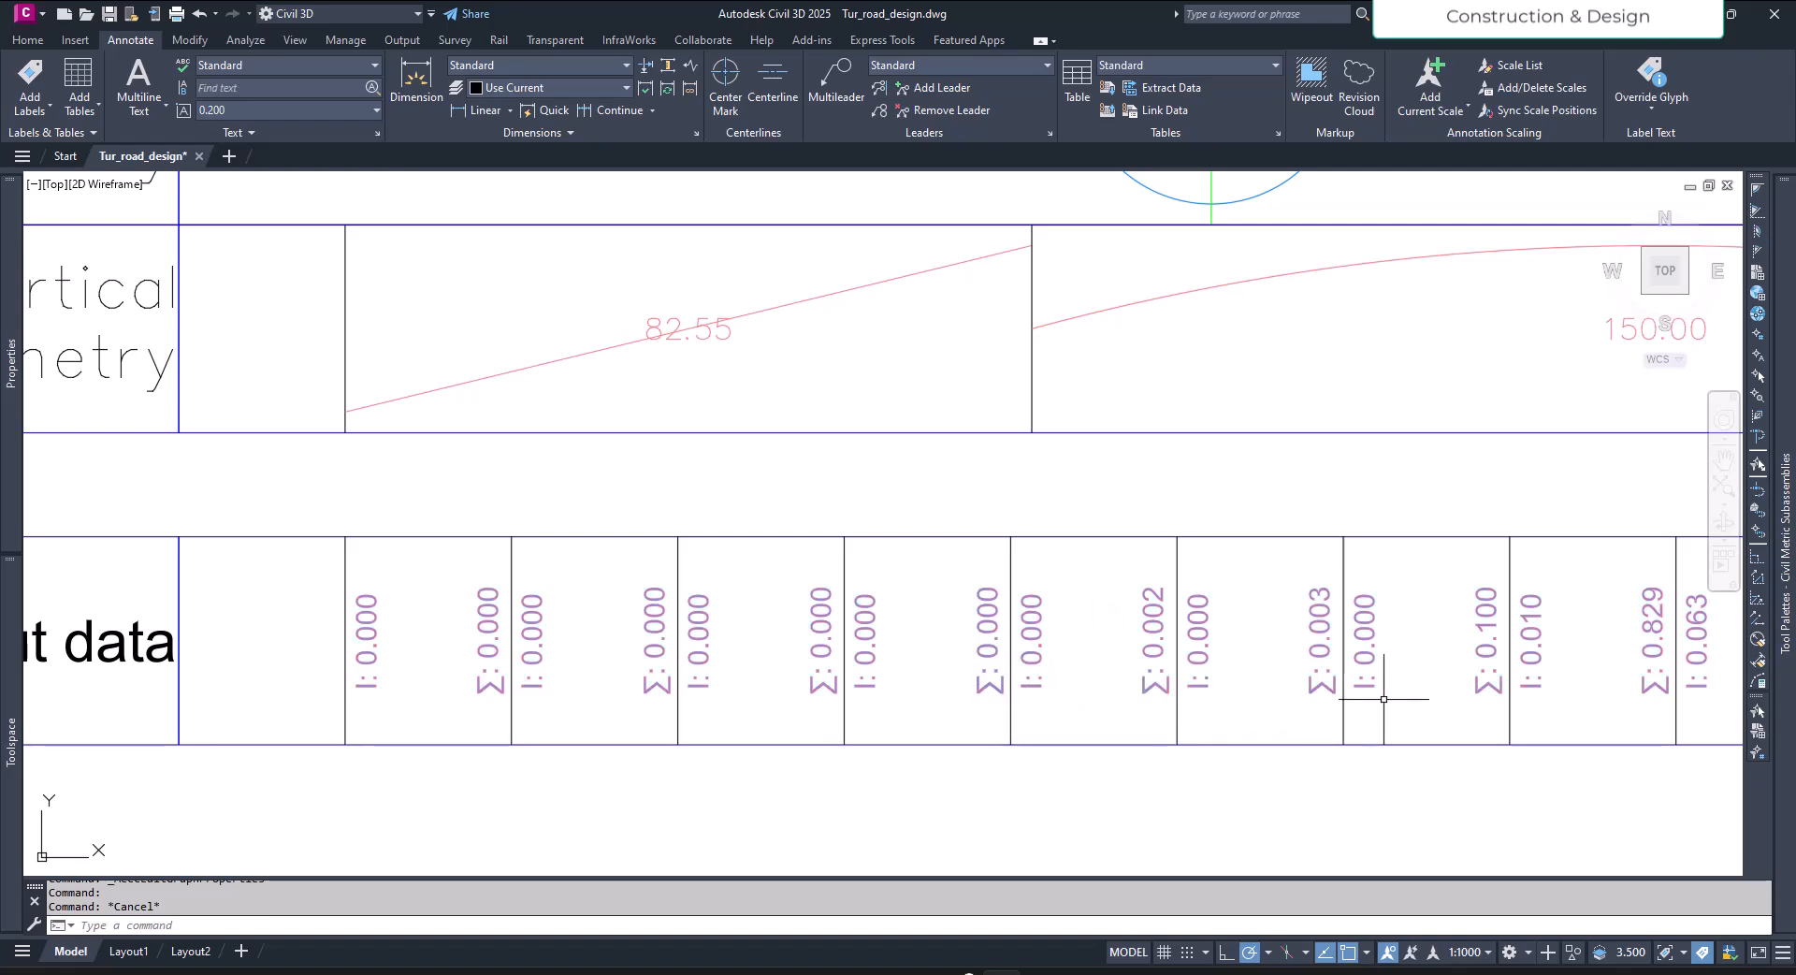
{"action": "scroll", "coordinate": [854, 638], "scroll_direction": "down", "scroll_amount": 4}
{"action": "scroll", "coordinate": [823, 710], "scroll_direction": "down", "scroll_amount": 5}
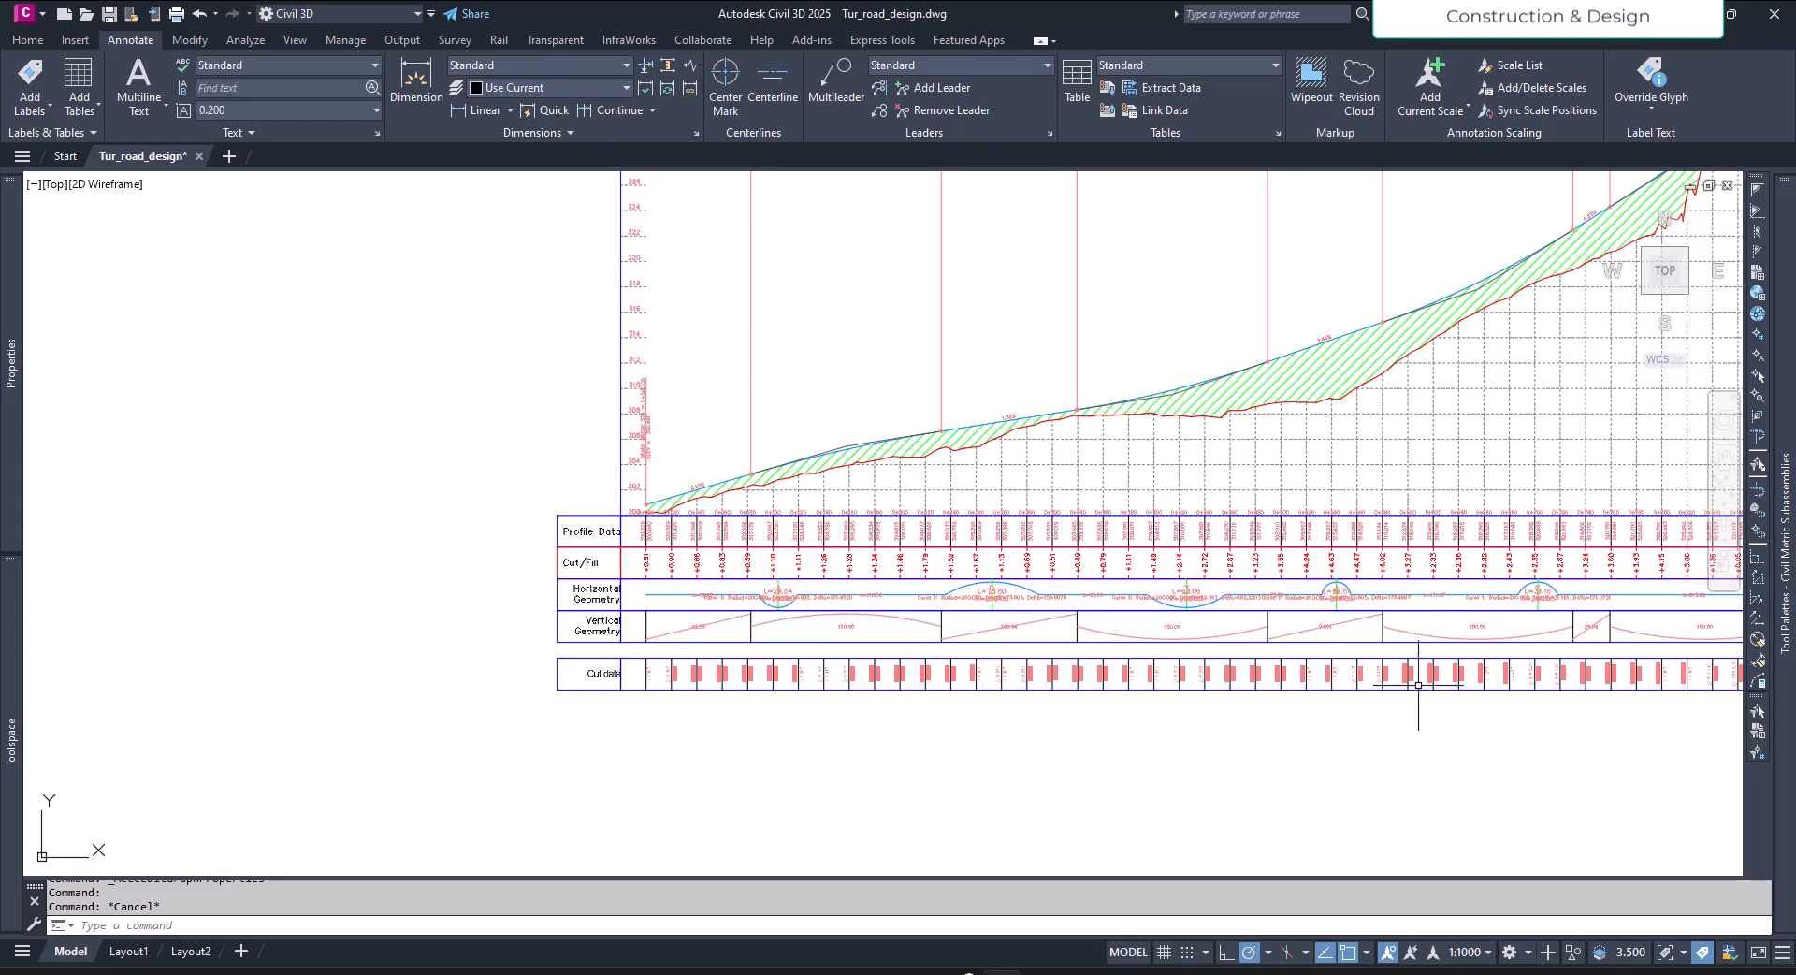
{"action": "scroll", "coordinate": [1418, 685], "scroll_direction": "up", "scroll_amount": 5}
{"action": "scroll", "coordinate": [1417, 697], "scroll_direction": "down", "scroll_amount": 7}
{"action": "scroll", "coordinate": [811, 697], "scroll_direction": "up", "scroll_amount": 5}
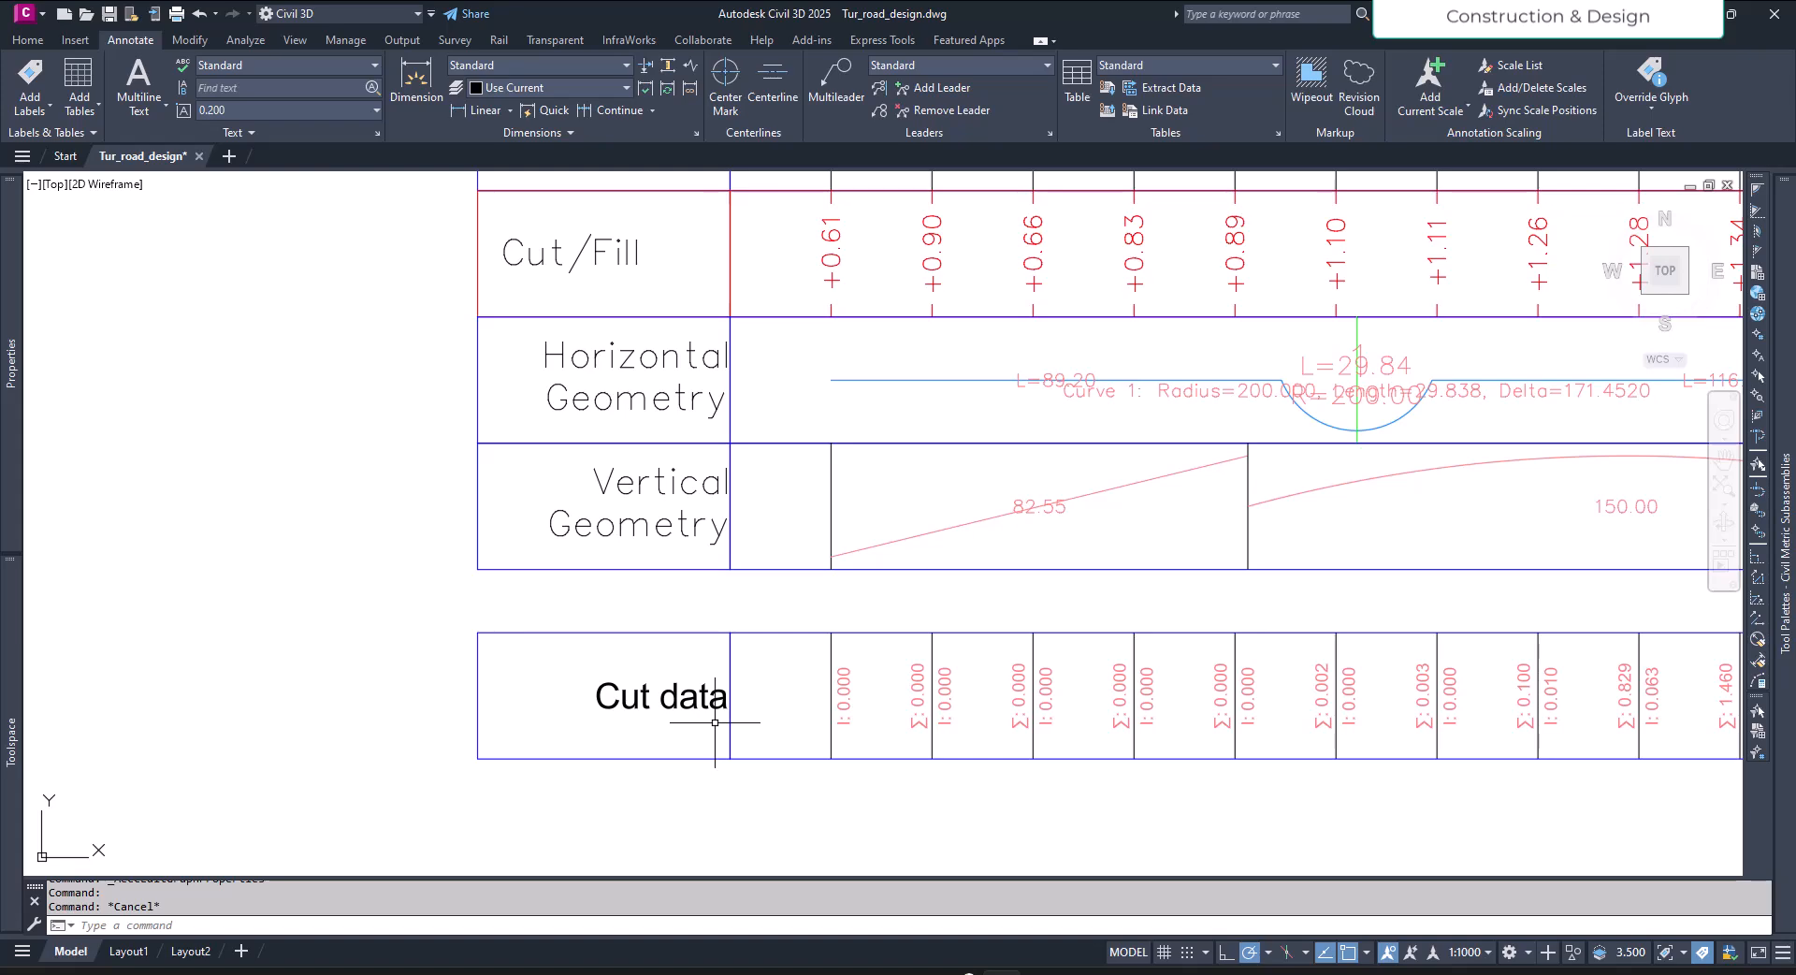
{"action": "scroll", "coordinate": [712, 721], "scroll_direction": "down", "scroll_amount": 5}
{"action": "scroll", "coordinate": [842, 720], "scroll_direction": "up", "scroll_amount": 3}
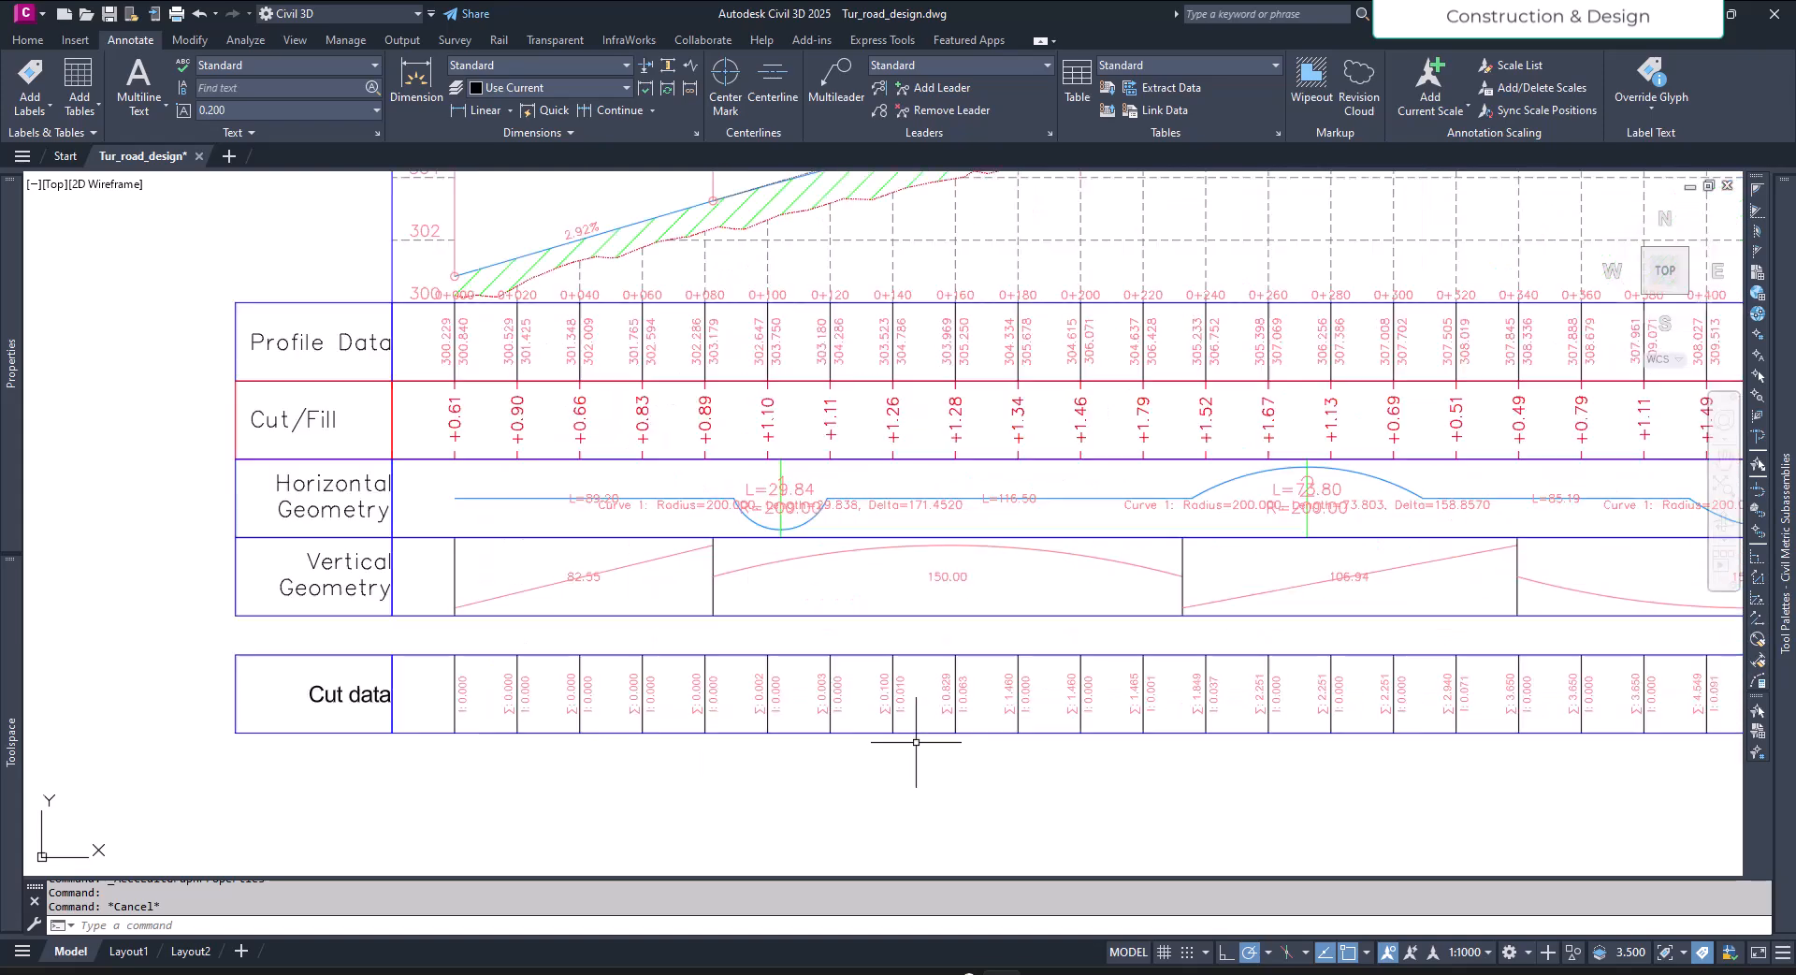
Step: Add a second Sectional Data band with the Tut_Cut_vol style to the bottom of the Tut_pro profile view
{"action": "left_click", "coordinate": [801, 654]}
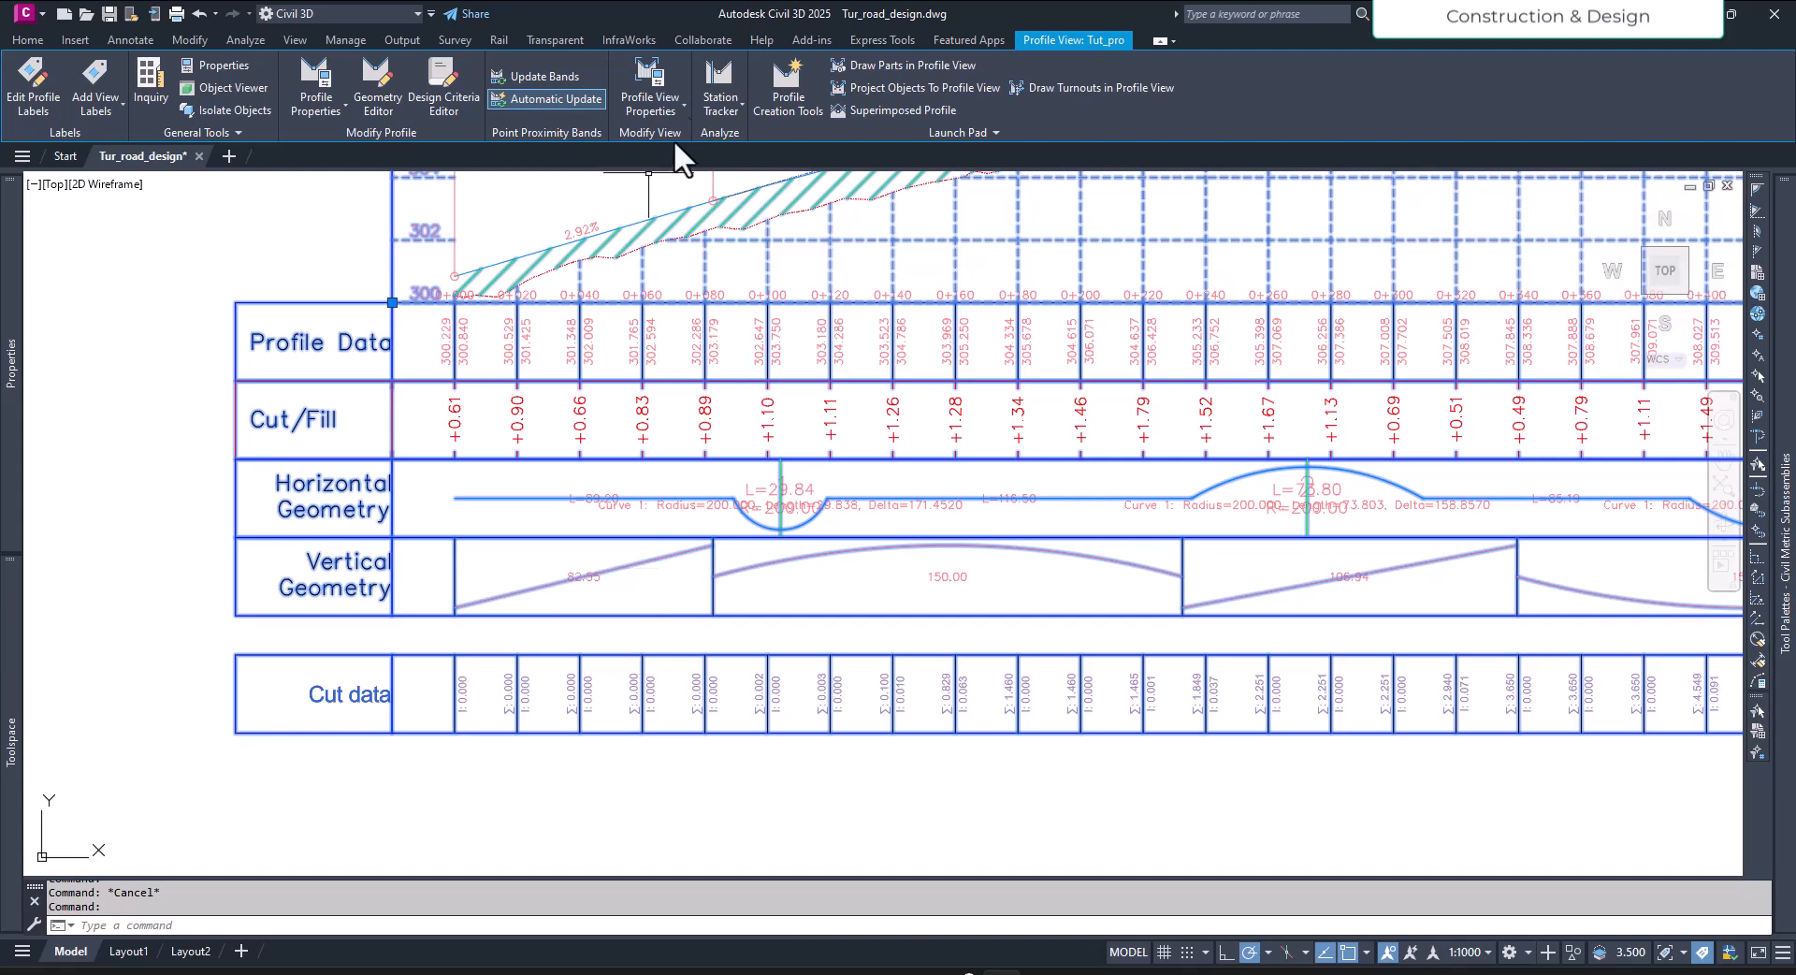
{"action": "double_click", "coordinate": [861, 463]}
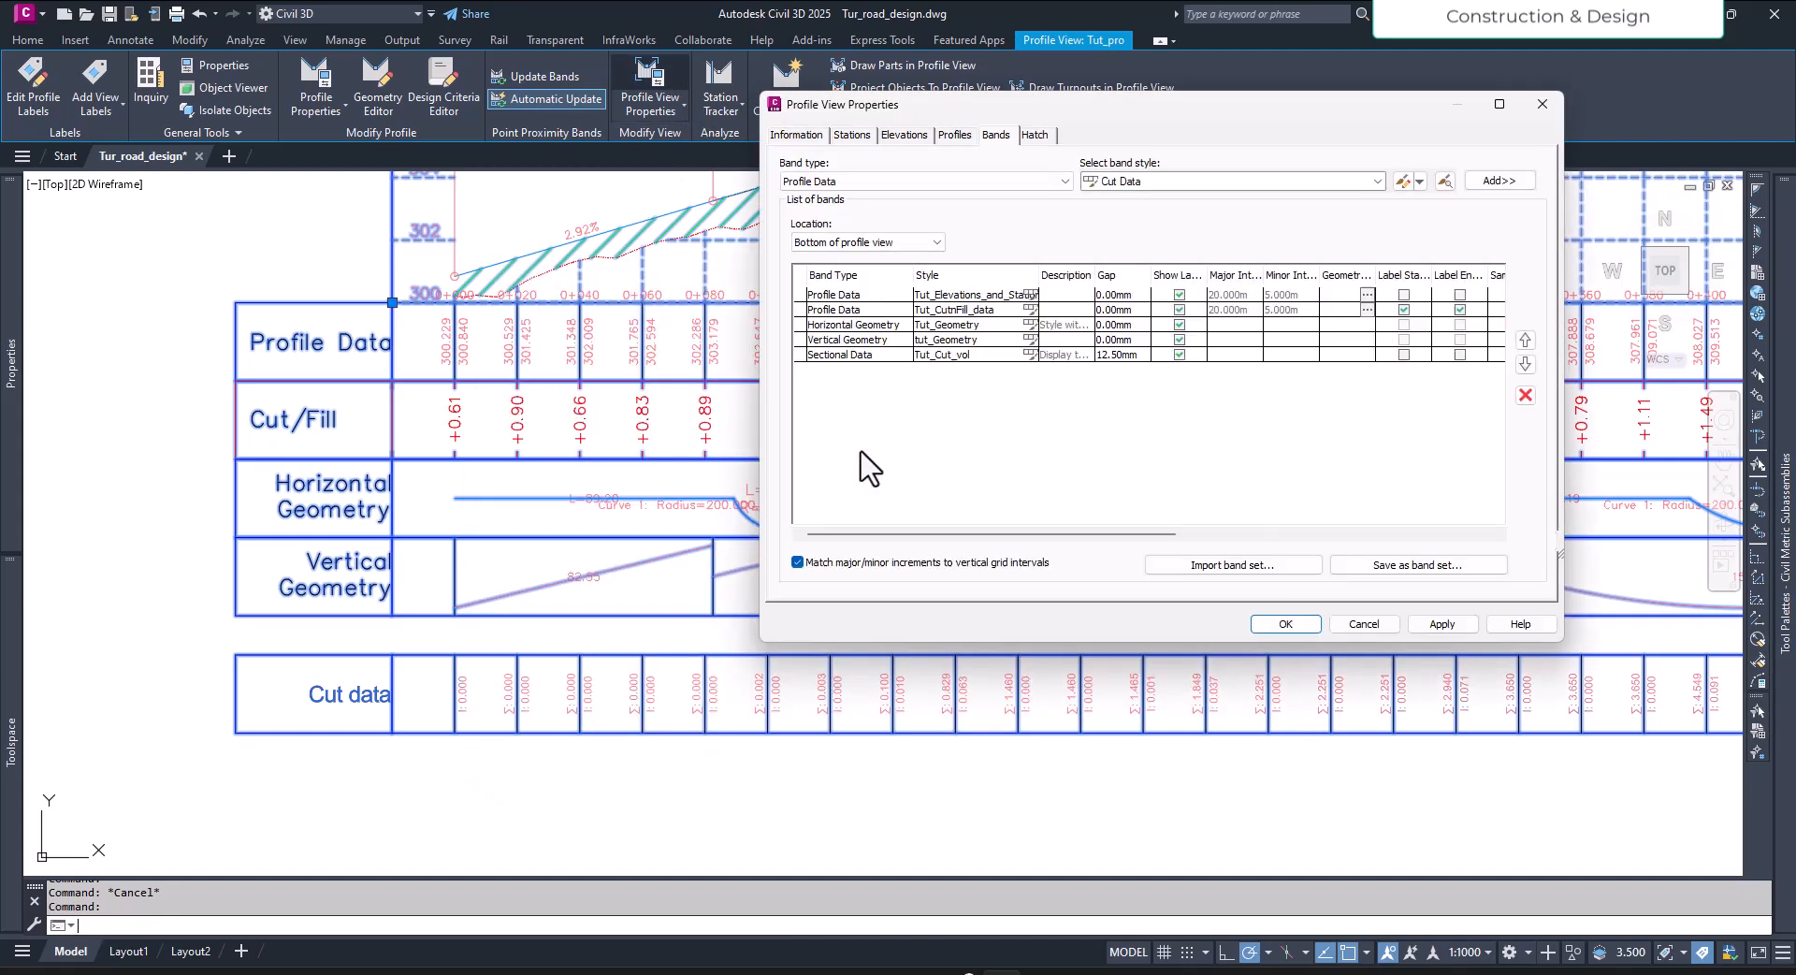
{"action": "left_click", "coordinate": [903, 356]}
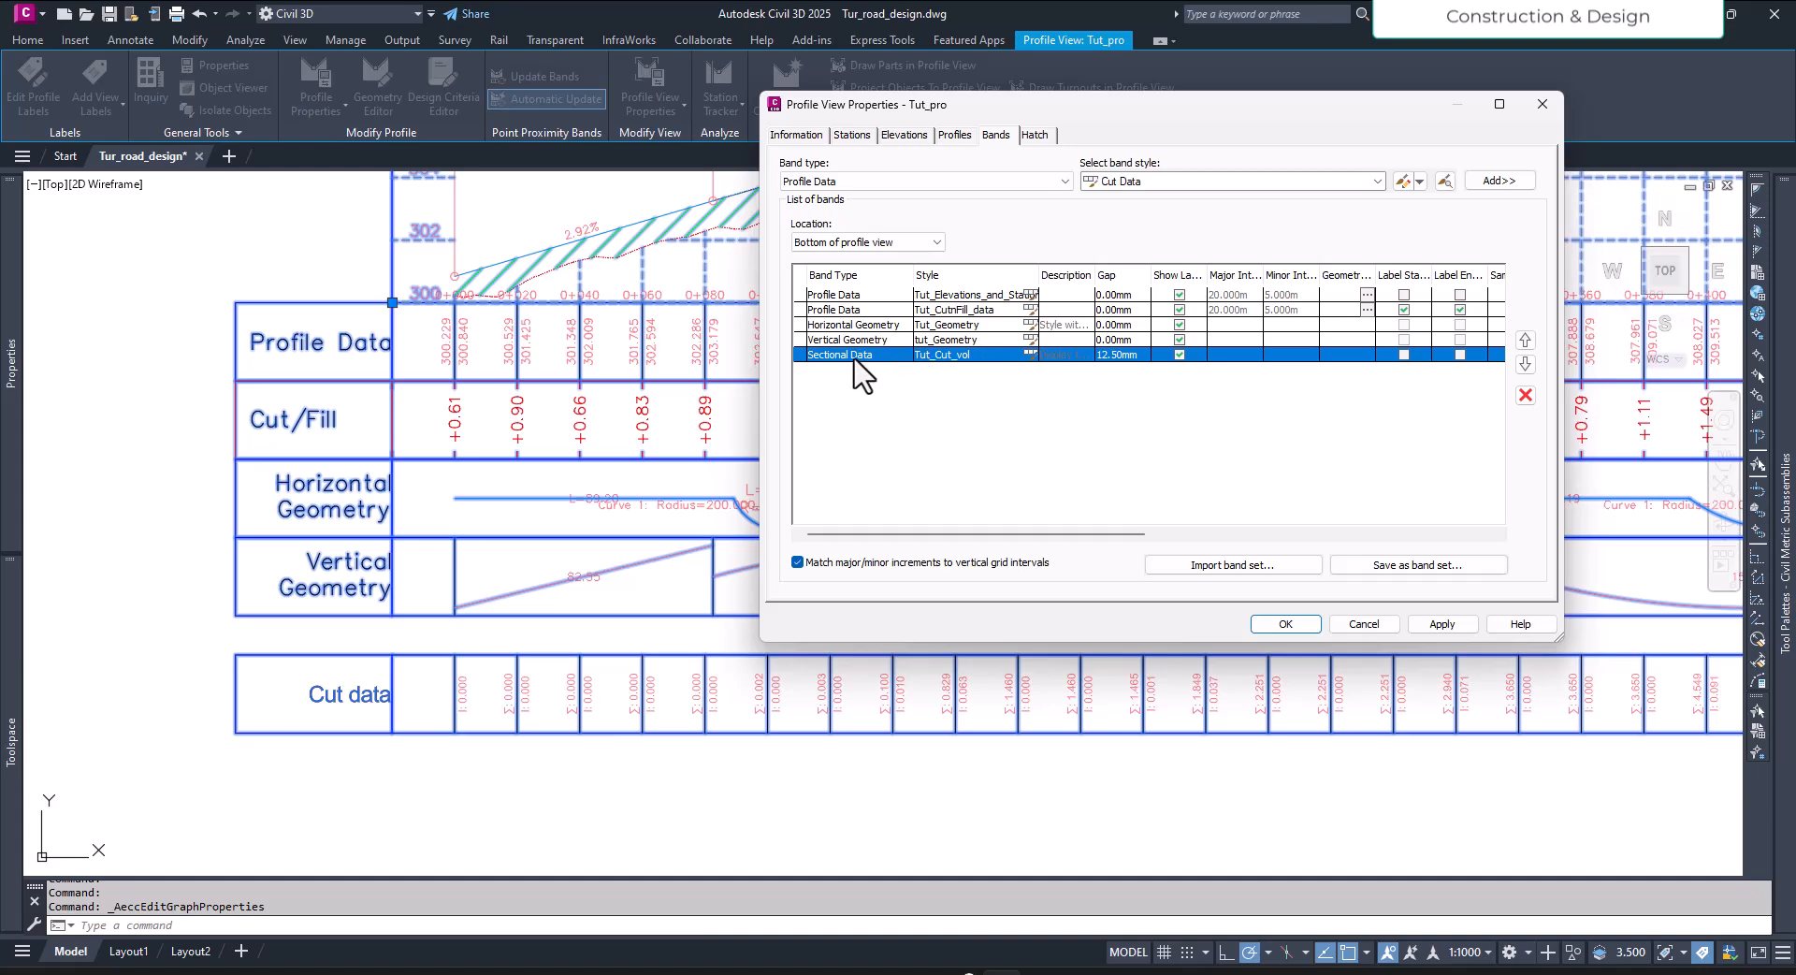
{"action": "left_click", "coordinate": [872, 182]}
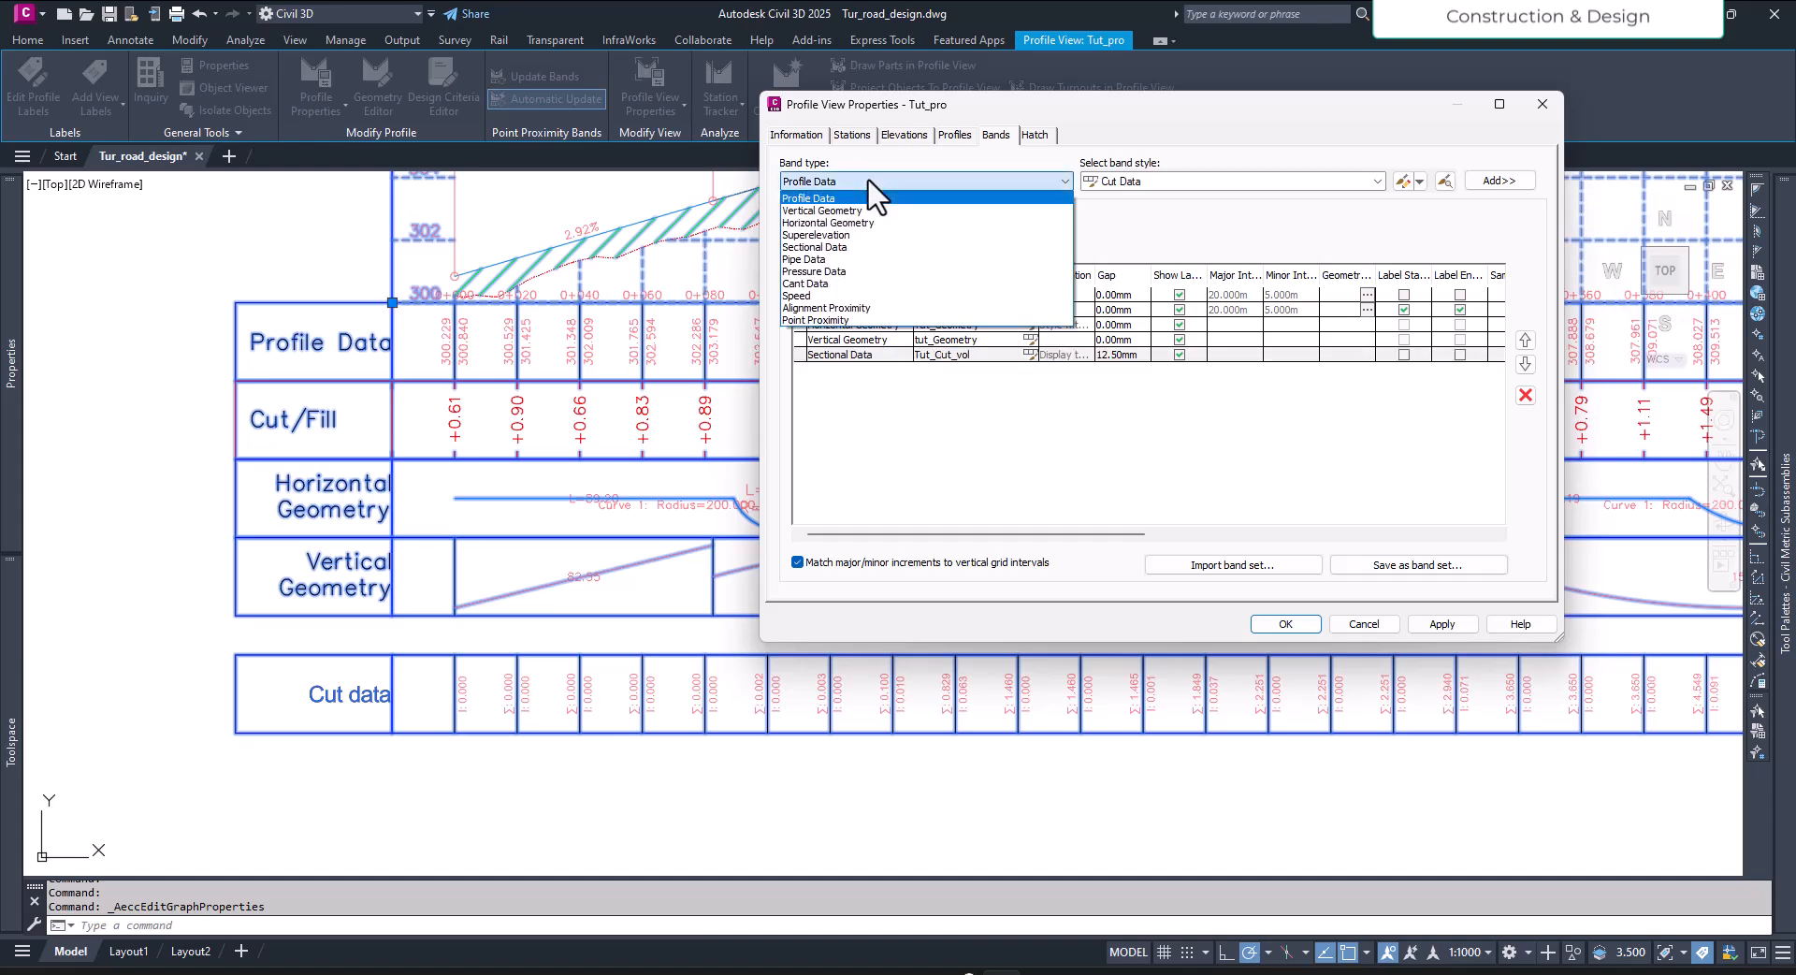
{"action": "left_click", "coordinate": [870, 247]}
{"action": "left_click", "coordinate": [1210, 181]}
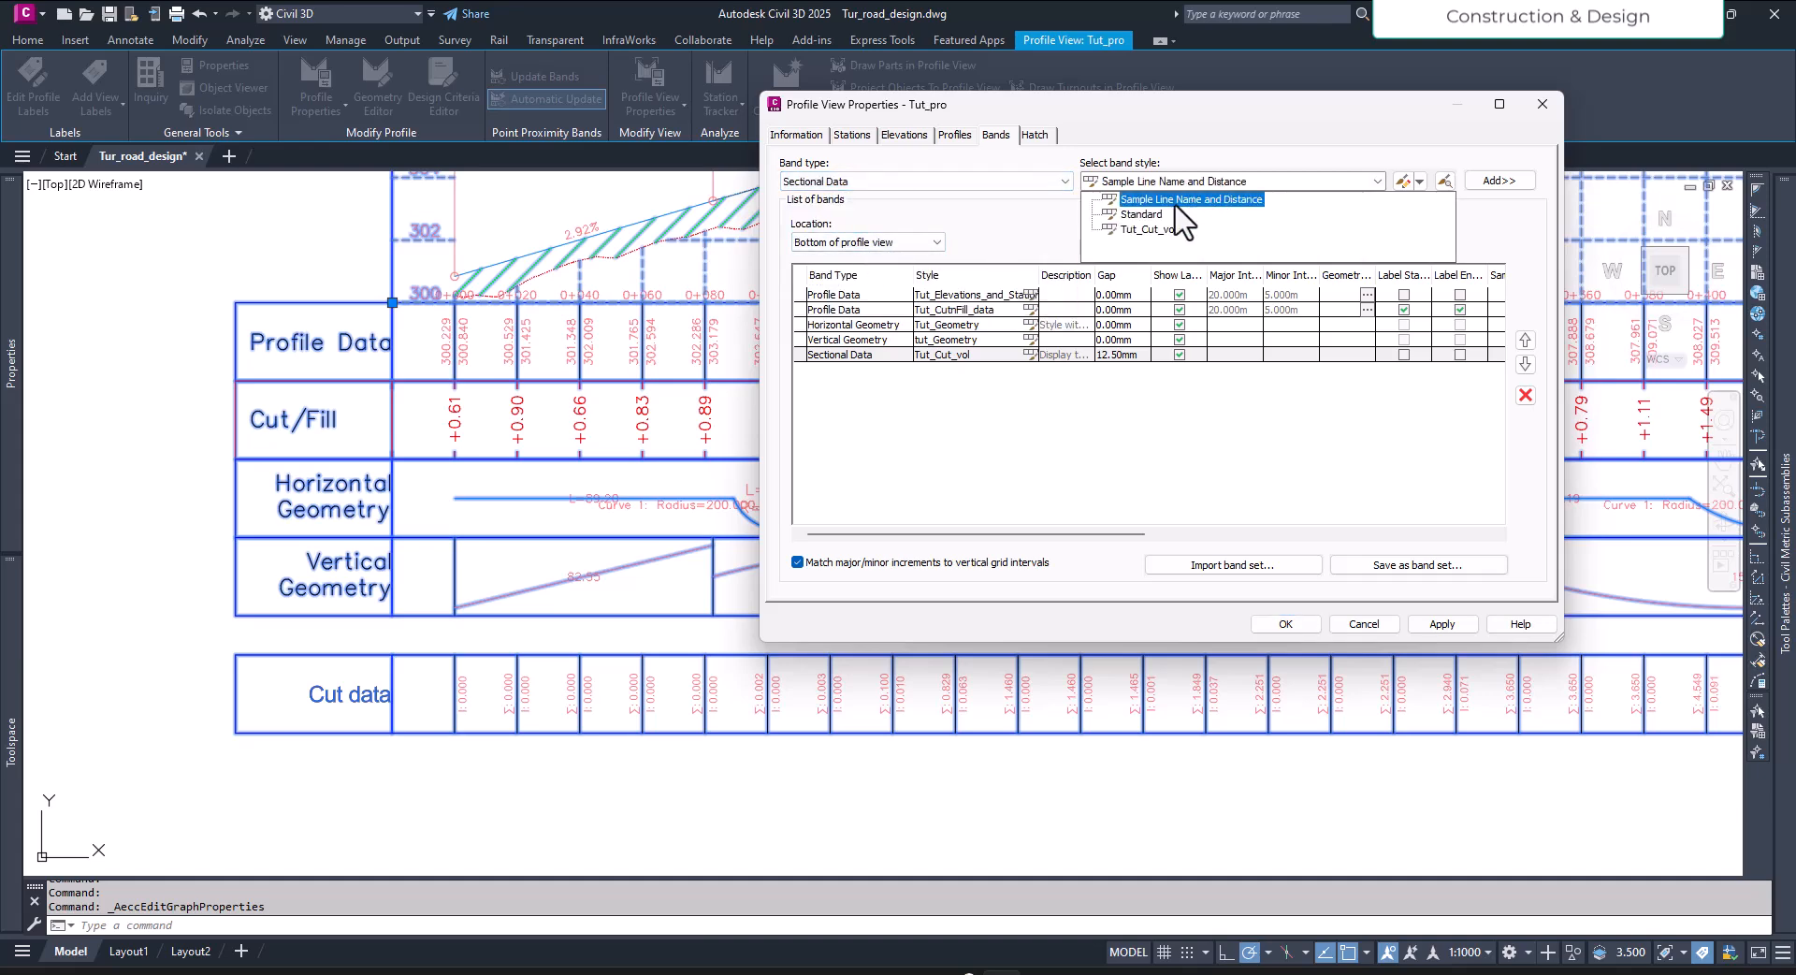
{"action": "left_click", "coordinate": [1153, 230]}
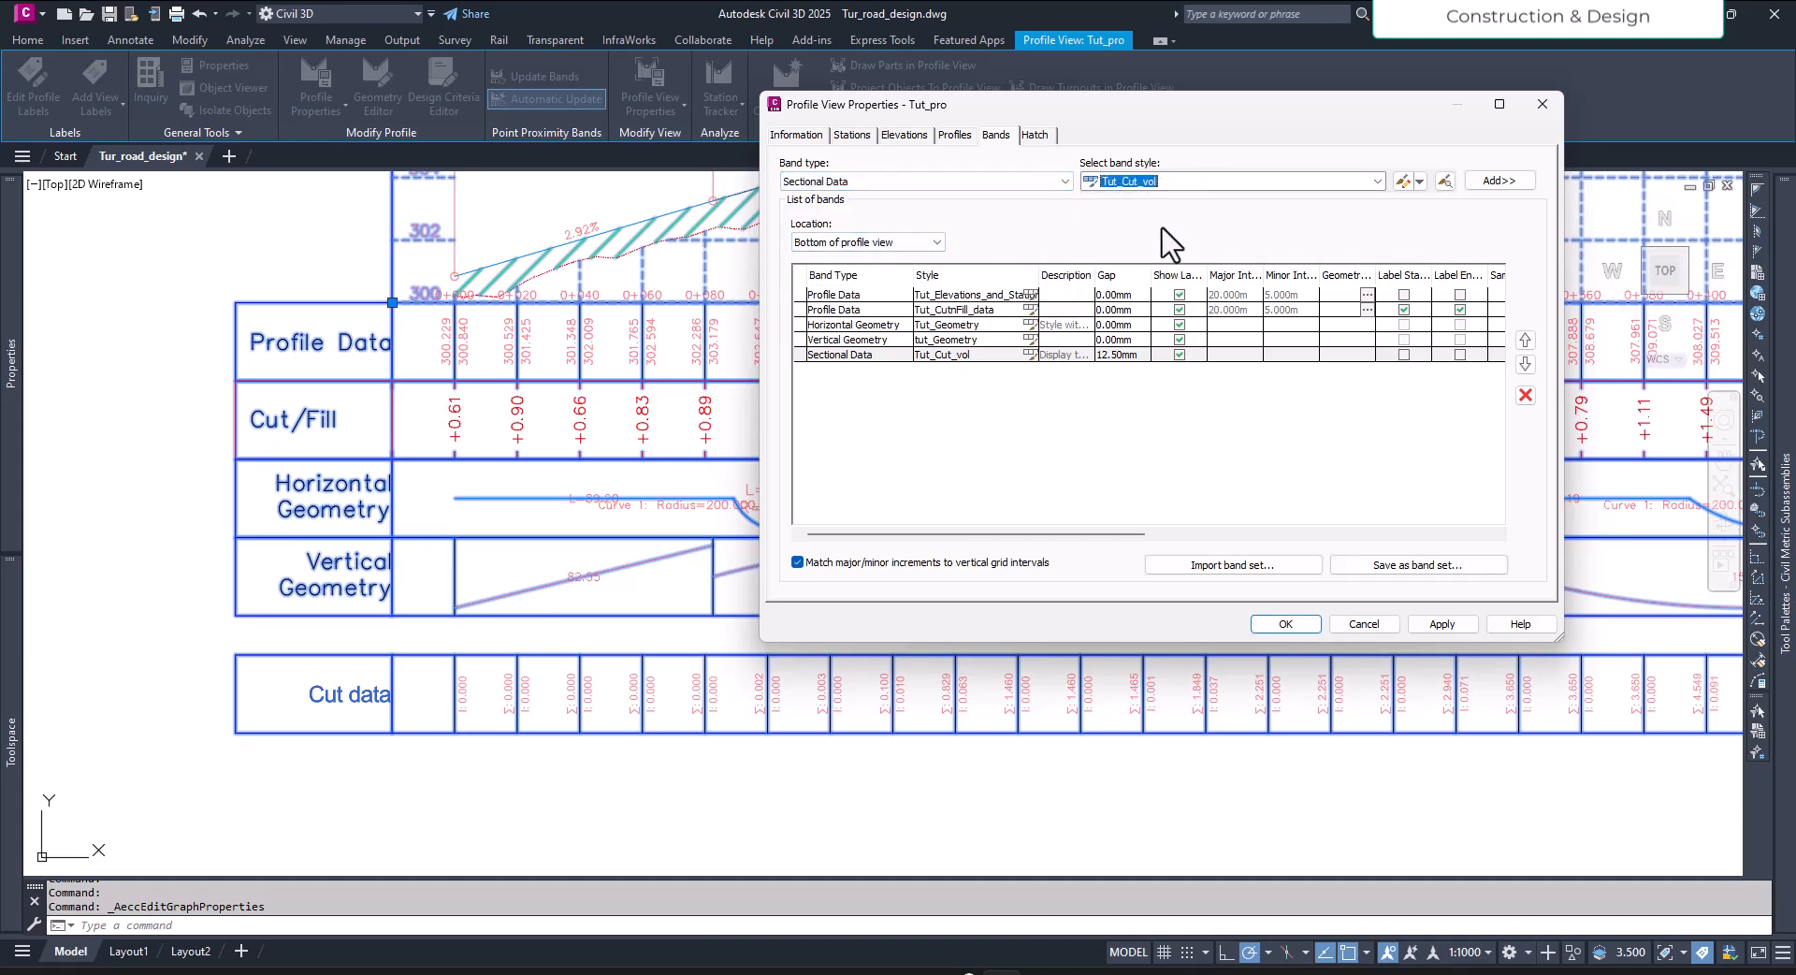
{"action": "left_click", "coordinate": [1499, 181]}
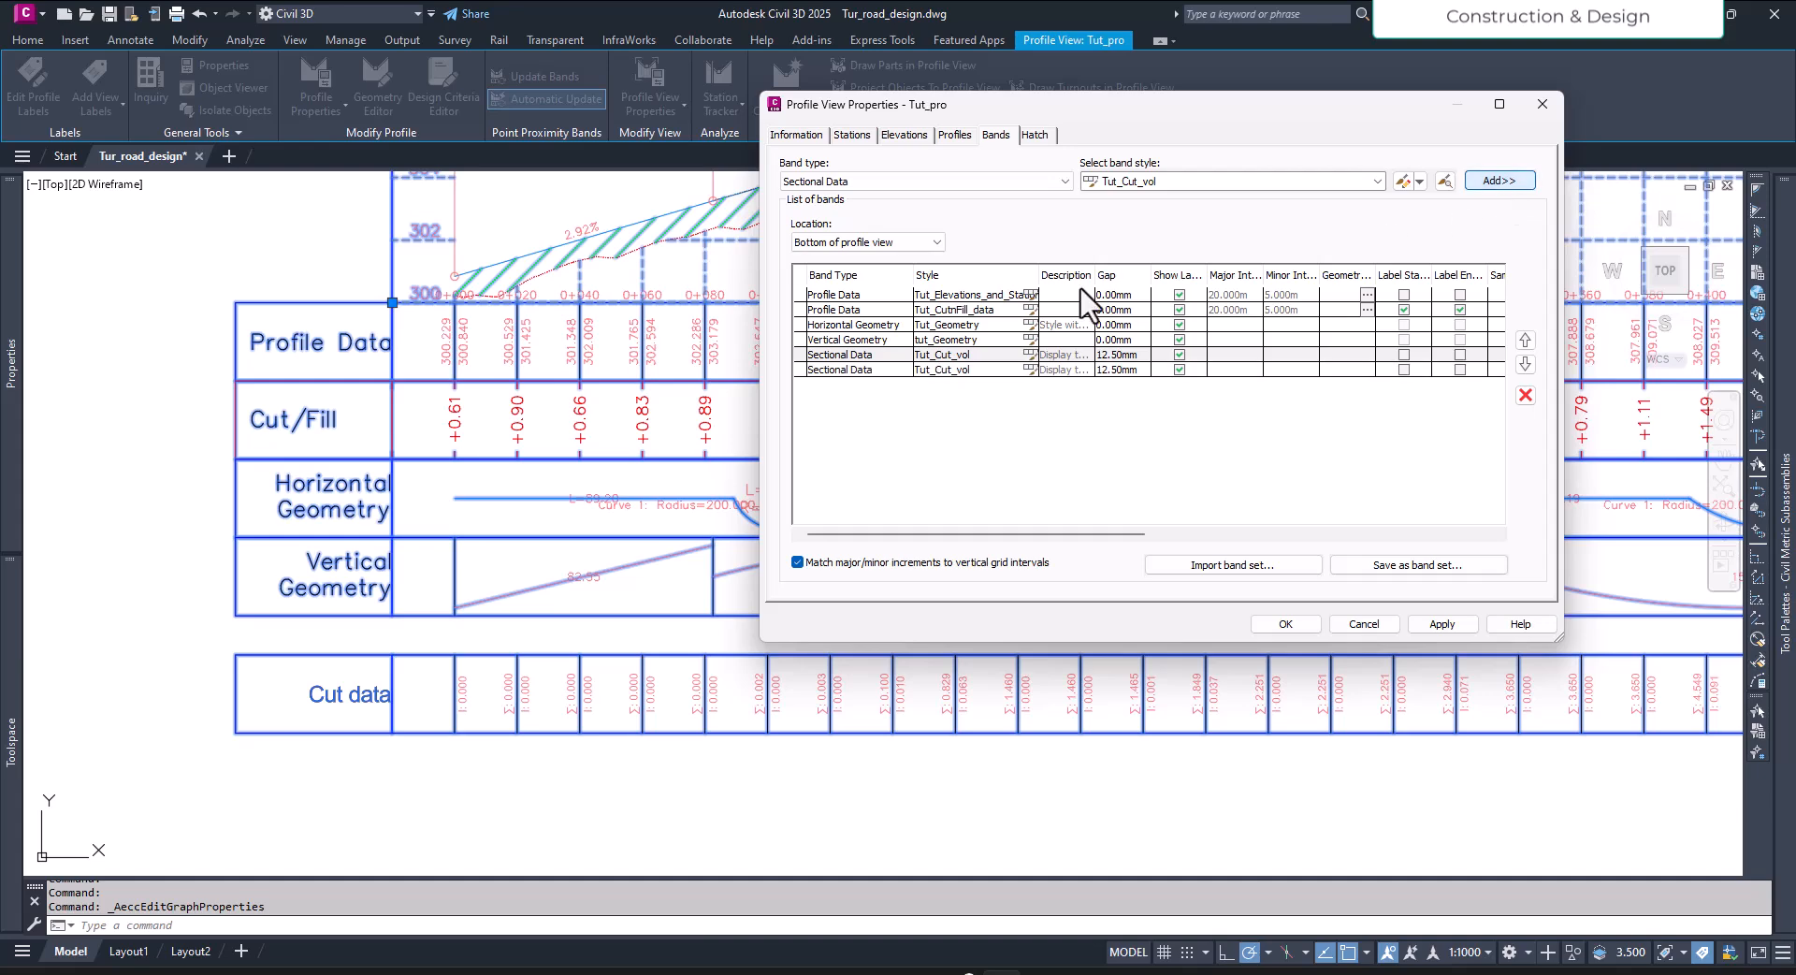
Step: Create a copy of the Tut_Cut_vol band style for the newly added Sectional Data band
{"action": "left_click", "coordinate": [1032, 371]}
{"action": "left_click", "coordinate": [1030, 370]}
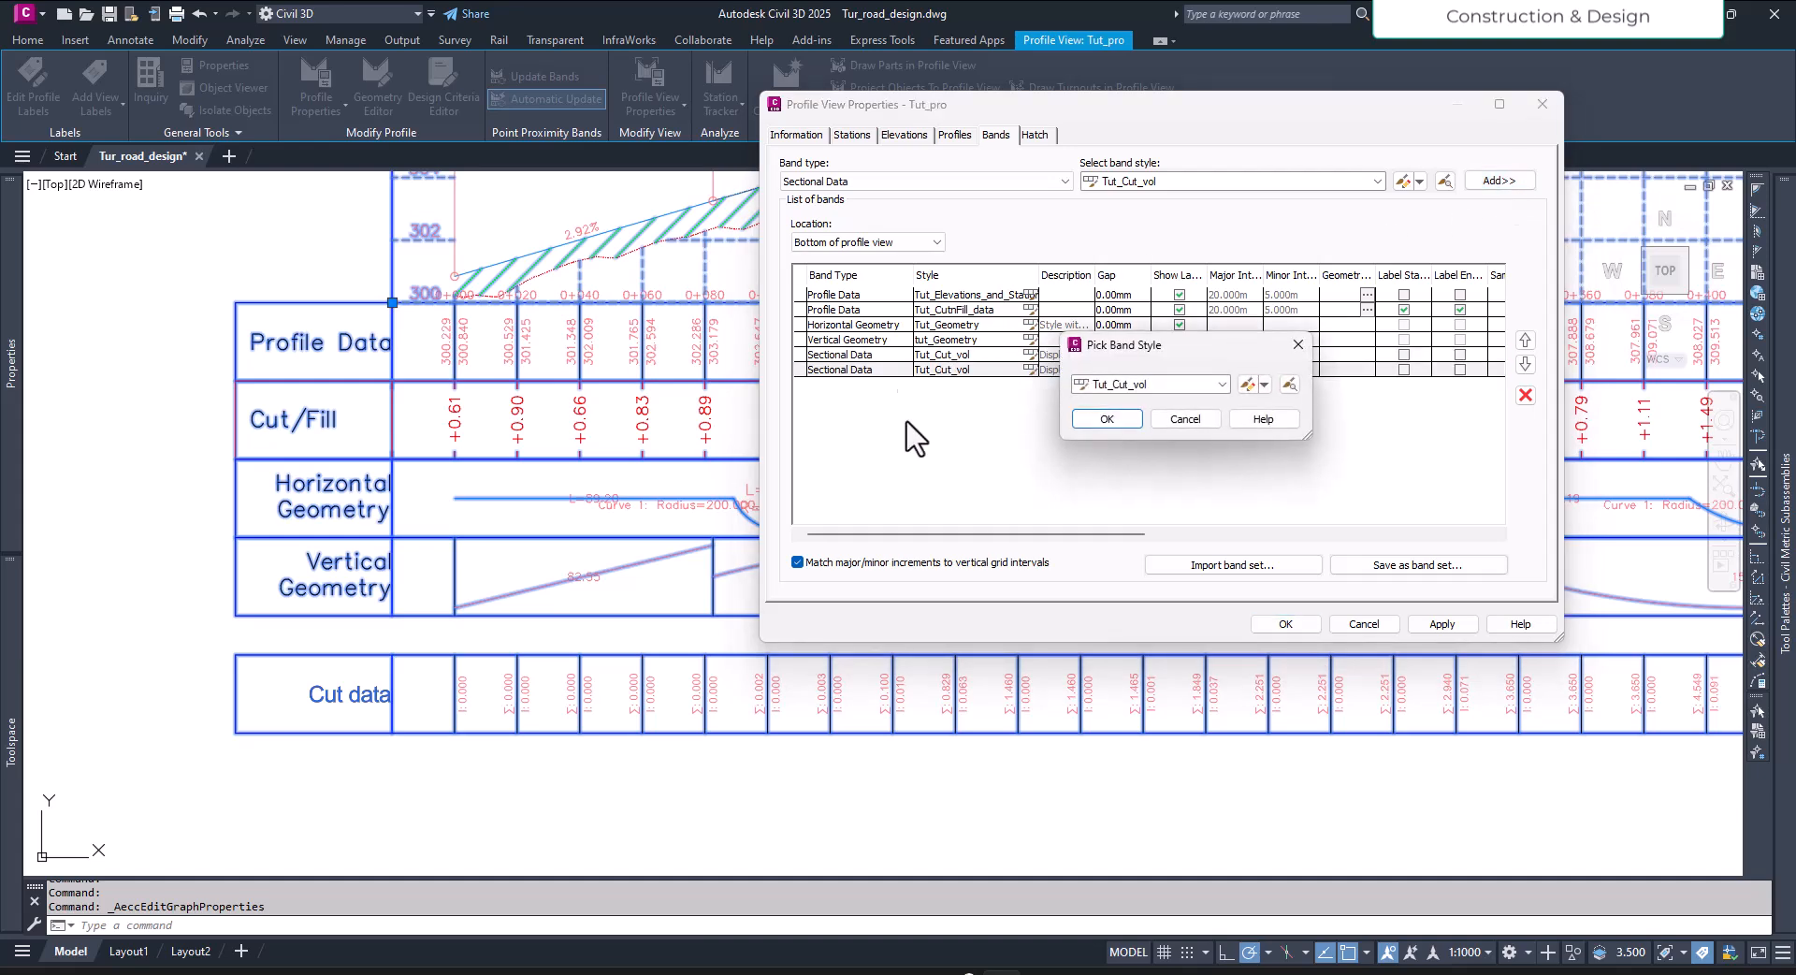
{"action": "left_click", "coordinate": [1265, 385]}
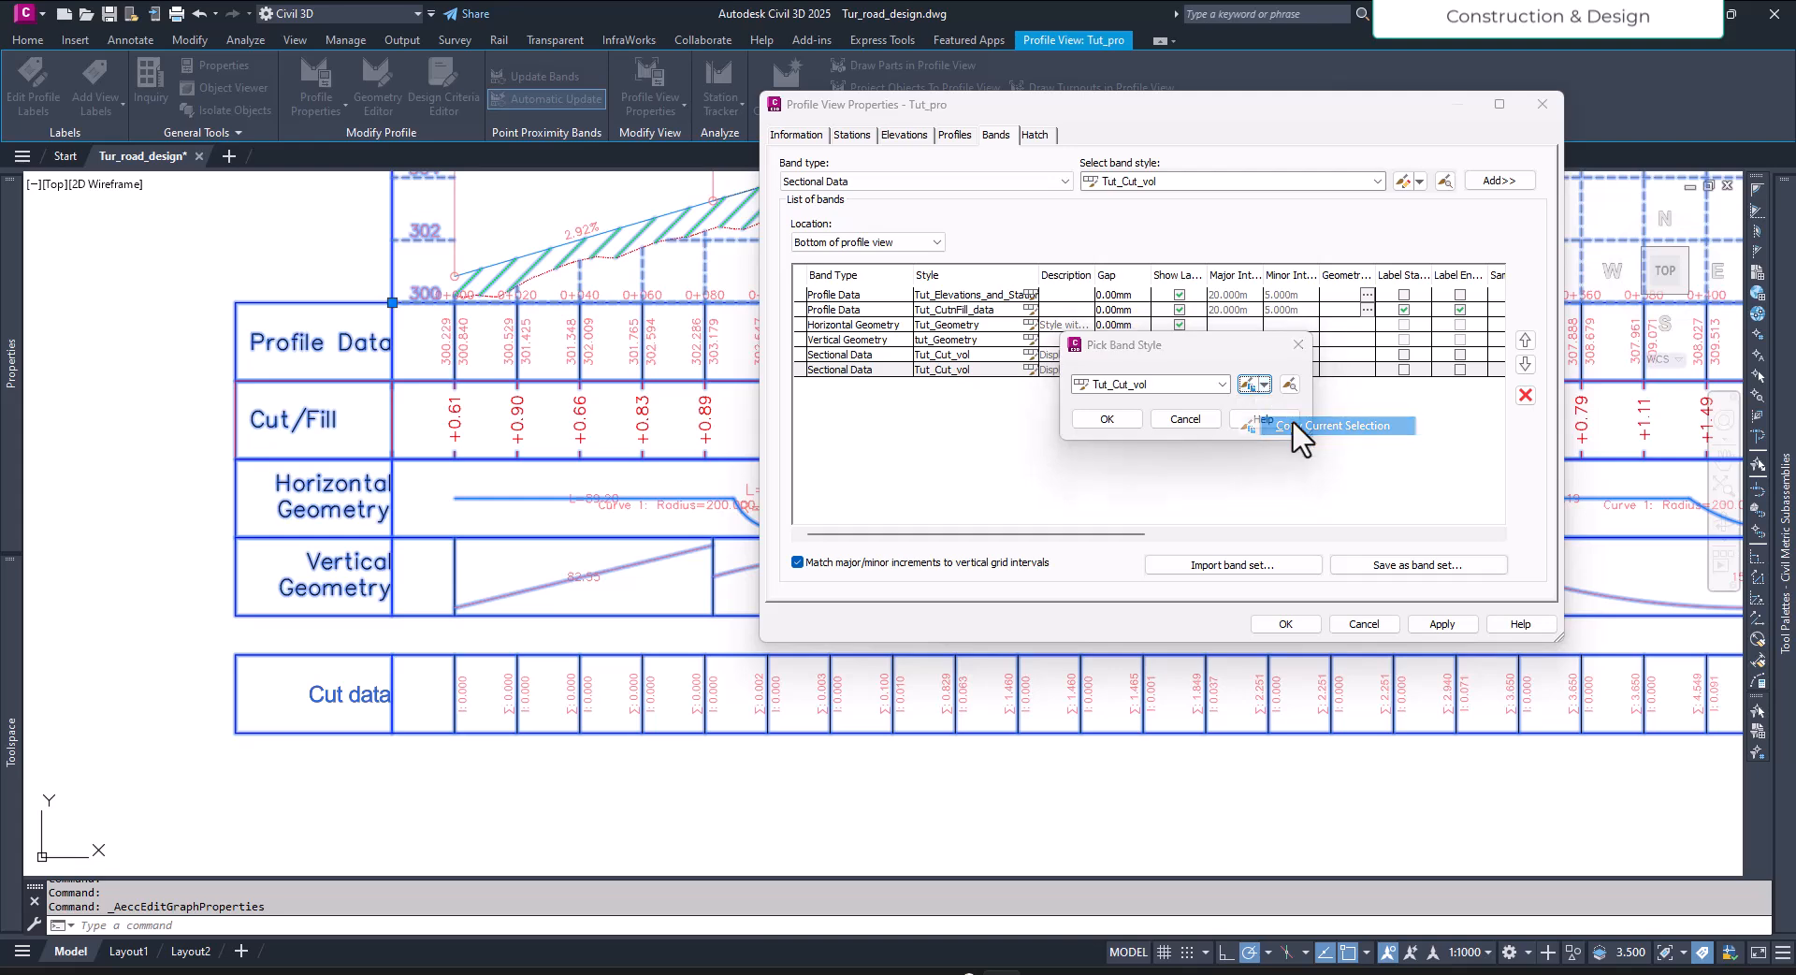
{"action": "left_click", "coordinate": [1293, 423]}
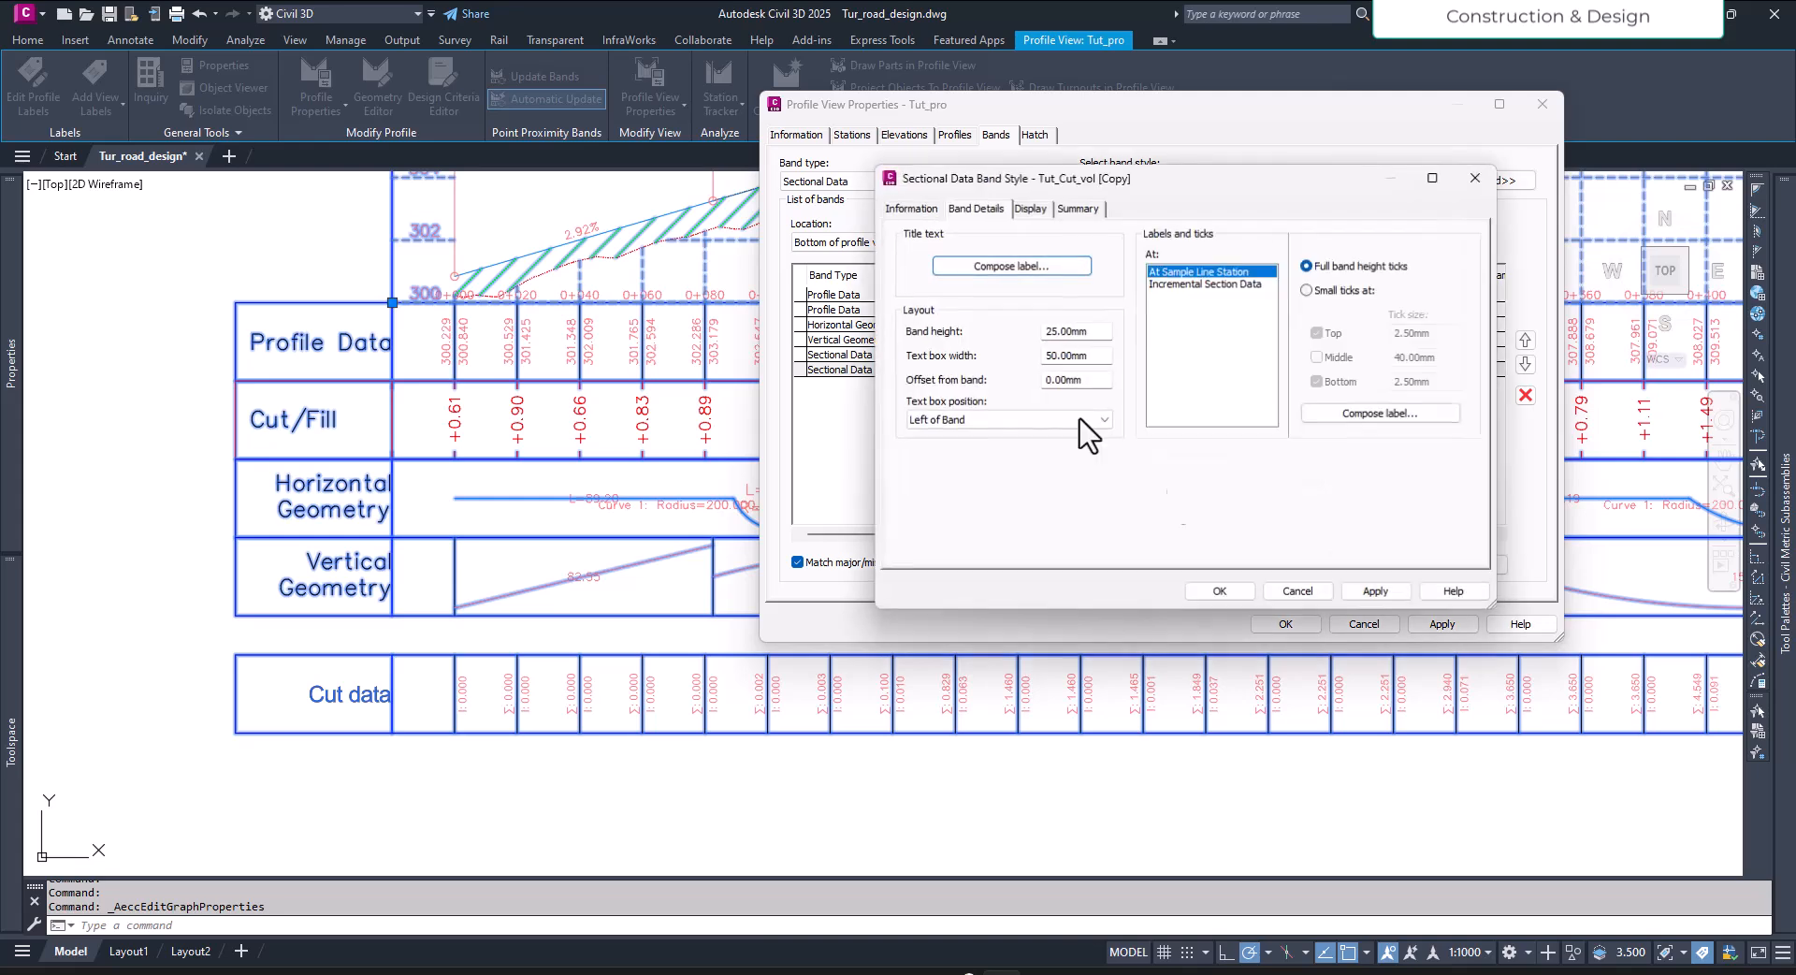
Step: Change the copied band style's title text to "Fill data"
{"action": "left_click", "coordinate": [1034, 268]}
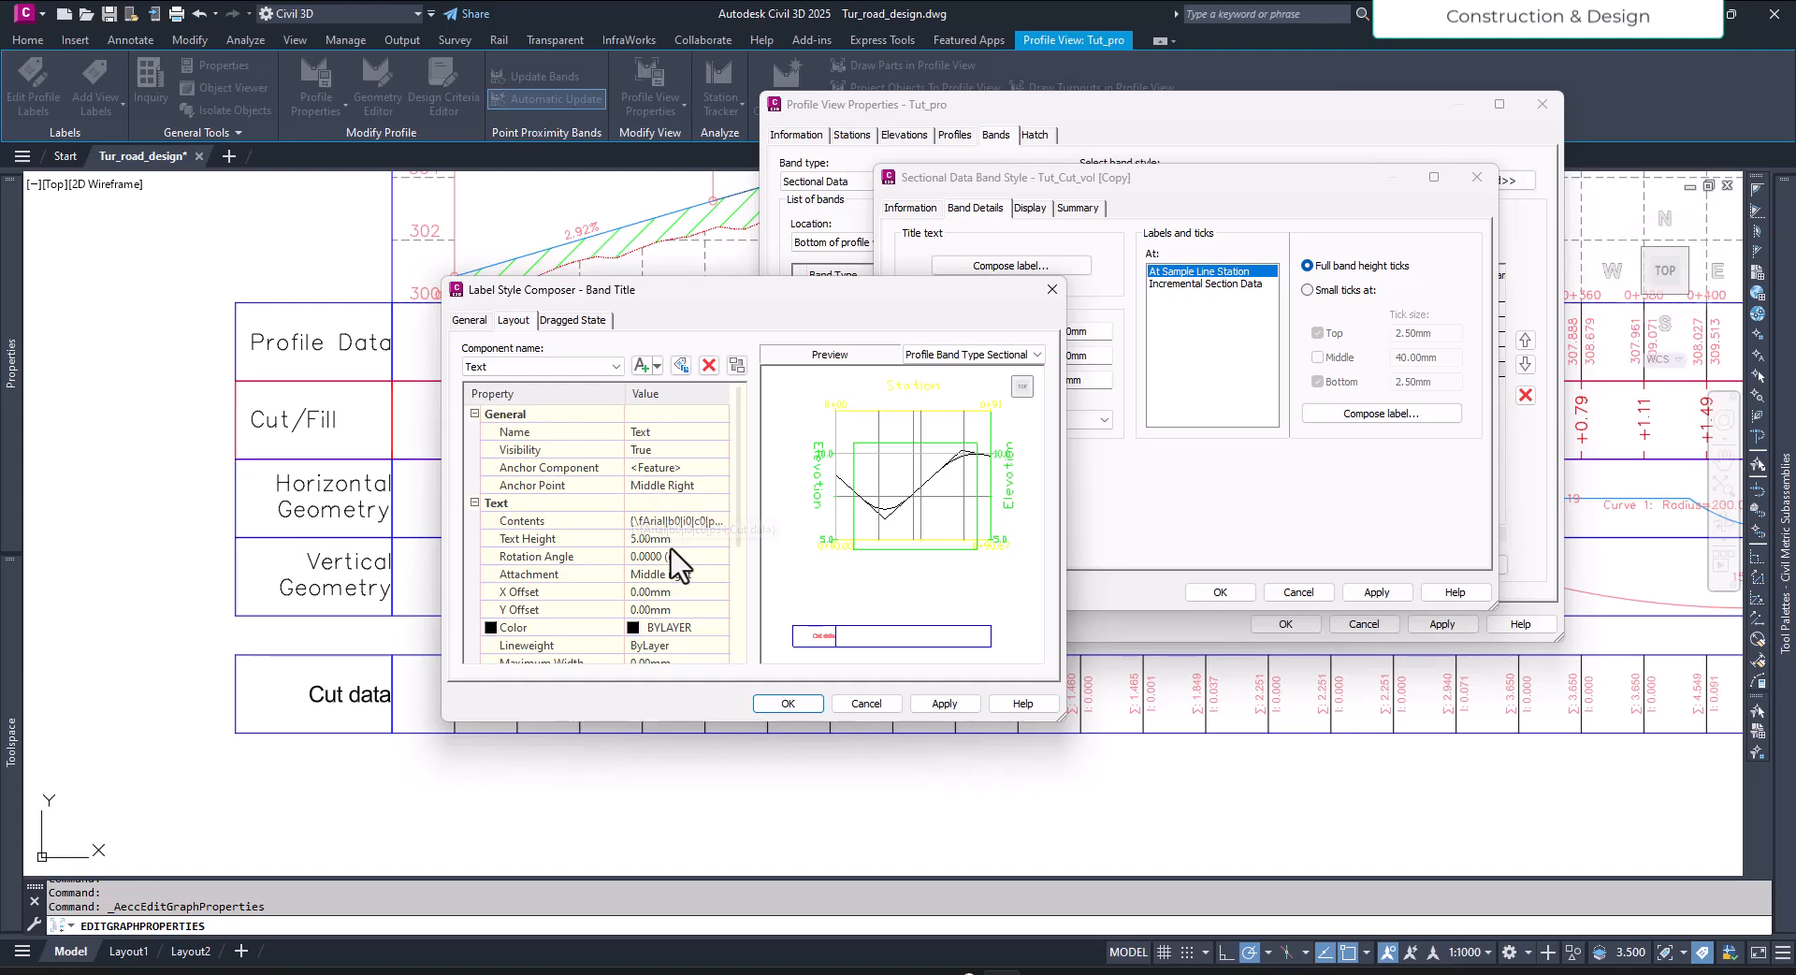
{"action": "left_click", "coordinate": [468, 321]}
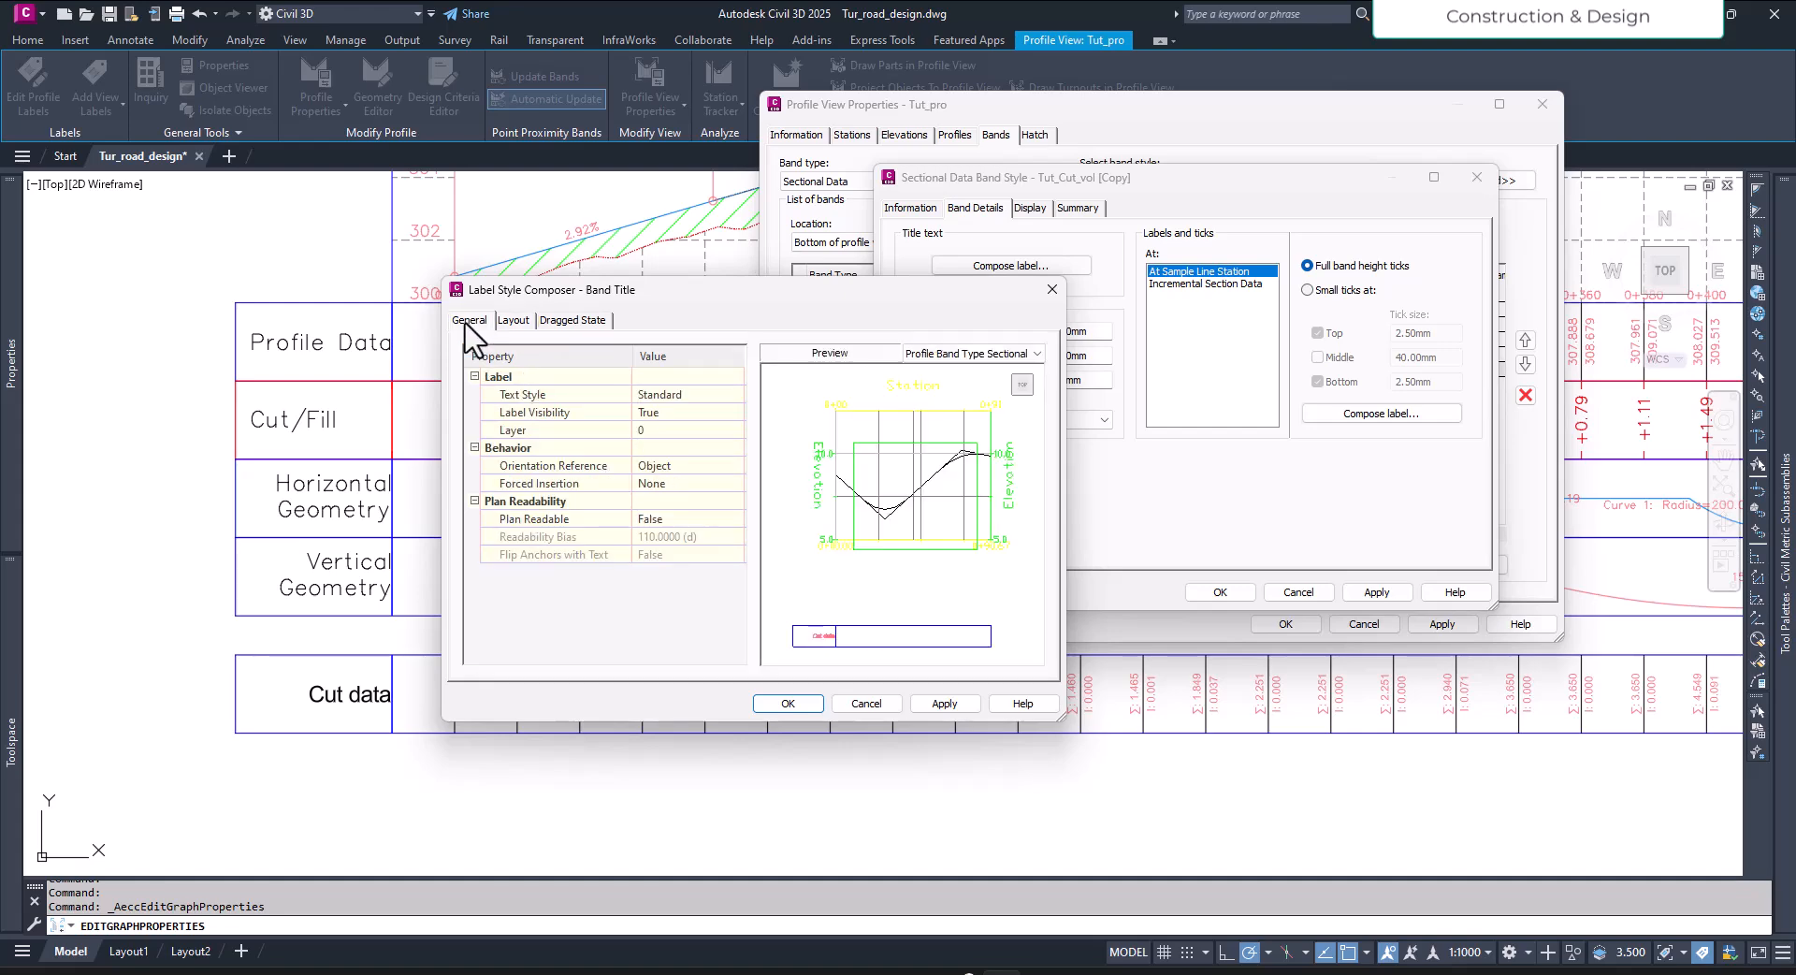
{"action": "left_click", "coordinate": [515, 321]}
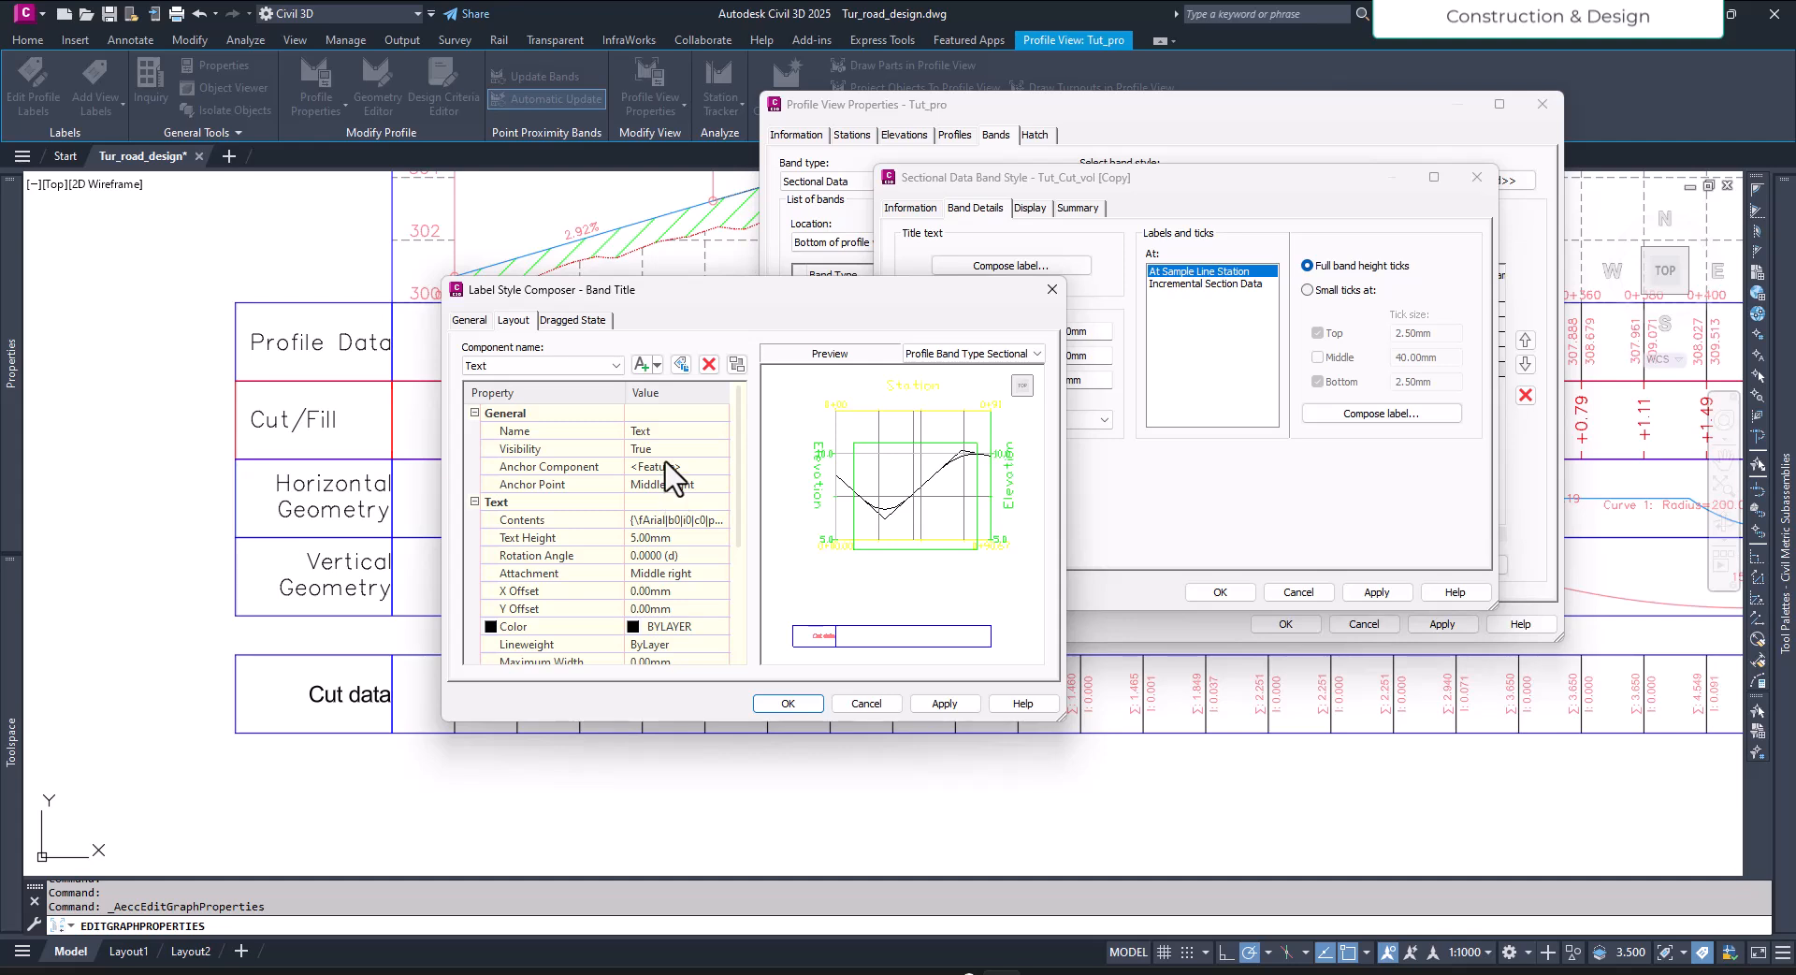
{"action": "left_click", "coordinate": [674, 520]}
{"action": "left_click", "coordinate": [721, 520]}
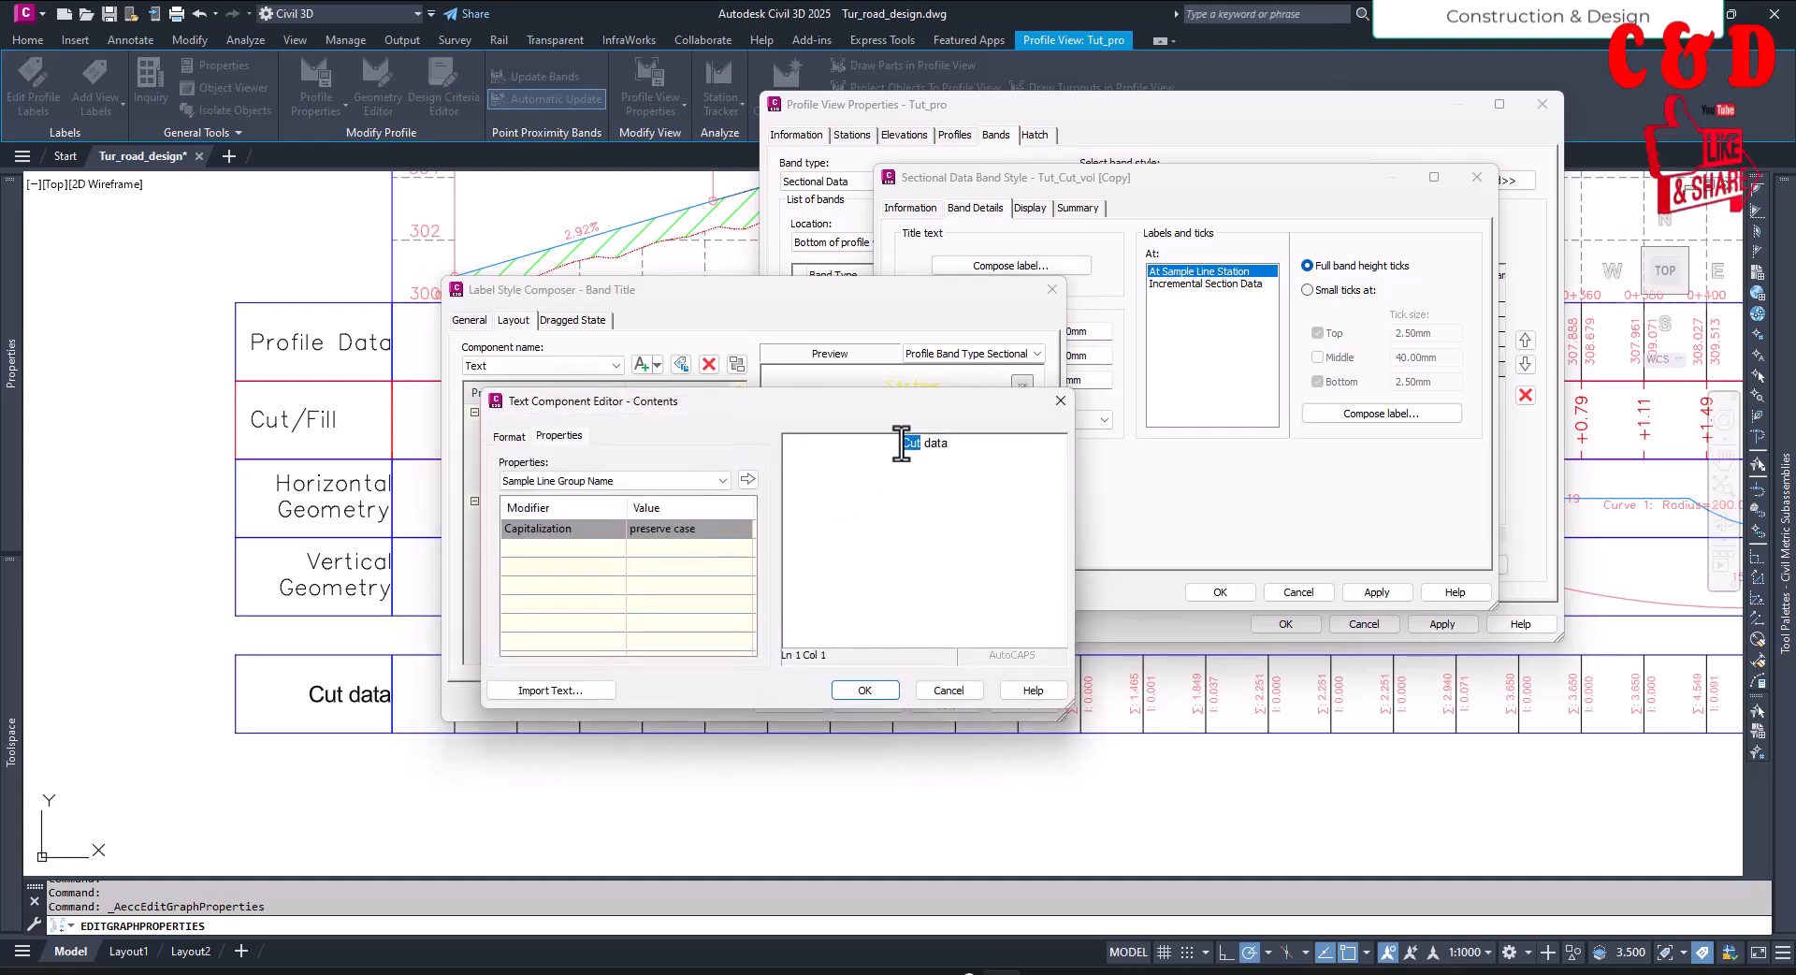
{"action": "type", "text": "Fill"}
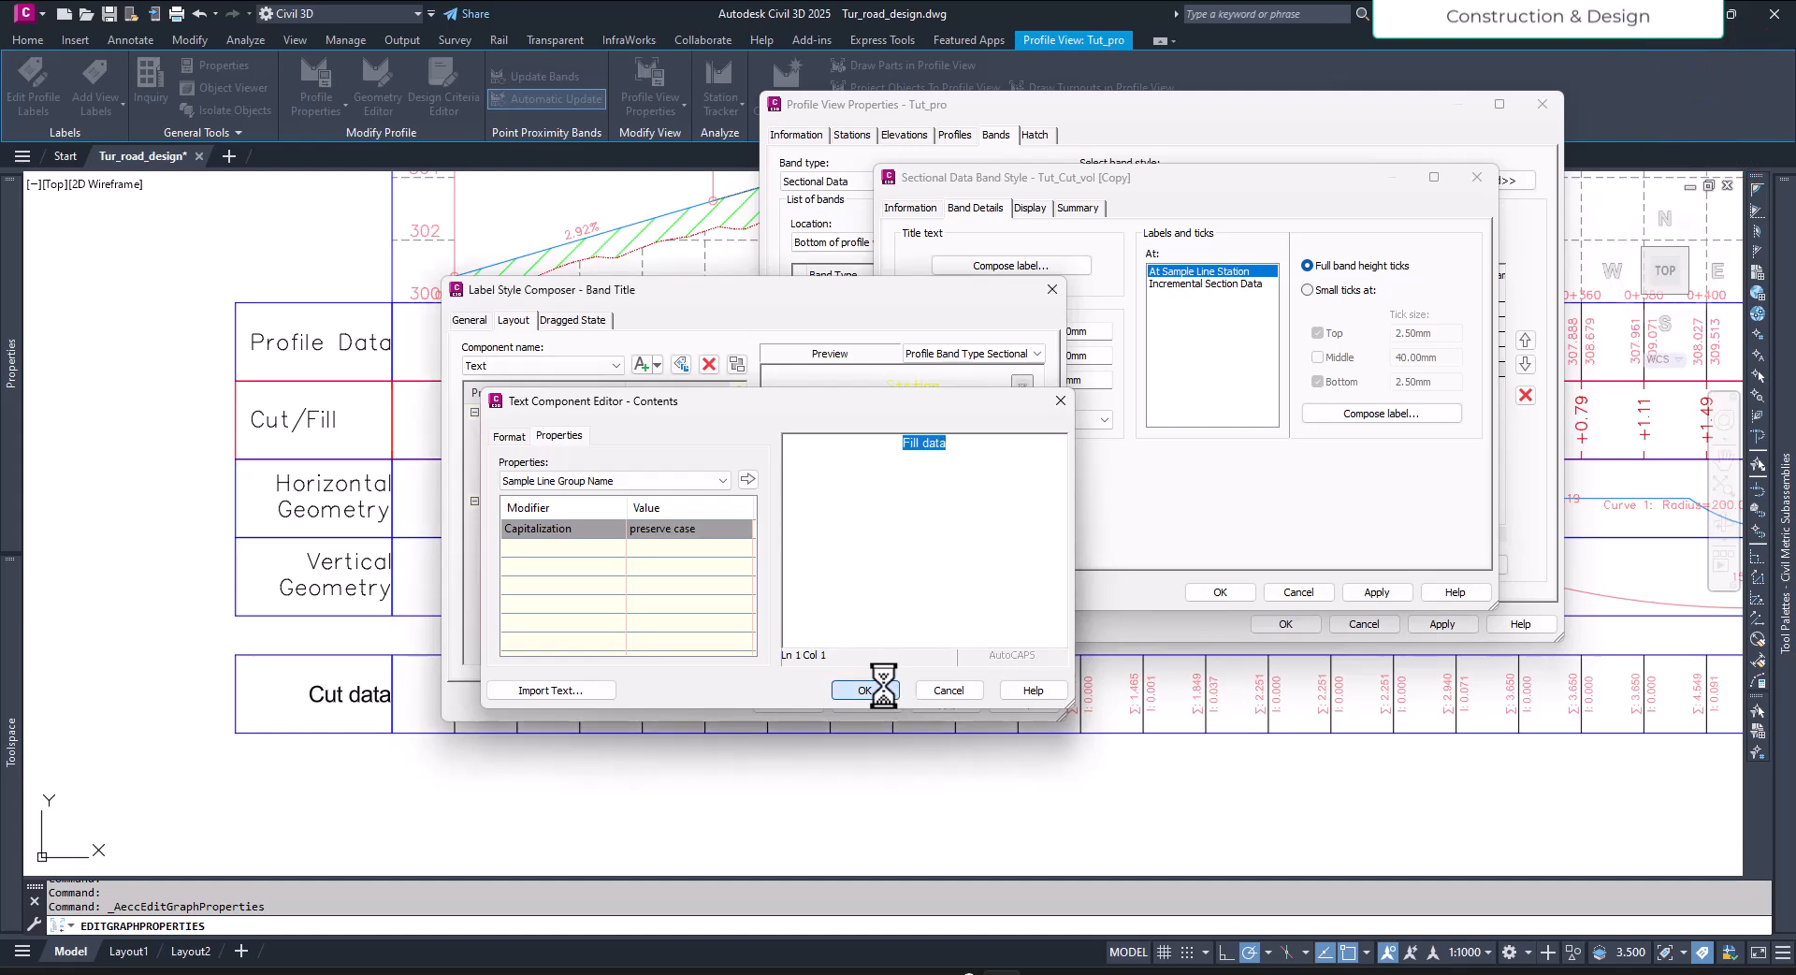
{"action": "left_click", "coordinate": [789, 704]}
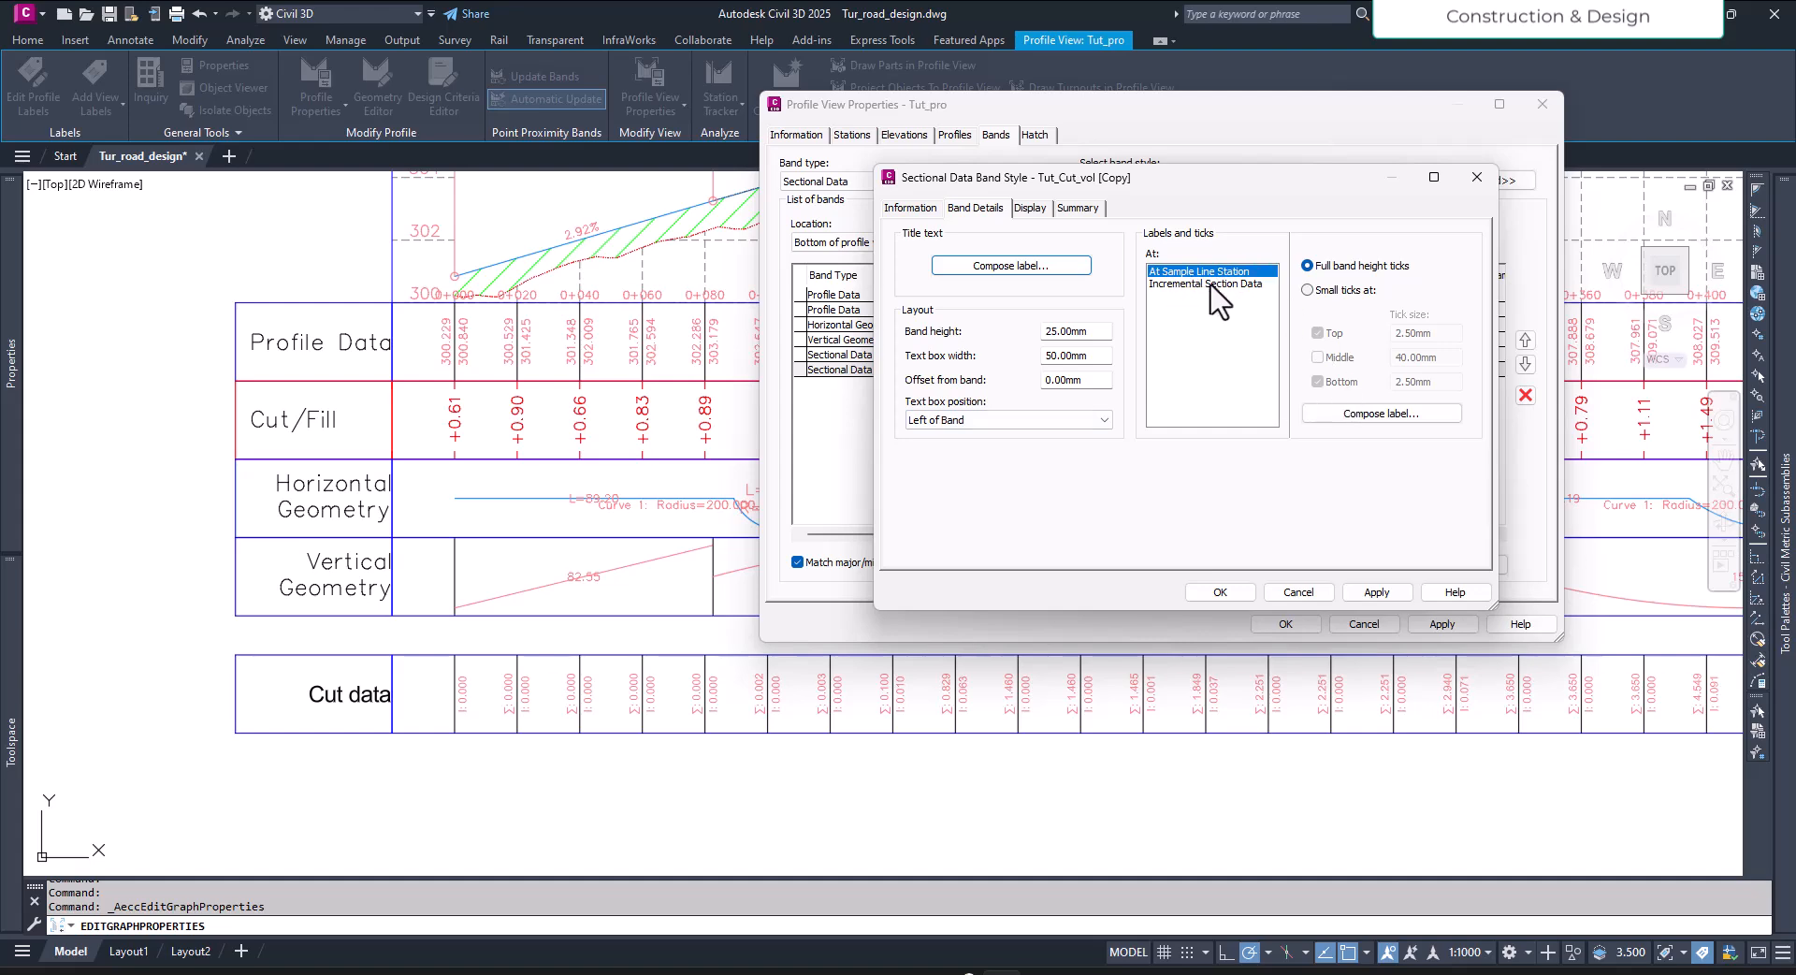
Step: In the At Sample Line Station label, replace the Cut Area field after "I:" with Fill Area at Station at 0.001 precision
{"action": "left_click", "coordinate": [1341, 423]}
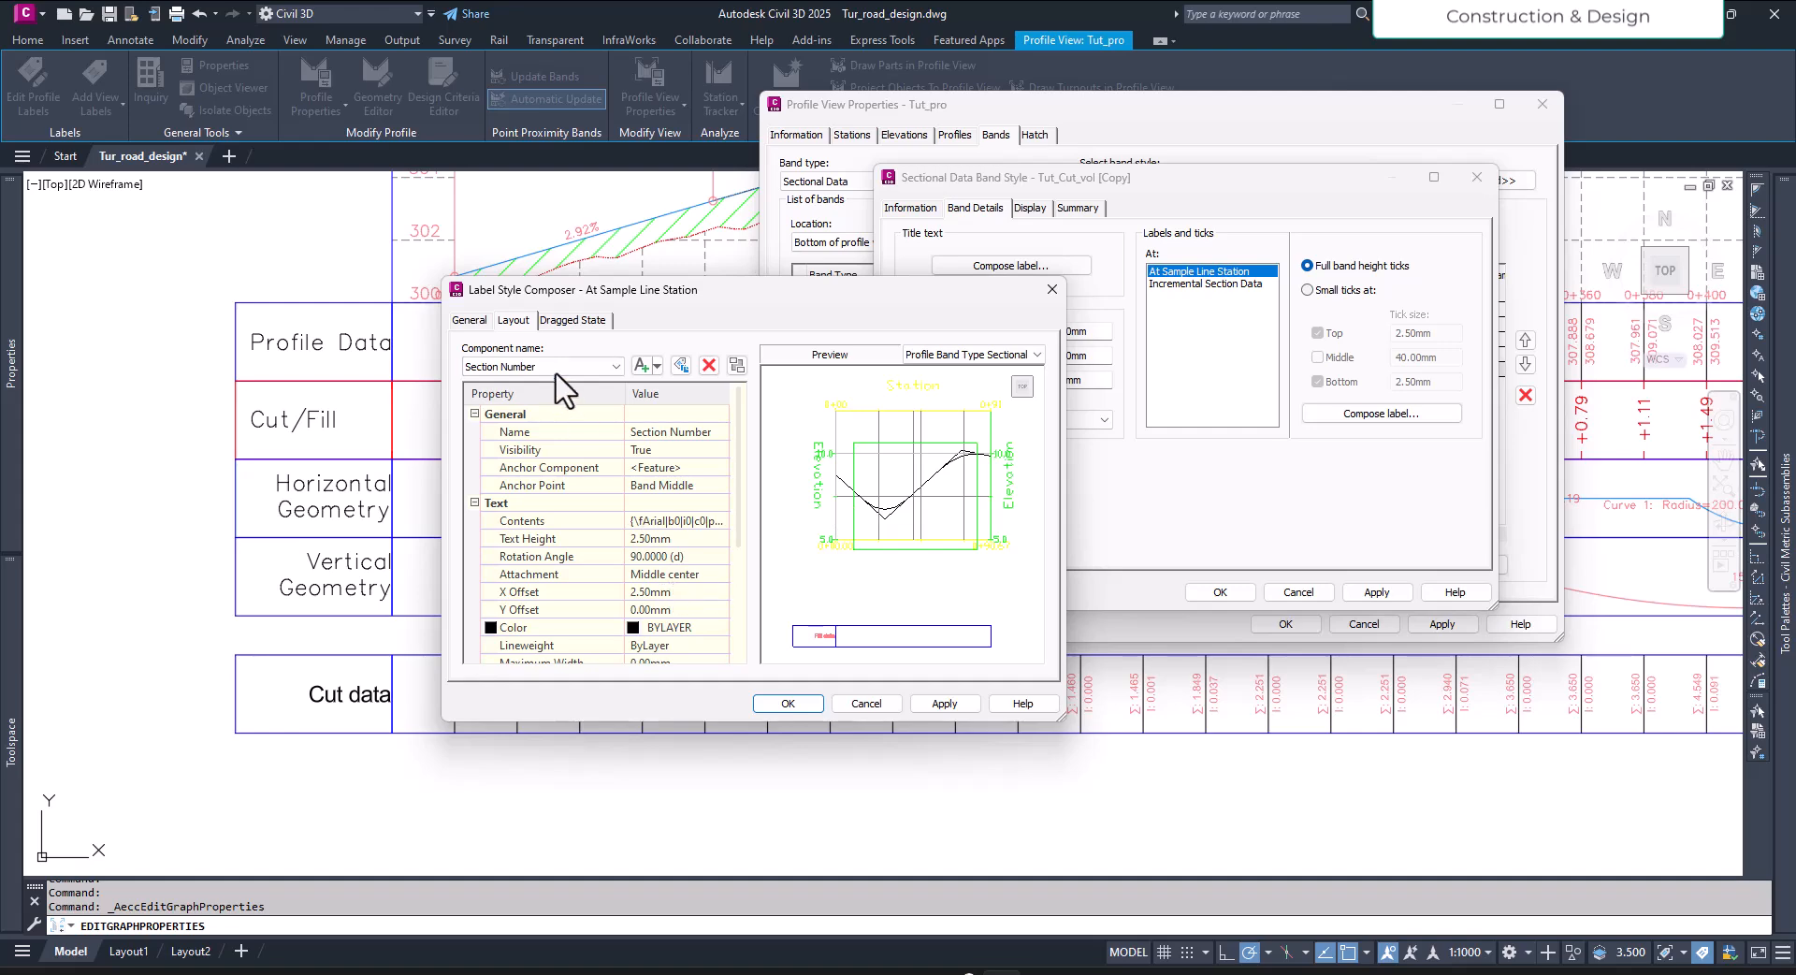
{"action": "left_click", "coordinate": [716, 521]}
{"action": "left_click", "coordinate": [722, 521]}
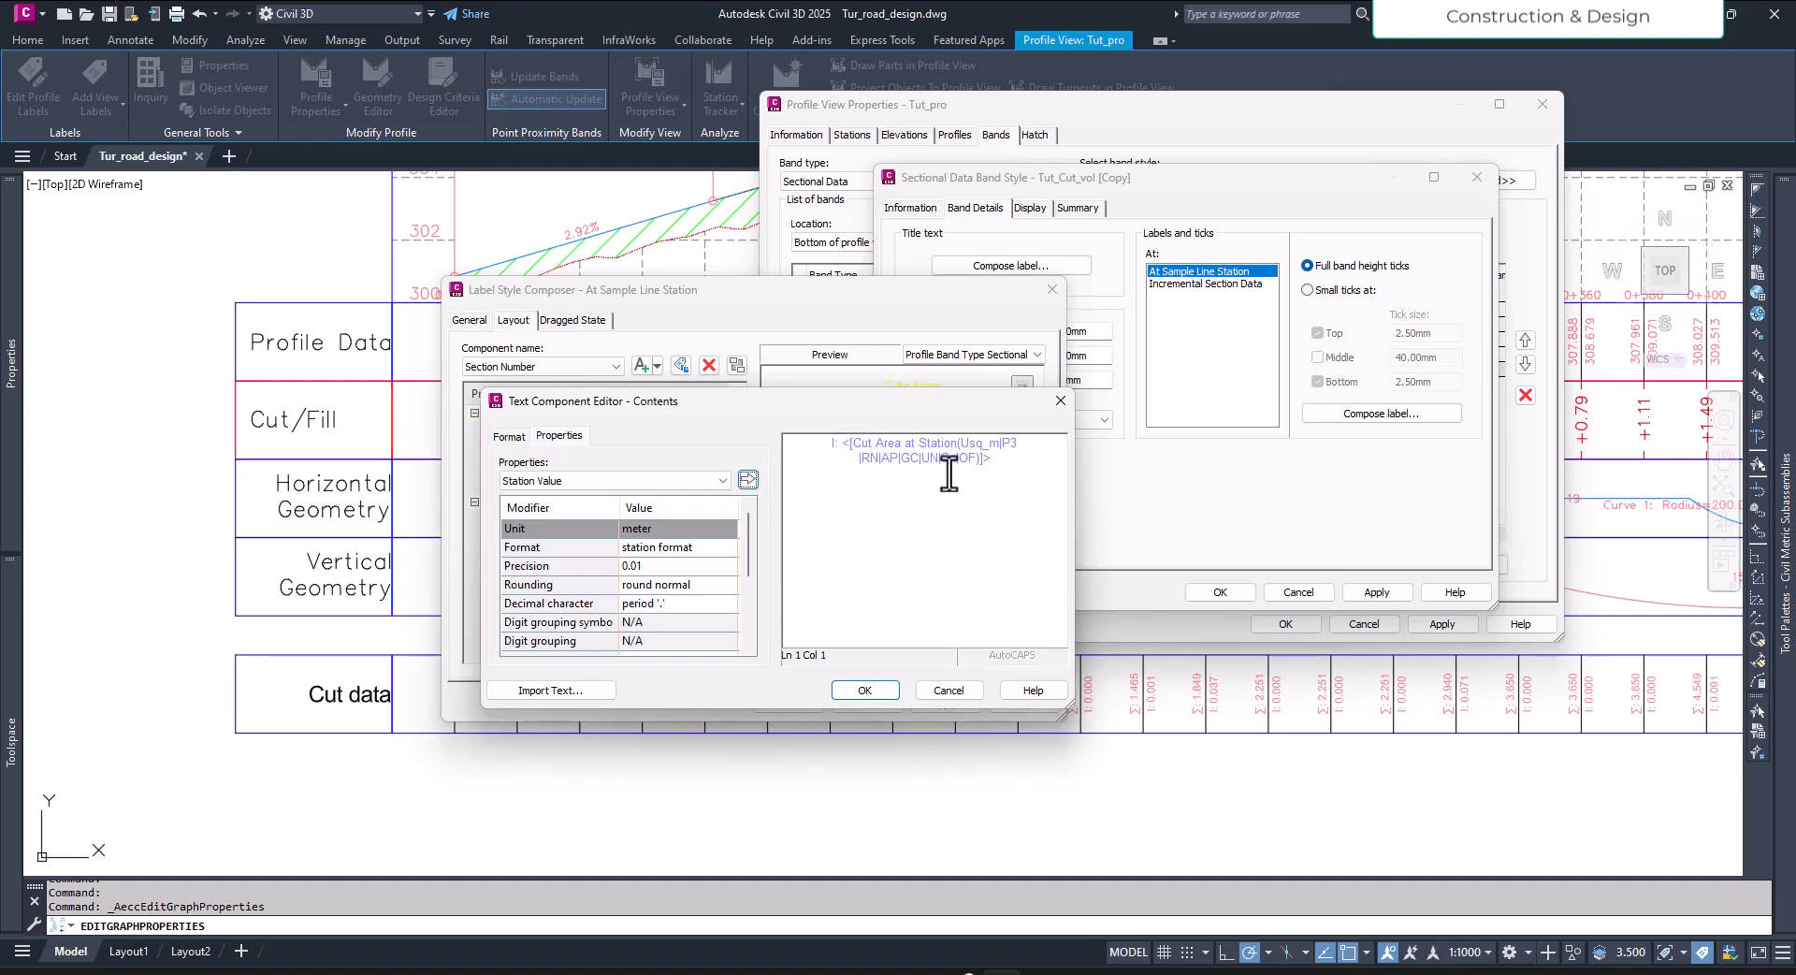
{"action": "left_click_drag", "start_coordinate": [997, 460], "coordinate": [841, 443]}
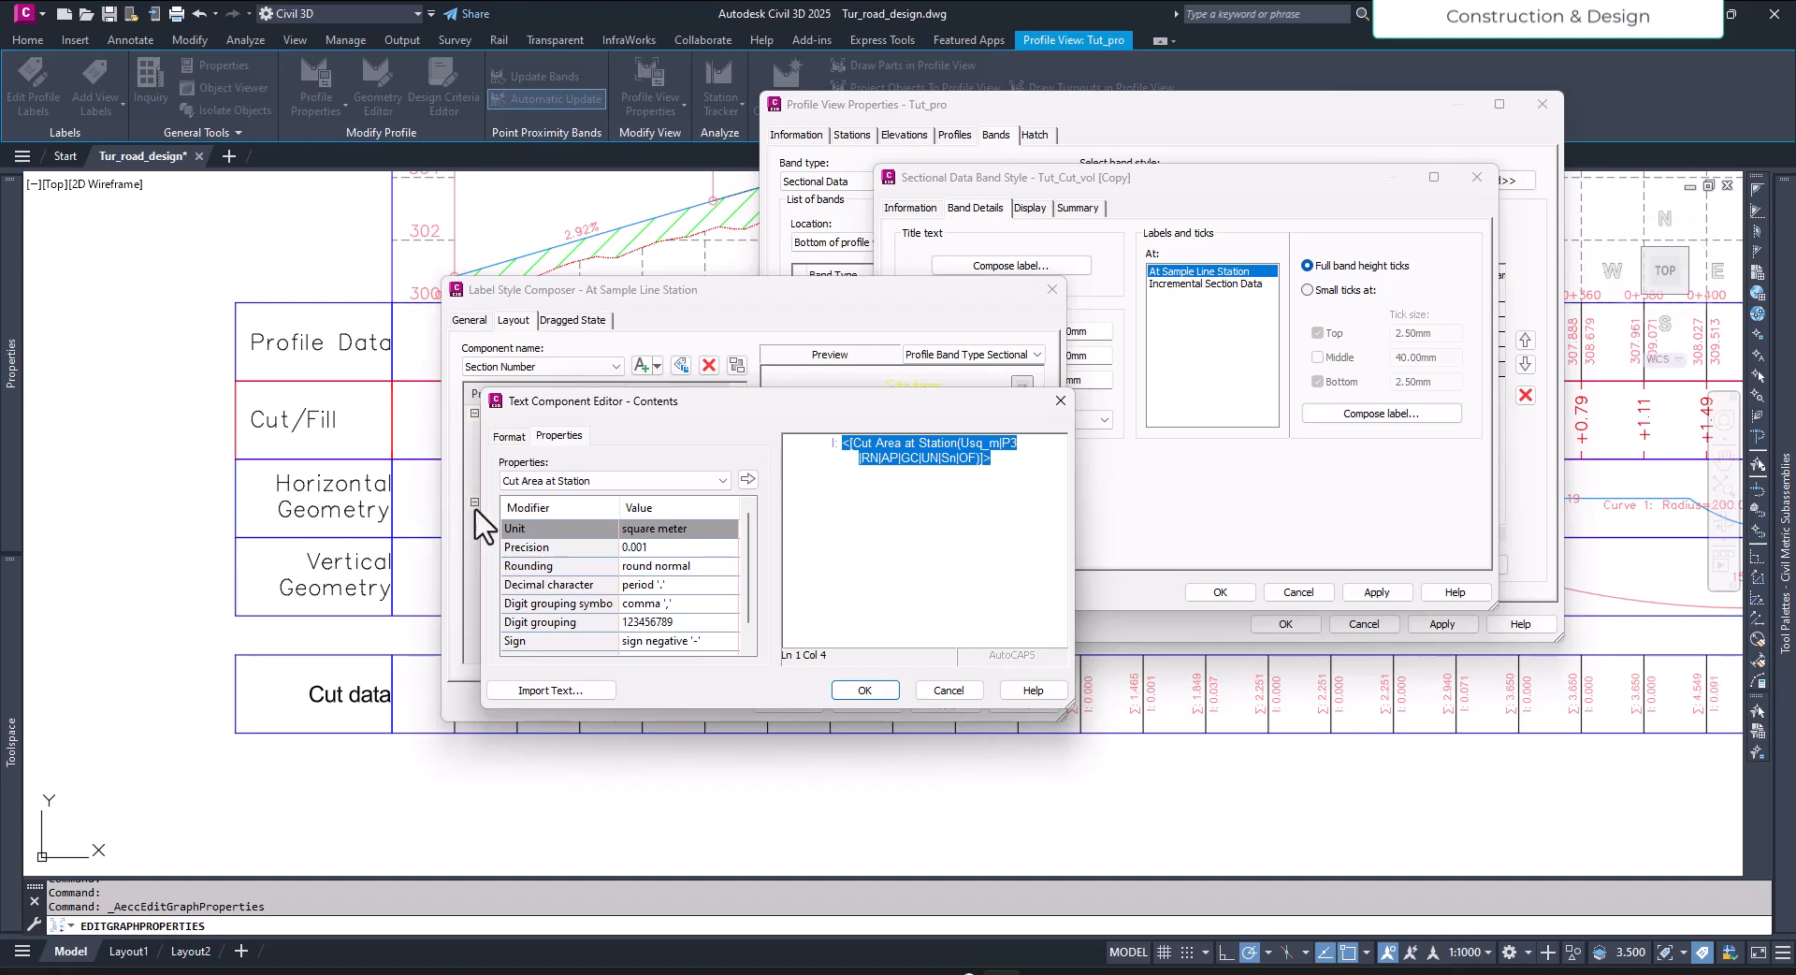
{"action": "left_click", "coordinate": [525, 481]}
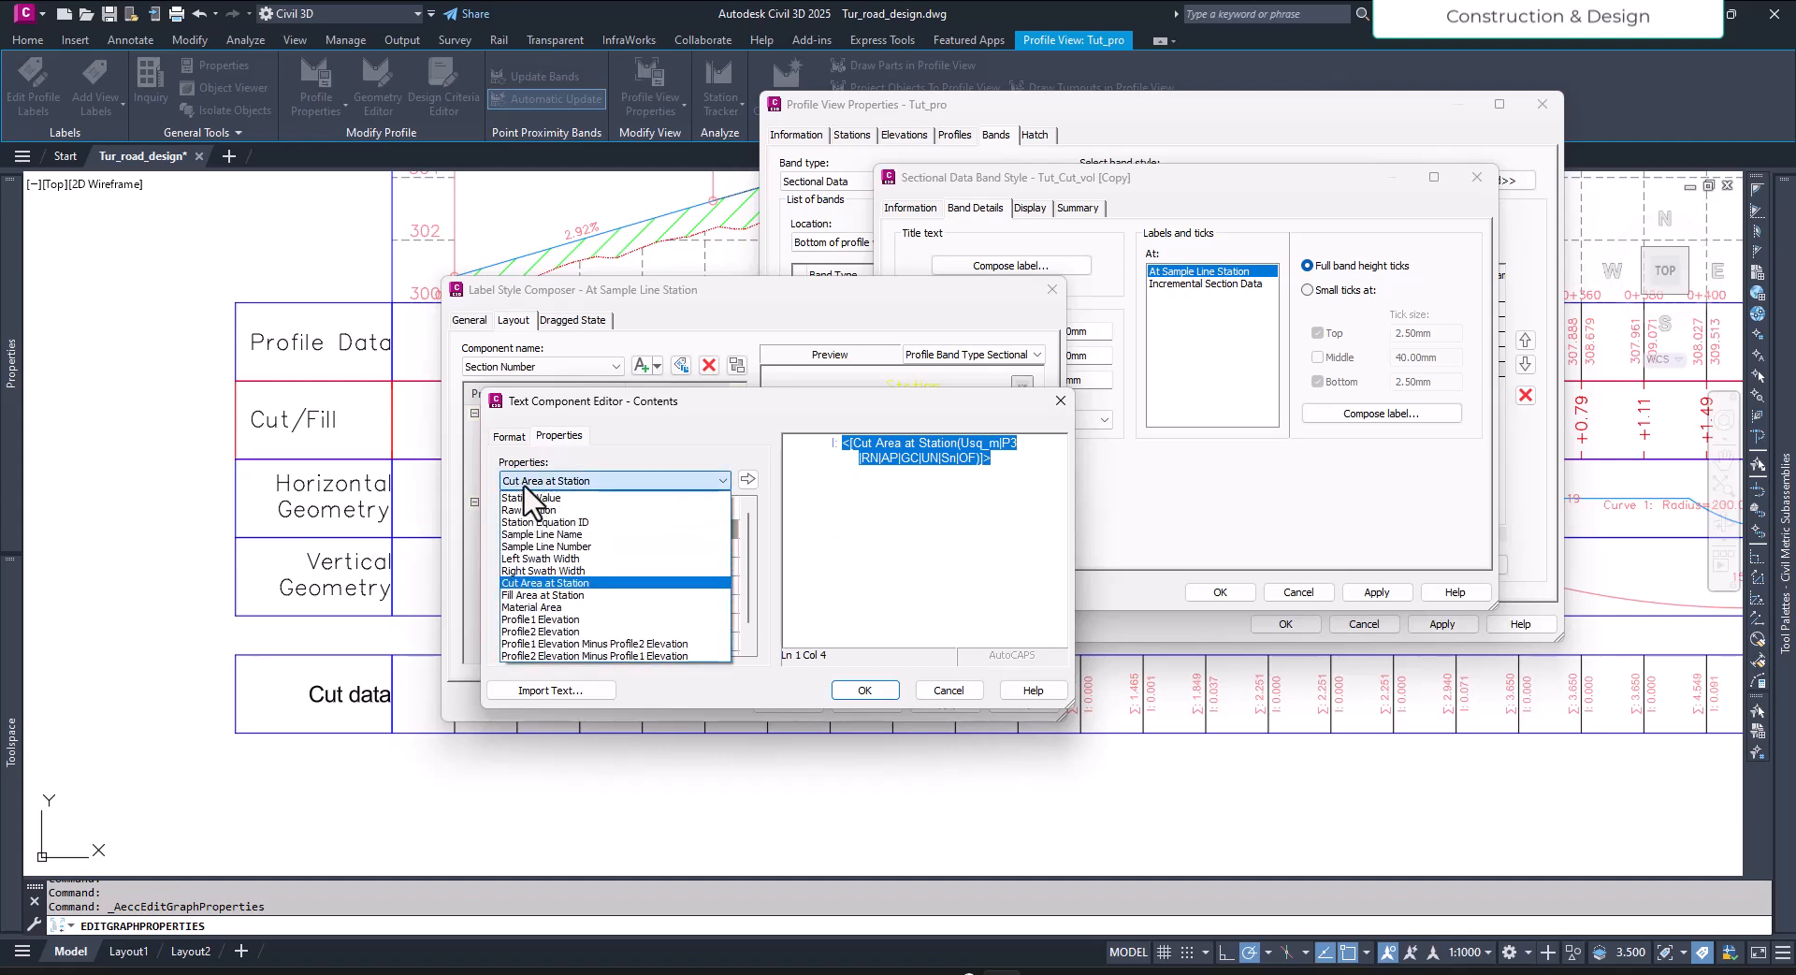
{"action": "left_click", "coordinate": [540, 595]}
{"action": "left_click", "coordinate": [620, 547]}
{"action": "left_click", "coordinate": [655, 545]}
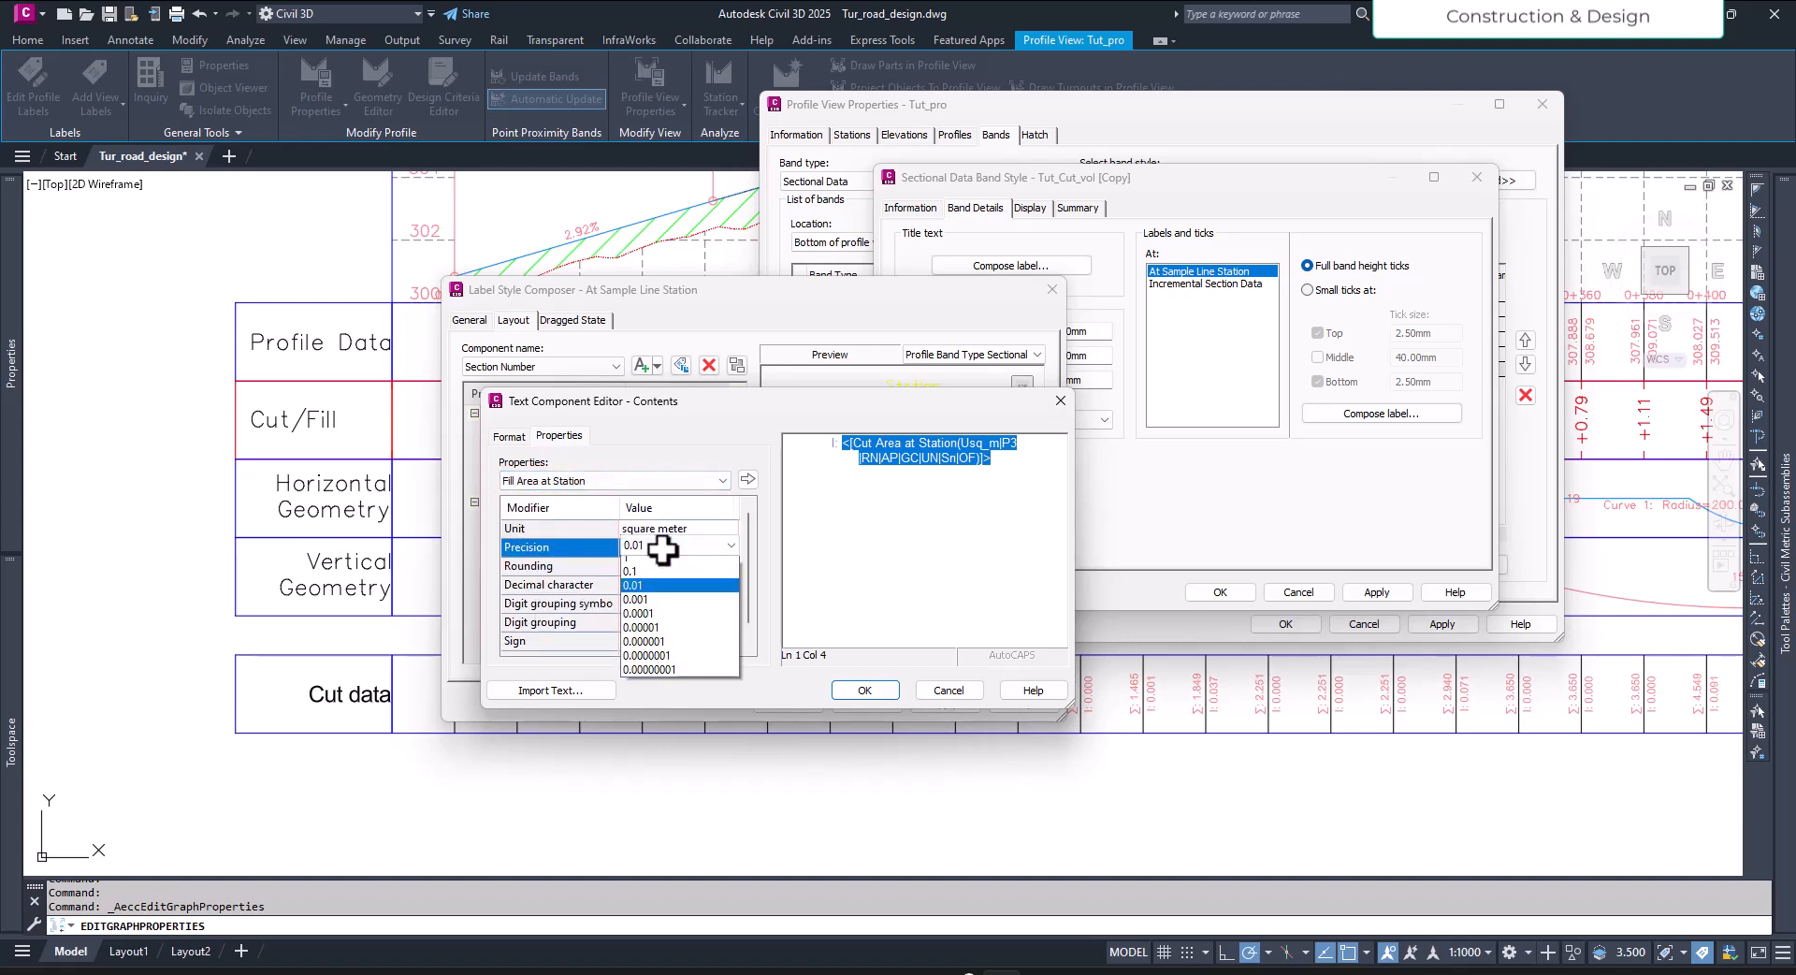
{"action": "left_click", "coordinate": [659, 605]}
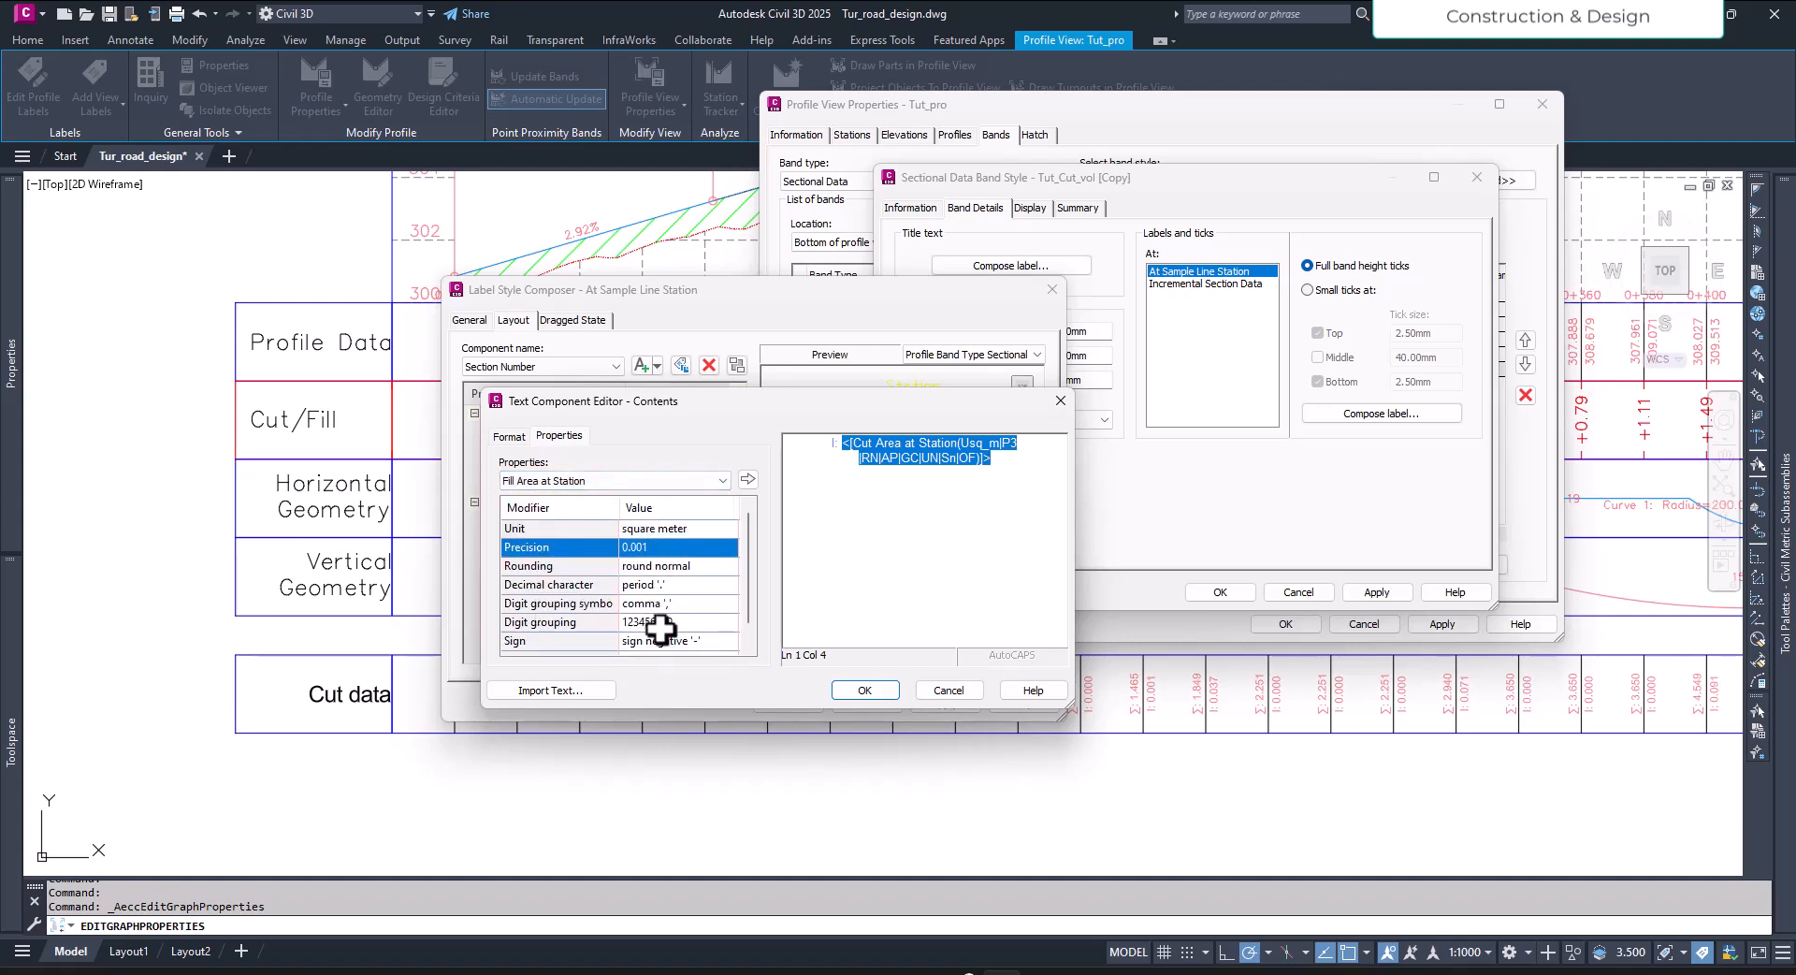
{"action": "left_click", "coordinate": [746, 480]}
{"action": "left_click", "coordinate": [864, 689]}
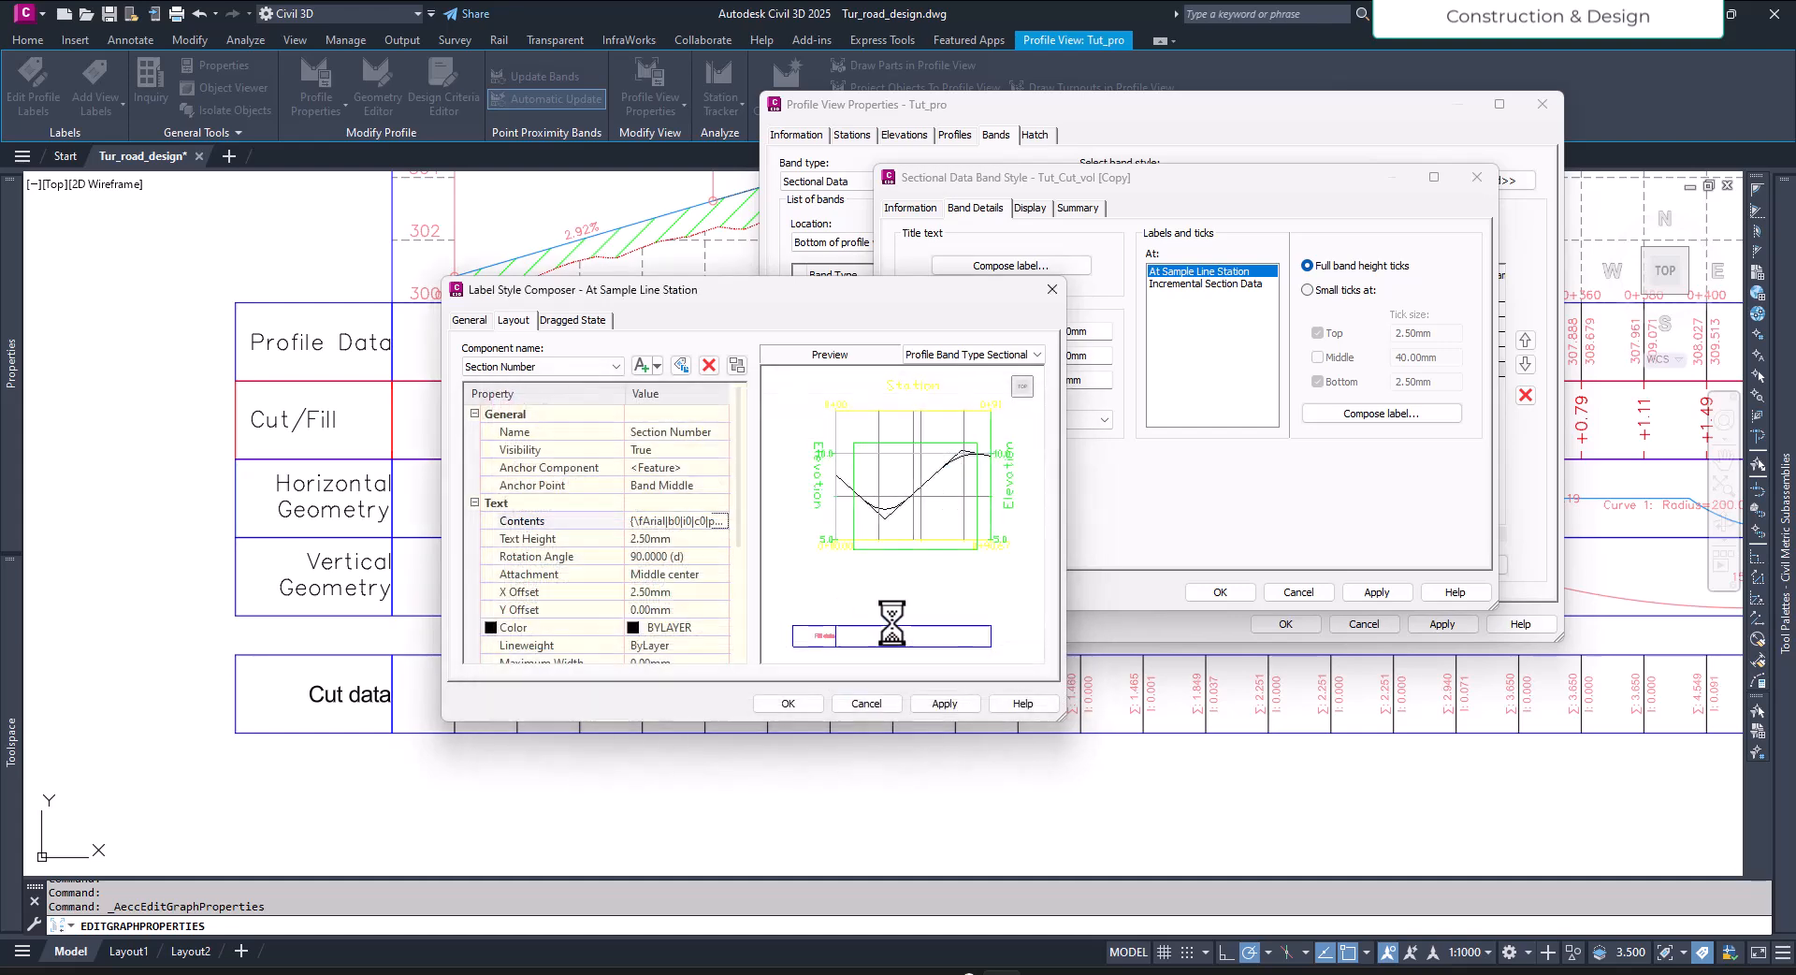
{"action": "left_click", "coordinate": [788, 703]}
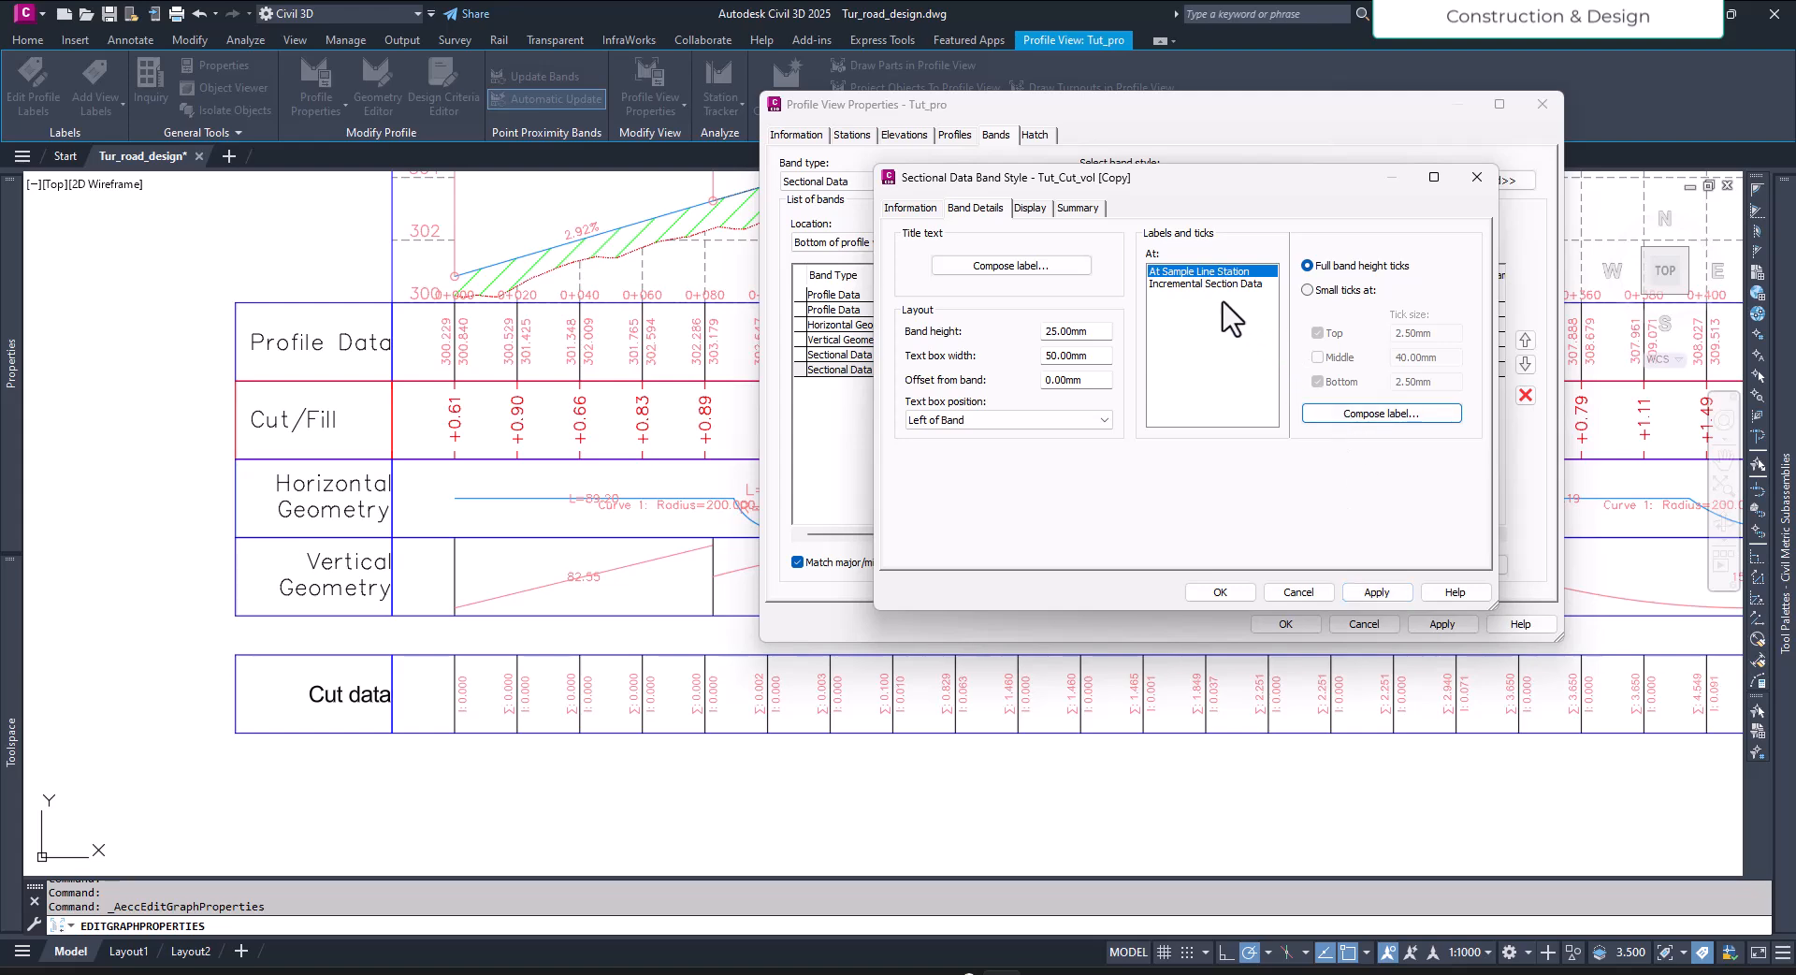
Step: In the Incremental Section Data label, replace Cumulative Cut Volume with Cumulative Fill Volume at 0.001 precision and assign the copied style to the band
{"action": "left_click", "coordinate": [1203, 285]}
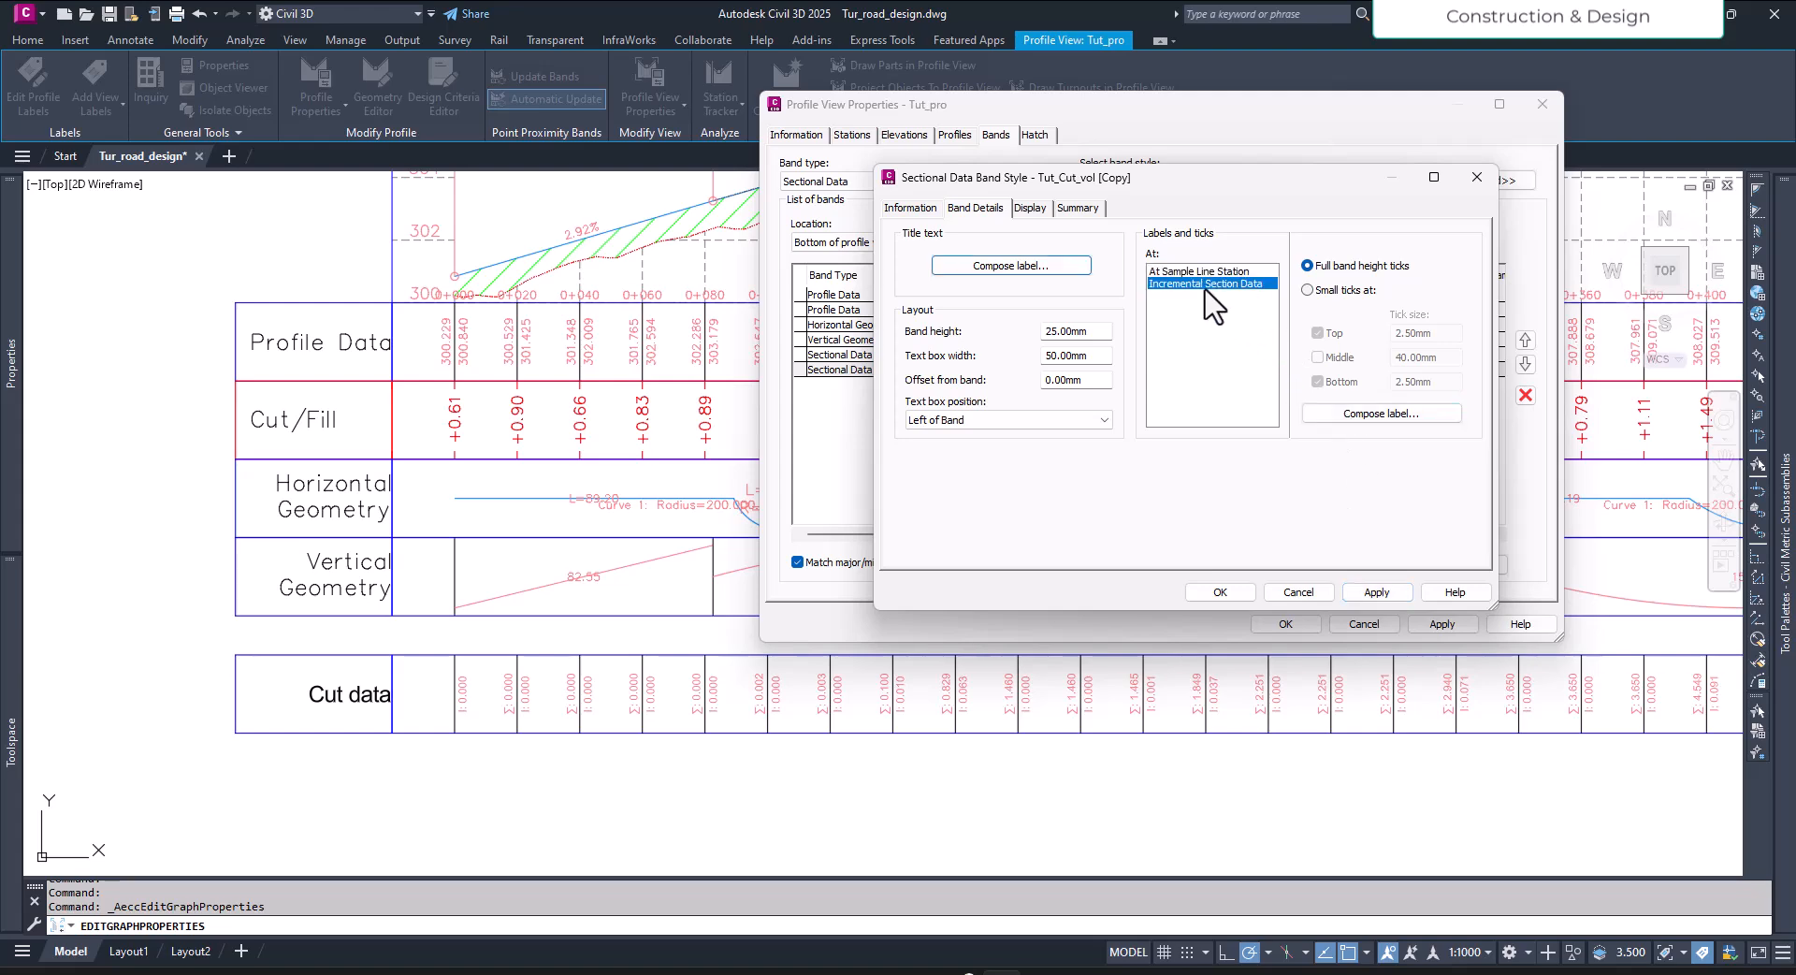
{"action": "left_click", "coordinate": [1363, 414]}
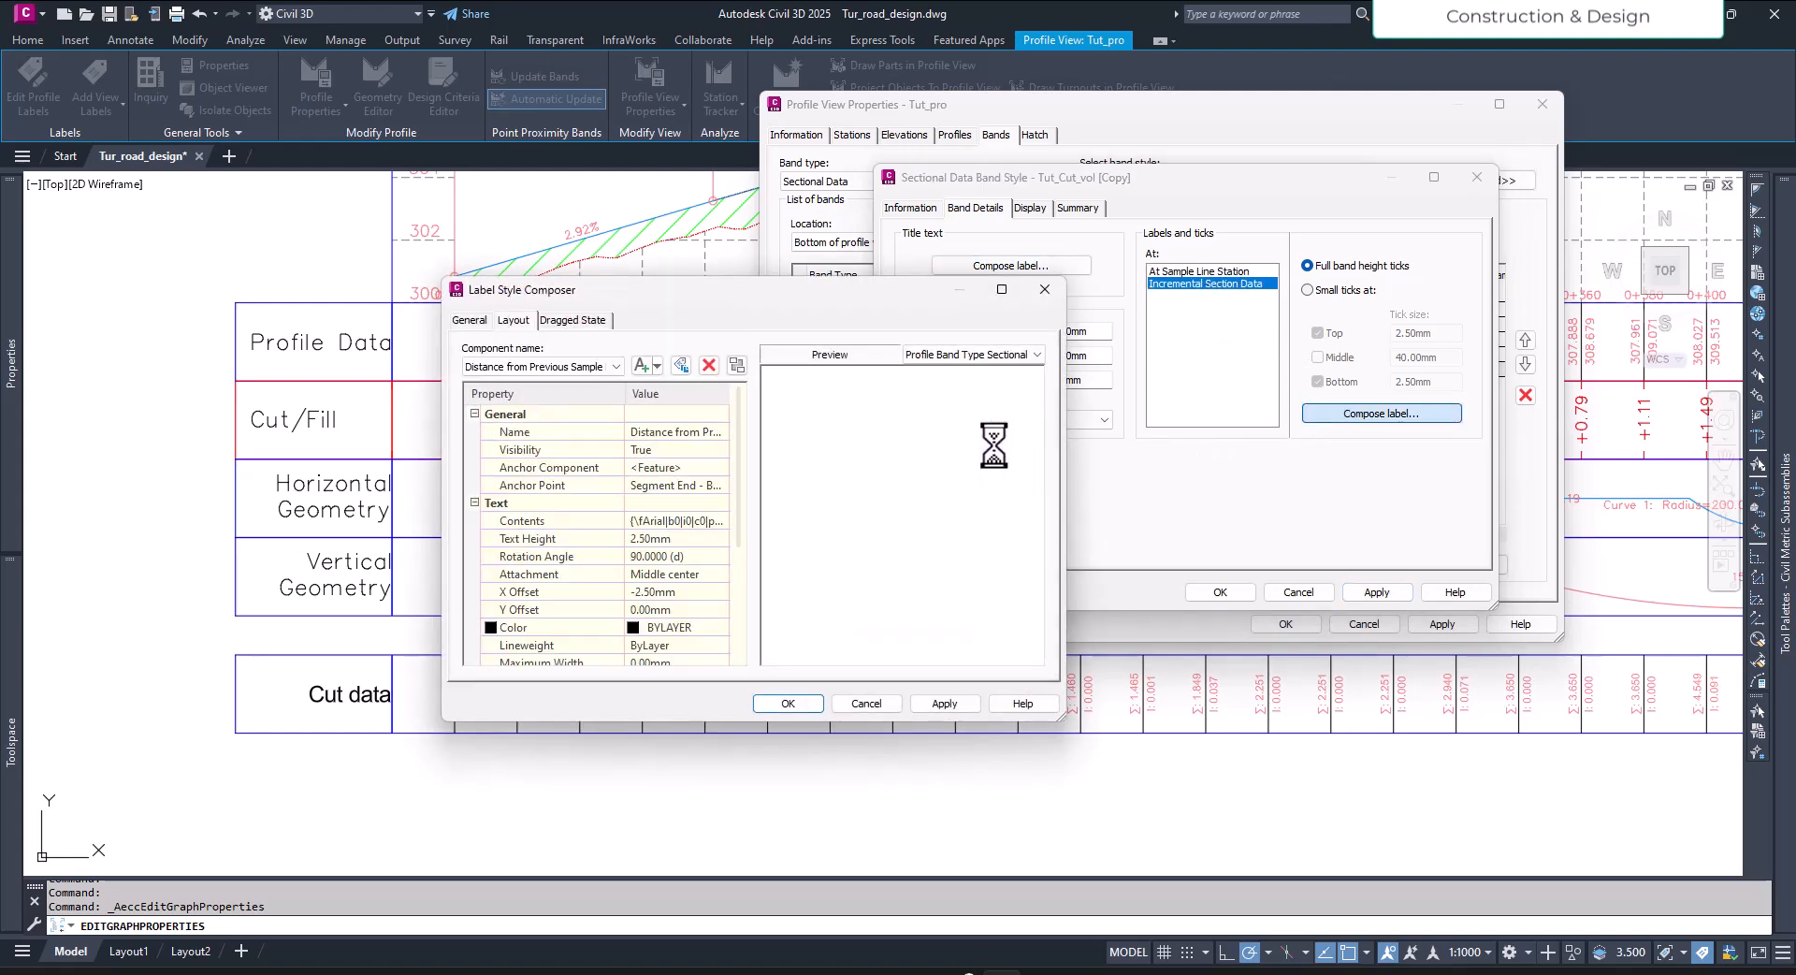
{"action": "left_click", "coordinate": [728, 521]}
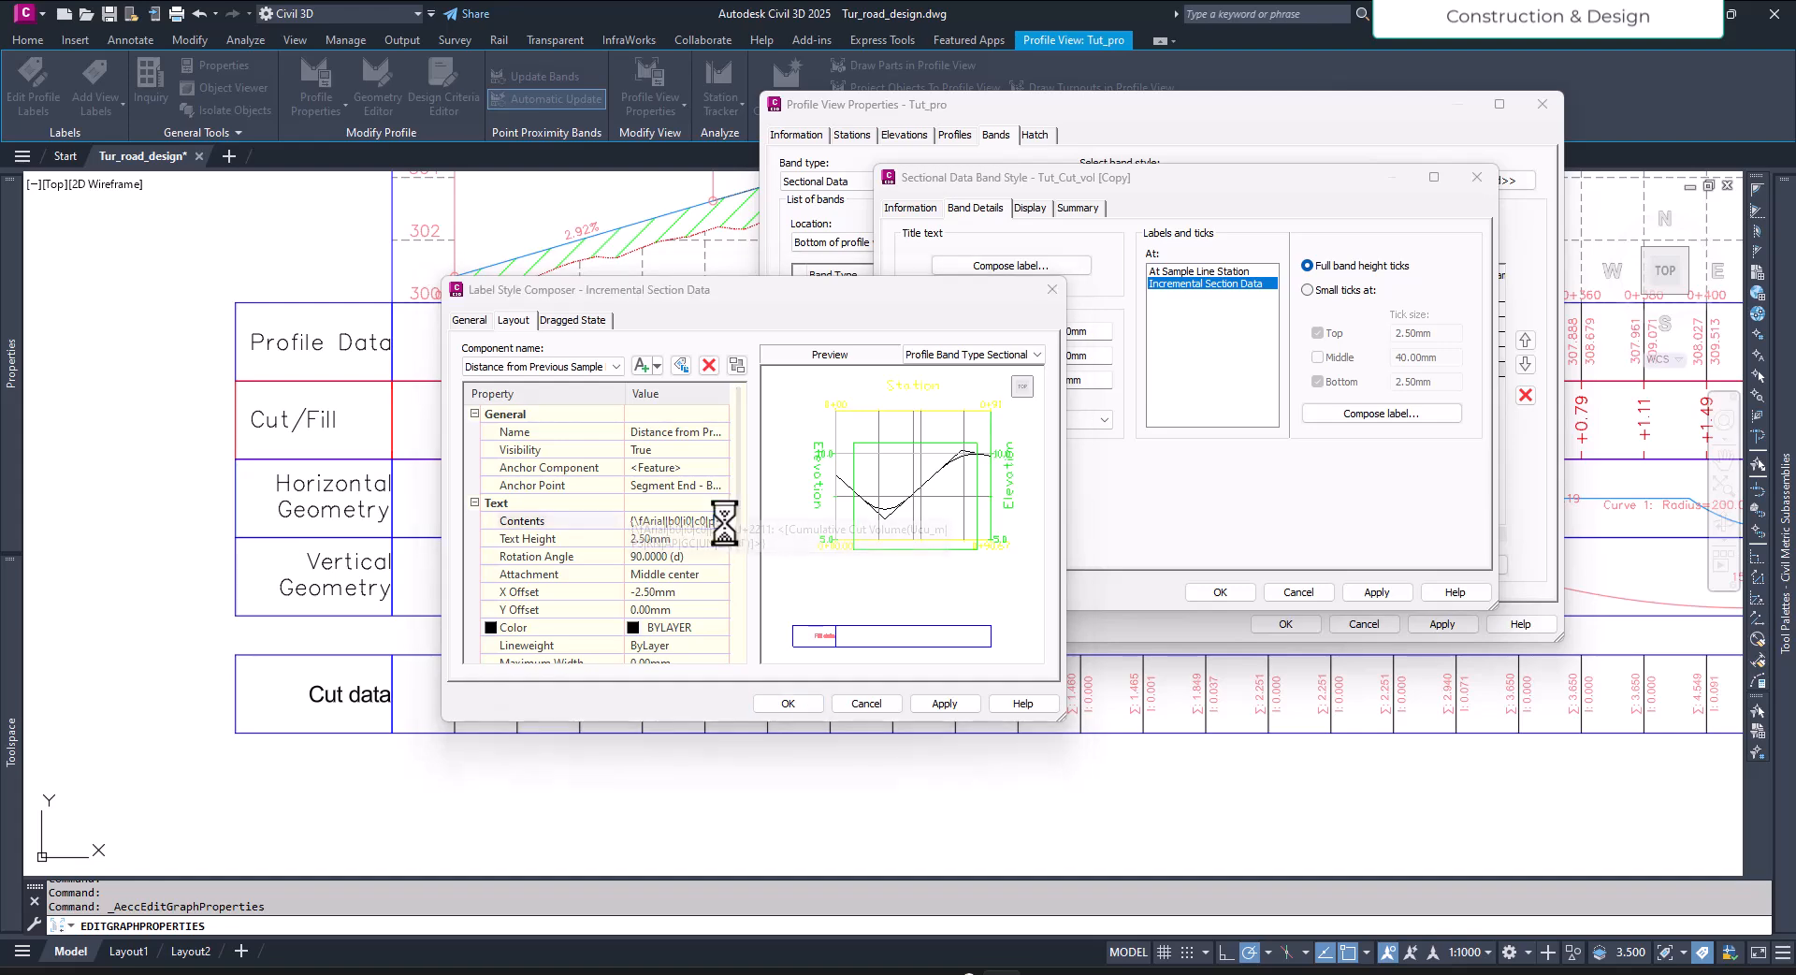
{"action": "left_click", "coordinate": [728, 521]}
{"action": "left_click_drag", "start_coordinate": [994, 461], "coordinate": [828, 442]}
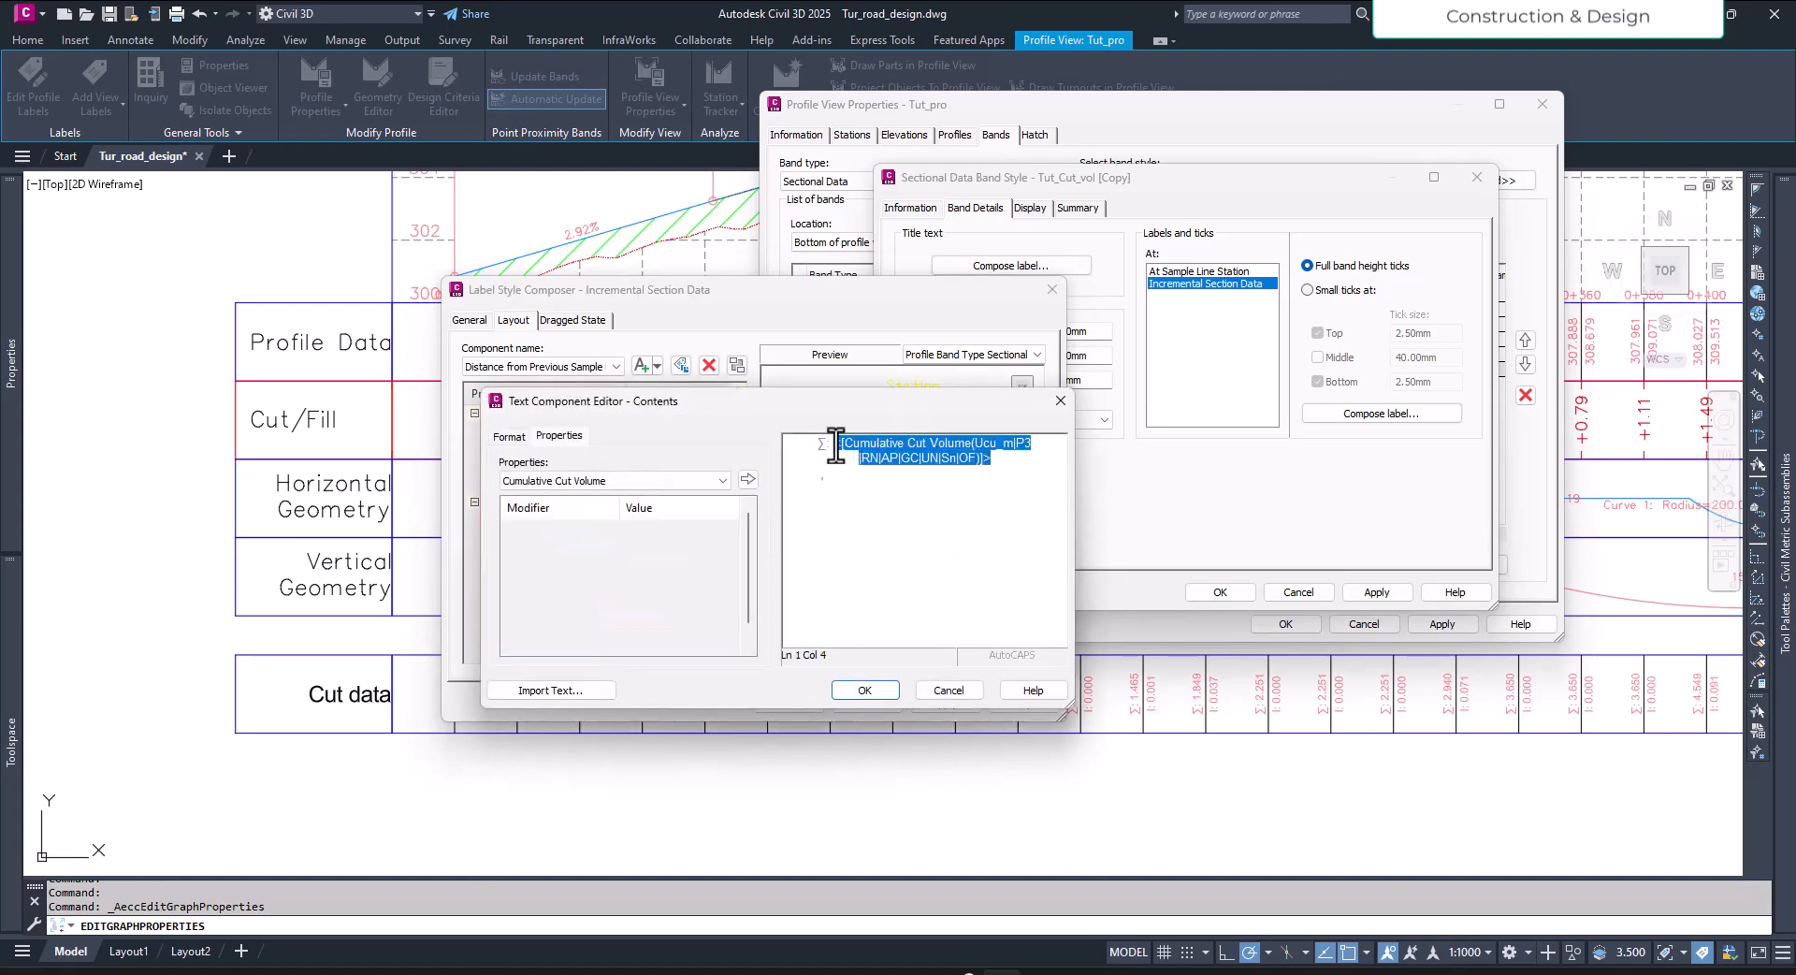
{"action": "left_click", "coordinate": [664, 480]}
{"action": "left_click", "coordinate": [612, 560]}
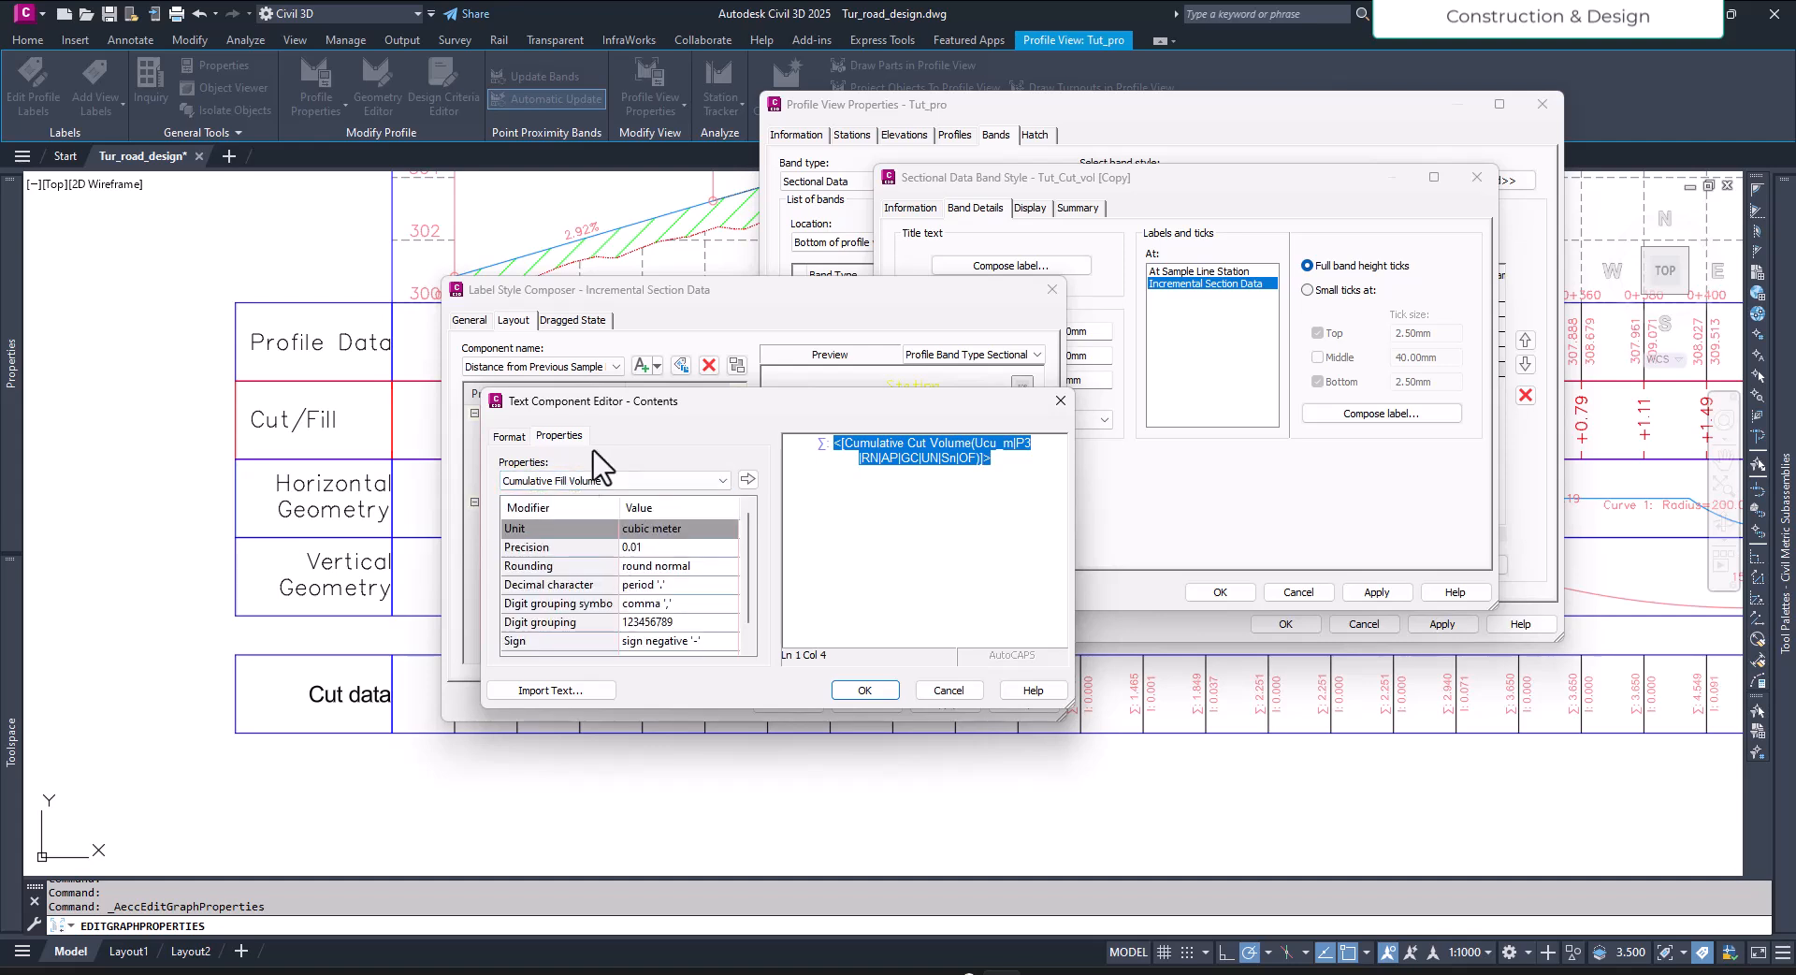
{"action": "left_click", "coordinate": [726, 549]}
{"action": "left_click", "coordinate": [726, 552]}
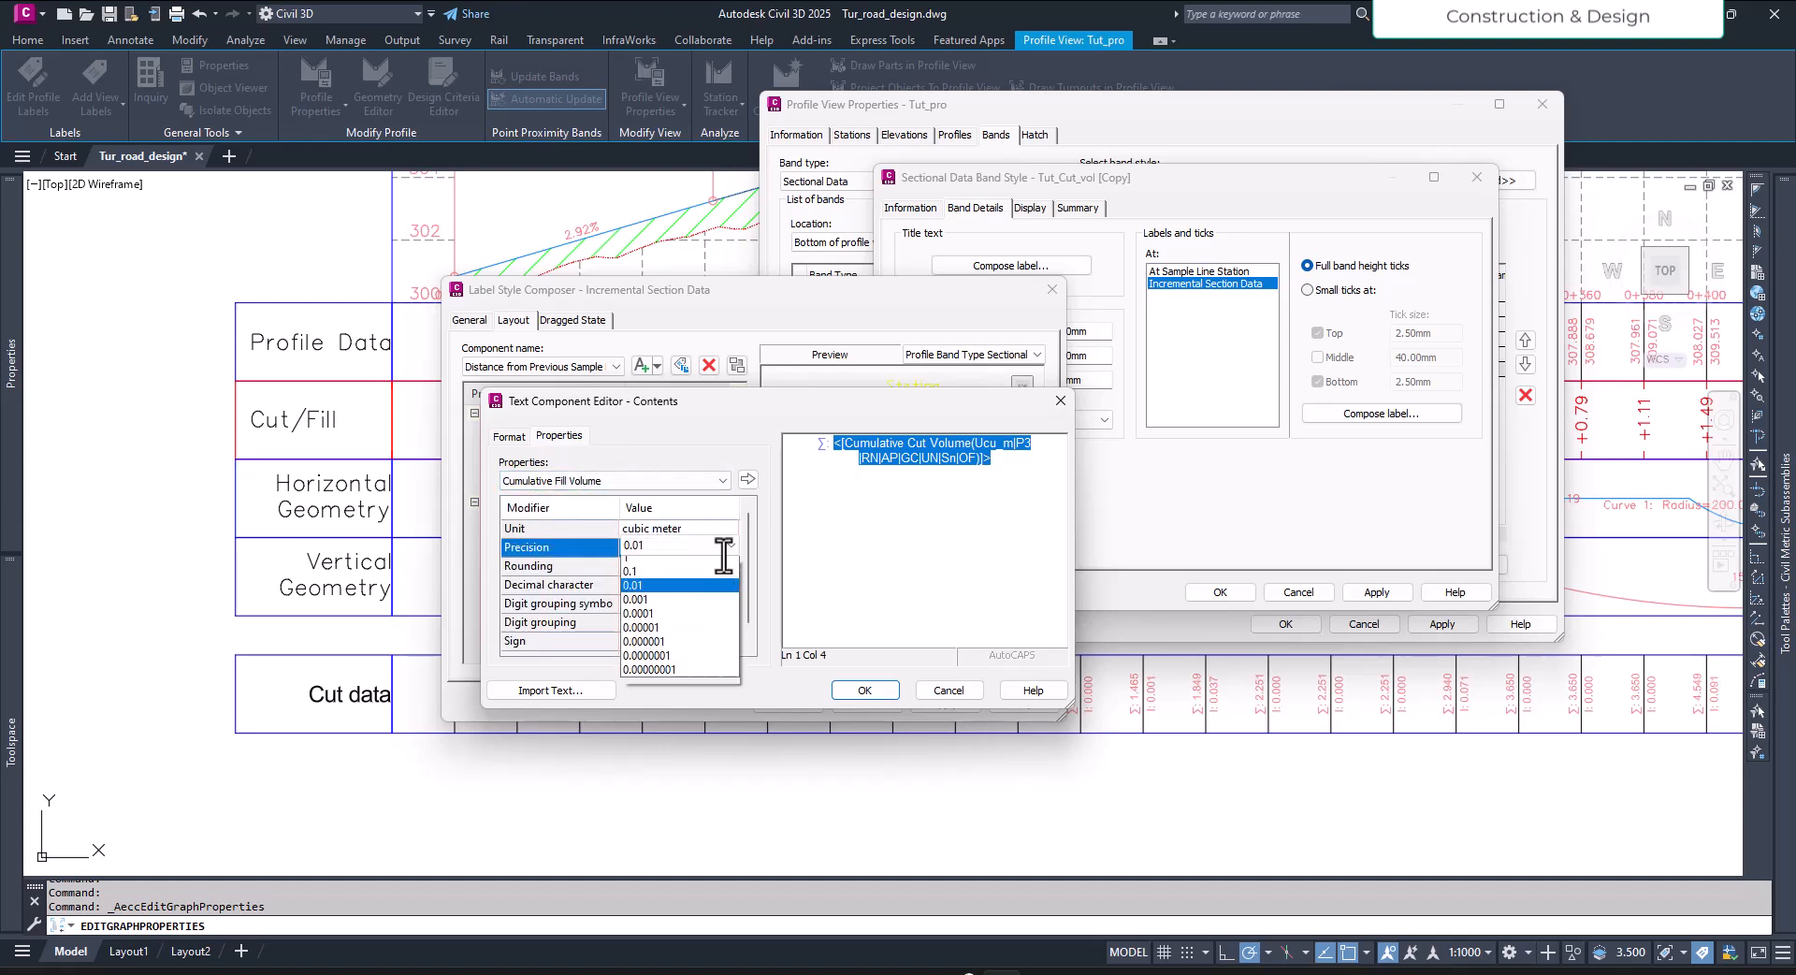
{"action": "left_click", "coordinate": [700, 572]}
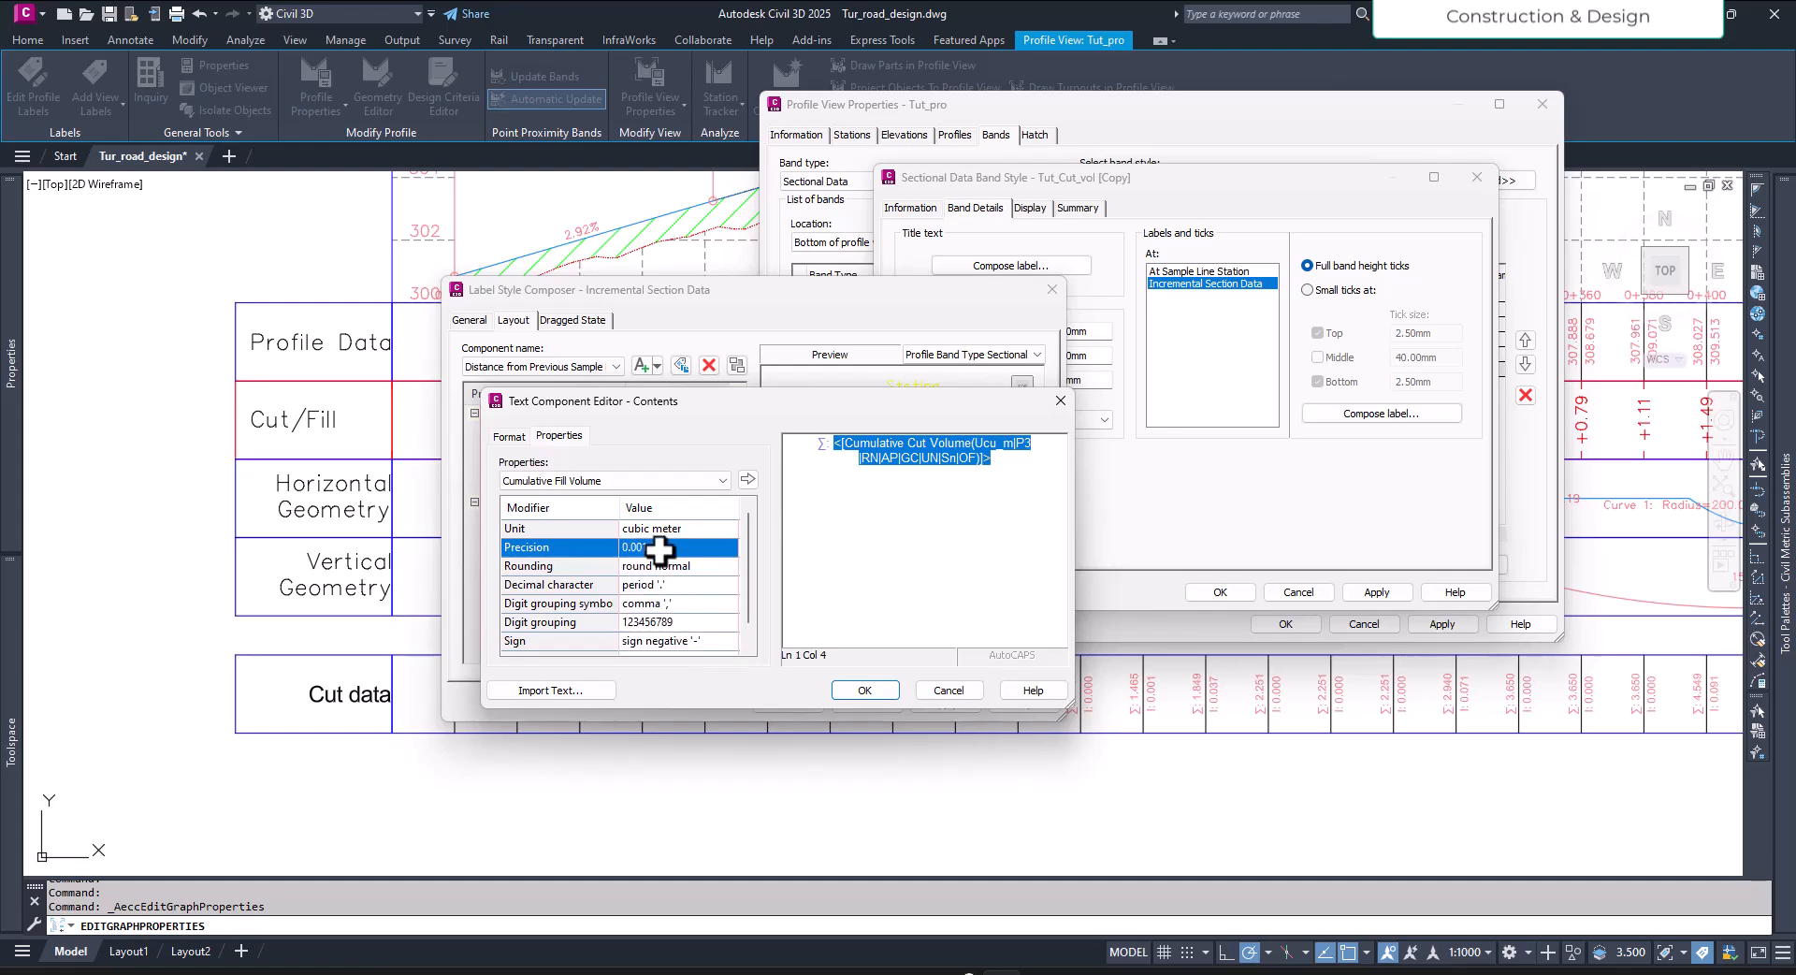
{"action": "left_click", "coordinate": [748, 479]}
{"action": "left_click", "coordinate": [867, 689]}
{"action": "left_click", "coordinate": [788, 704]}
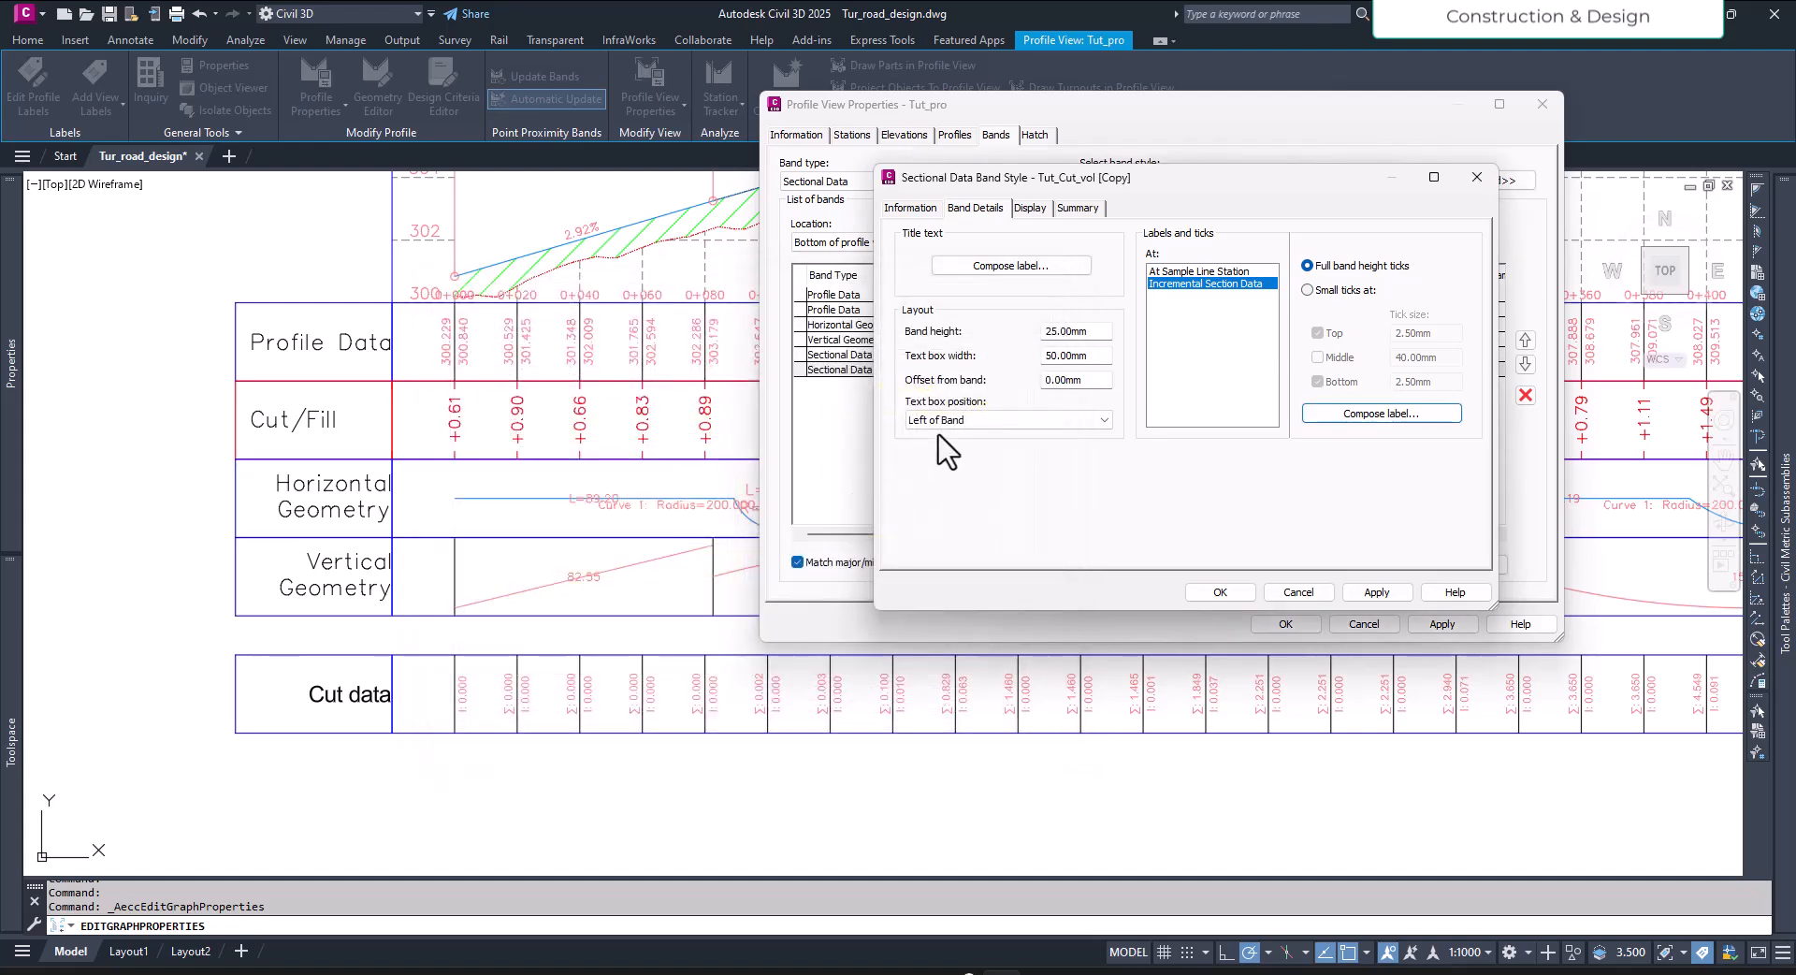
{"action": "left_click", "coordinate": [1220, 592]}
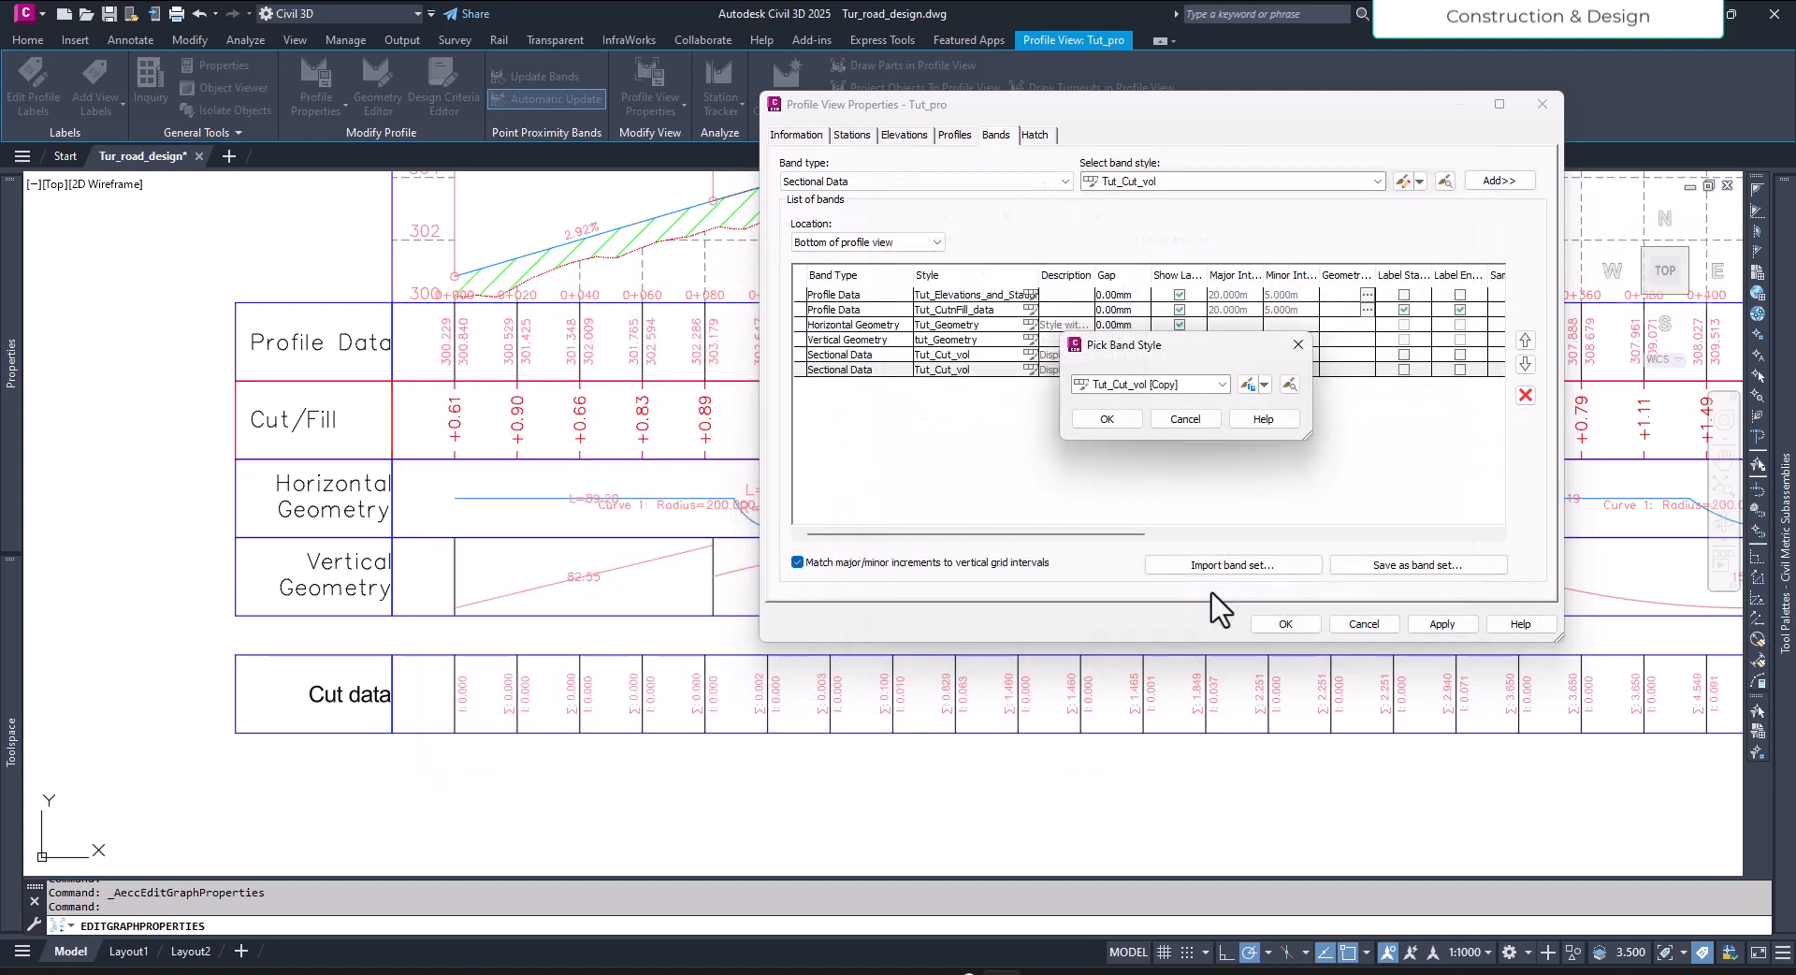
{"action": "left_click", "coordinate": [1107, 415]}
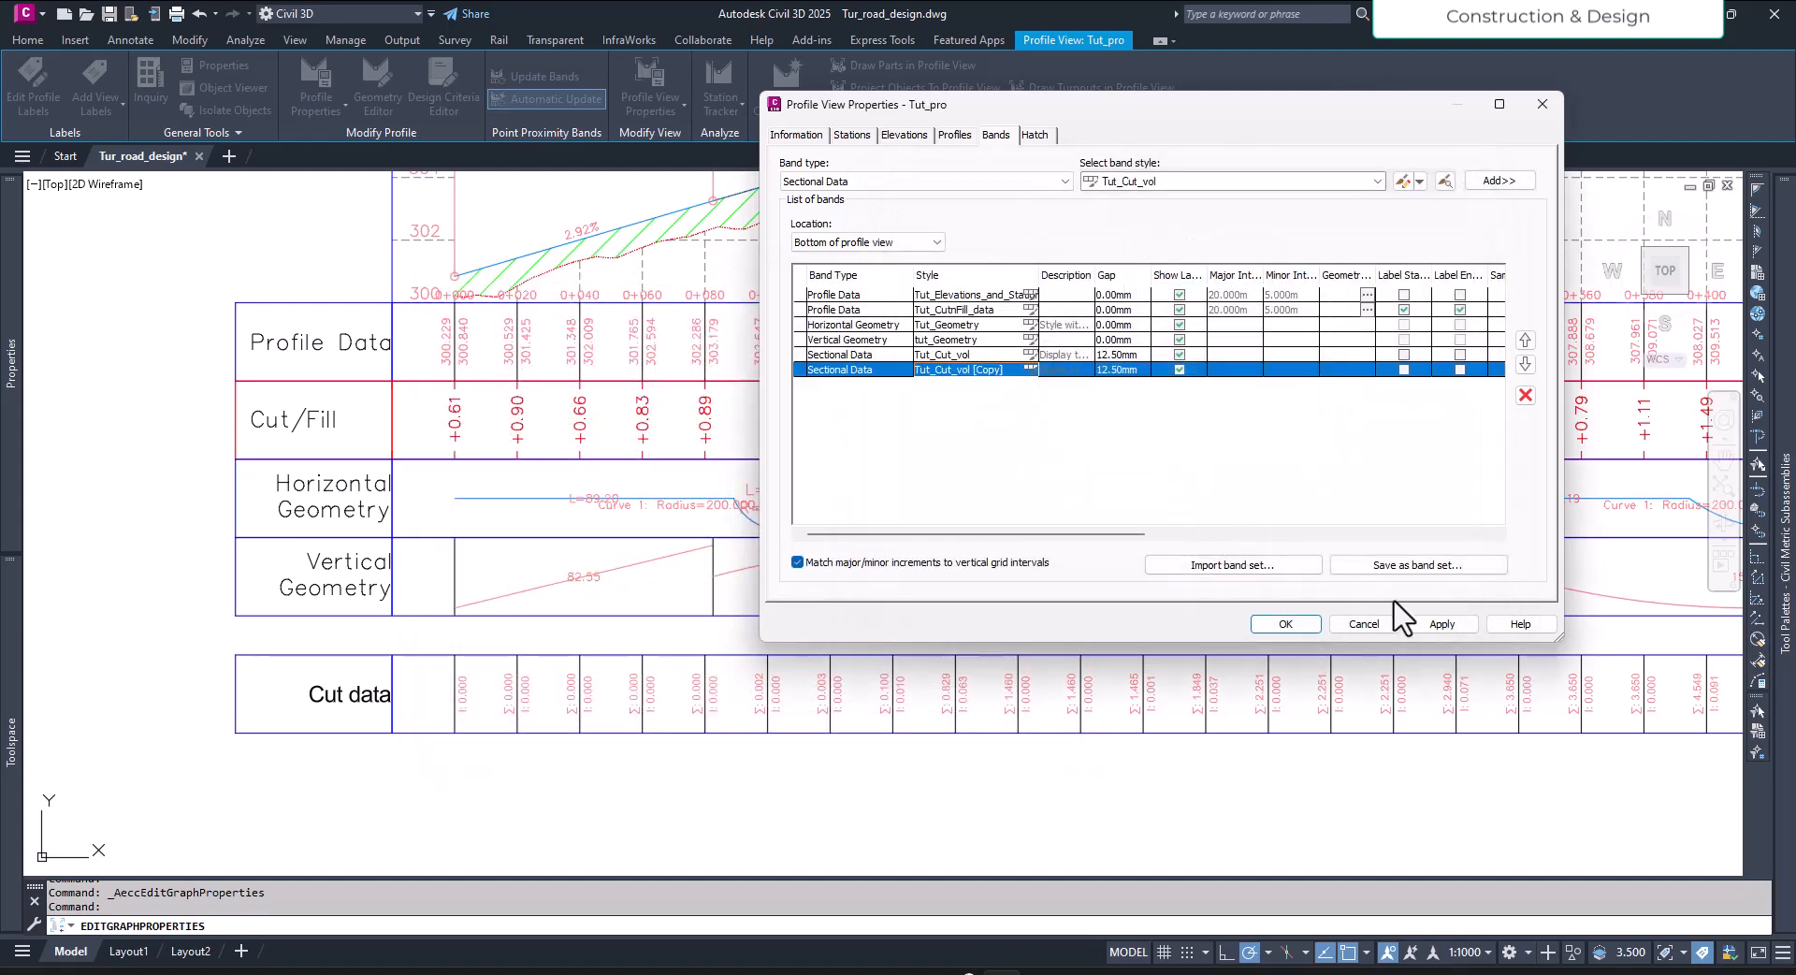
Step: Rename the copied band style to Tut_Fill_vol and accept the profile view properties
{"action": "left_click", "coordinate": [1030, 369]}
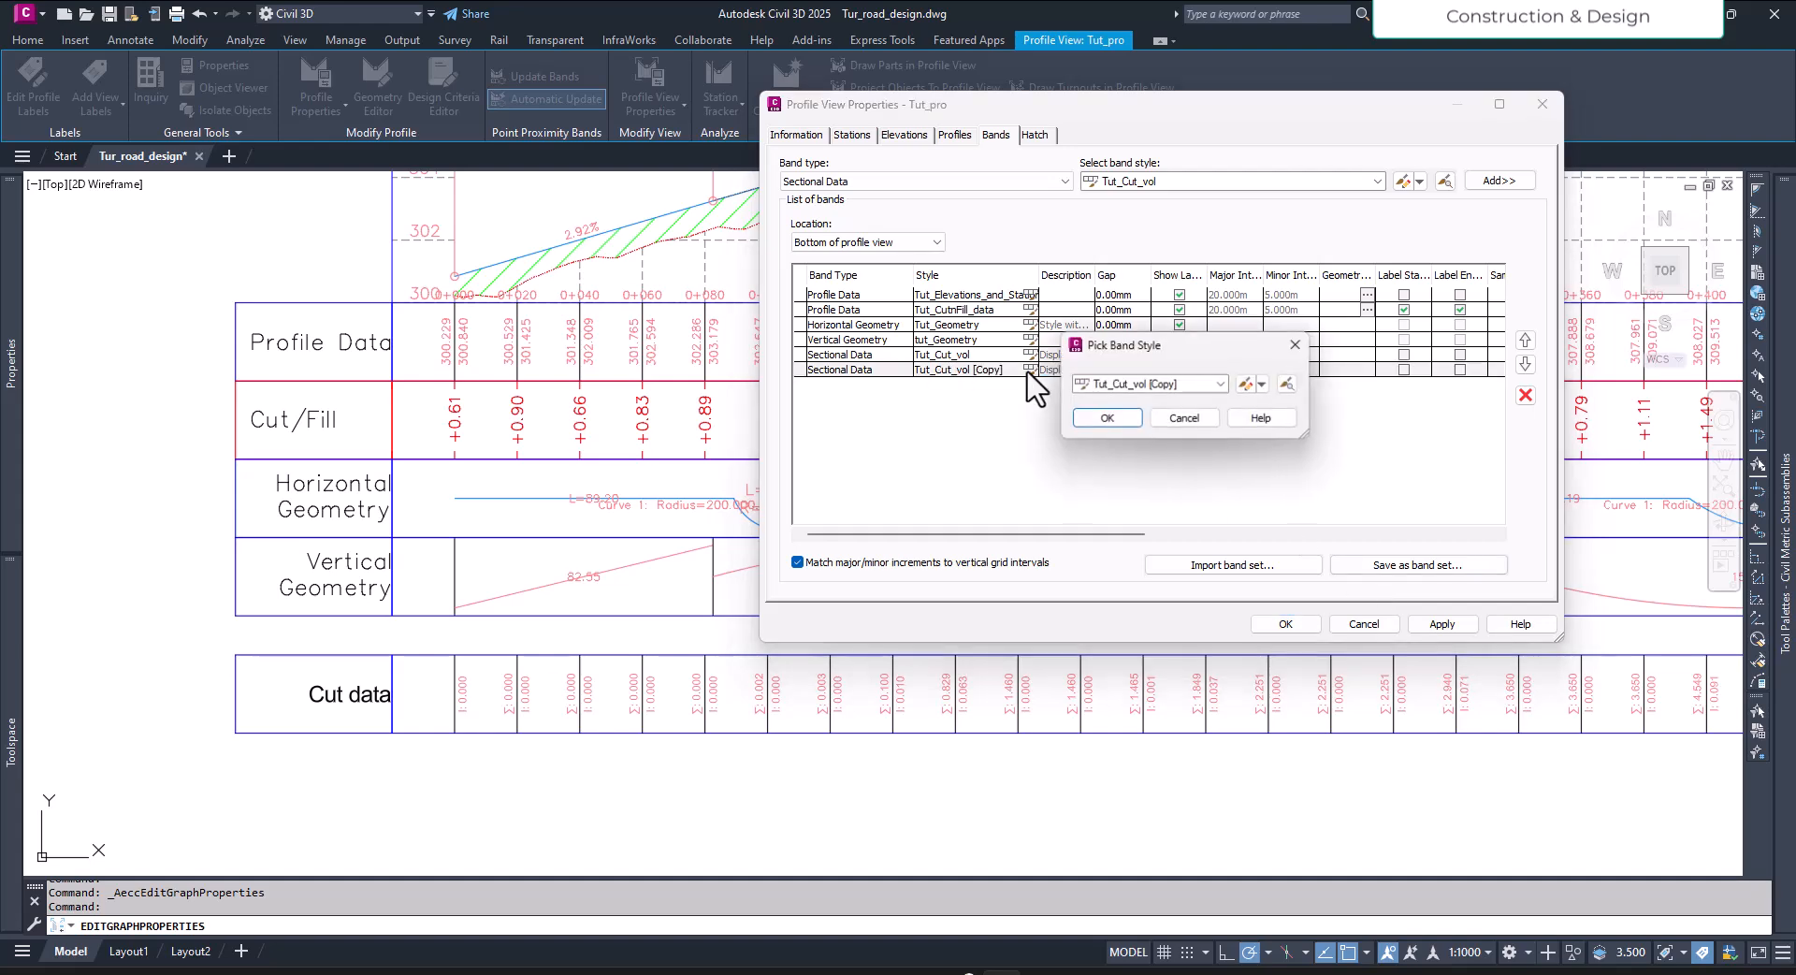
{"action": "left_click", "coordinate": [1248, 384]}
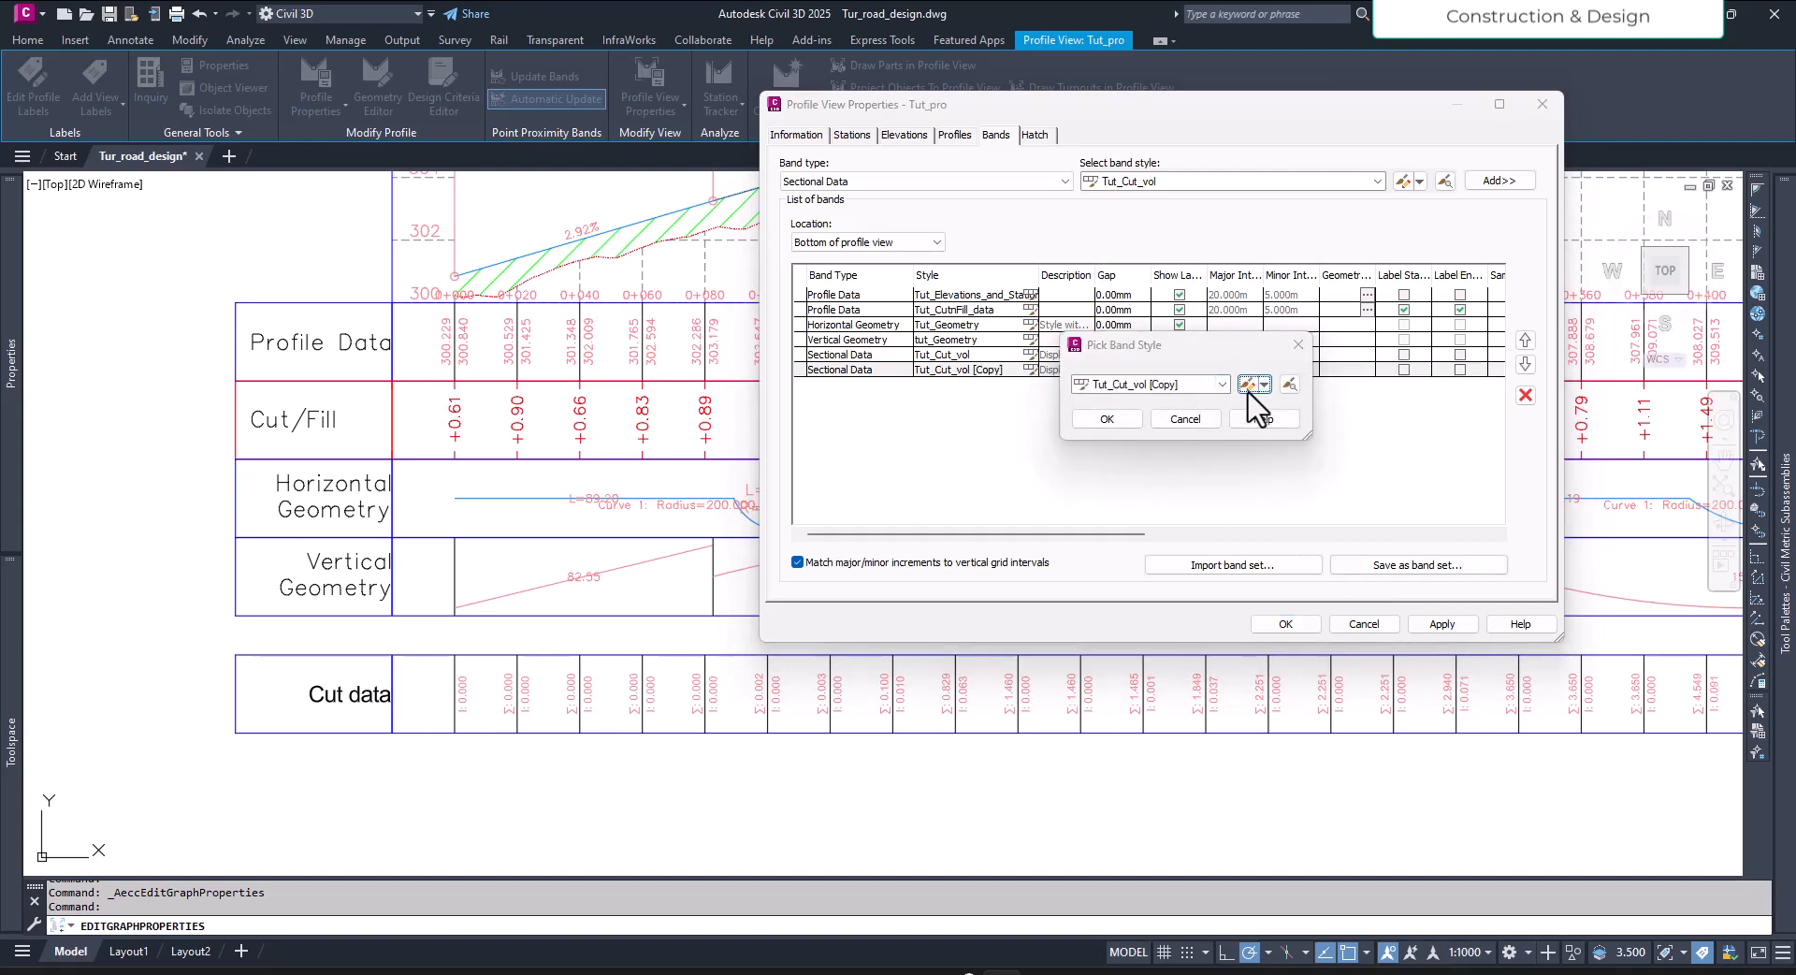
{"action": "left_click", "coordinate": [909, 208]}
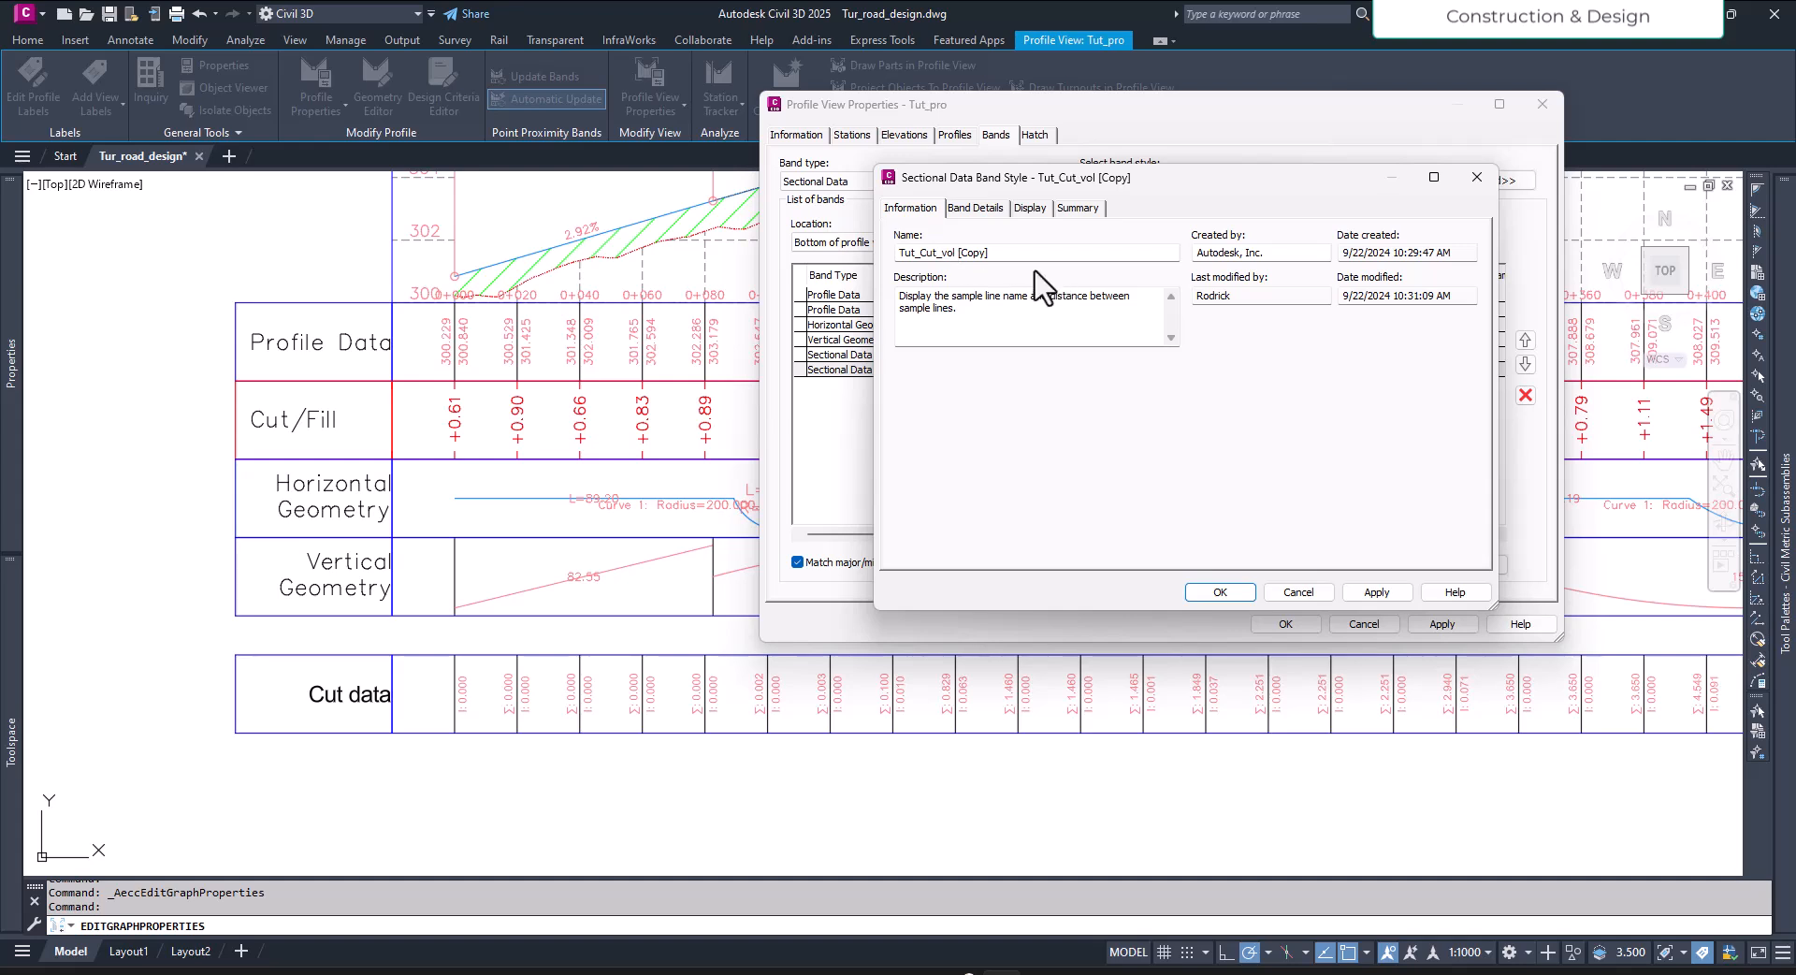
{"action": "left_click_drag", "start_coordinate": [1011, 252], "coordinate": [973, 254]}
{"action": "left_click", "coordinate": [1231, 592]}
{"action": "left_click", "coordinate": [1104, 535]}
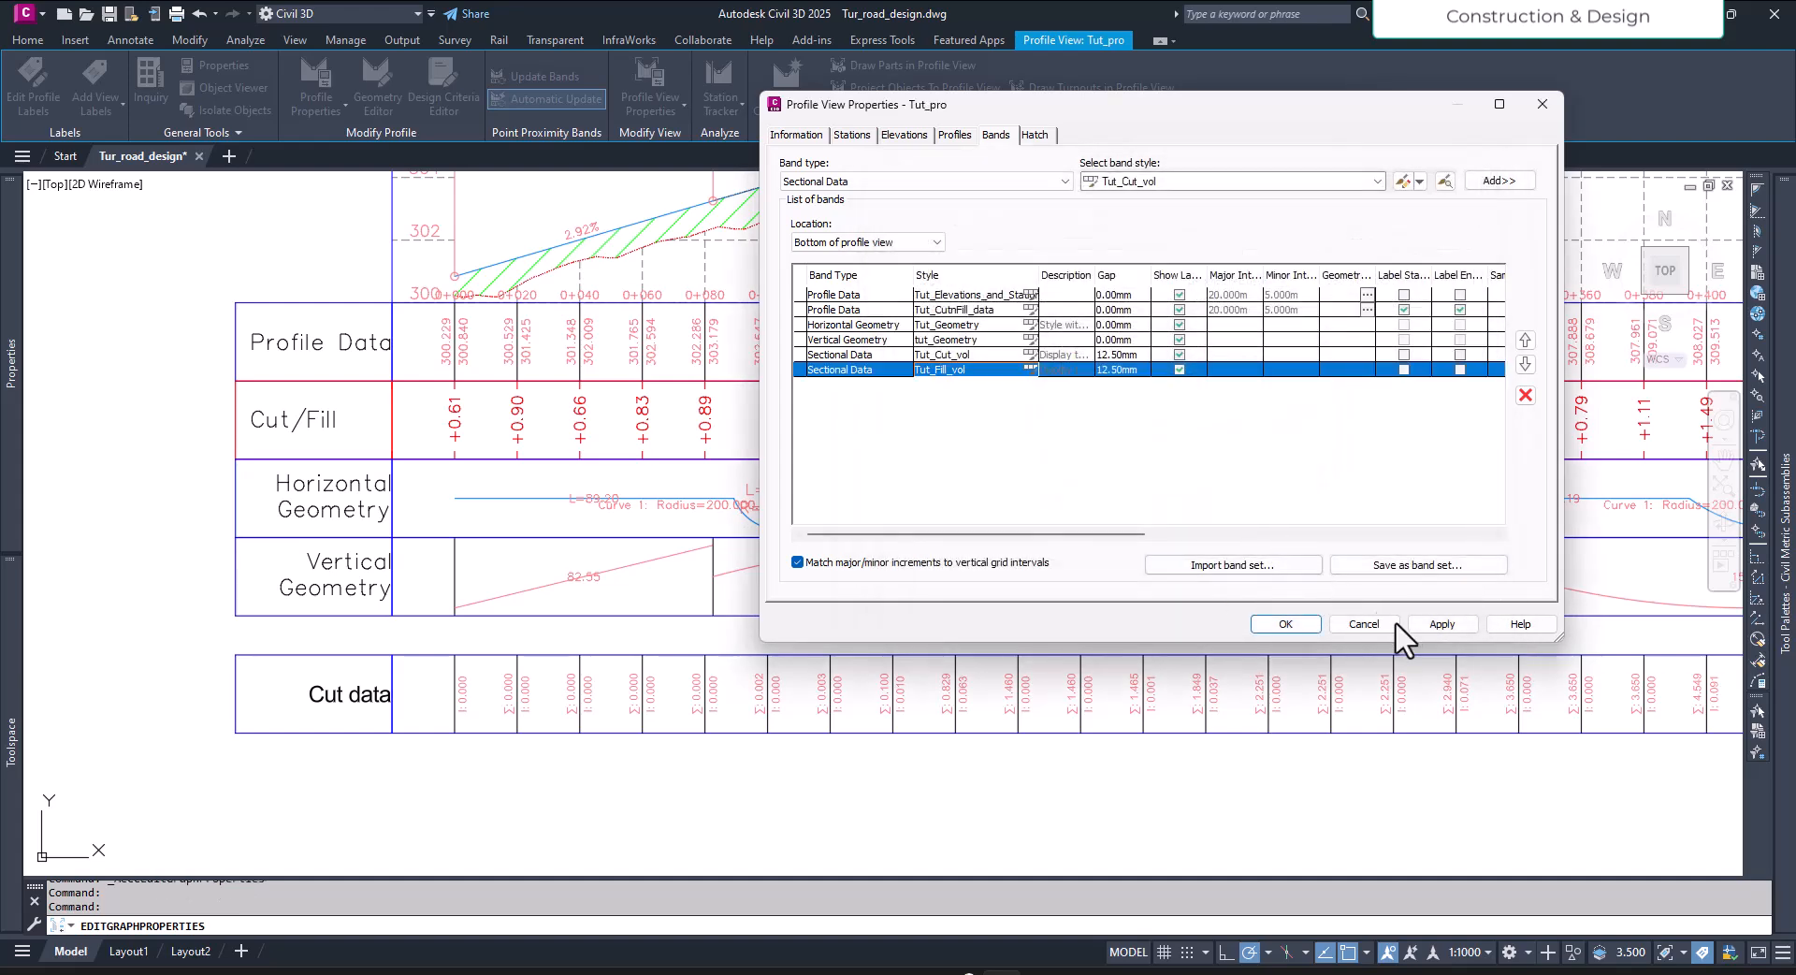
{"action": "left_click", "coordinate": [1285, 624]}
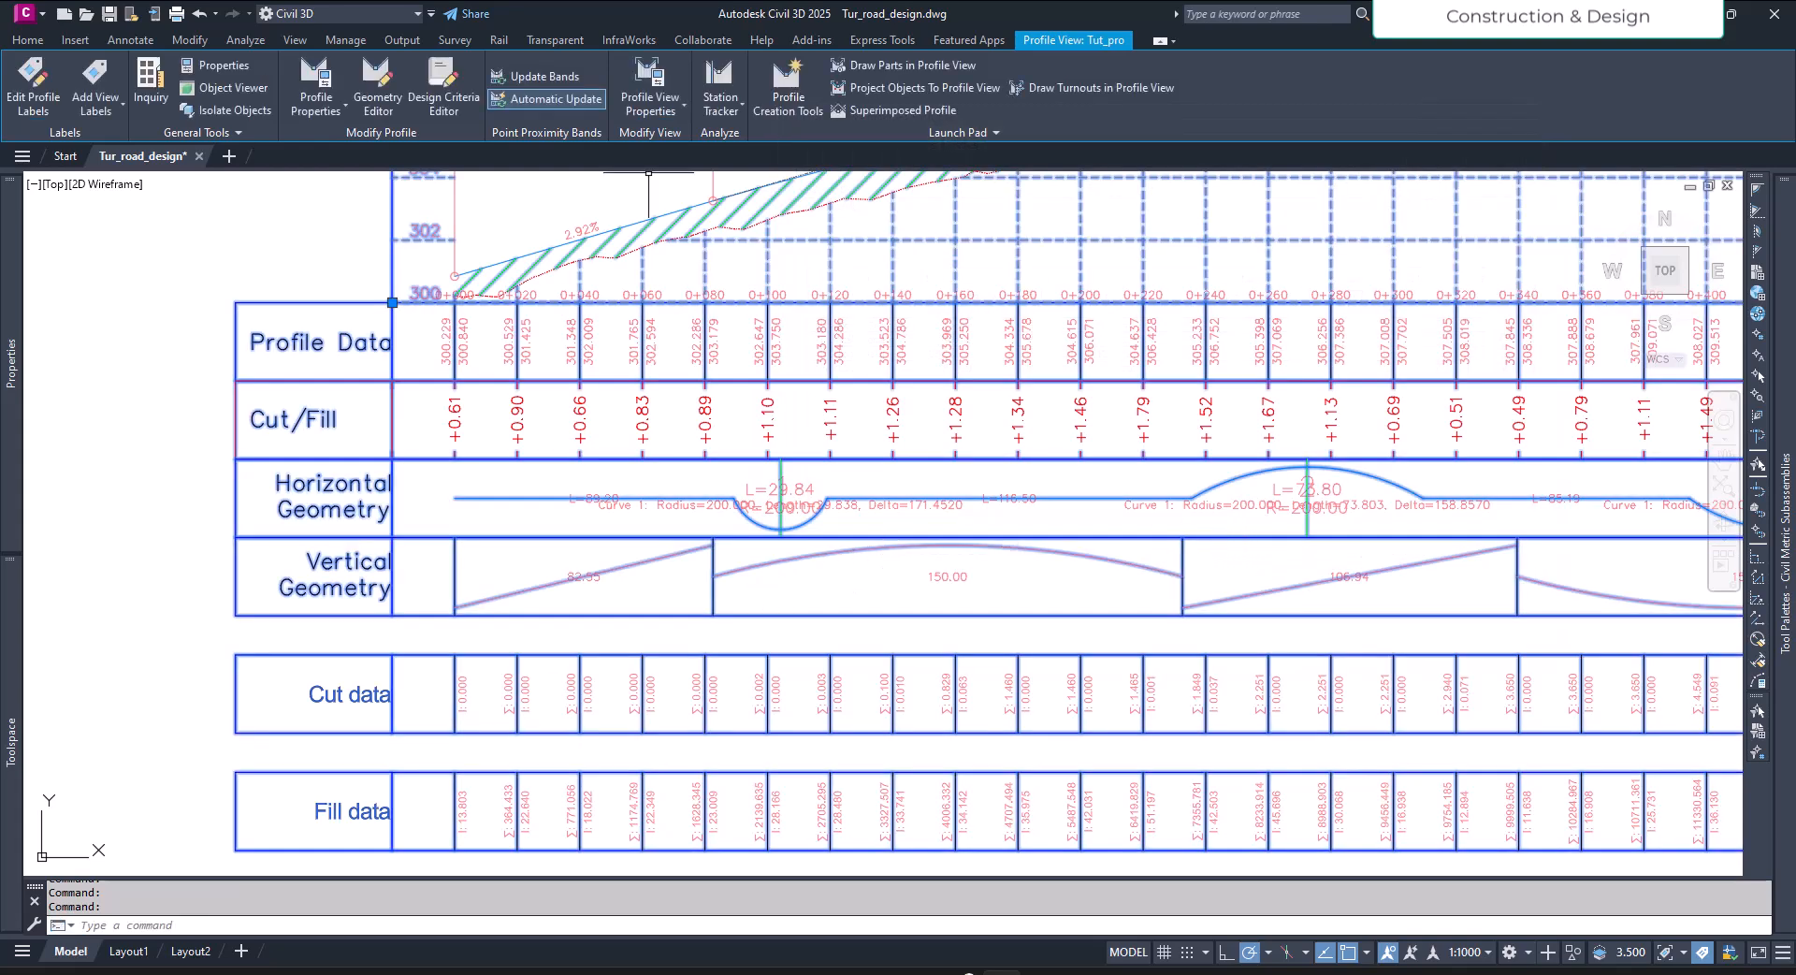
Step: Examine the area and cumulative volume labels in the Cut data and Fill data bands below the profile
{"action": "scroll", "coordinate": [791, 711], "scroll_direction": "down", "scroll_amount": 2}
{"action": "scroll", "coordinate": [777, 725], "scroll_direction": "up", "scroll_amount": 8}
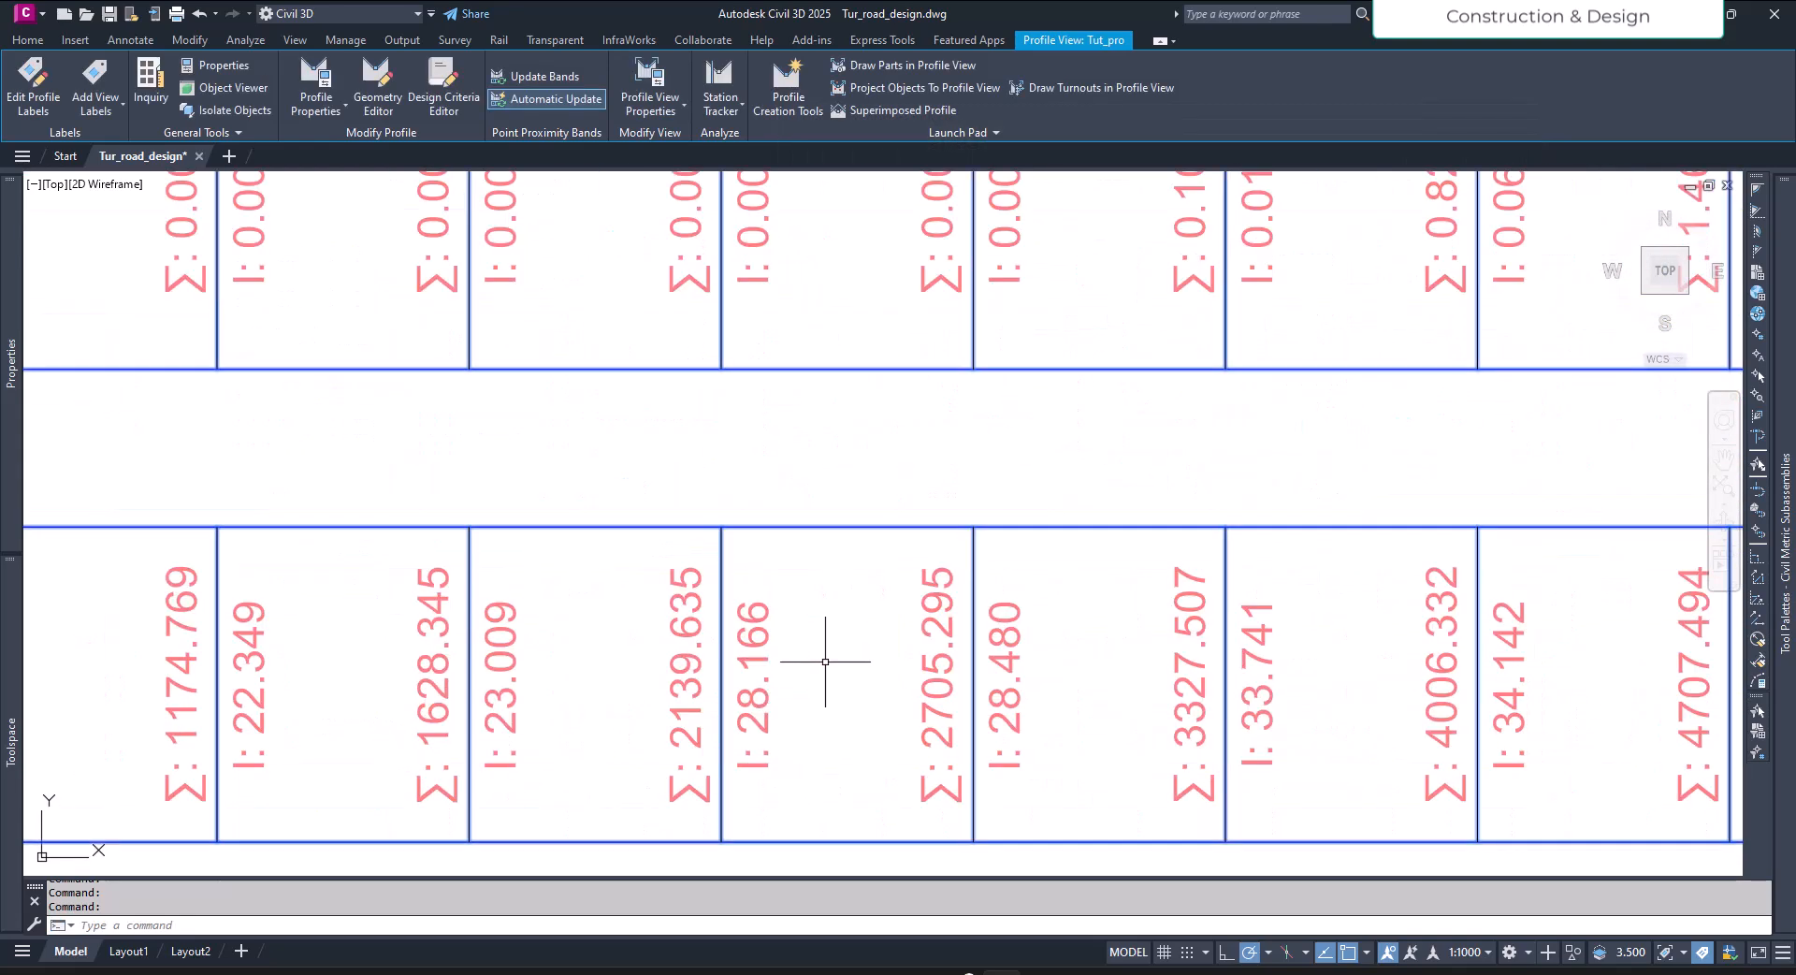
{"action": "scroll", "coordinate": [848, 675], "scroll_direction": "down", "scroll_amount": 2}
{"action": "scroll", "coordinate": [748, 718], "scroll_direction": "down", "scroll_amount": 3}
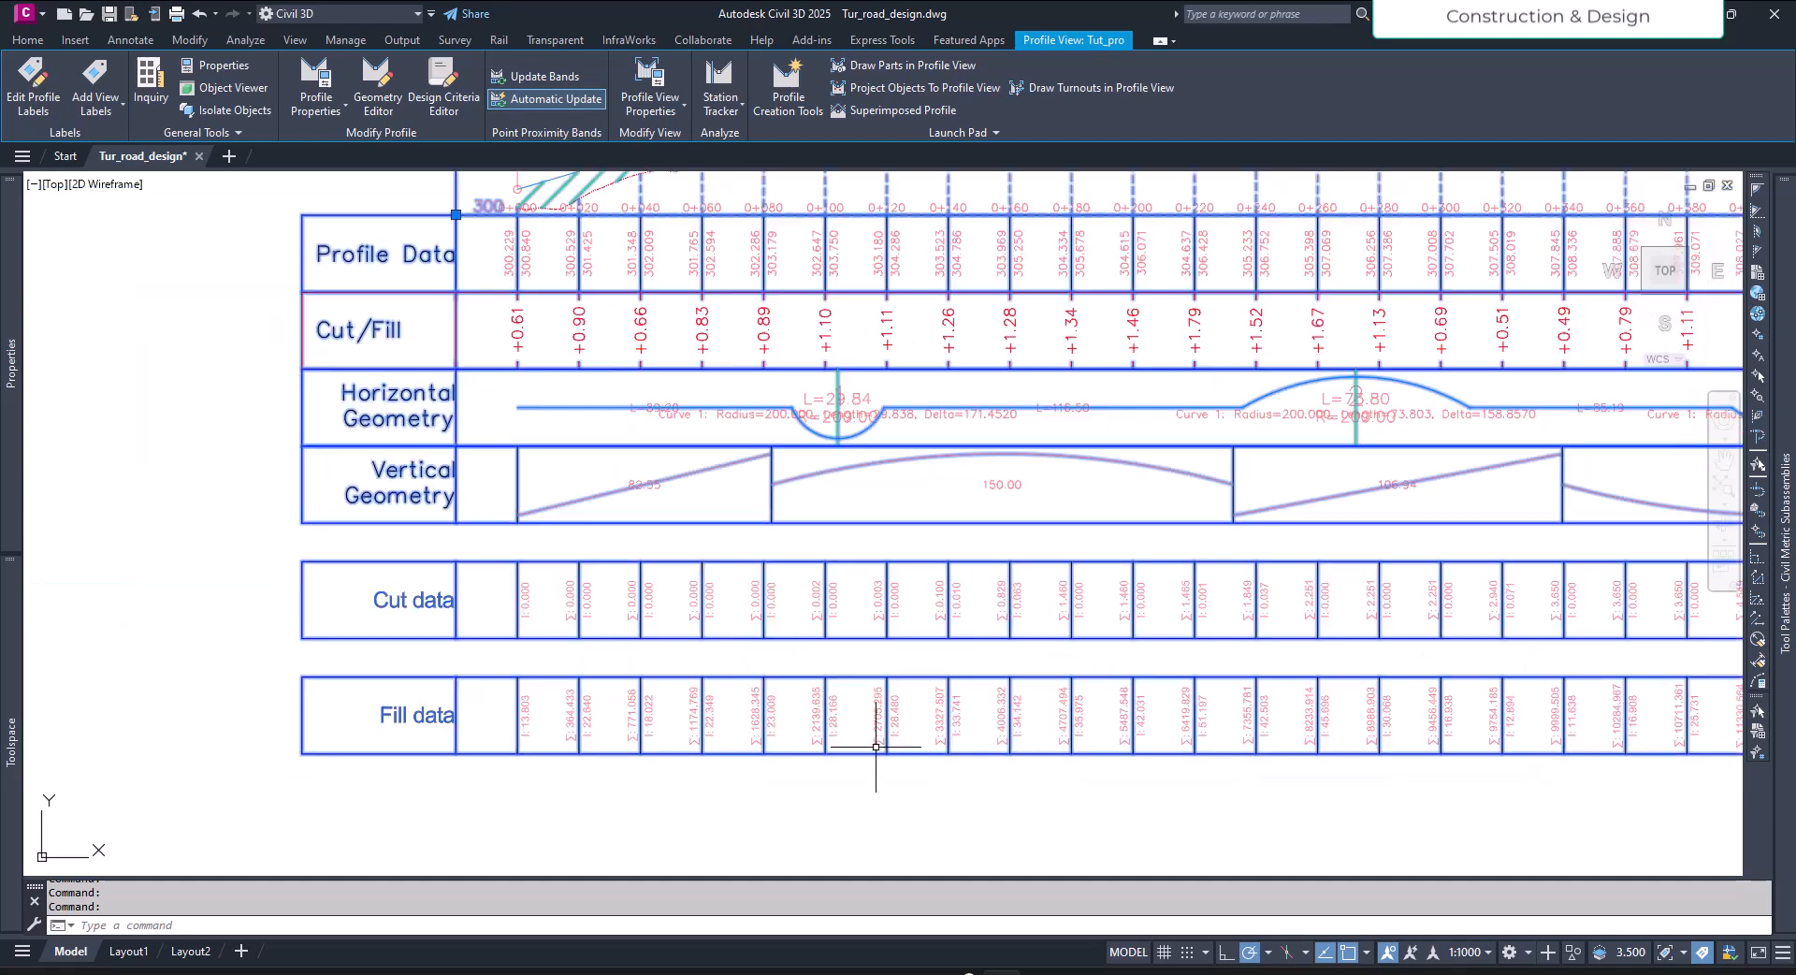
{"action": "scroll", "coordinate": [584, 719], "scroll_direction": "up", "scroll_amount": 3}
{"action": "scroll", "coordinate": [579, 721], "scroll_direction": "up", "scroll_amount": 3}
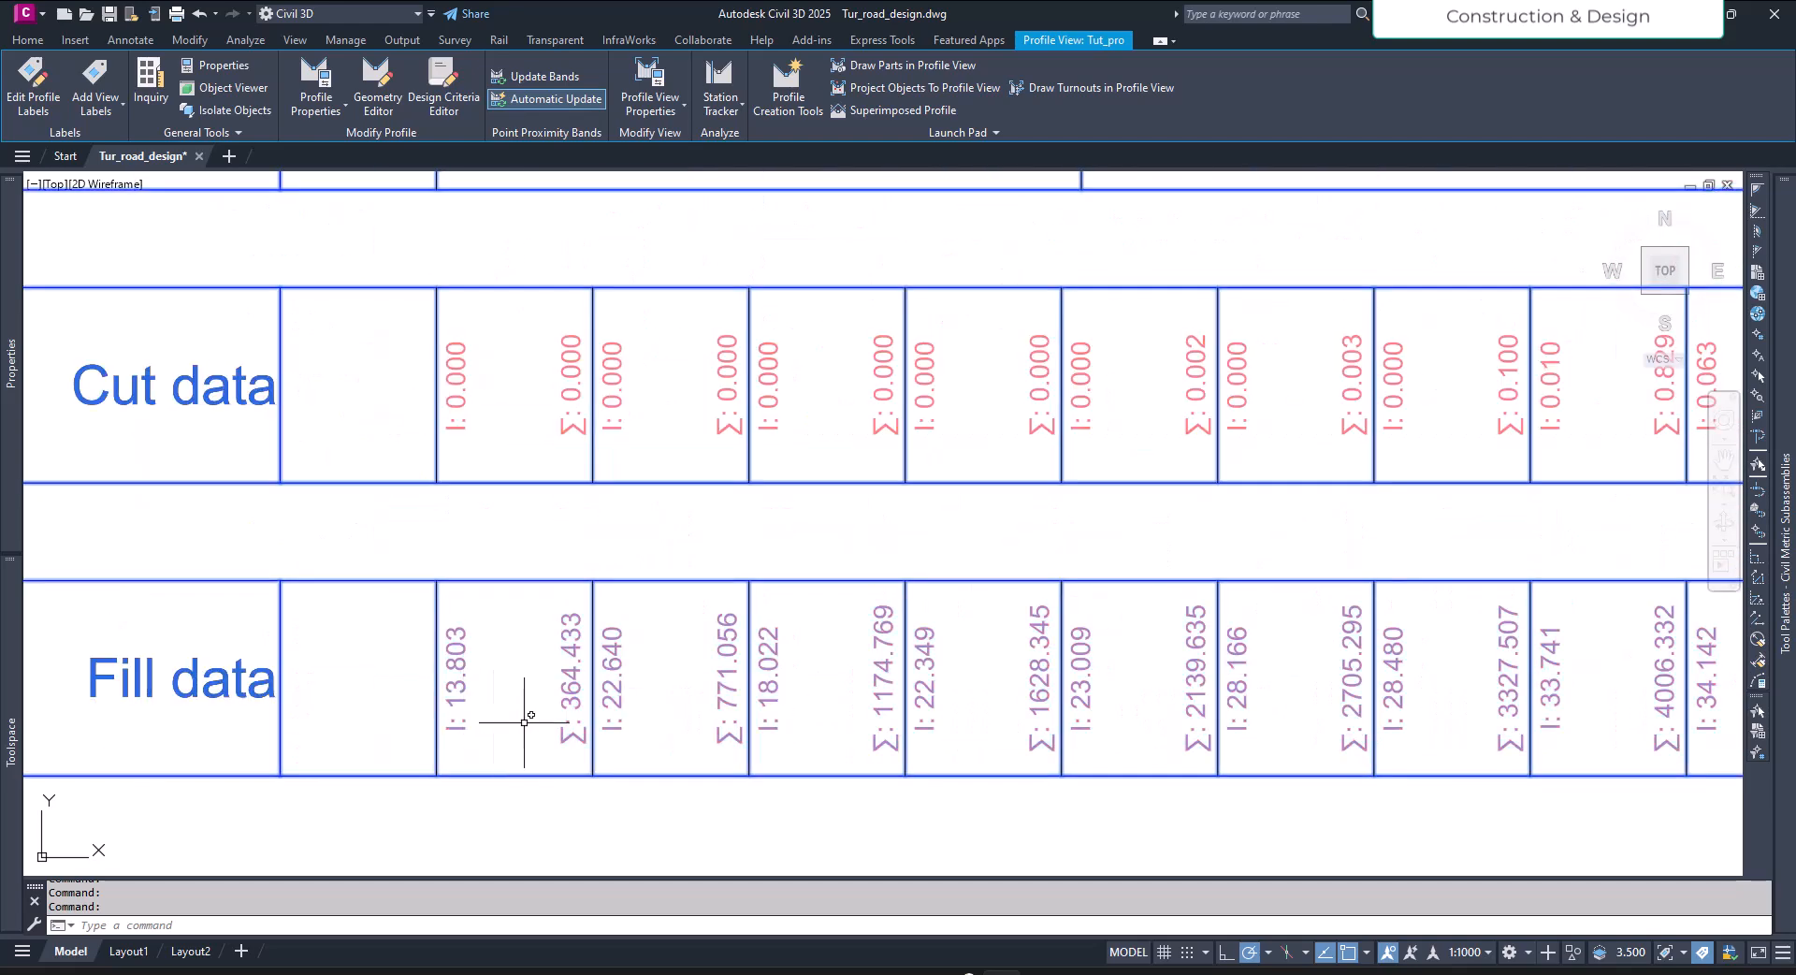
{"action": "scroll", "coordinate": [625, 770], "scroll_direction": "down", "scroll_amount": 5}
{"action": "scroll", "coordinate": [625, 770], "scroll_direction": "down", "scroll_amount": 2}
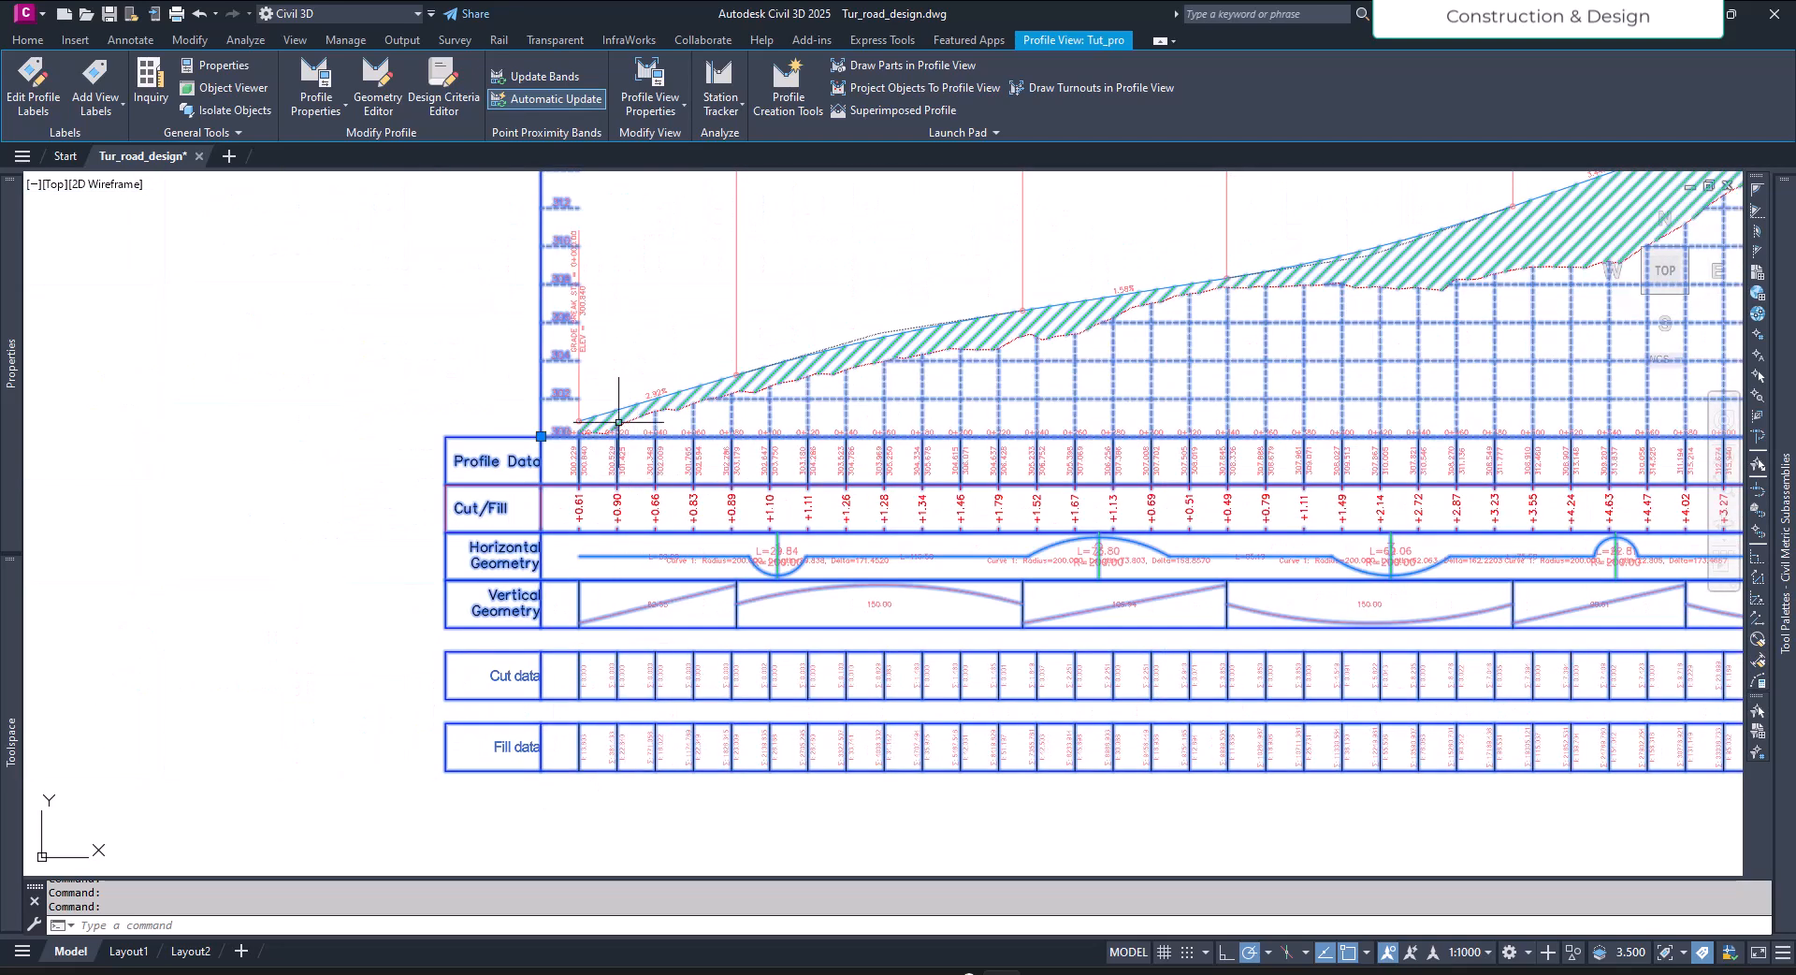
{"action": "scroll", "coordinate": [615, 510], "scroll_direction": "up", "scroll_amount": 2}
{"action": "middle_click_drag", "start_coordinate": [702, 796], "coordinate": [634, 464]}
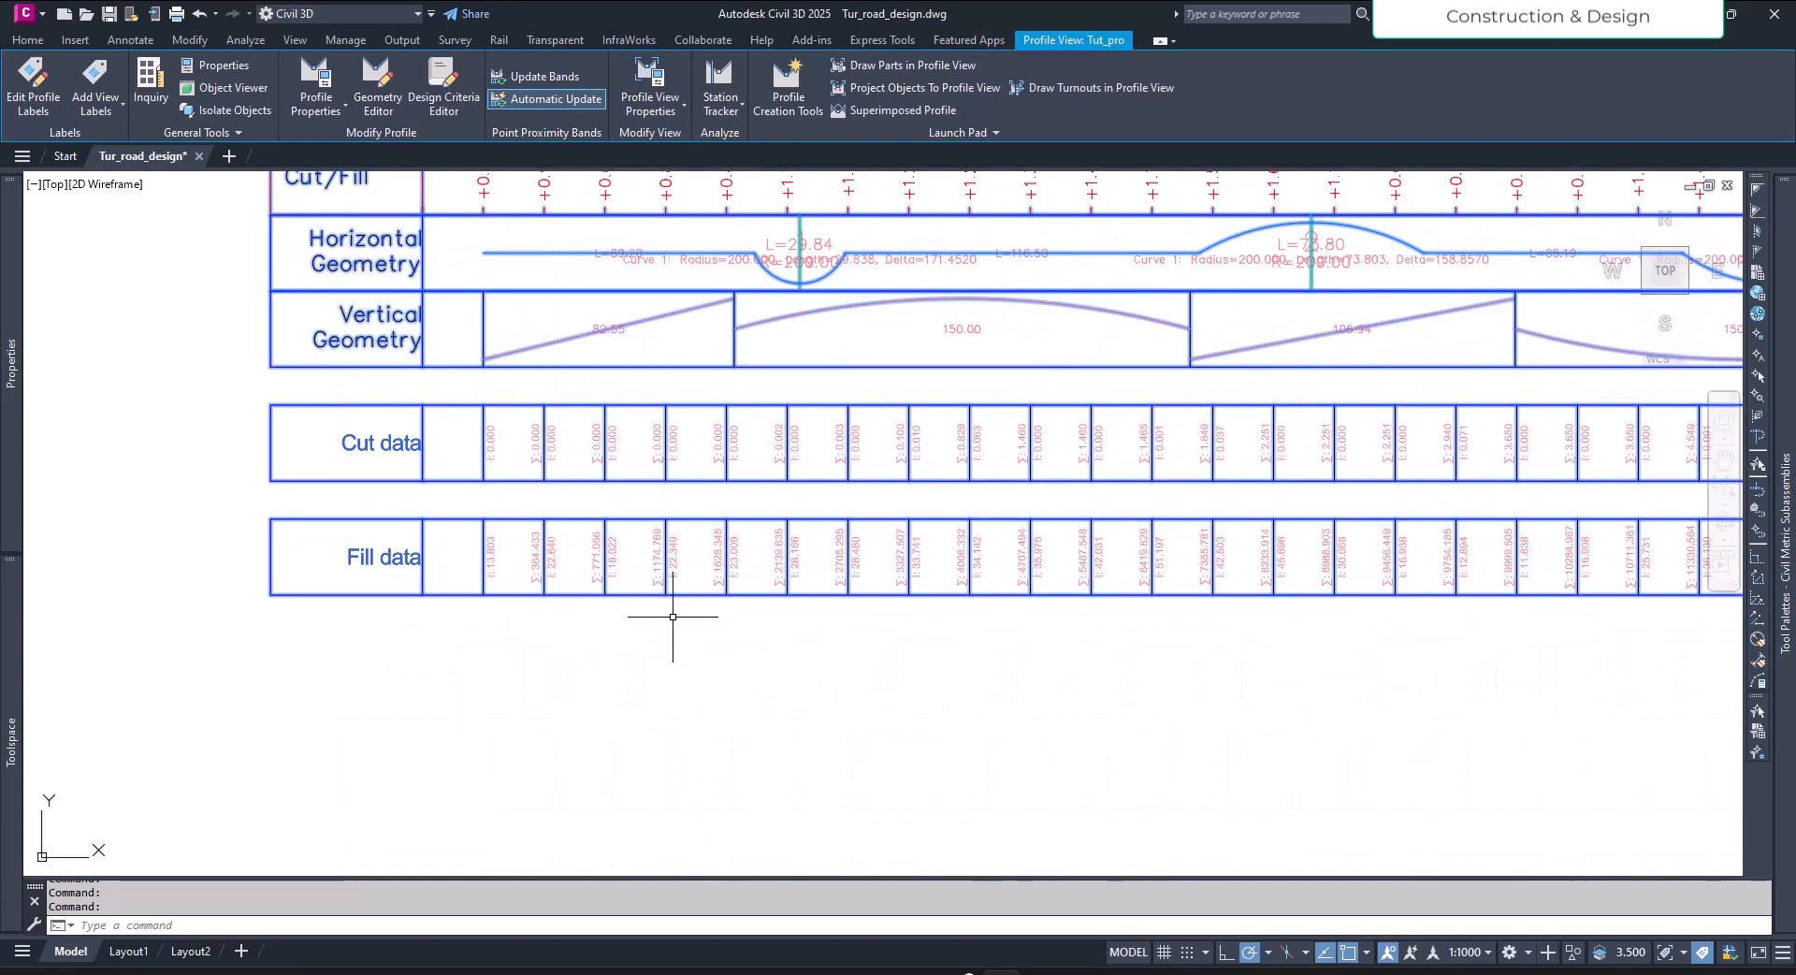
{"action": "scroll", "coordinate": [672, 616], "scroll_direction": "up", "scroll_amount": 4}
{"action": "scroll", "coordinate": [951, 614], "scroll_direction": "down", "scroll_amount": 8}
{"action": "scroll", "coordinate": [839, 538], "scroll_direction": "up", "scroll_amount": 5}
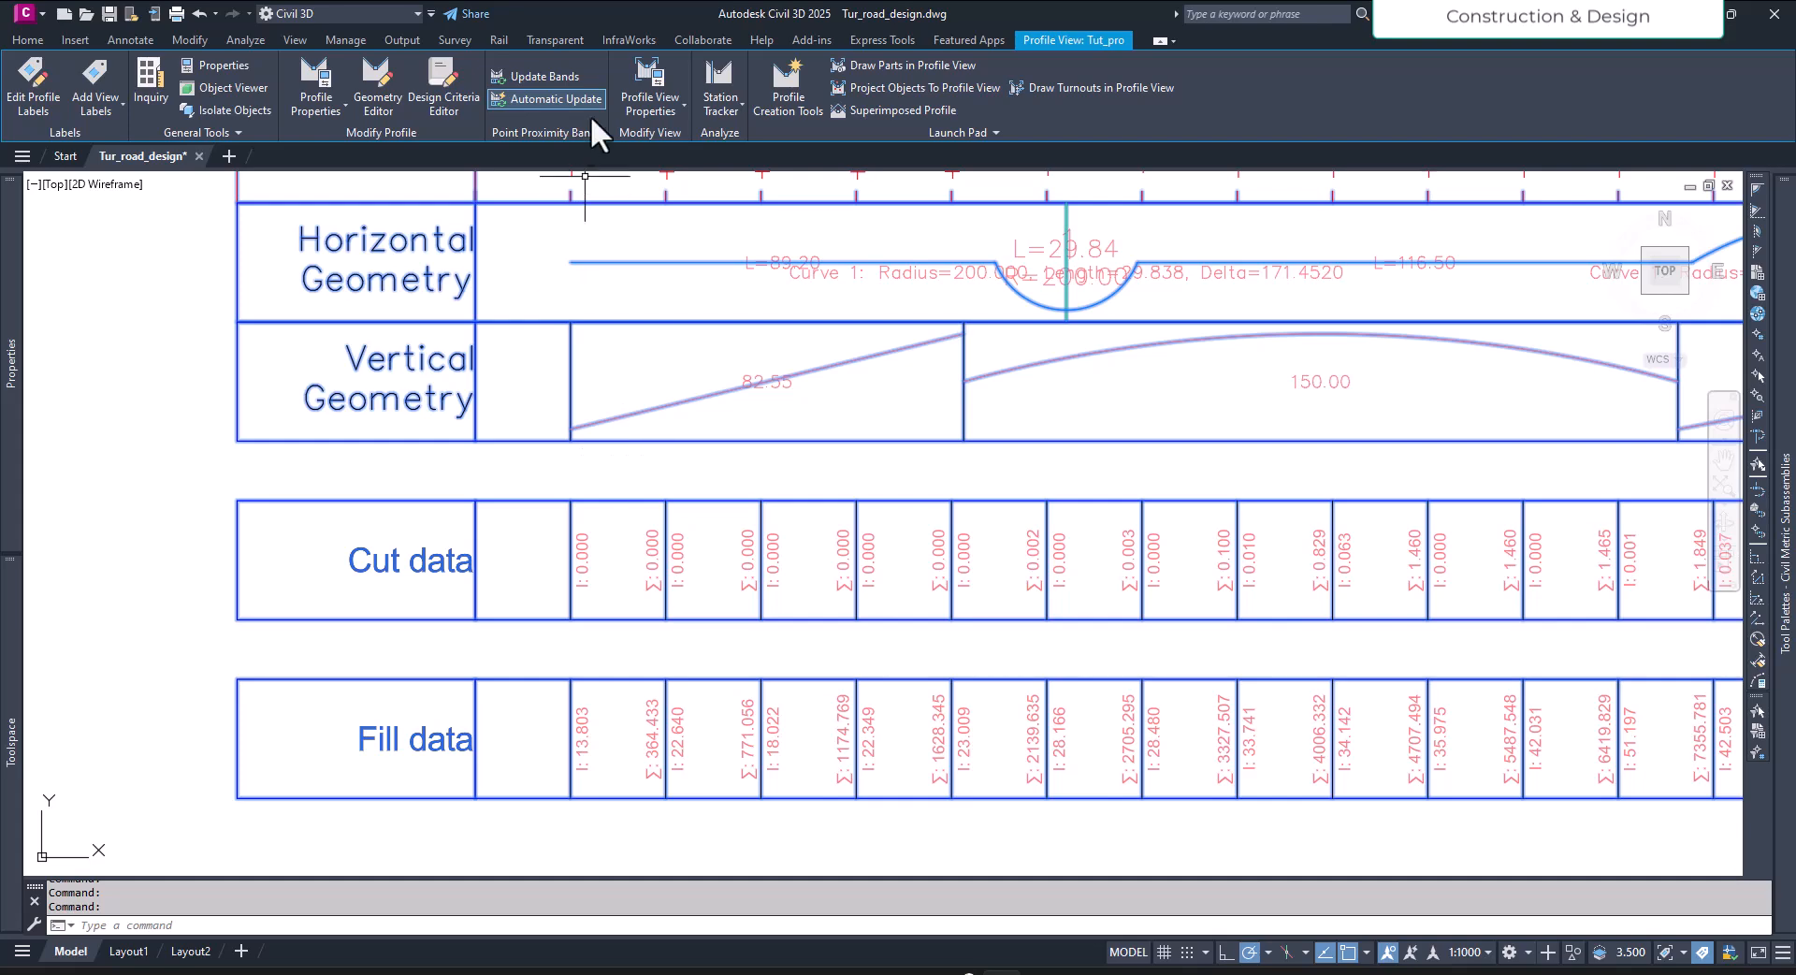
Step: Set the gap of the Tut_Cut_vol and Tut_Fill_vol bands to 0 mm in the profile view properties
{"action": "left_click", "coordinate": [650, 75]}
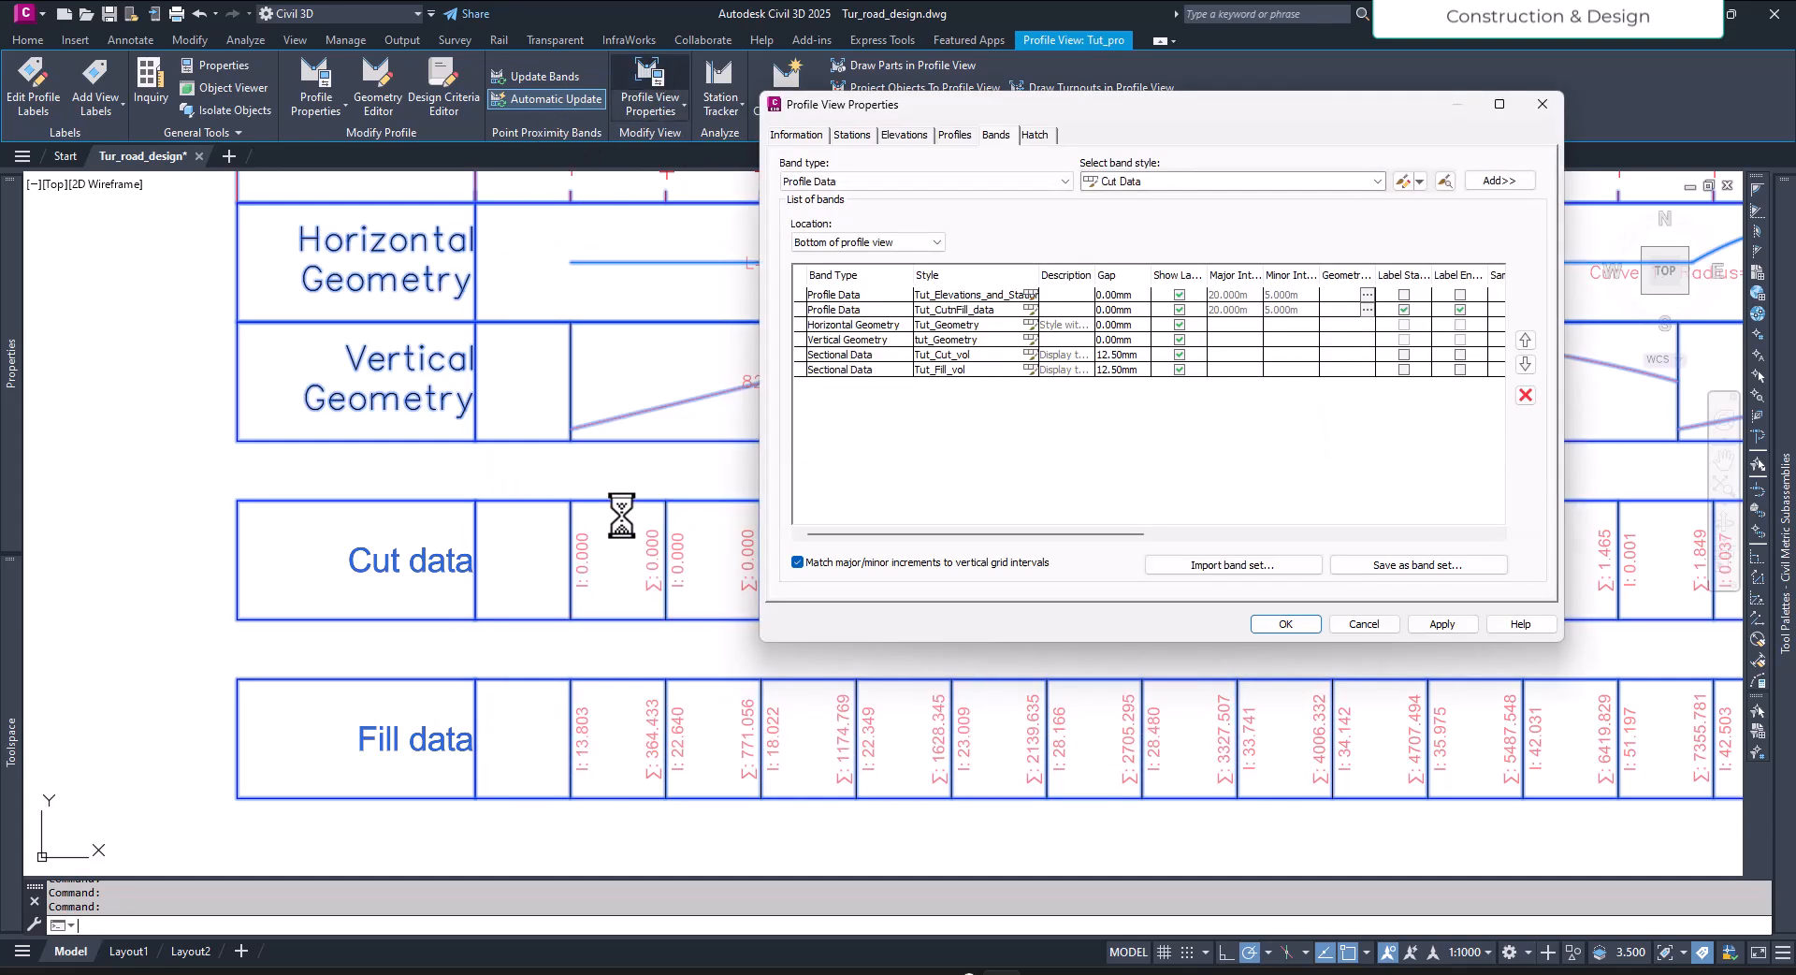
{"action": "left_click", "coordinate": [1113, 354]}
{"action": "left_click", "coordinate": [1116, 355]}
{"action": "key", "text": "Return"}
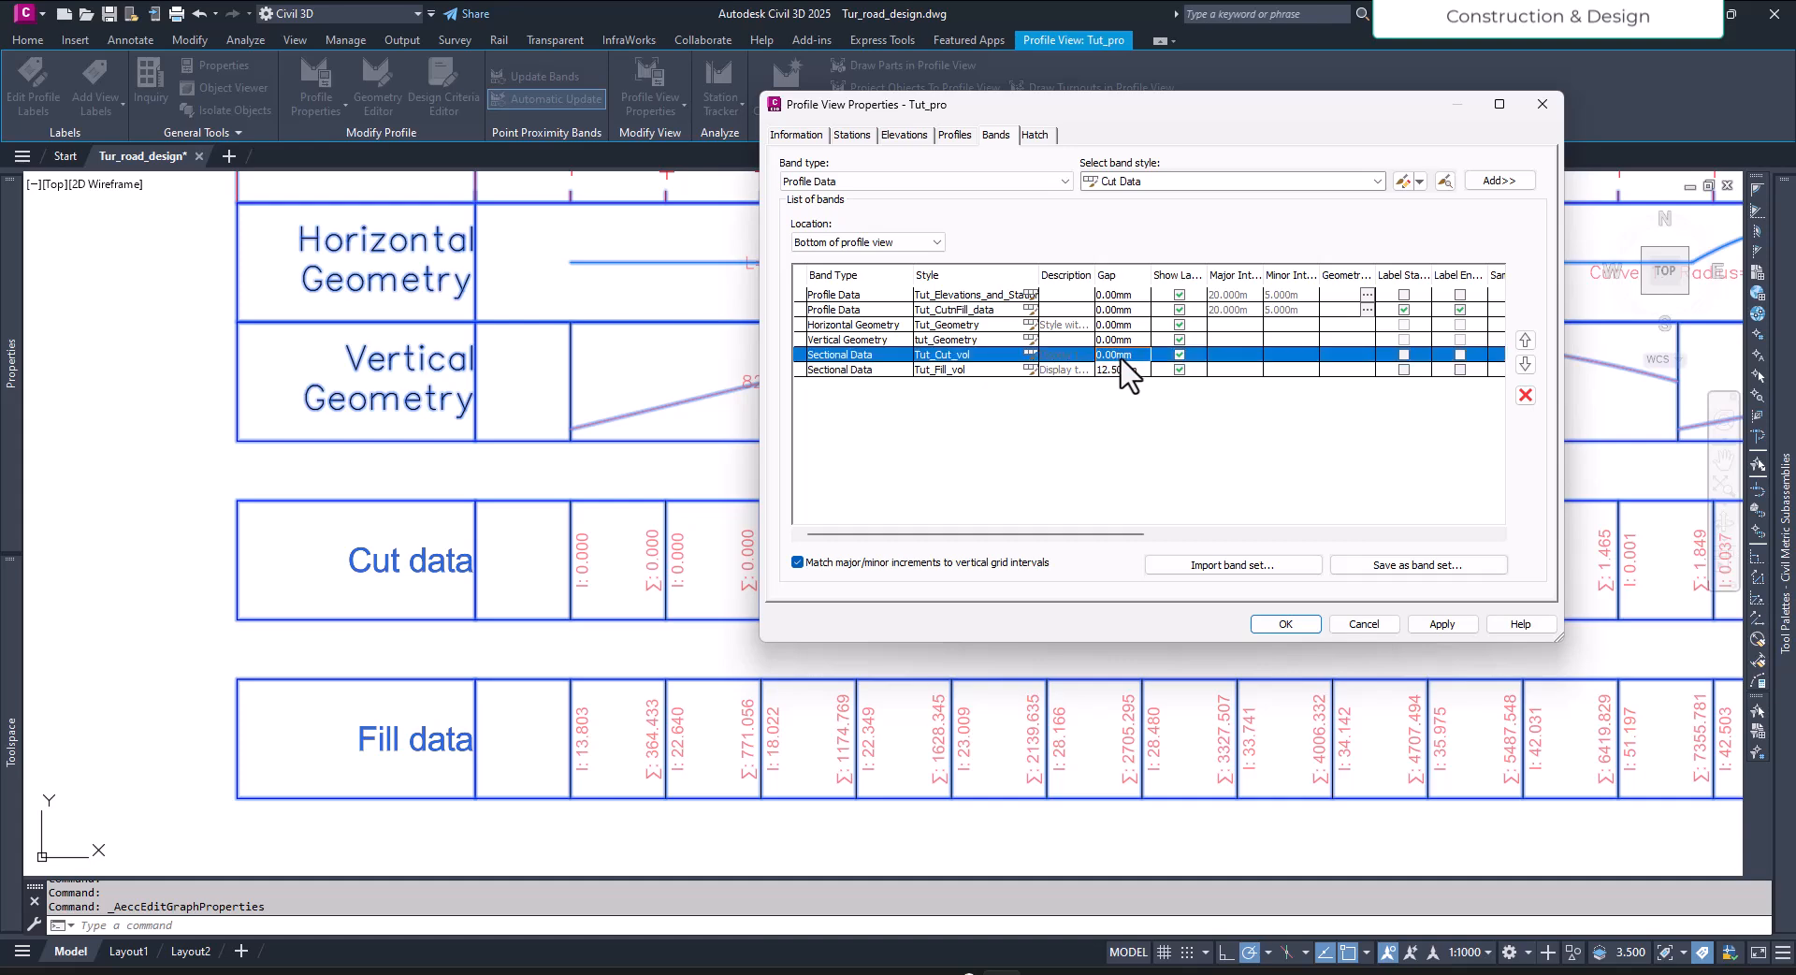
{"action": "left_click", "coordinate": [1120, 371]}
{"action": "left_click", "coordinate": [1120, 371]}
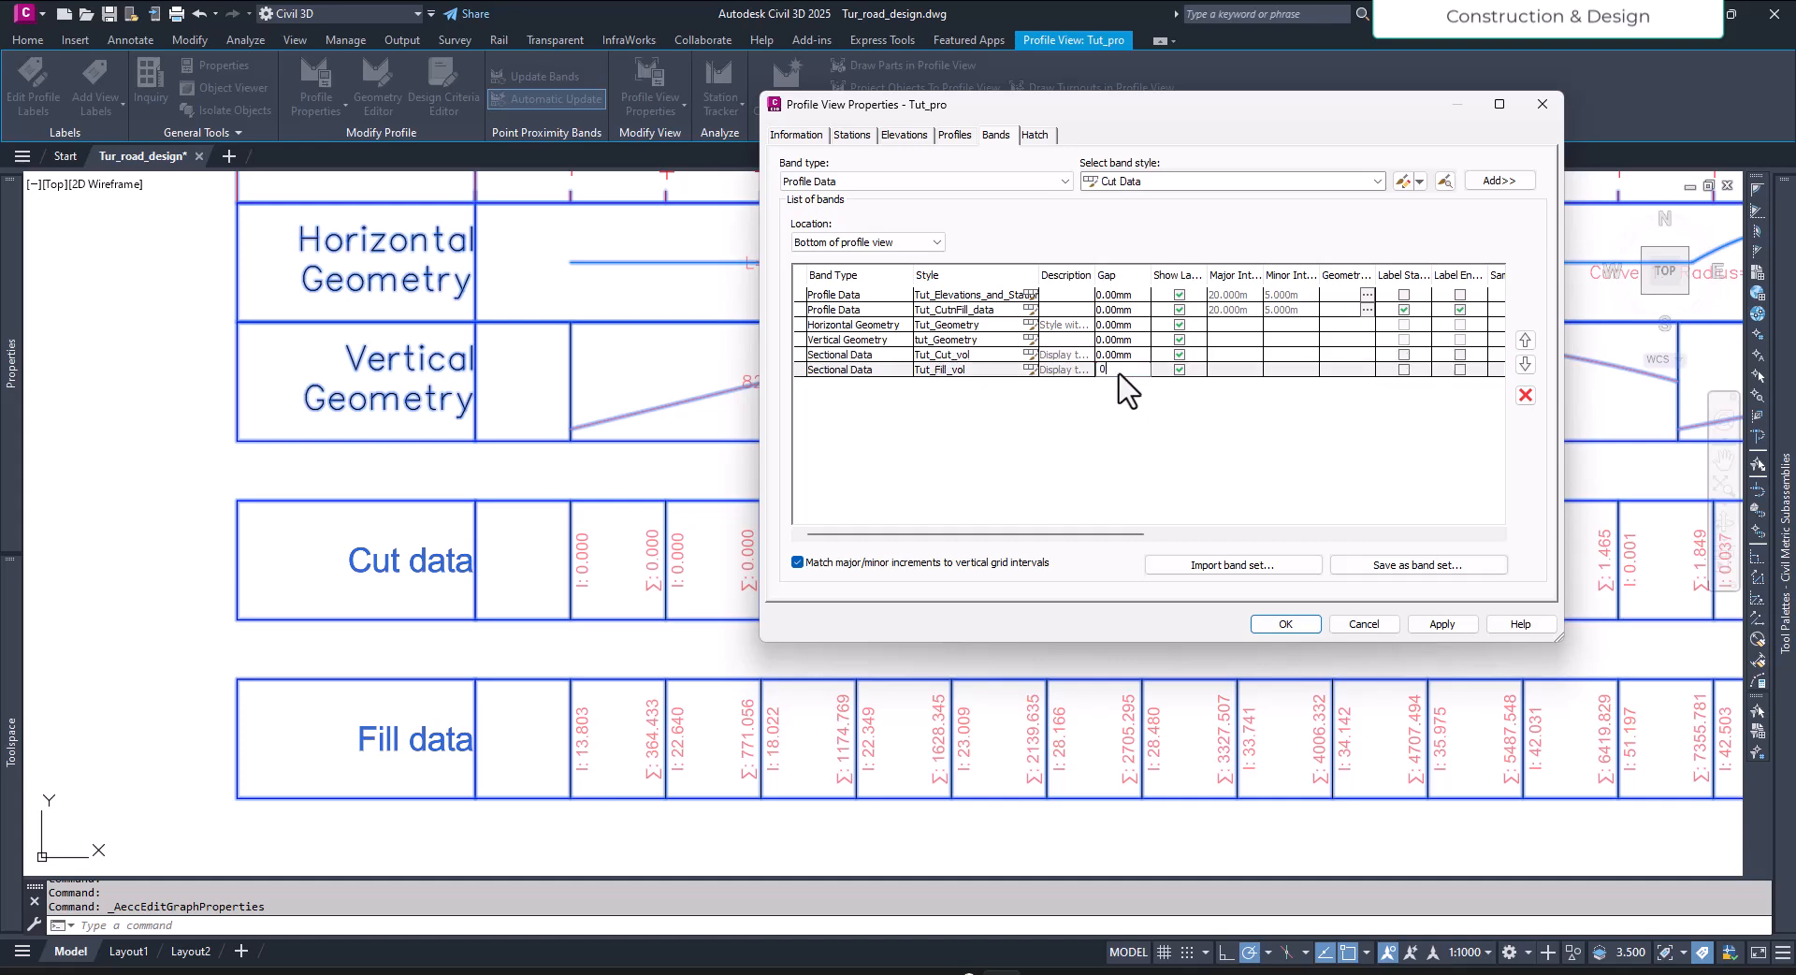
{"action": "type", "text": "0"}
{"action": "key", "text": "Return"}
{"action": "left_click", "coordinate": [1432, 624]}
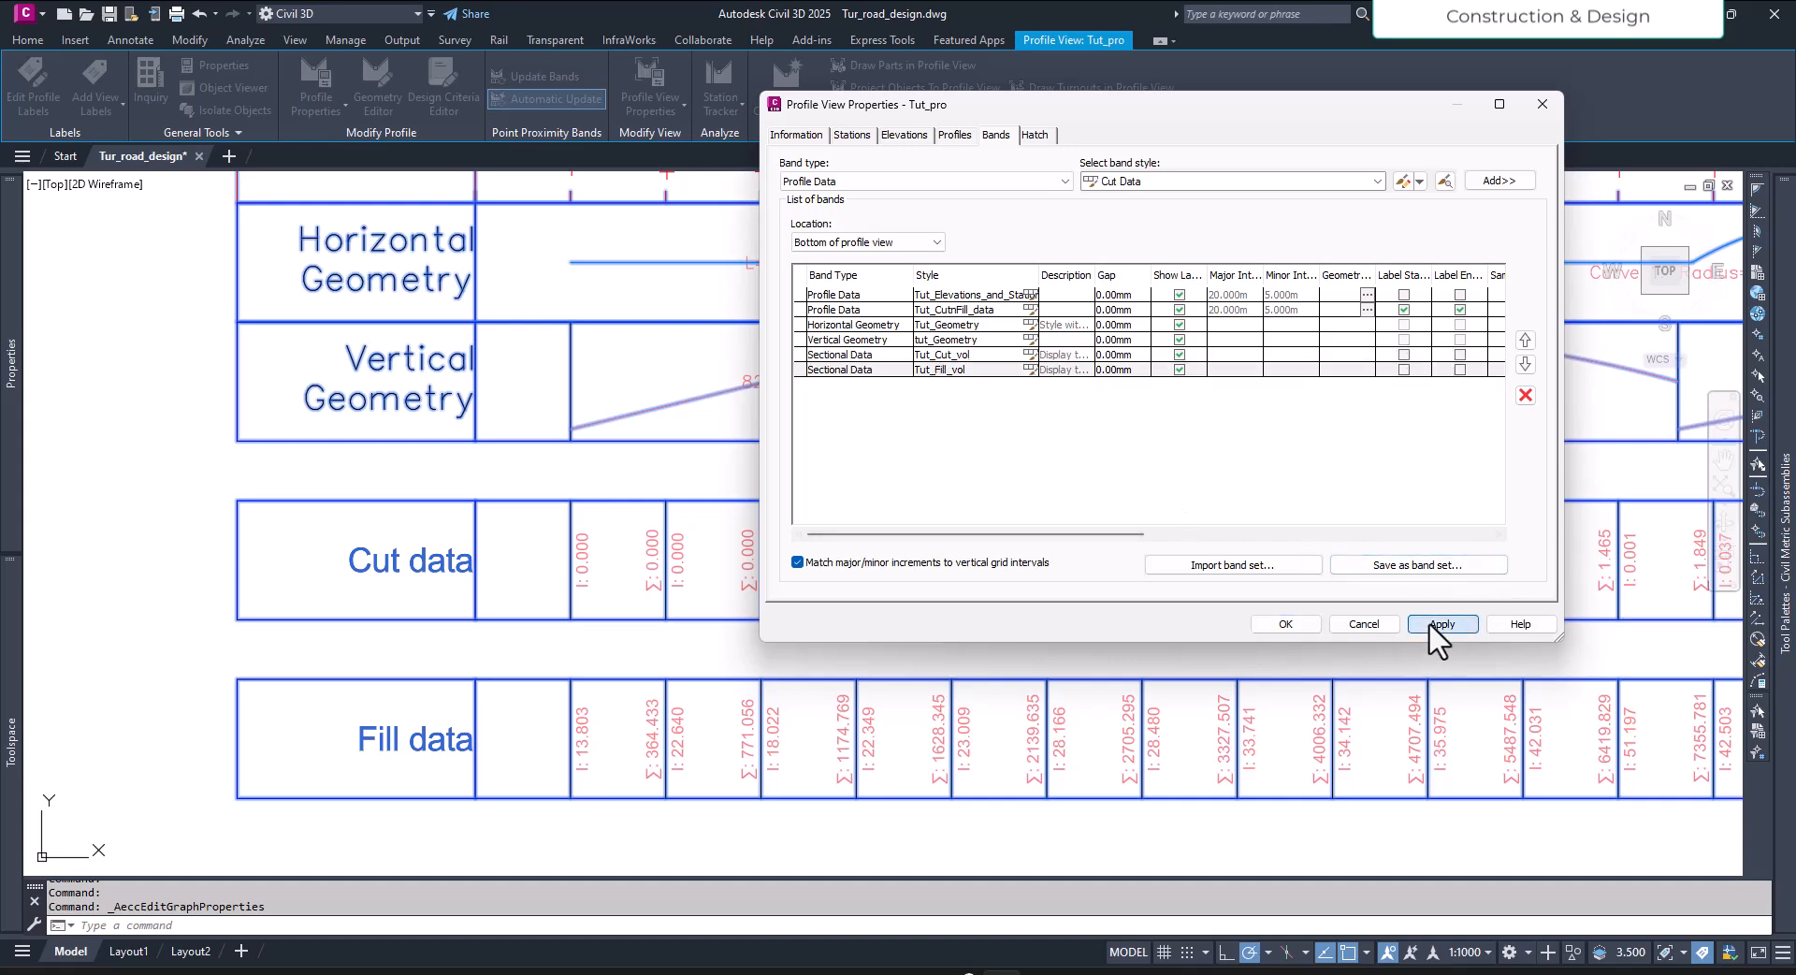
{"action": "left_click", "coordinate": [1277, 624]}
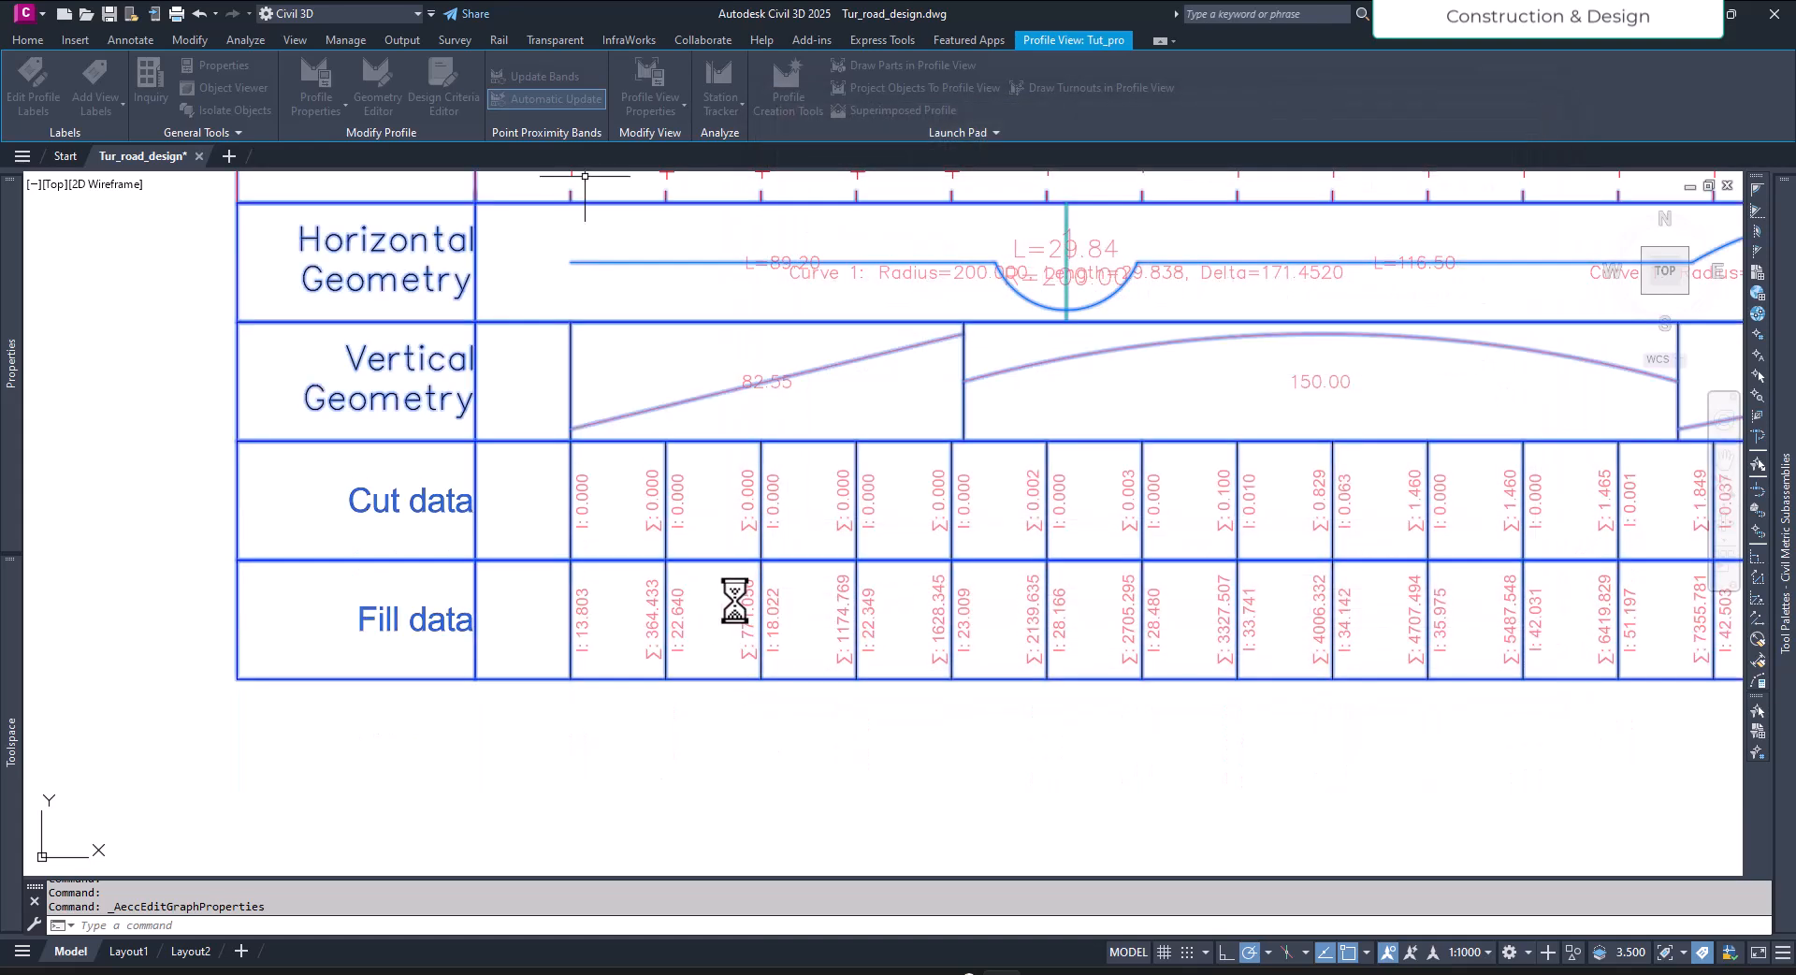
Step: Examine the Cut data and Fill data bands along the profile through to the cumulative volumes at its end station
{"action": "scroll", "coordinate": [487, 585], "scroll_direction": "down", "scroll_amount": 2}
{"action": "scroll", "coordinate": [1495, 601], "scroll_direction": "up", "scroll_amount": 1}
{"action": "scroll", "coordinate": [1486, 602], "scroll_direction": "up", "scroll_amount": 2}
{"action": "middle_click_drag", "start_coordinate": [1467, 617], "coordinate": [486, 609]}
{"action": "scroll", "coordinate": [940, 549], "scroll_direction": "down", "scroll_amount": 4}
{"action": "scroll", "coordinate": [1346, 547], "scroll_direction": "up", "scroll_amount": 3}
{"action": "middle_click_drag", "start_coordinate": [1454, 562], "coordinate": [515, 598]}
{"action": "scroll", "coordinate": [732, 583], "scroll_direction": "down", "scroll_amount": 2}
{"action": "scroll", "coordinate": [1239, 612], "scroll_direction": "up", "scroll_amount": 2}
{"action": "scroll", "coordinate": [1452, 658], "scroll_direction": "up", "scroll_amount": 4}
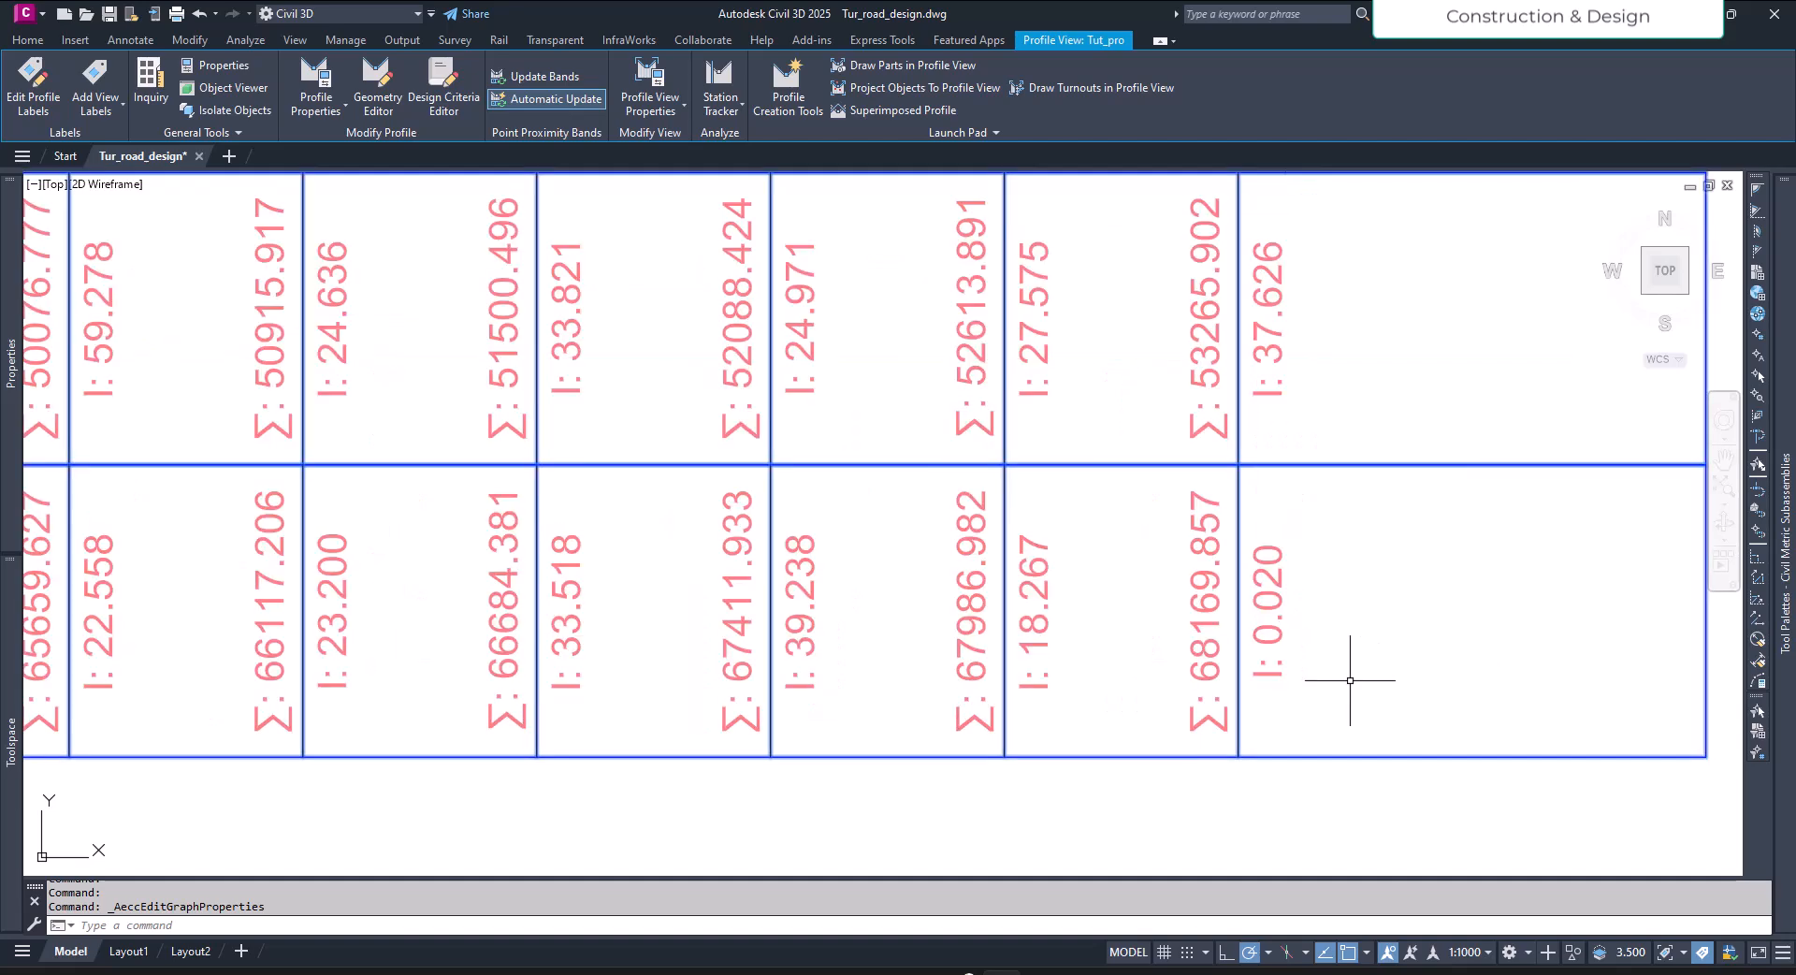
{"action": "middle_click_drag", "start_coordinate": [1418, 563], "coordinate": [1400, 618]}
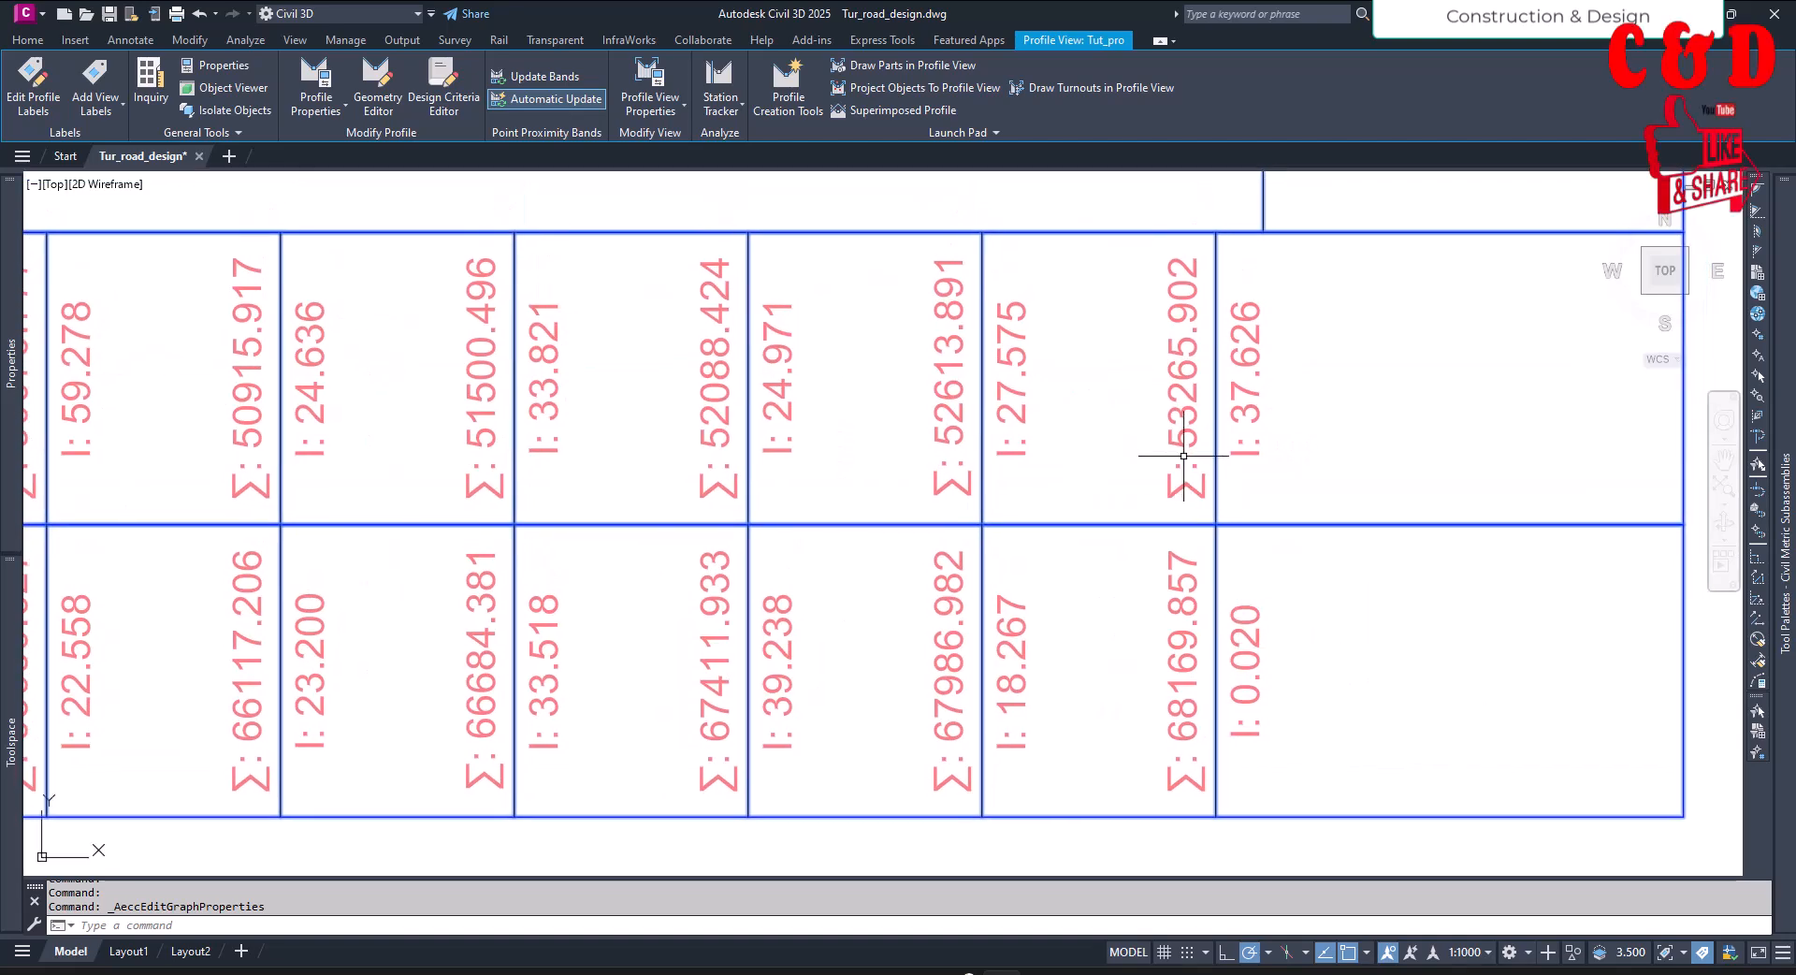
Step: Review the whole profile view with its cut and fill hatching, then inspect the bands at its start and deselect it
{"action": "scroll", "coordinate": [1365, 672], "scroll_direction": "down", "scroll_amount": 2}
{"action": "scroll", "coordinate": [1499, 632], "scroll_direction": "down", "scroll_amount": 7}
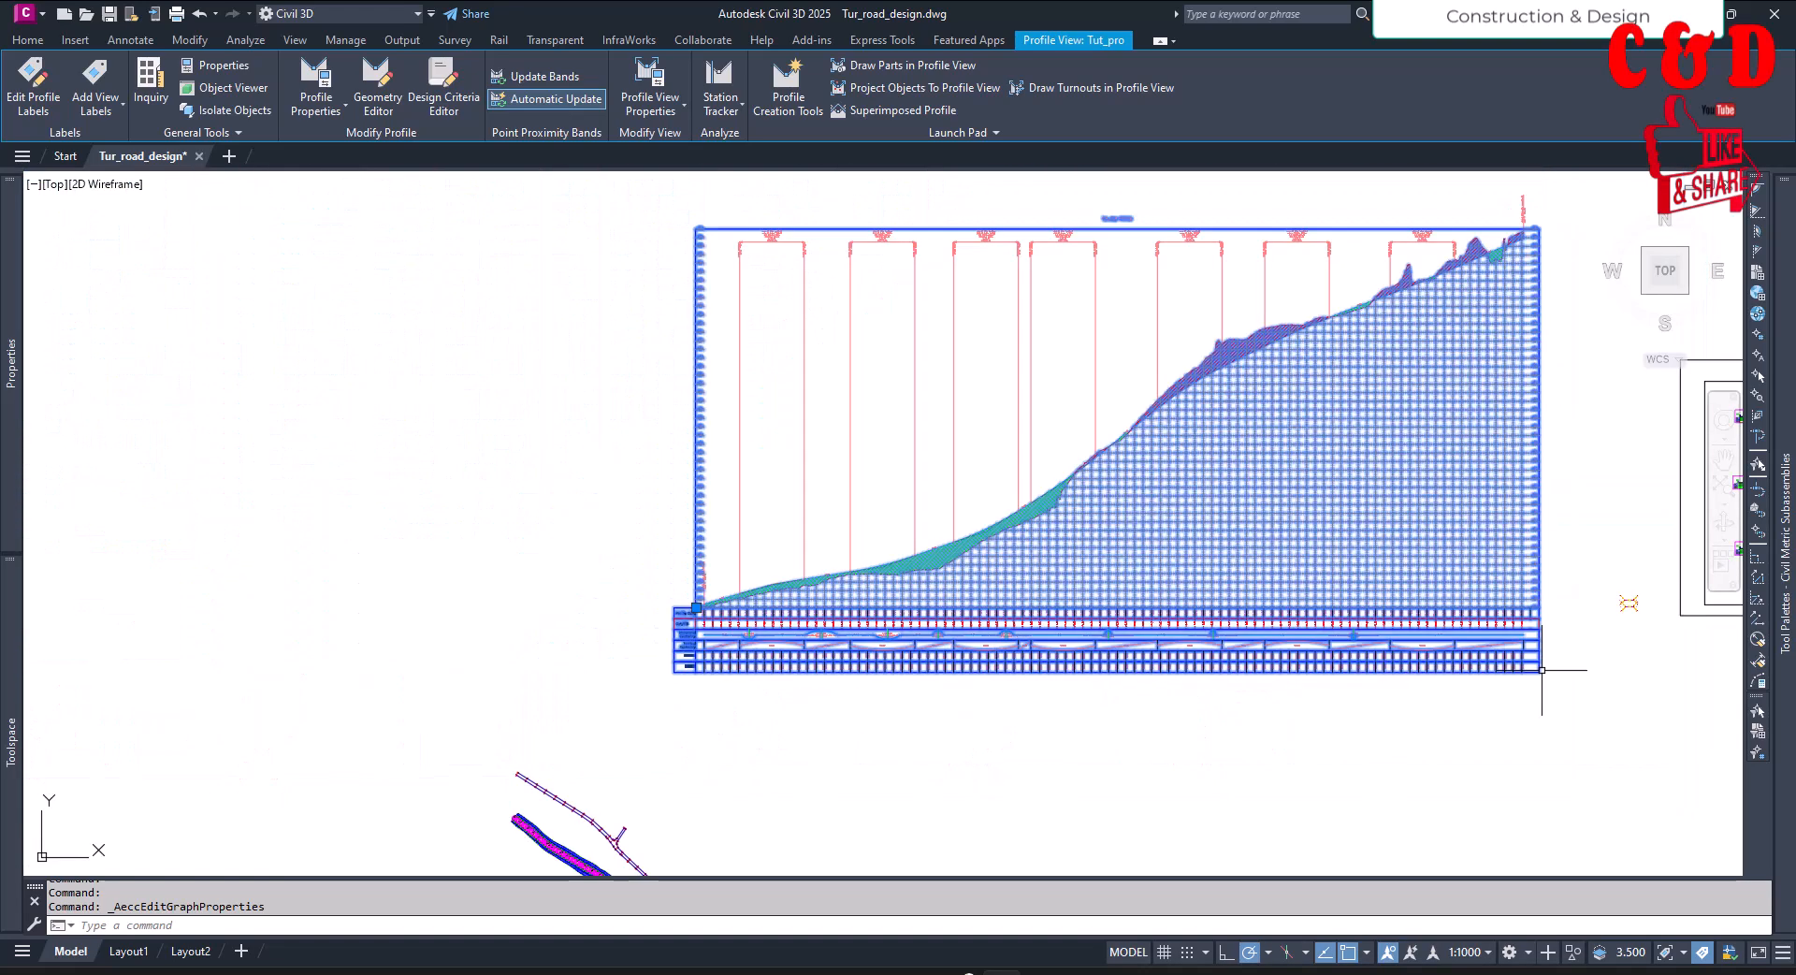
{"action": "scroll", "coordinate": [1505, 263], "scroll_direction": "up", "scroll_amount": 5}
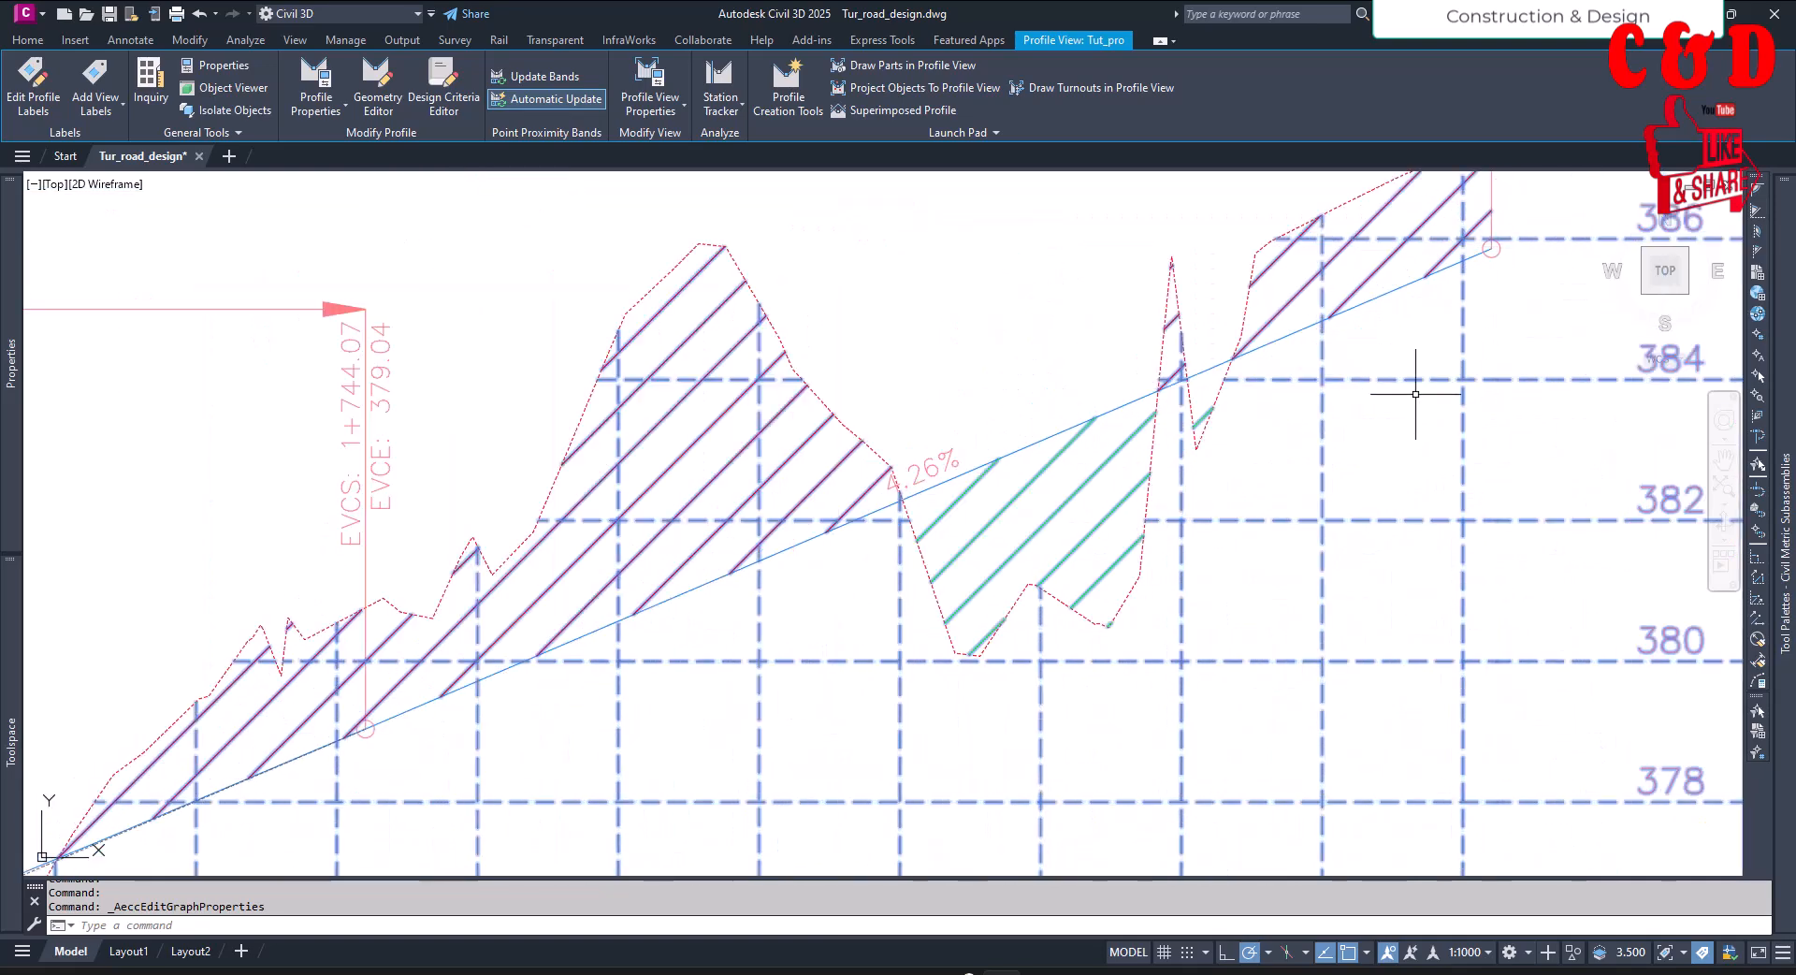
{"action": "scroll", "coordinate": [1389, 422], "scroll_direction": "down", "scroll_amount": 2}
{"action": "scroll", "coordinate": [1388, 422], "scroll_direction": "down", "scroll_amount": 3}
{"action": "scroll", "coordinate": [1023, 594], "scroll_direction": "up", "scroll_amount": 8}
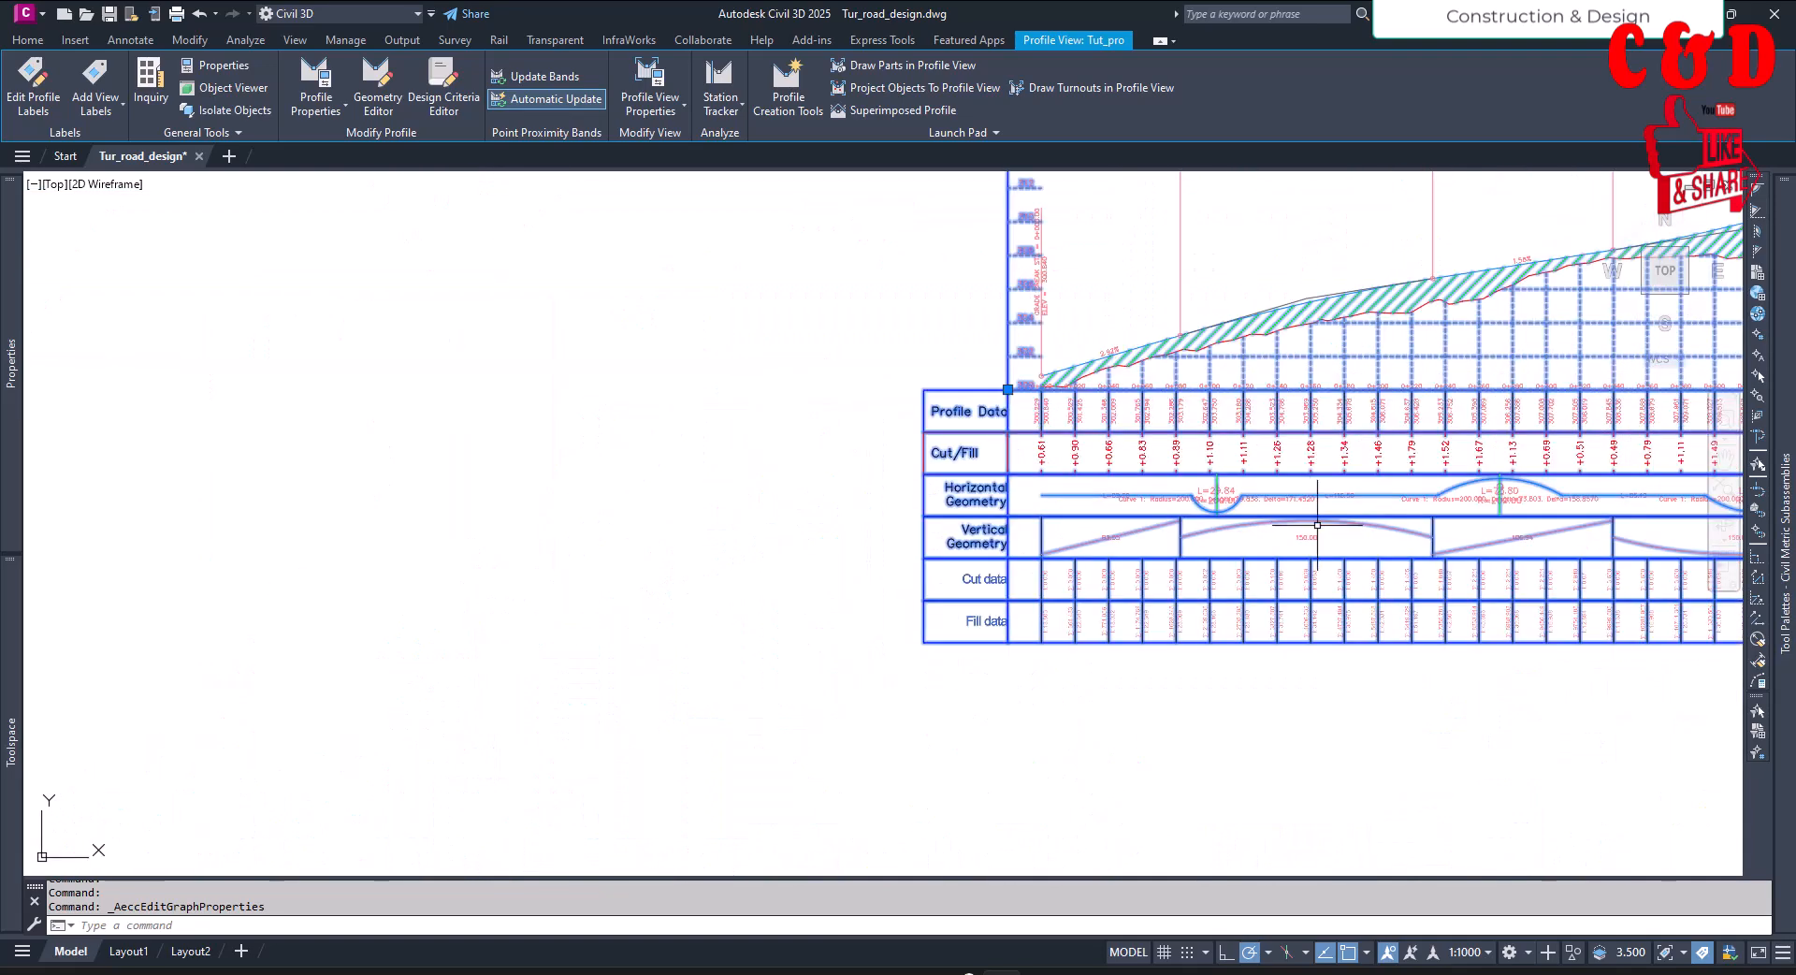
{"action": "middle_click_drag", "start_coordinate": [1173, 521], "coordinate": [1070, 525]}
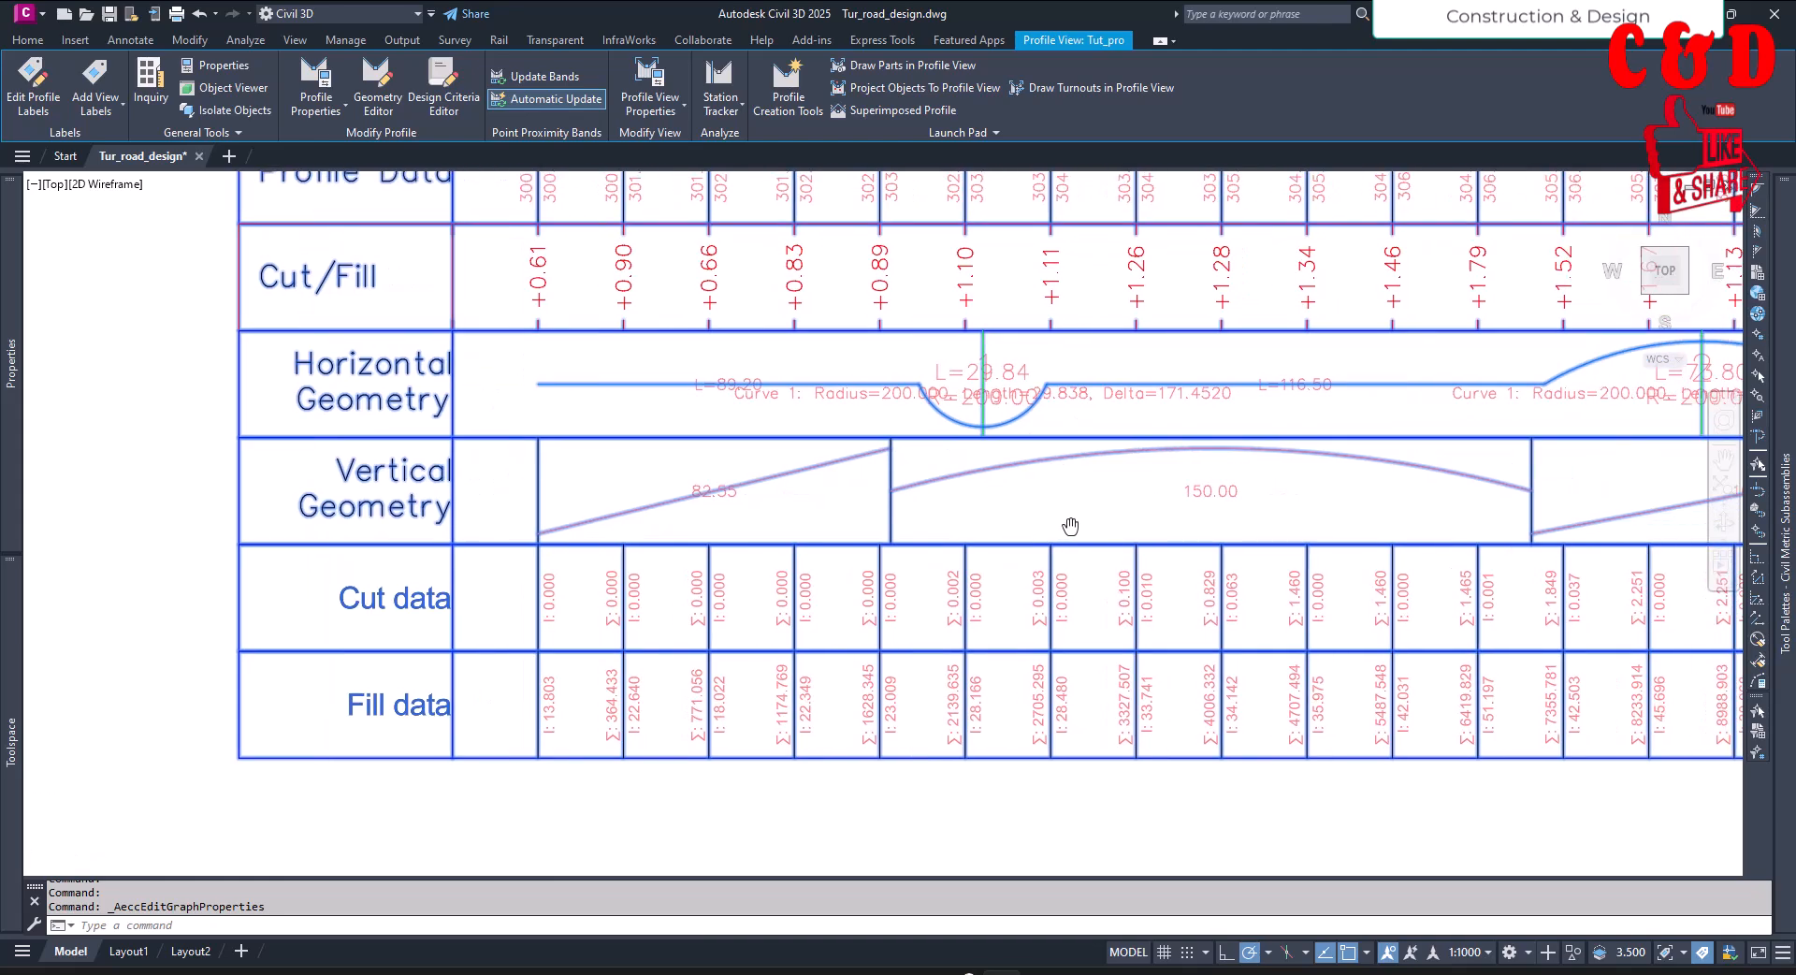
{"action": "key", "text": "Escape"}
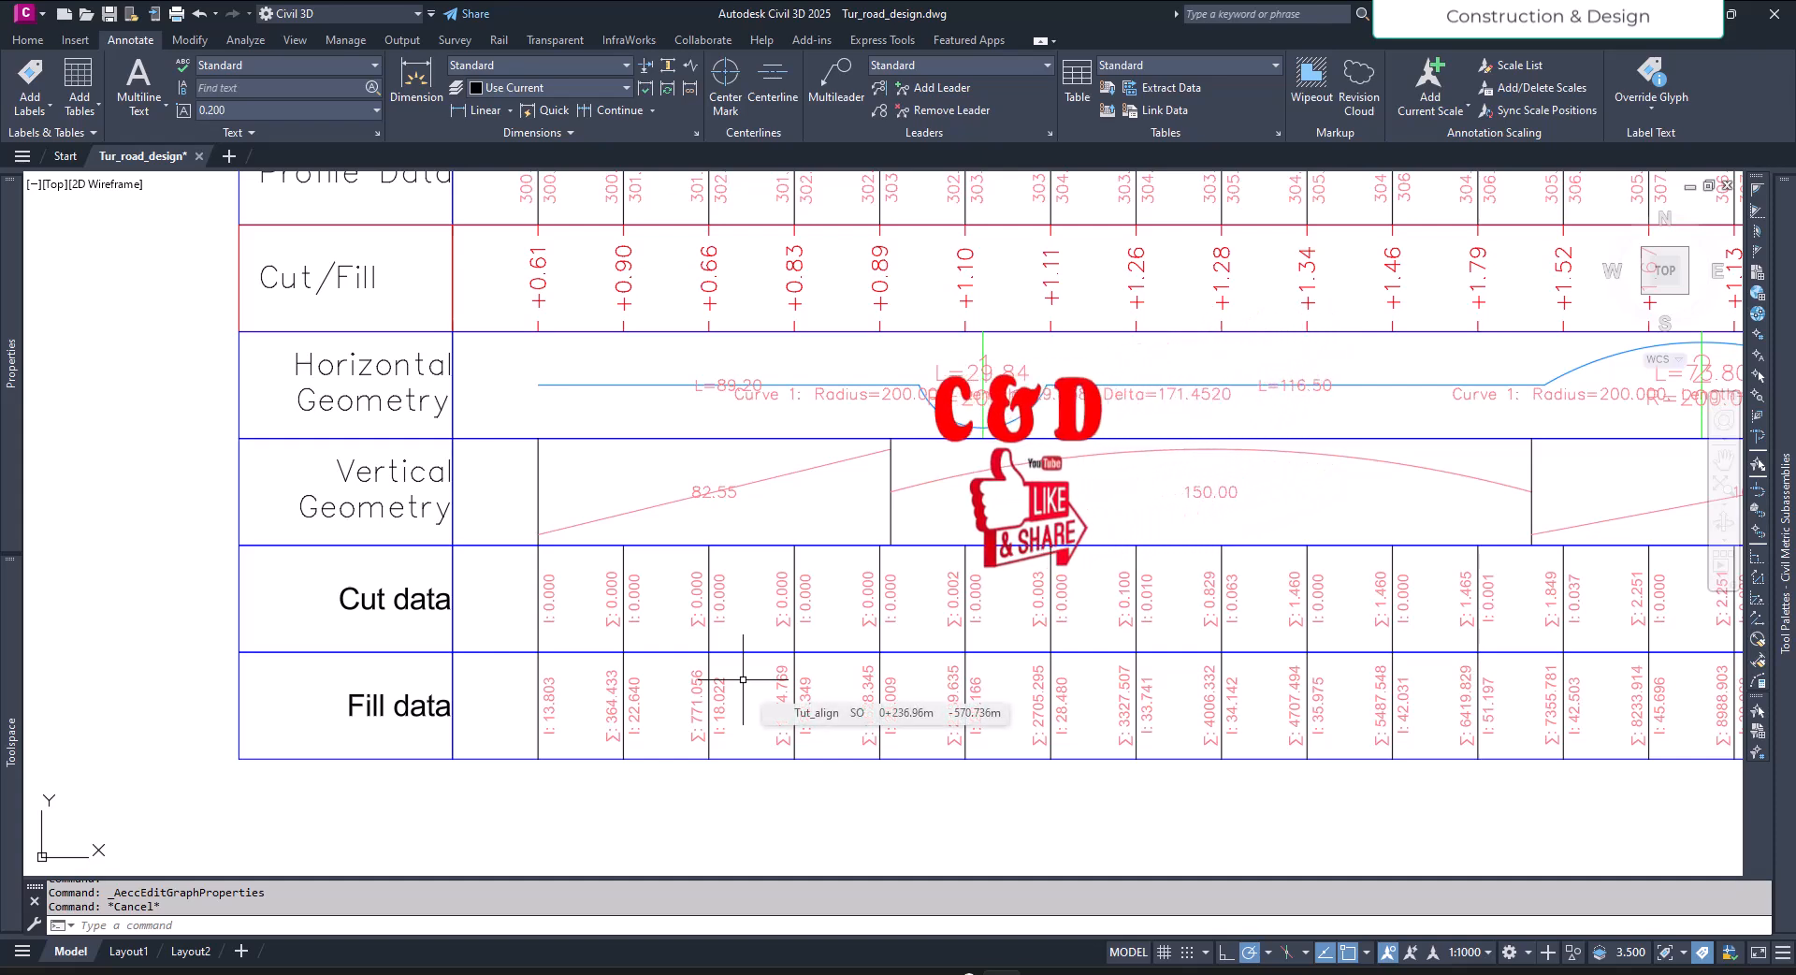
{"action": "scroll", "coordinate": [743, 679], "scroll_direction": "up", "scroll_amount": 2}
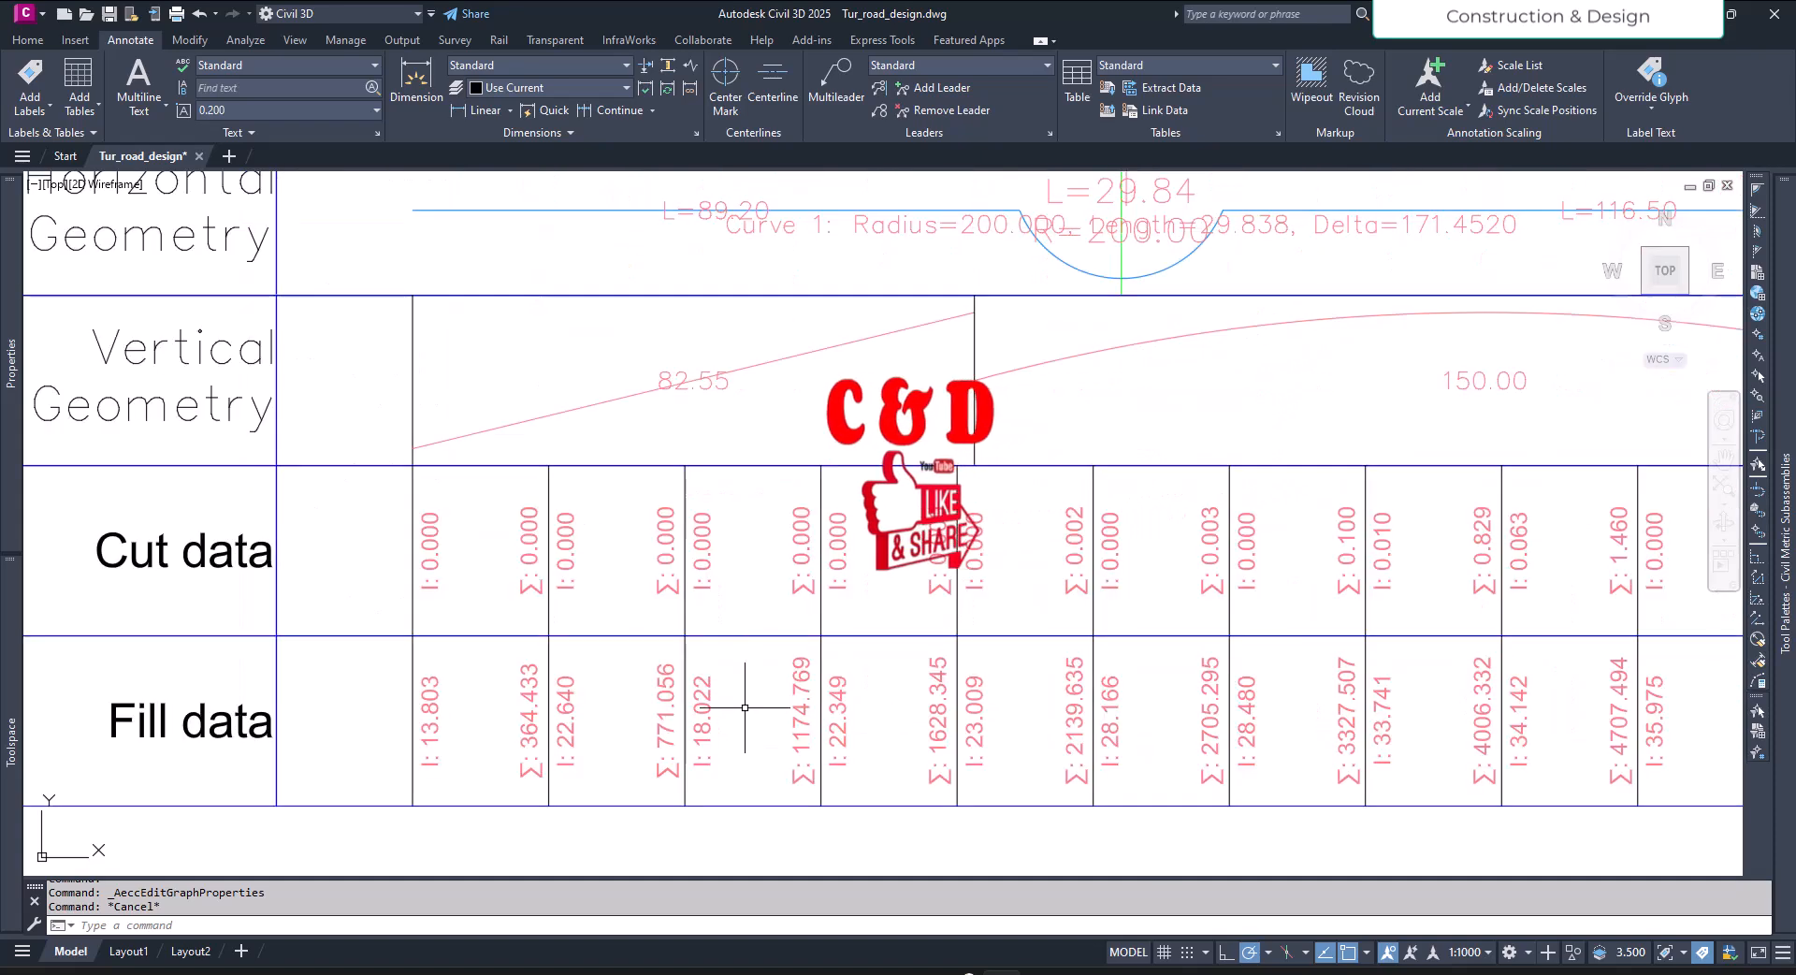